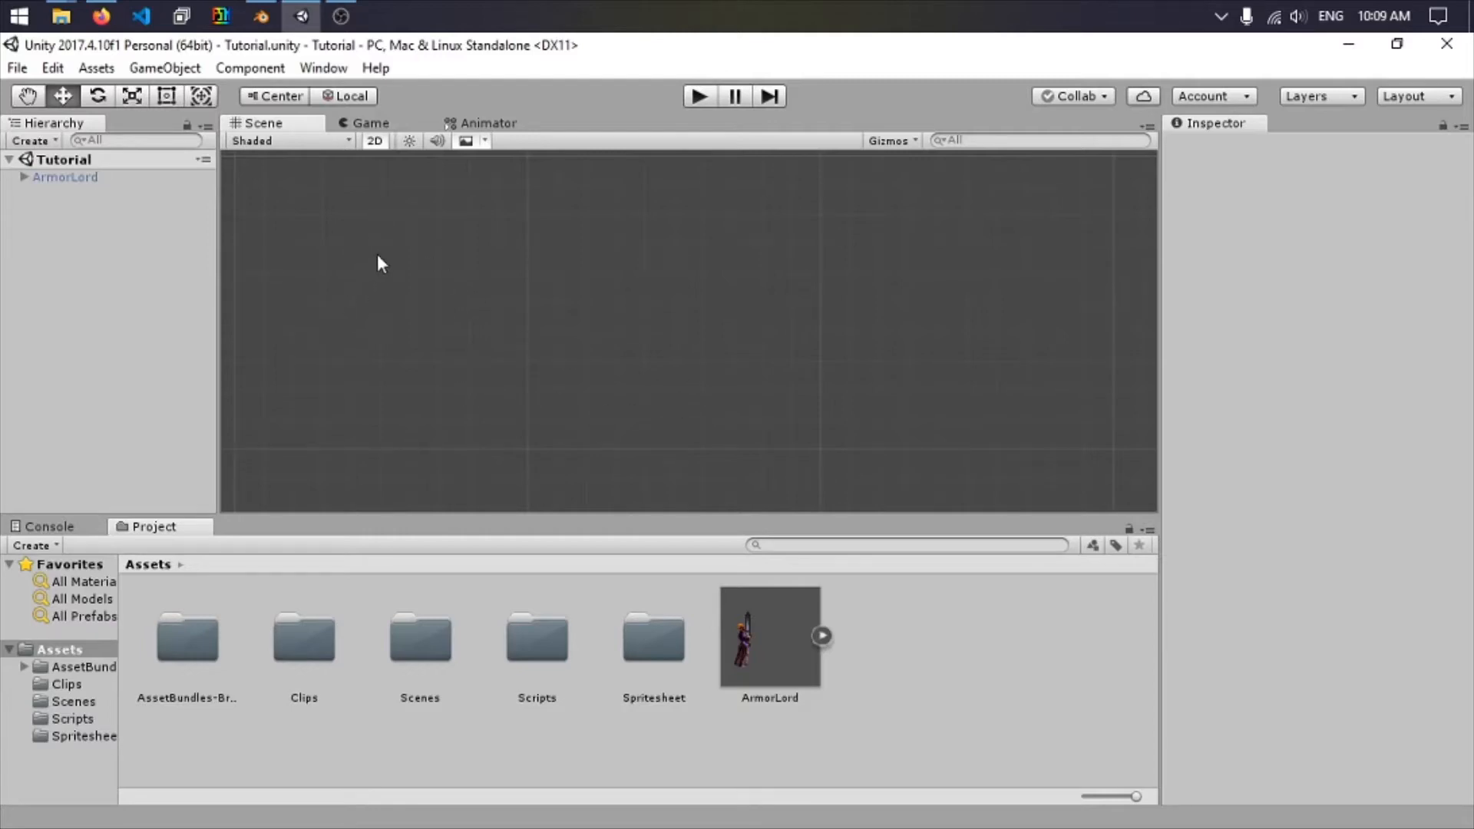
# In Firefox, find version 2017.4.10 in the Unity download archive and show its Windows download options.
pyautogui.click(102, 17)
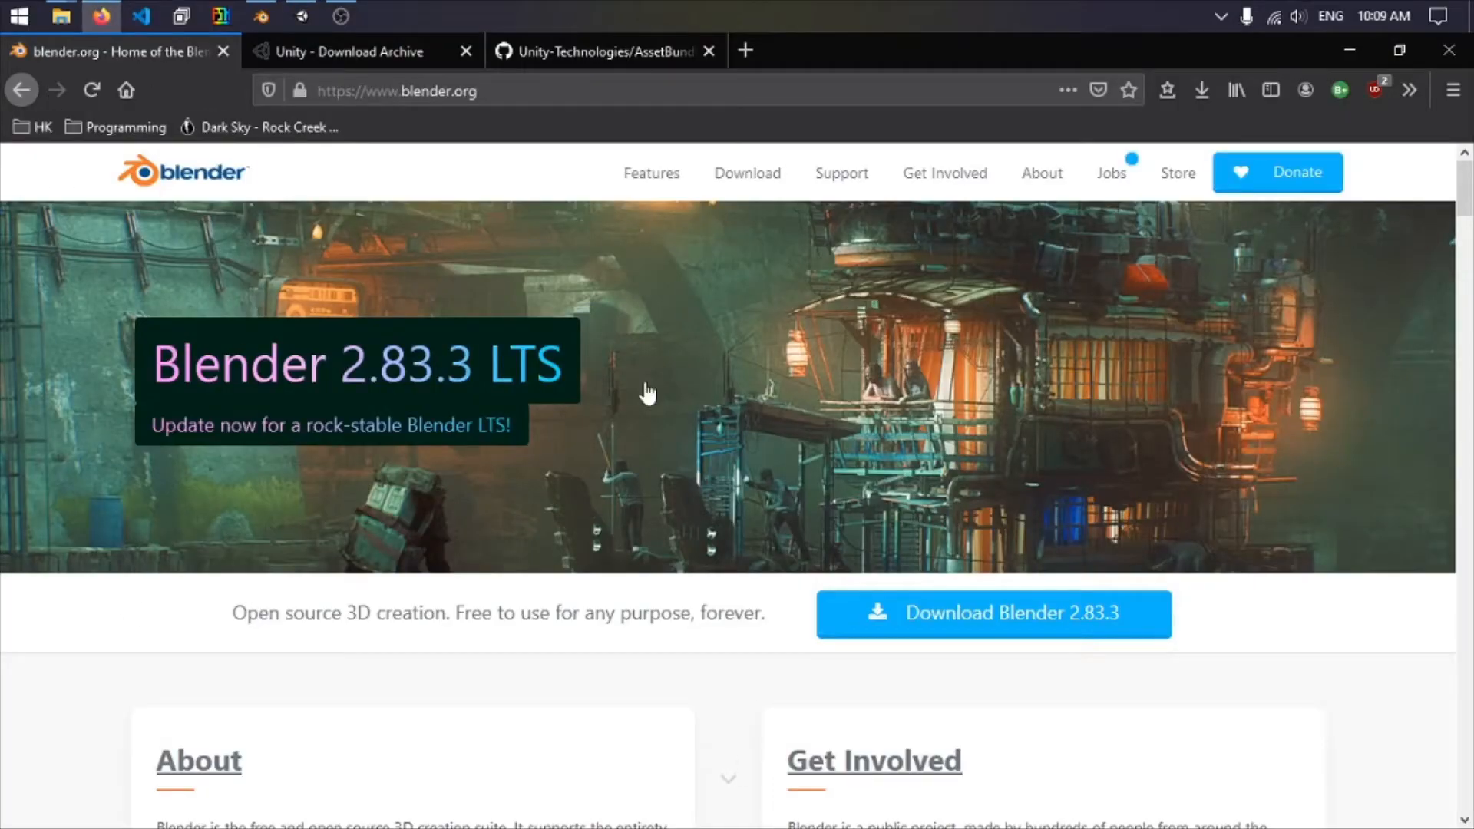
pyautogui.click(412, 57)
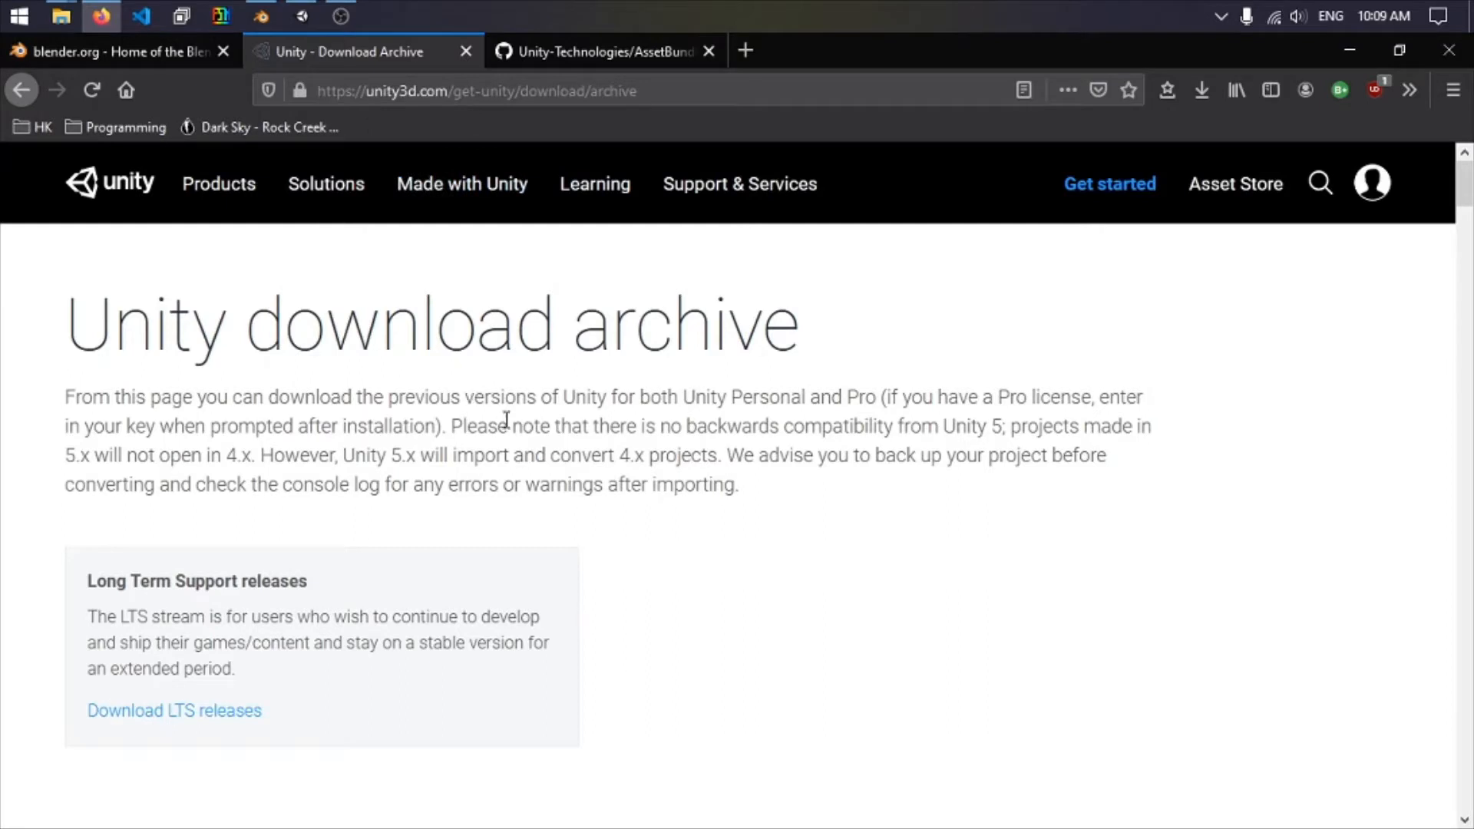
pyautogui.hotkey('ctrl', 'f')
pyautogui.write('2017')
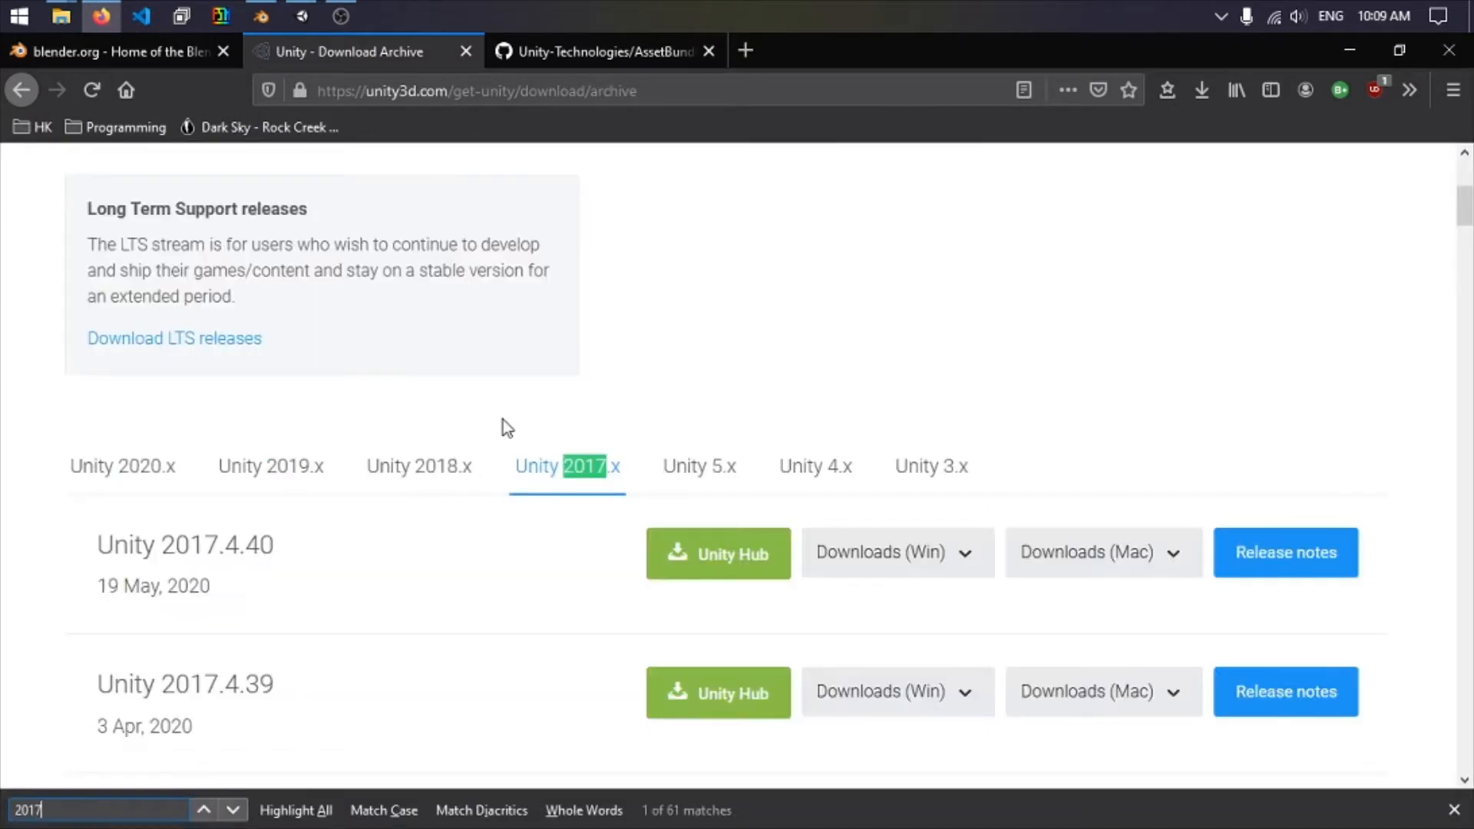
pyautogui.write('.4.10')
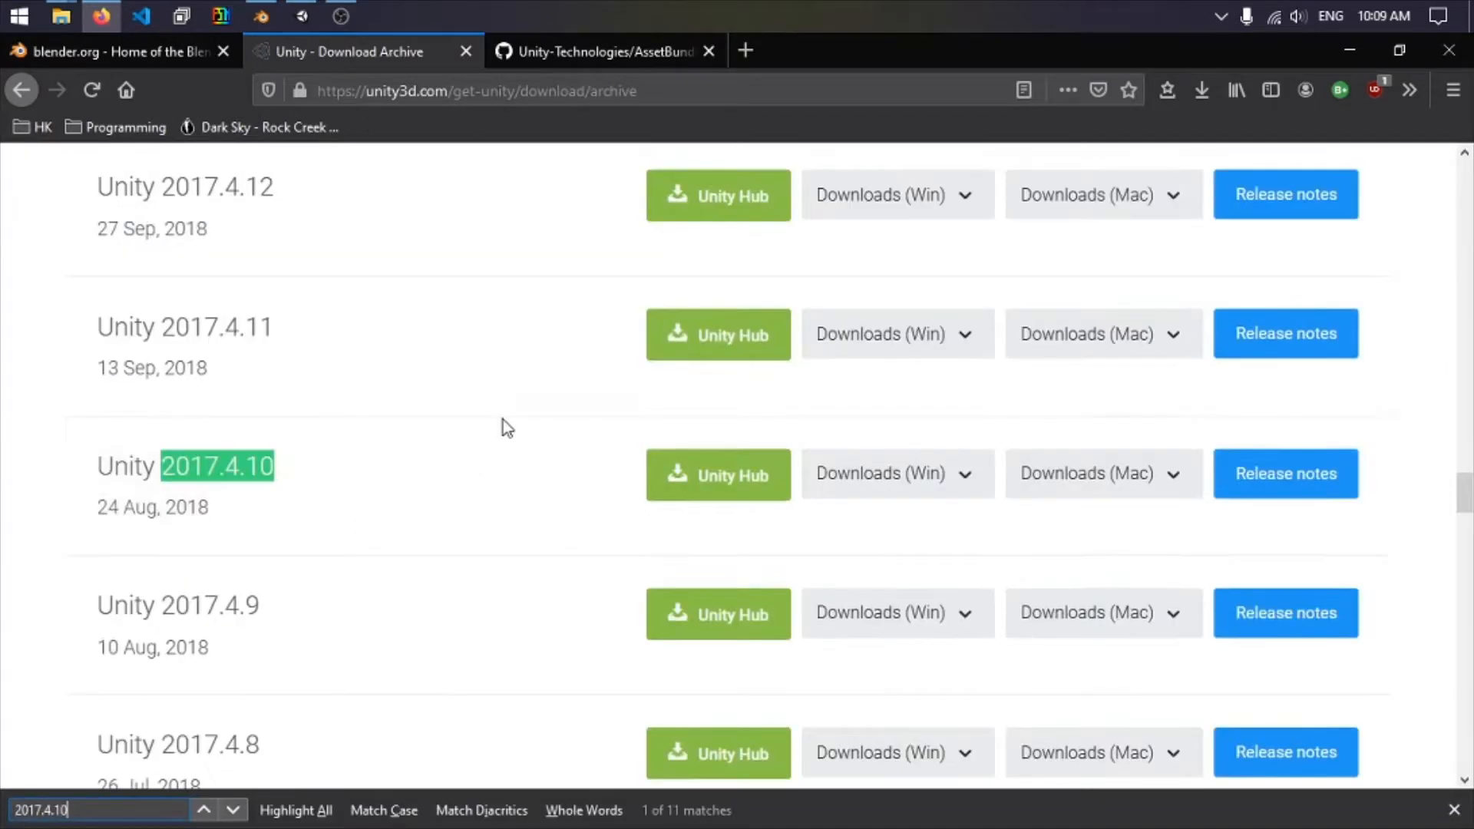
pyautogui.click(945, 476)
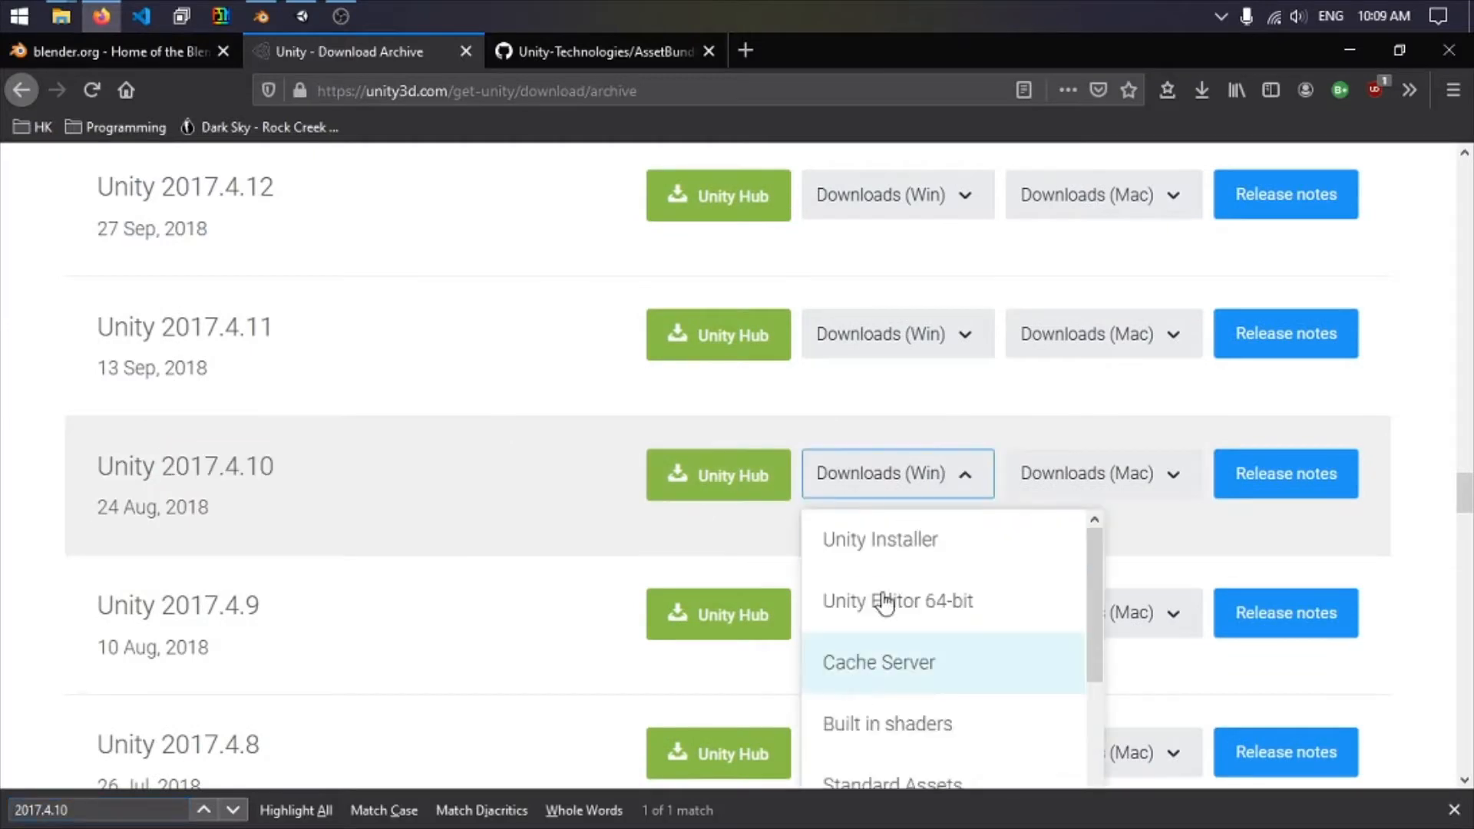
# Go to the Unity-Technologies AssetBundles-Browser repository on GitHub and show the source code downloads of Release 1.7.0.
pyautogui.click(177, 51)
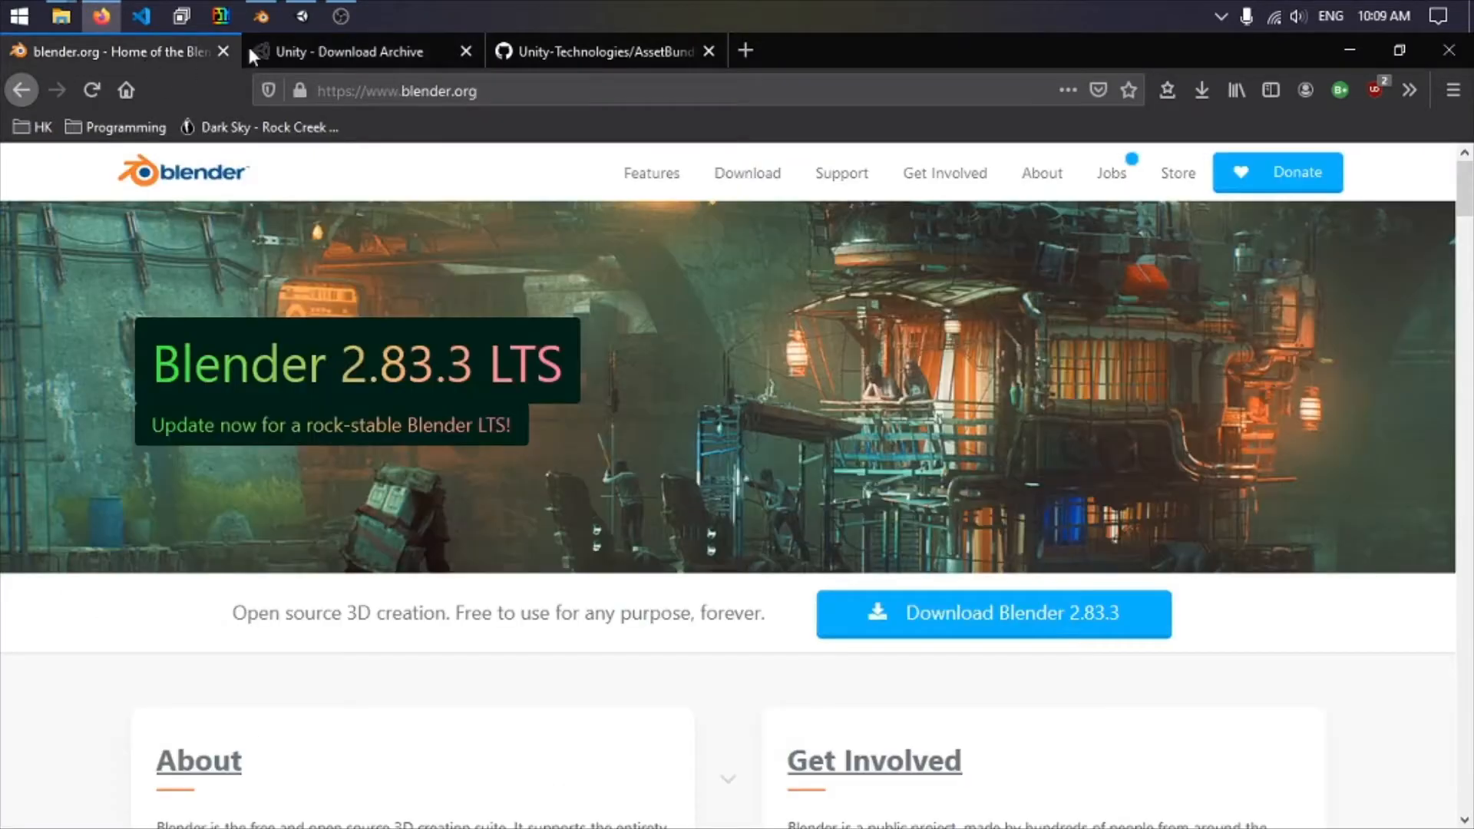
pyautogui.click(334, 51)
pyautogui.click(643, 51)
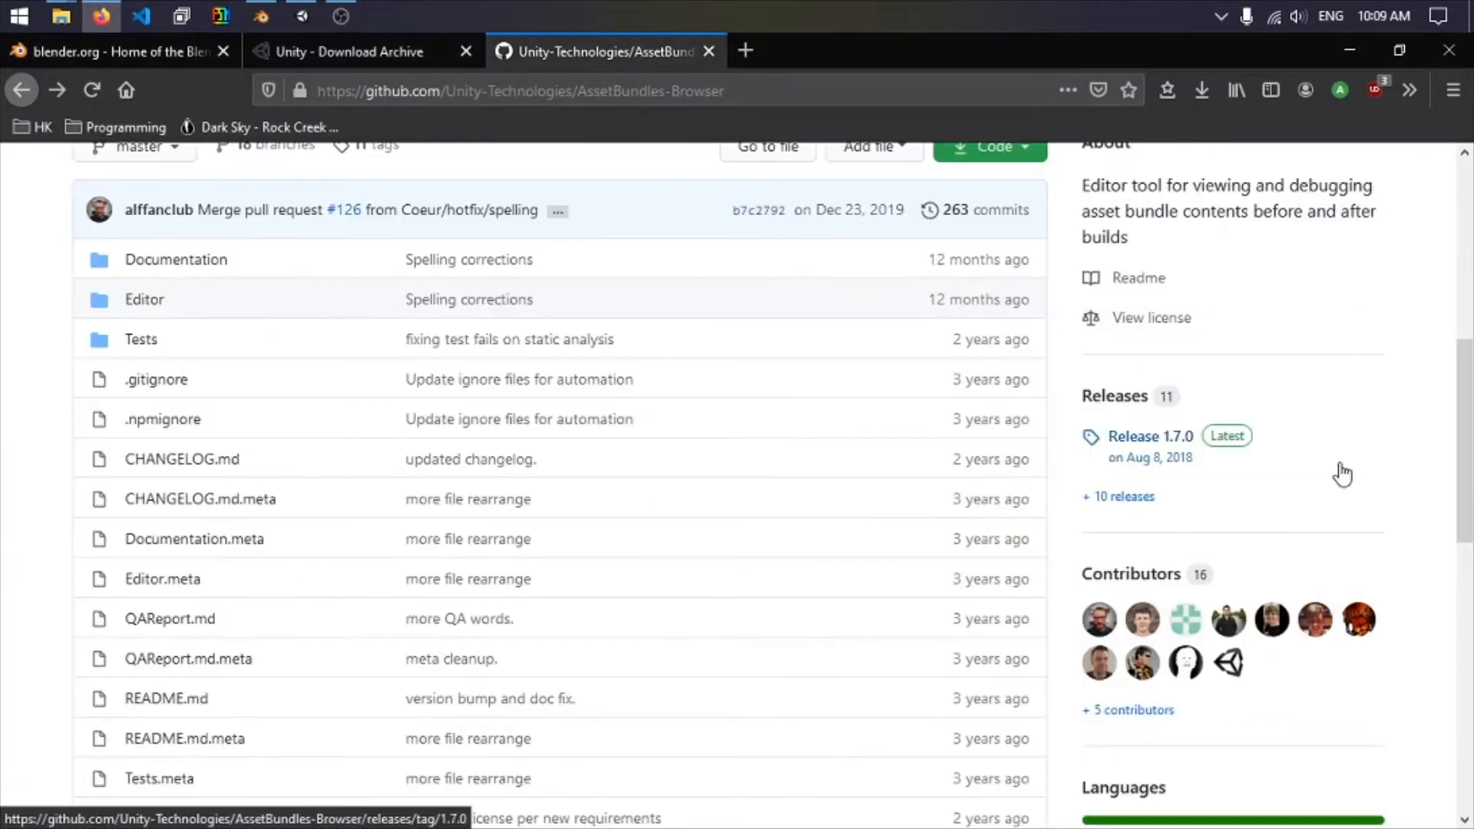
pyautogui.scroll(-4, 1129, 357)
pyautogui.scroll(7, 1179, 478)
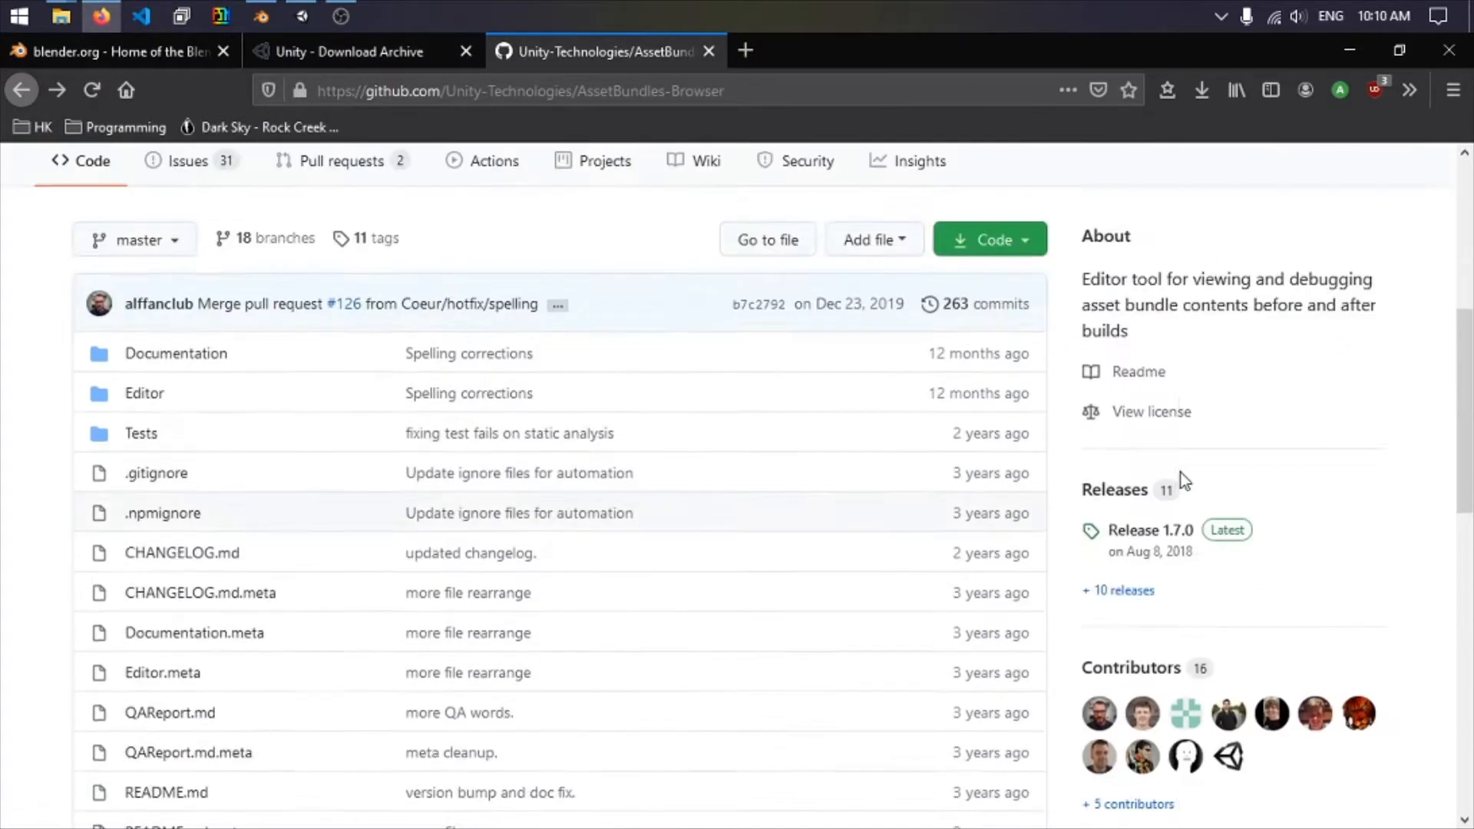
pyautogui.click(1152, 657)
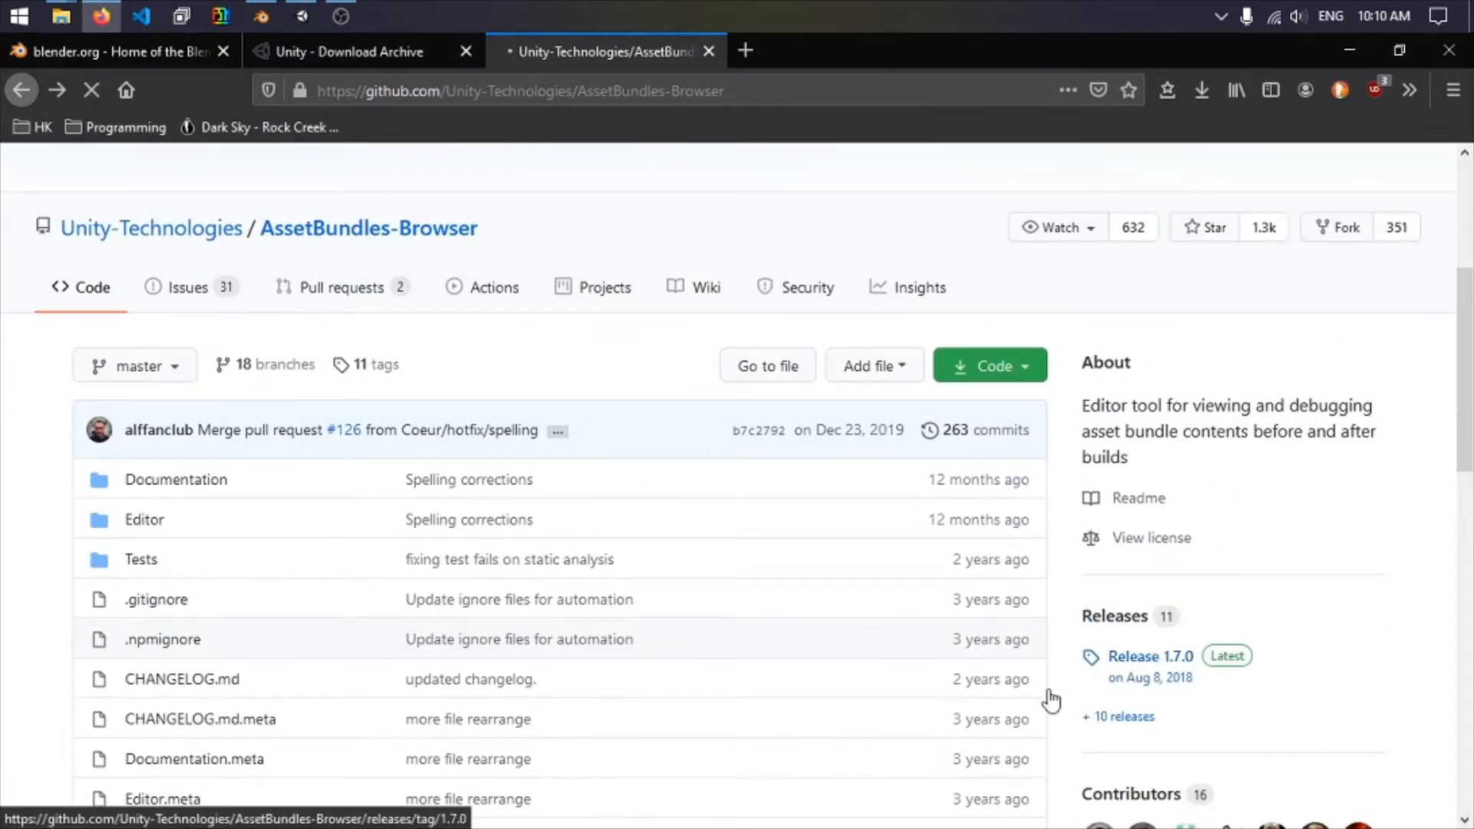
pyautogui.scroll(-5, 790, 527)
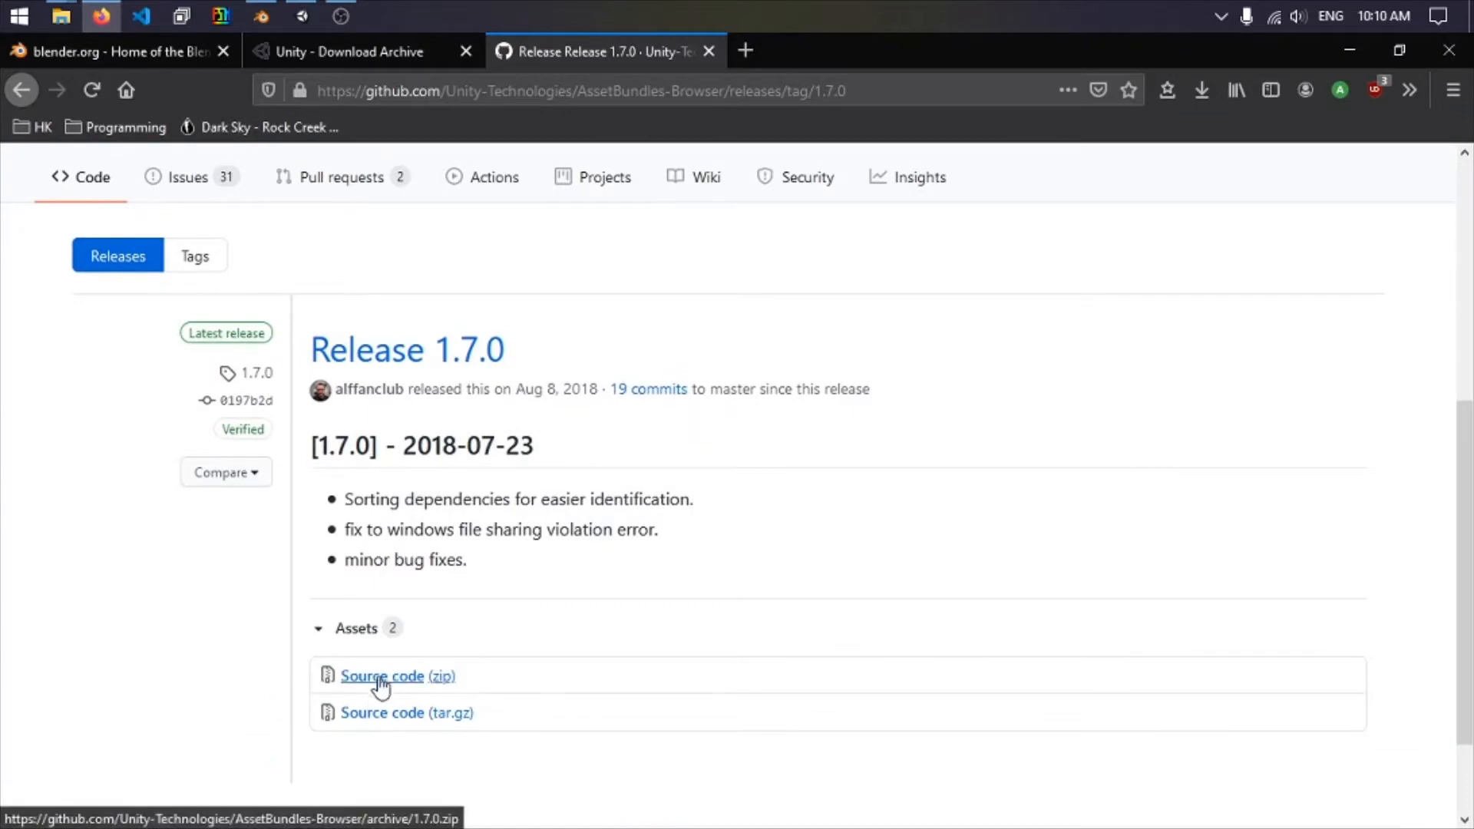
# Open AssetBundles-Browser-1.7.0.zip from the Downloads folder and copy the AssetBundles-Browser folder out of the archive.
pyautogui.moveTo(61, 16)
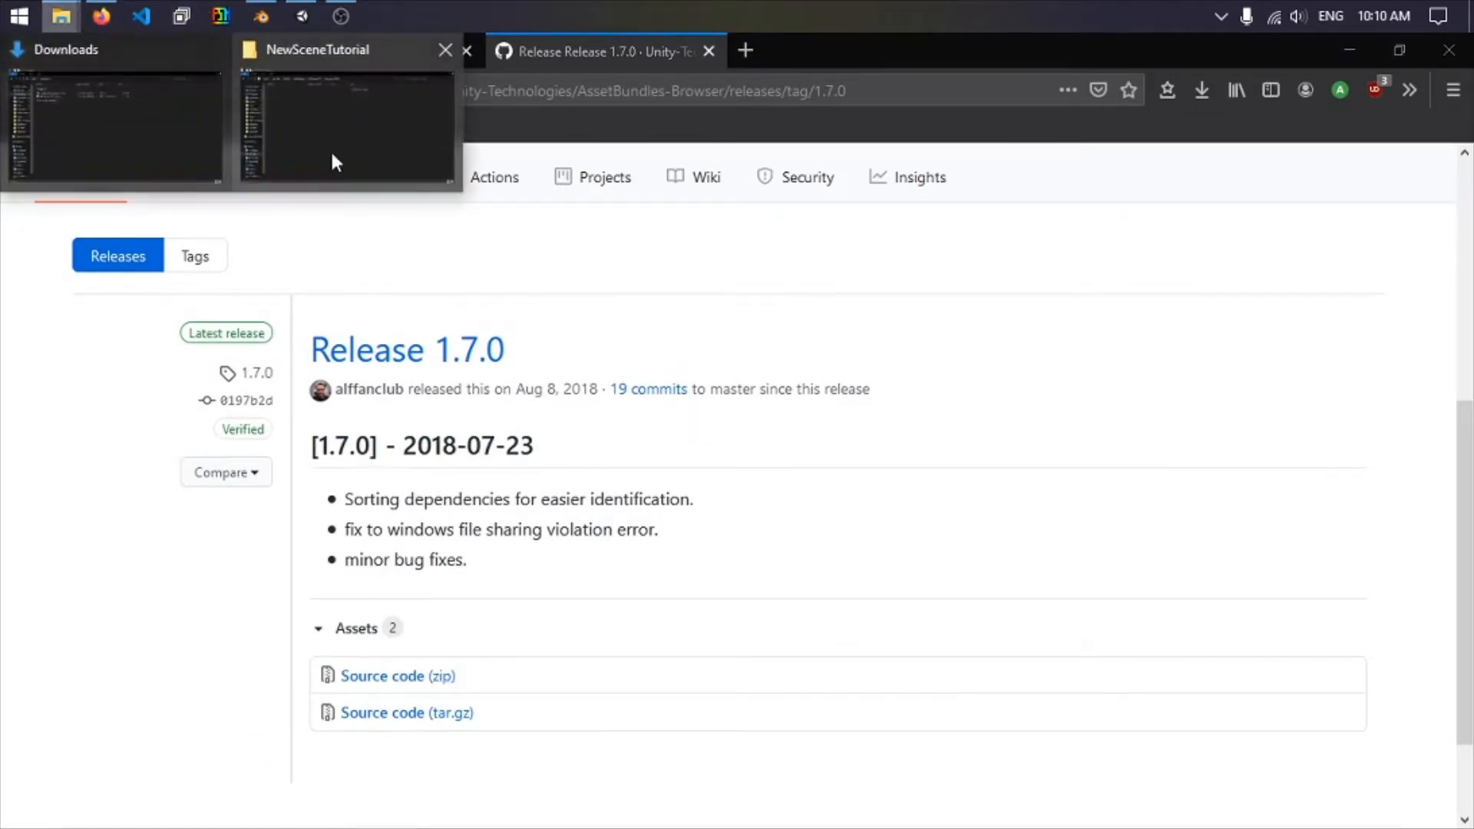
pyautogui.click(130, 134)
pyautogui.doubleClick(319, 206)
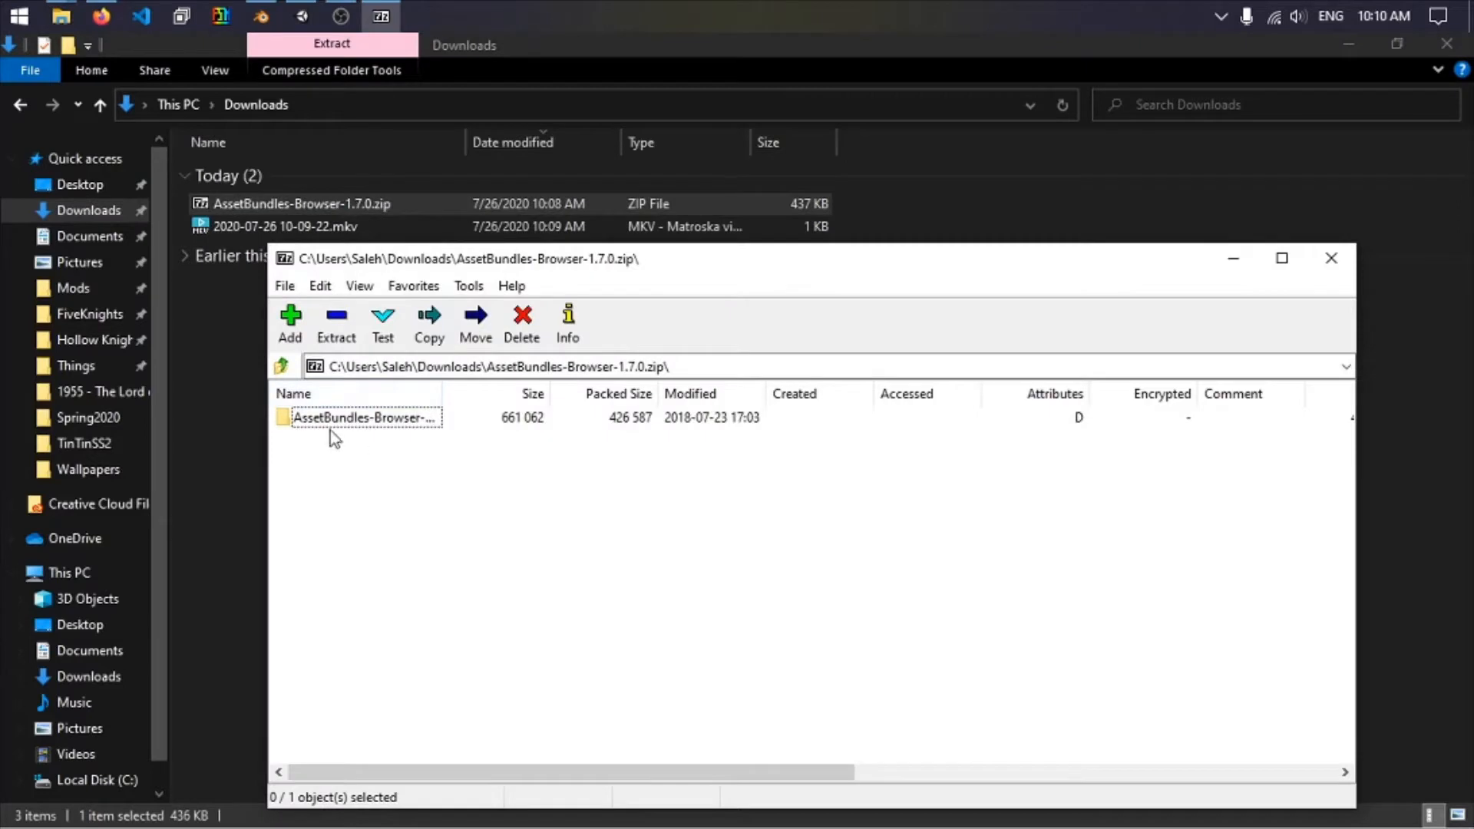
pyautogui.click(338, 419)
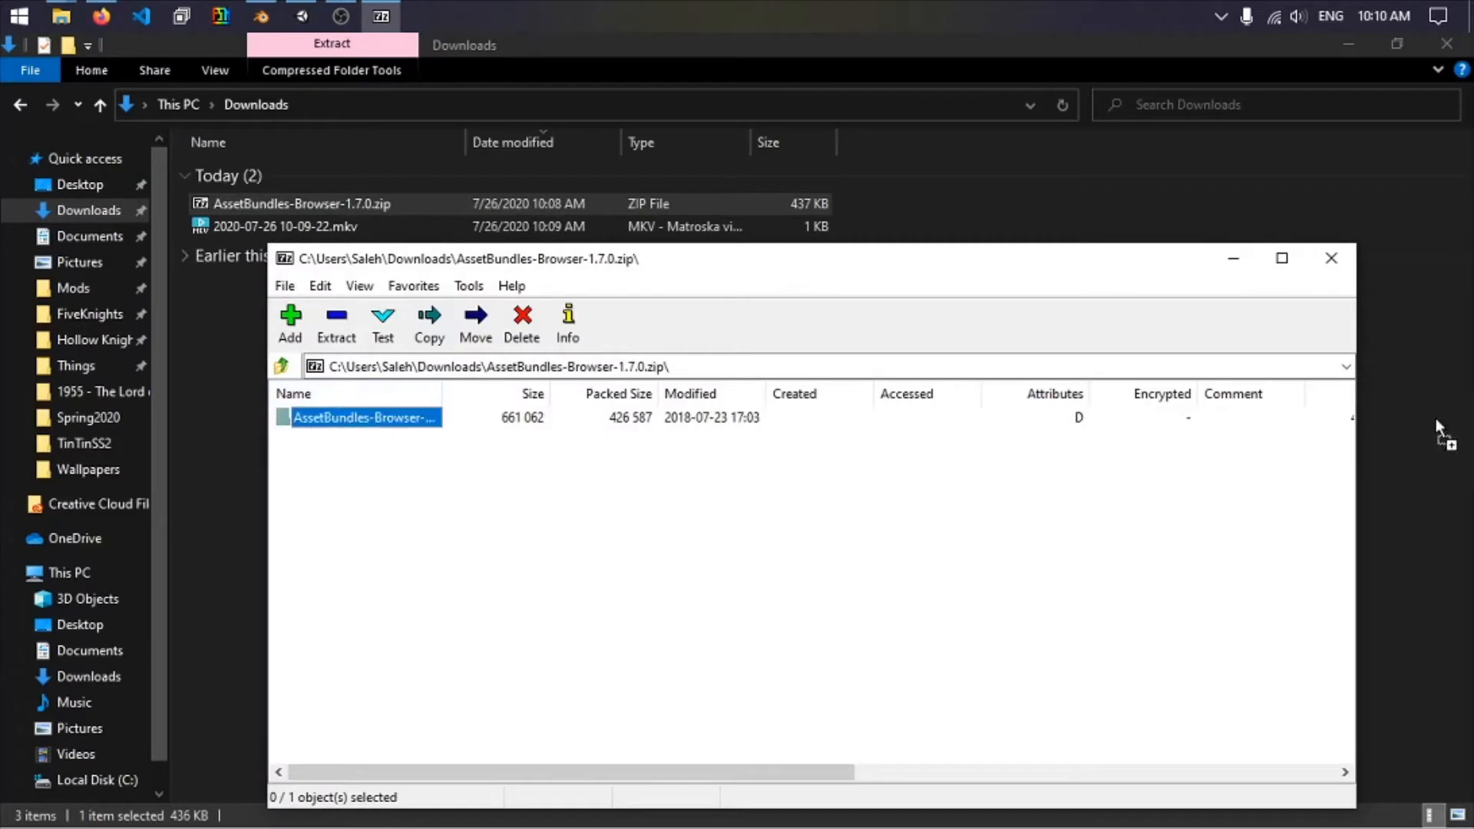
pyautogui.moveTo(1440, 430); pyautogui.dragTo(1329, 230)
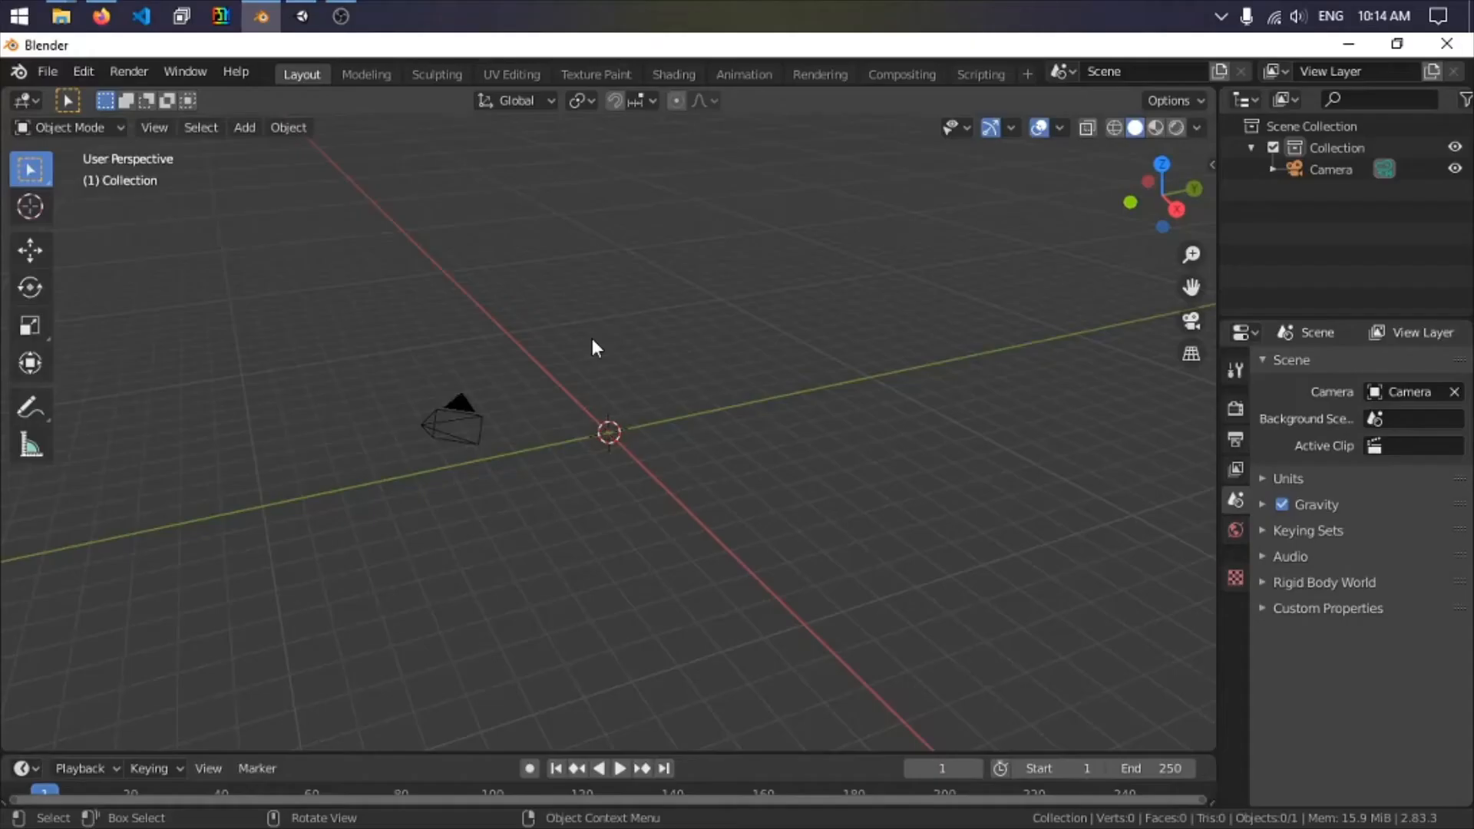
# In Blender, delete the camera from the scene.
pyautogui.moveTo(466, 314); pyautogui.dragTo(774, 436)
pyautogui.click(490, 295)
pyautogui.moveTo(359, 371); pyautogui.dragTo(628, 596)
pyautogui.press('Delete')
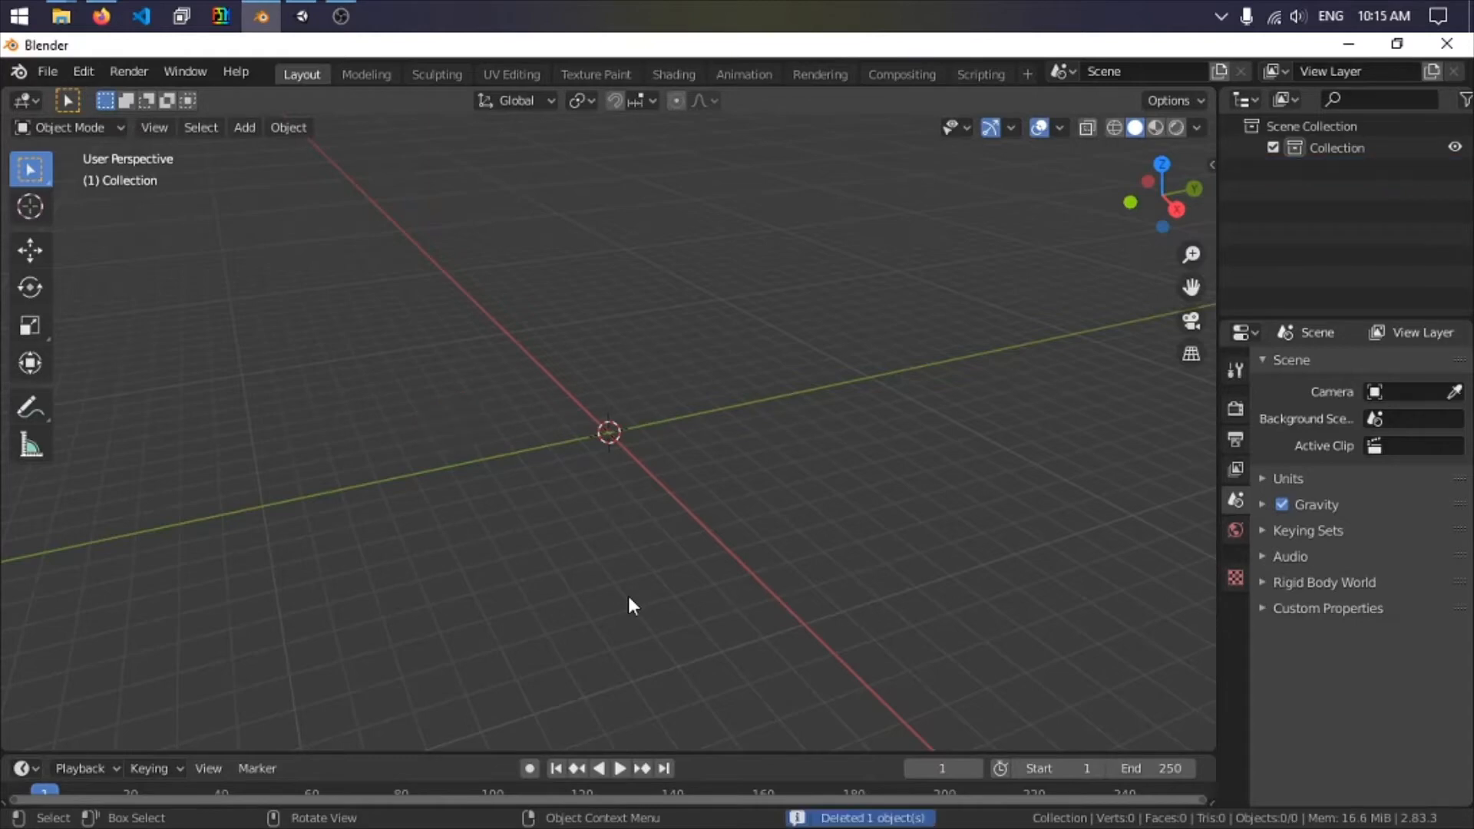
pyautogui.moveTo(446, 320); pyautogui.dragTo(912, 512)
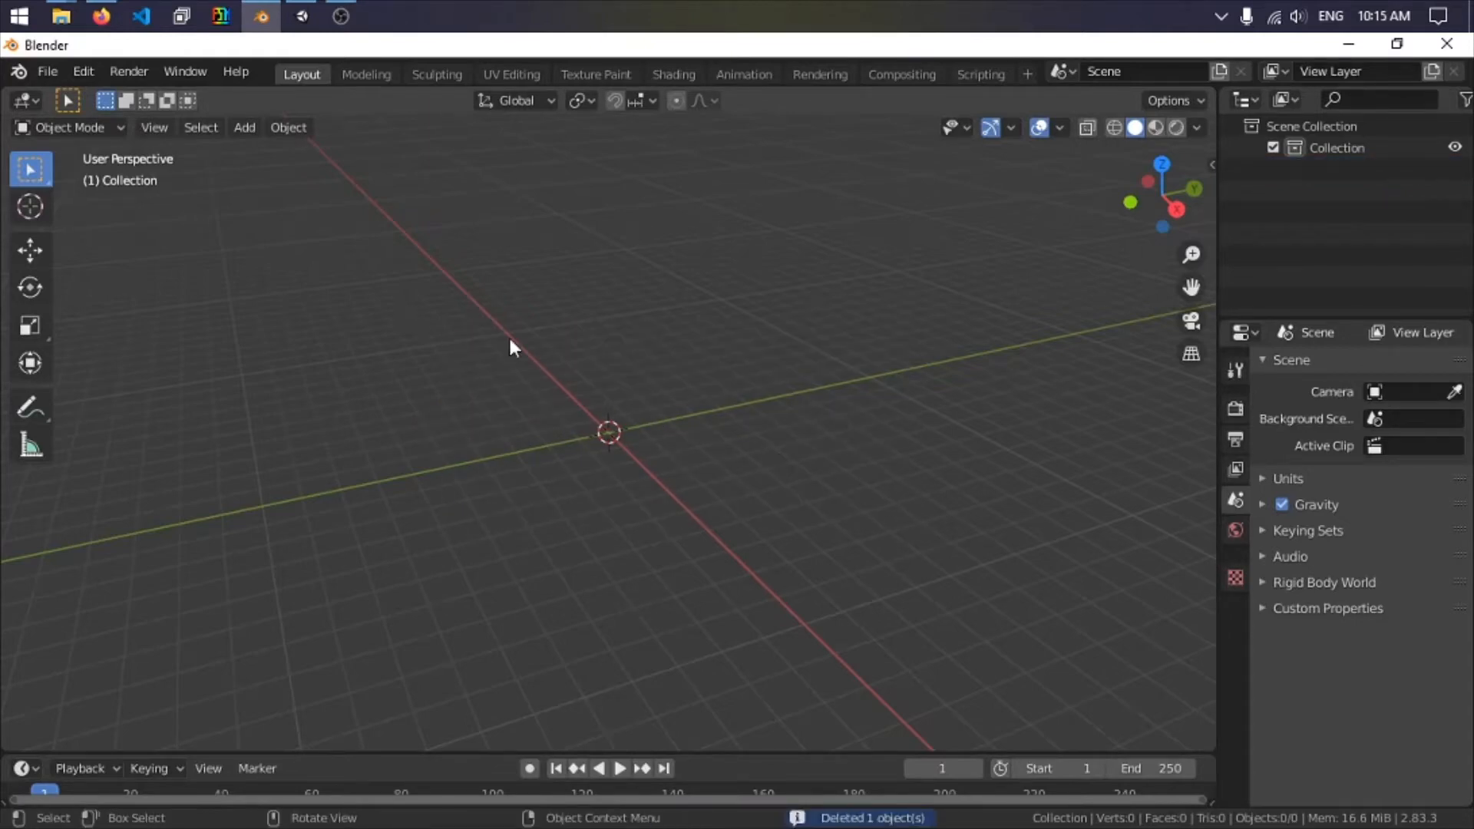
pyautogui.moveTo(508, 338); pyautogui.dragTo(742, 528)
pyautogui.moveTo(477, 263); pyautogui.dragTo(756, 528)
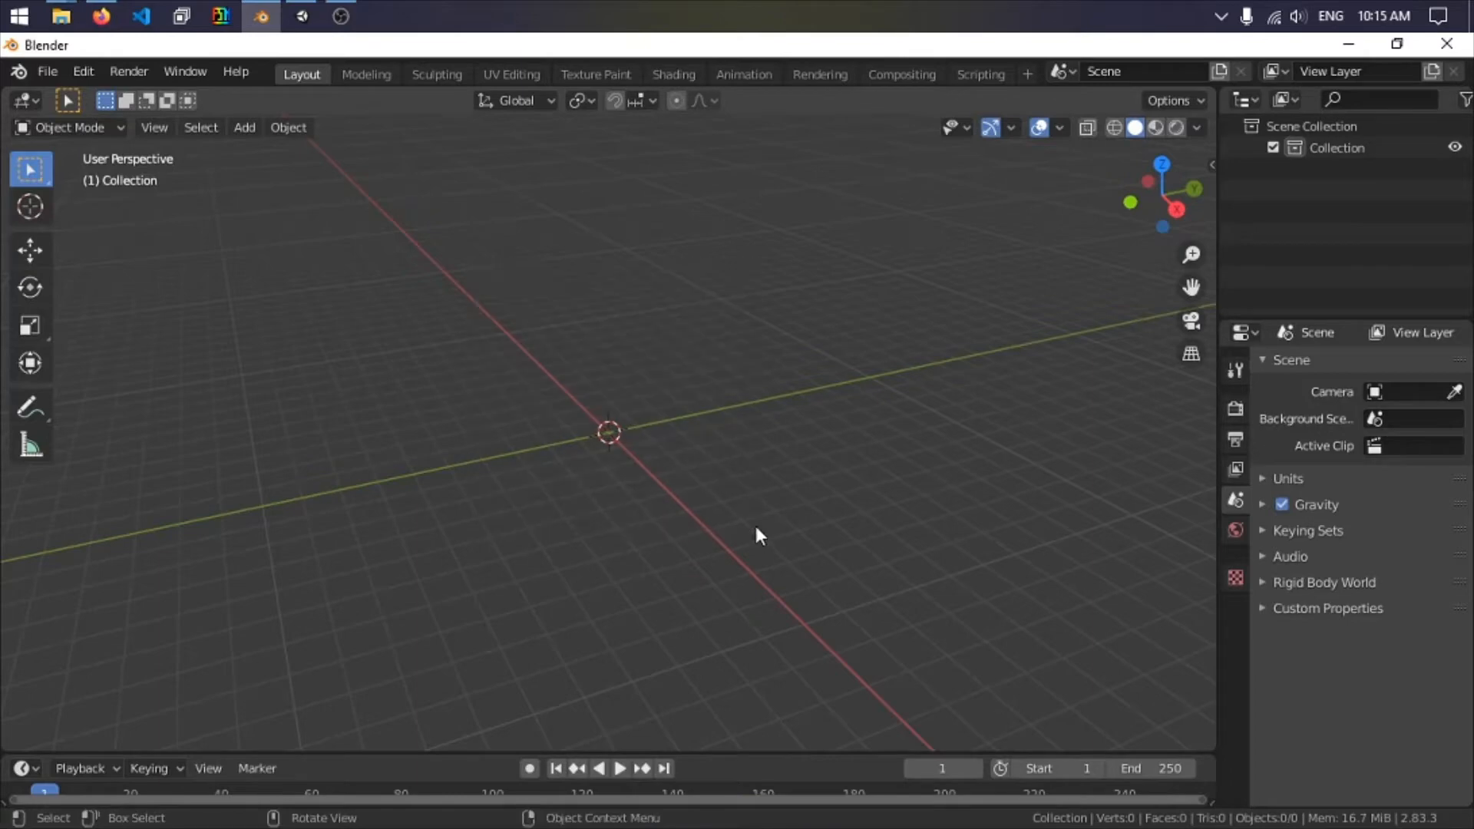
# Add a plane mesh to the empty scene at the world origin.
pyautogui.click(245, 127)
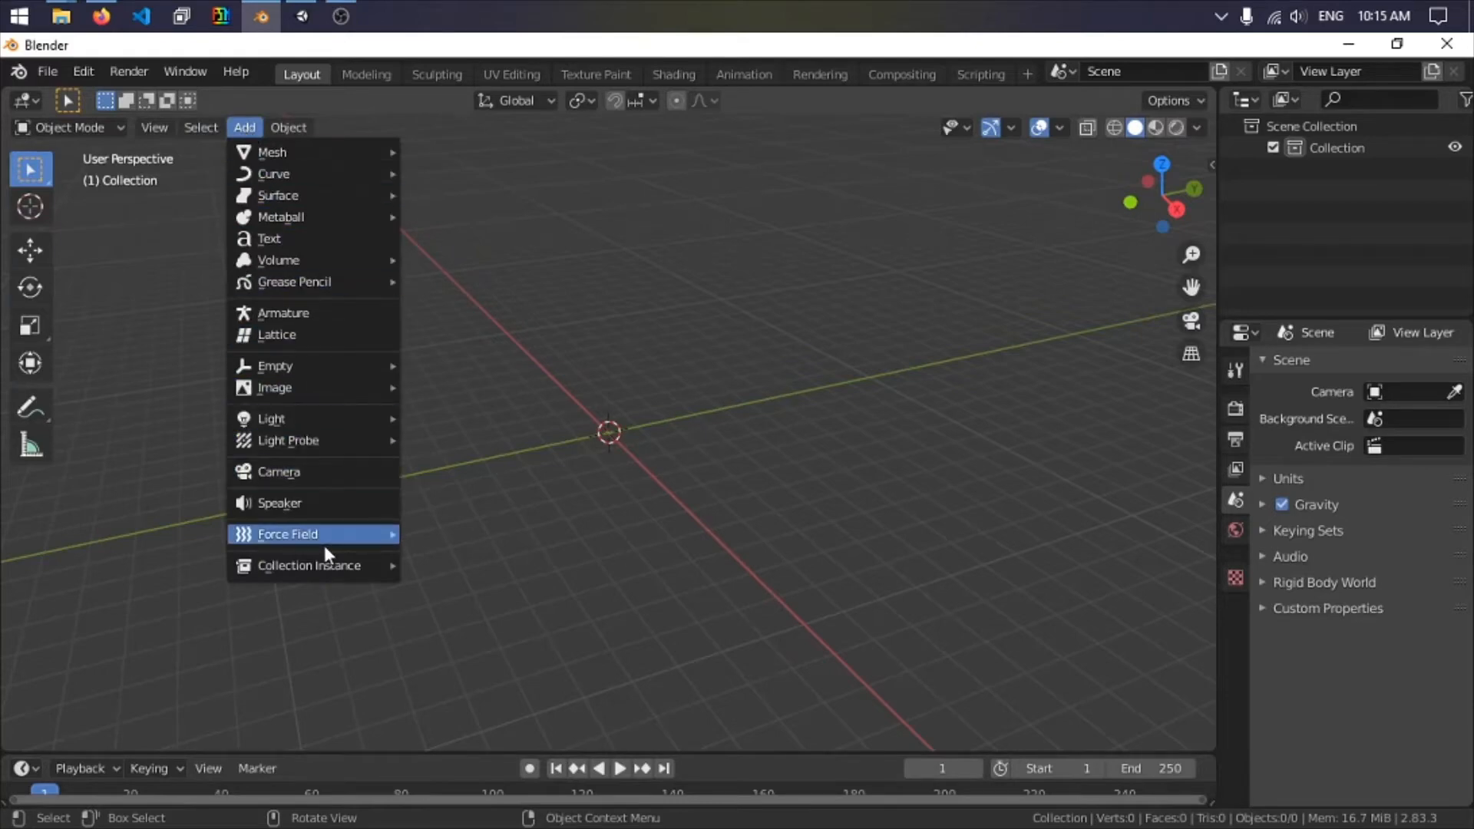
pyautogui.moveTo(322, 535)
pyautogui.moveTo(367, 158)
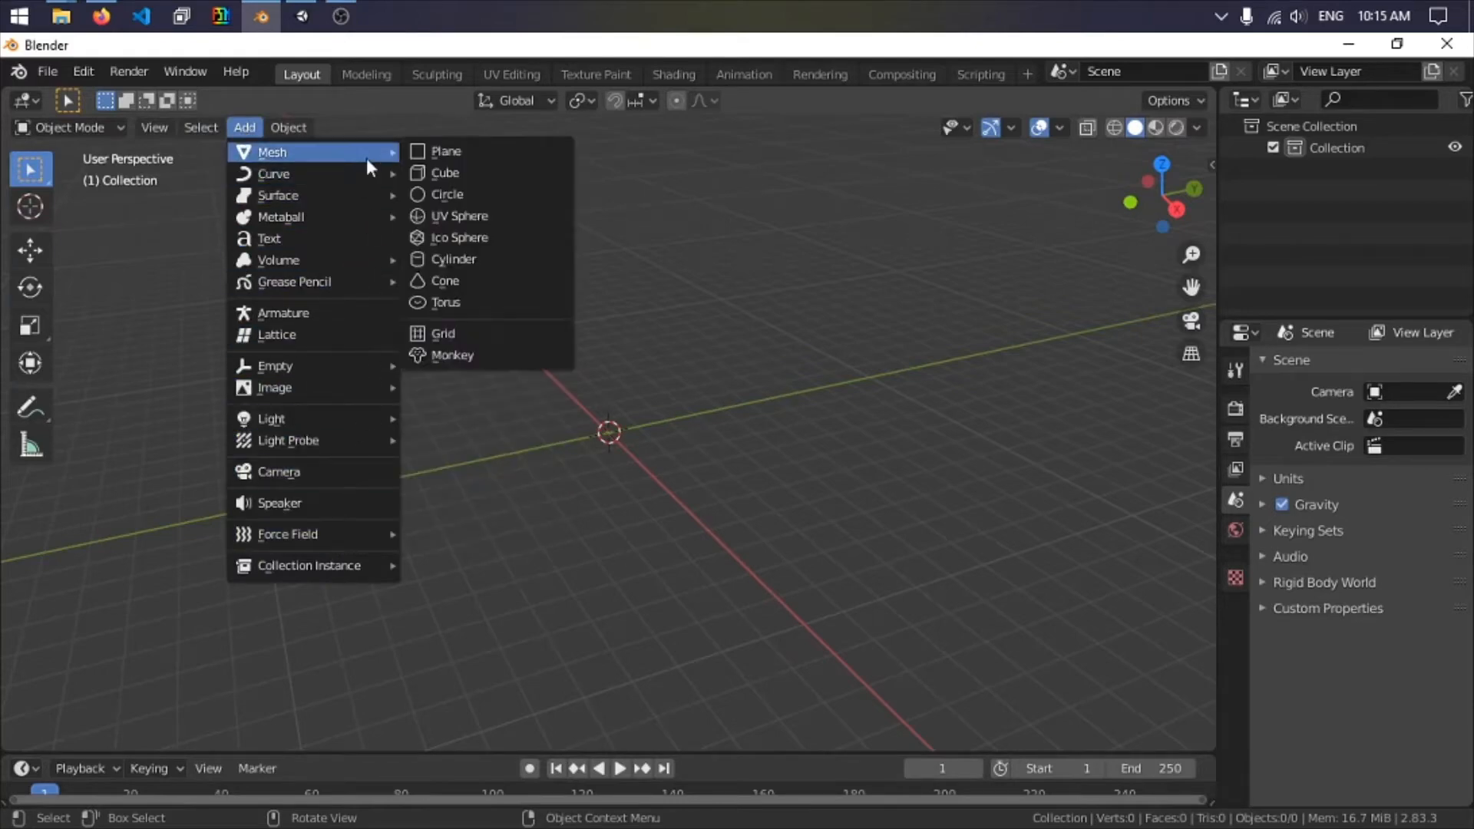
pyautogui.click(471, 154)
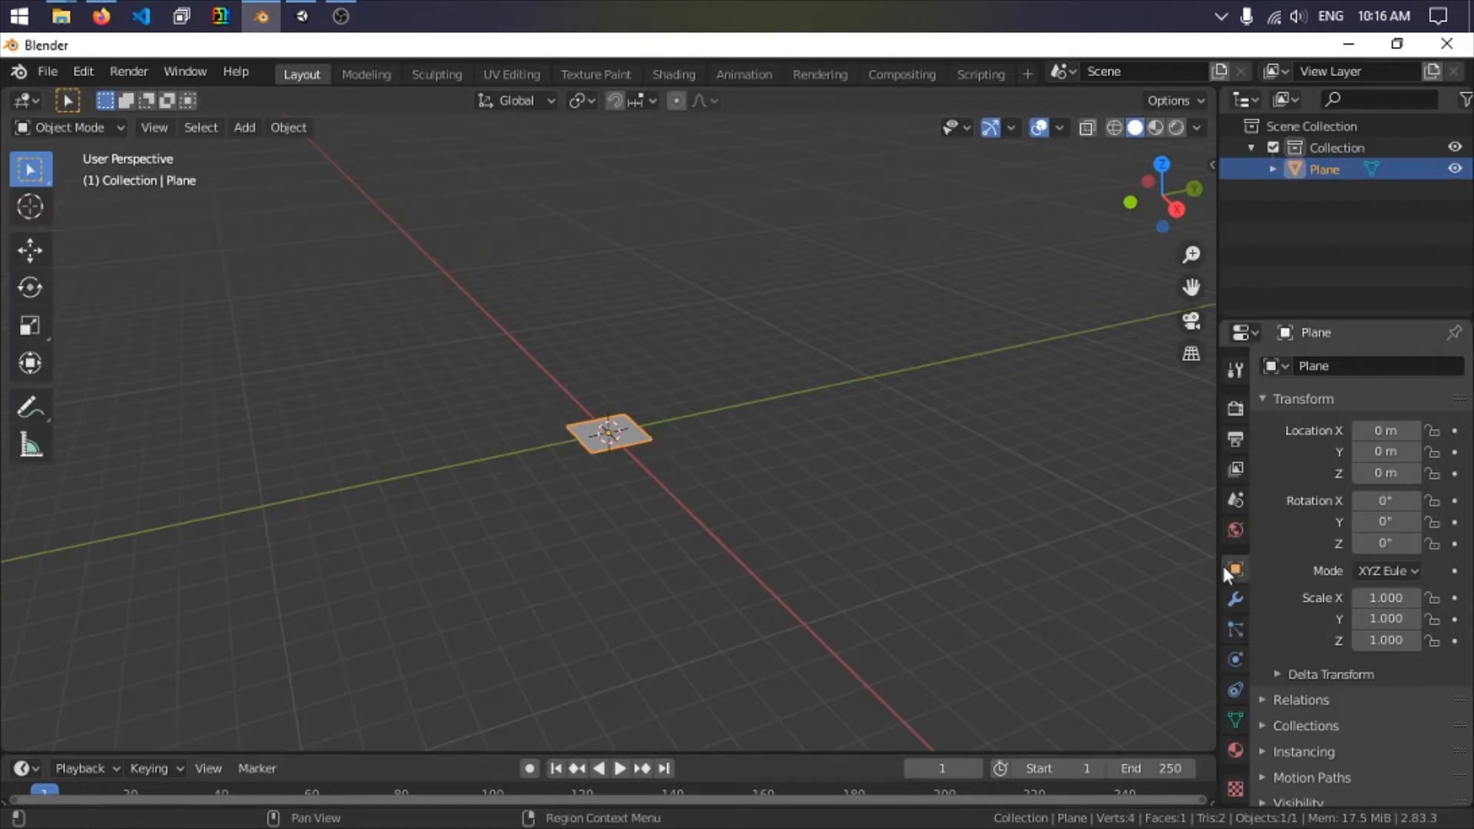
# Set the plane's location to X -16 m and Z 16 m.
pyautogui.click(1386, 431)
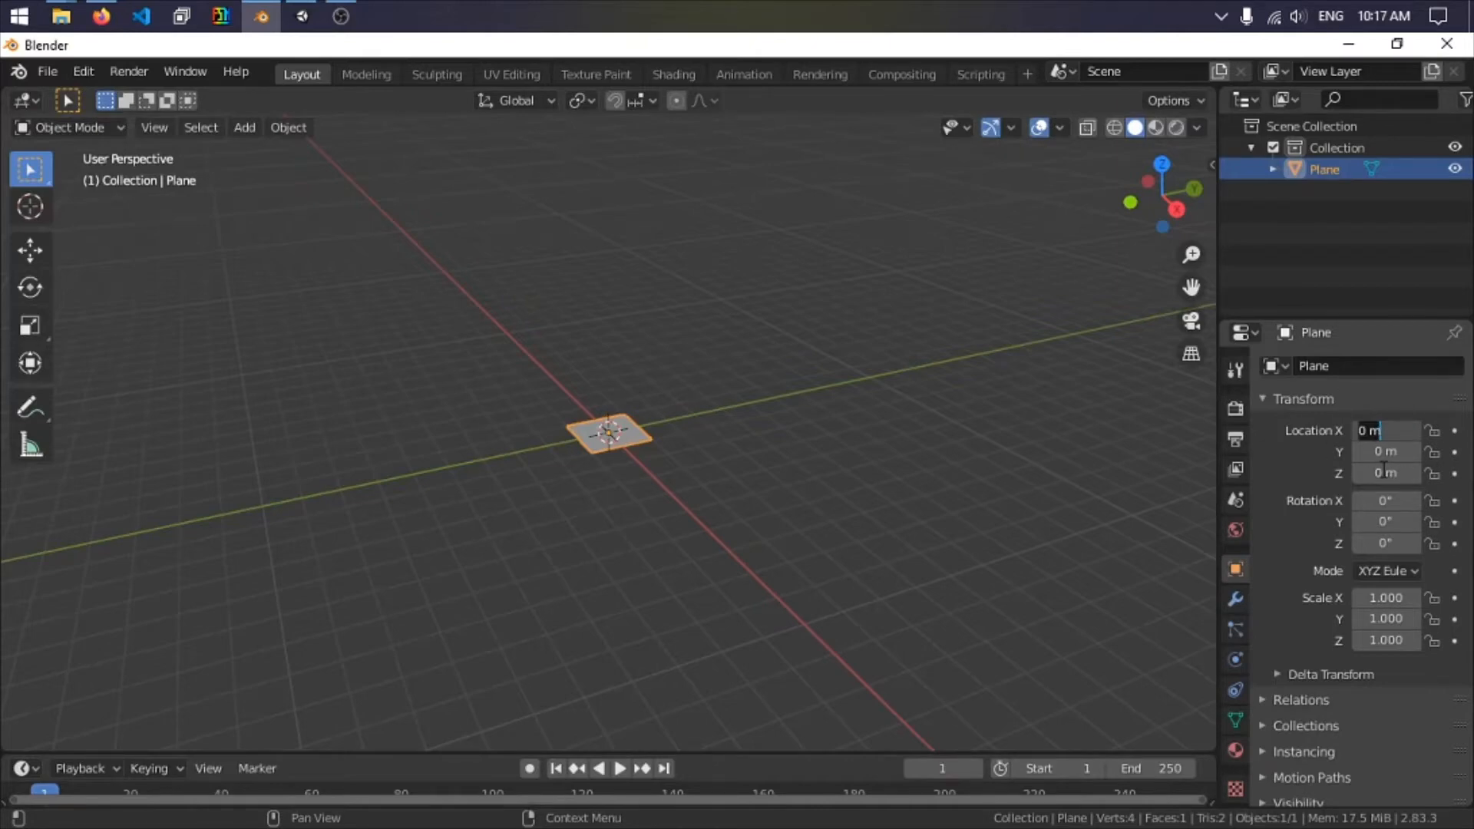
pyautogui.press('BackSpace')
pyautogui.write('-16')
pyautogui.press('Tab')
pyautogui.press('Tab')
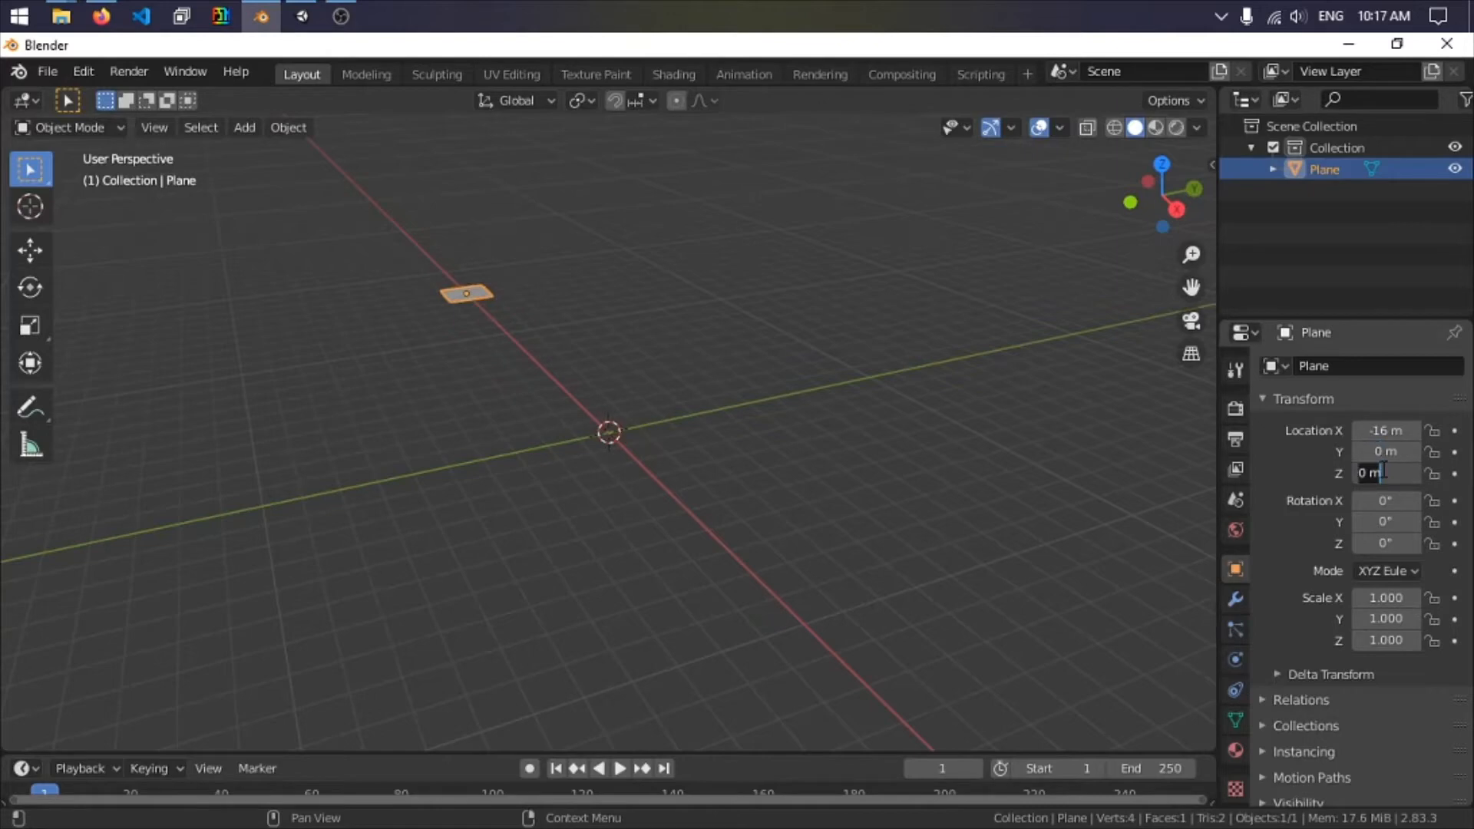
pyautogui.write('16')
pyautogui.press('Tab')
pyautogui.press('Tab')
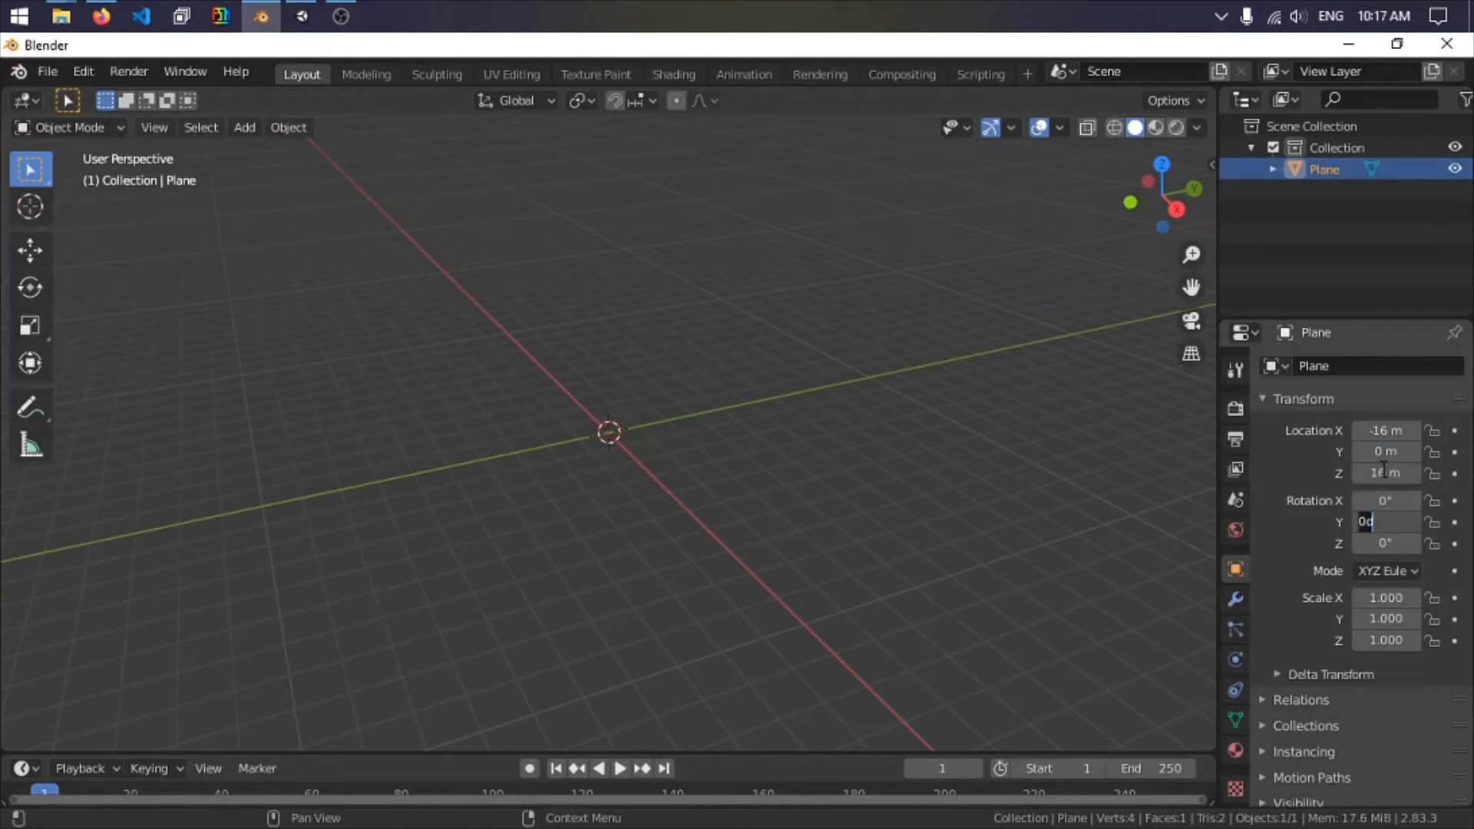
# Set the plane's rotation to 90° on X and 180° on Z.
pyautogui.click(1389, 500)
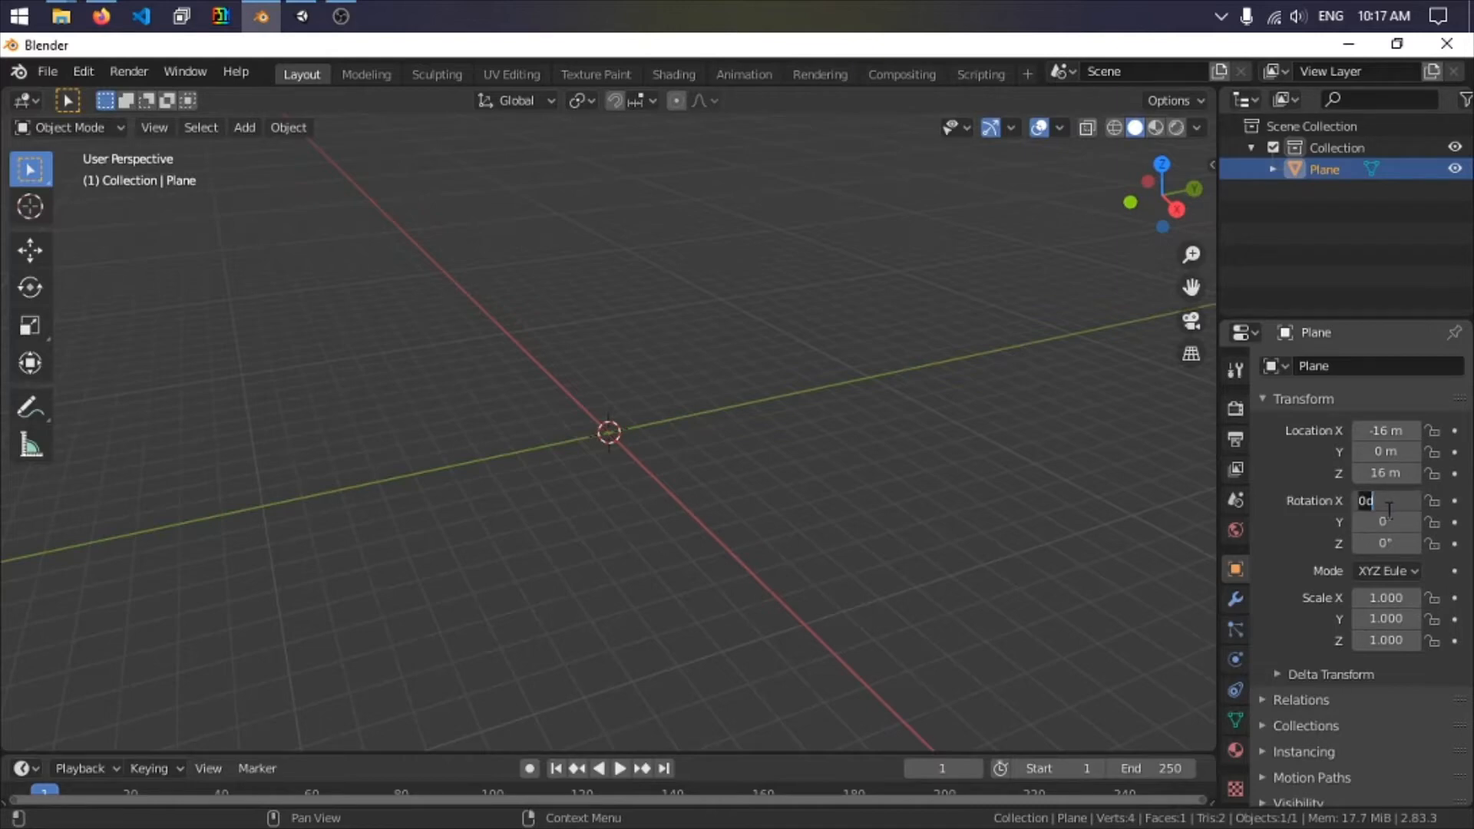
pyautogui.write('90')
pyautogui.press('Tab')
pyautogui.press('Tab')
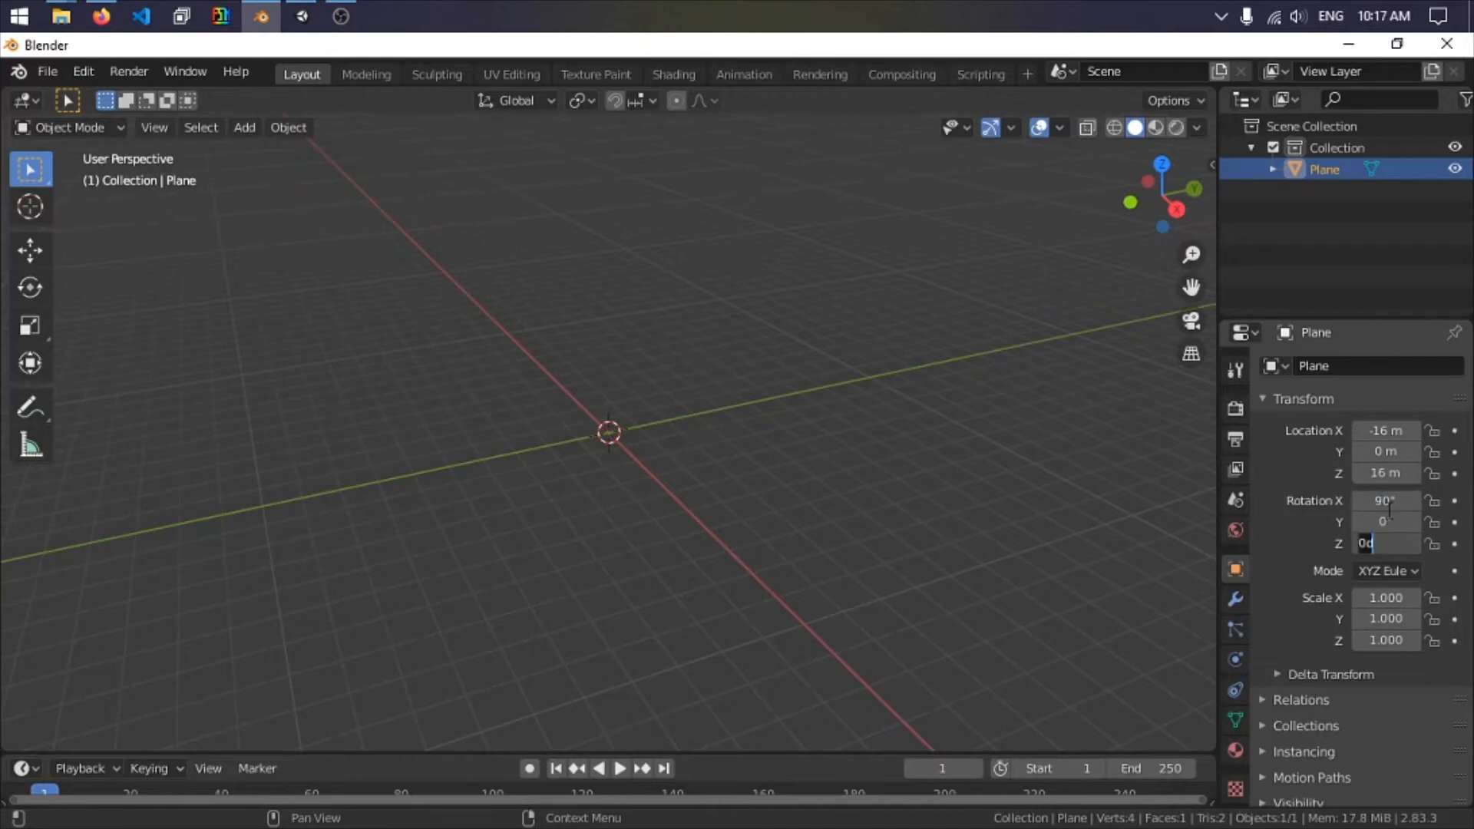
pyautogui.write('18')
pyautogui.press('Tab')
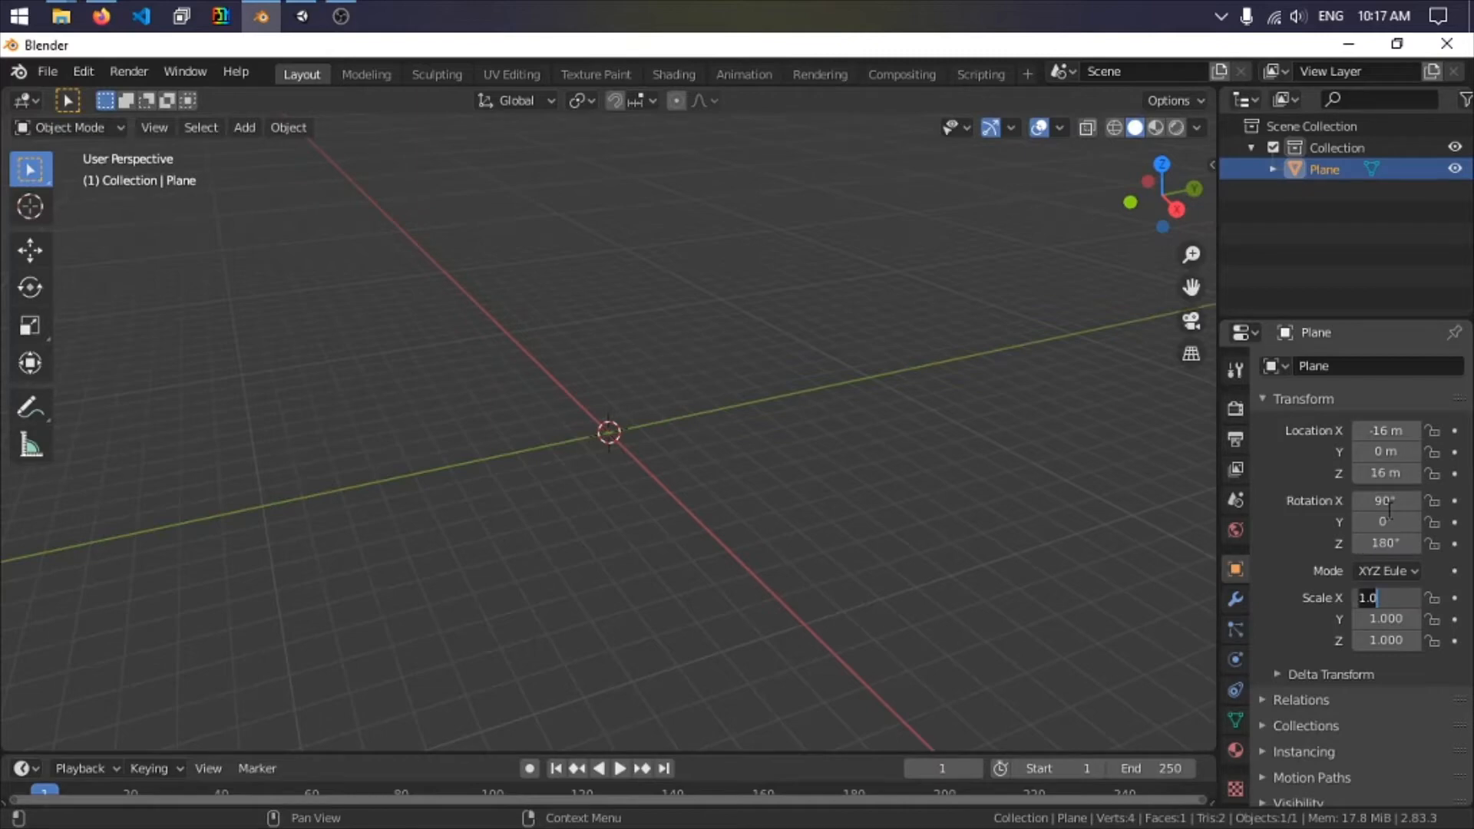
# Set the plane's scale to 16 on the X, Y and Z axes.
pyautogui.write('16')
pyautogui.press('Tab')
pyautogui.write('16')
pyautogui.press('Tab')
pyautogui.write('16')
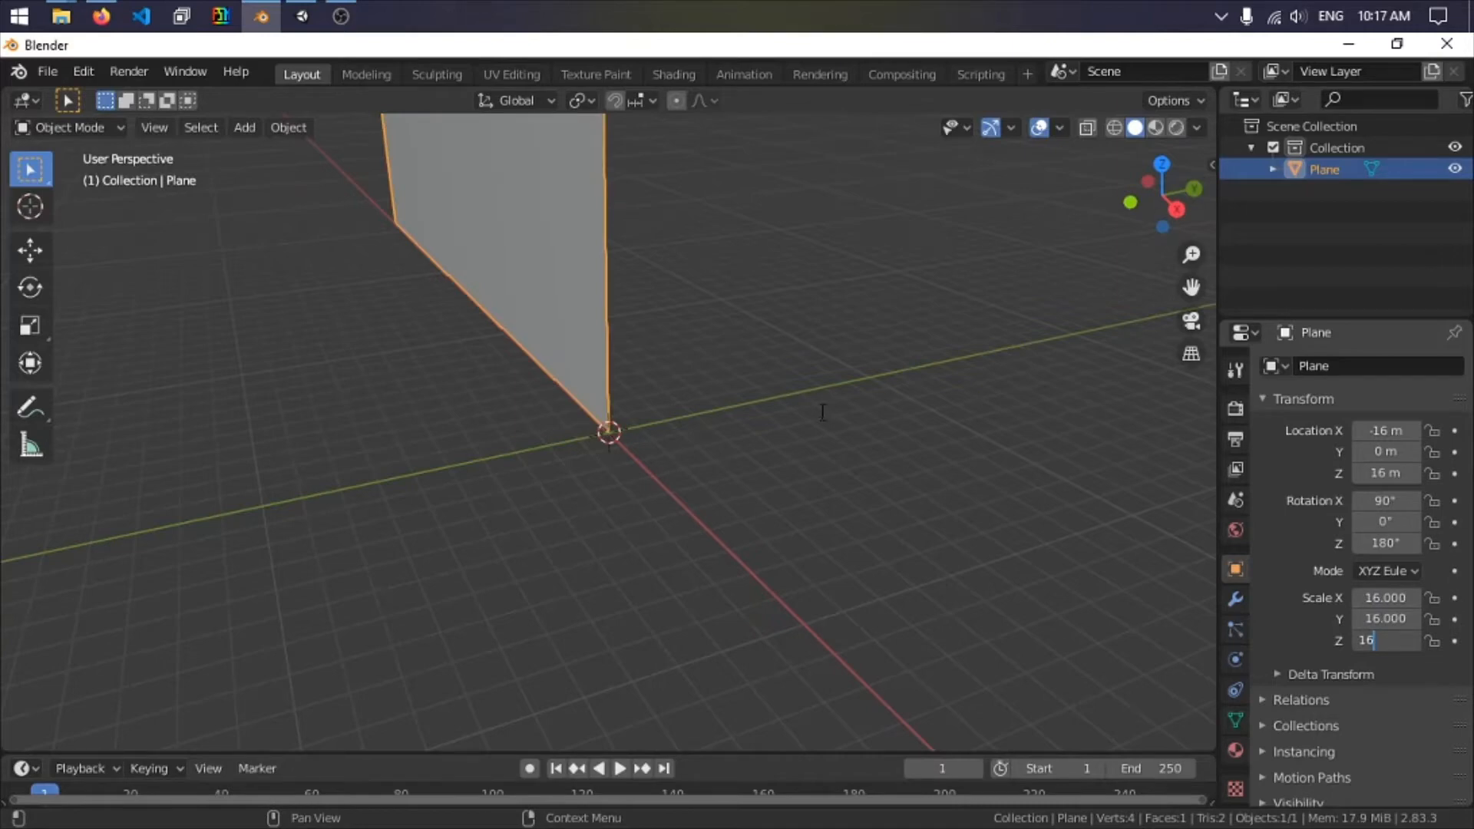
pyautogui.press('Return')
# Inspect the plane from an angle and align the viewport to the back orthographic view along the Y axis.
pyautogui.click(1194, 189)
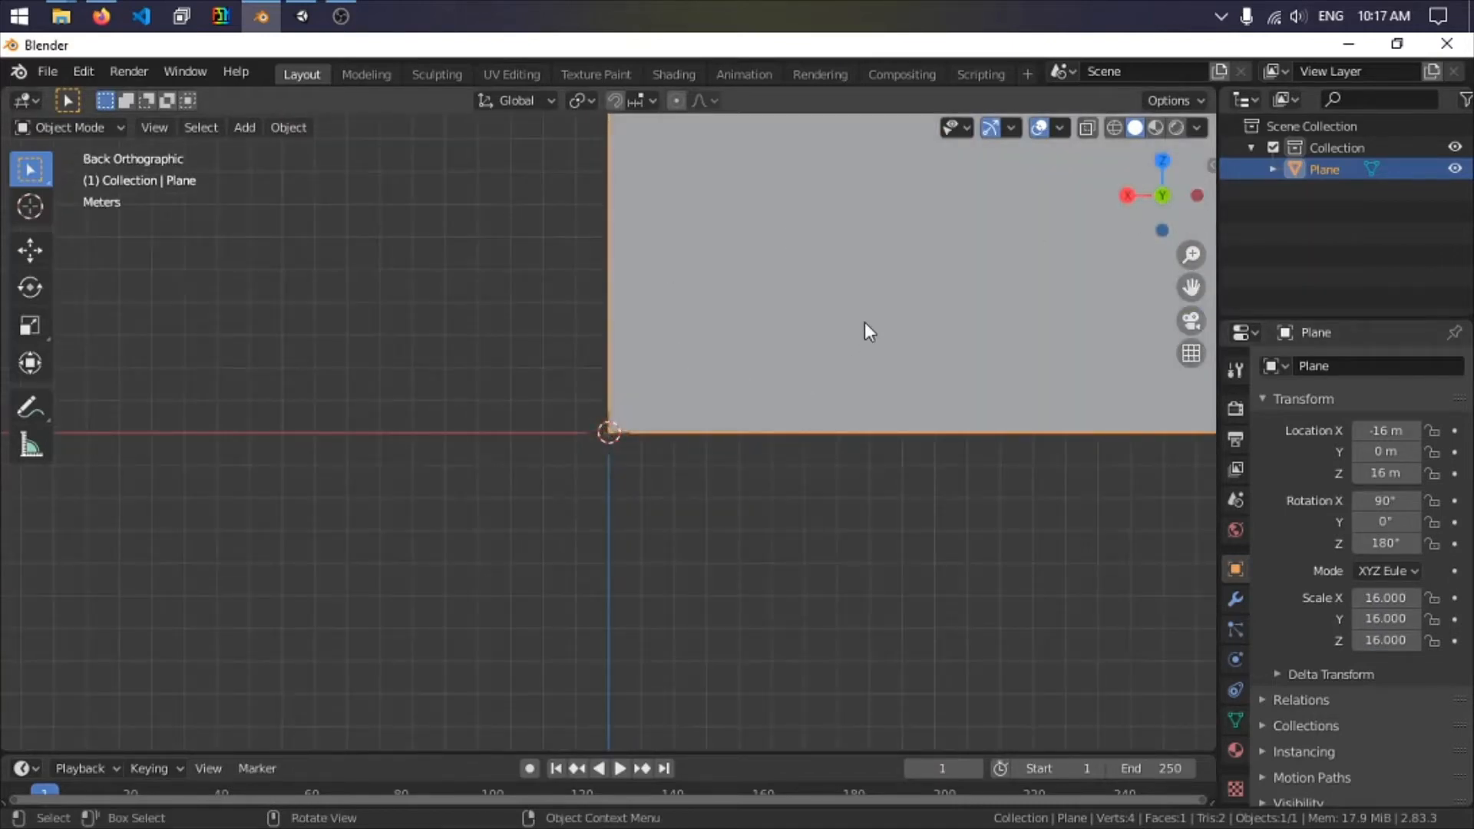
pyautogui.moveTo(867, 331); pyautogui.dragTo(714, 430, button='middle')
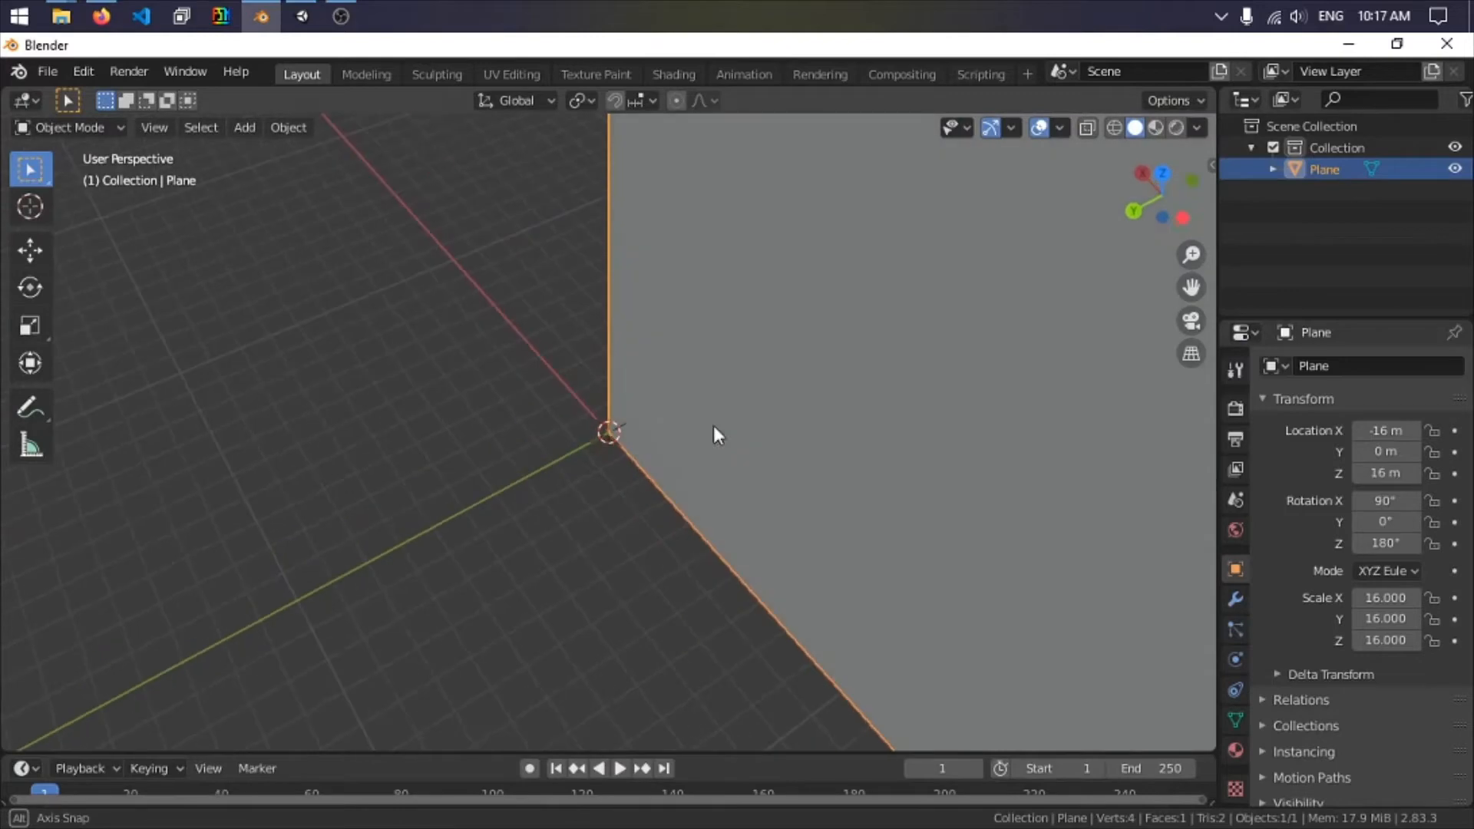
pyautogui.click(1135, 211)
pyautogui.rightClick(831, 505)
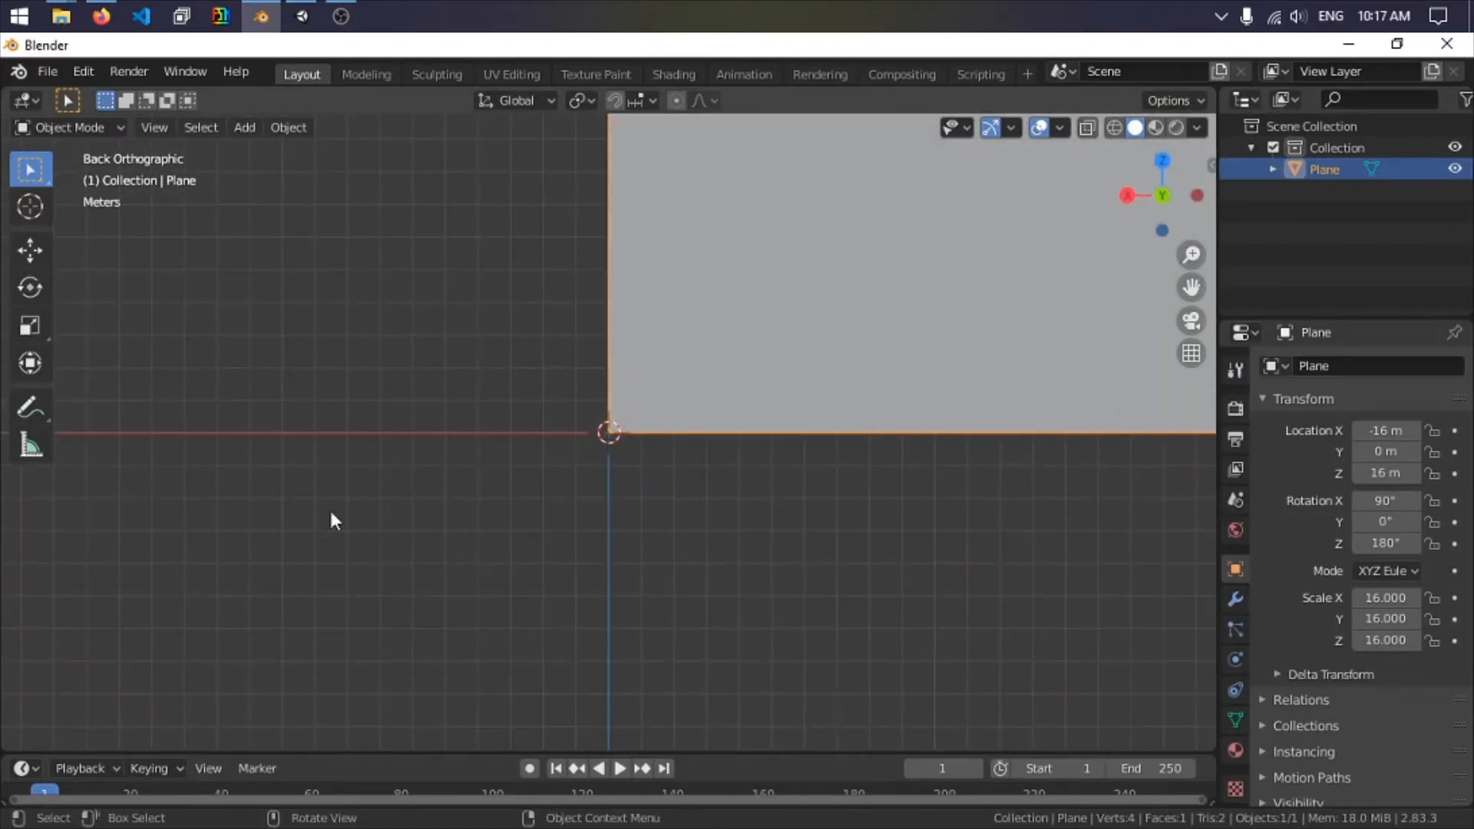
pyautogui.moveTo(470, 328); pyautogui.dragTo(490, 445)
pyautogui.moveTo(527, 248); pyautogui.dragTo(537, 361, button='middle')
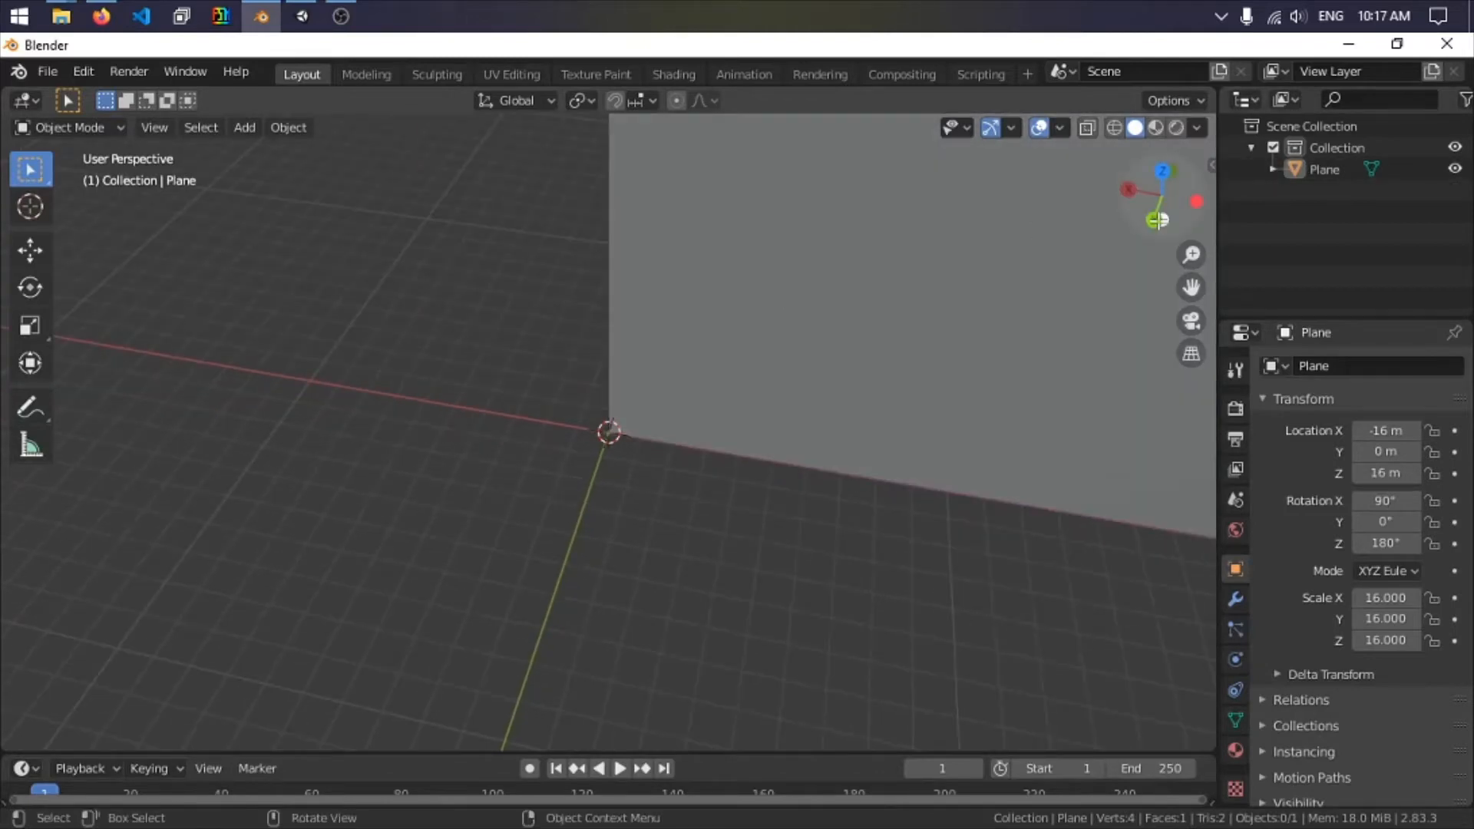
pyautogui.click(1151, 221)
pyautogui.rightClick(906, 494)
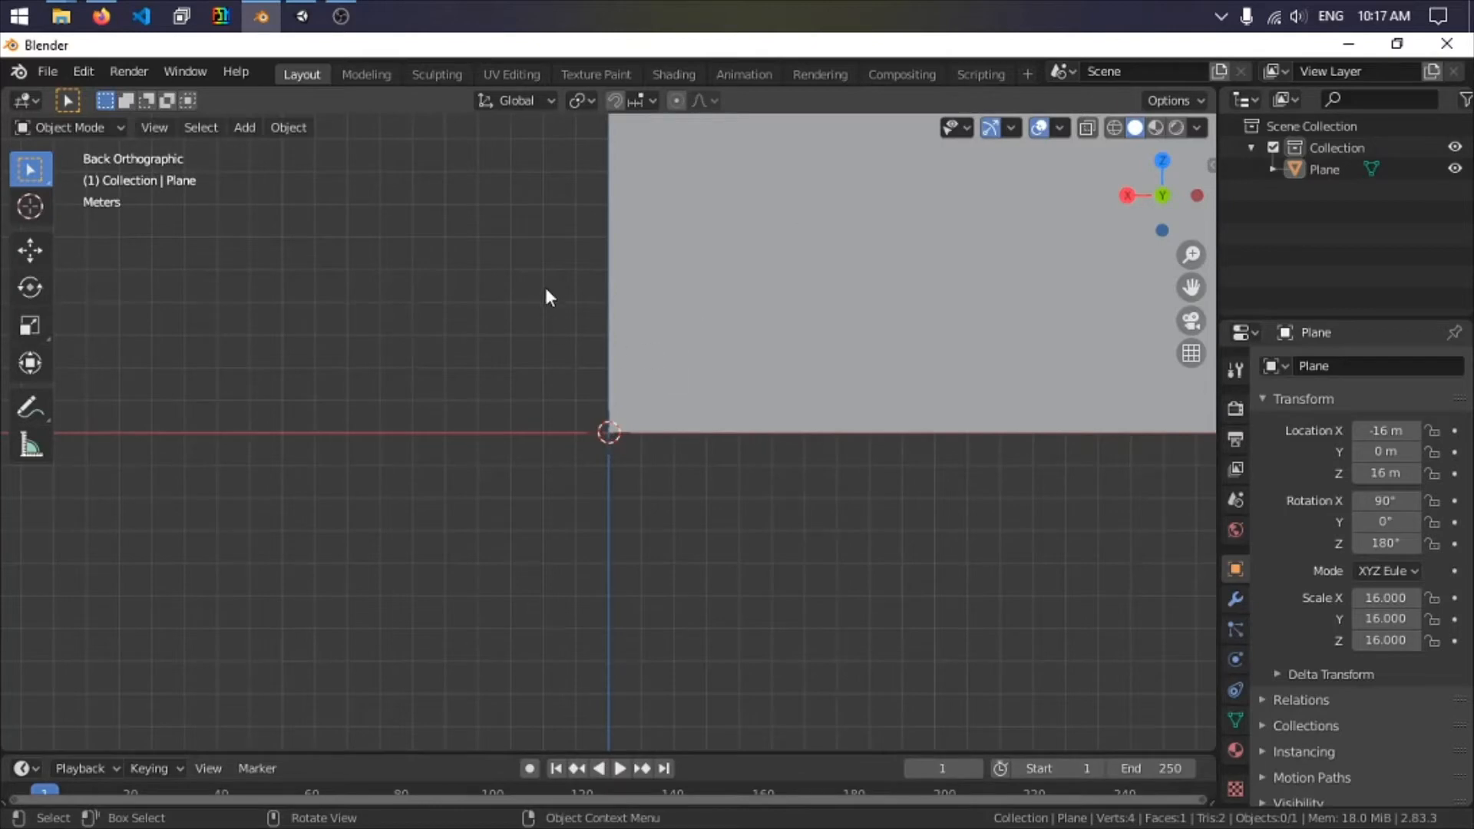
# Frame the whole plane in the back orthographic view and select it.
pyautogui.rightClick(443, 390)
pyautogui.moveTo(1190, 287); pyautogui.dragTo(681, 629)
pyautogui.scroll(-2, 1256, 414)
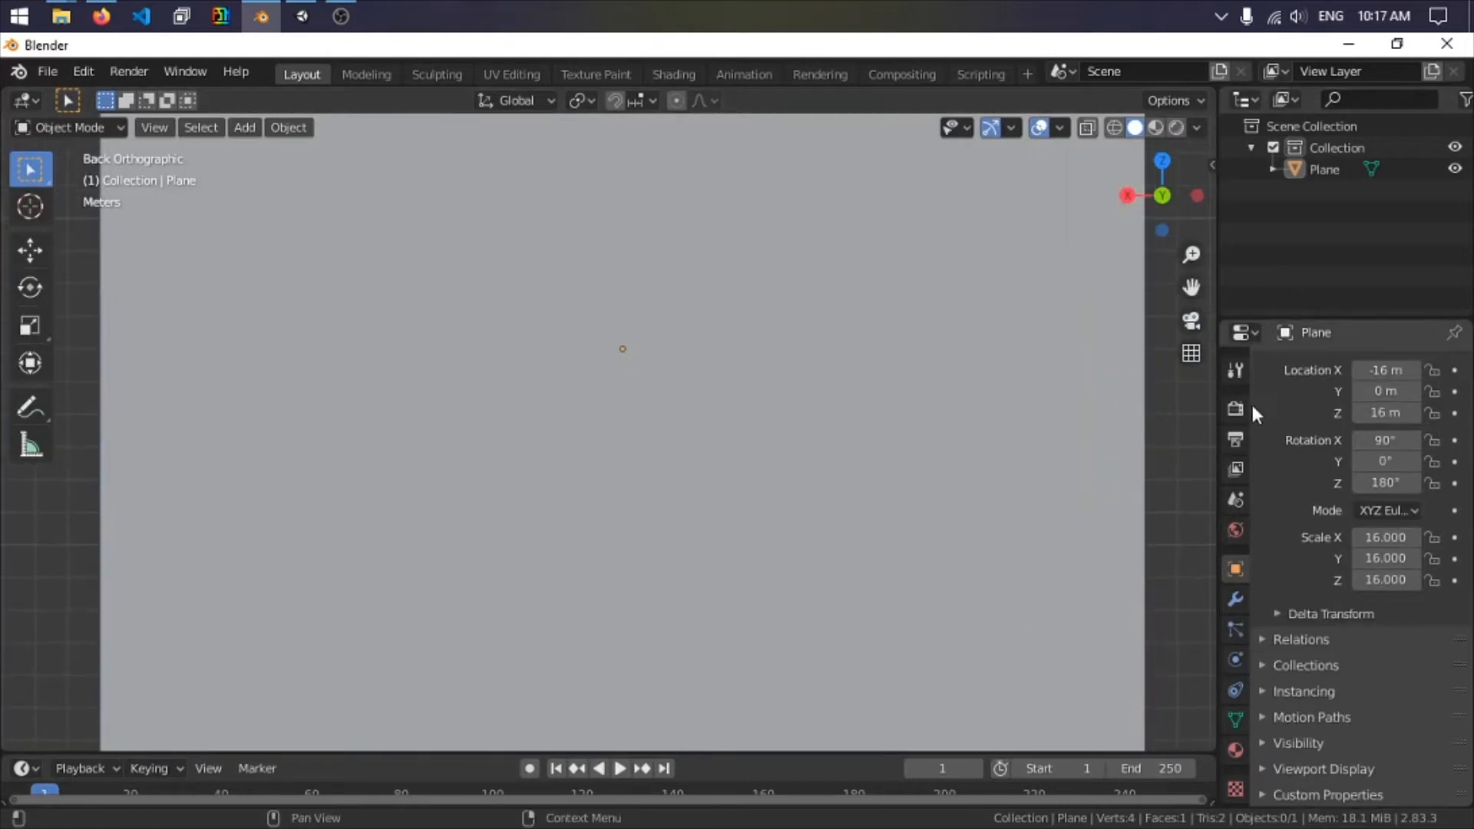
pyautogui.scroll(-5, 565, 463)
pyautogui.scroll(1, 631, 415)
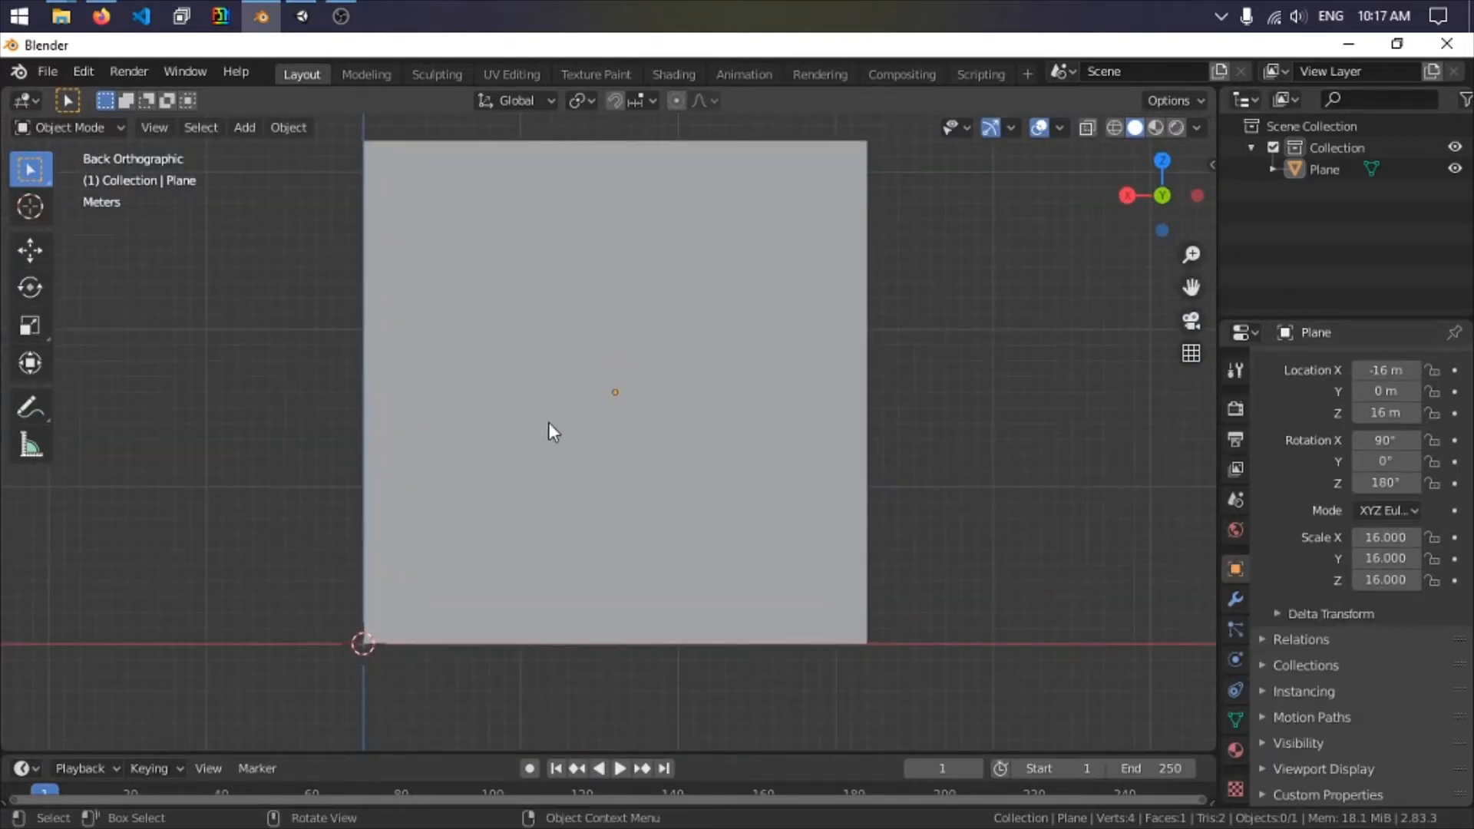
pyautogui.click(469, 361)
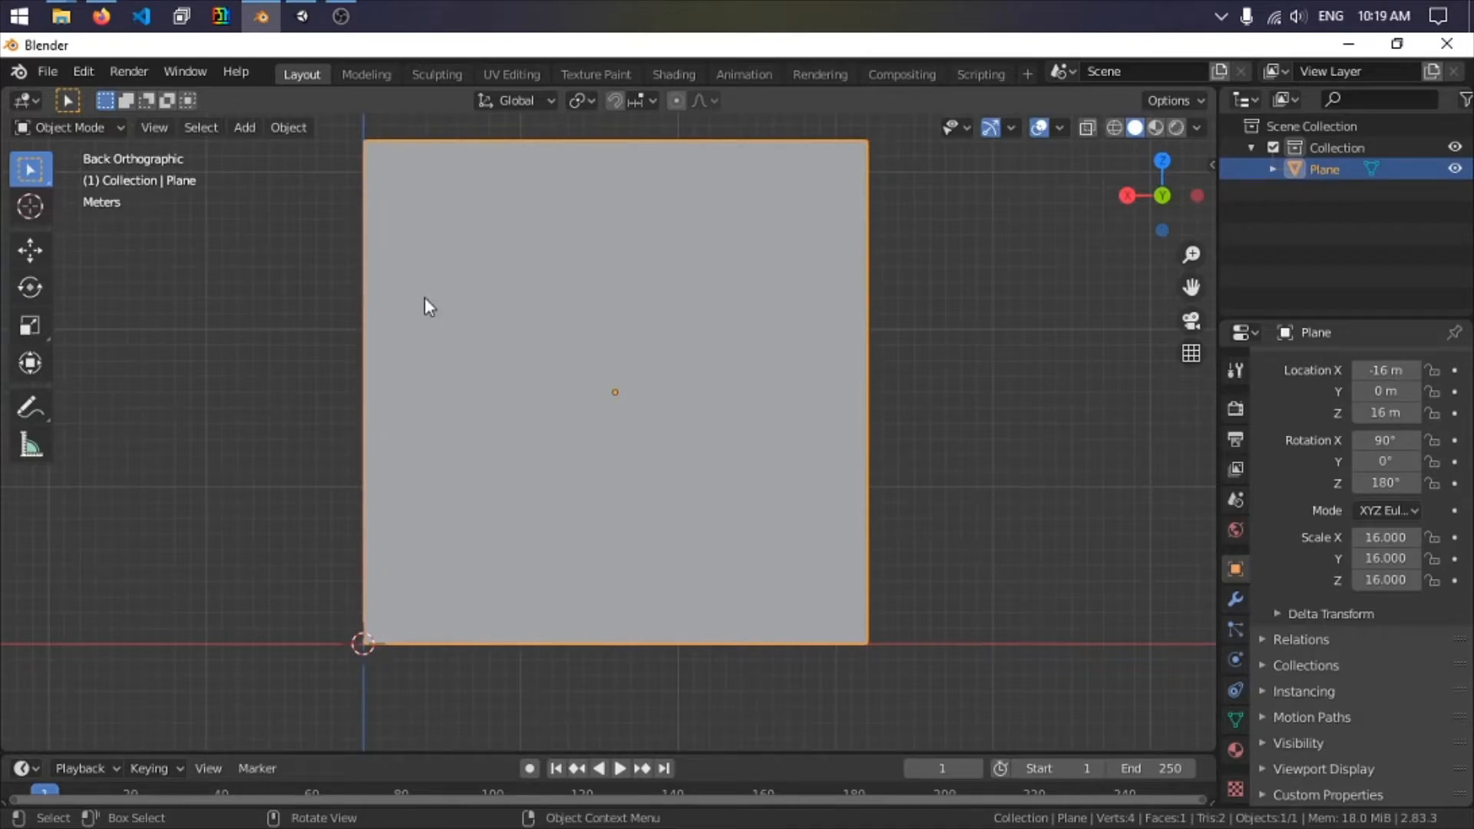
# Switch to the Modeling workspace for mesh editing, frame the whole plane in the back orthographic view and clear the vertex selection.
pyautogui.click(364, 72)
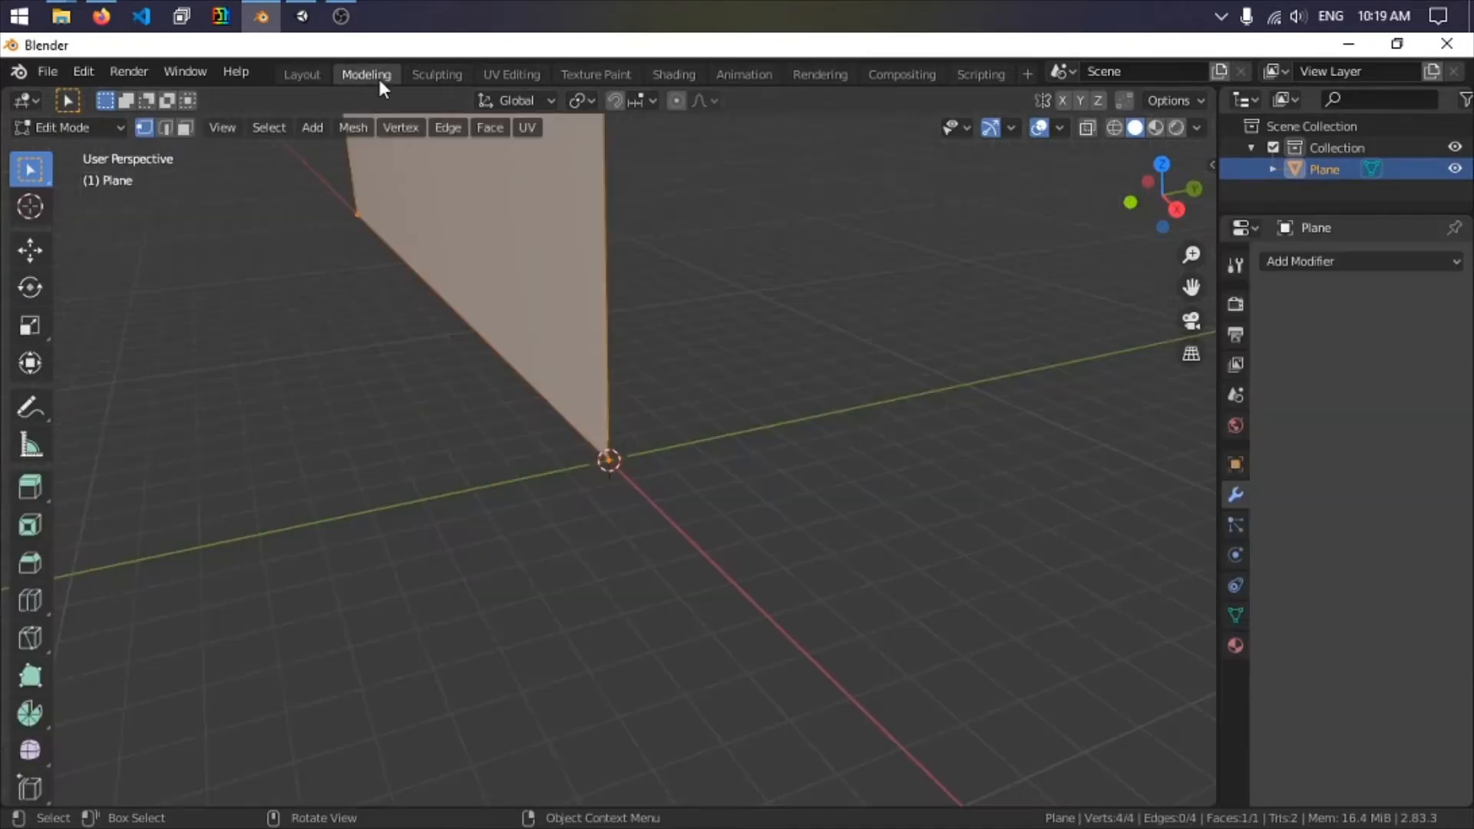
pyautogui.click(1194, 189)
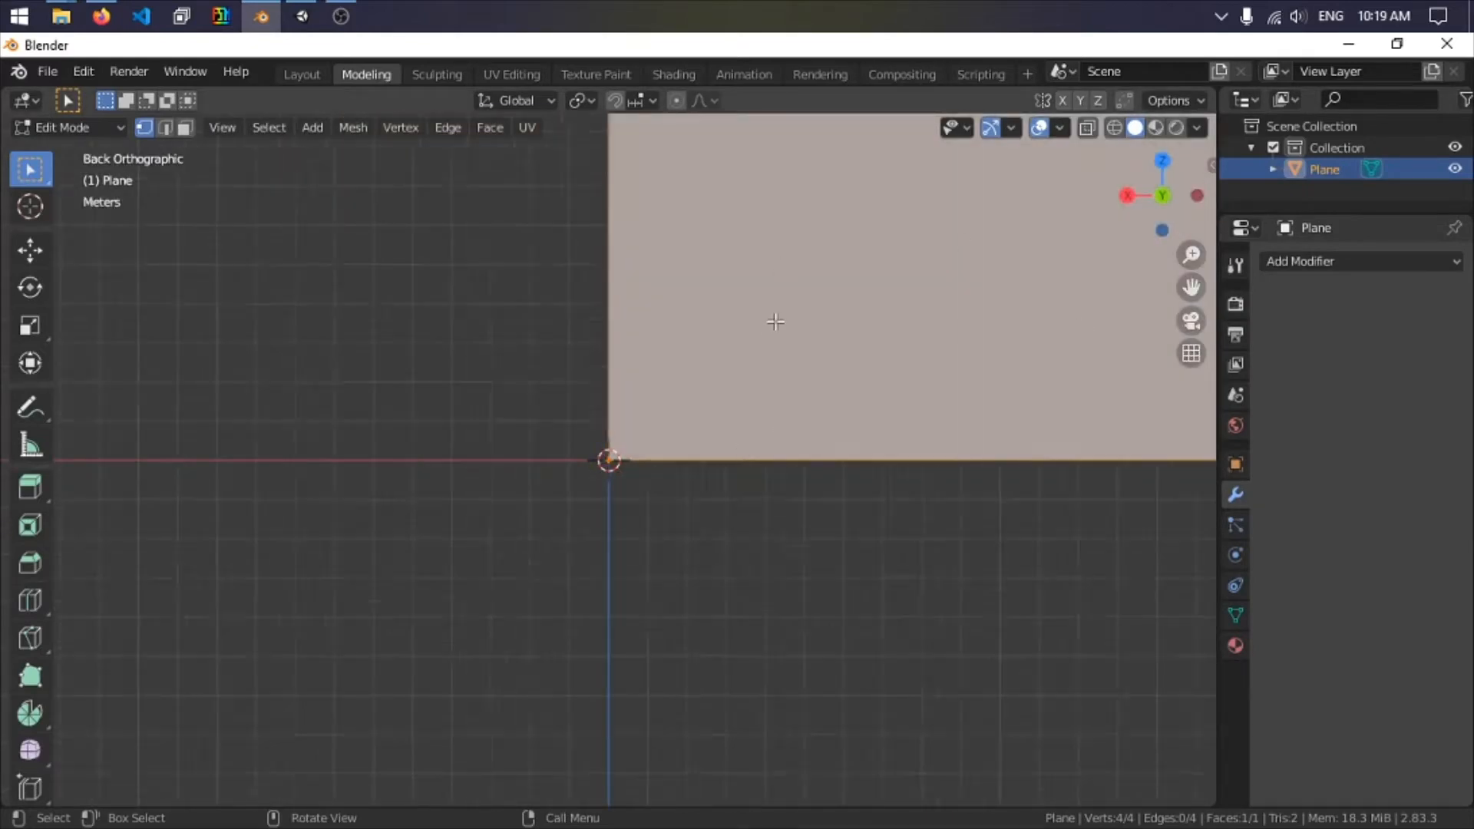
pyautogui.scroll(-2, 860, 309)
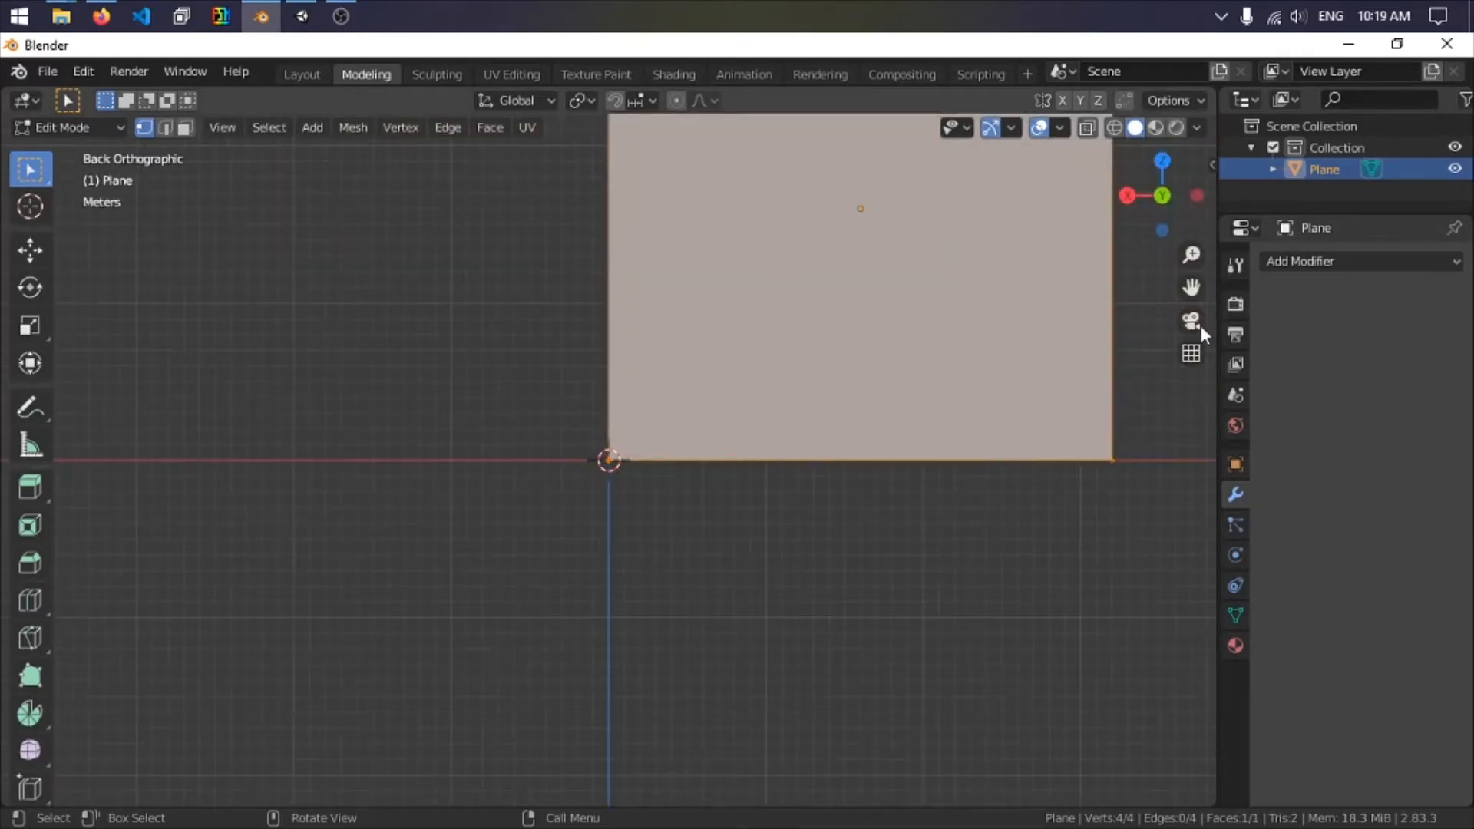
pyautogui.click(994, 269)
pyautogui.moveTo(1190, 288); pyautogui.dragTo(1053, 319)
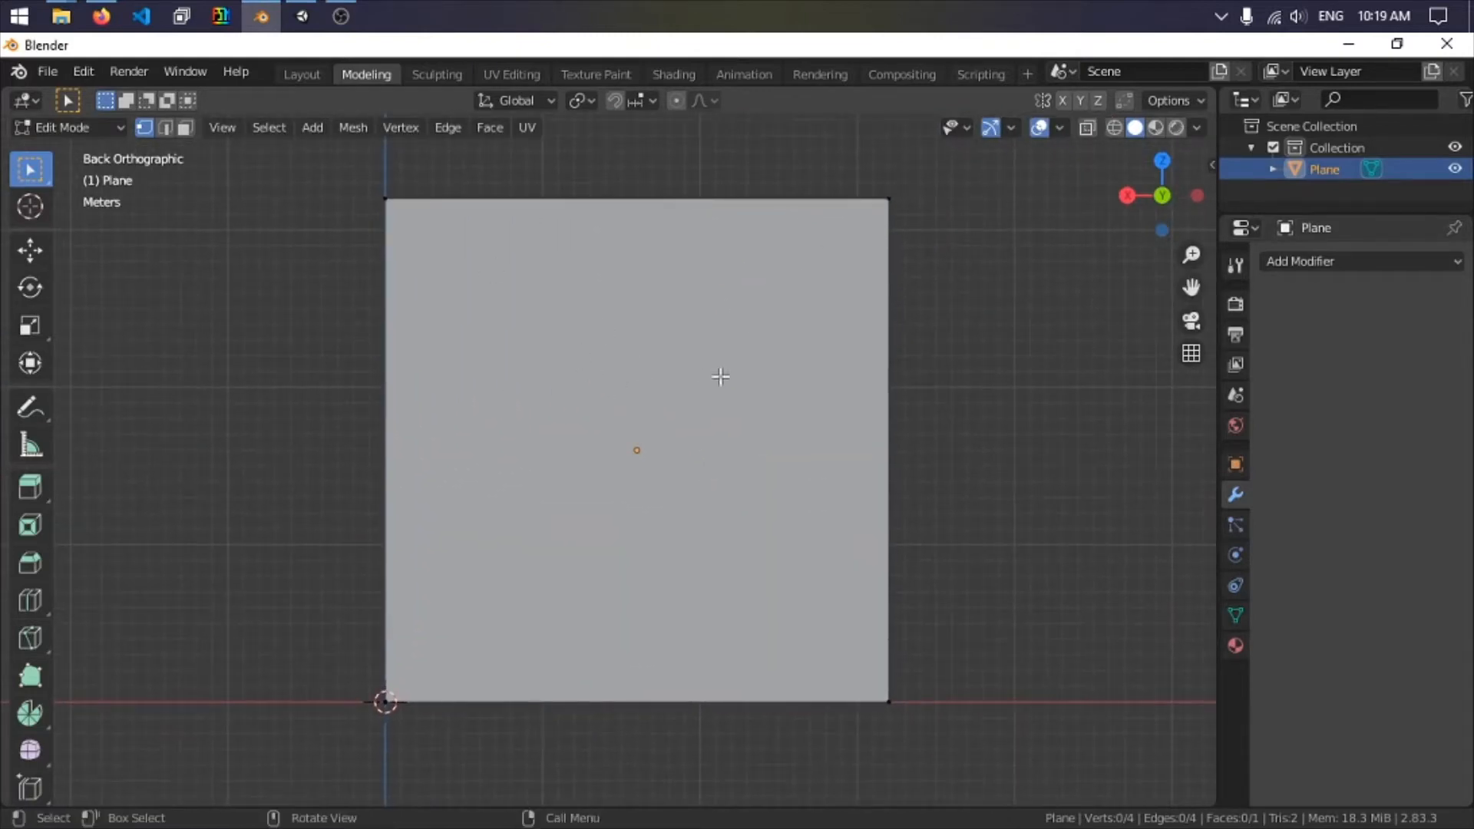
# Try to subdivide the plane several times with no vertices selected.
pyautogui.rightClick(575, 355)
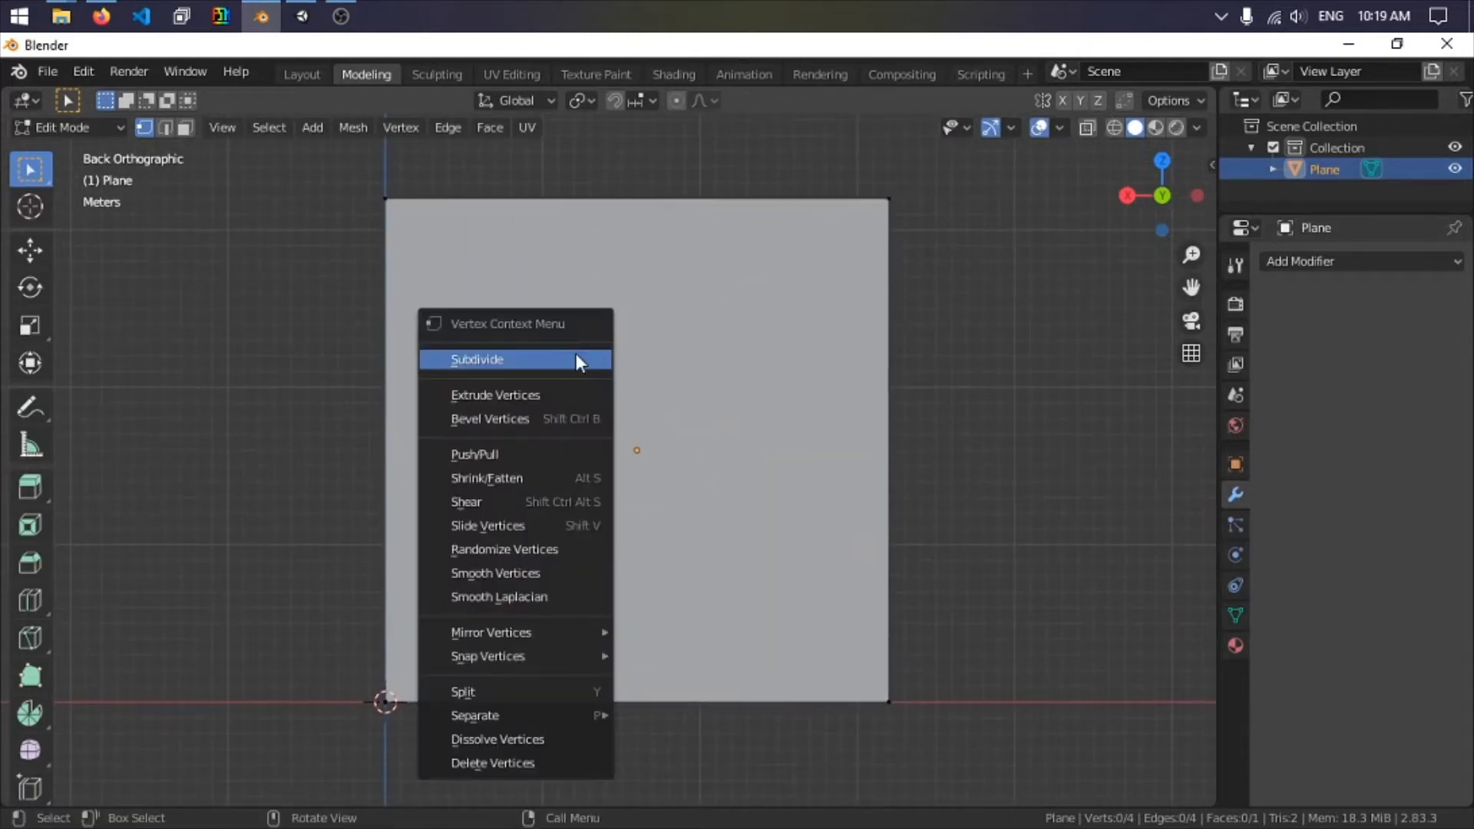
pyautogui.click(491, 361)
pyautogui.rightClick(524, 357)
pyautogui.click(510, 357)
pyautogui.rightClick(520, 361)
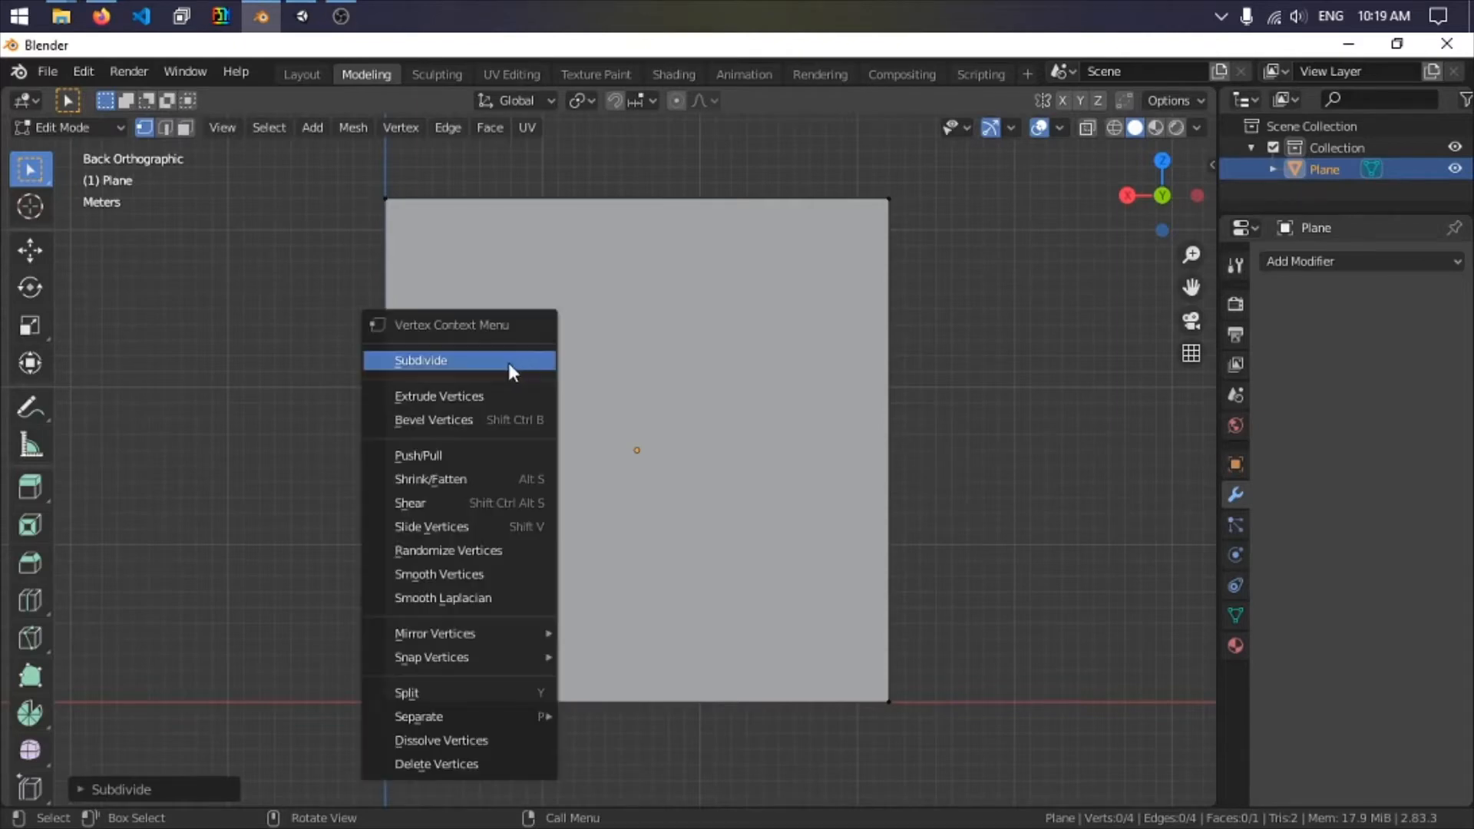
pyautogui.click(508, 362)
pyautogui.rightClick(510, 361)
pyautogui.click(509, 364)
pyautogui.rightClick(512, 362)
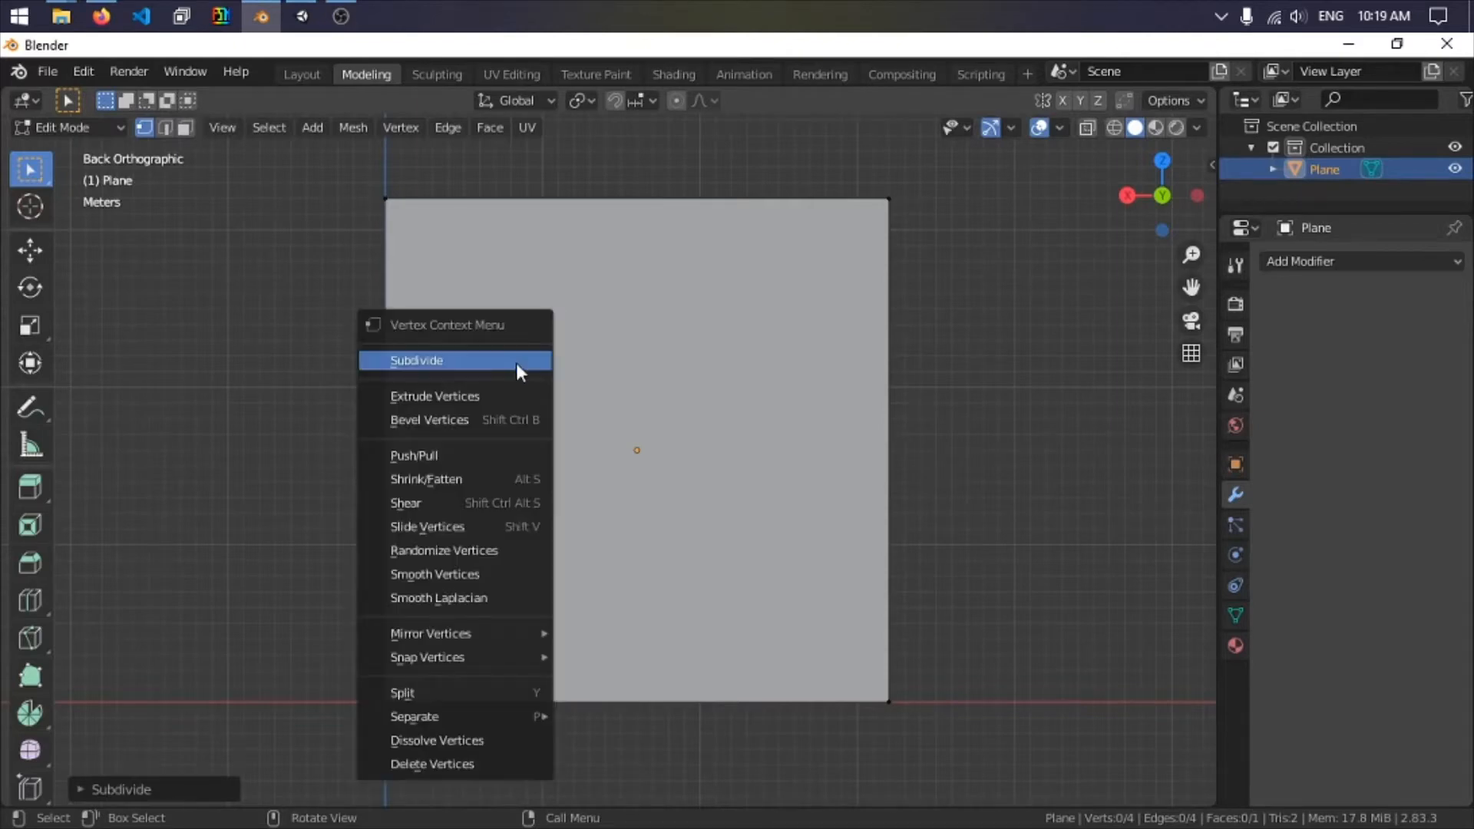
pyautogui.click(517, 364)
# Select all of the plane's vertices and subdivide the mesh five times.
pyautogui.moveTo(338, 179); pyautogui.dragTo(960, 744)
pyautogui.rightClick(462, 302)
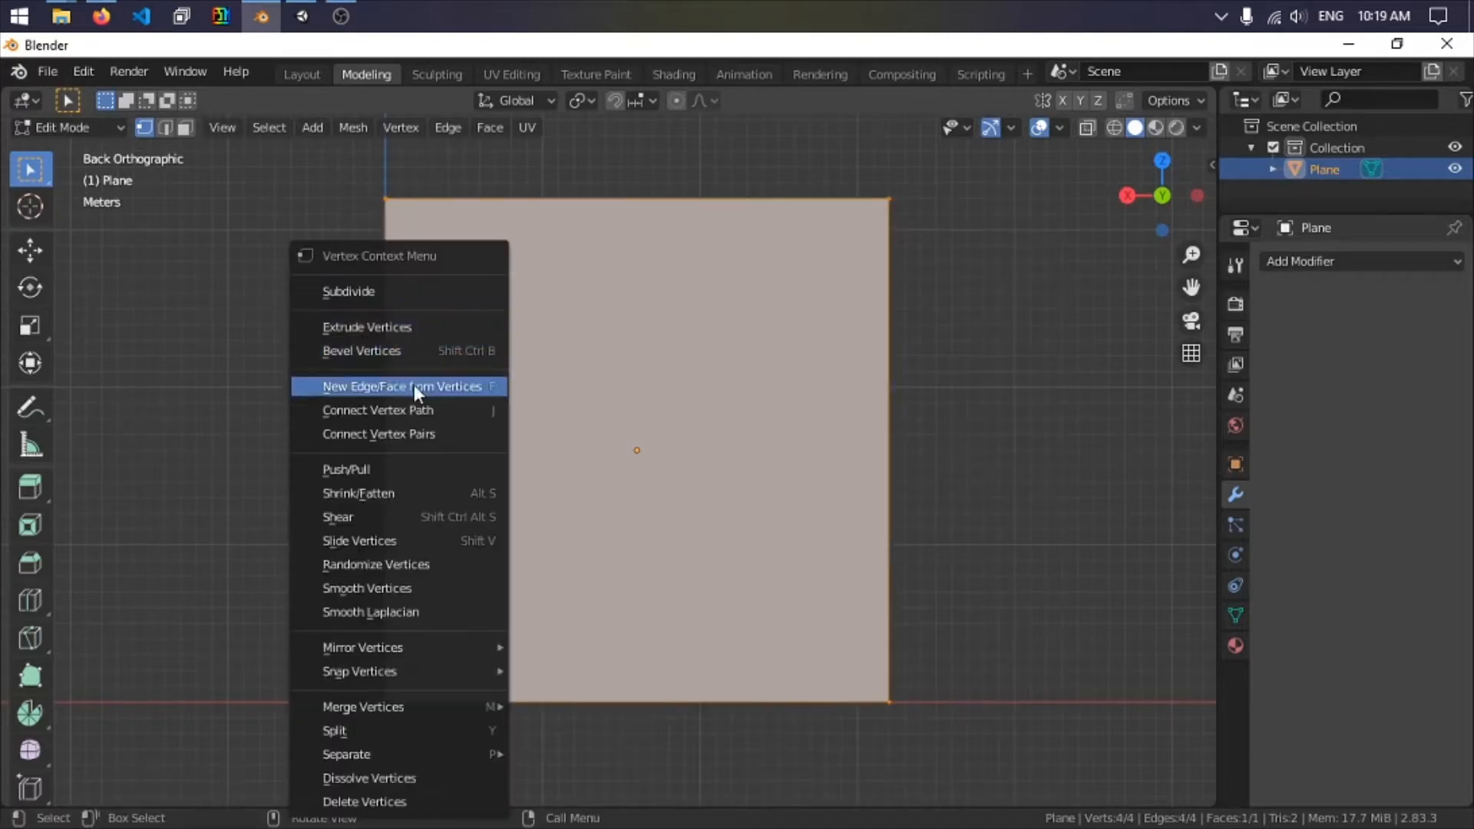
pyautogui.press('b')
pyautogui.moveTo(714, 538); pyautogui.dragTo(1002, 806)
pyautogui.rightClick(460, 296)
pyautogui.click(443, 295)
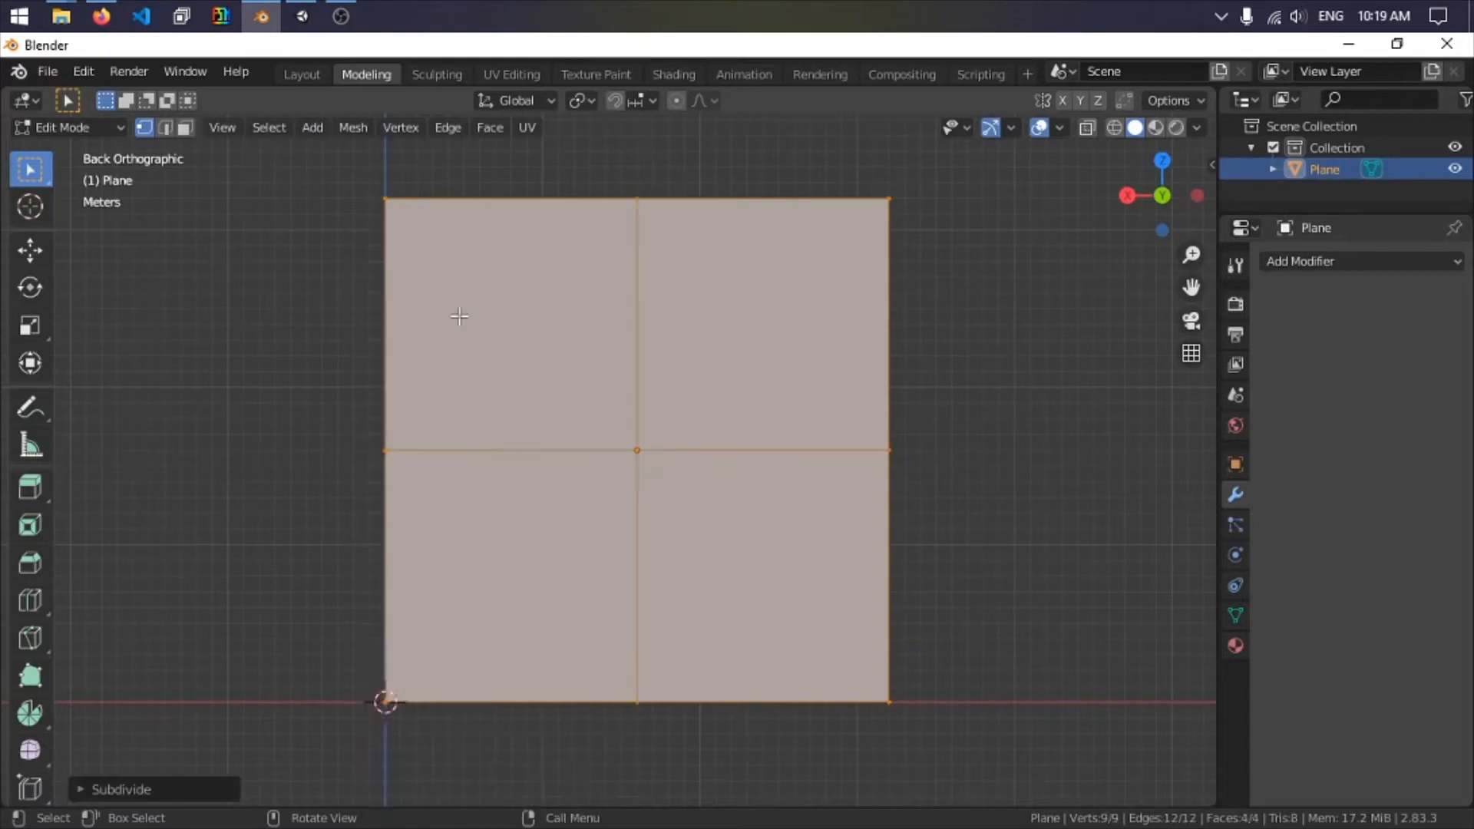
pyautogui.rightClick(458, 320)
pyautogui.click(411, 295)
pyautogui.rightClick(512, 307)
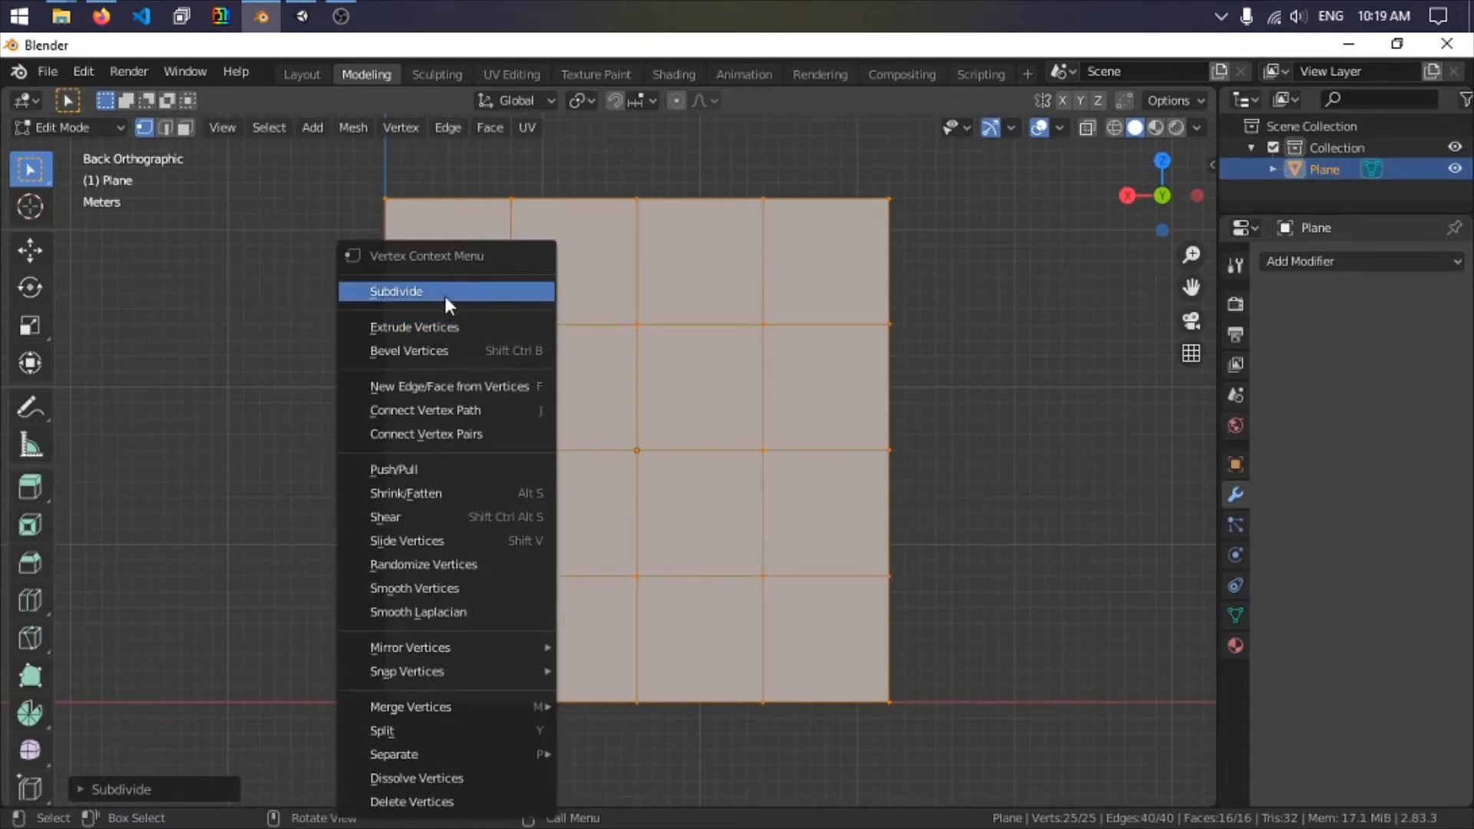
pyautogui.click(445, 296)
pyautogui.rightClick(484, 298)
pyautogui.click(478, 296)
pyautogui.rightClick(501, 300)
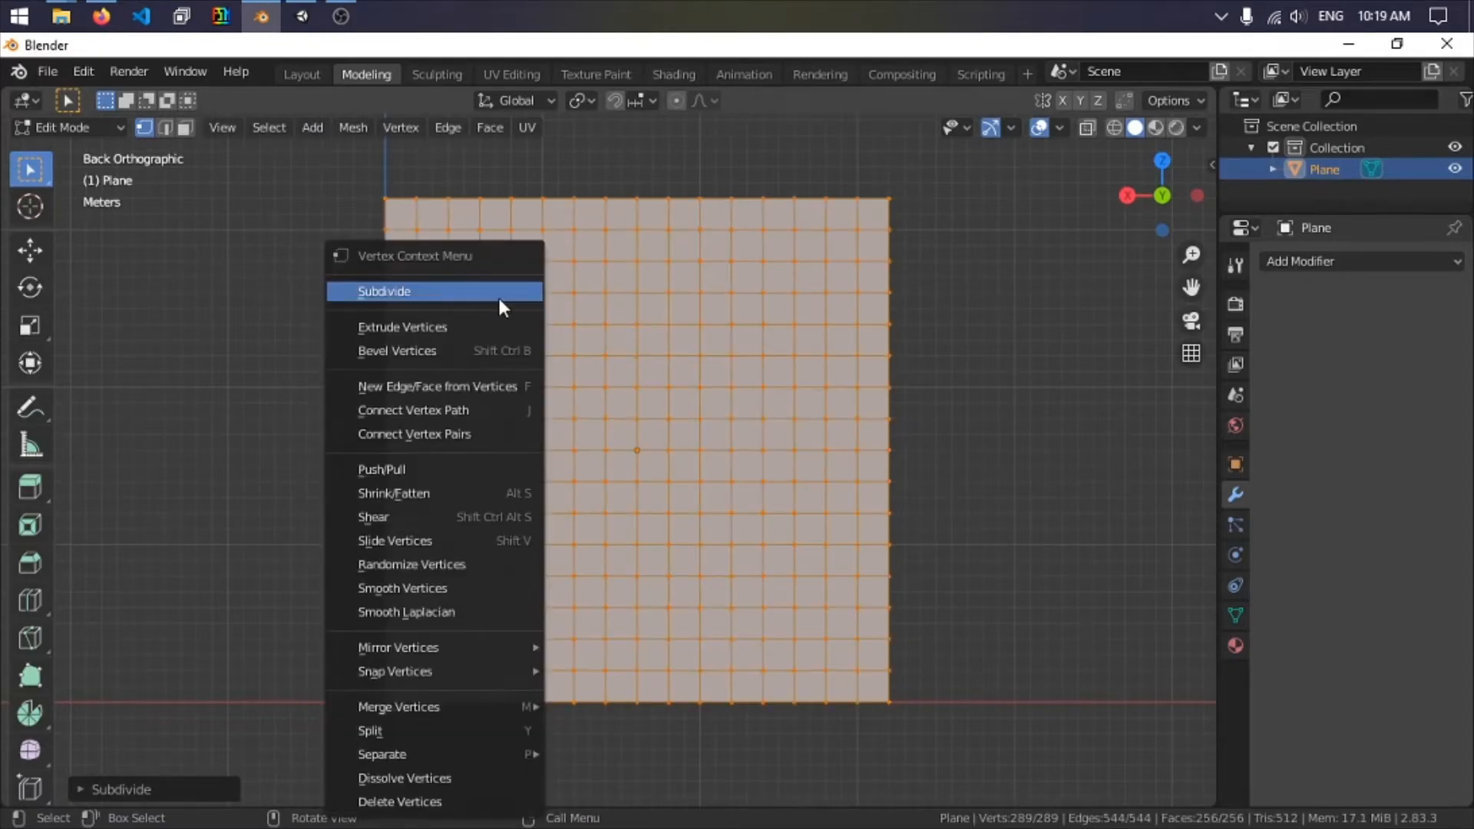
pyautogui.click(499, 300)
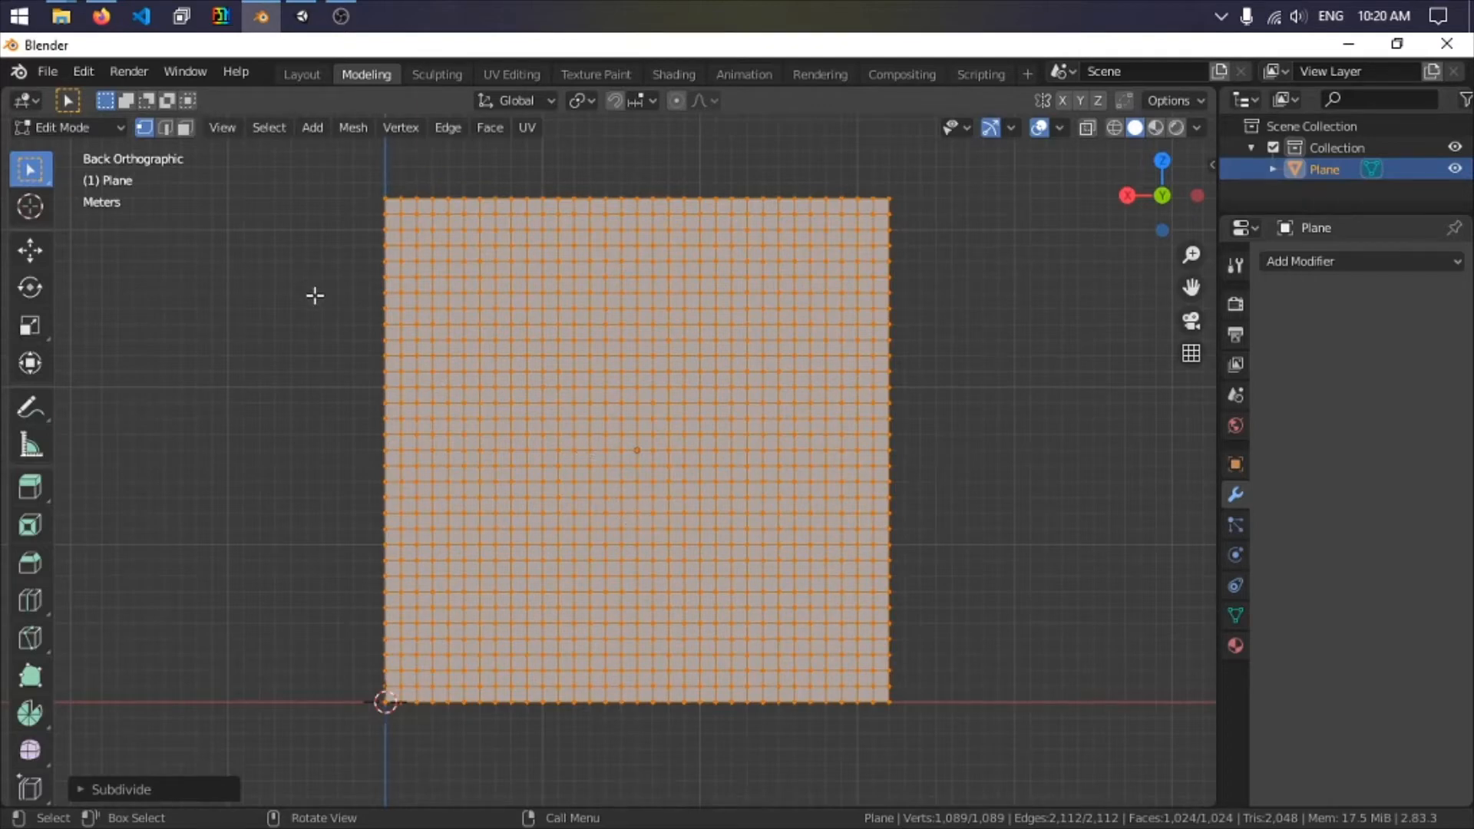
# Circle-select a winding, arch-shaped band of vertices that curls in toward the centre of the grid, and delete those vertices.
pyautogui.click(221, 314)
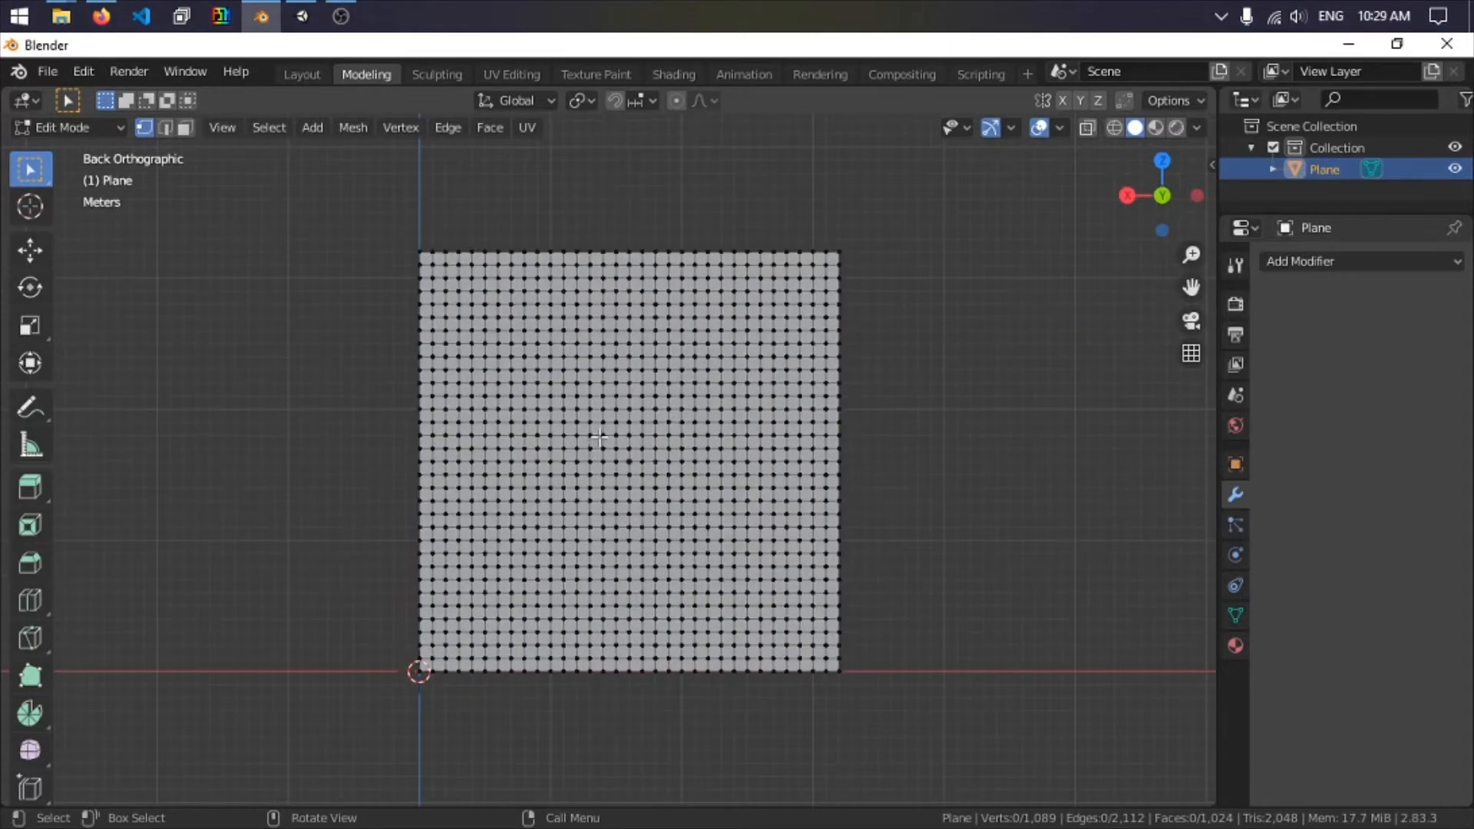
pyautogui.scroll(2, 599, 434)
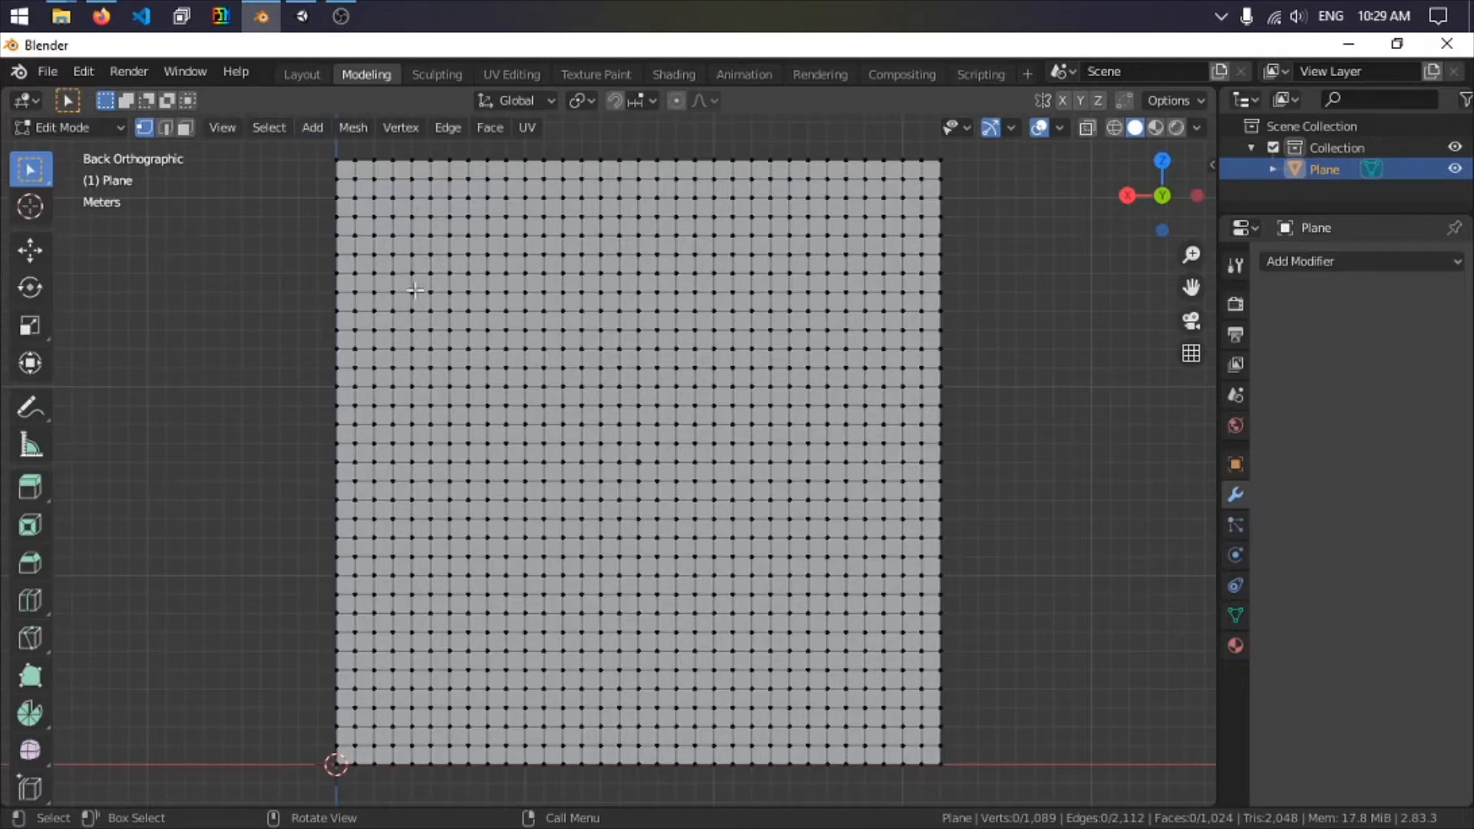
pyautogui.click(268, 129)
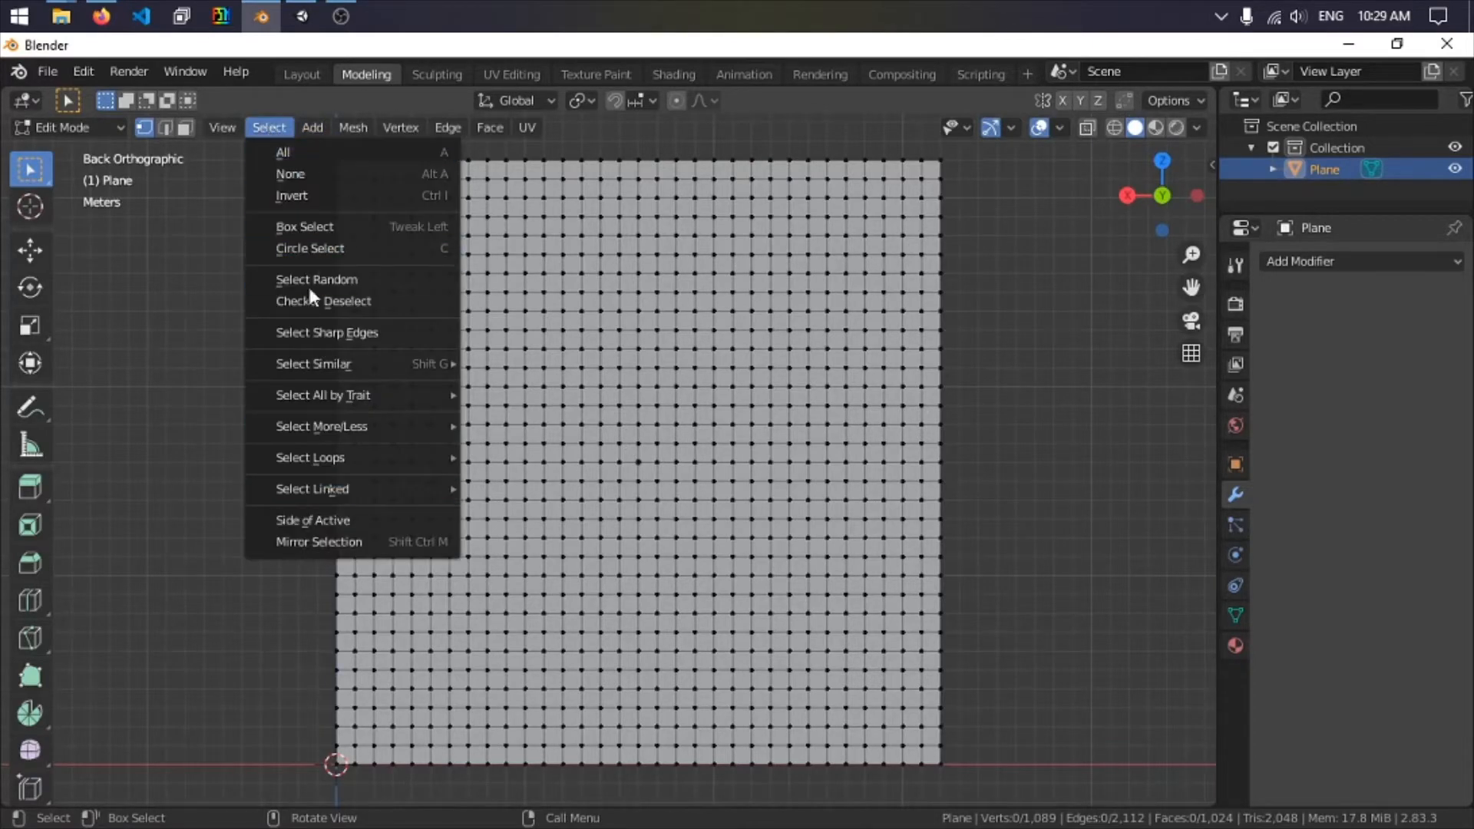
pyautogui.click(321, 247)
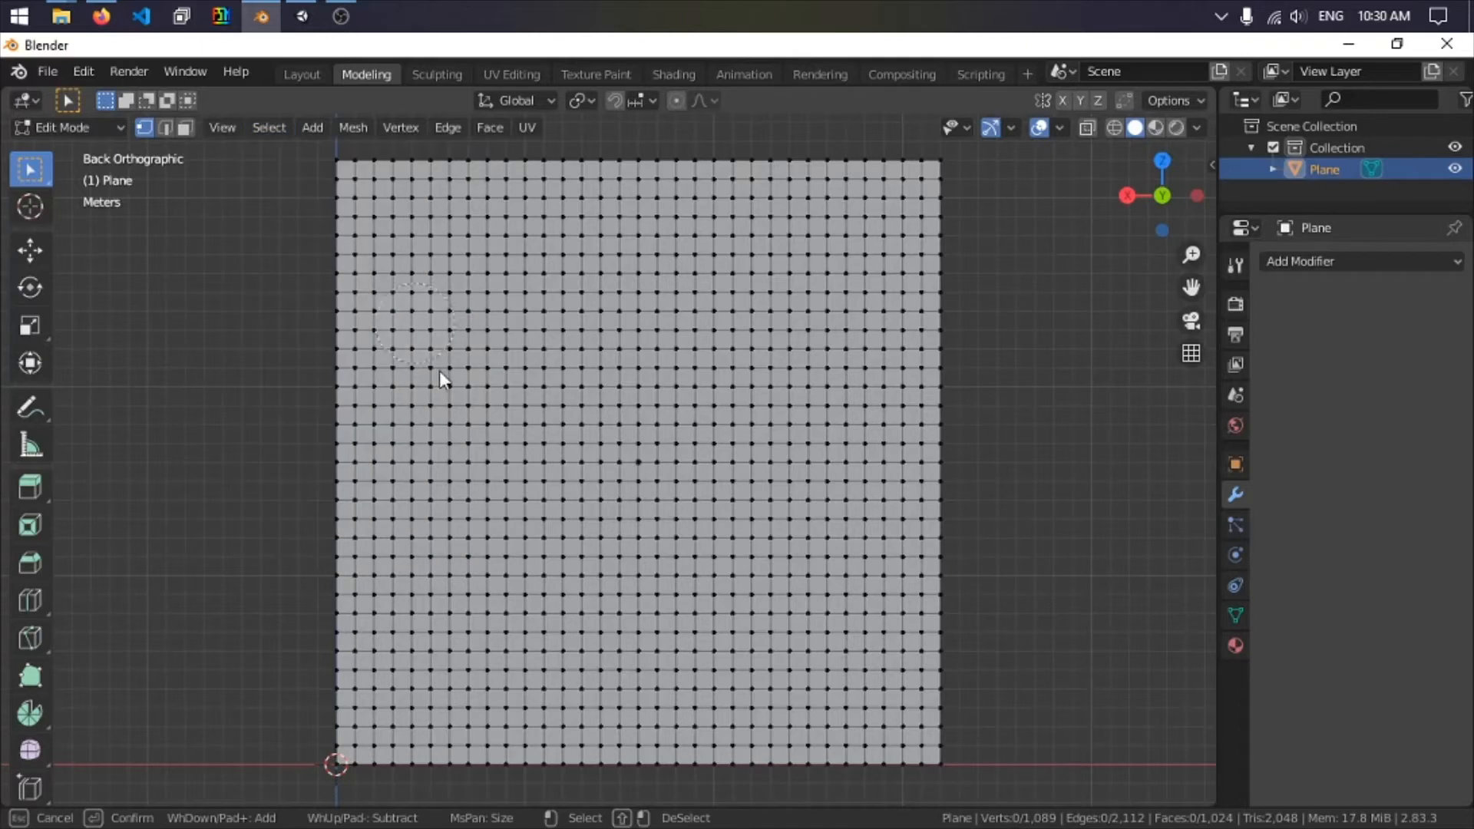
pyautogui.click(444, 626)
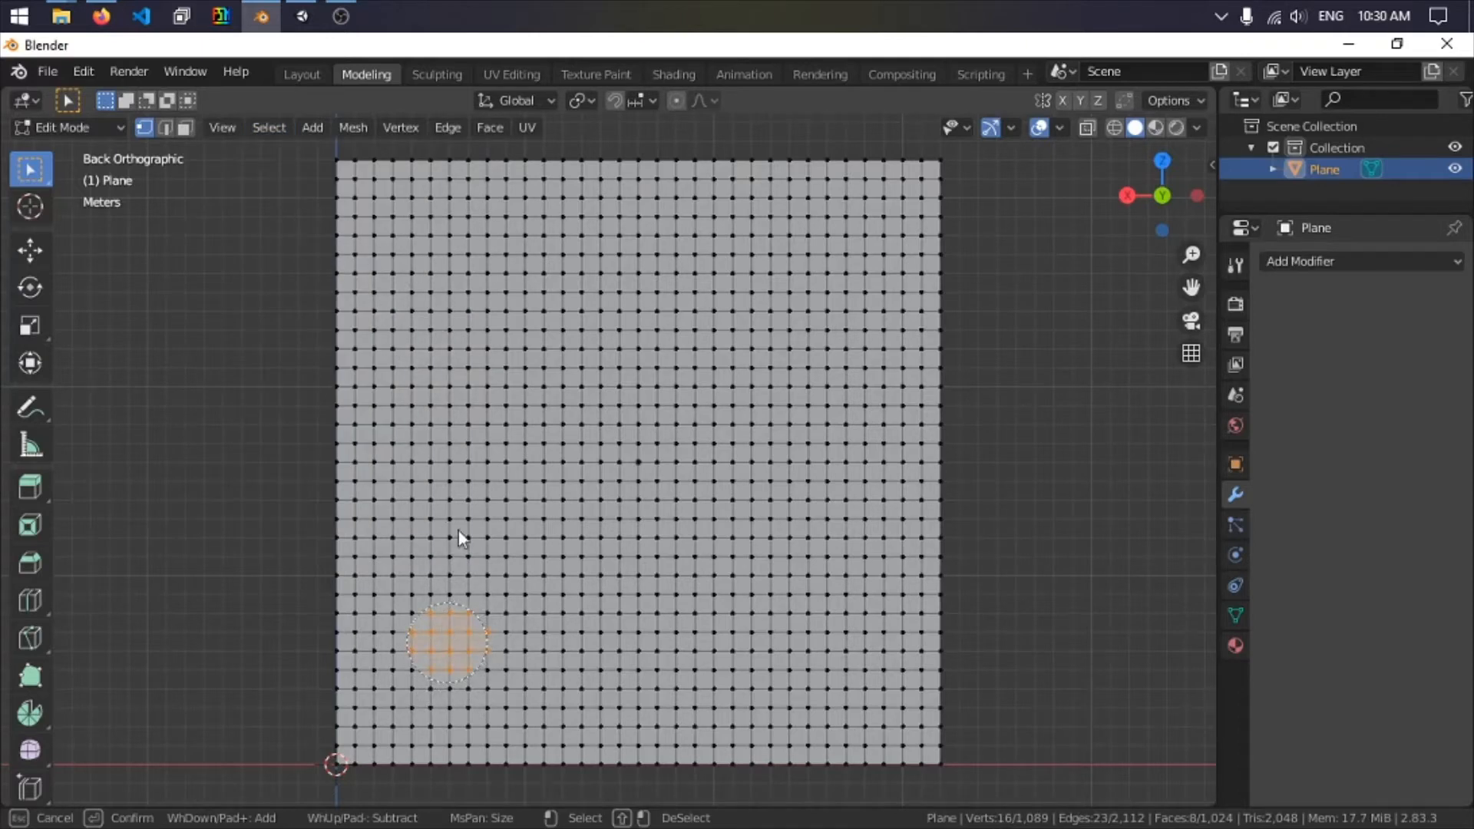
pyautogui.moveTo(458, 531)
pyautogui.mouseDown()
pyautogui.moveTo(487, 362)
pyautogui.moveTo(612, 277)
pyautogui.moveTo(751, 323)
pyautogui.mouseUp()
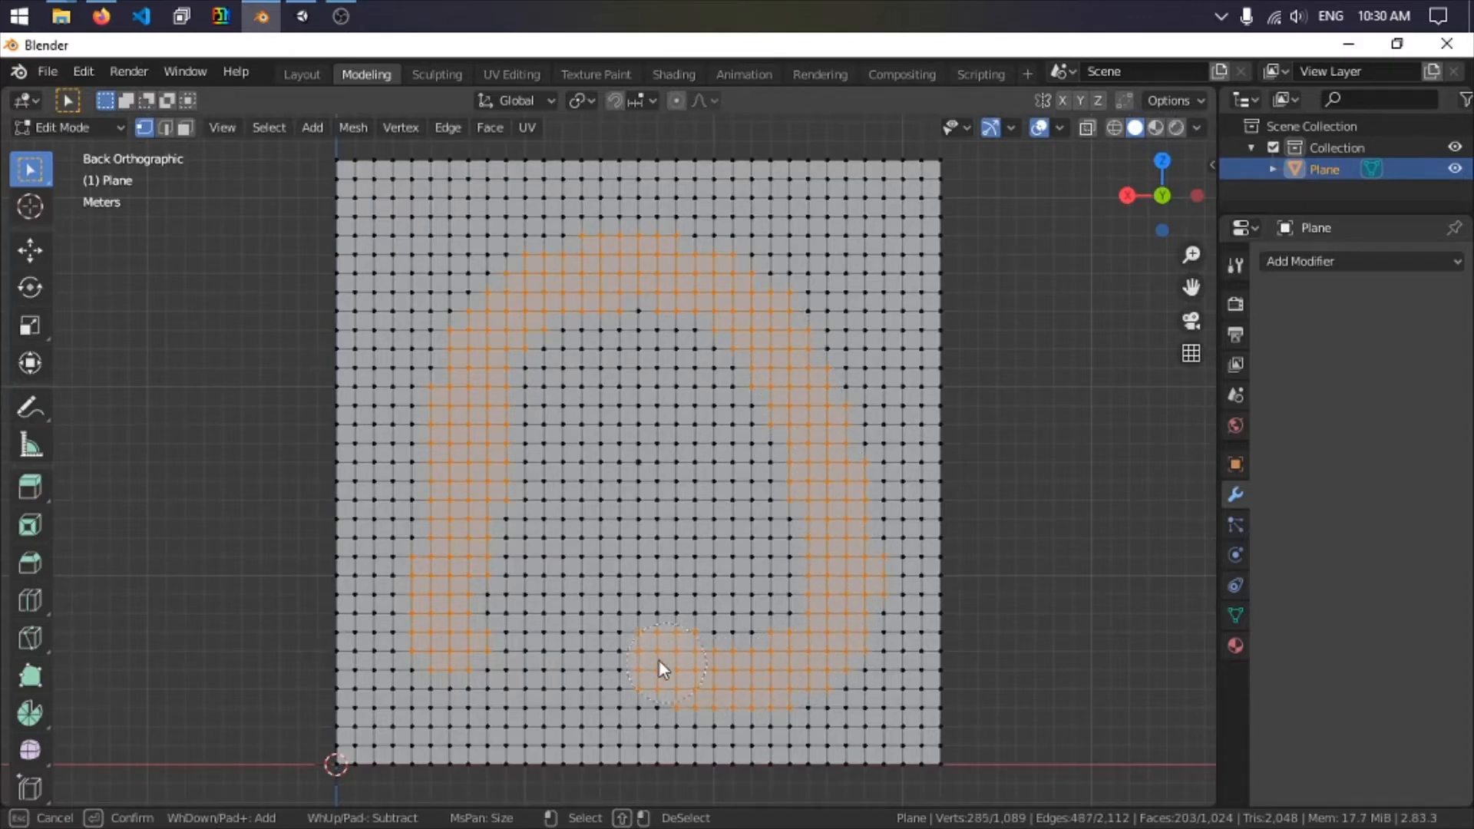
pyautogui.rightClick(627, 570)
pyautogui.rightClick(627, 570)
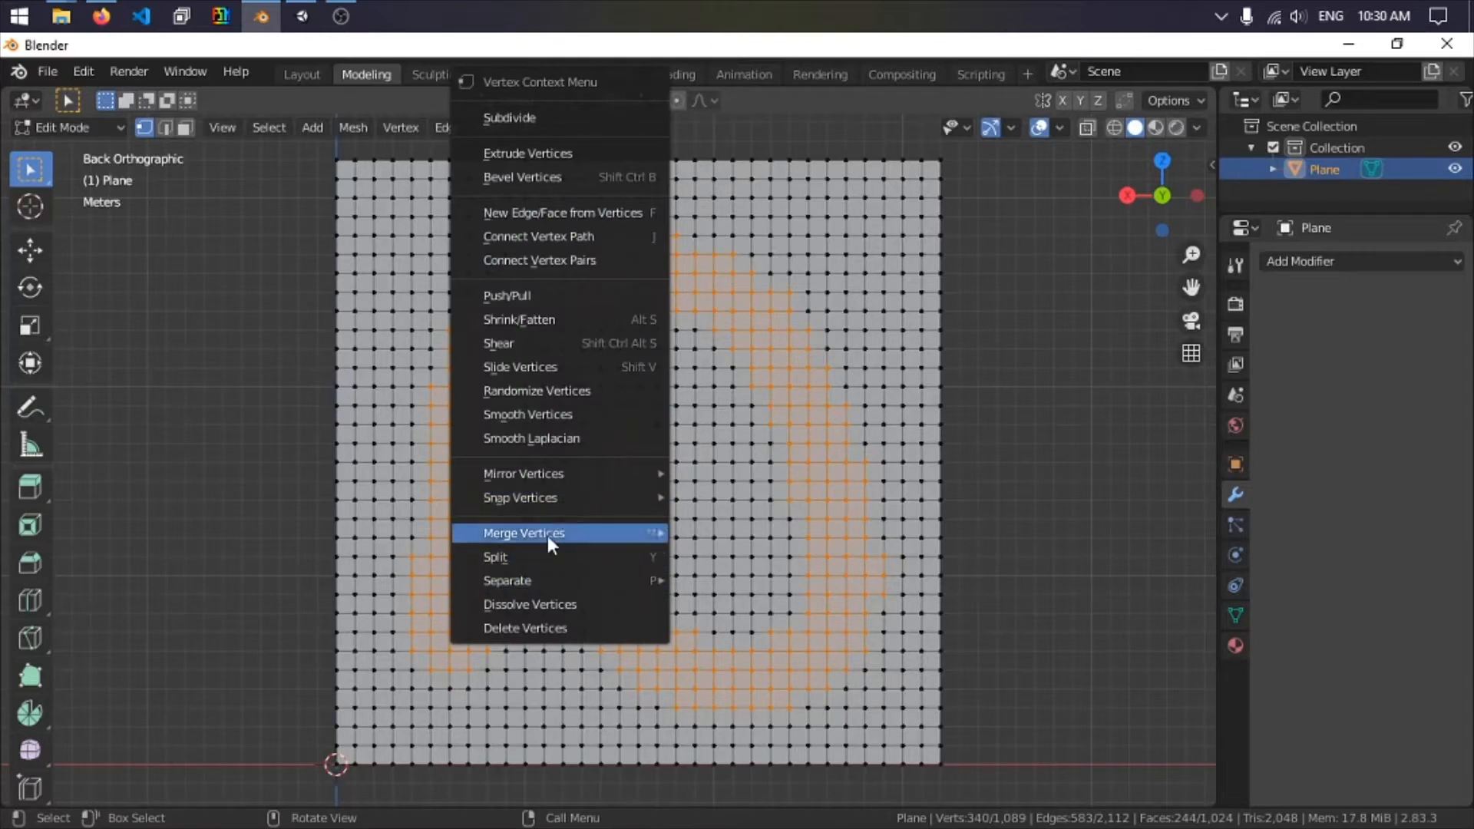
pyautogui.click(542, 628)
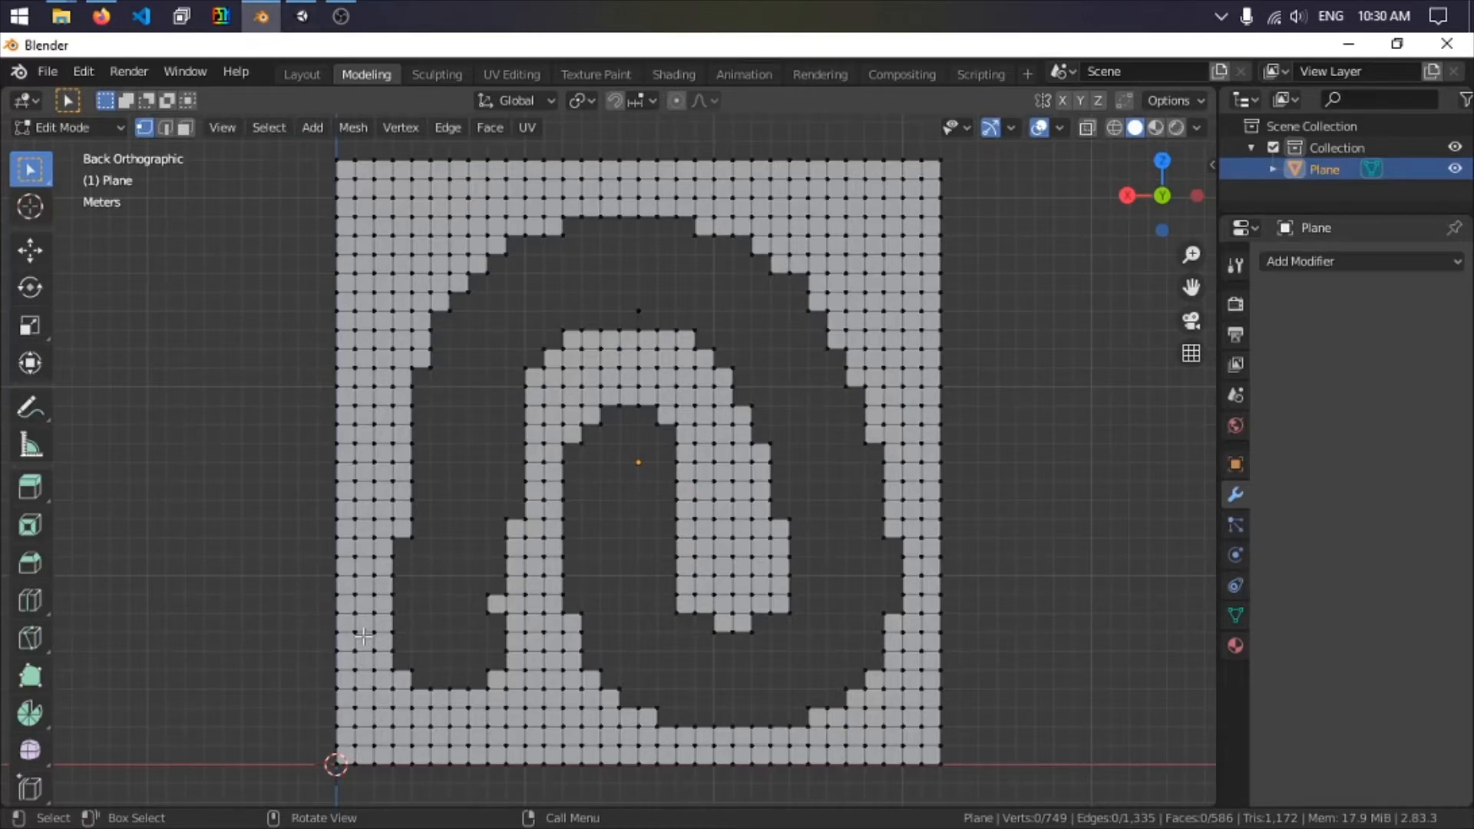
# Box-select the block of vertices between the cut-out's lower left end and the grid's left edge, and delete them to open an entrance.
pyautogui.click(270, 129)
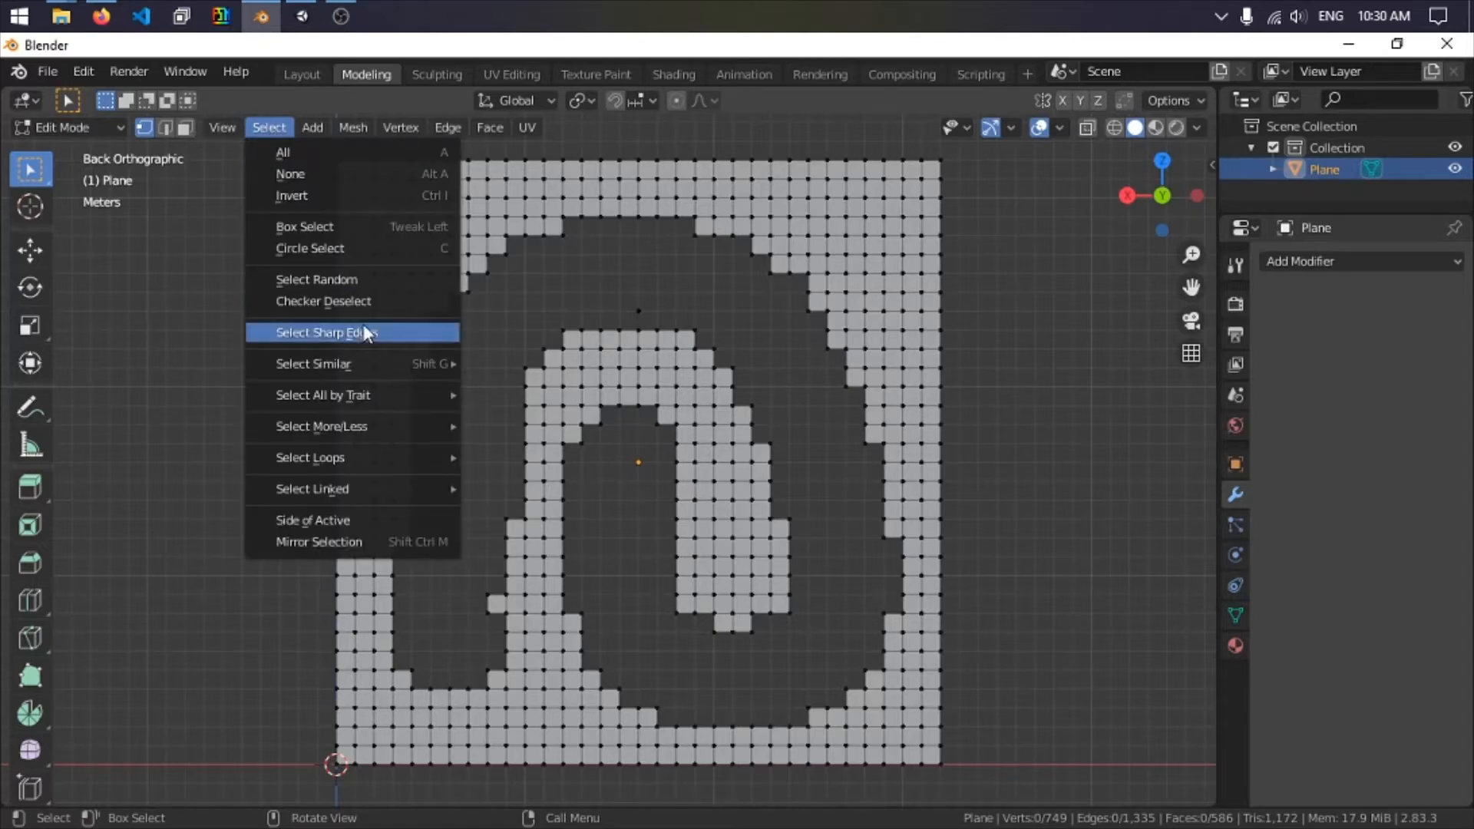
pyautogui.click(320, 231)
pyautogui.moveTo(328, 609); pyautogui.dragTo(408, 669)
pyautogui.press('x')
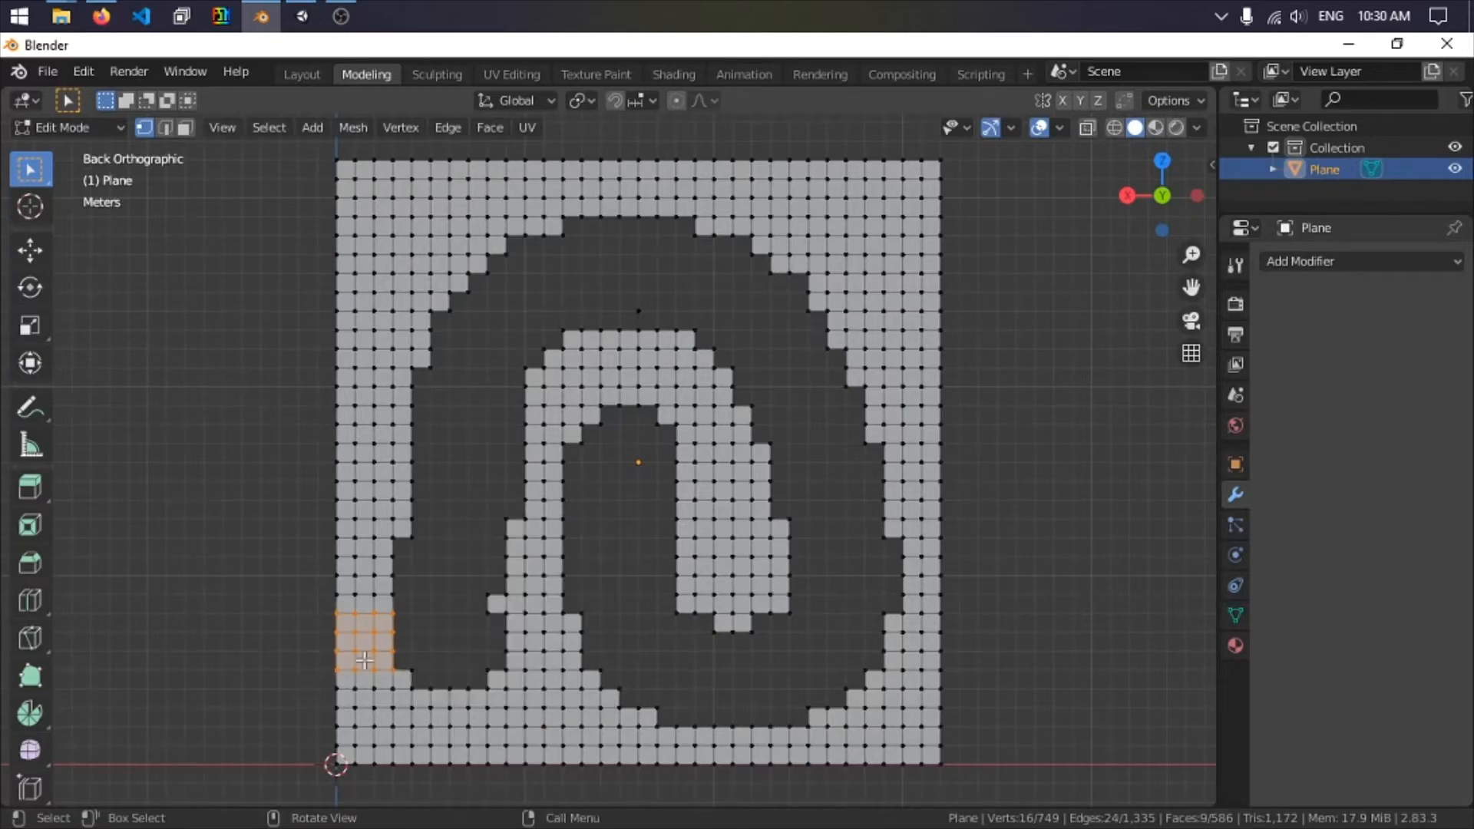
pyautogui.rightClick(365, 660)
pyautogui.click(344, 648)
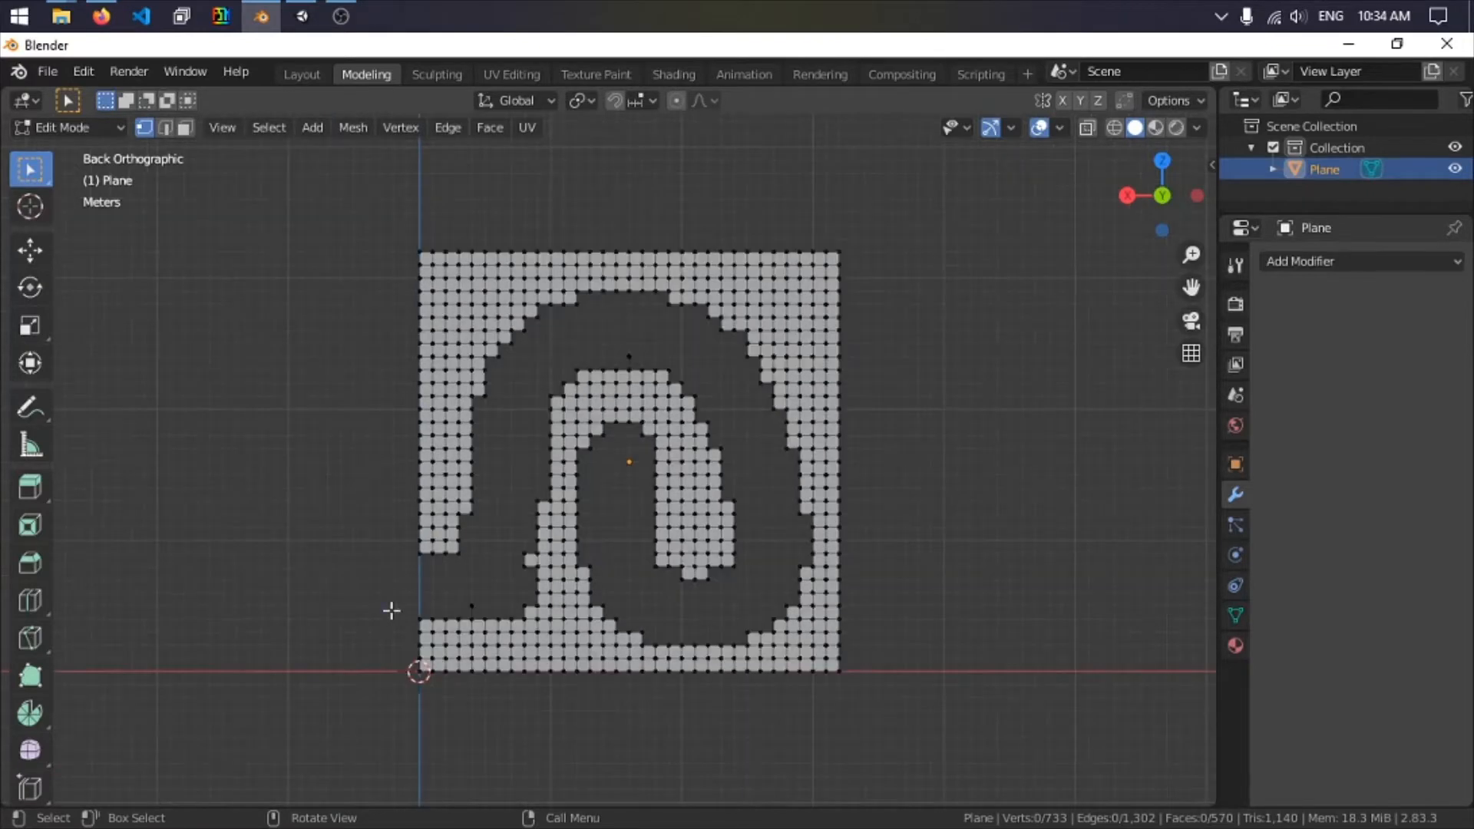
# Box-select every vertex of the remaining mesh.
pyautogui.scroll(2, 388, 609)
pyautogui.scroll(-1, 342, 517)
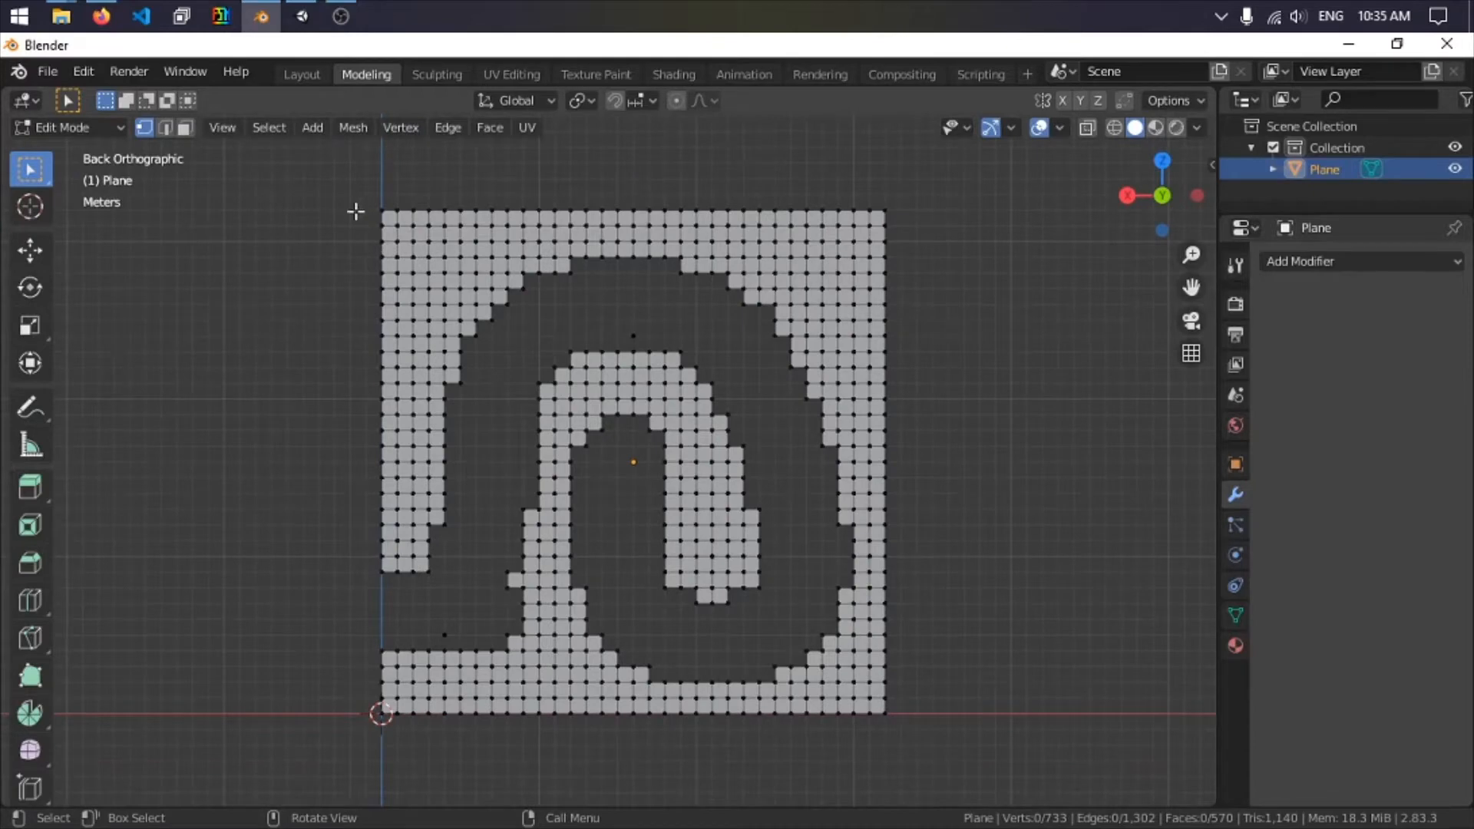
pyautogui.press('b')
pyautogui.moveTo(321, 178); pyautogui.dragTo(932, 734)
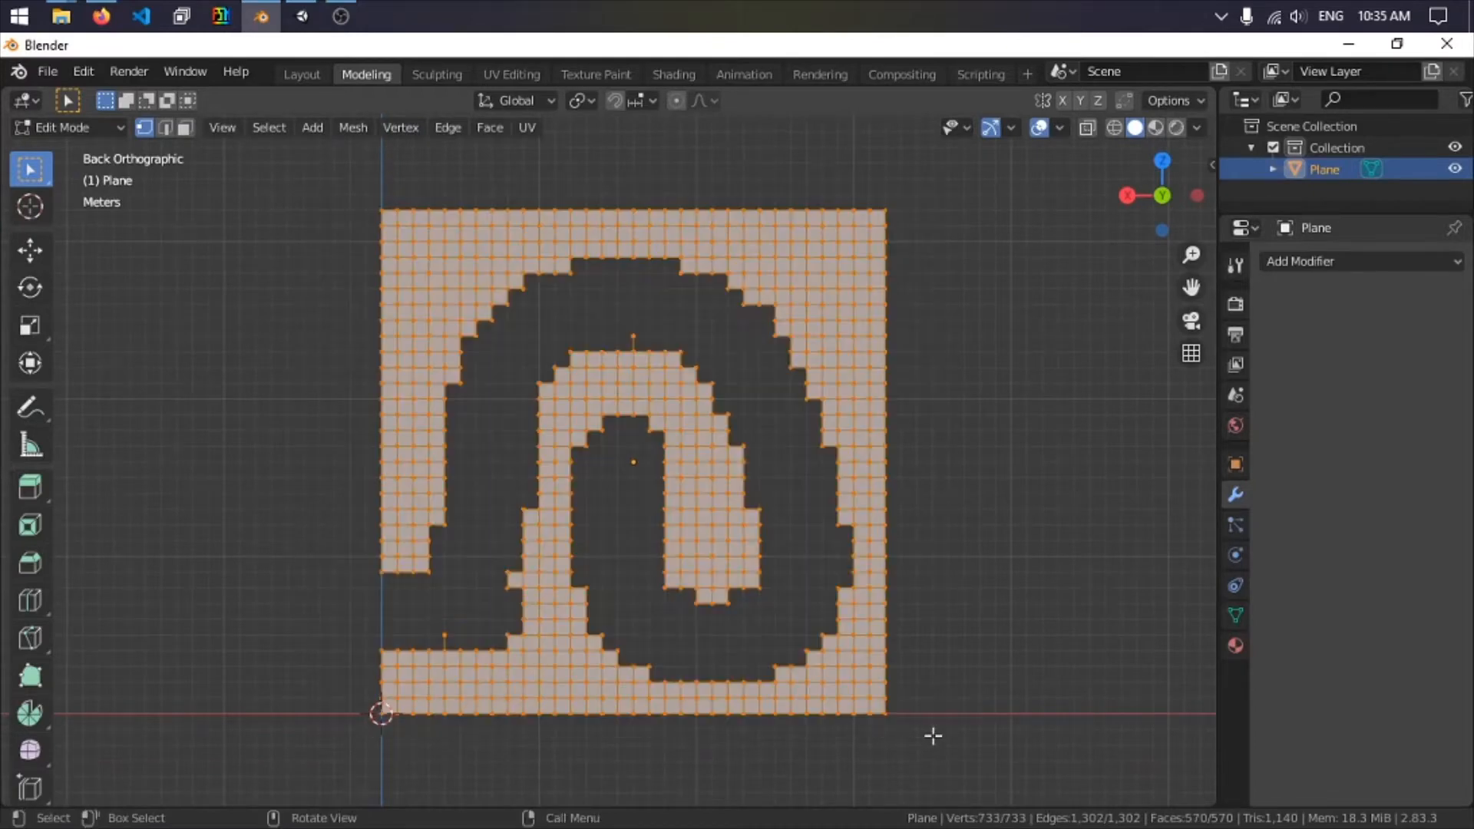
# Start a Wavefront (.obj) export and choose the Downloads folder as its destination.
pyautogui.click(44, 72)
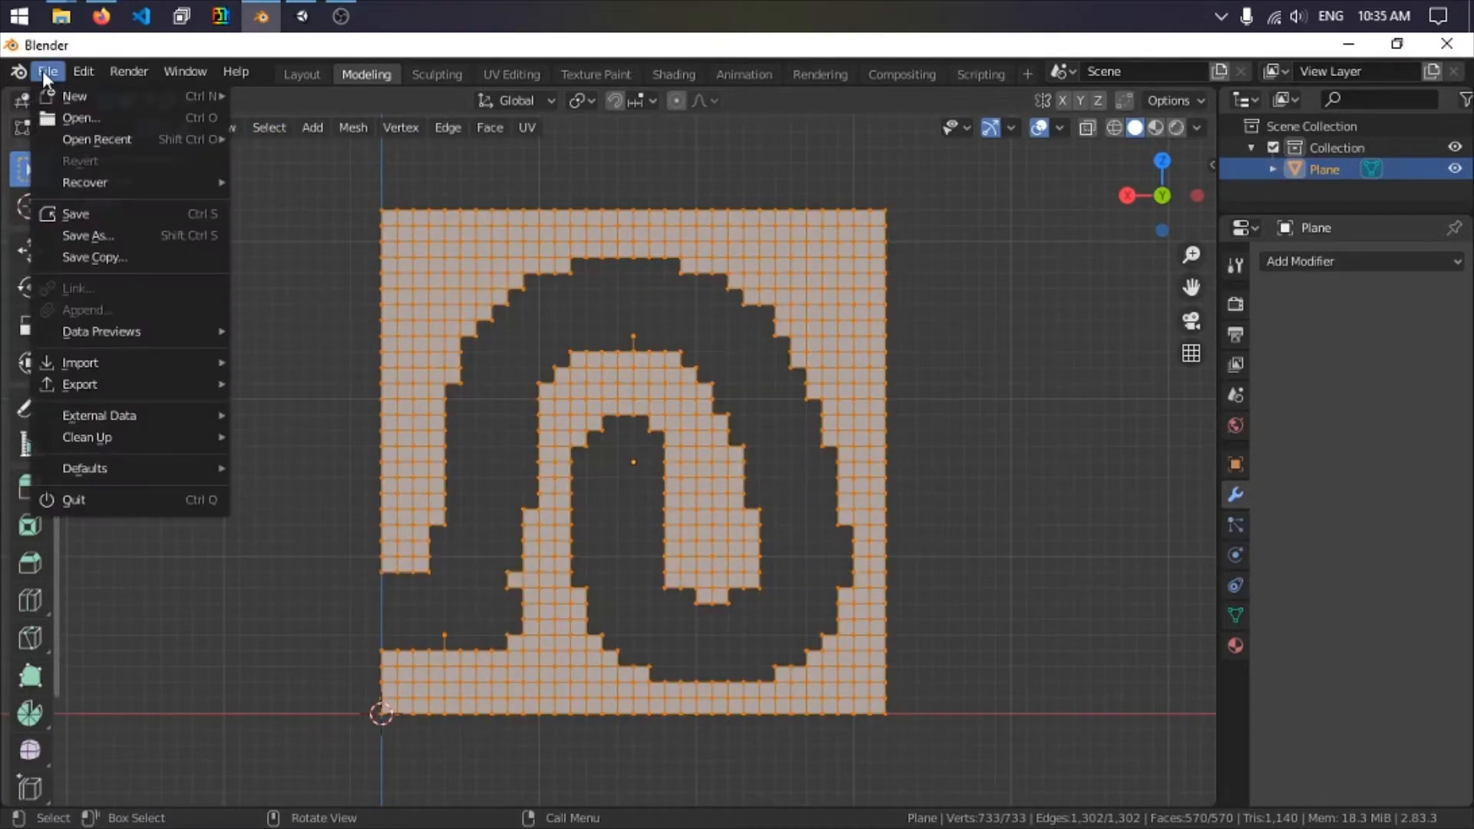
pyautogui.moveTo(169, 385)
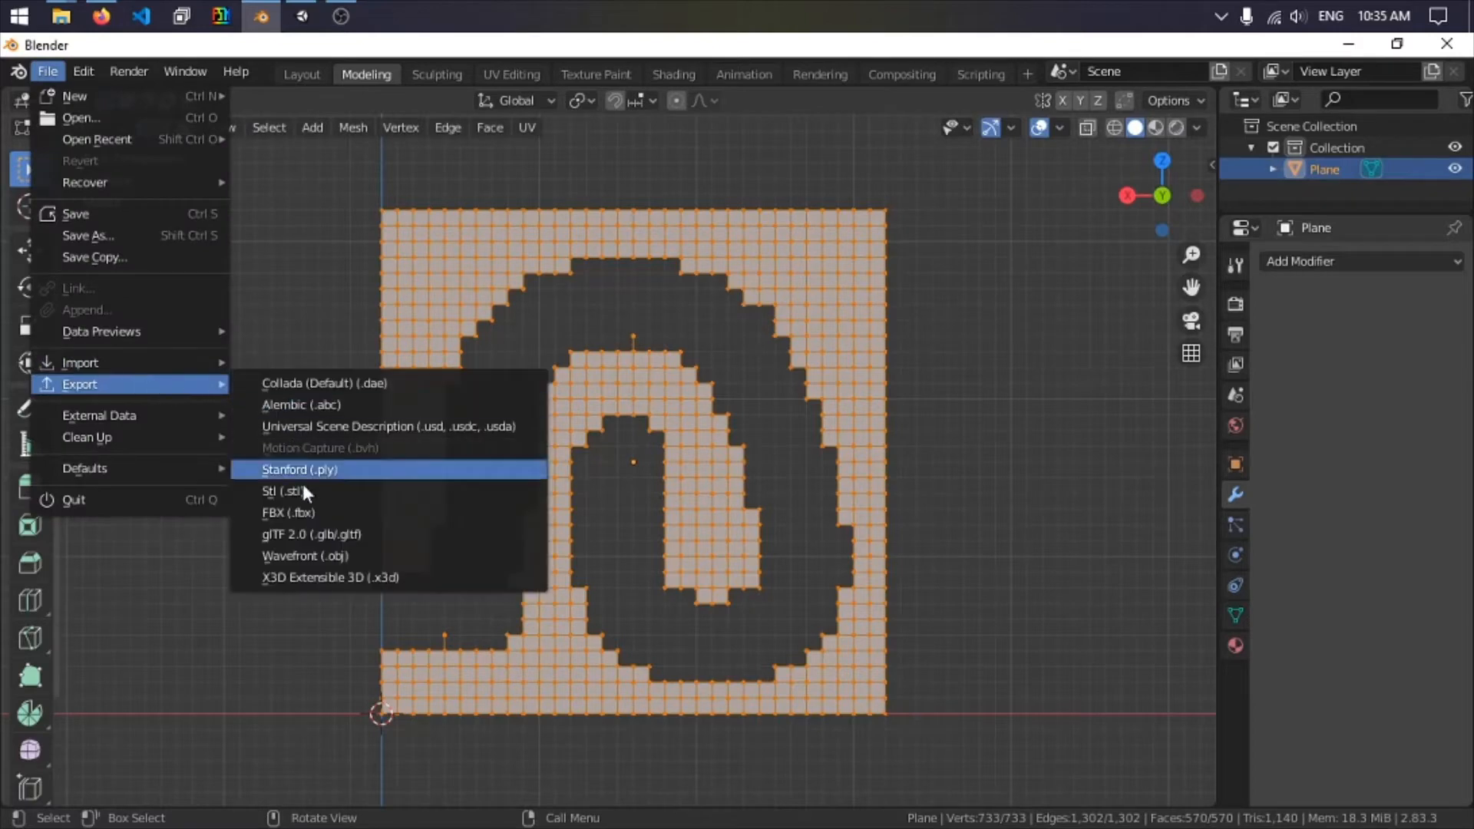
pyautogui.click(350, 558)
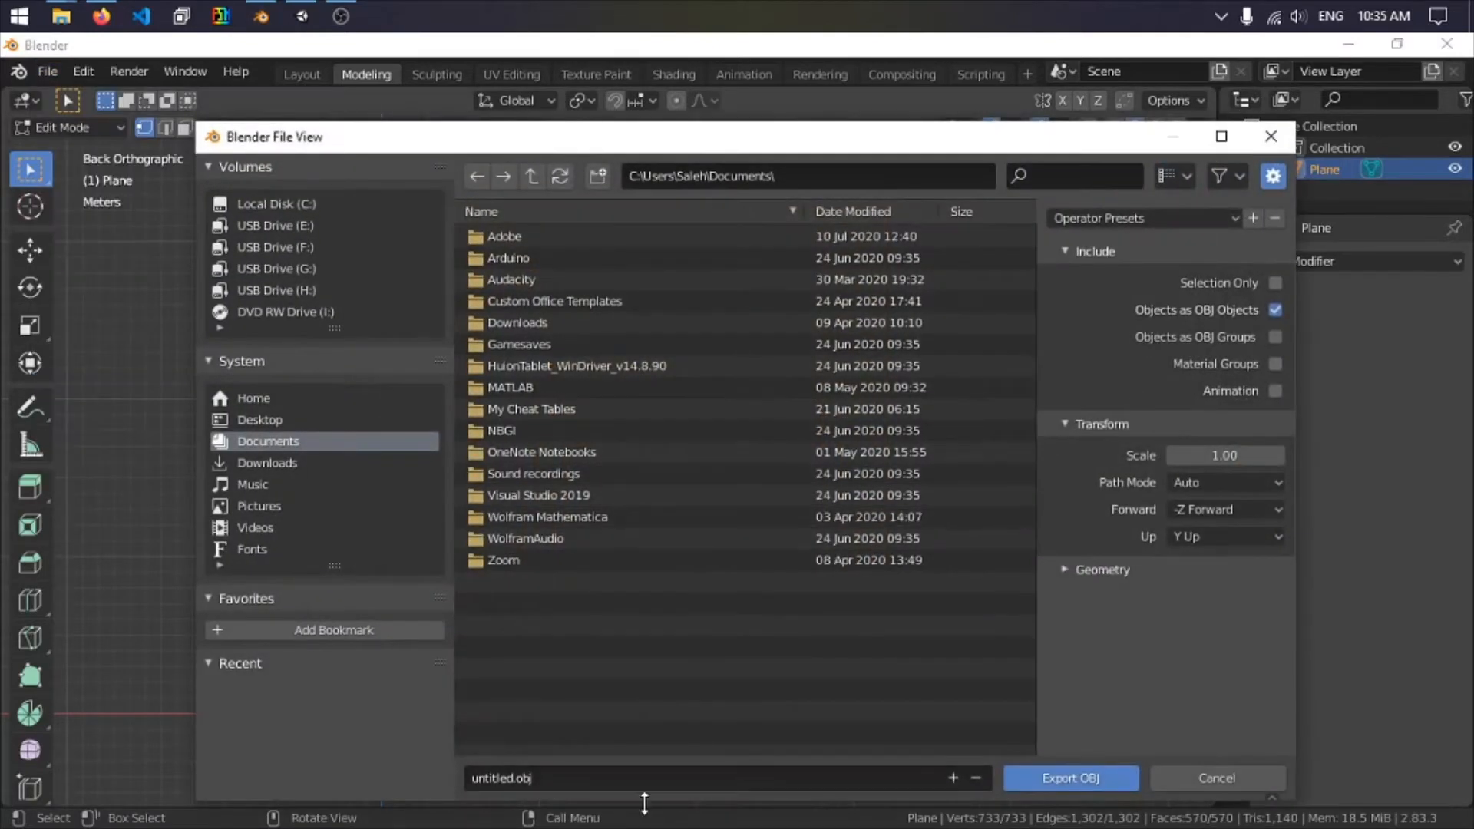
pyautogui.click(263, 463)
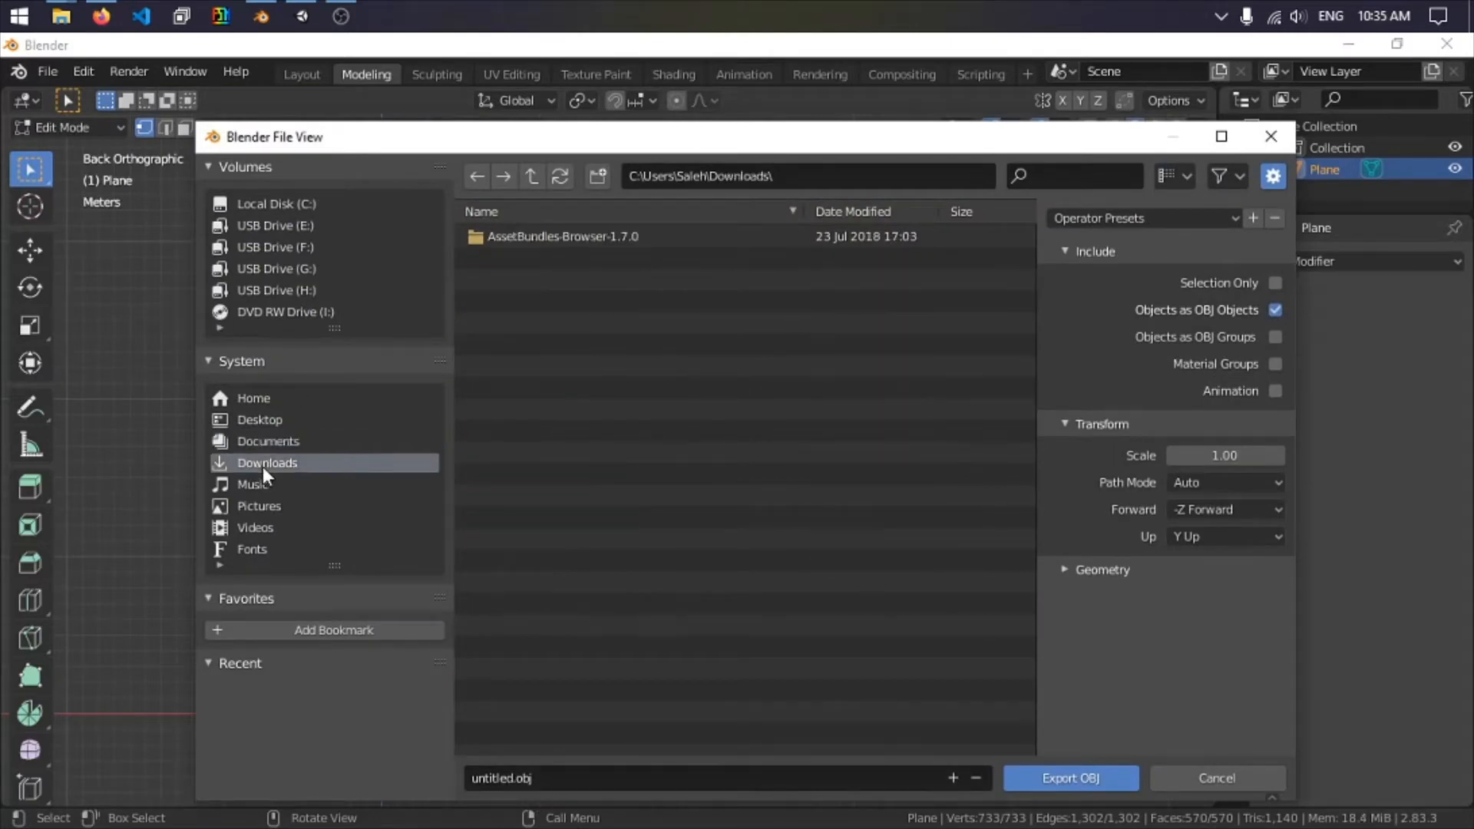
# Name the export file RoomBorder.obj and export the mesh.
pyautogui.click(524, 778)
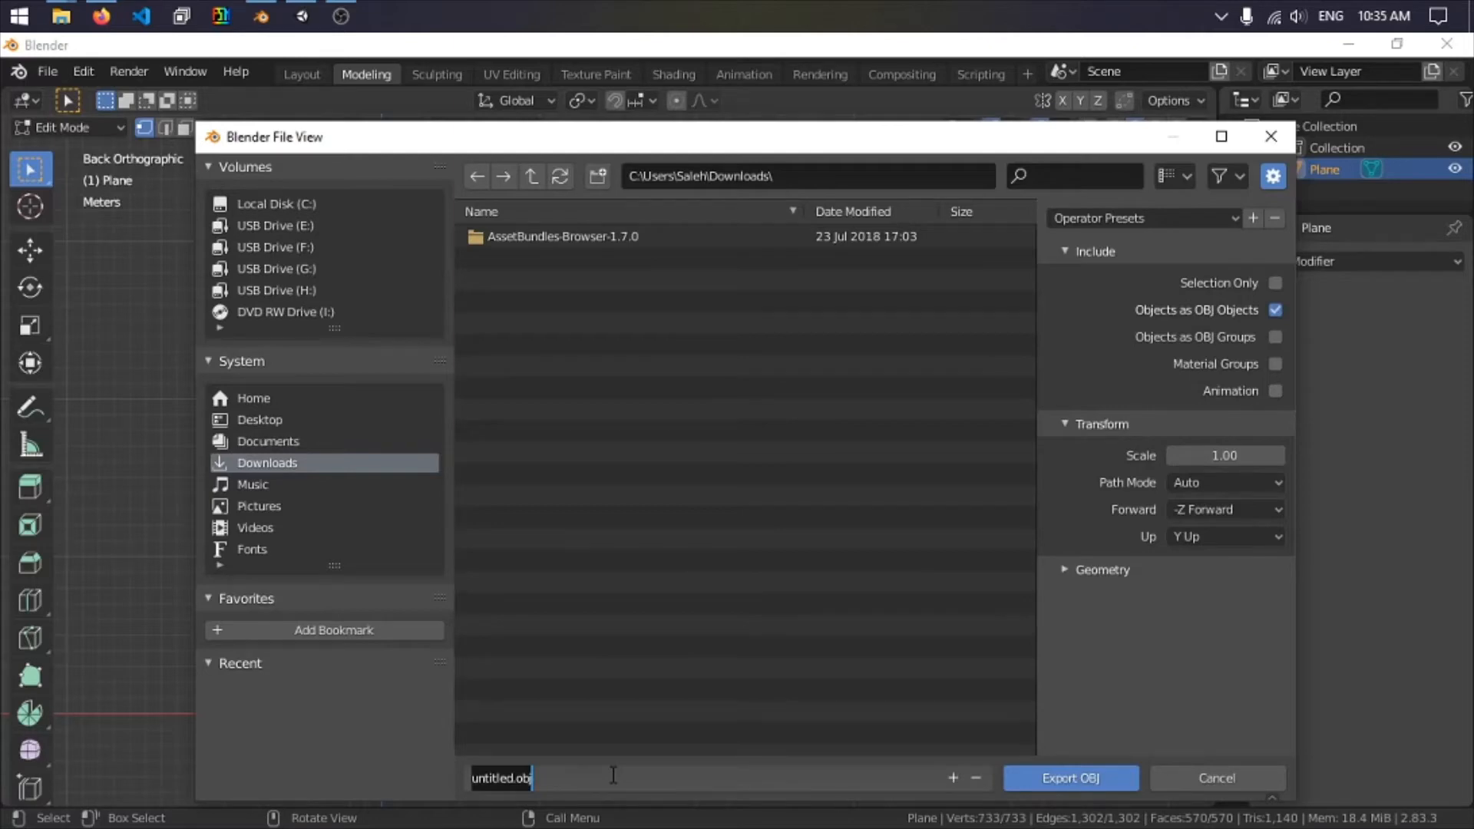
pyautogui.write('Scene')
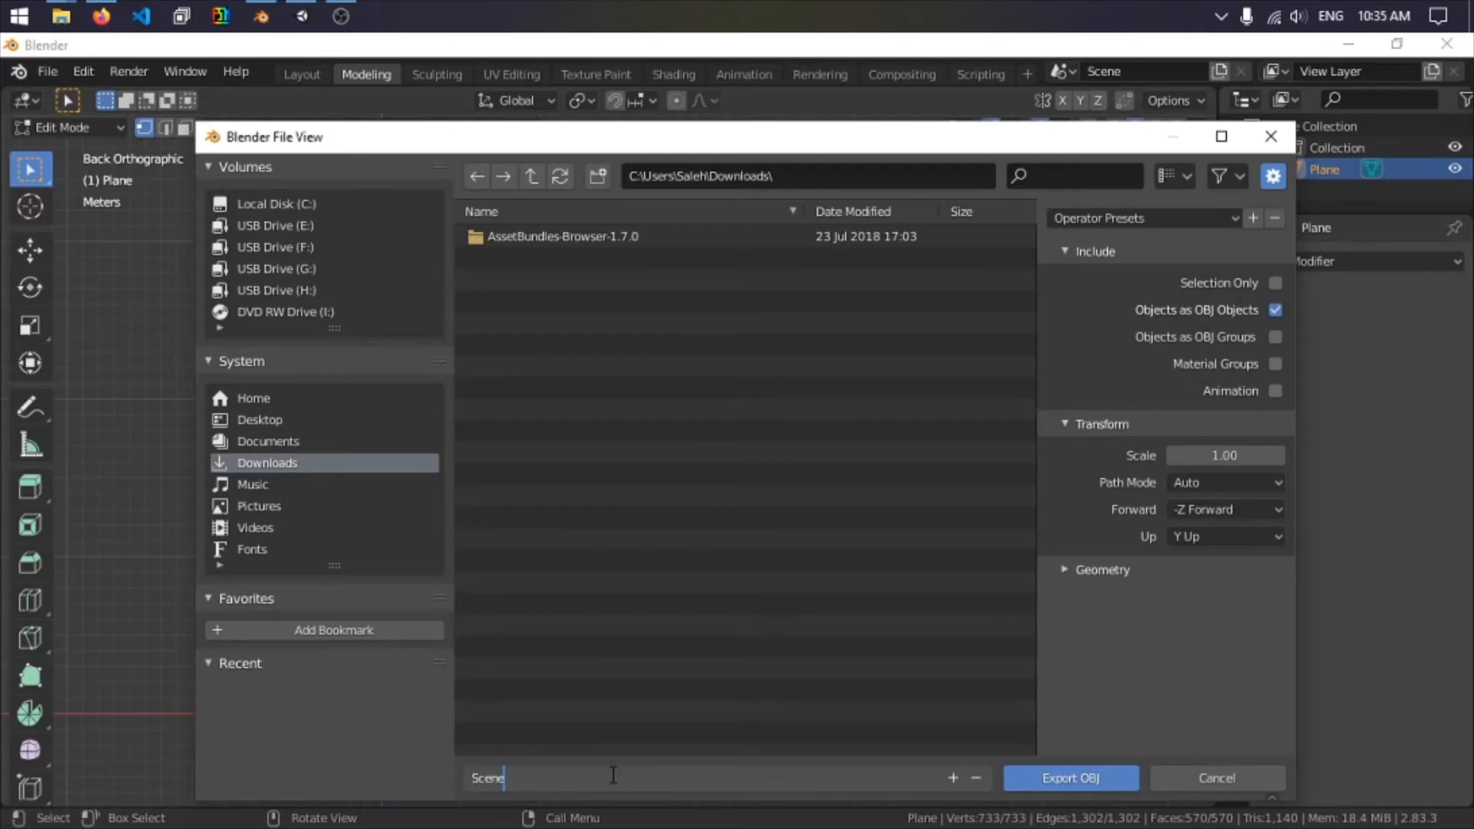
pyautogui.press('BackSpace')
pyautogui.press('BackSpace')
pyautogui.press('BackSpace')
pyautogui.press('BackSpace')
pyautogui.press('BackSpace')
pyautogui.write('RoomBorder.obj')
pyautogui.press('Return')
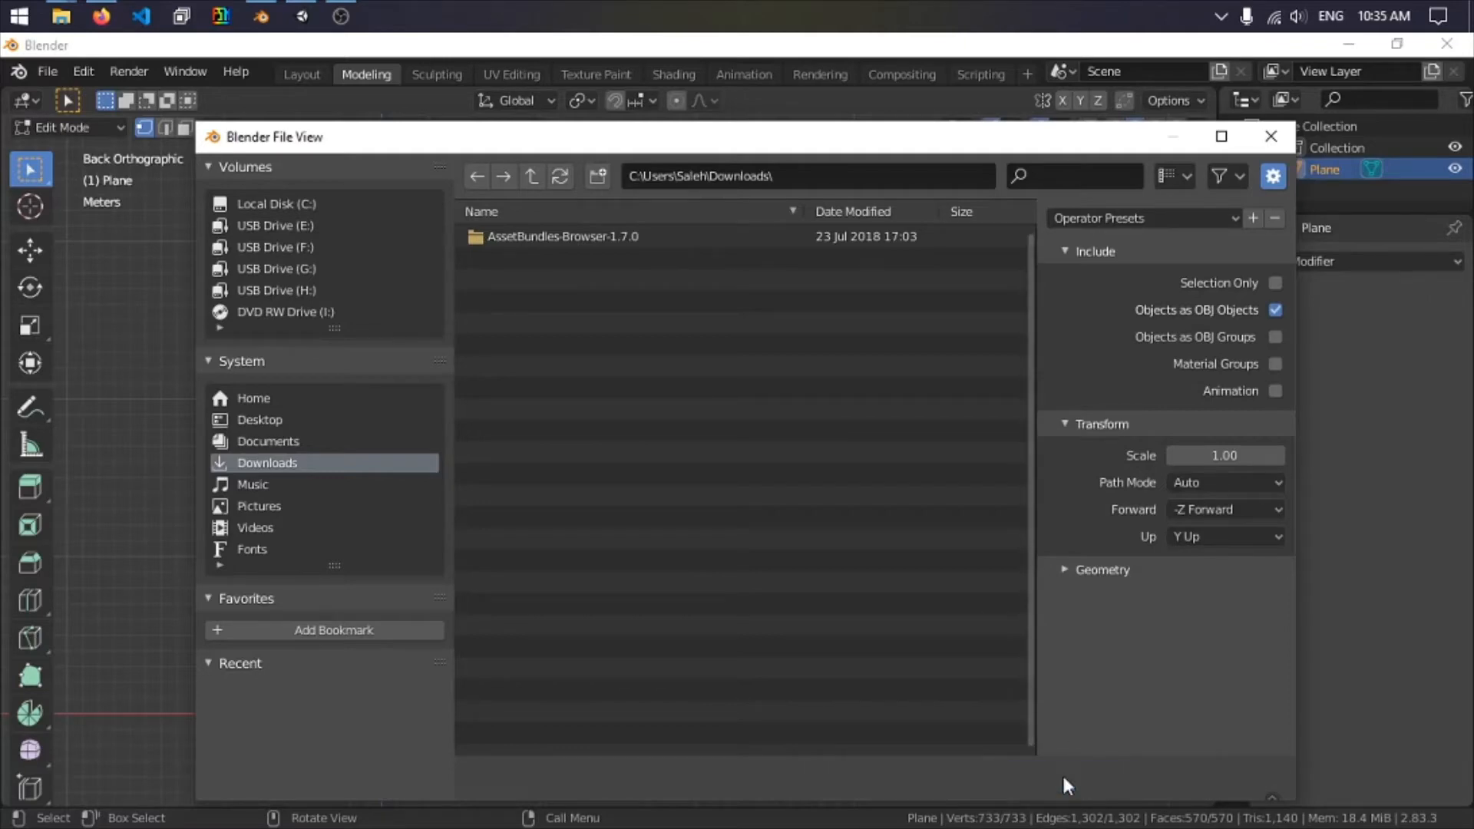
pyautogui.click(1063, 779)
# Switch to the Downloads folder in File Explorer and check the exported RoomBorder.obj and RoomBorder.mtl files.
pyautogui.moveTo(61, 16)
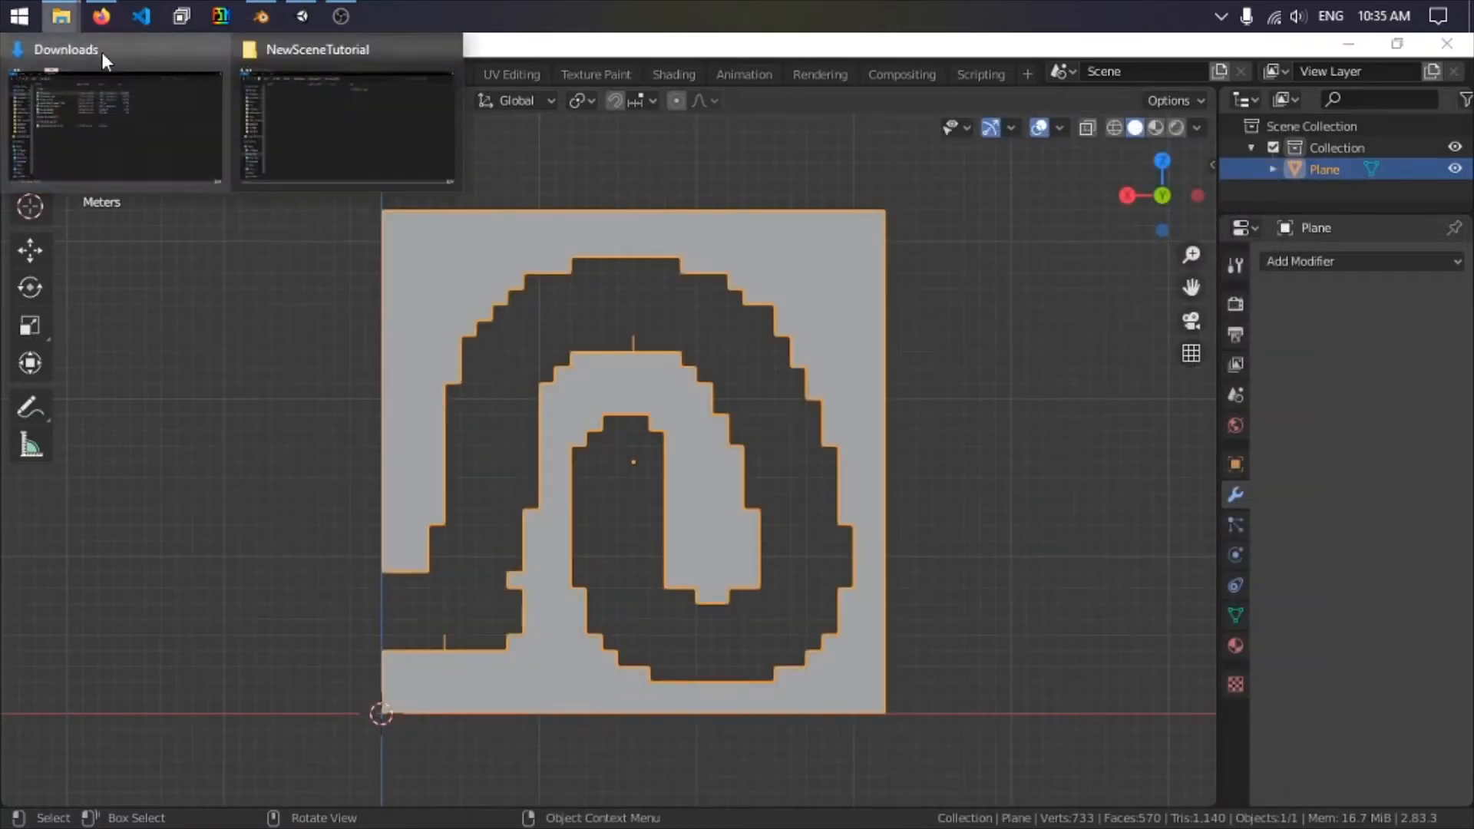
pyautogui.click(218, 118)
pyautogui.moveTo(364, 555); pyautogui.dragTo(479, 638)
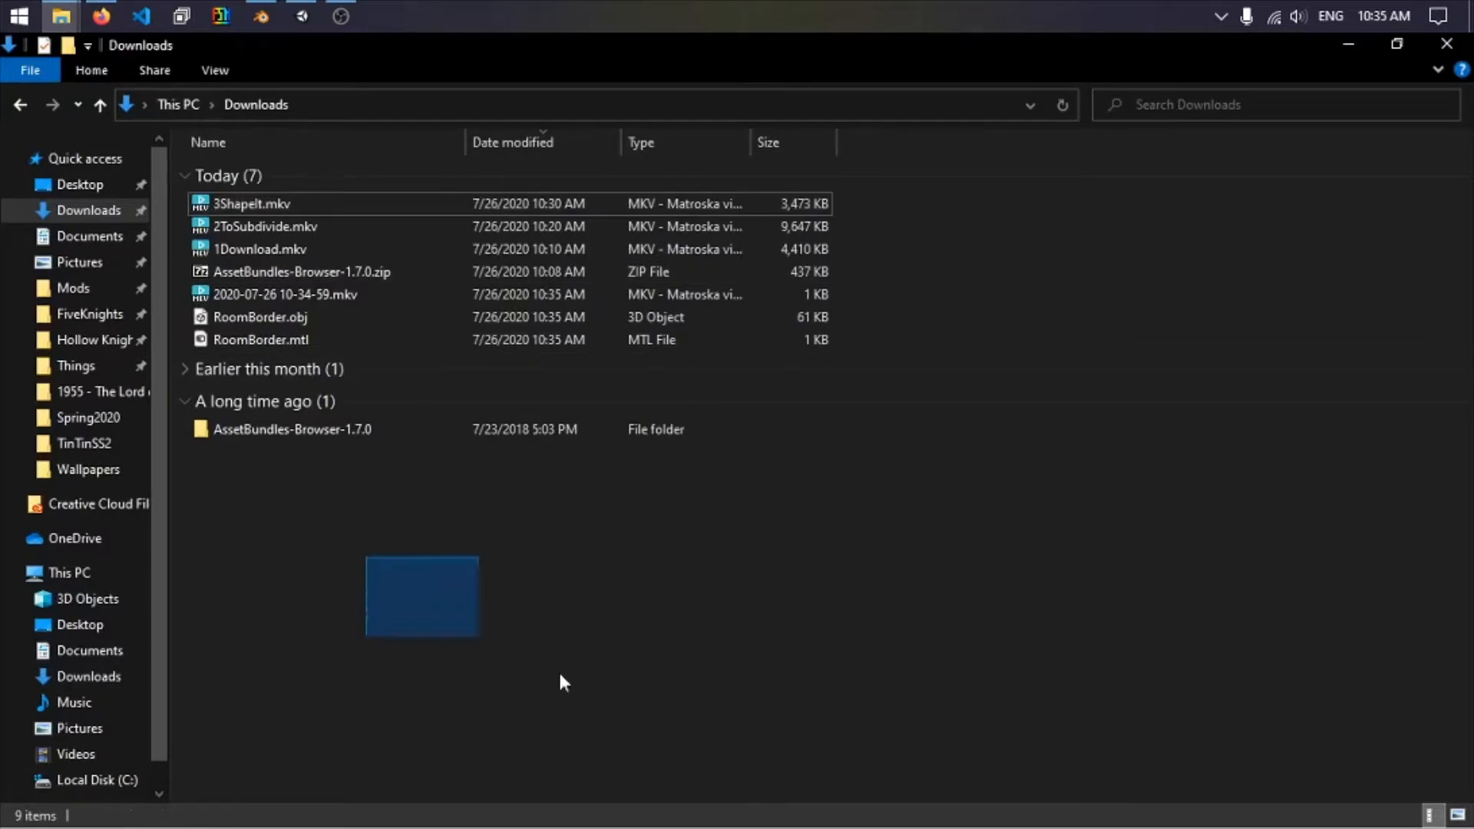
pyautogui.click(268, 326)
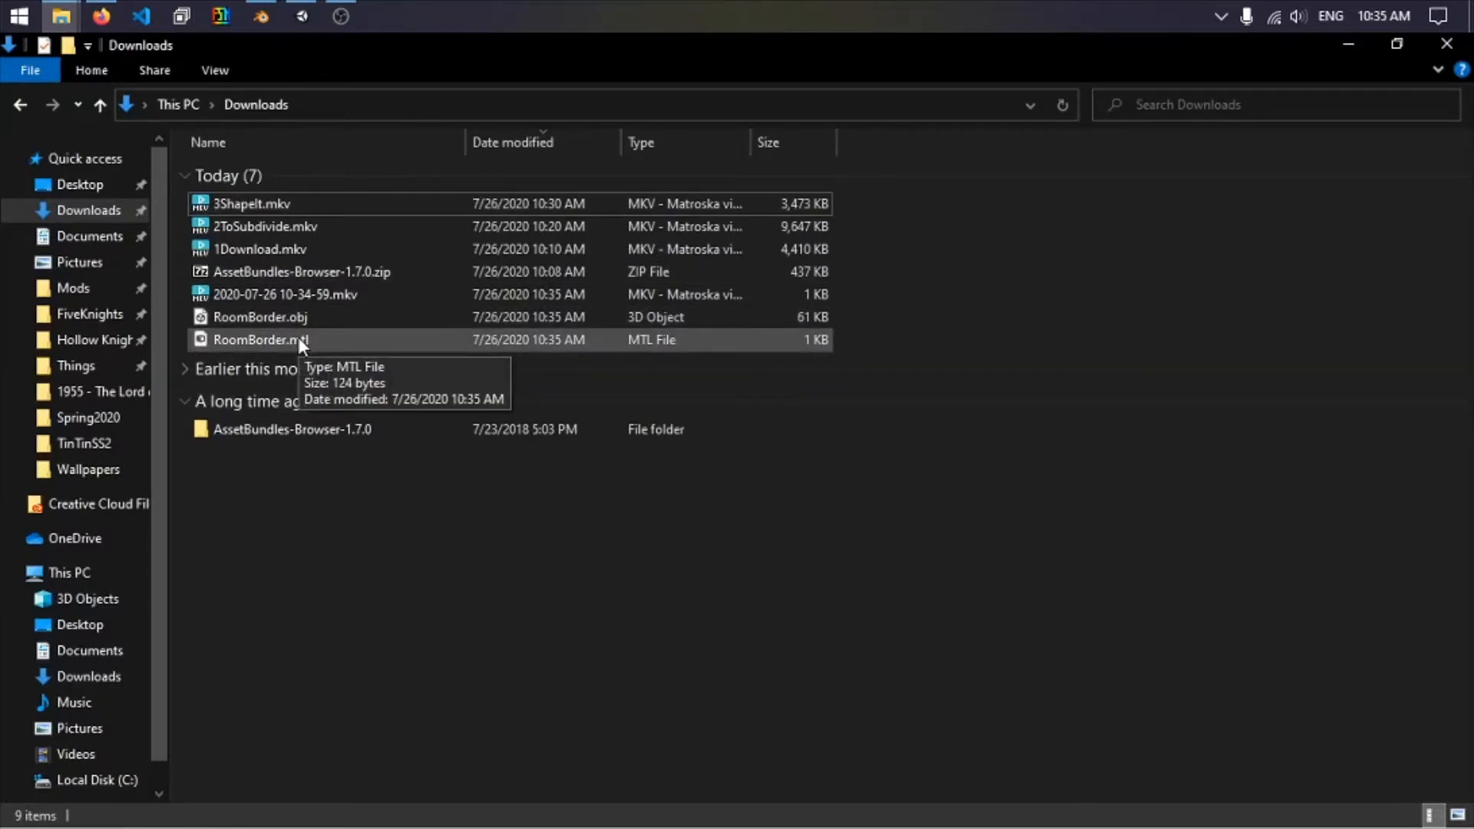
# Import RoomBorder.obj from the Downloads folder into the Assets folder of the Unity project.
pyautogui.click(301, 16)
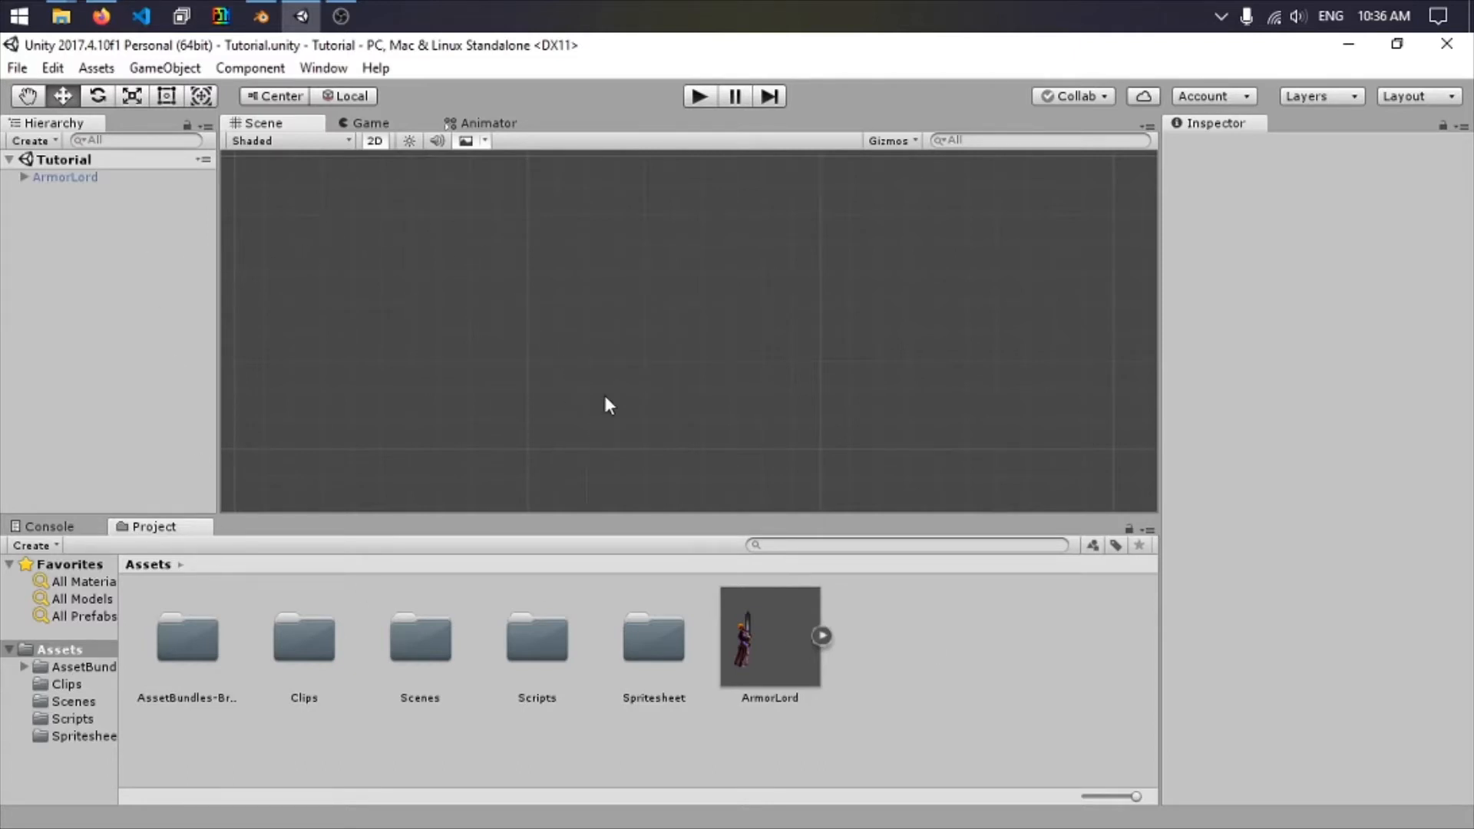
pyautogui.moveTo(61, 16)
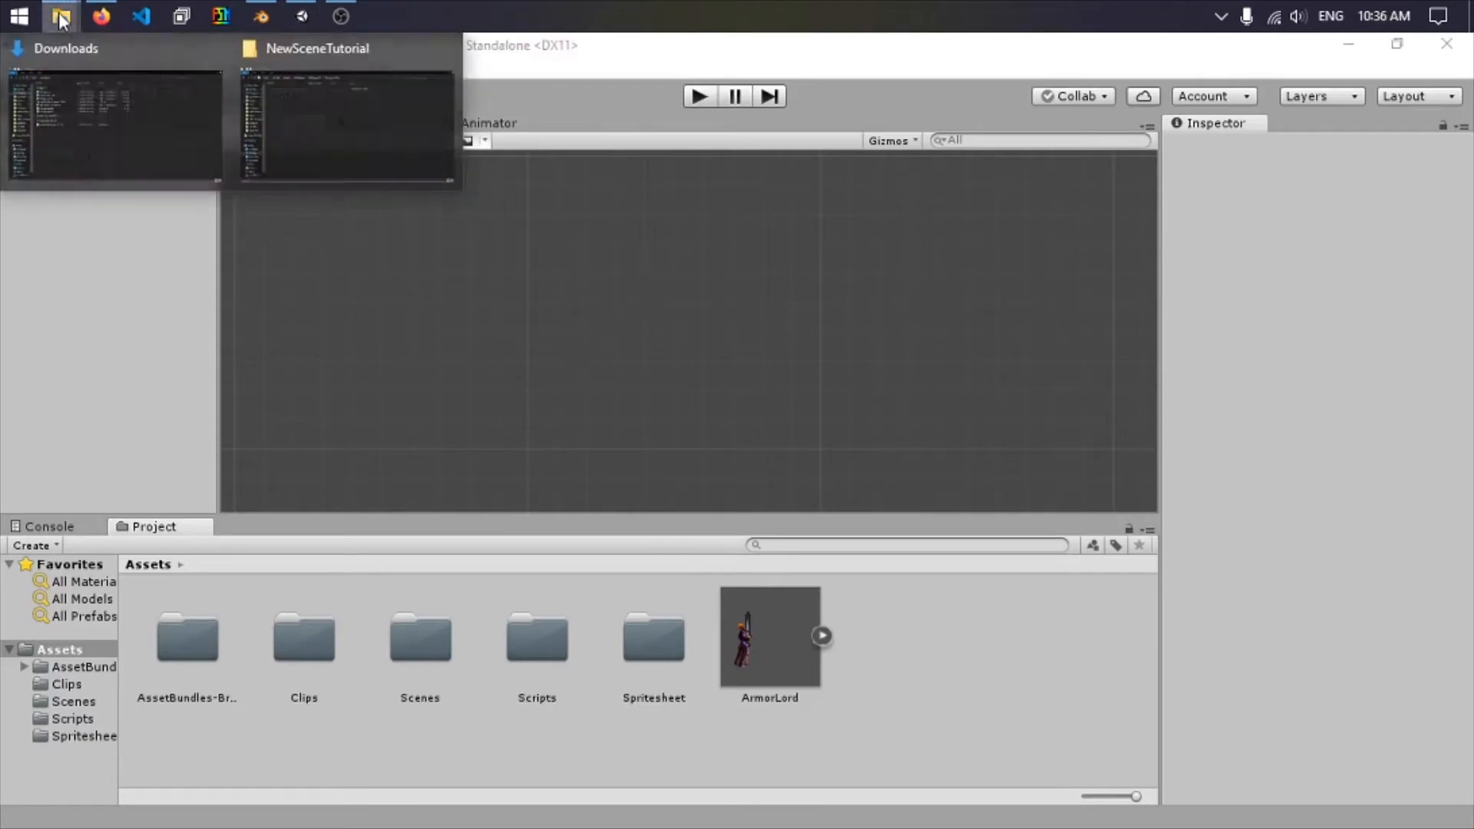
pyautogui.click(165, 151)
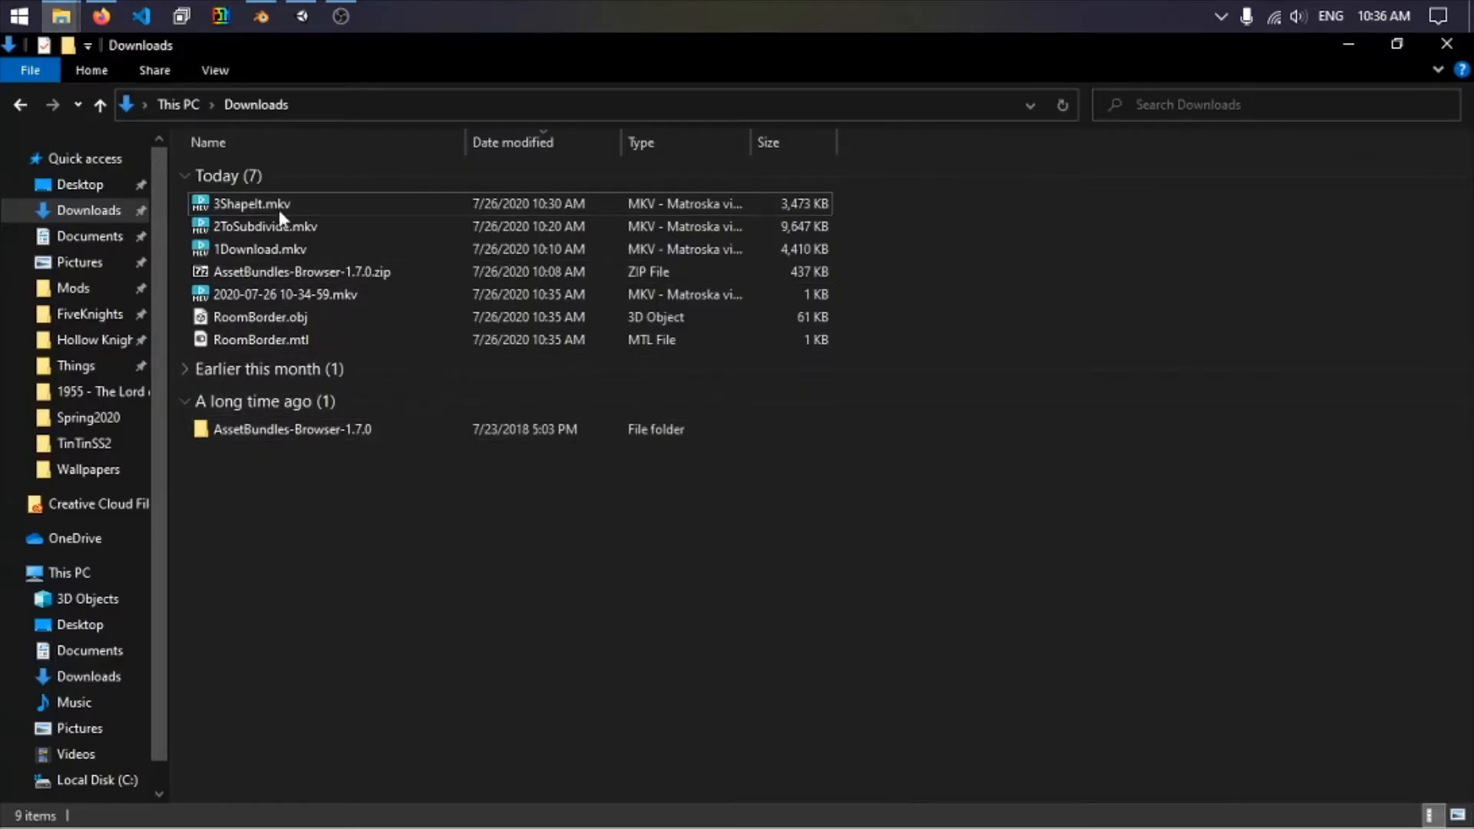
pyautogui.moveTo(237, 312); pyautogui.dragTo(901, 680)
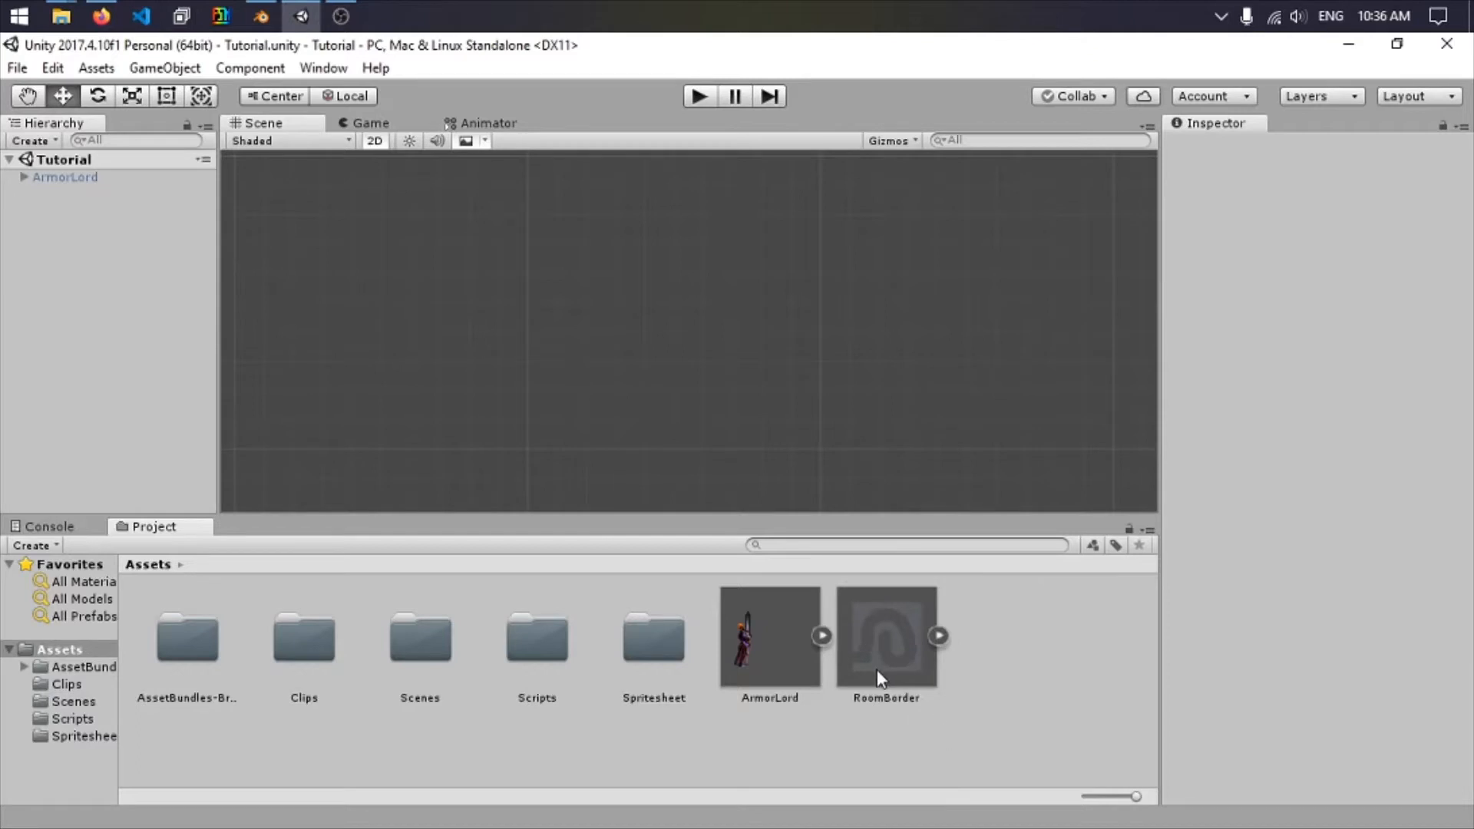
# Create a new scene named NewRoom in the Scenes folder.
pyautogui.doubleClick(420, 645)
pyautogui.rightClick(413, 690)
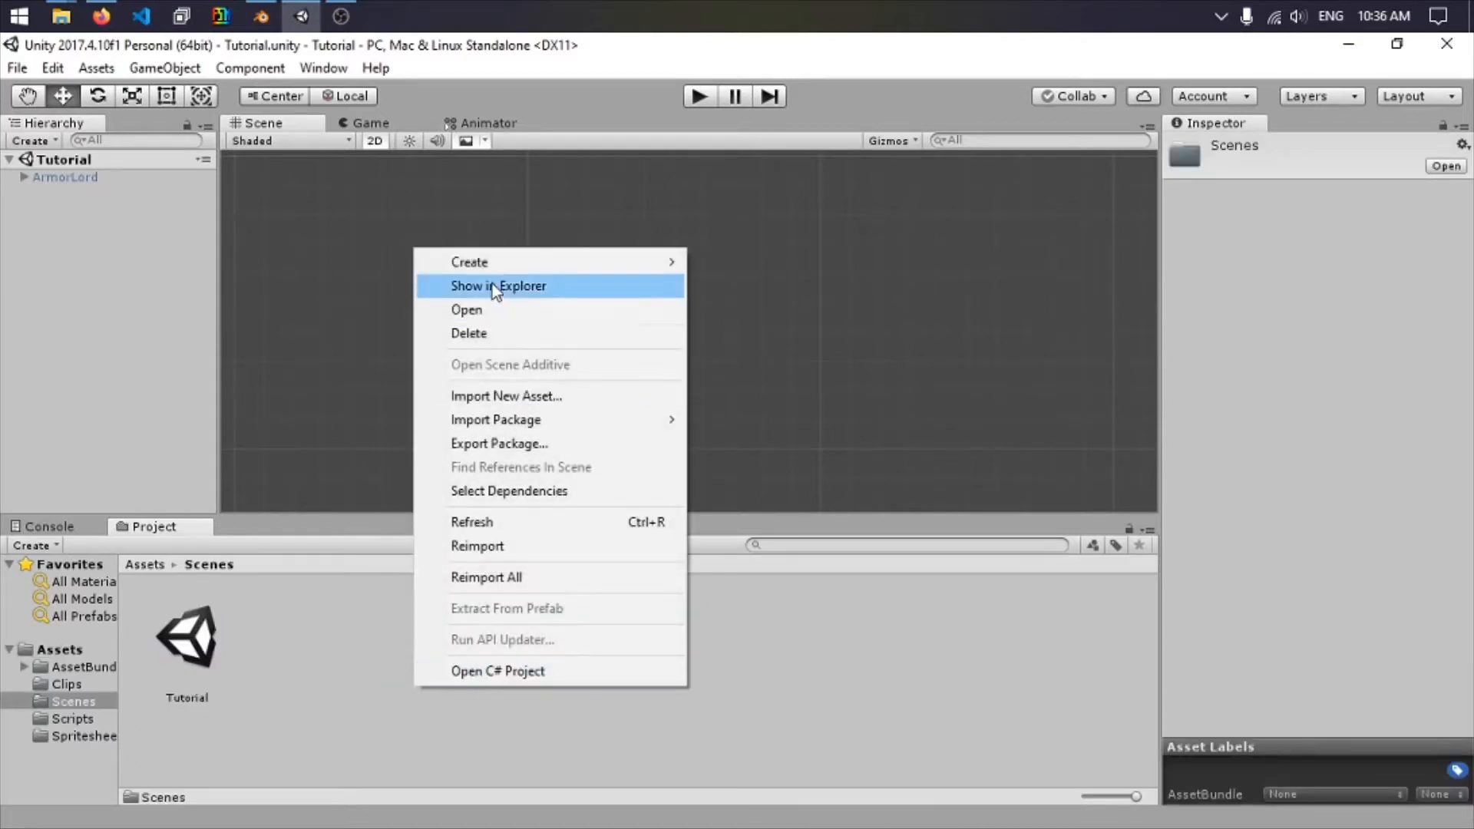
pyautogui.moveTo(485, 270)
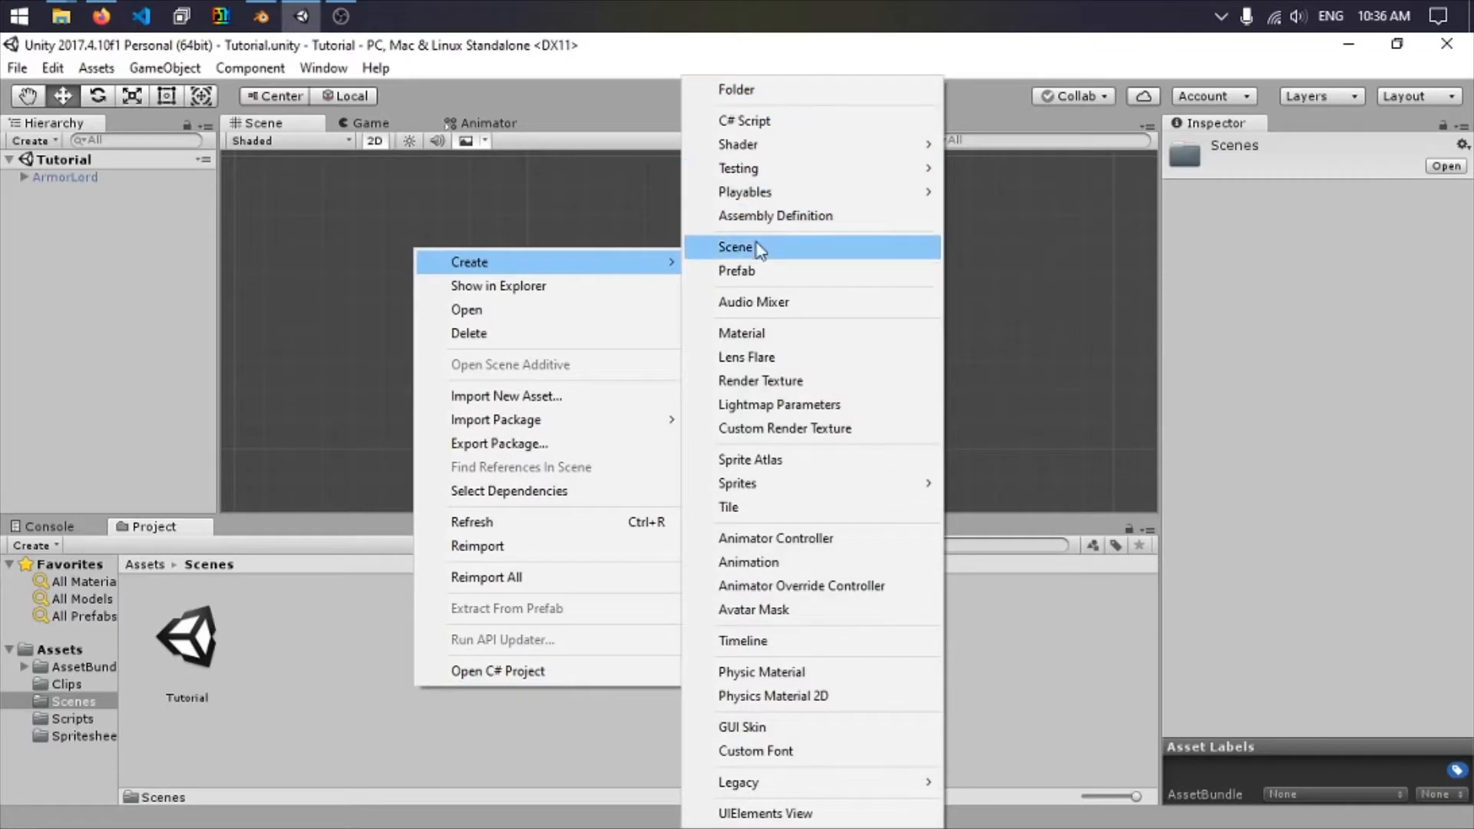
pyautogui.click(739, 246)
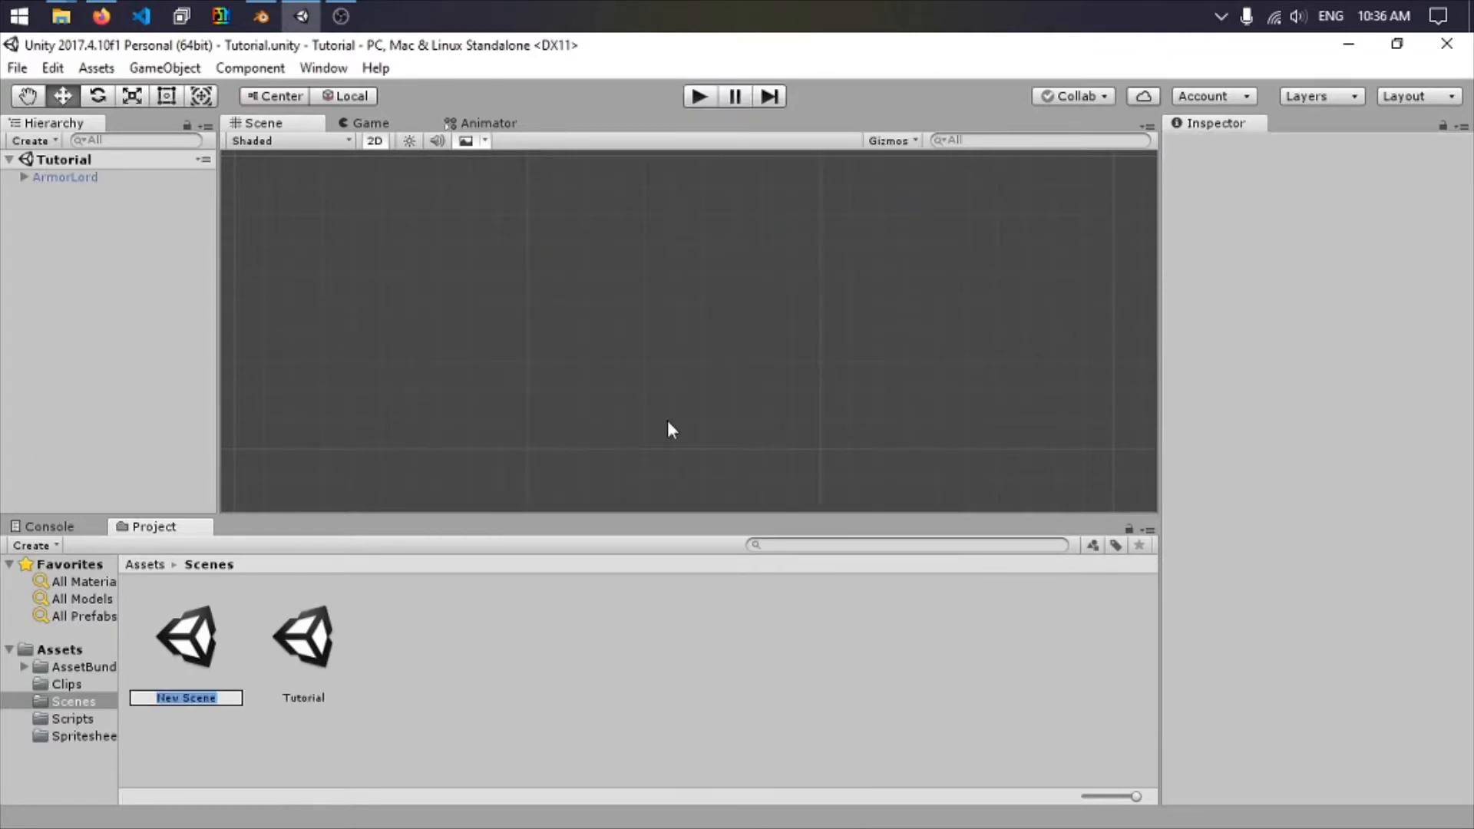
pyautogui.write('Room')
pyautogui.write('New')
pyautogui.press('Return')
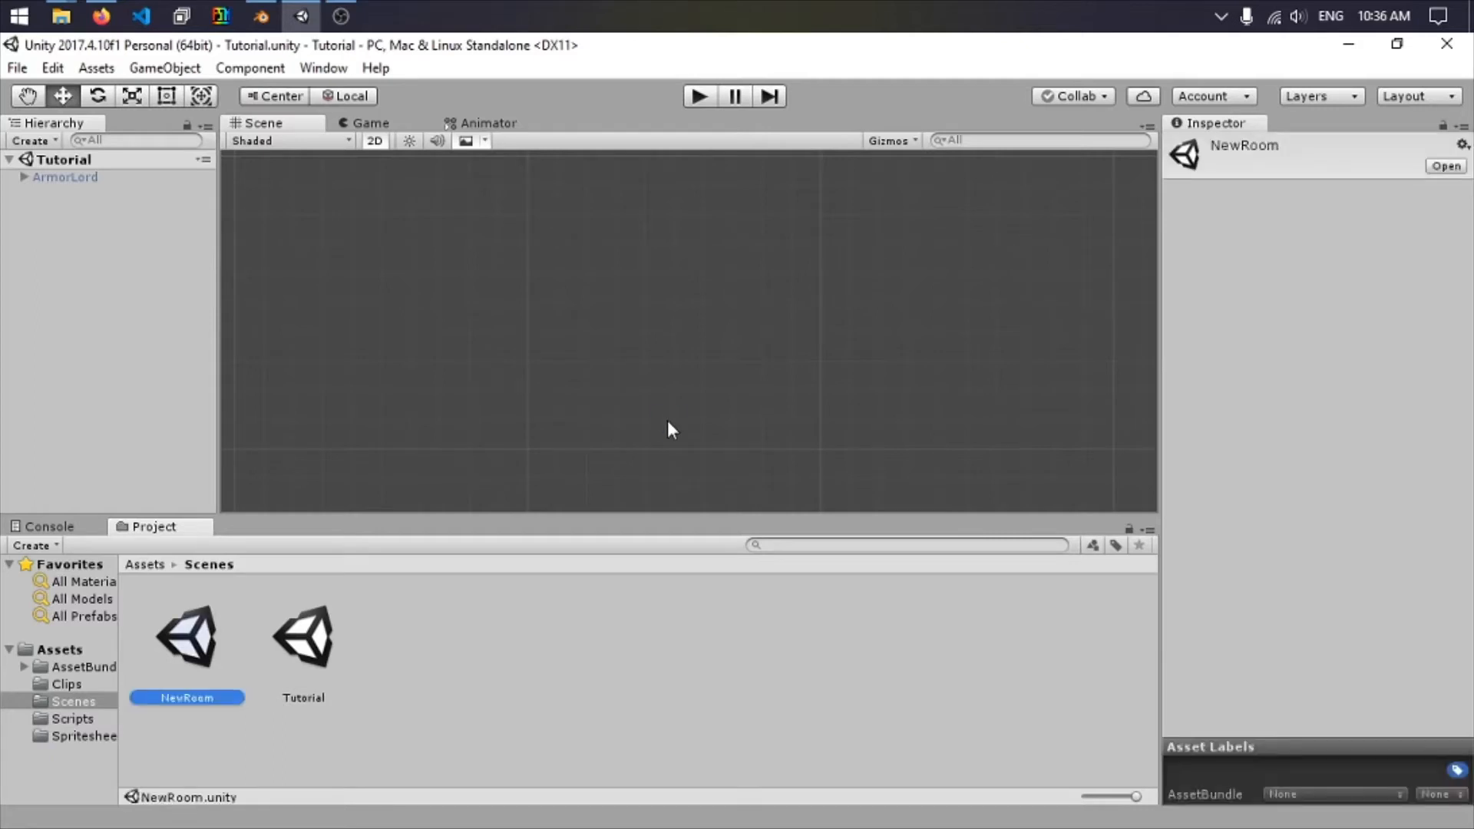
# Open the NewRoom scene and delete its Main Camera.
pyautogui.doubleClick(194, 648)
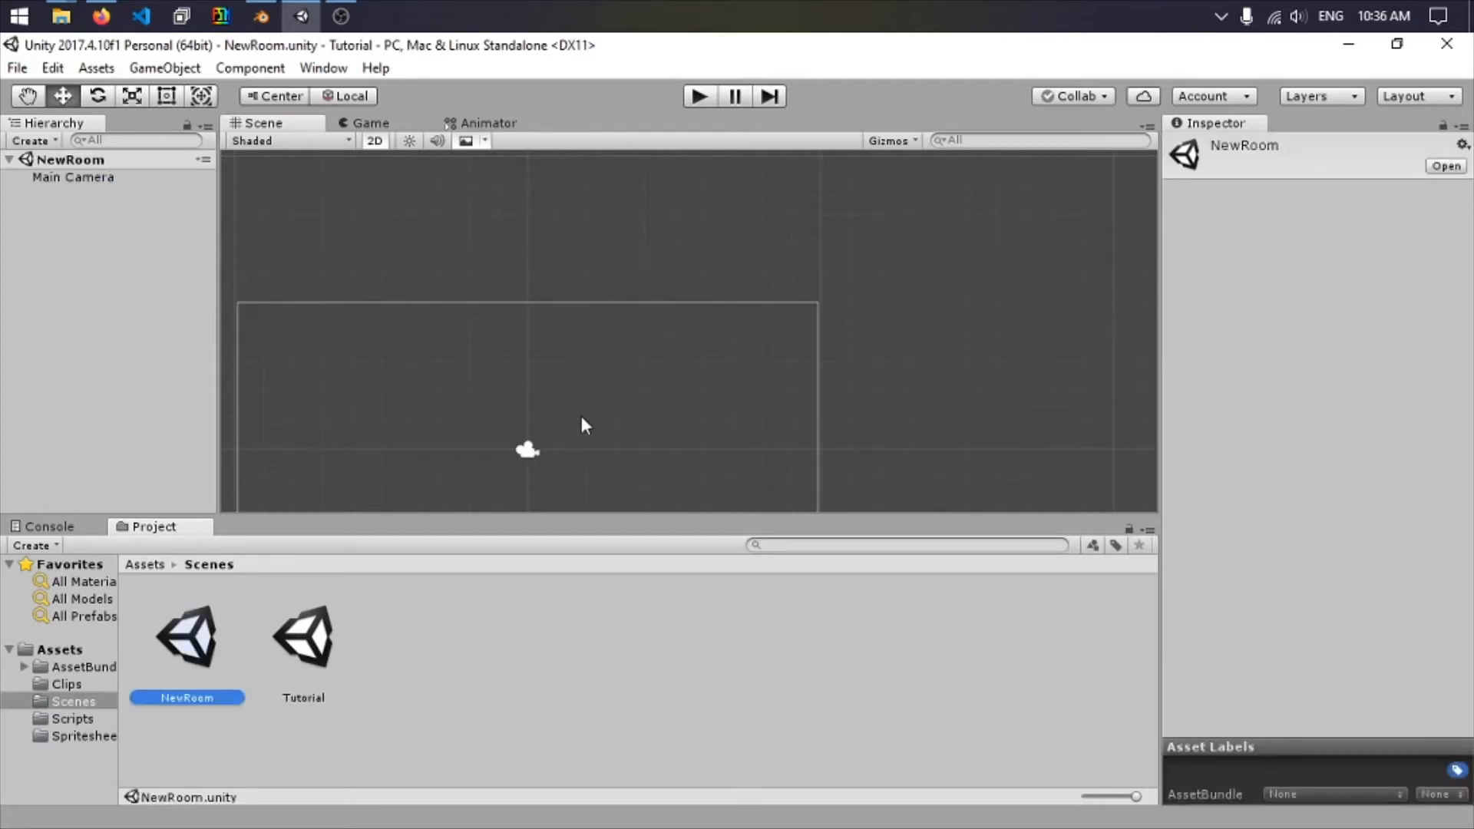
pyautogui.moveTo(580, 416); pyautogui.dragTo(639, 263, button='middle')
pyautogui.click(55, 177)
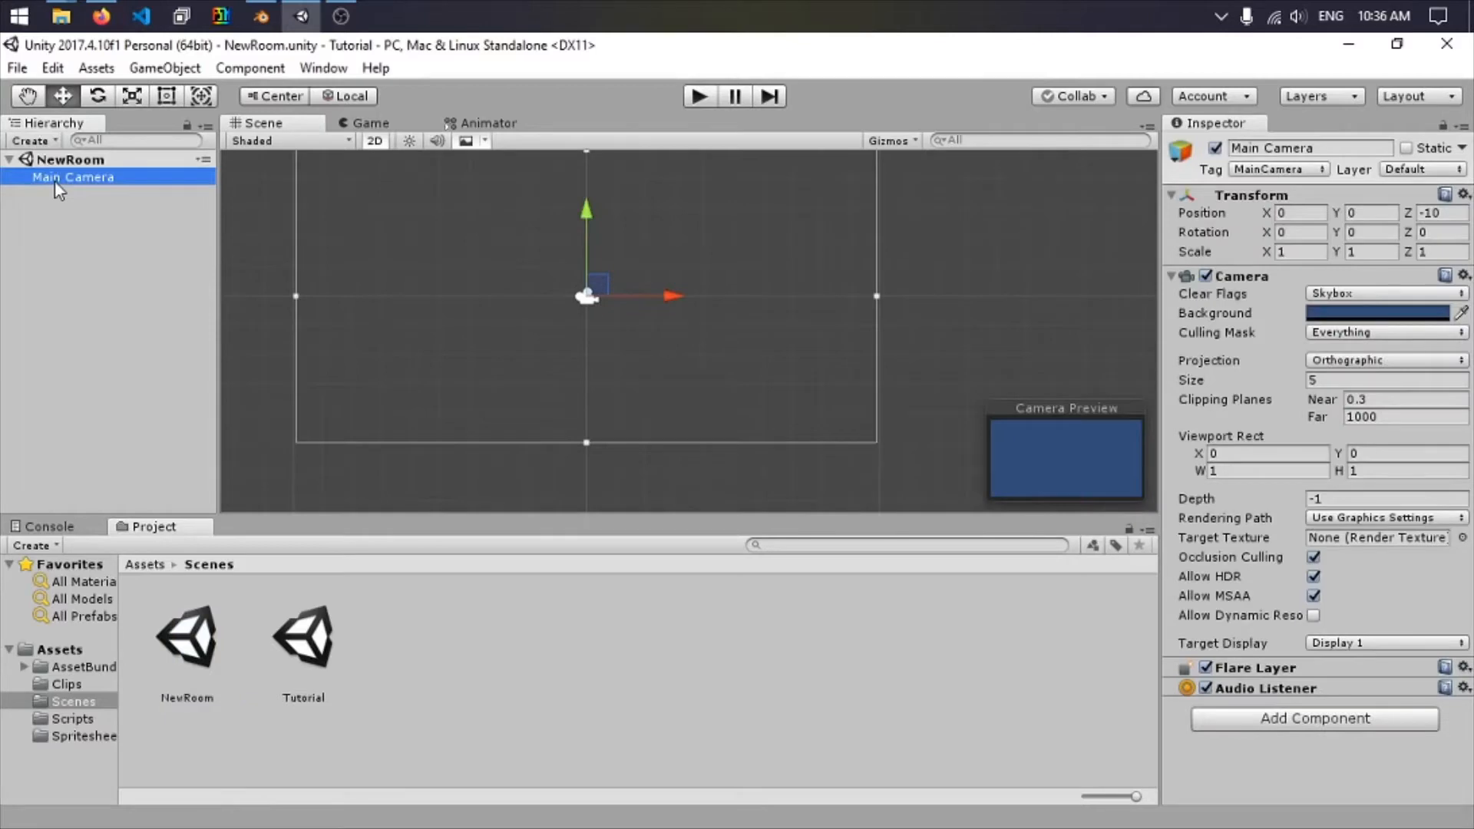
pyautogui.press('Delete')
# Place the RoomBorder model from the Assets folder into the NewRoom scene.
pyautogui.click(53, 648)
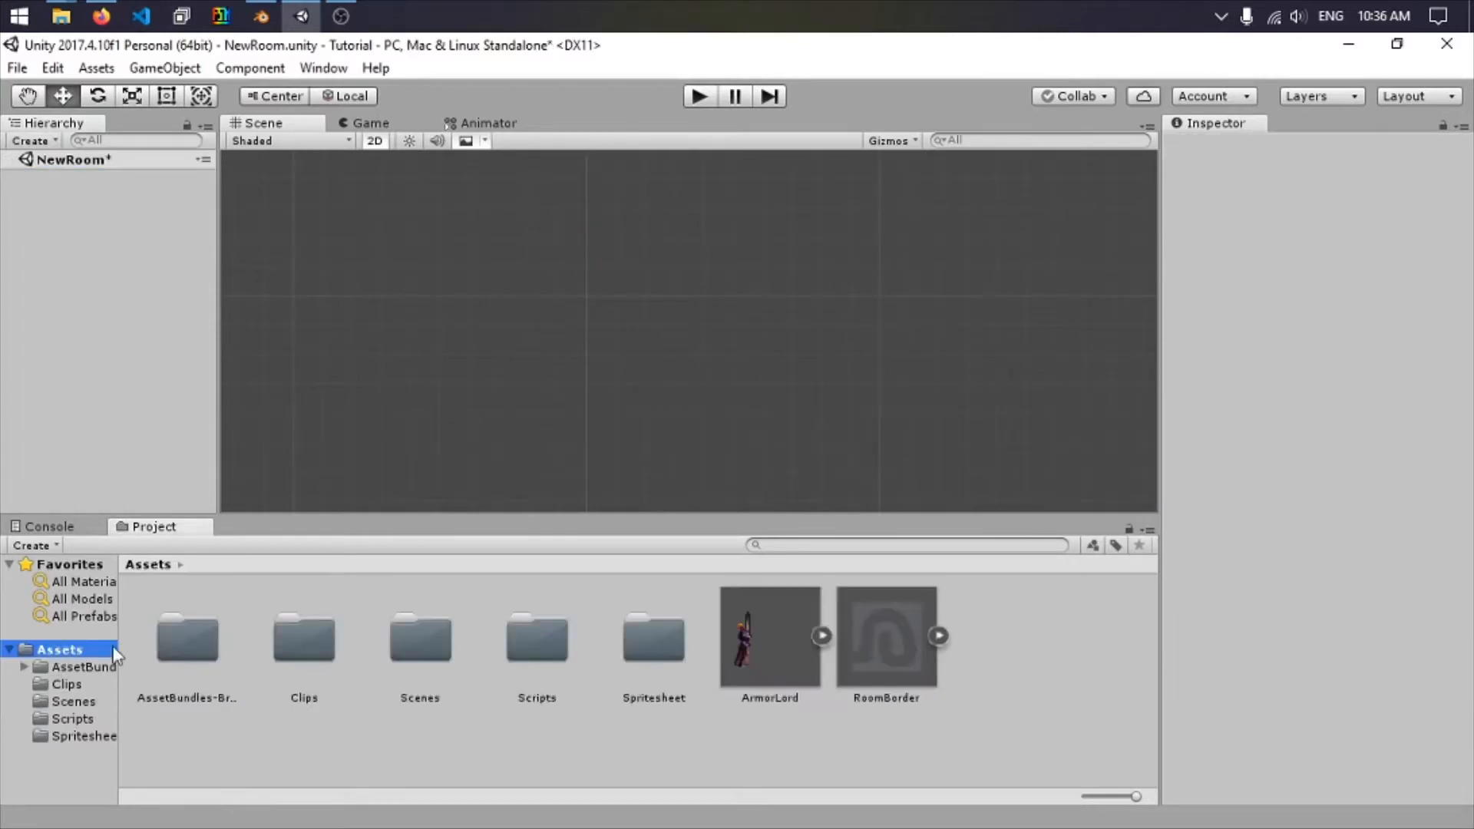
pyautogui.moveTo(918, 637); pyautogui.dragTo(800, 287)
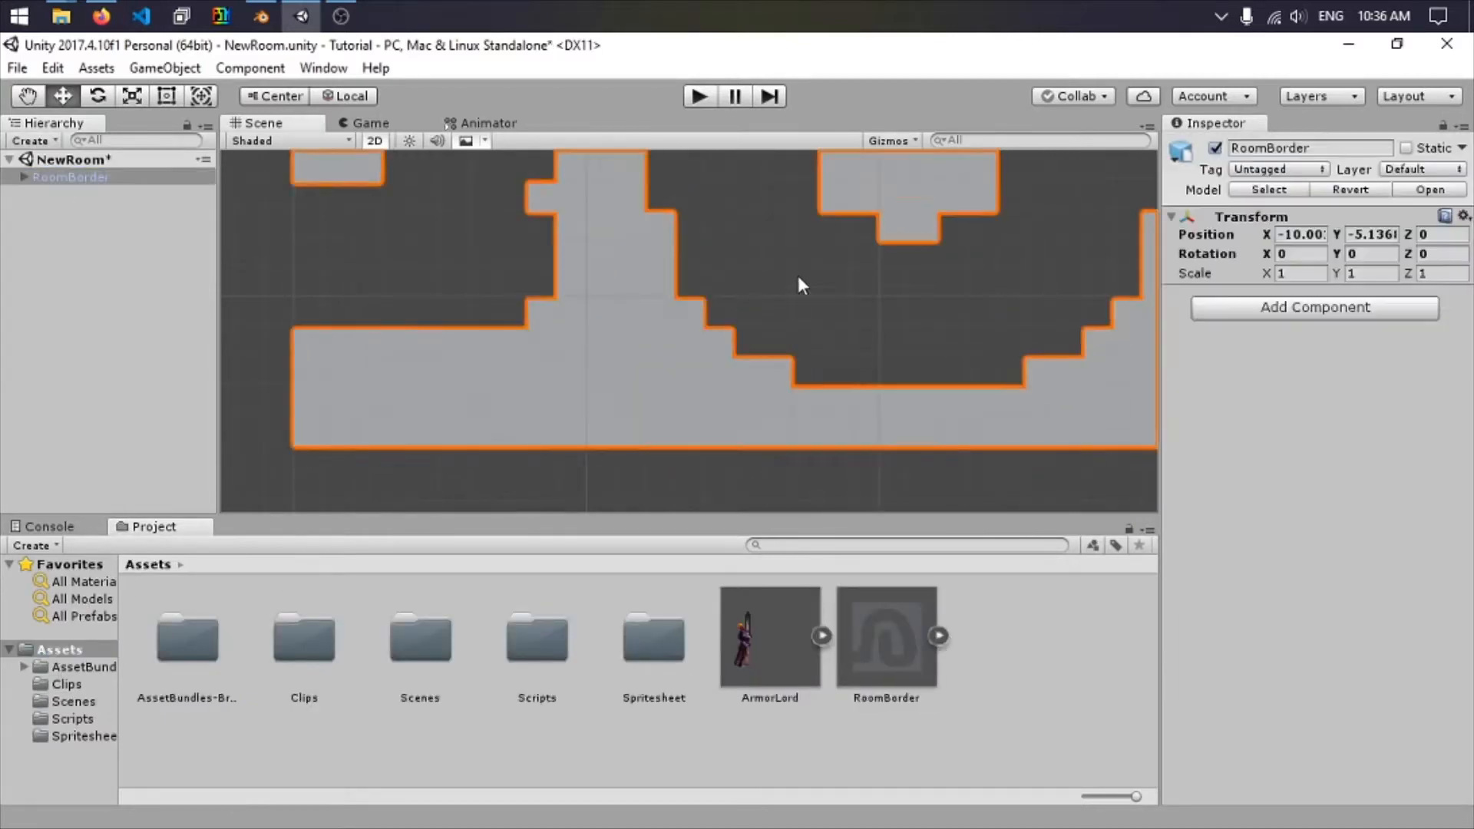
pyautogui.scroll(3, 799, 286)
pyautogui.scroll(-5, 714, 312)
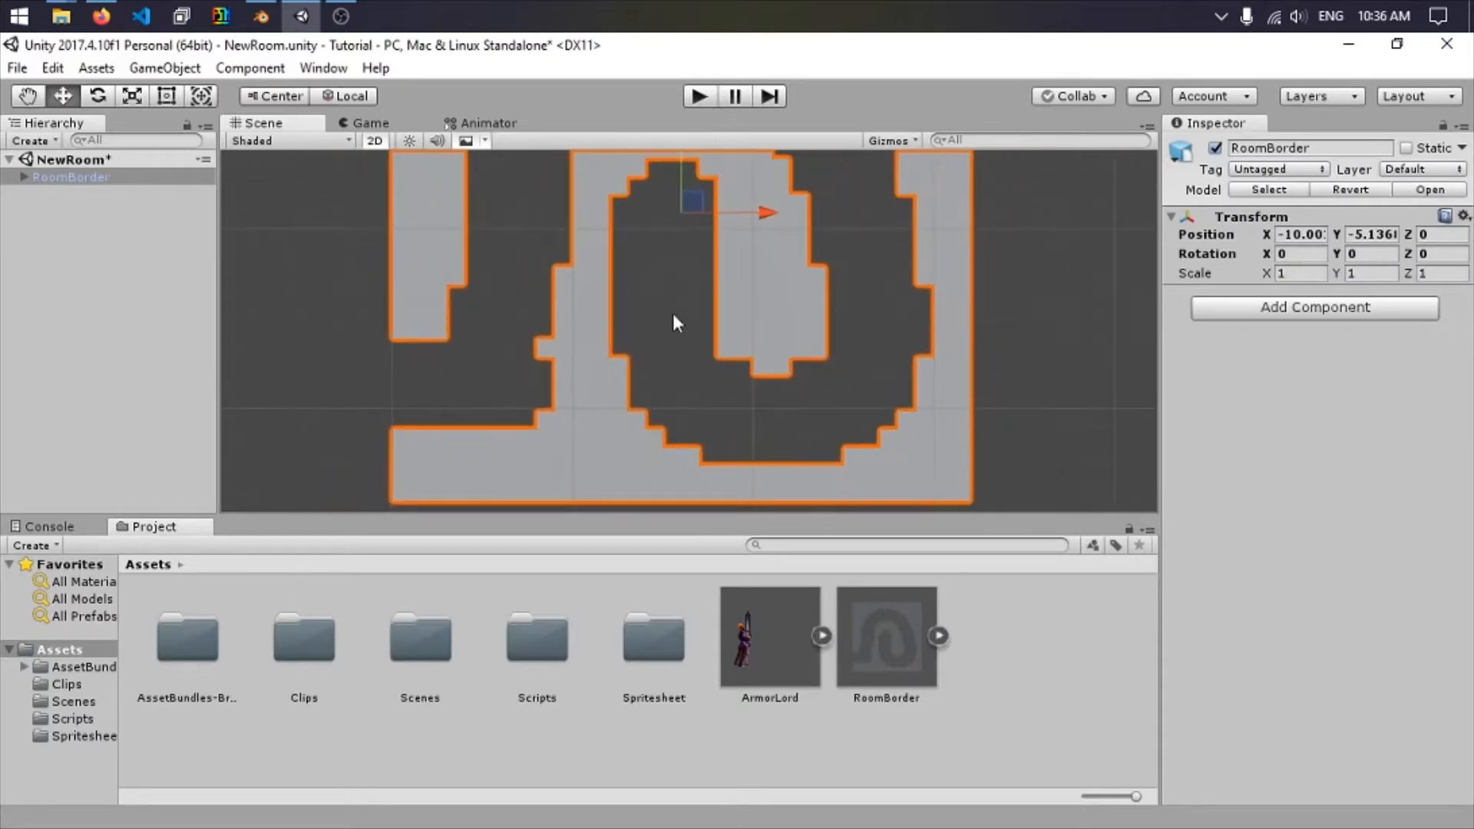
pyautogui.click(952, 293)
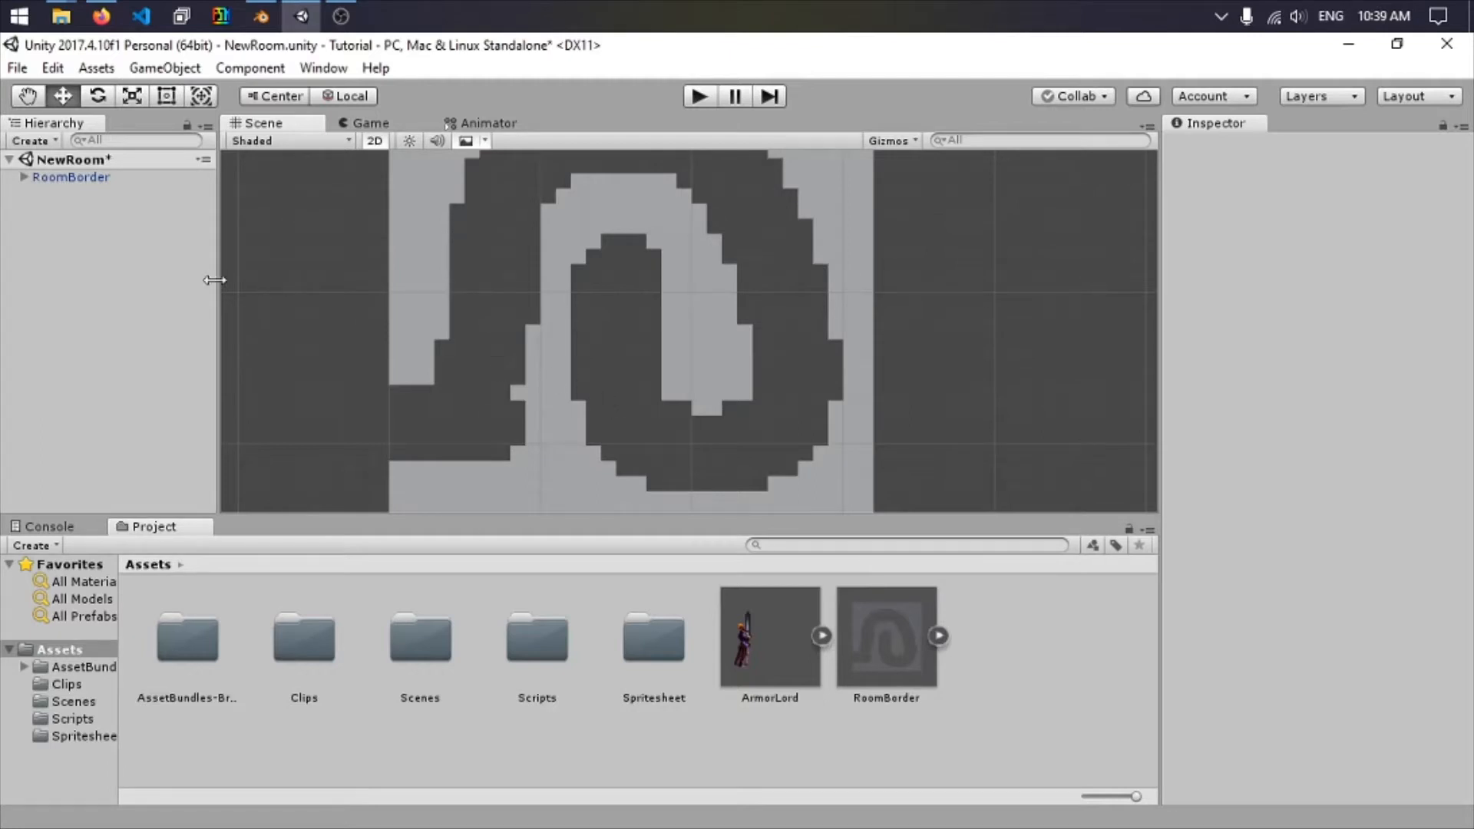
# Move the default mesh out of RoomBorder, accepting the prefab instance break, and delete the emptied RoomBorder parent.
pyautogui.click(44, 182)
pyautogui.click(24, 177)
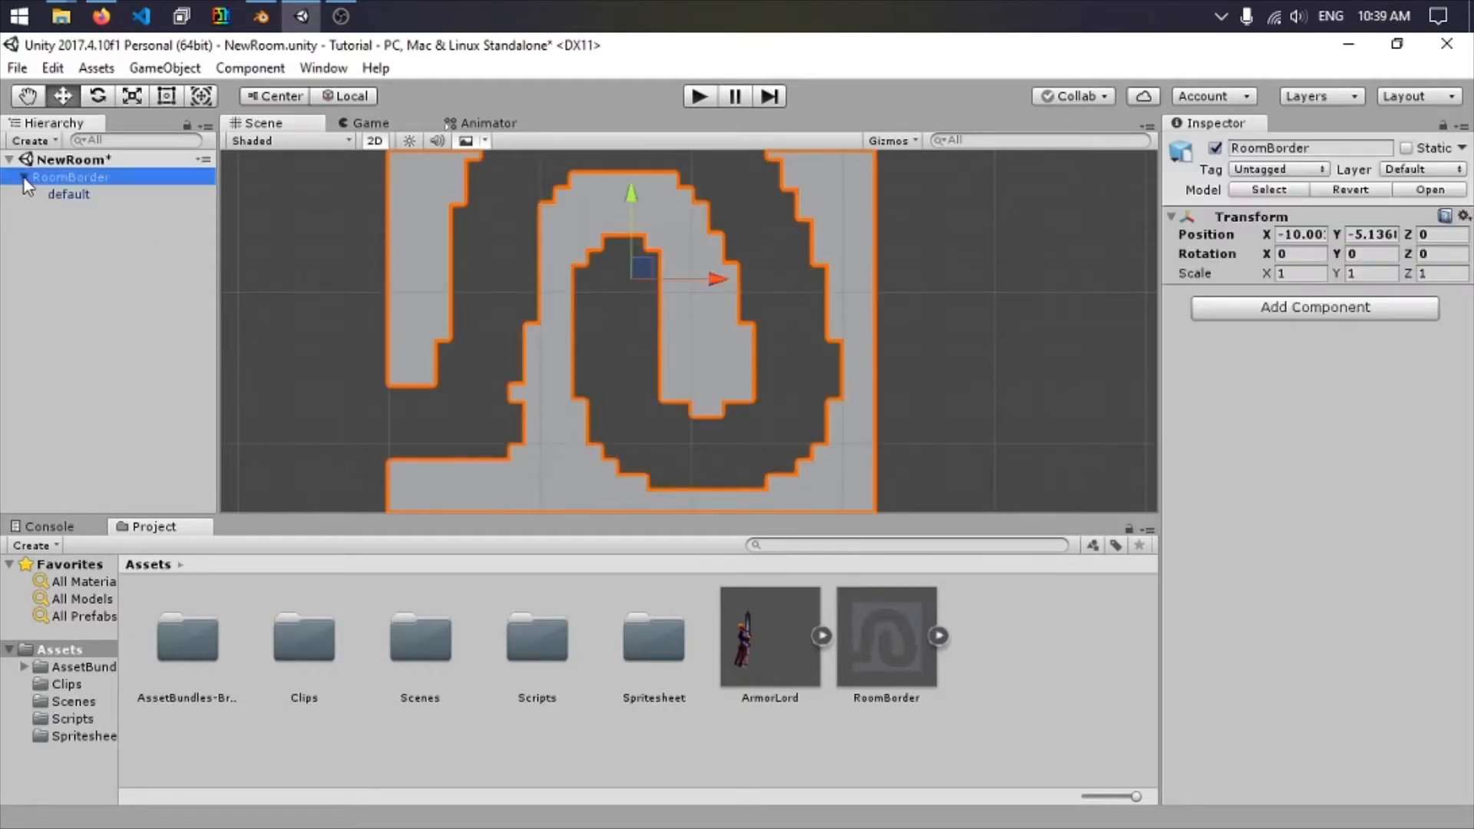
pyautogui.moveTo(62, 195); pyautogui.dragTo(48, 271)
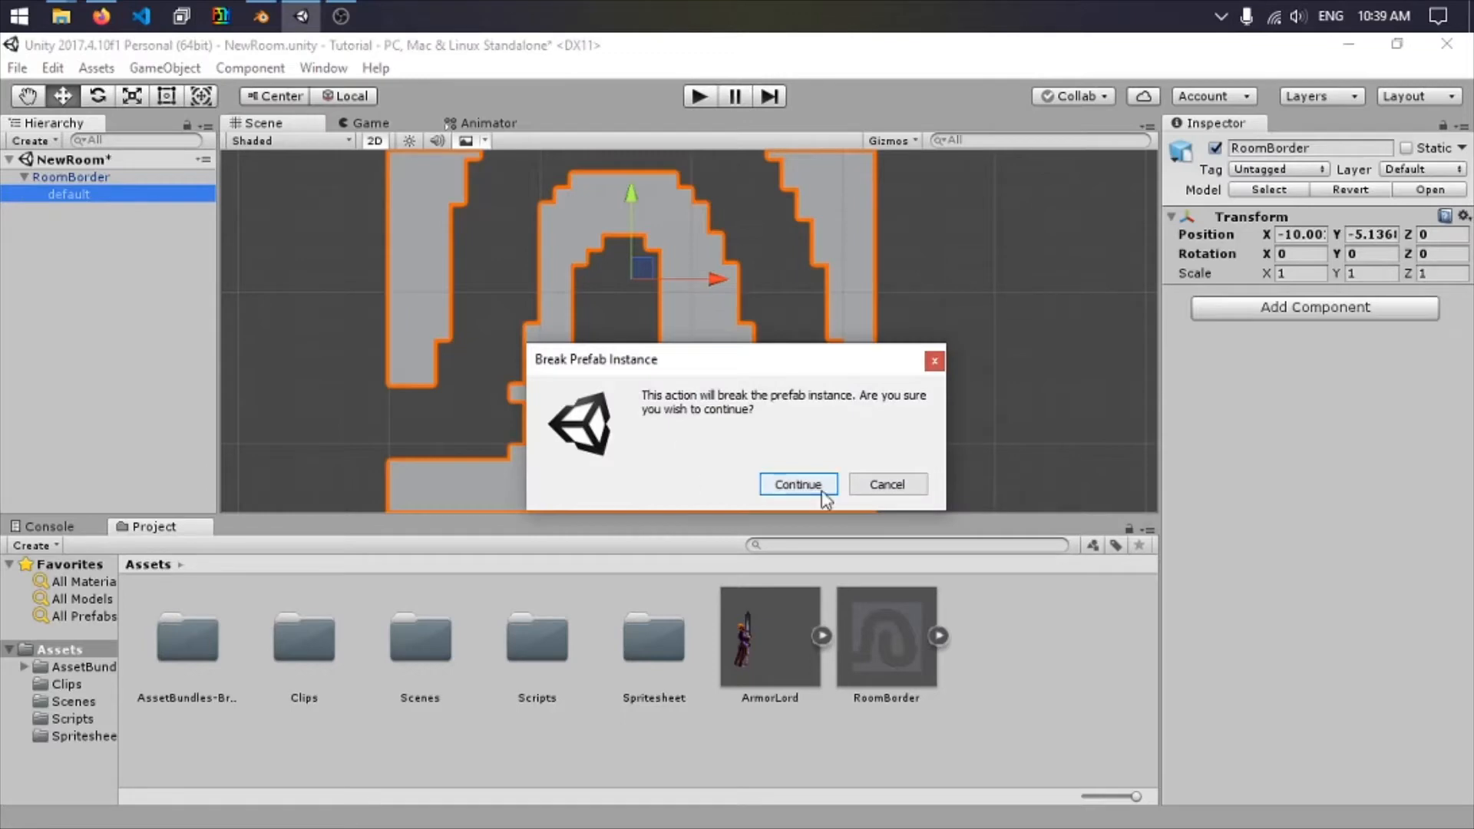
pyautogui.click(790, 488)
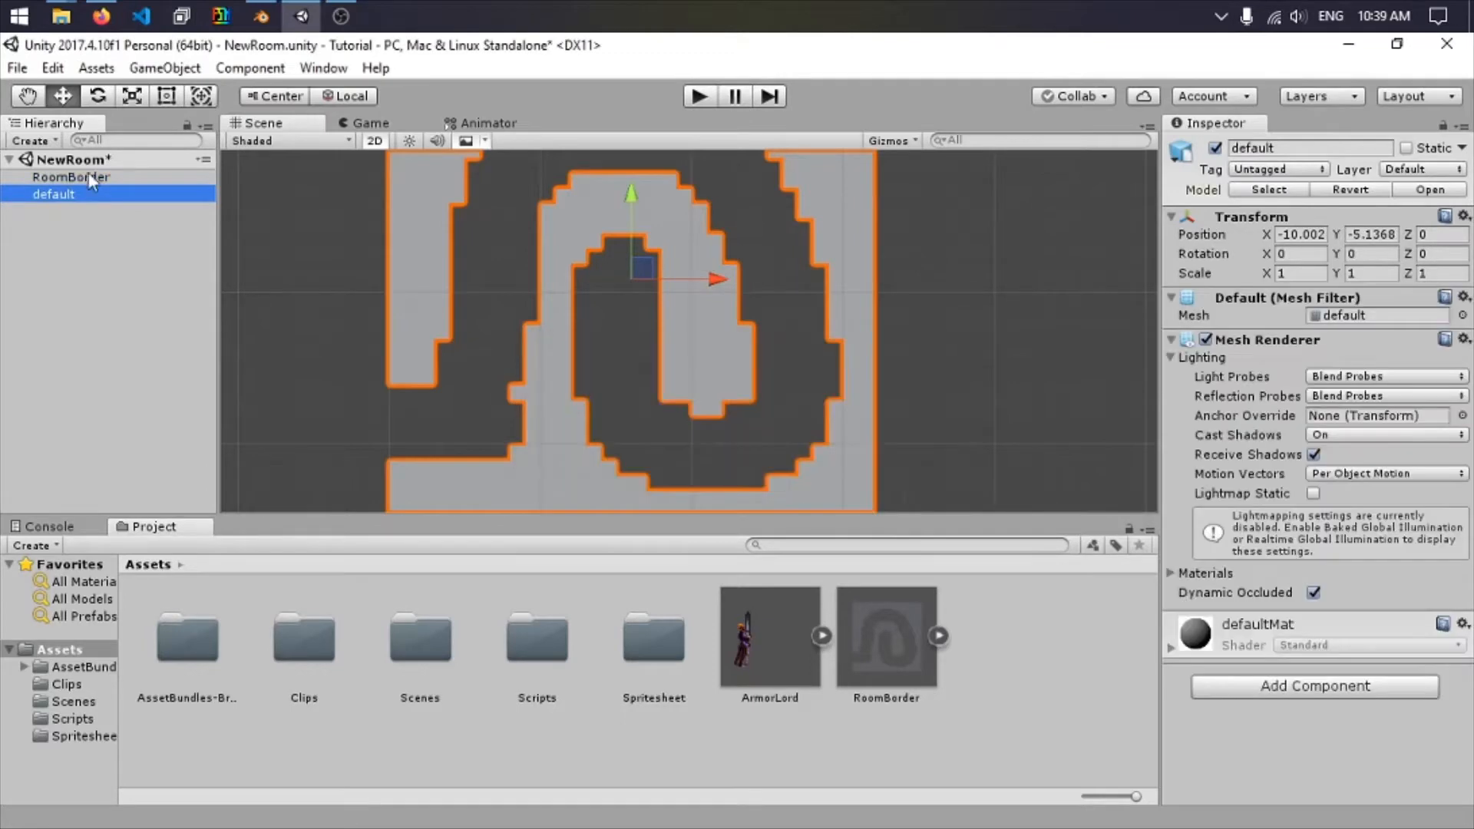
pyautogui.click(103, 175)
pyautogui.press('Delete')
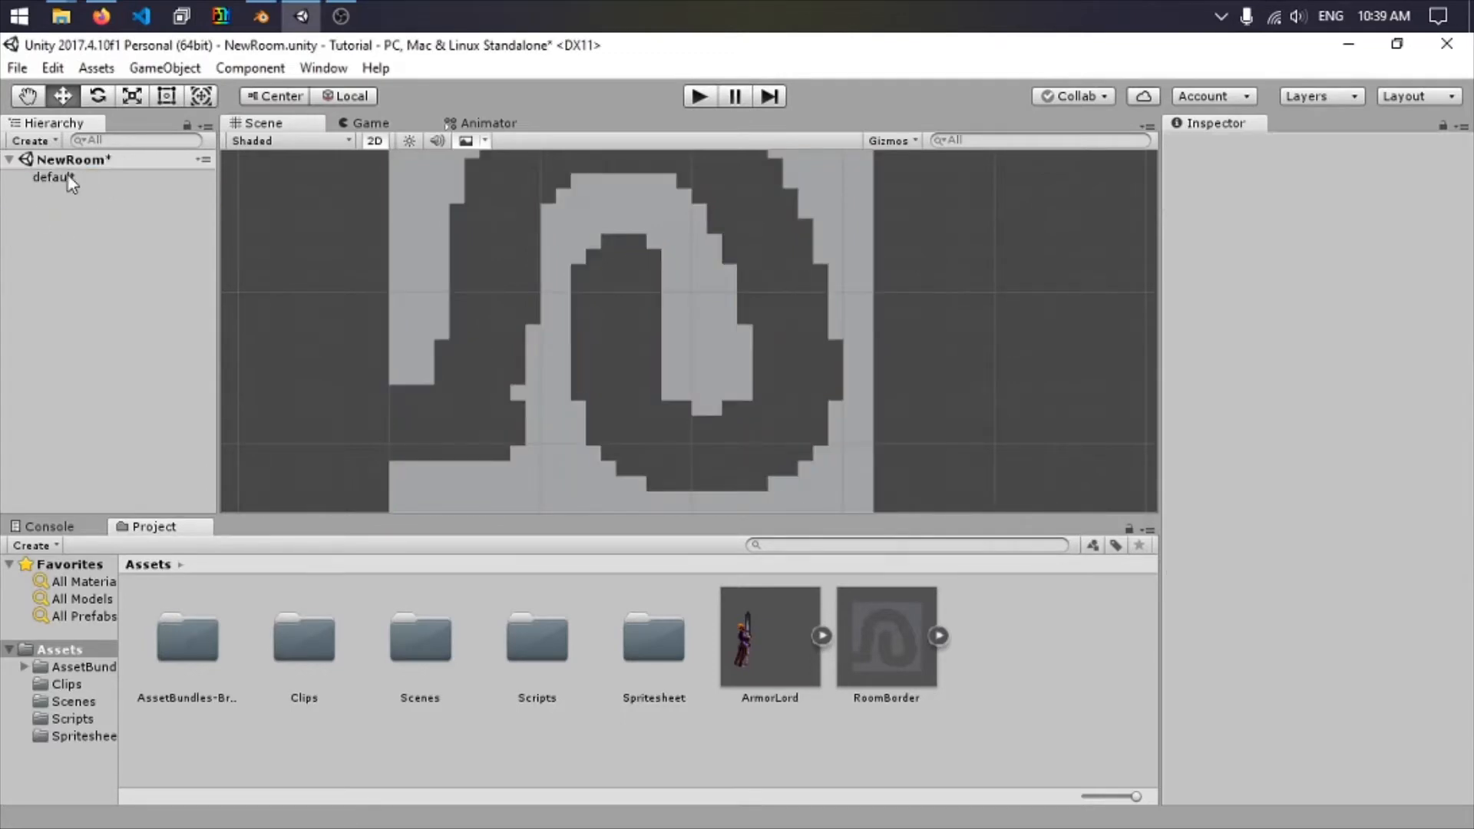
# Rename the default mesh object as RoomBorder.
pyautogui.click(67, 179)
pyautogui.click(67, 181)
pyautogui.write('Roo')
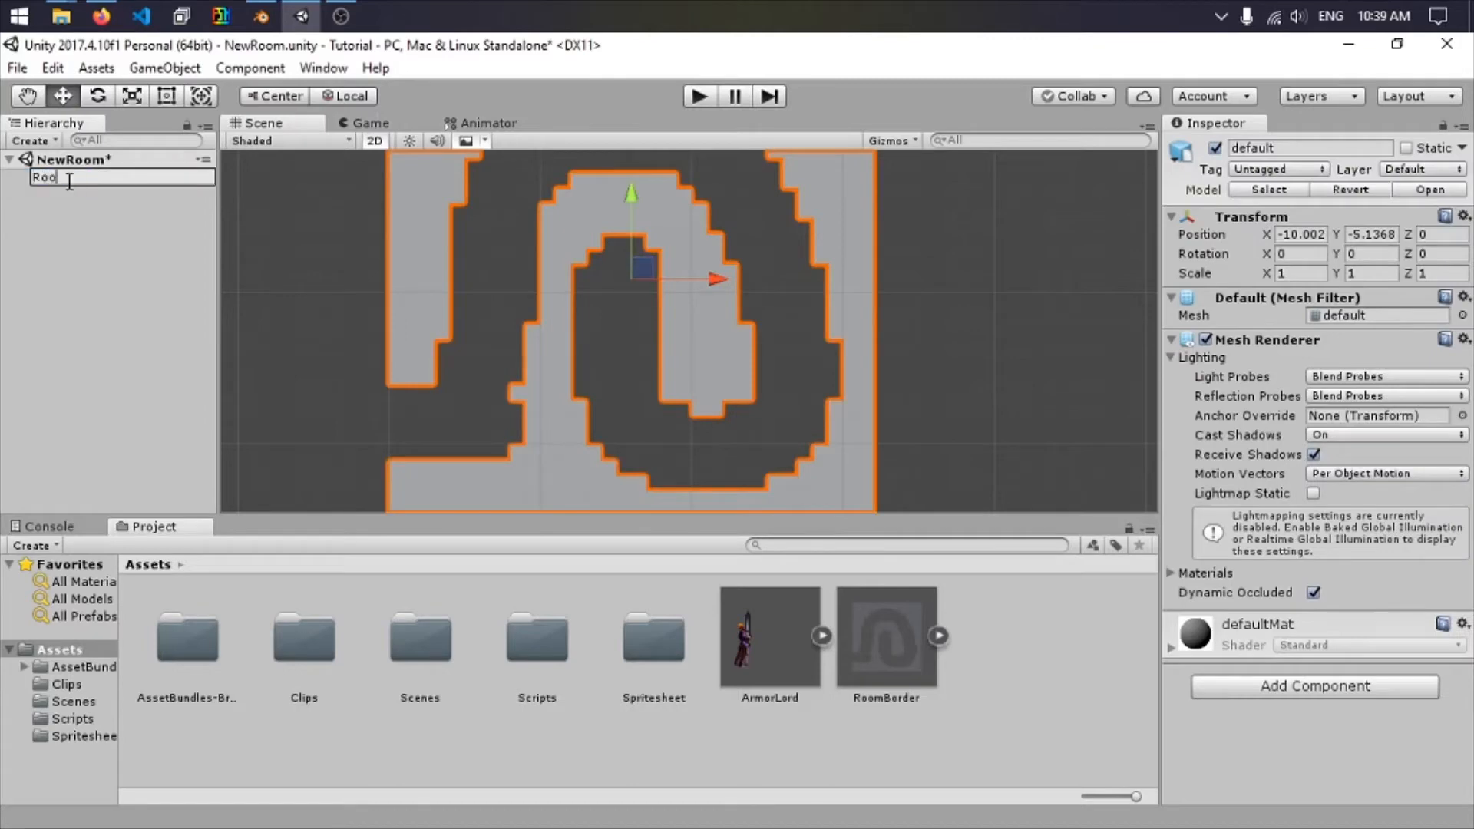
pyautogui.write('mBorder')
pyautogui.press('Return')
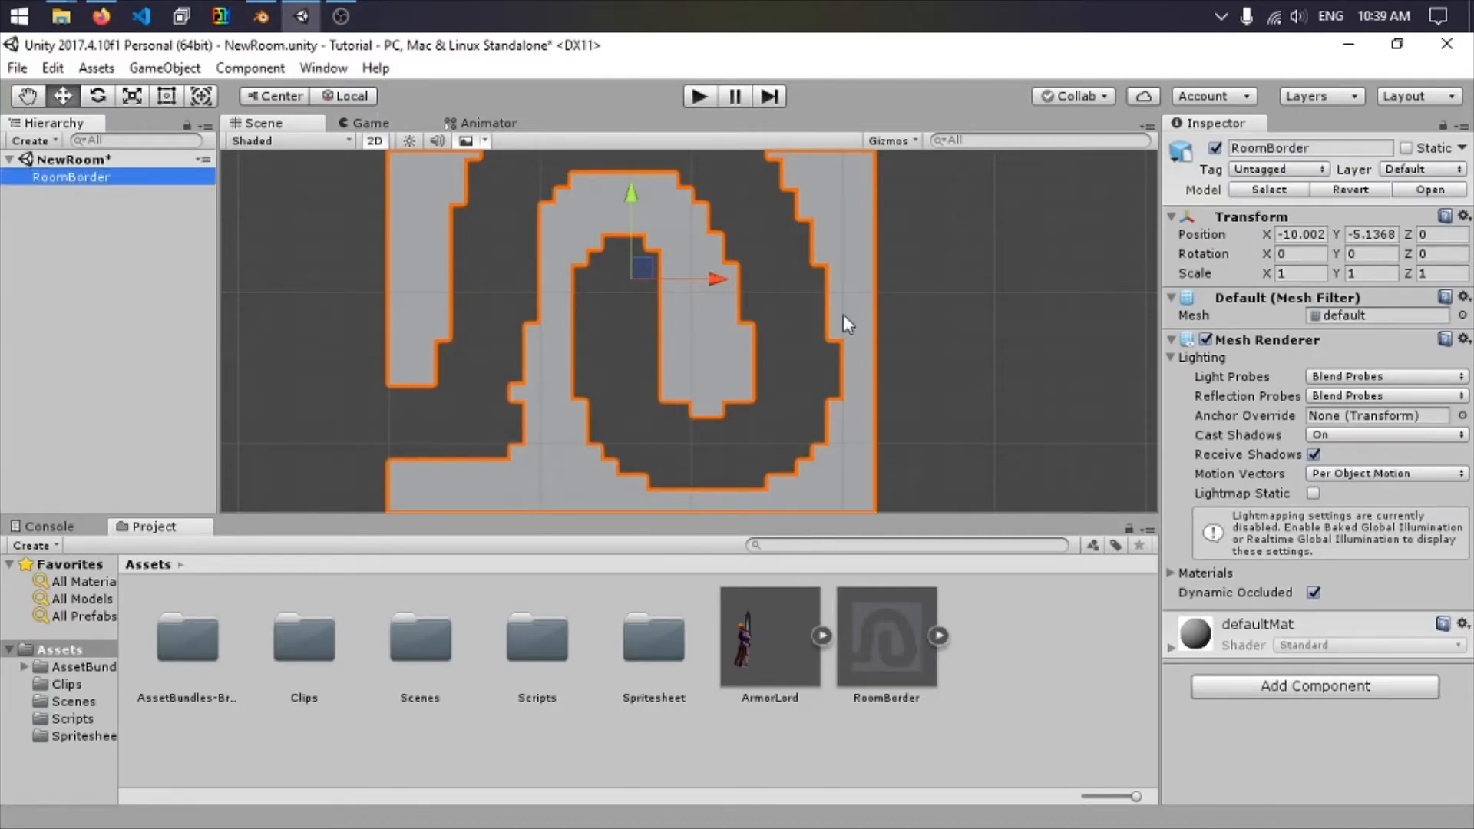
# Add an Edge Collider 2D component to RoomBorder and expand its list of points.
pyautogui.click(1272, 687)
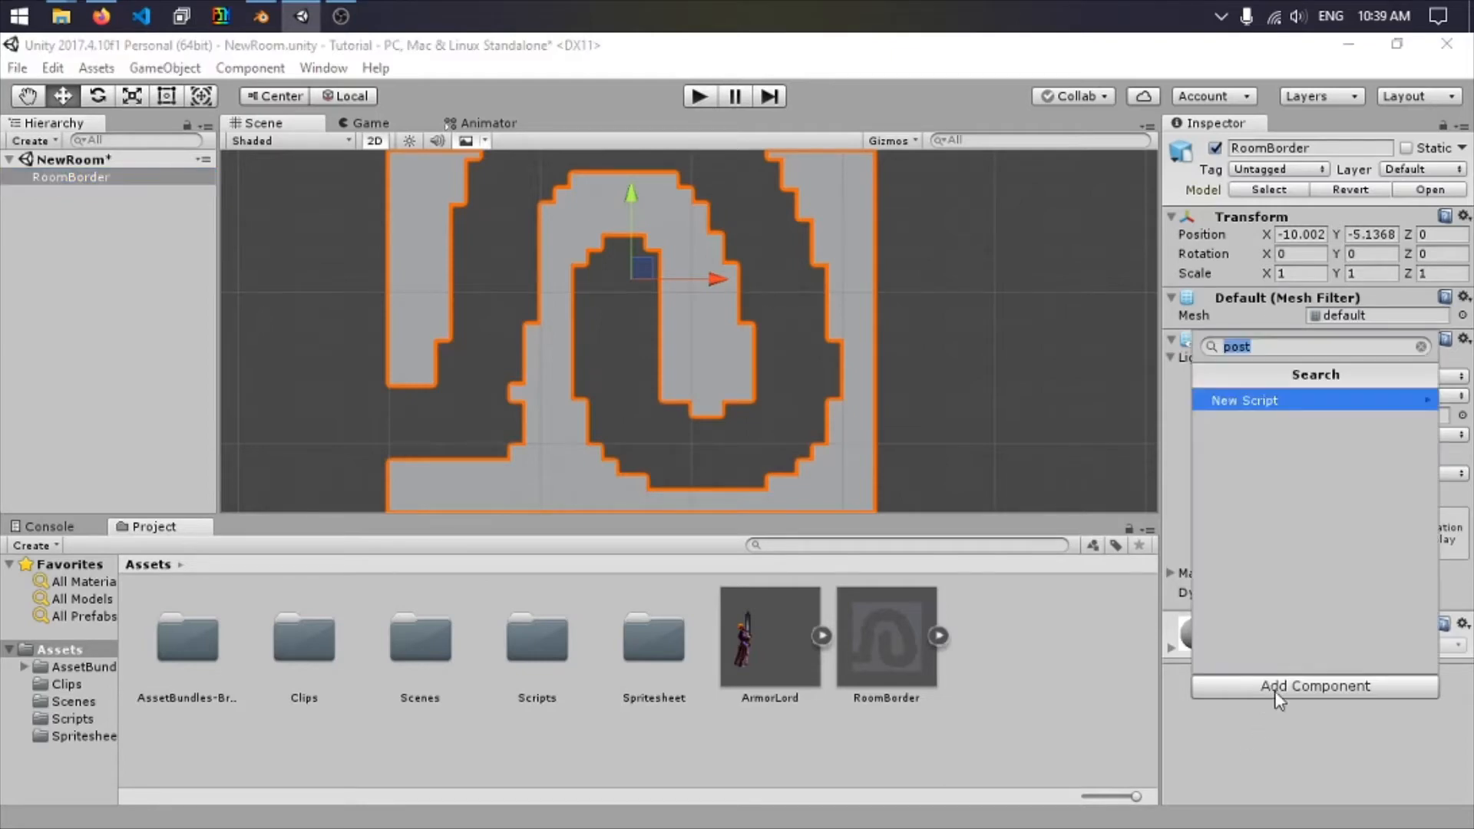
pyautogui.write('ed')
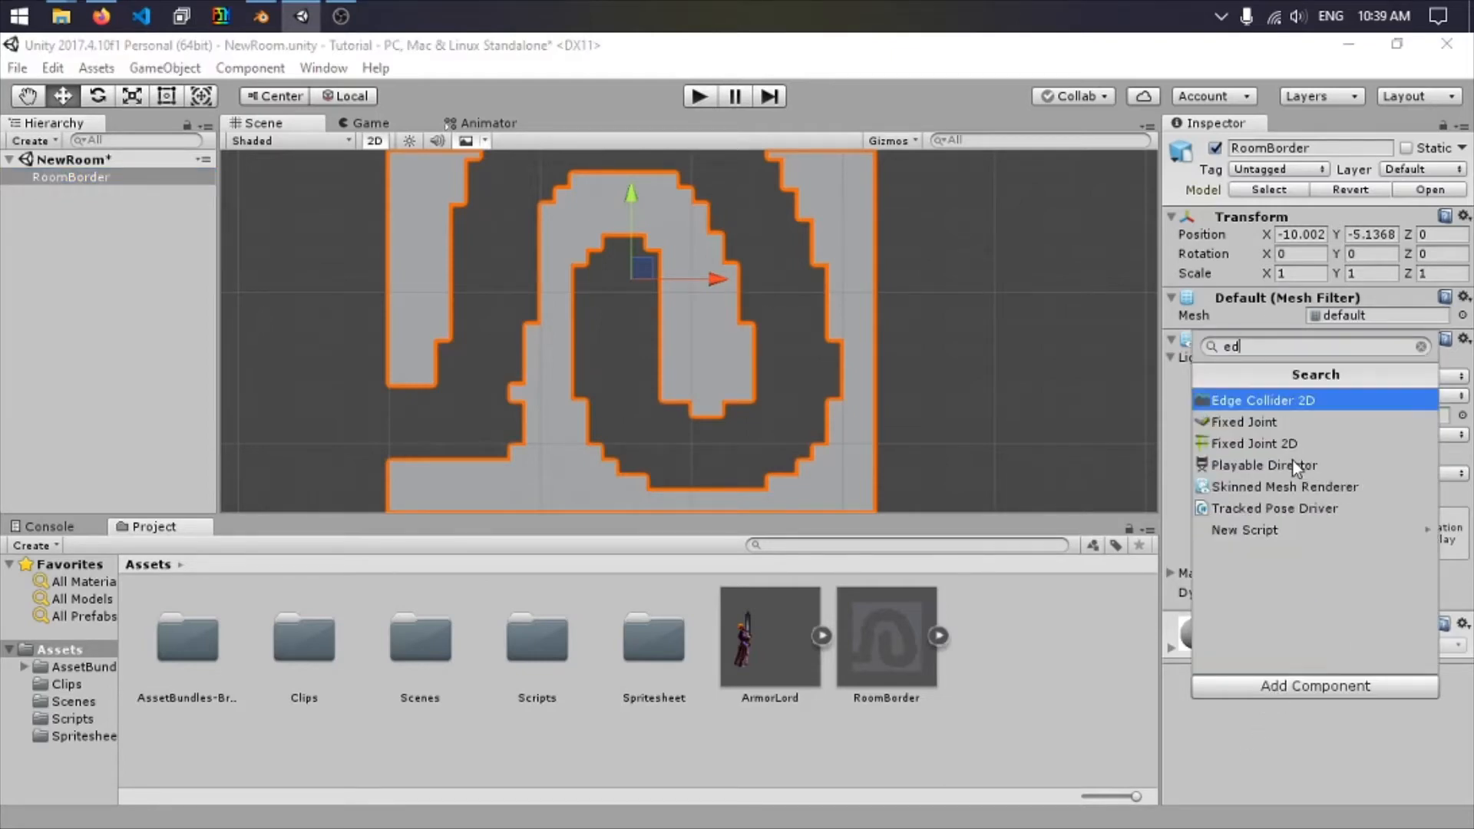
pyautogui.click(1278, 402)
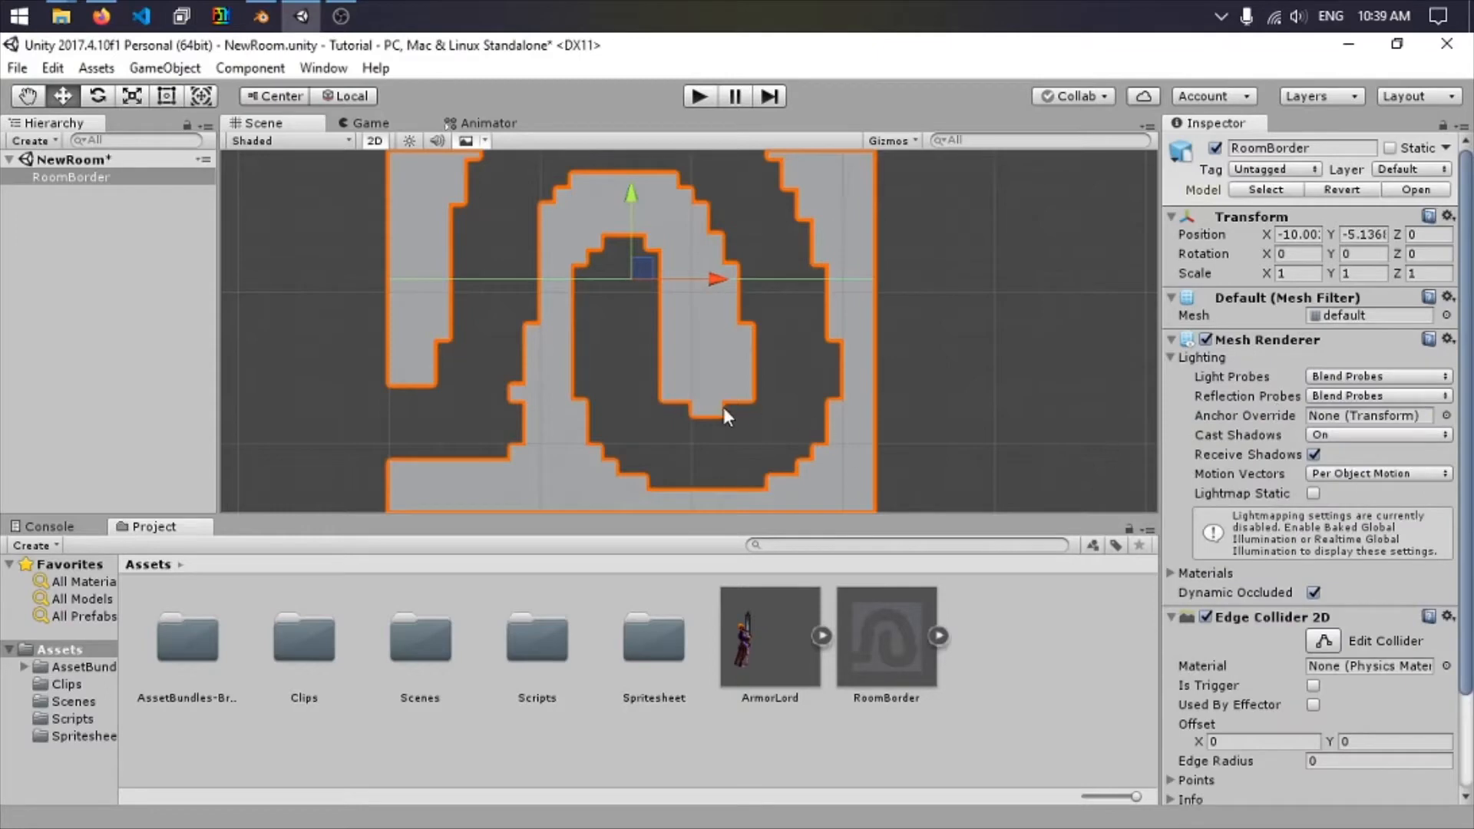
pyautogui.scroll(-3, 1322, 694)
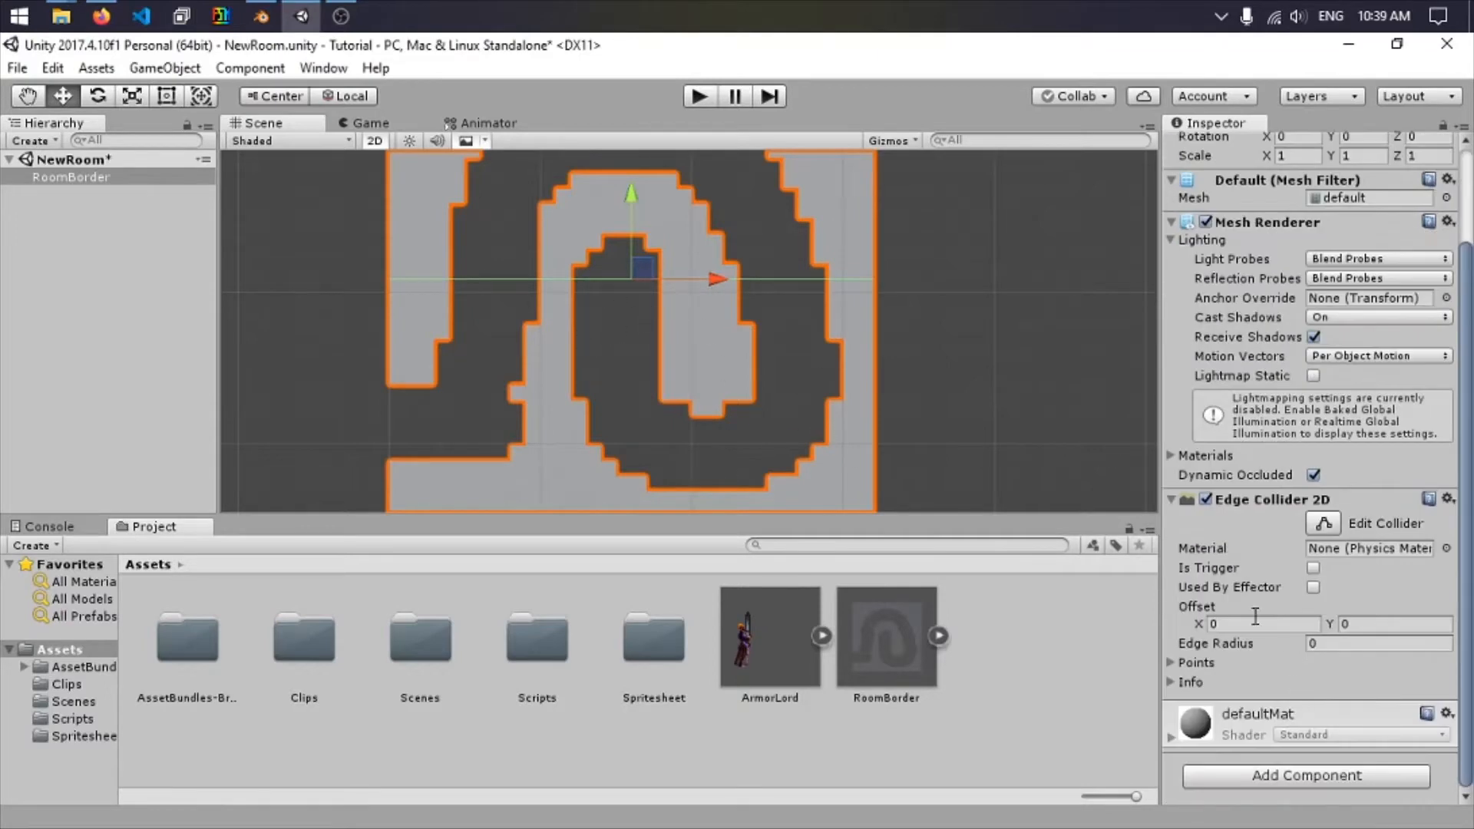
pyautogui.click(1169, 663)
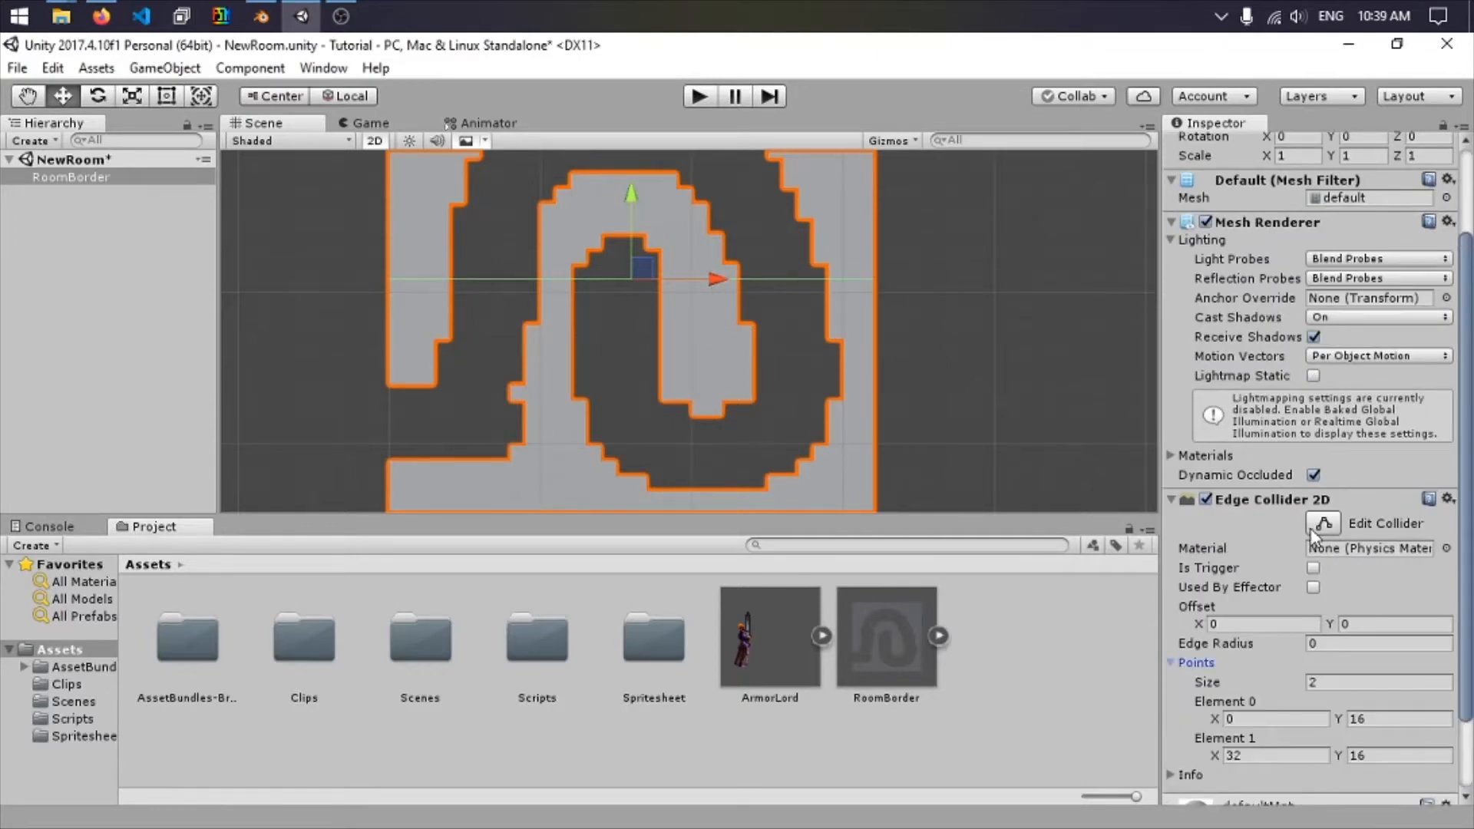
# Edit the edge collider so it follows the lower-left floor and the stepped wall rising from it.
pyautogui.click(1322, 523)
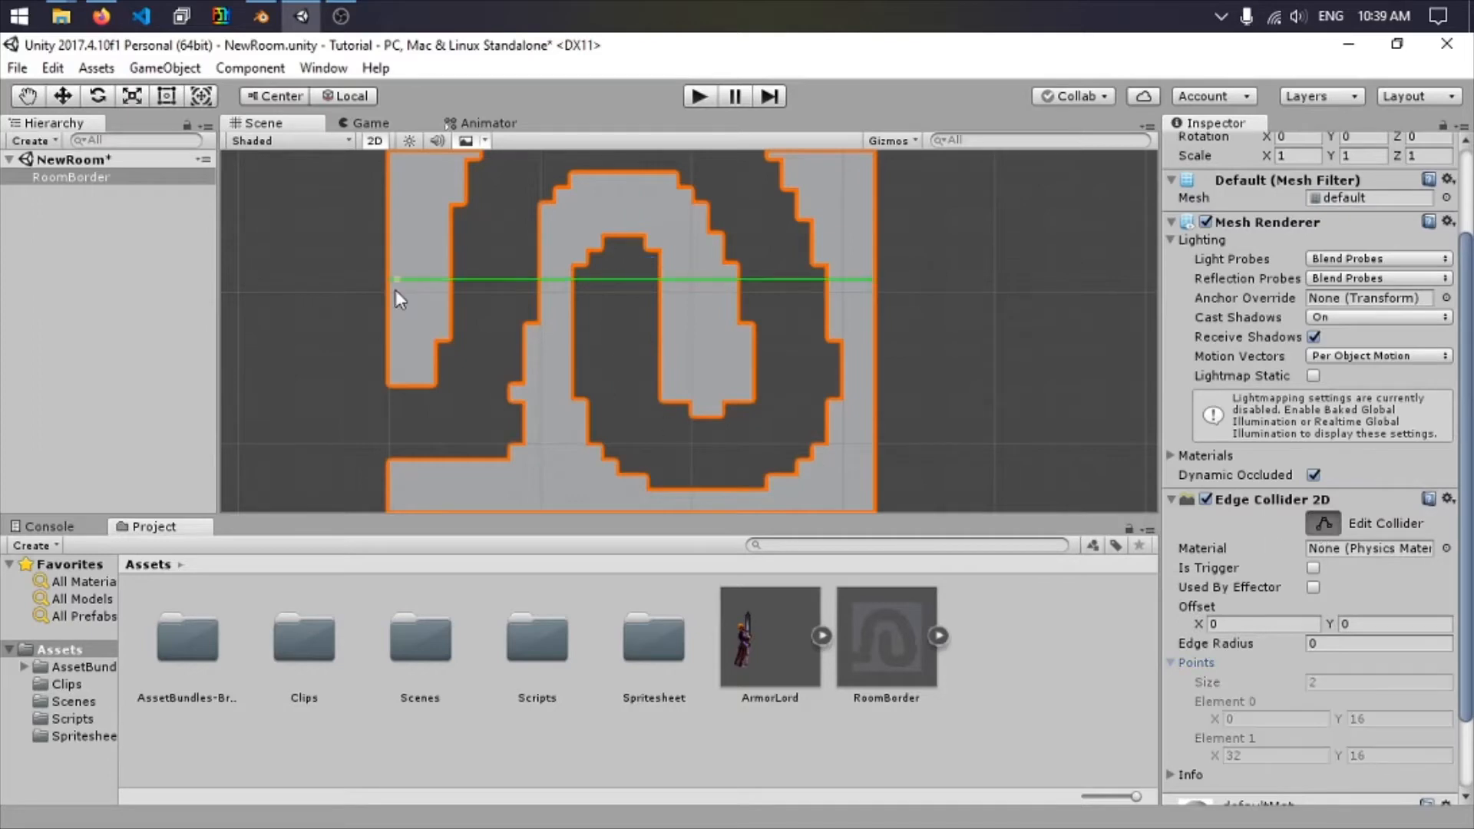
pyautogui.moveTo(389, 280); pyautogui.dragTo(390, 459)
pyautogui.moveTo(510, 418); pyautogui.dragTo(547, 304)
pyautogui.scroll(2, 530, 387)
pyautogui.scroll(1, 533, 384)
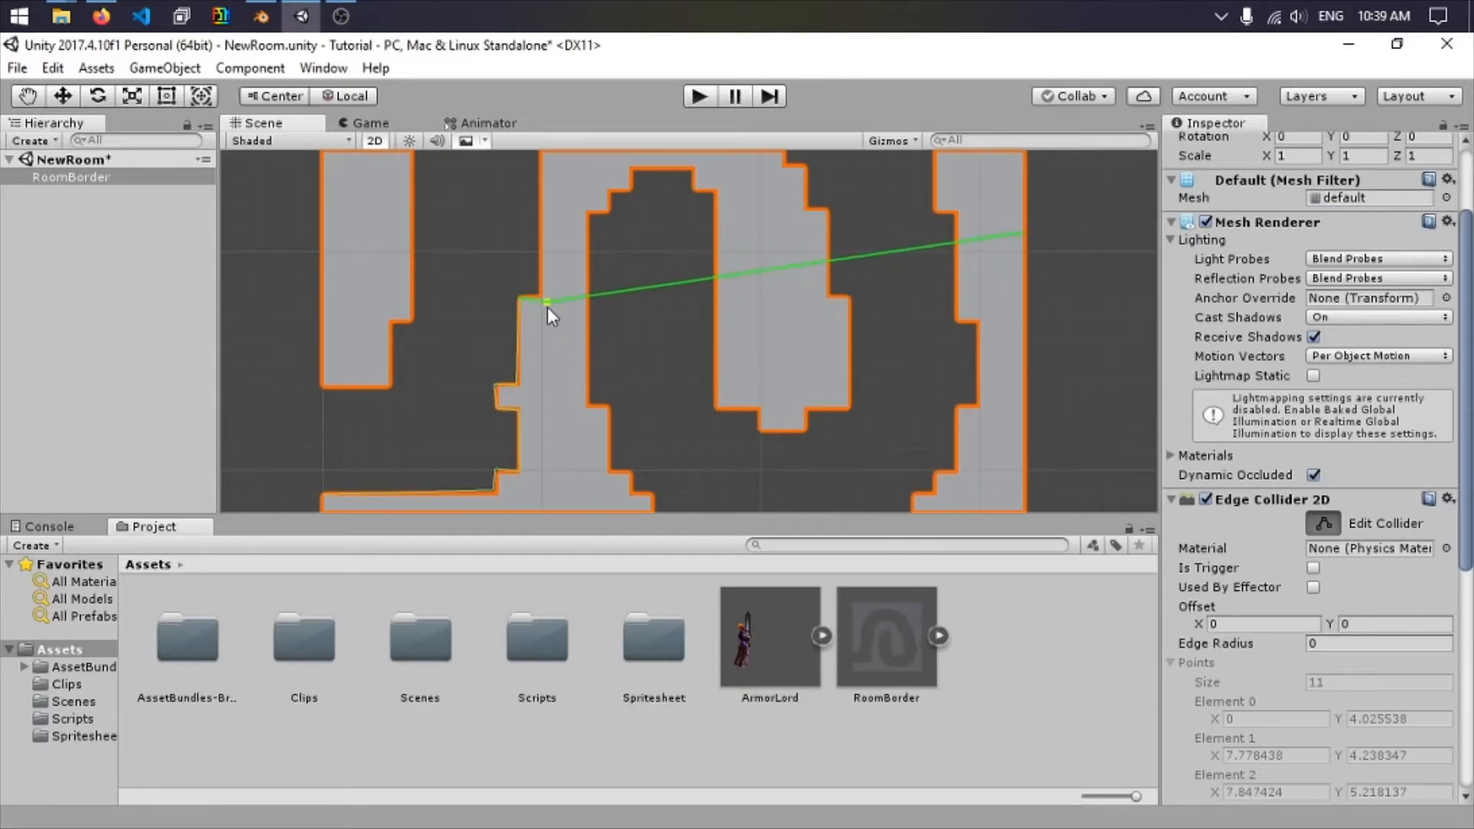
# Extend the edge collider up the inner arch's left side and around its first steps, and finish editing the collider.
pyautogui.moveTo(568, 229); pyautogui.dragTo(467, 412, button='middle')
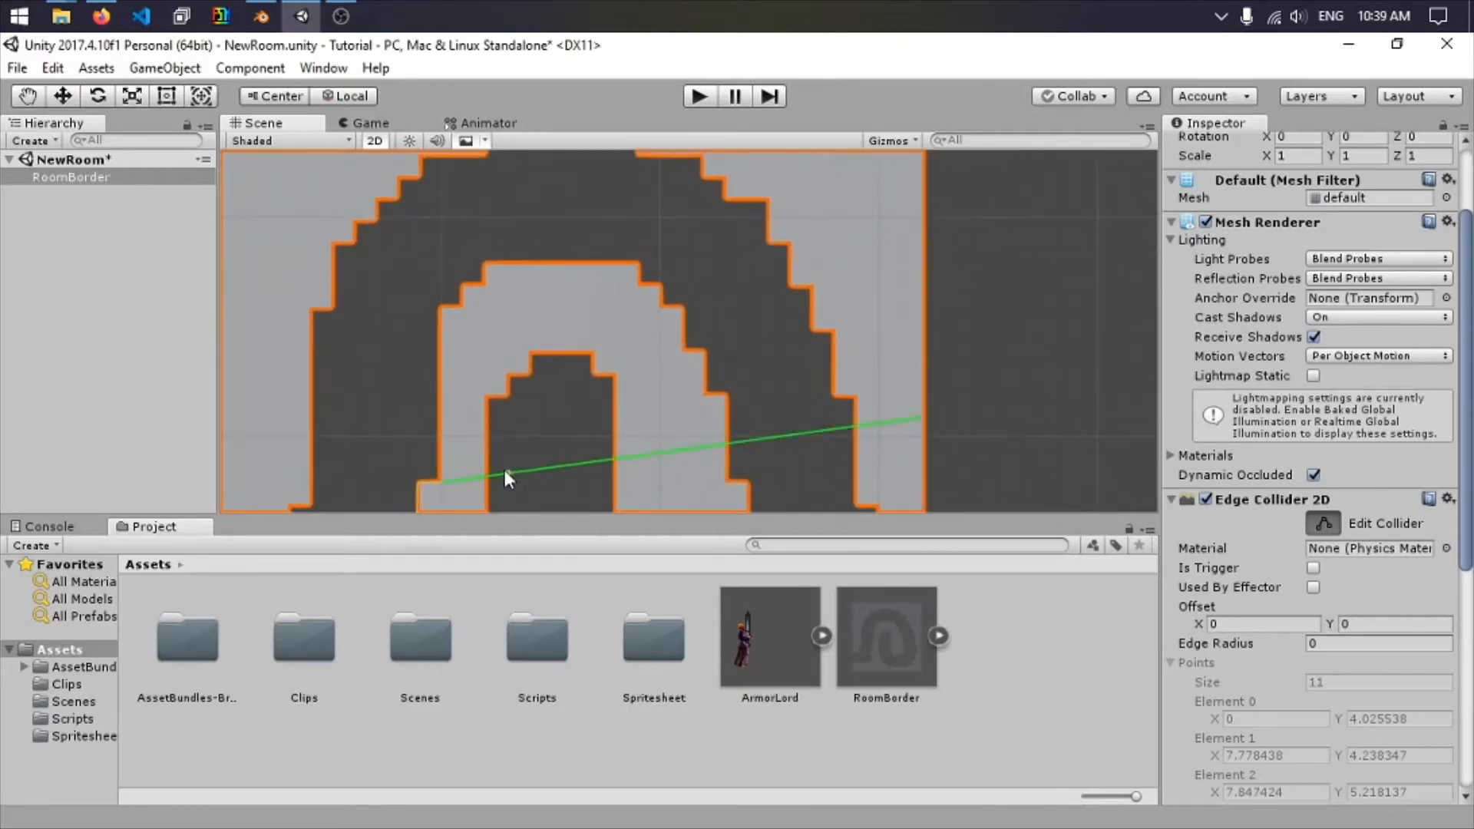
pyautogui.moveTo(504, 473); pyautogui.dragTo(443, 307)
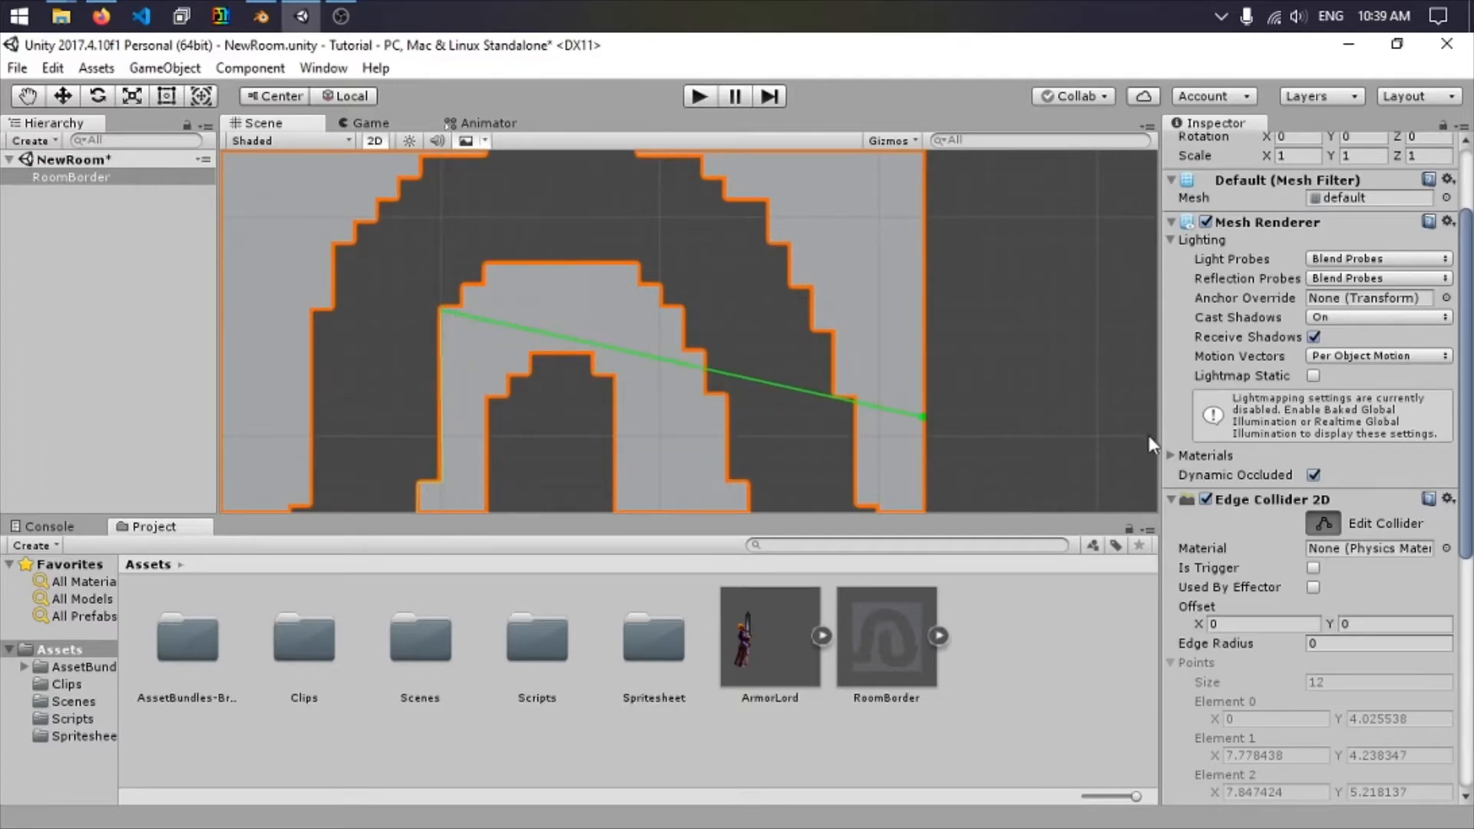
pyautogui.moveTo(920, 417); pyautogui.dragTo(404, 329)
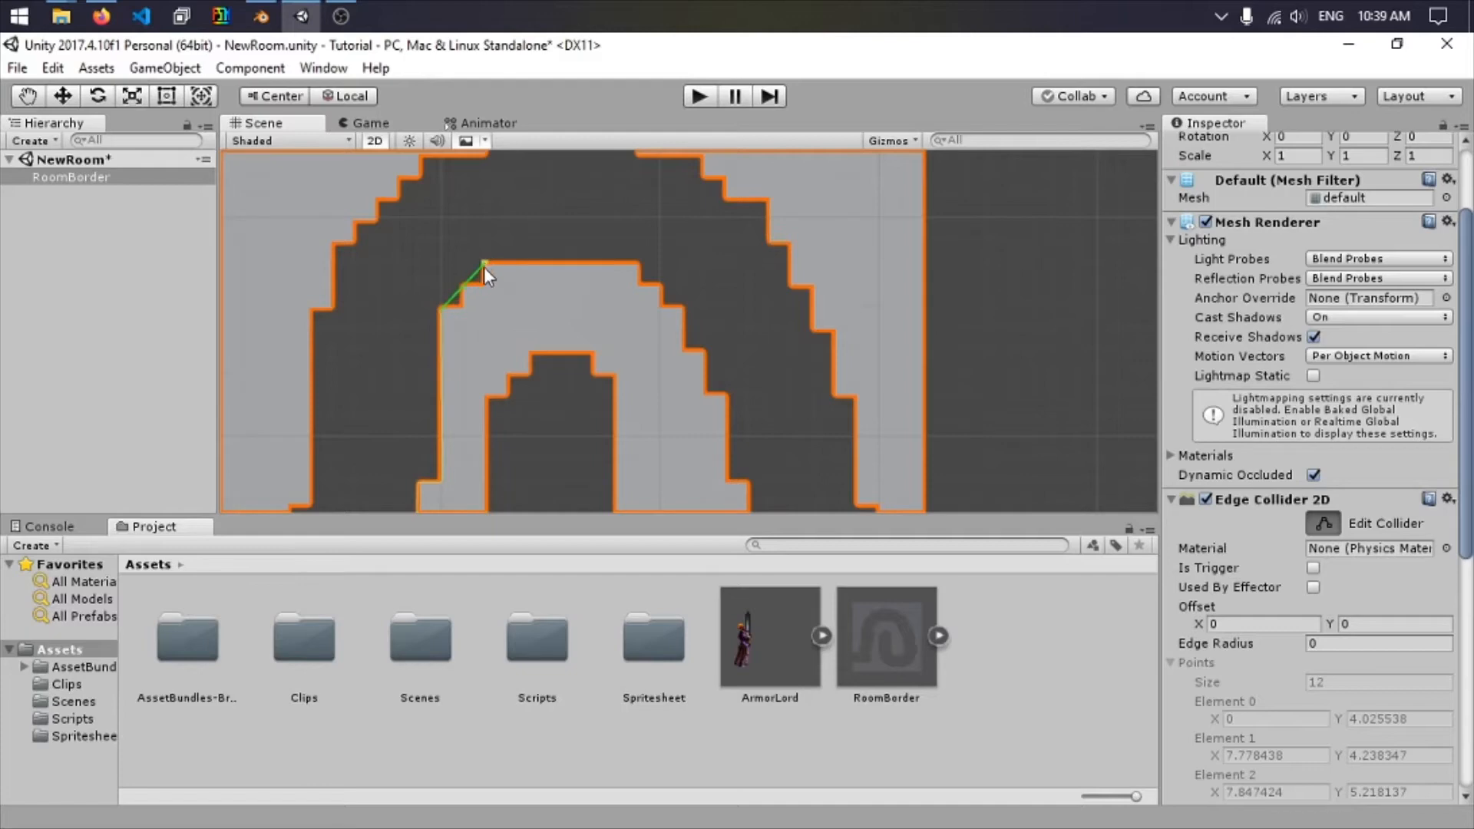
pyautogui.moveTo(484, 266); pyautogui.dragTo(459, 307)
pyautogui.click(1321, 523)
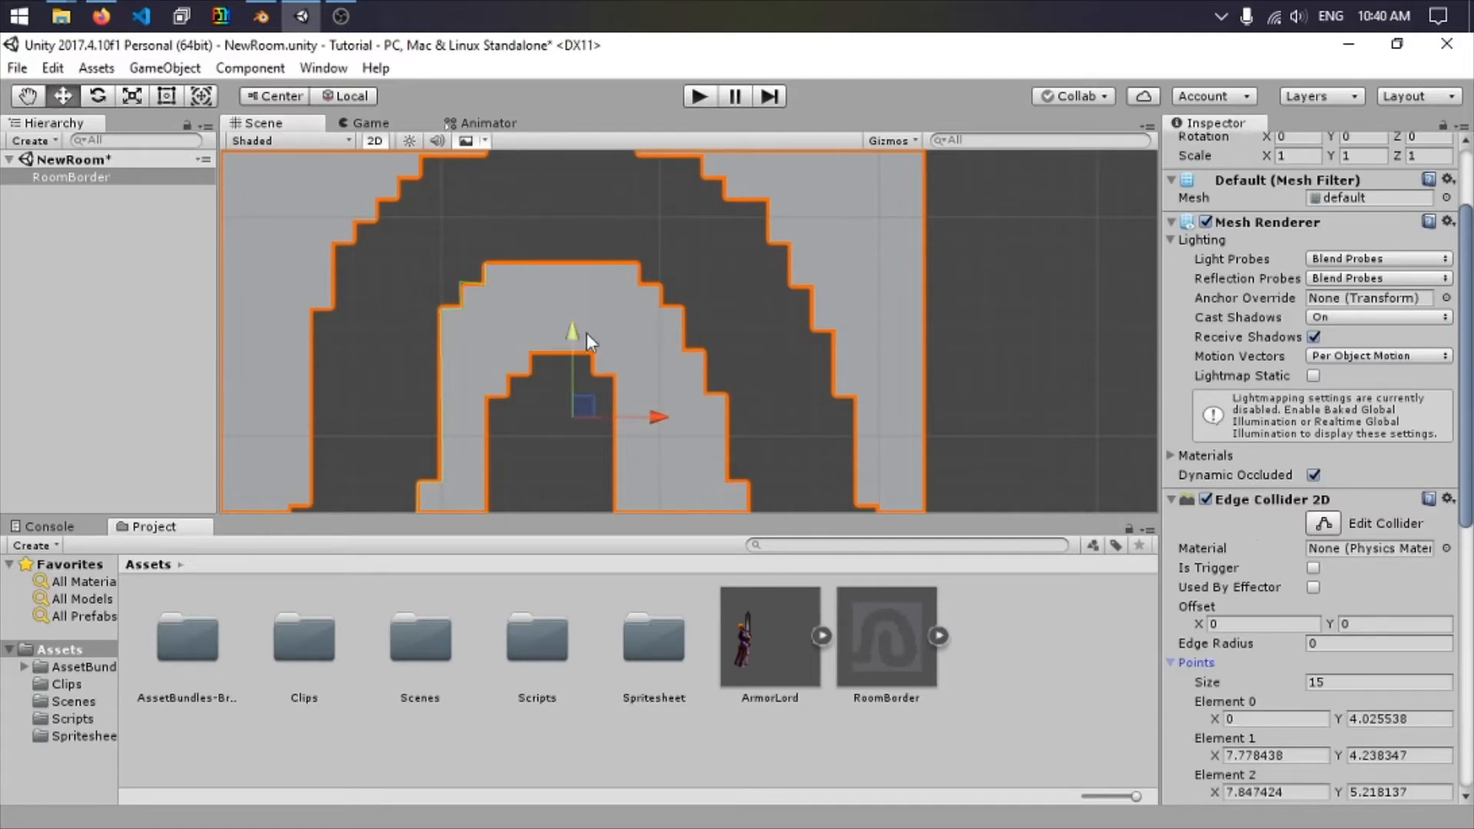
# Round the first edge collider points, setting Element 0's Y to 4 and Element 1 to X 8, Y 4.
pyautogui.scroll(-5, 1336, 572)
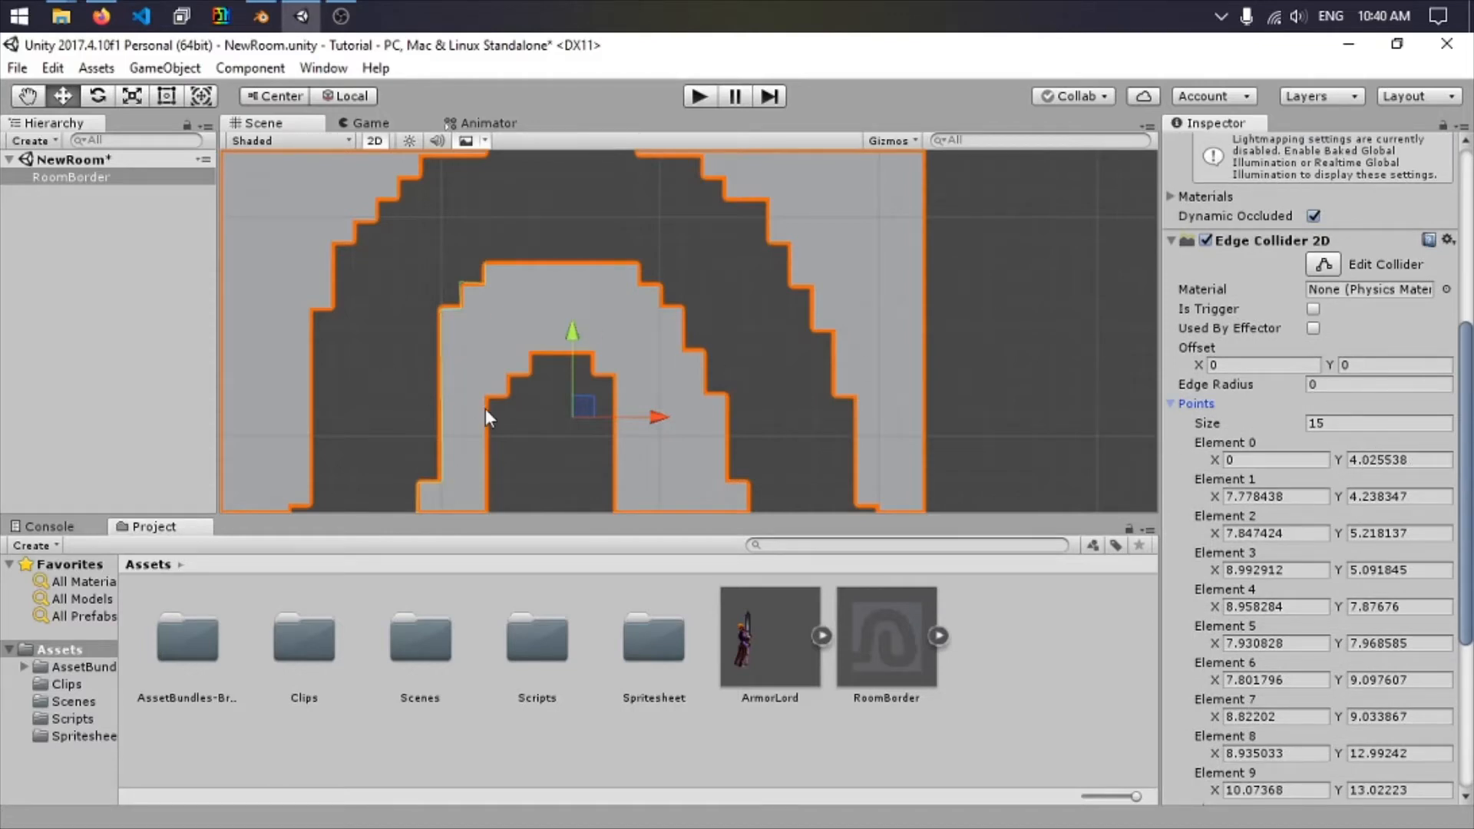
pyautogui.moveTo(485, 408); pyautogui.dragTo(496, 255, button='middle')
pyautogui.moveTo(482, 399); pyautogui.dragTo(527, 312, button='middle')
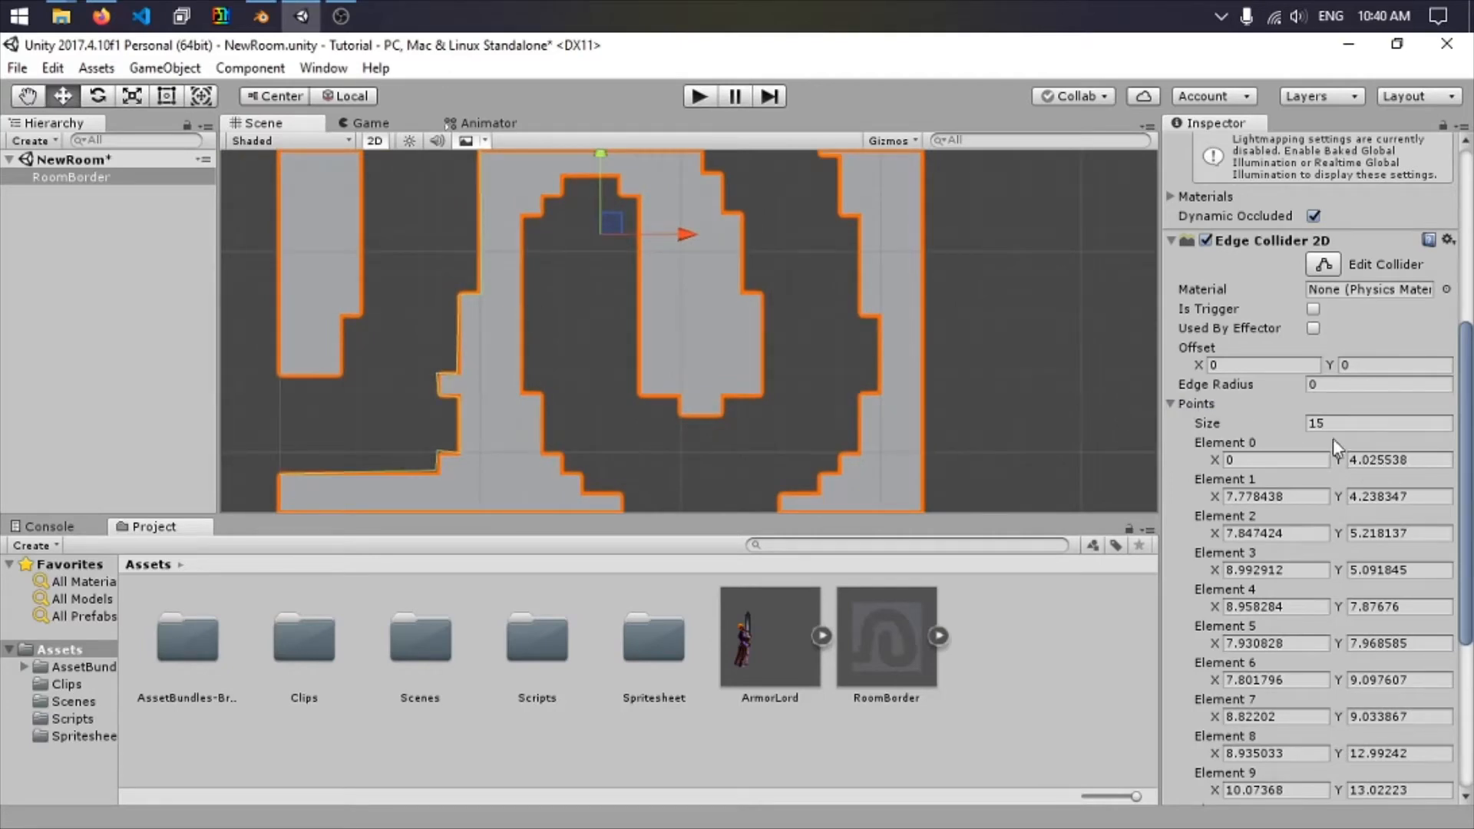
pyautogui.click(1369, 463)
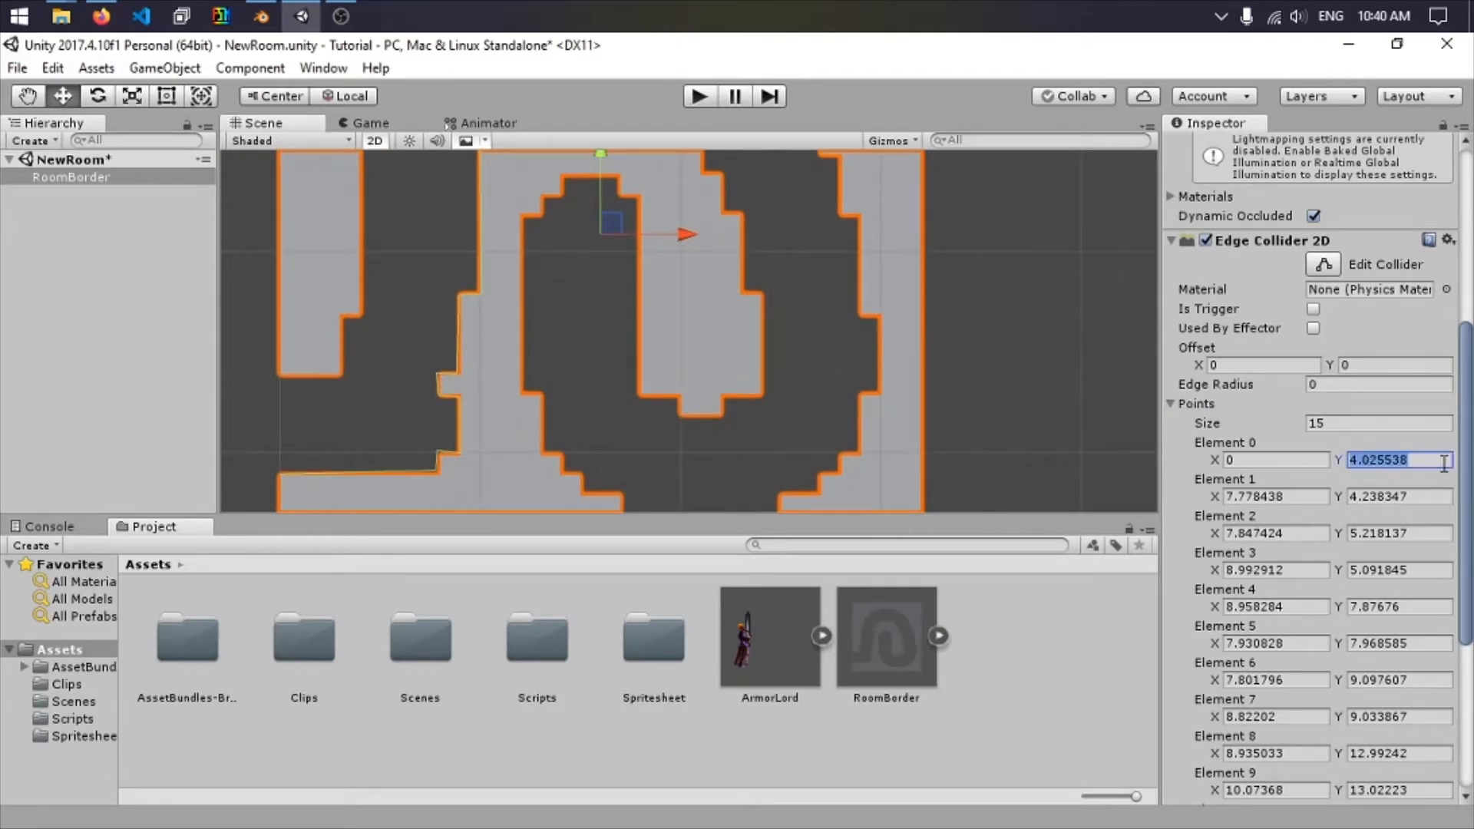
pyautogui.write('4')
pyautogui.click(1278, 496)
pyautogui.write('8')
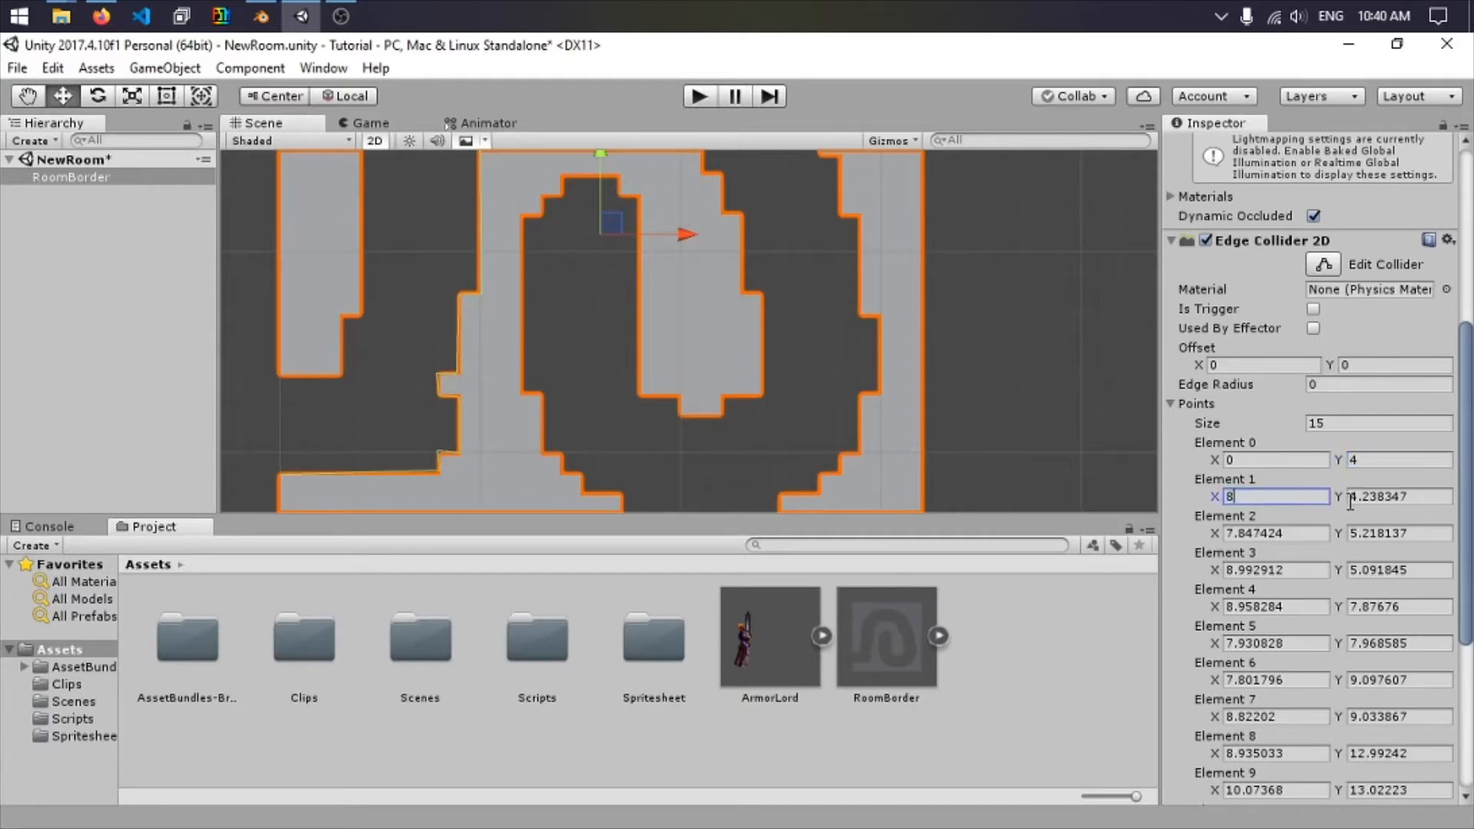
pyautogui.click(1405, 499)
pyautogui.write('4')
# Set collider point Element 2 to X 8, Y 5 and Element 3 to X 9, Y 5.
pyautogui.click(1264, 530)
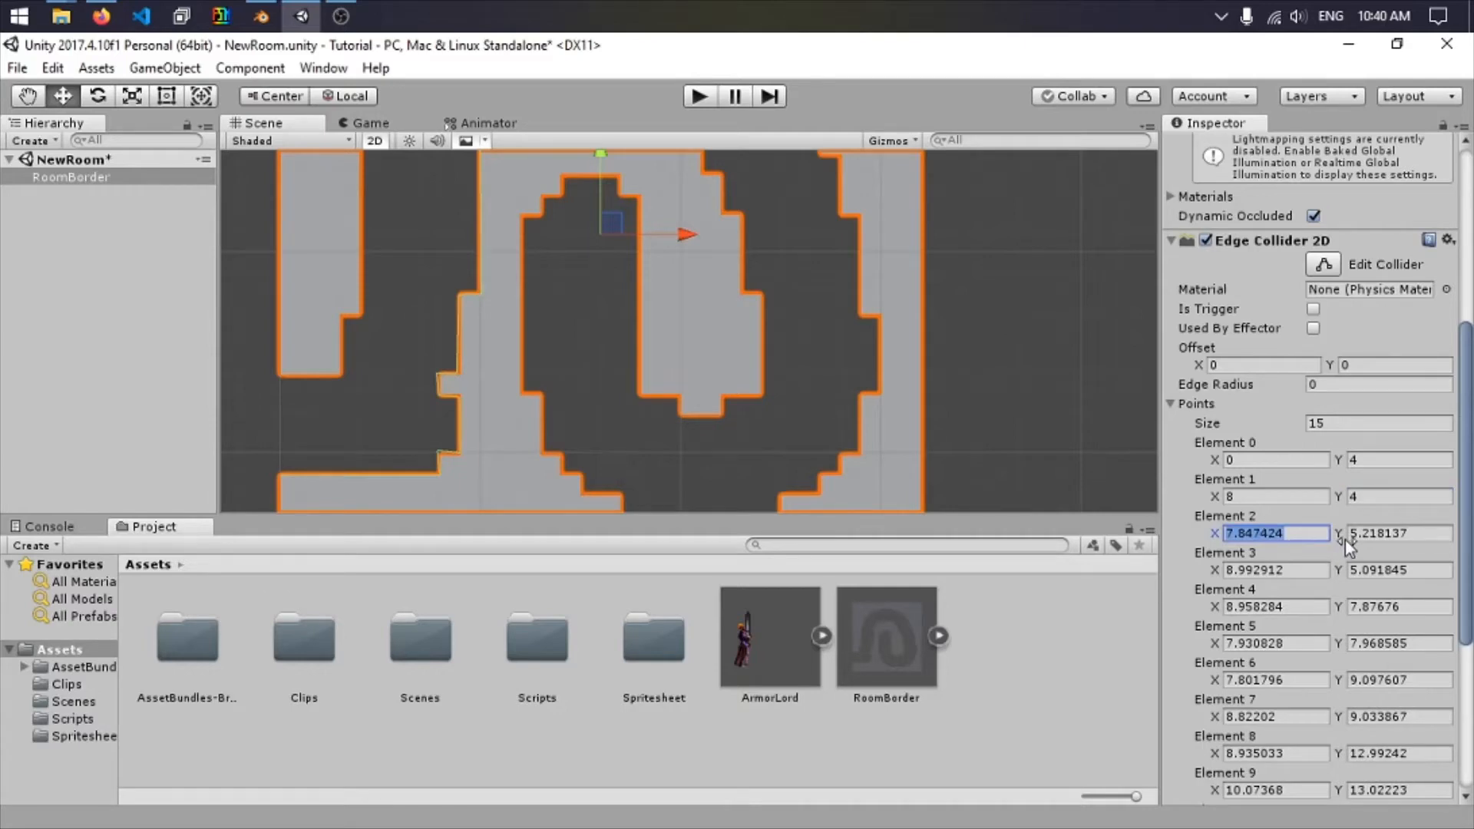
pyautogui.write('8')
pyautogui.click(1402, 531)
pyautogui.write('5')
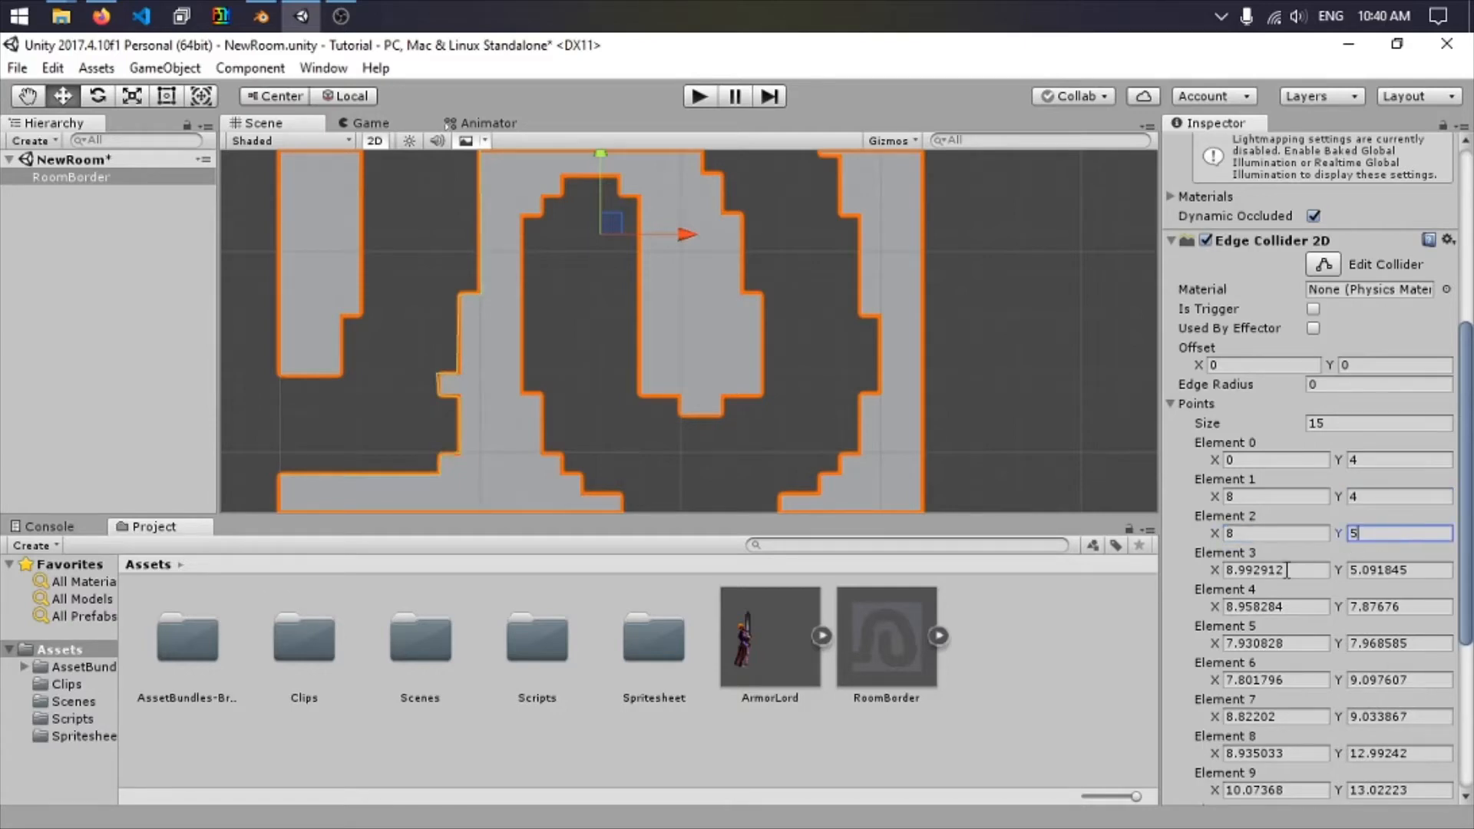
pyautogui.click(1281, 570)
pyautogui.write('9')
pyautogui.doubleClick(1382, 572)
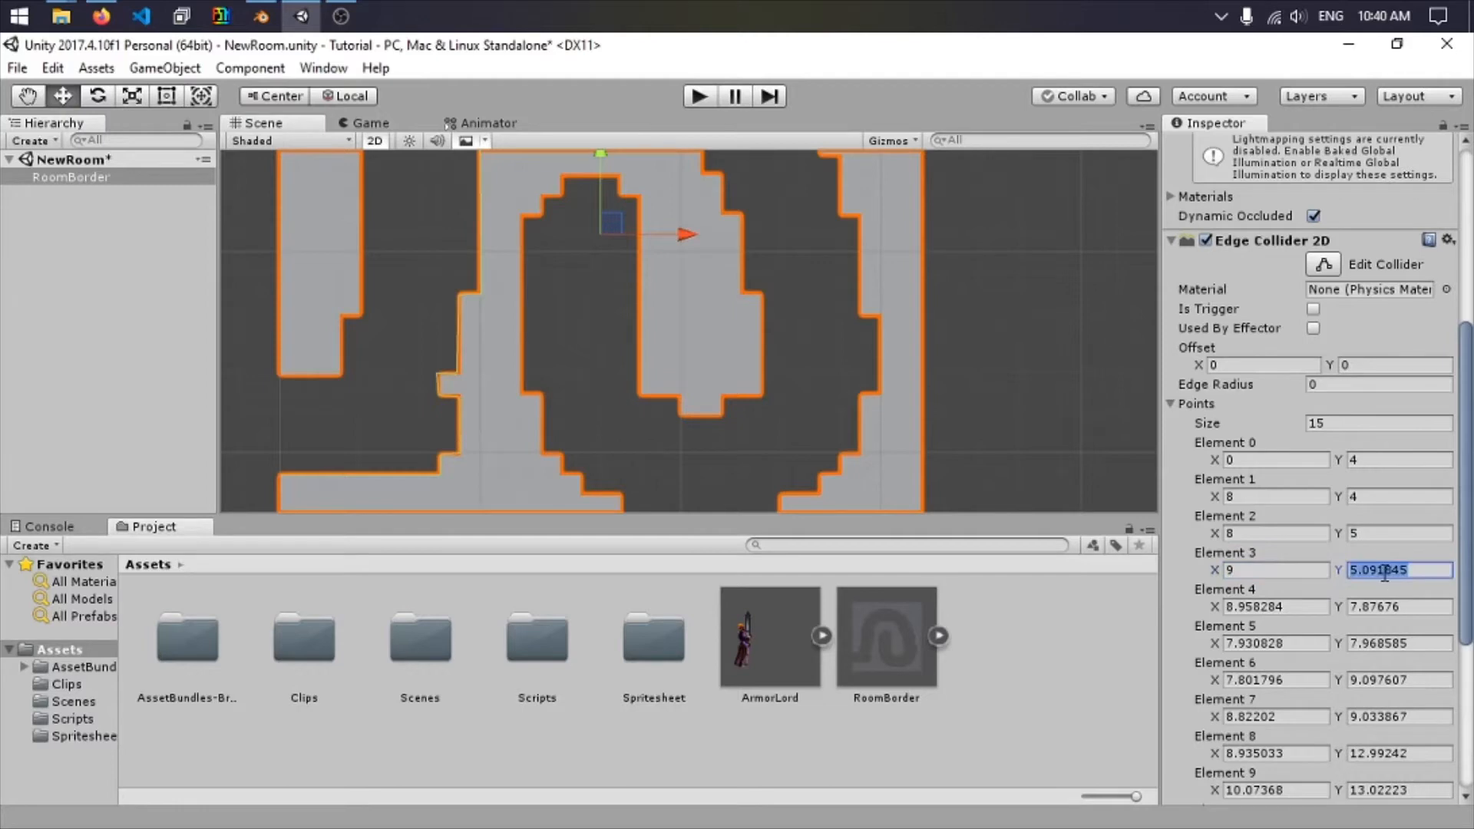
pyautogui.write('5')
# Set collider point Element 4 to X 9, Y 8 and Element 5 to X 8, Y 8.
pyautogui.click(1277, 607)
pyautogui.write('9')
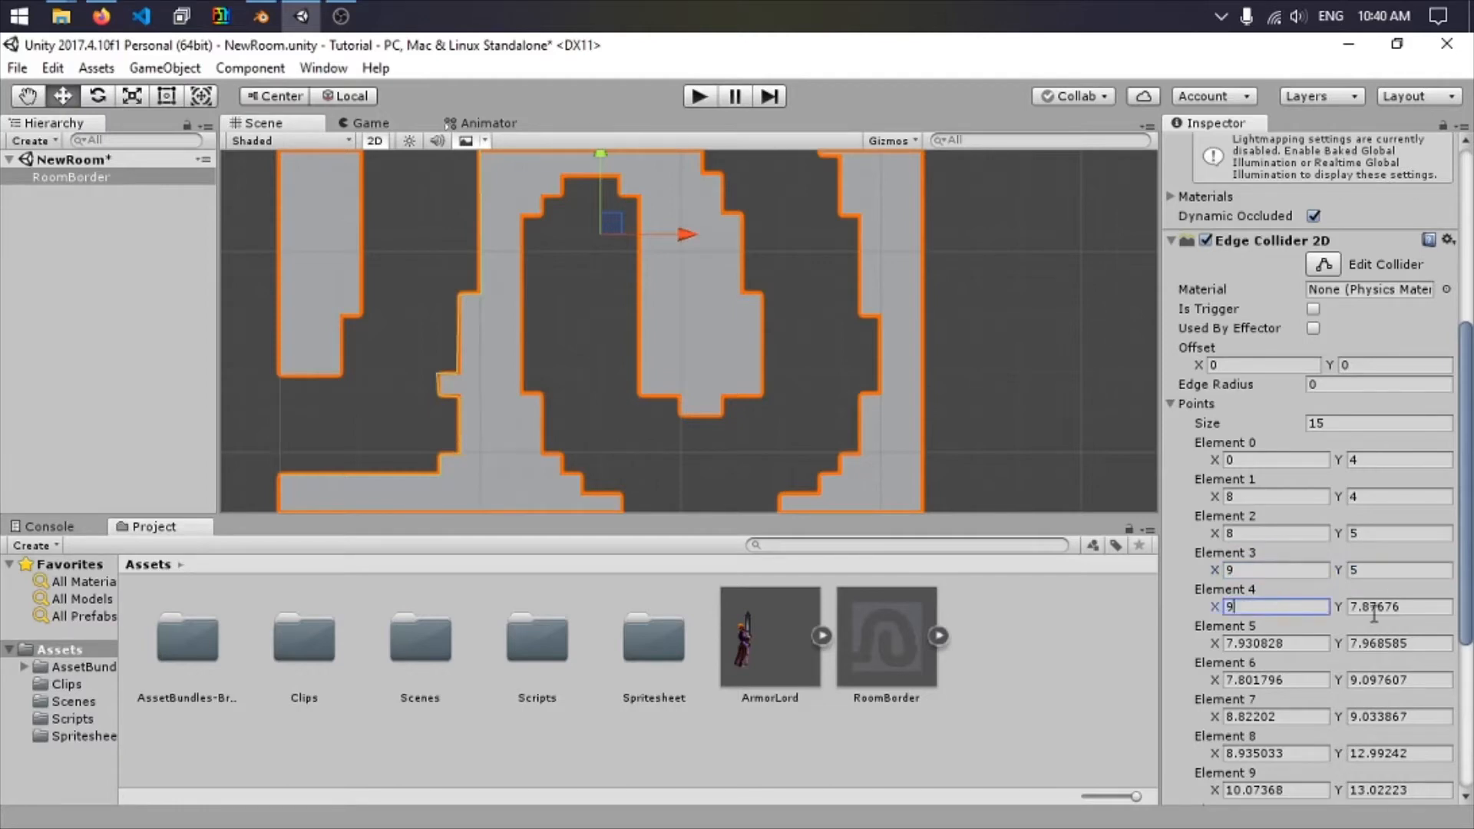
pyautogui.click(1402, 605)
pyautogui.write('8')
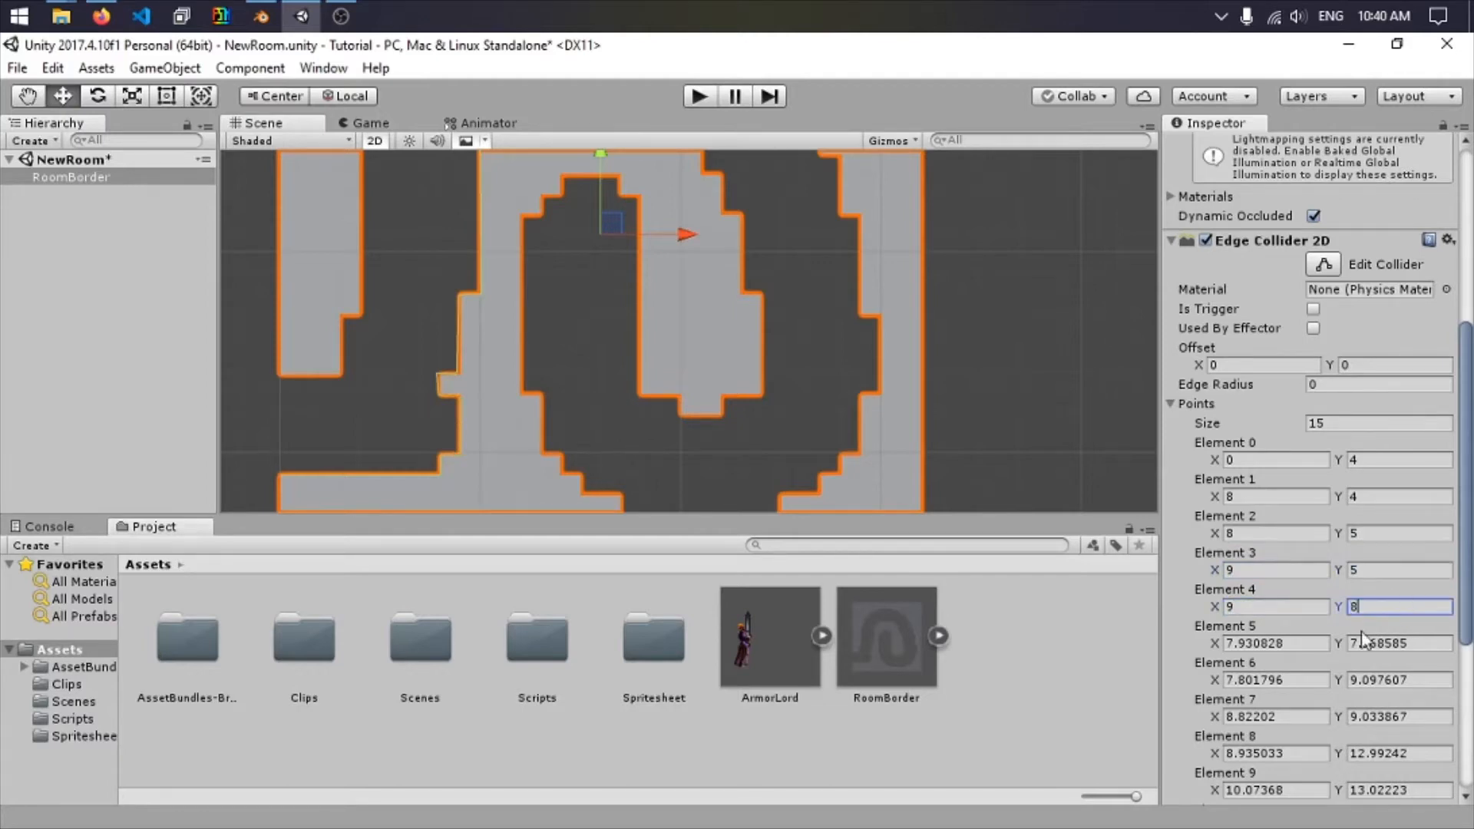
pyautogui.click(1286, 641)
pyautogui.write('8')
pyautogui.click(1412, 641)
pyautogui.doubleClick(1413, 642)
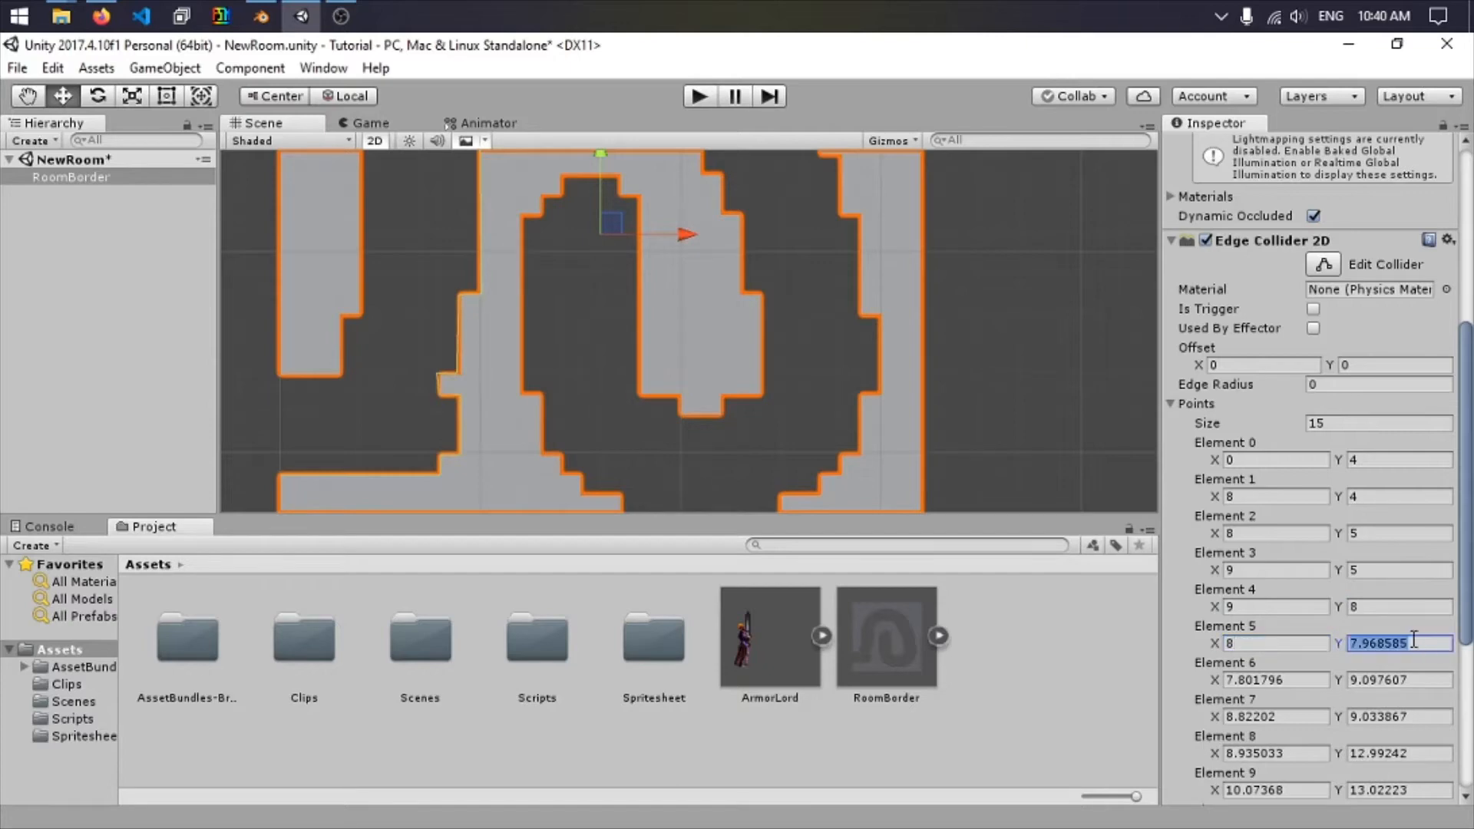
pyautogui.write('8')
# Set collider point Element 6 to X 8, Y 9 and Element 7 to X 9, Y 9.
pyautogui.click(1263, 674)
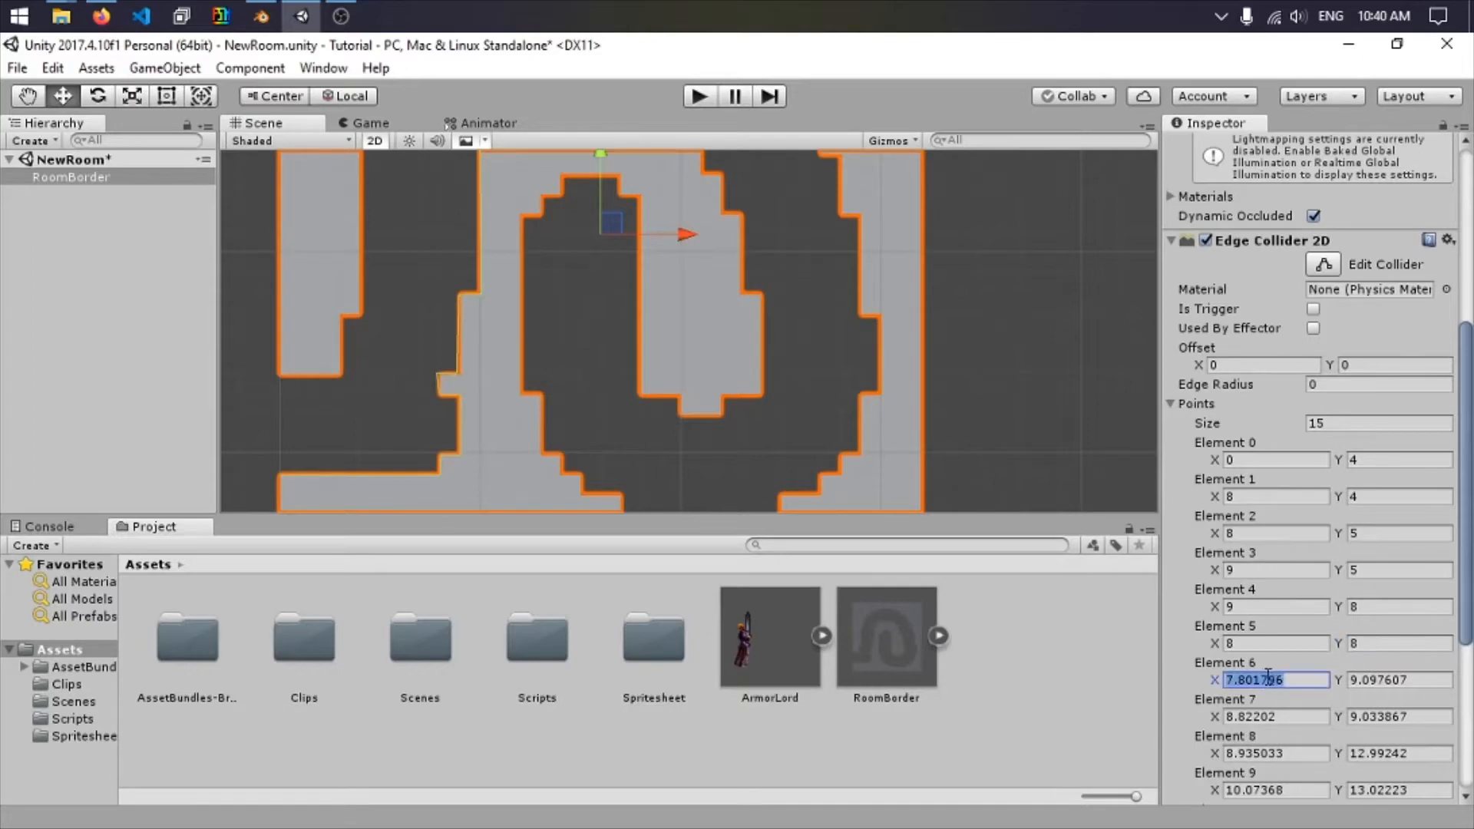
pyautogui.write('8')
pyautogui.click(1396, 680)
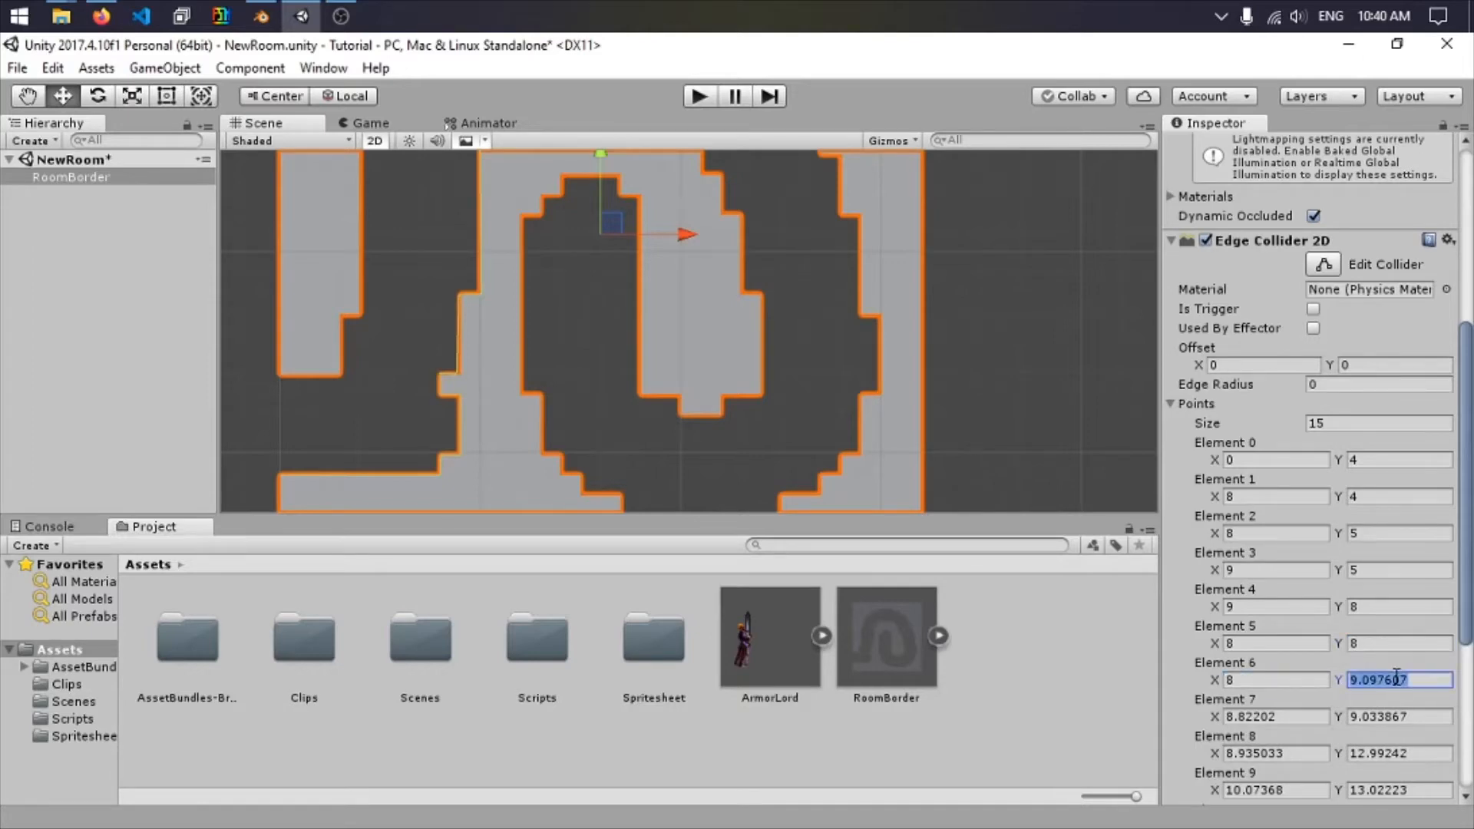
pyautogui.write('9')
pyautogui.click(1286, 716)
pyautogui.write('9')
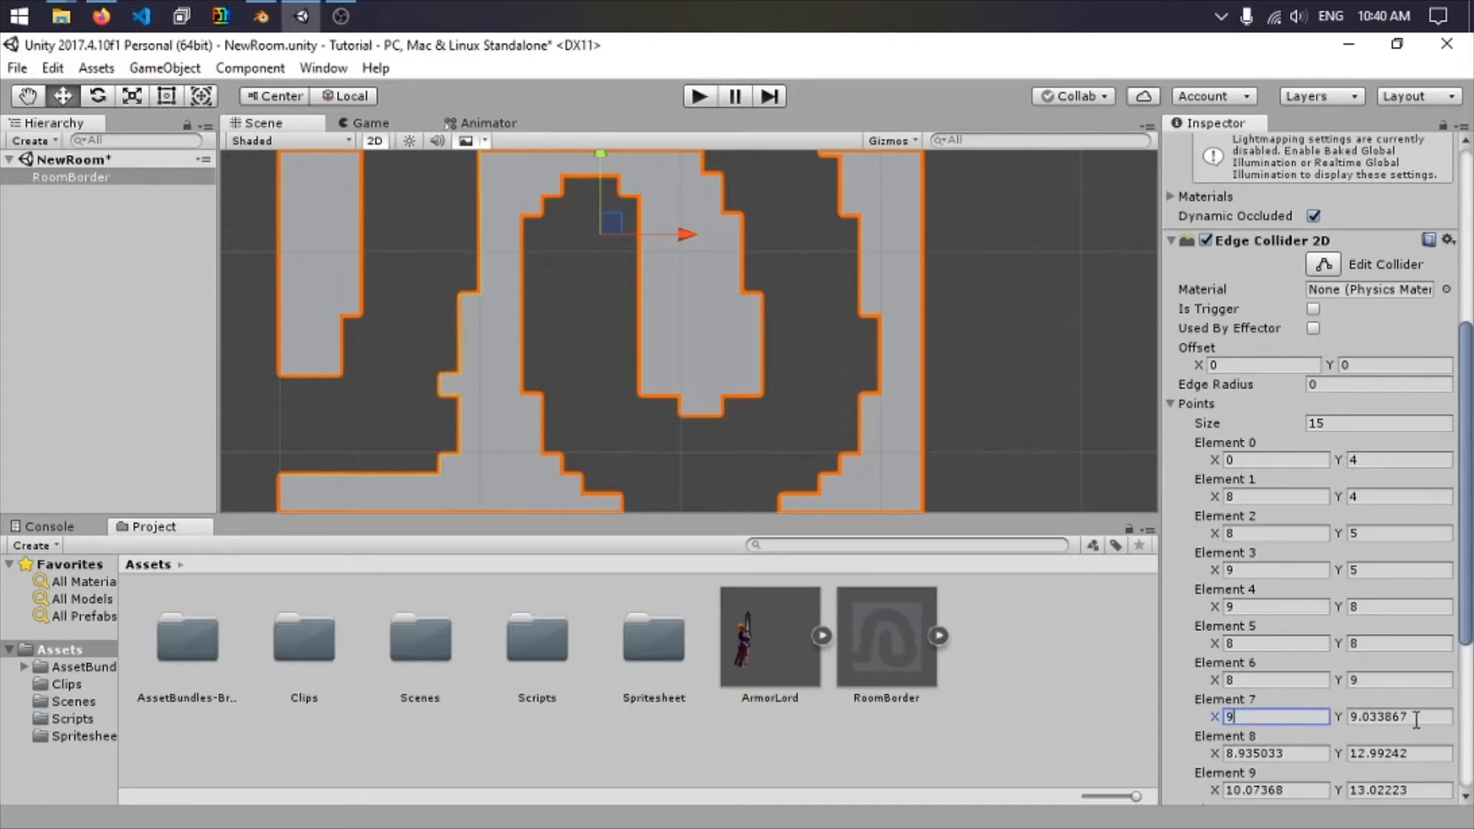
pyautogui.click(1405, 718)
pyautogui.write('9')
# Set collider point Element 8 to X 9, Y 13 and Element 9 to X 10, Y 13.
pyautogui.click(1294, 749)
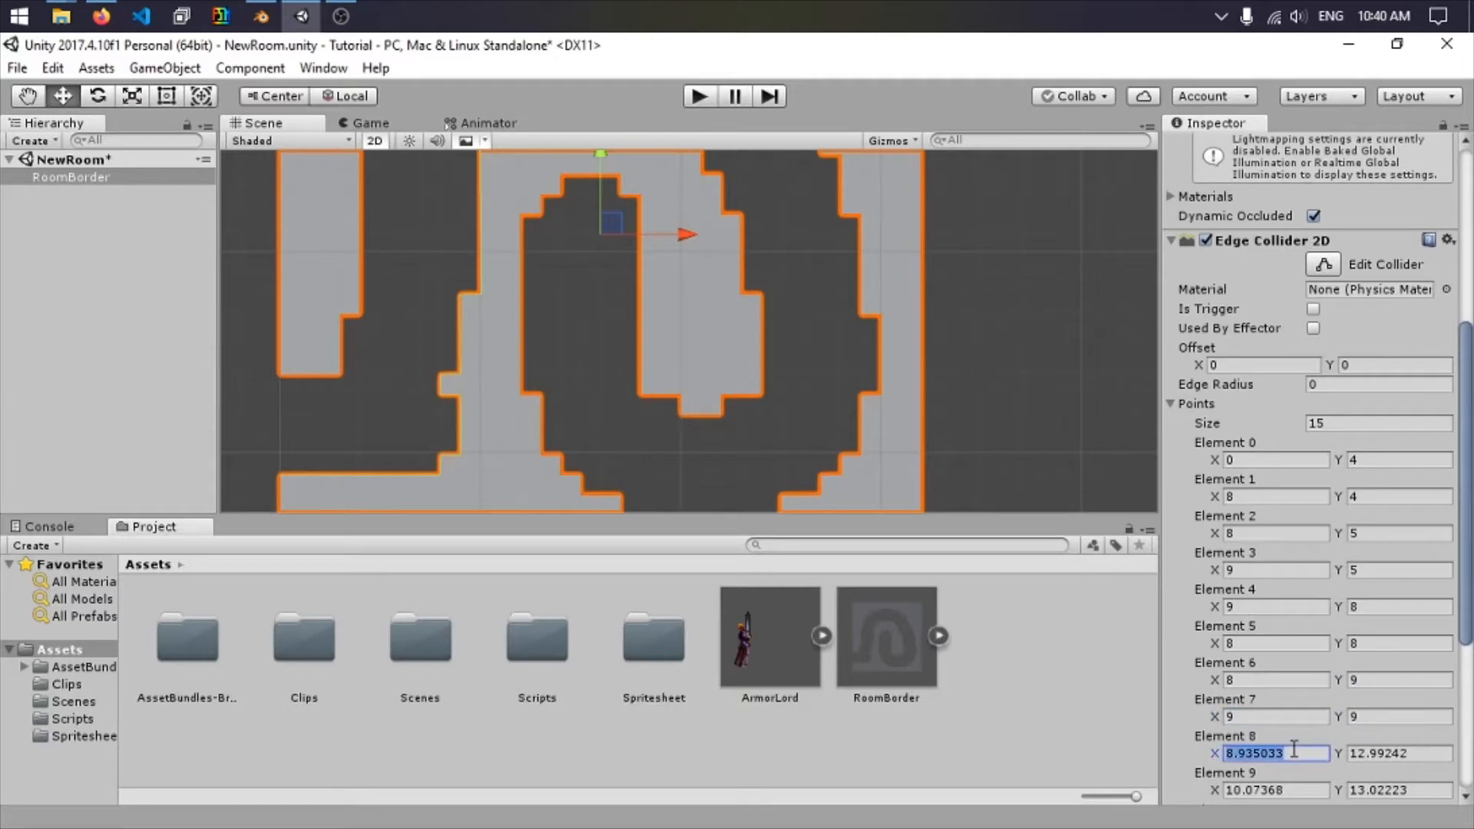
pyautogui.write('9')
pyautogui.click(1412, 753)
pyautogui.write('13')
pyautogui.click(1282, 790)
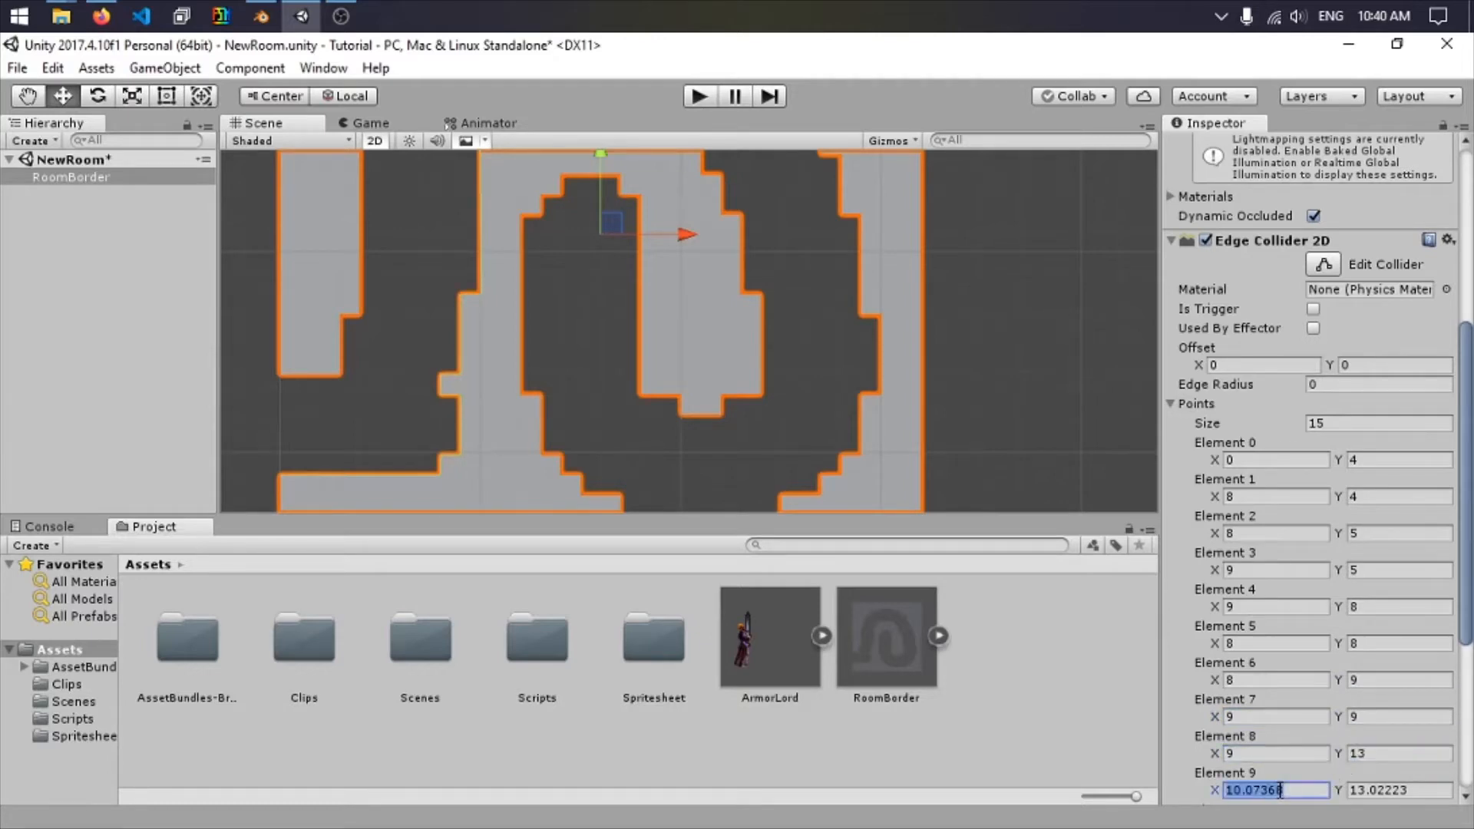
pyautogui.write('10')
pyautogui.click(1420, 786)
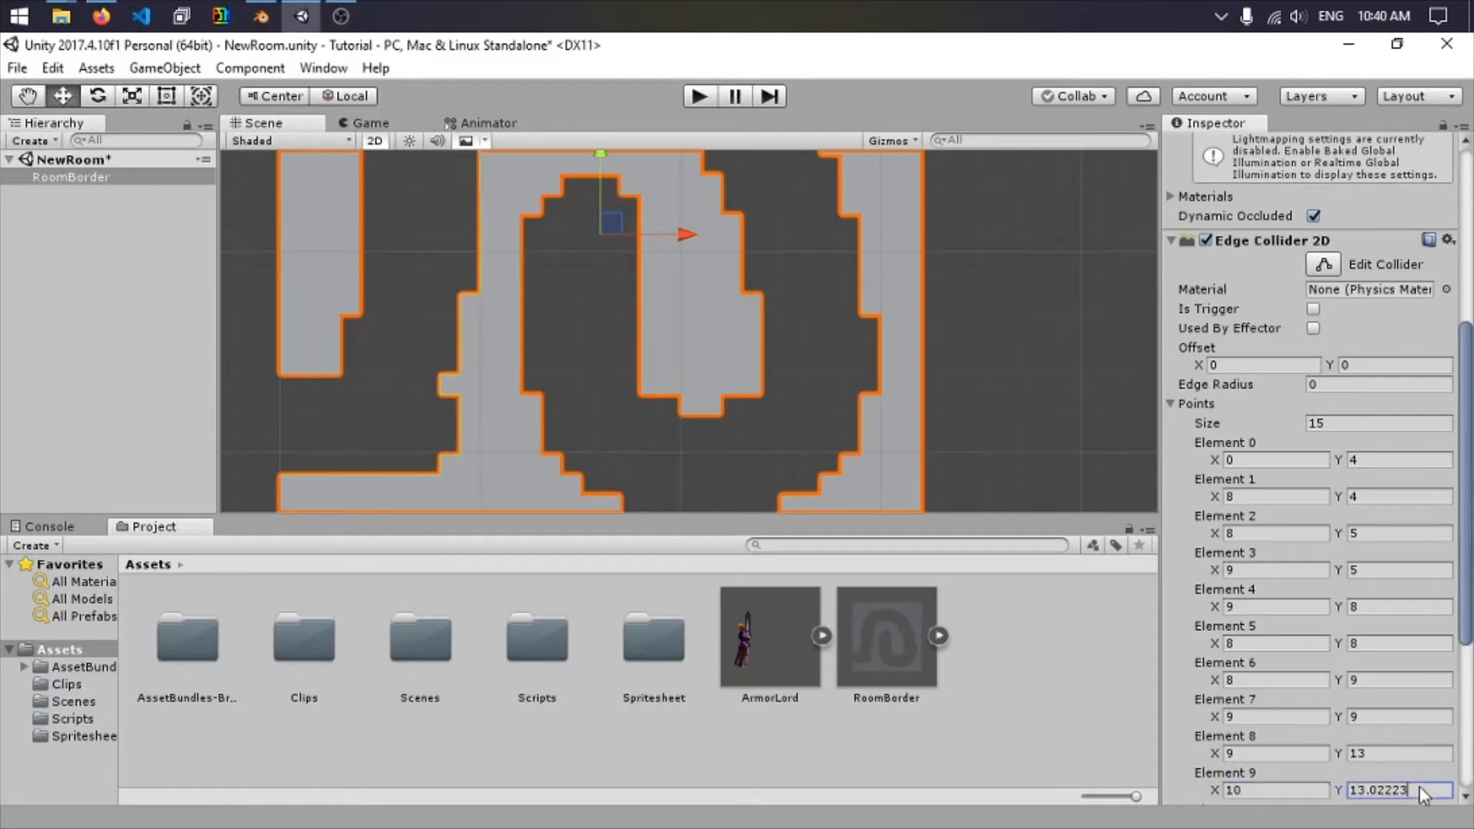
pyautogui.write('13')
# Set collider point Element 10 to X 10, Y 21 and Element 11 to X 11, Y 21.
pyautogui.moveTo(669, 267); pyautogui.dragTo(652, 447, button='middle')
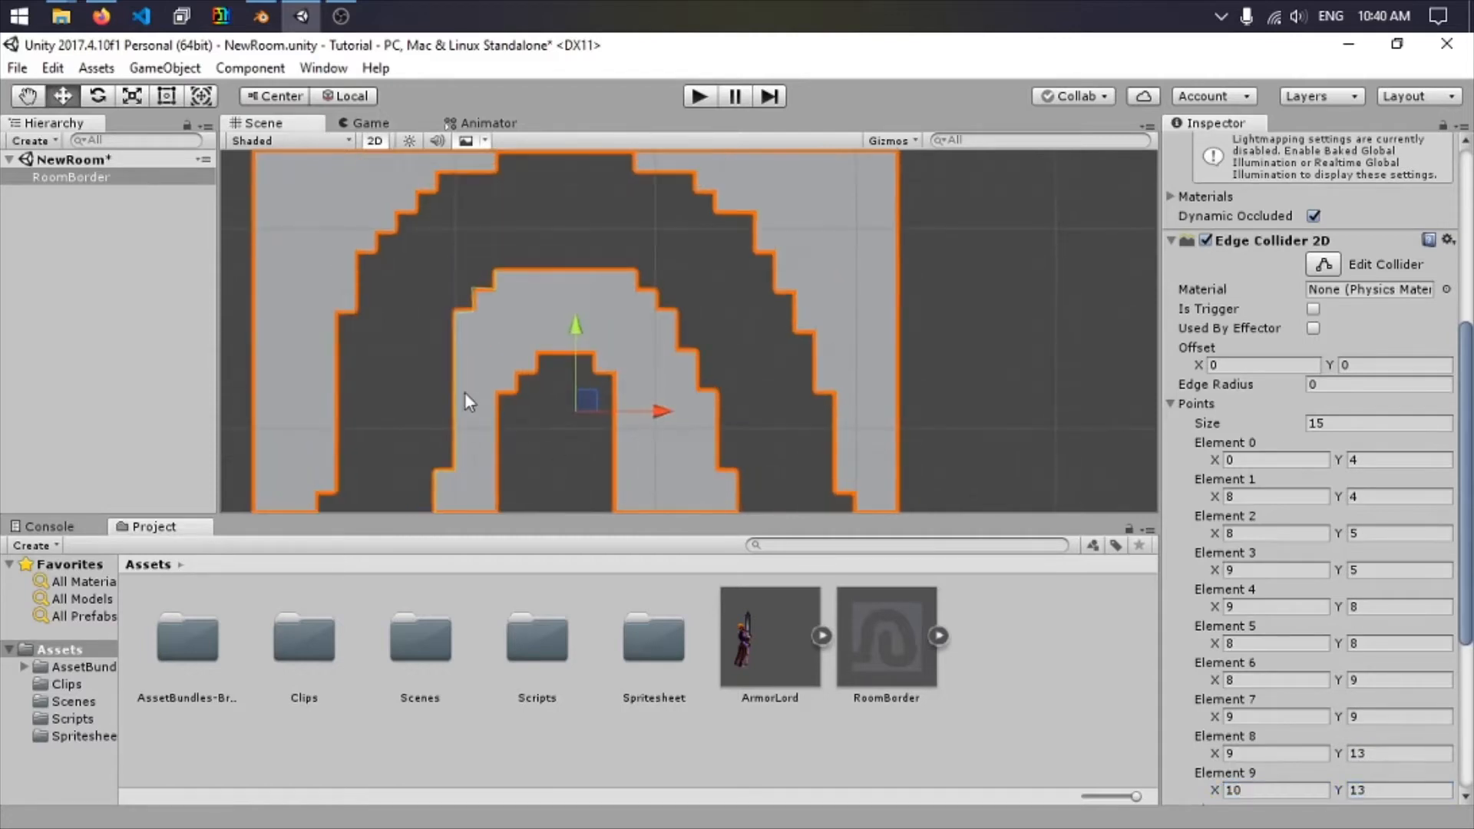
pyautogui.scroll(-5, 1398, 602)
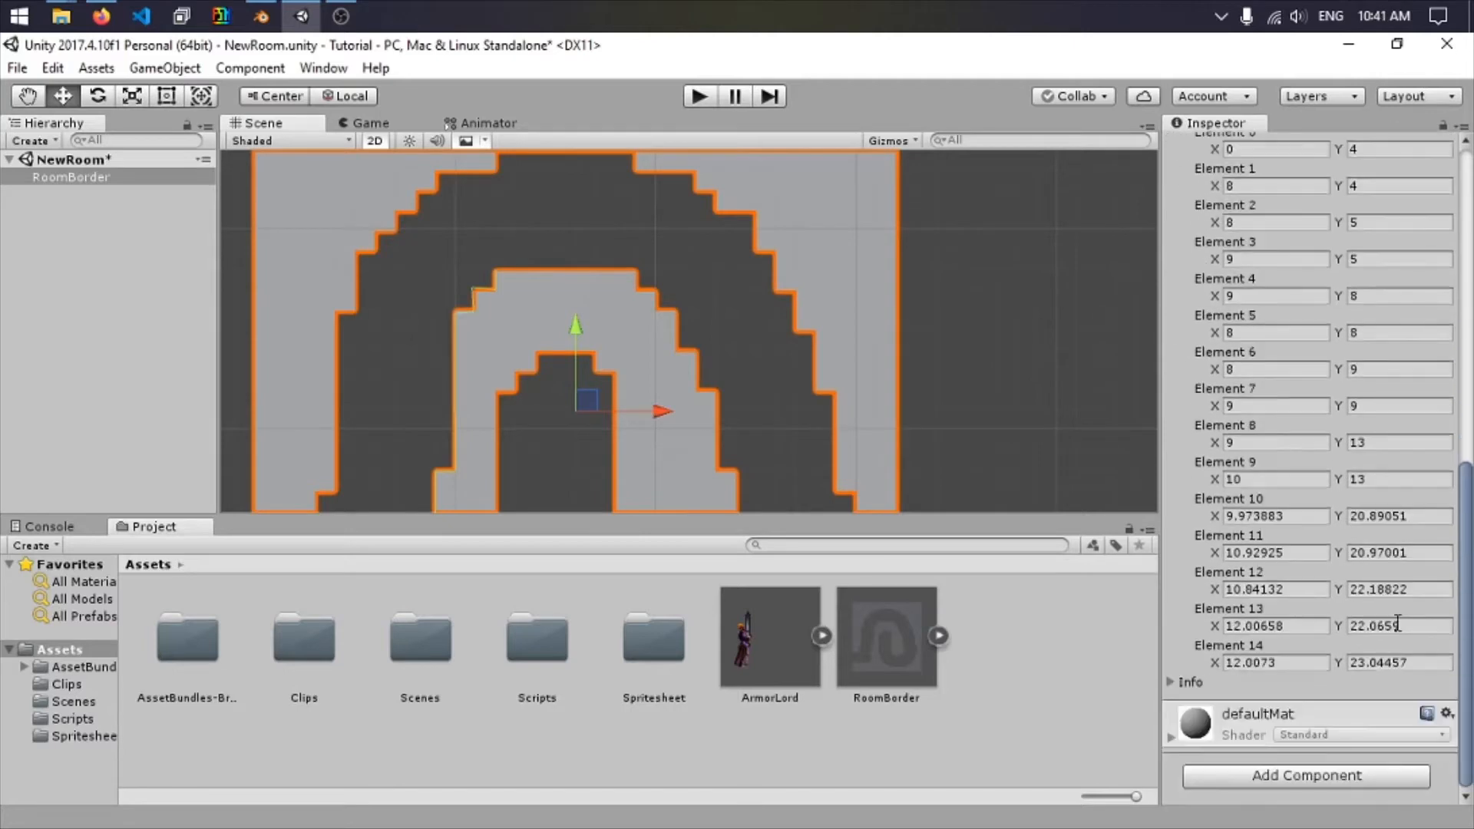
pyautogui.click(1292, 516)
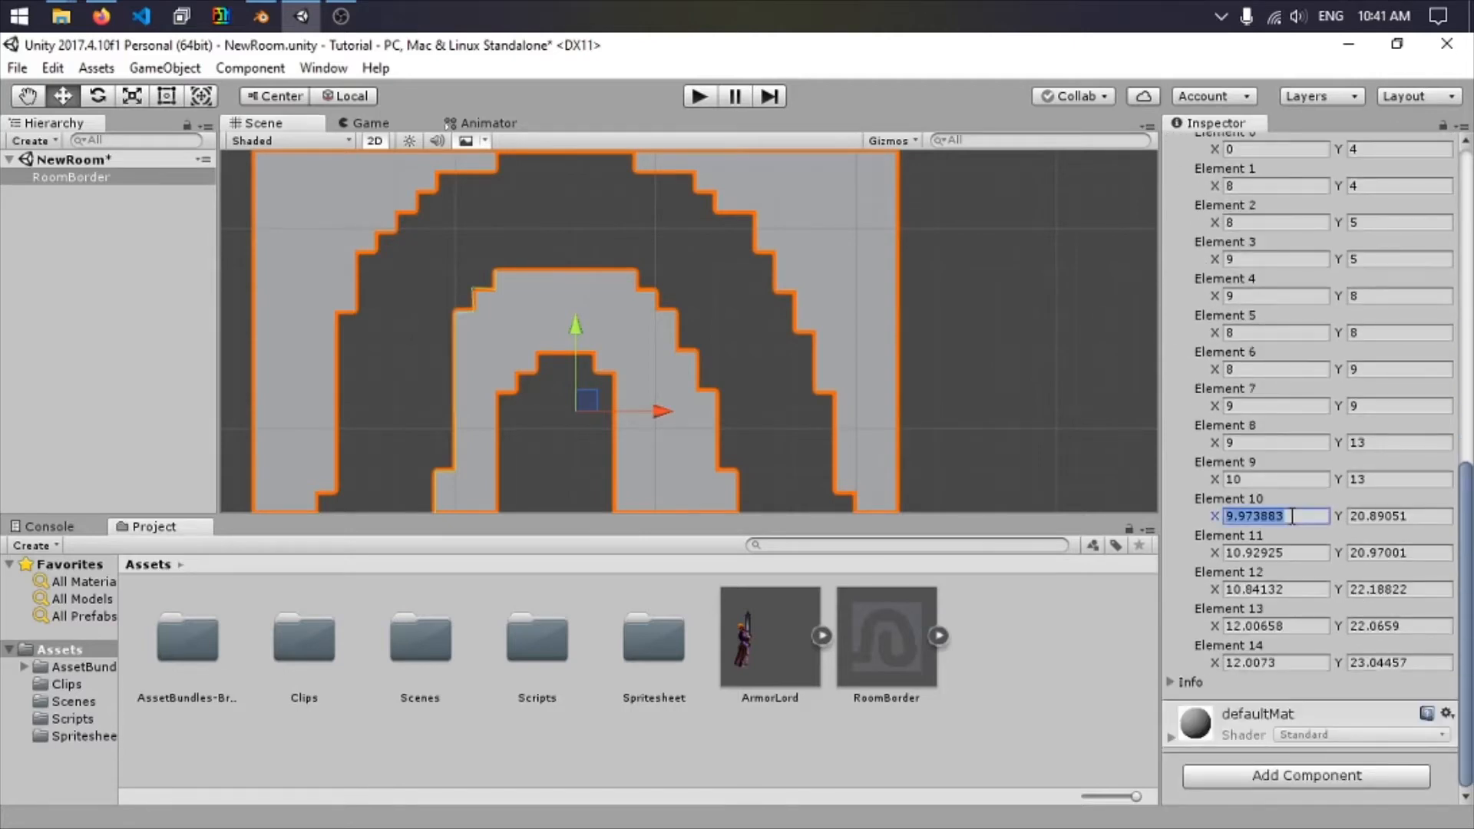
pyautogui.write('10')
pyautogui.press('Tab')
pyautogui.write('21')
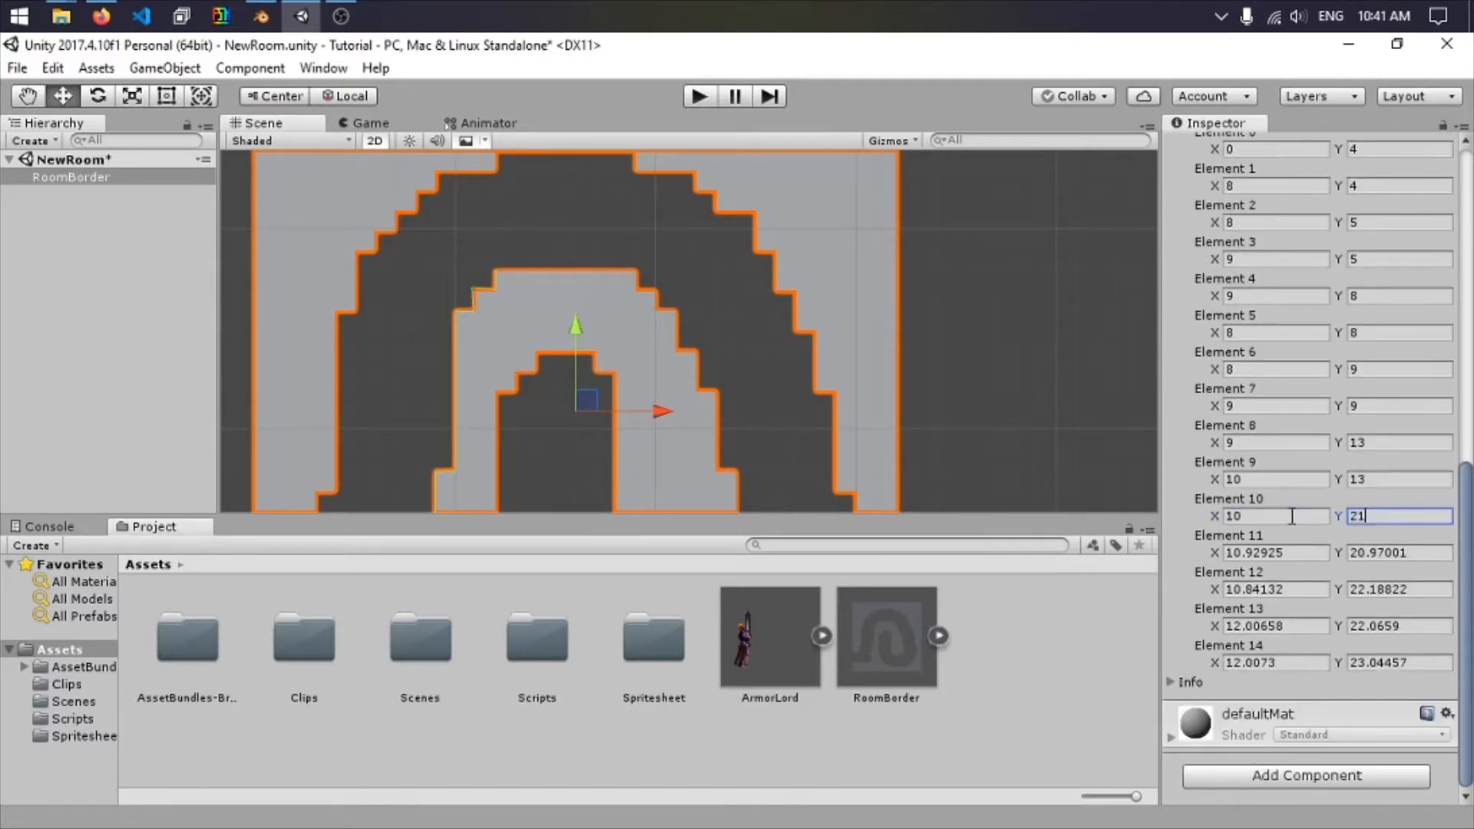
pyautogui.press('Tab')
pyautogui.press('Tab')
pyautogui.write('11')
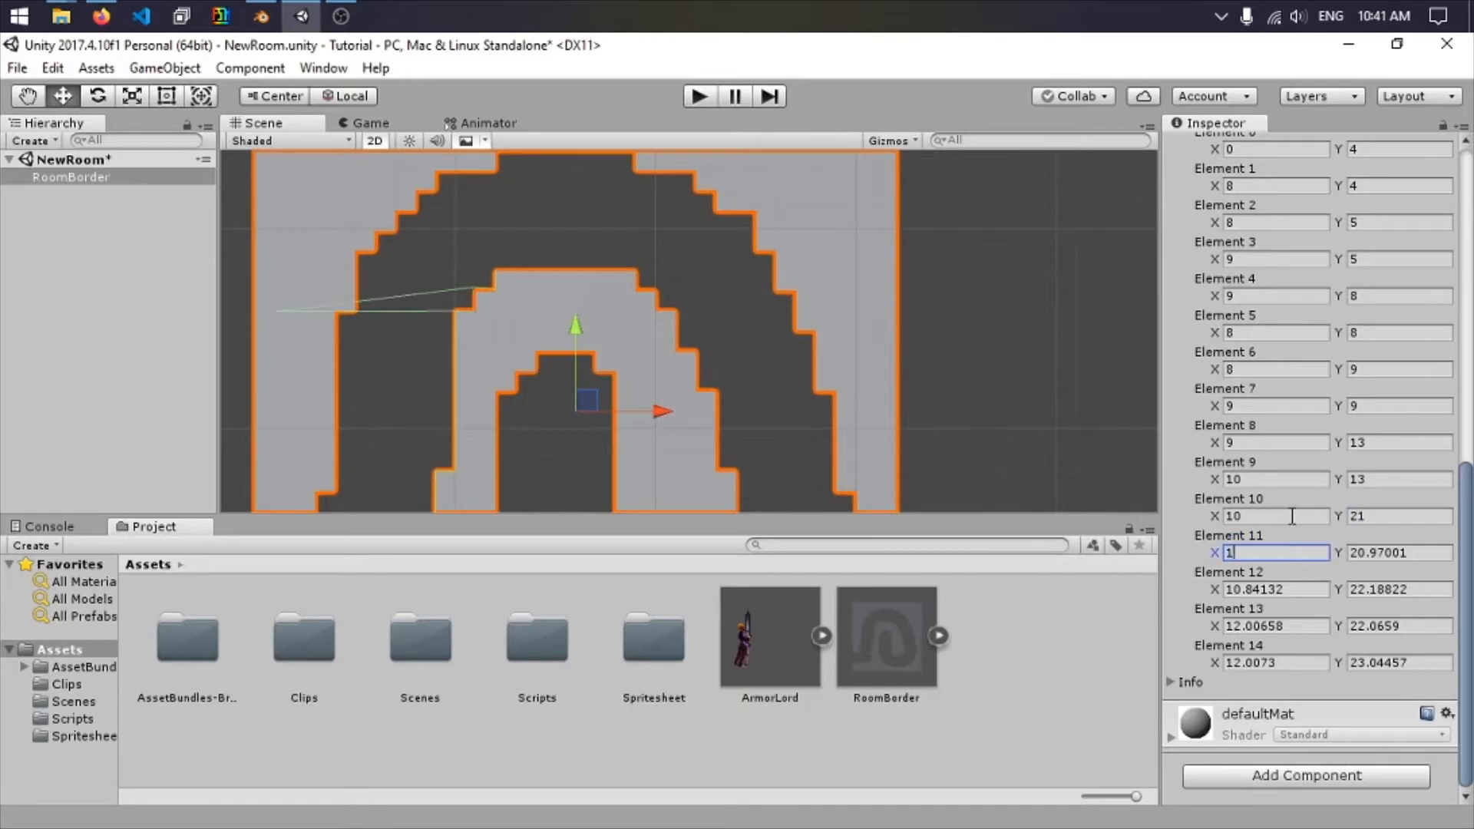
pyautogui.press('Tab')
pyautogui.write('21')
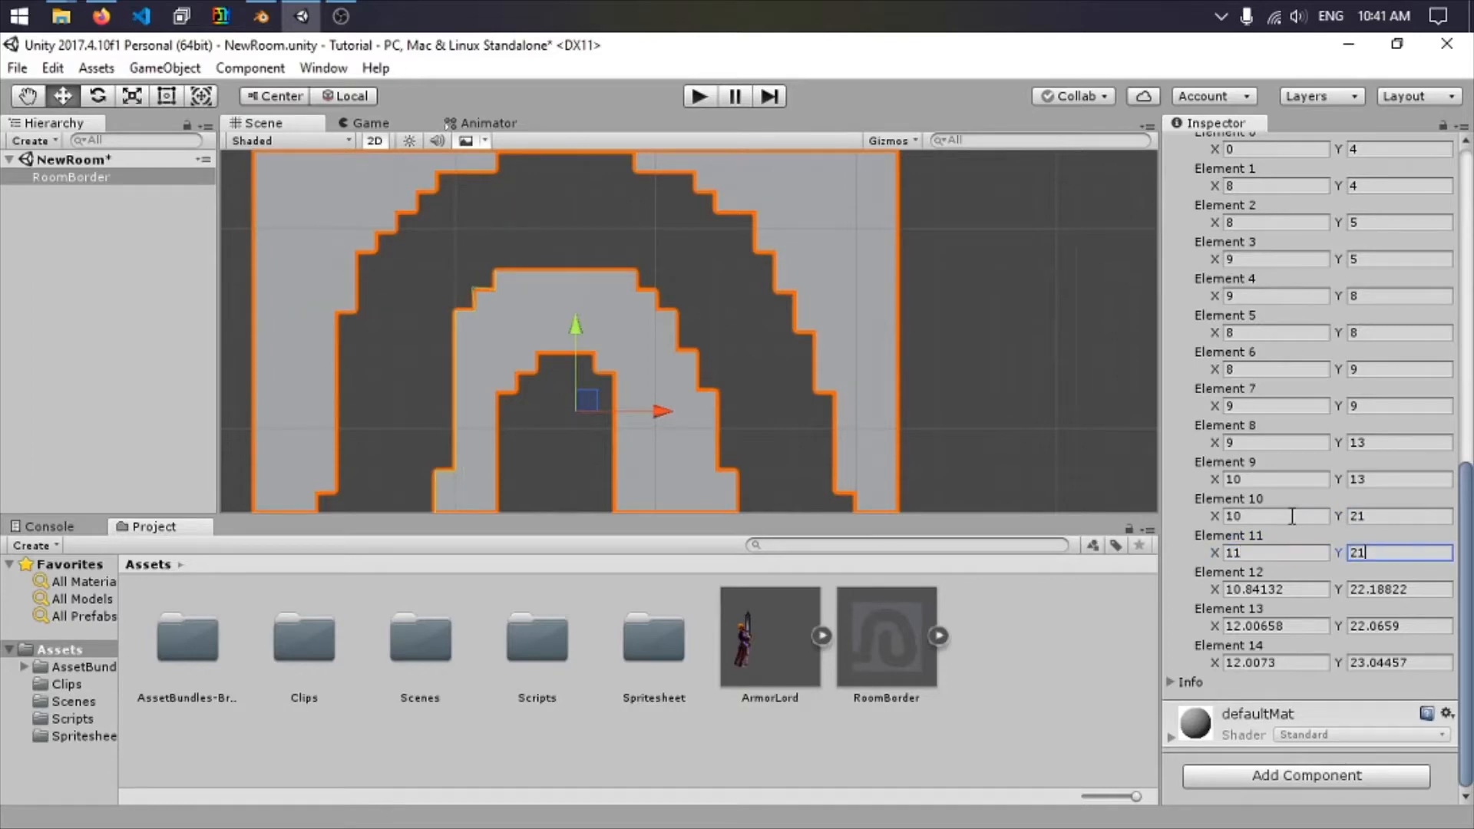
# Set collider point Element 12 to X 11, Y 22 and Element 13 to X 12, Y 22.
pyautogui.press('Tab')
pyautogui.press('Tab')
pyautogui.write('11')
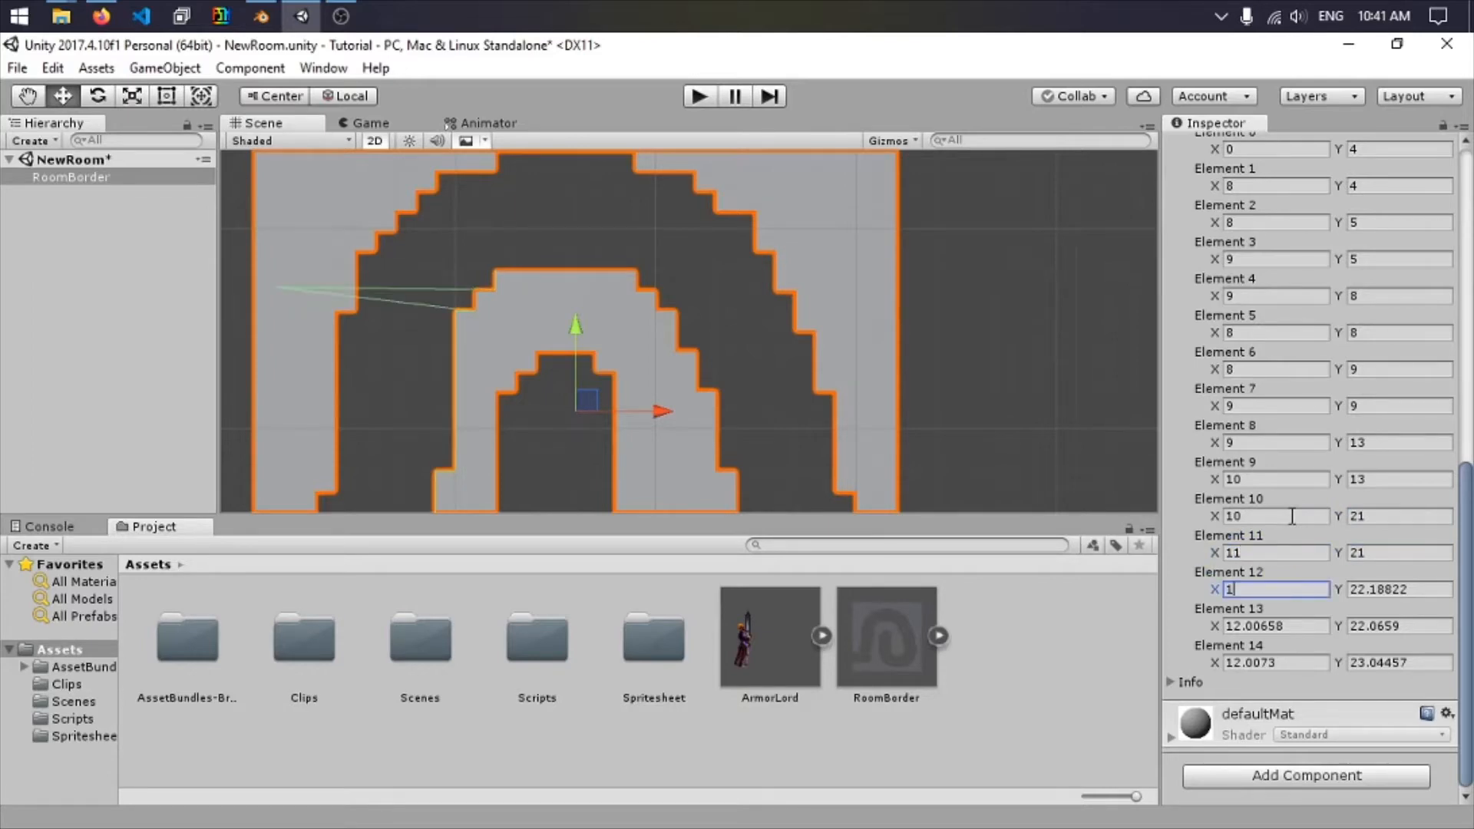
pyautogui.press('Tab')
pyautogui.write('22')
pyautogui.press('Tab')
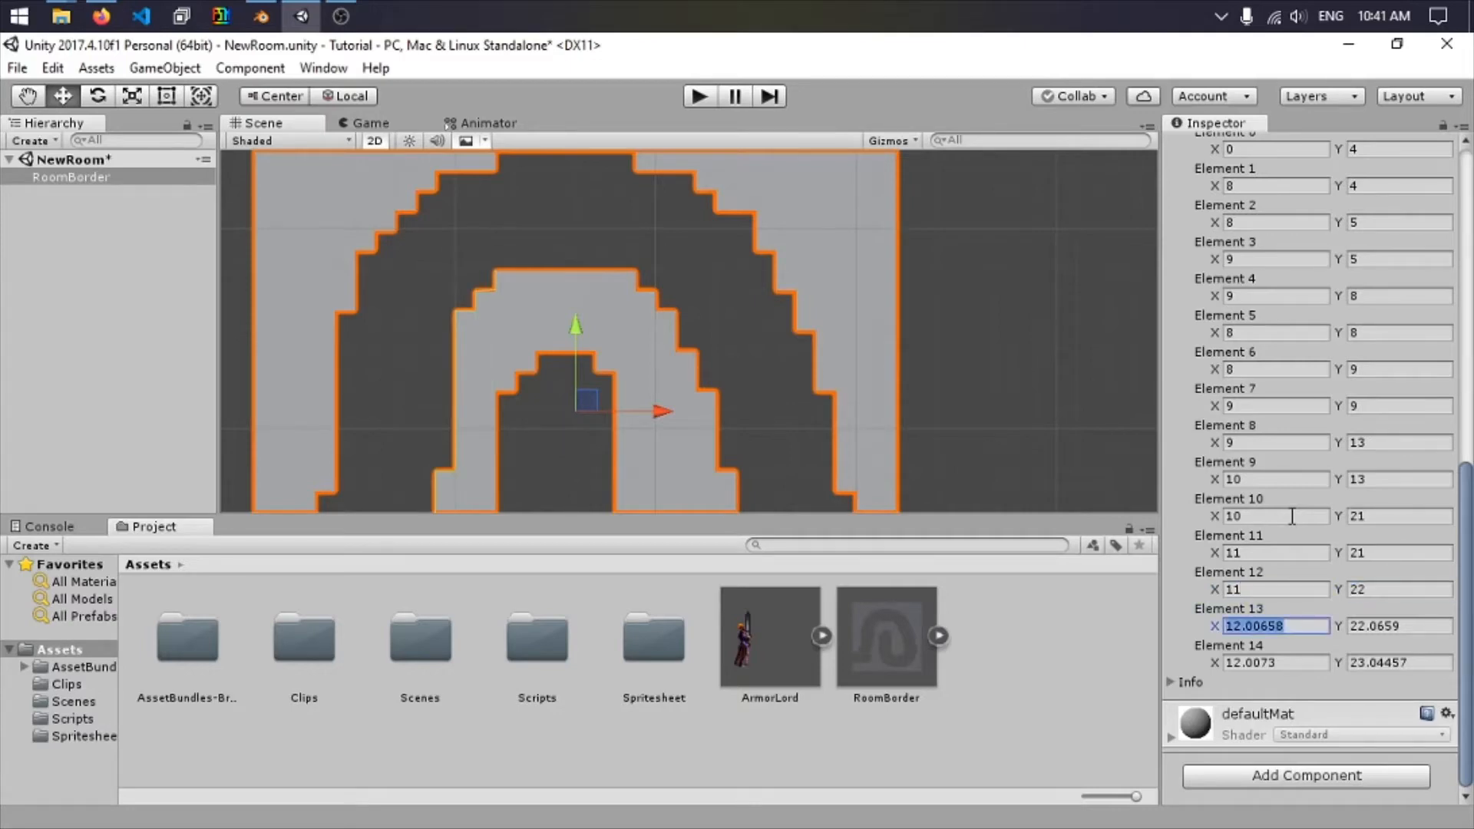
pyautogui.write('12')
pyautogui.press('Tab')
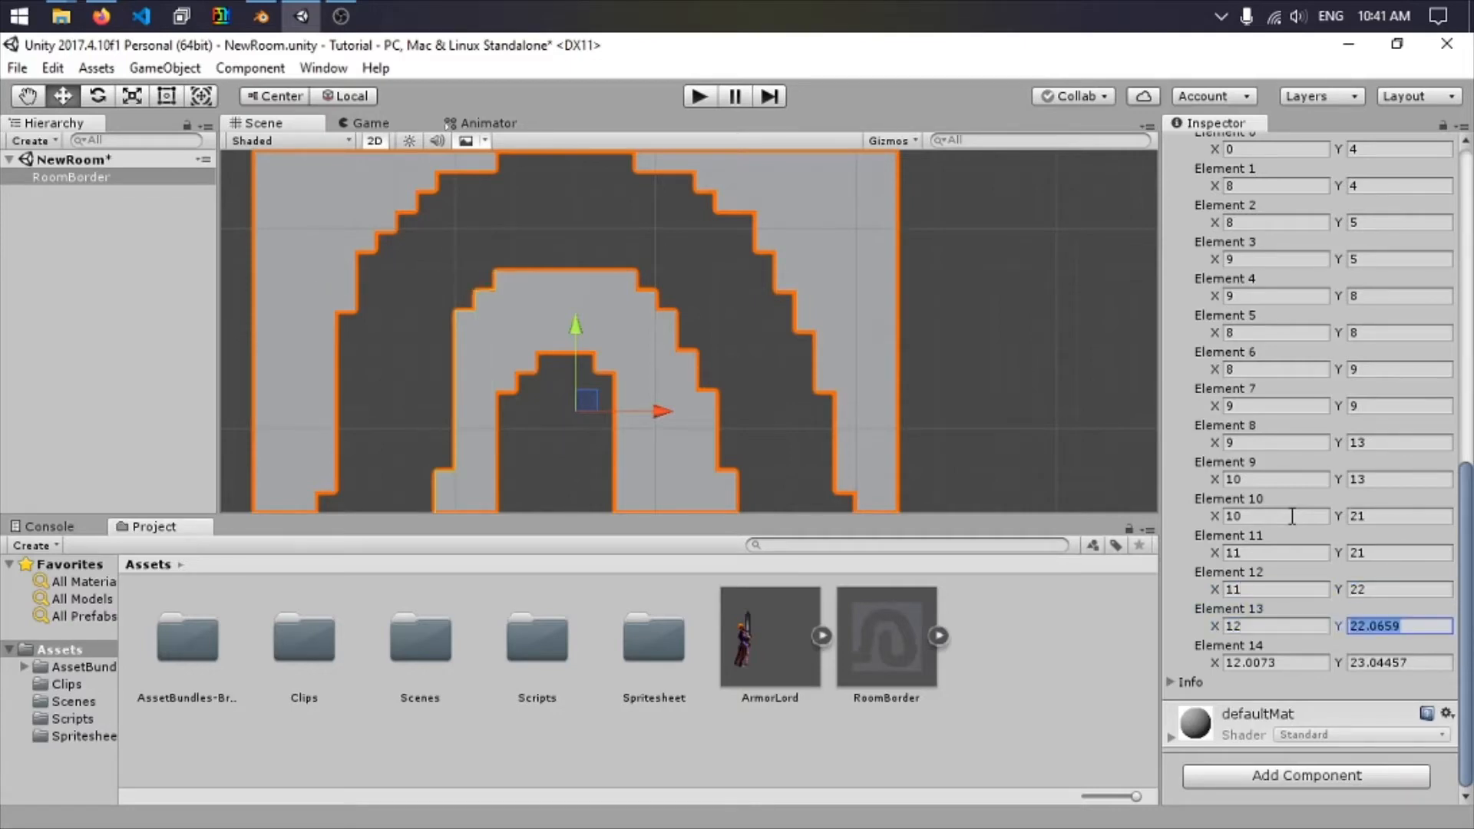
pyautogui.write('22')
# Set the last collider point, Element 14, to X 12, Y 23.
pyautogui.press('Tab')
pyautogui.write('12')
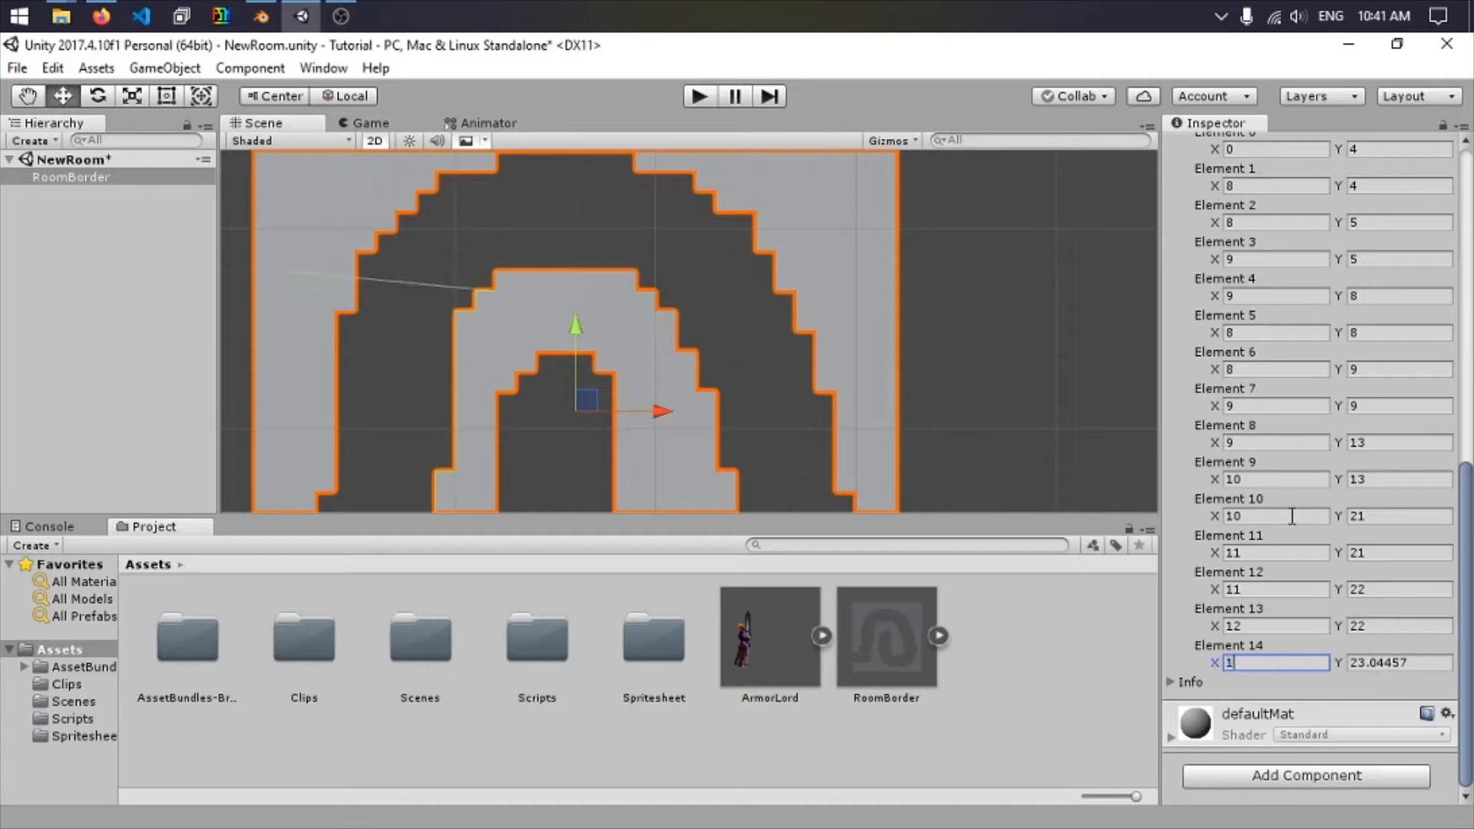
pyautogui.press('Tab')
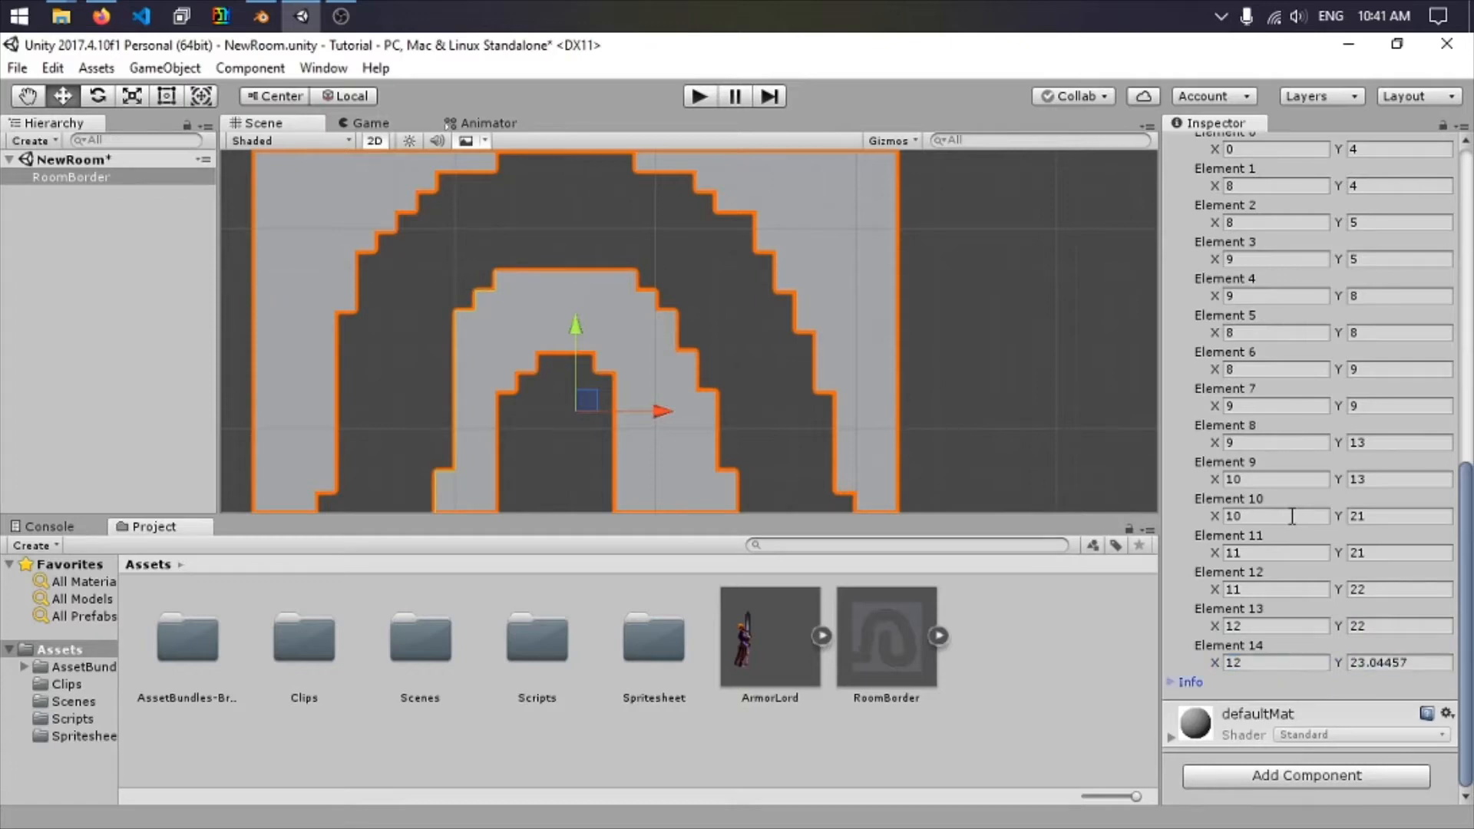
pyautogui.click(1348, 665)
pyautogui.write('23')
# Edit the edge collider so it follows the inner cavity's left wall and the stepped lower-left corner of its floor.
pyautogui.moveTo(637, 429); pyautogui.dragTo(691, 244, button='middle')
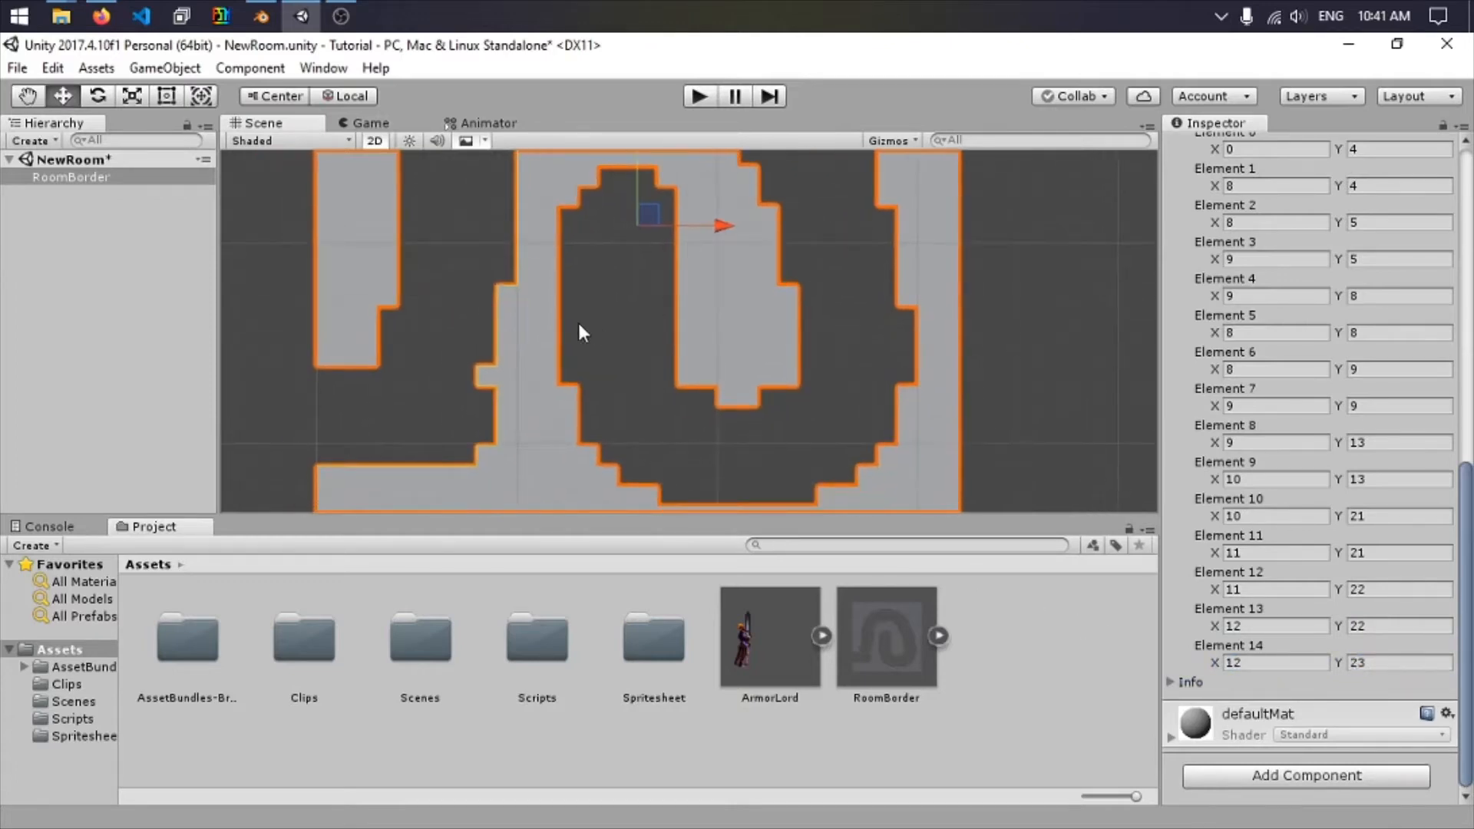
pyautogui.scroll(-3, 579, 326)
pyautogui.moveTo(578, 326)
pyautogui.mouseDown(button='middle')
pyautogui.moveTo(568, 428)
pyautogui.moveTo(575, 347)
pyautogui.mouseUp(button='middle')
pyautogui.scroll(-1, 527, 427)
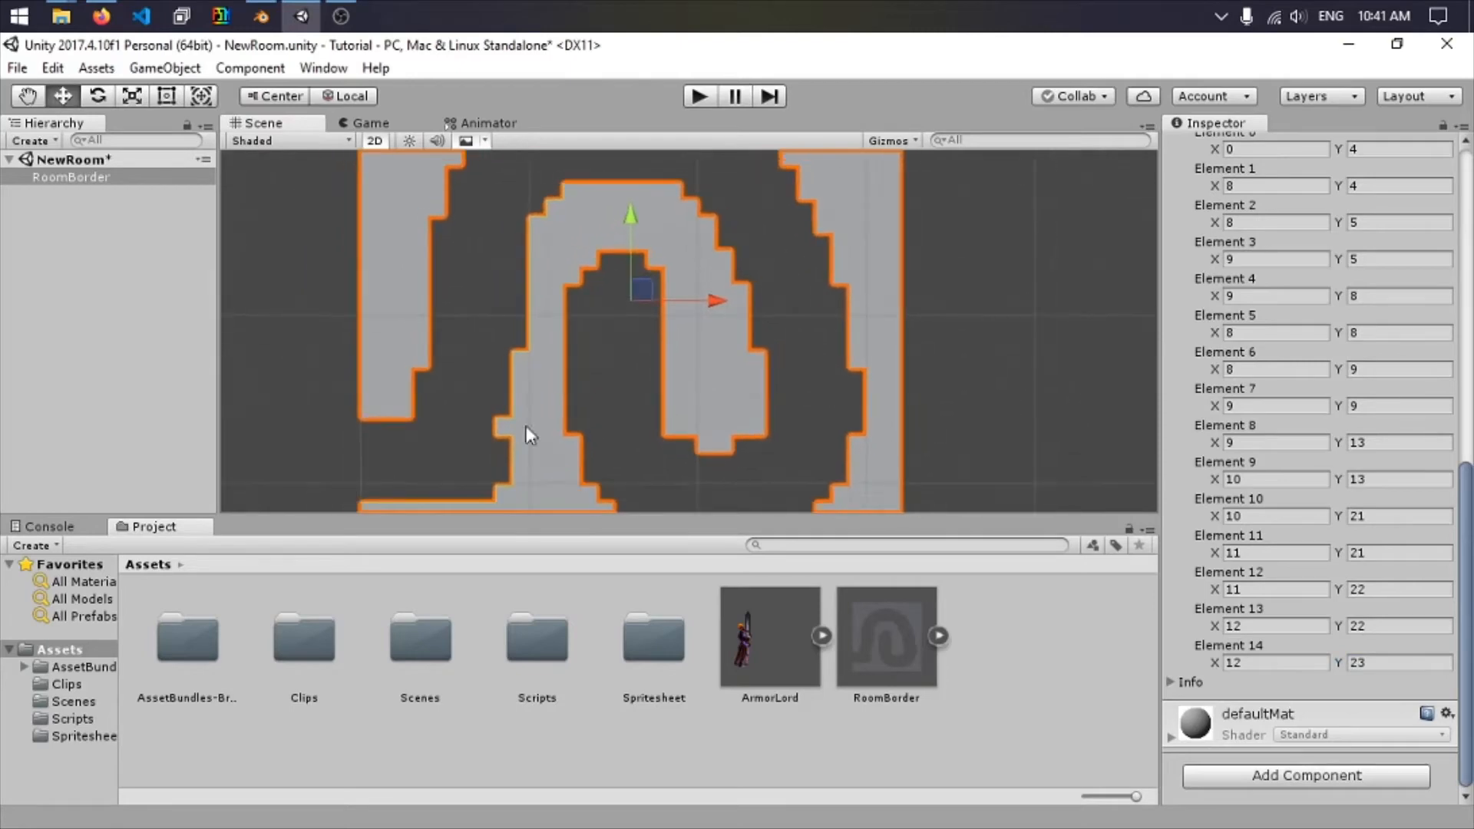
pyautogui.click(498, 288)
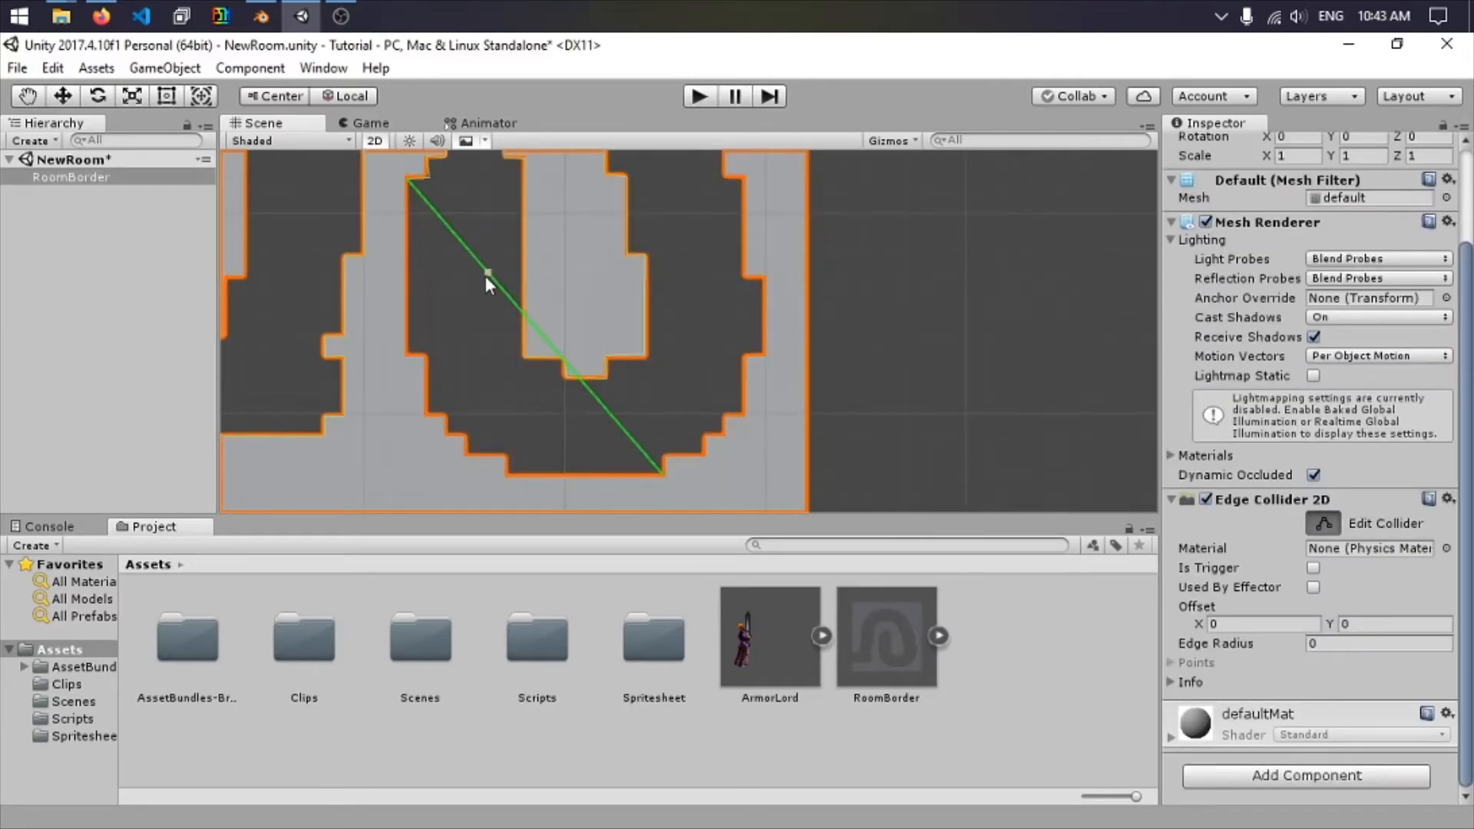
pyautogui.moveTo(488, 274); pyautogui.dragTo(505, 461)
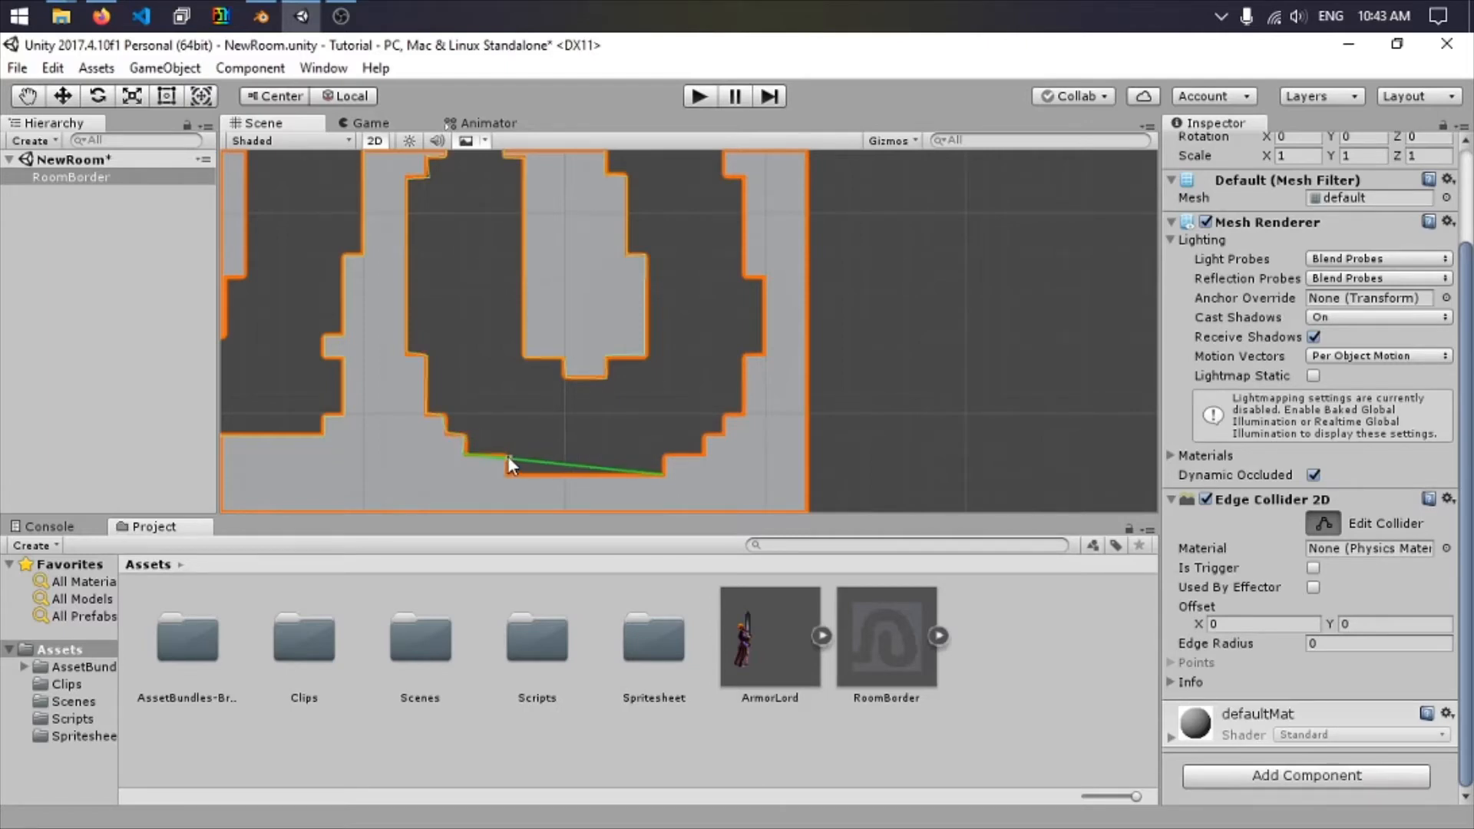
pyautogui.moveTo(509, 457); pyautogui.dragTo(510, 454)
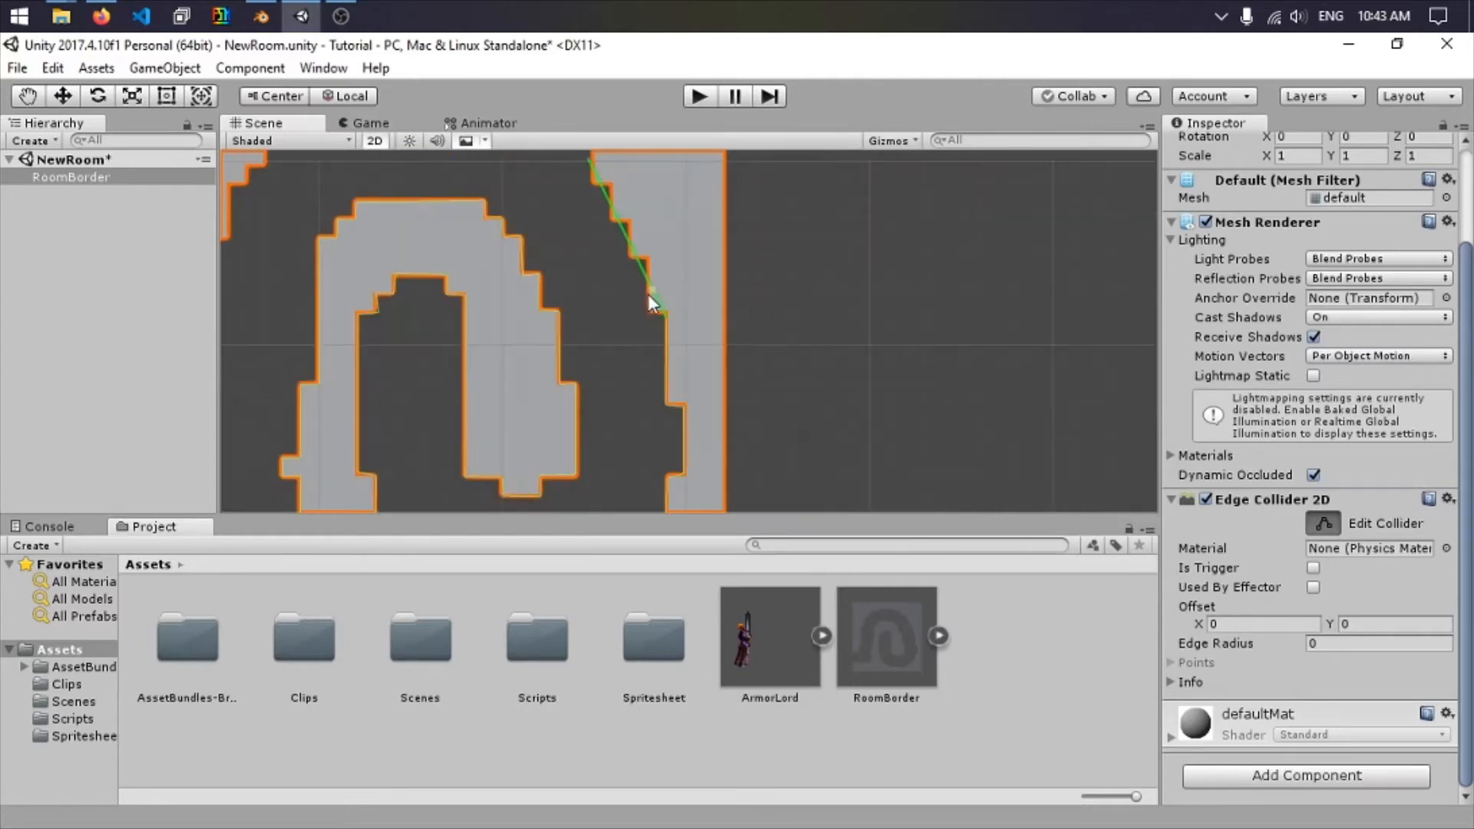
# Extend the edge collider up the stepped right side of the outer arch and across its top.
pyautogui.moveTo(640, 273); pyautogui.dragTo(646, 317)
pyautogui.moveTo(627, 260)
pyautogui.mouseDown()
pyautogui.moveTo(651, 260)
pyautogui.moveTo(619, 231)
pyautogui.moveTo(622, 261)
pyautogui.mouseUp()
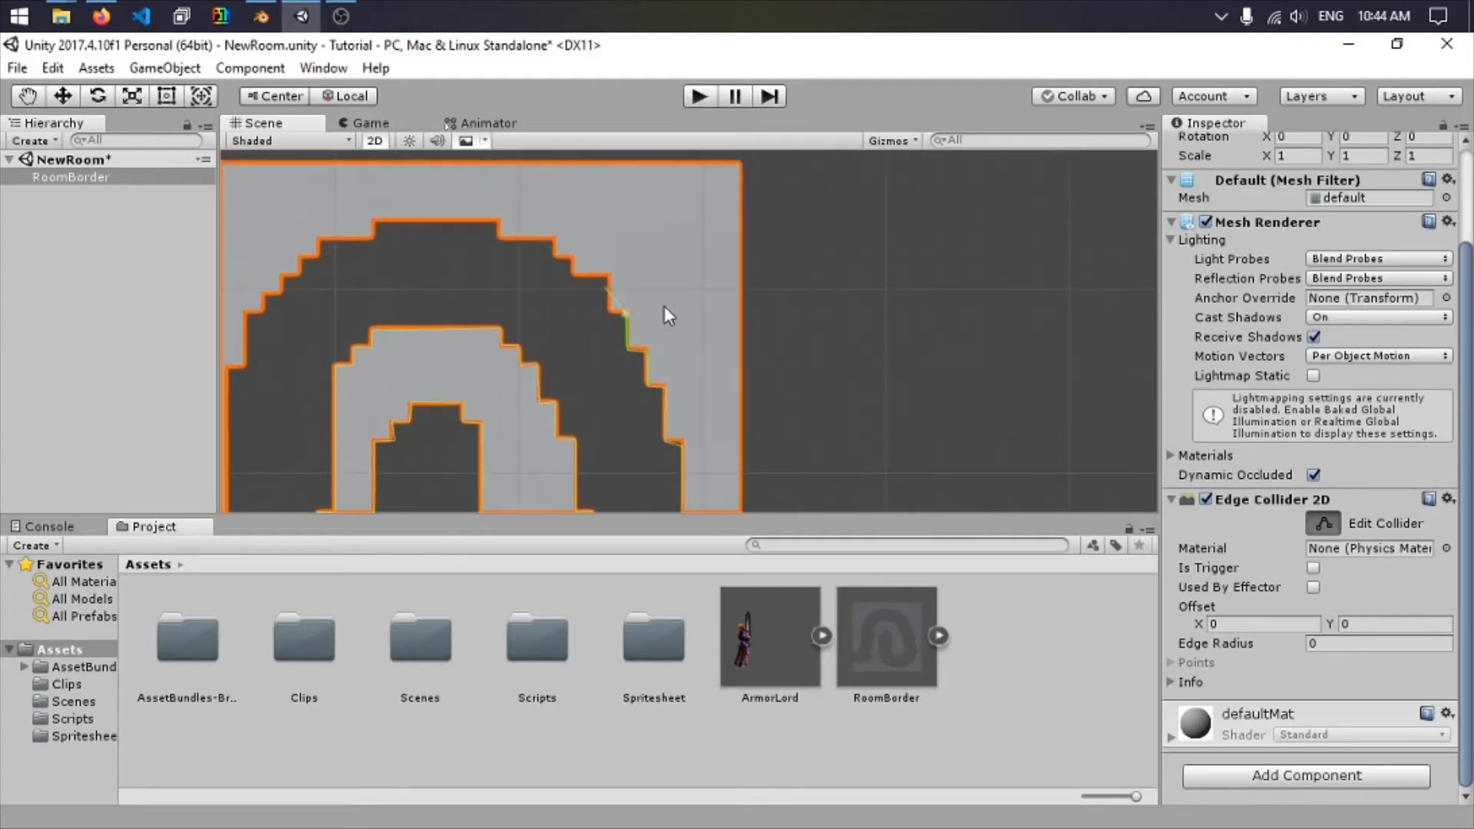
pyautogui.moveTo(601, 287); pyautogui.dragTo(318, 247)
pyautogui.moveTo(534, 300); pyautogui.dragTo(608, 283)
pyautogui.moveTo(481, 269); pyautogui.dragTo(568, 244)
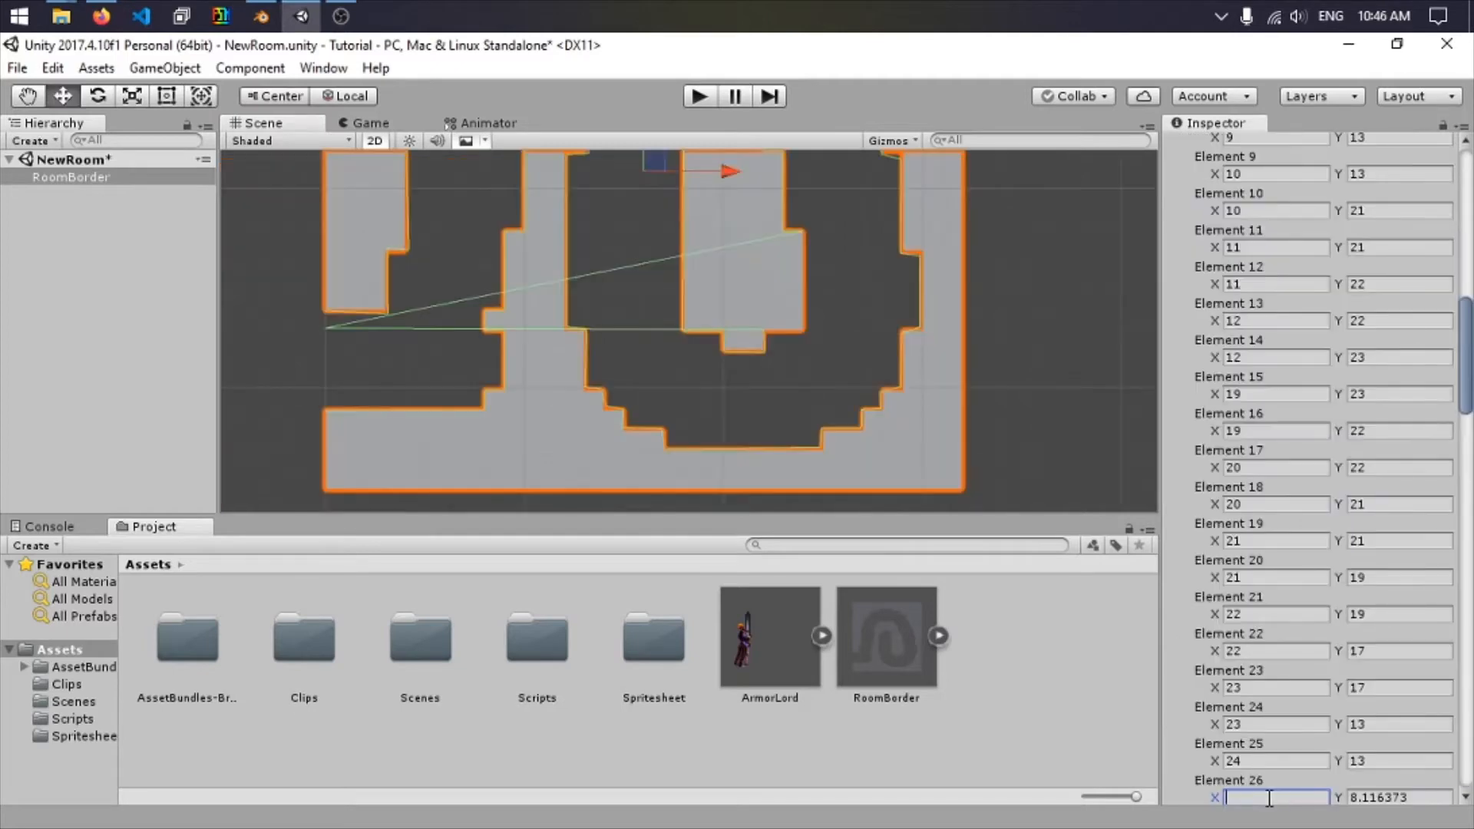
# Undo the last edits to Element 26's X value and Element 25's Y value.
pyautogui.hotkey('ctrl', 'z')
pyautogui.hotkey('ctrl', 'z')
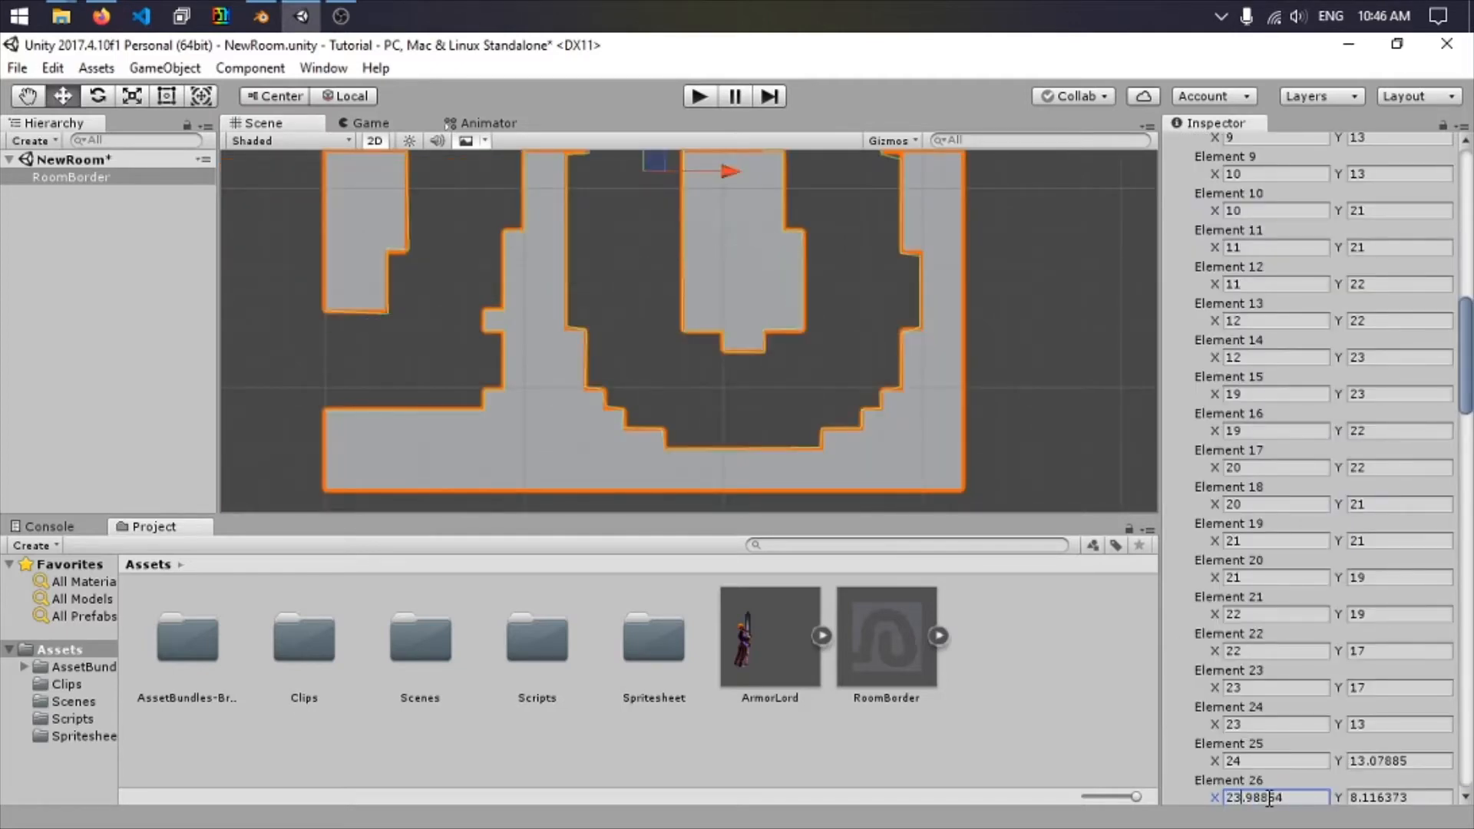
# Round the collider points: Element 25 to Y 13, Element 26 to X 24, Y 8, and Element 27 to X 22.
pyautogui.hotkey('ctrl', 'y')
pyautogui.doubleClick(1249, 801)
pyautogui.write('24')
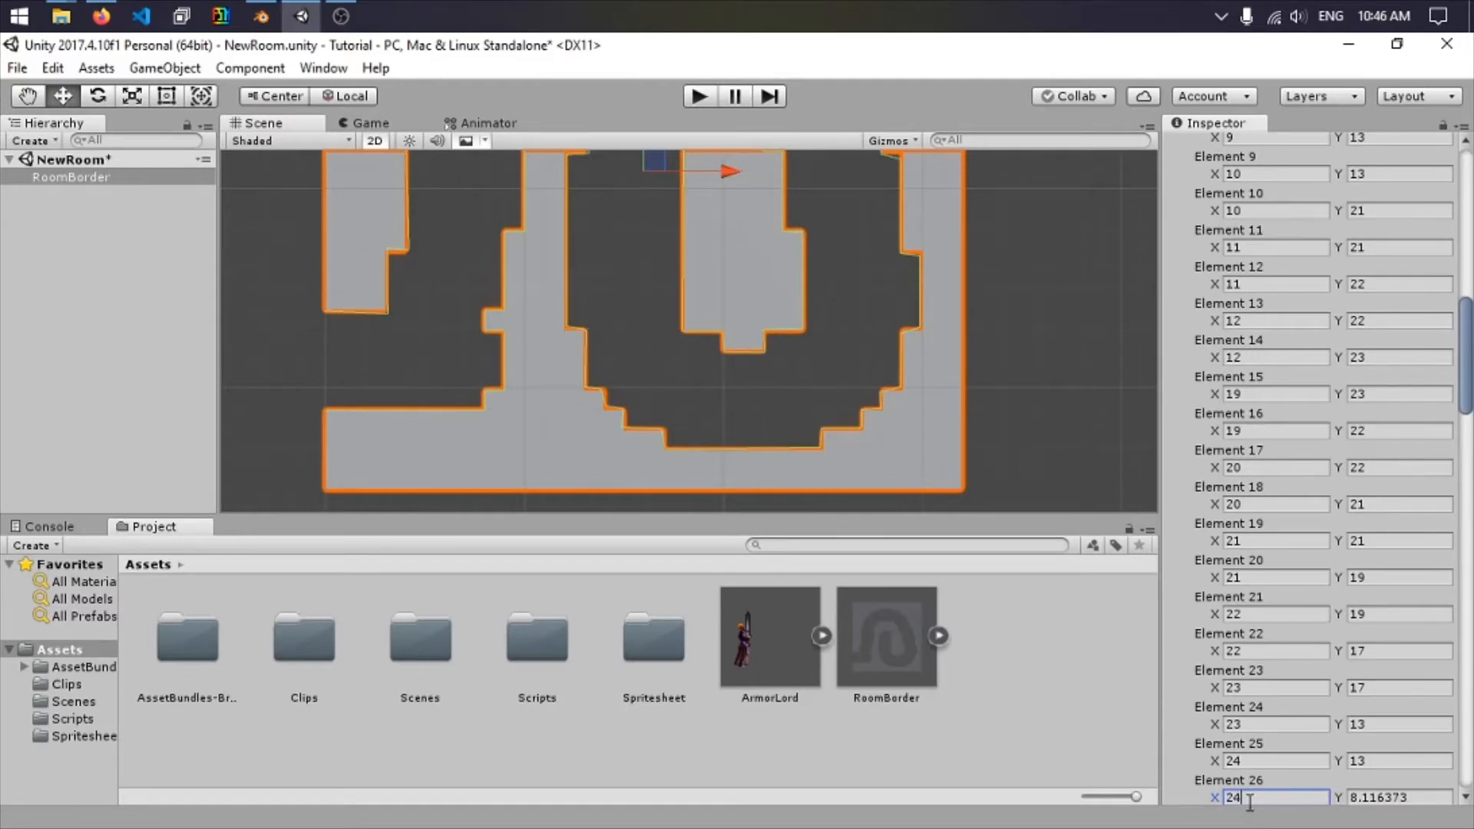
pyautogui.press('Tab')
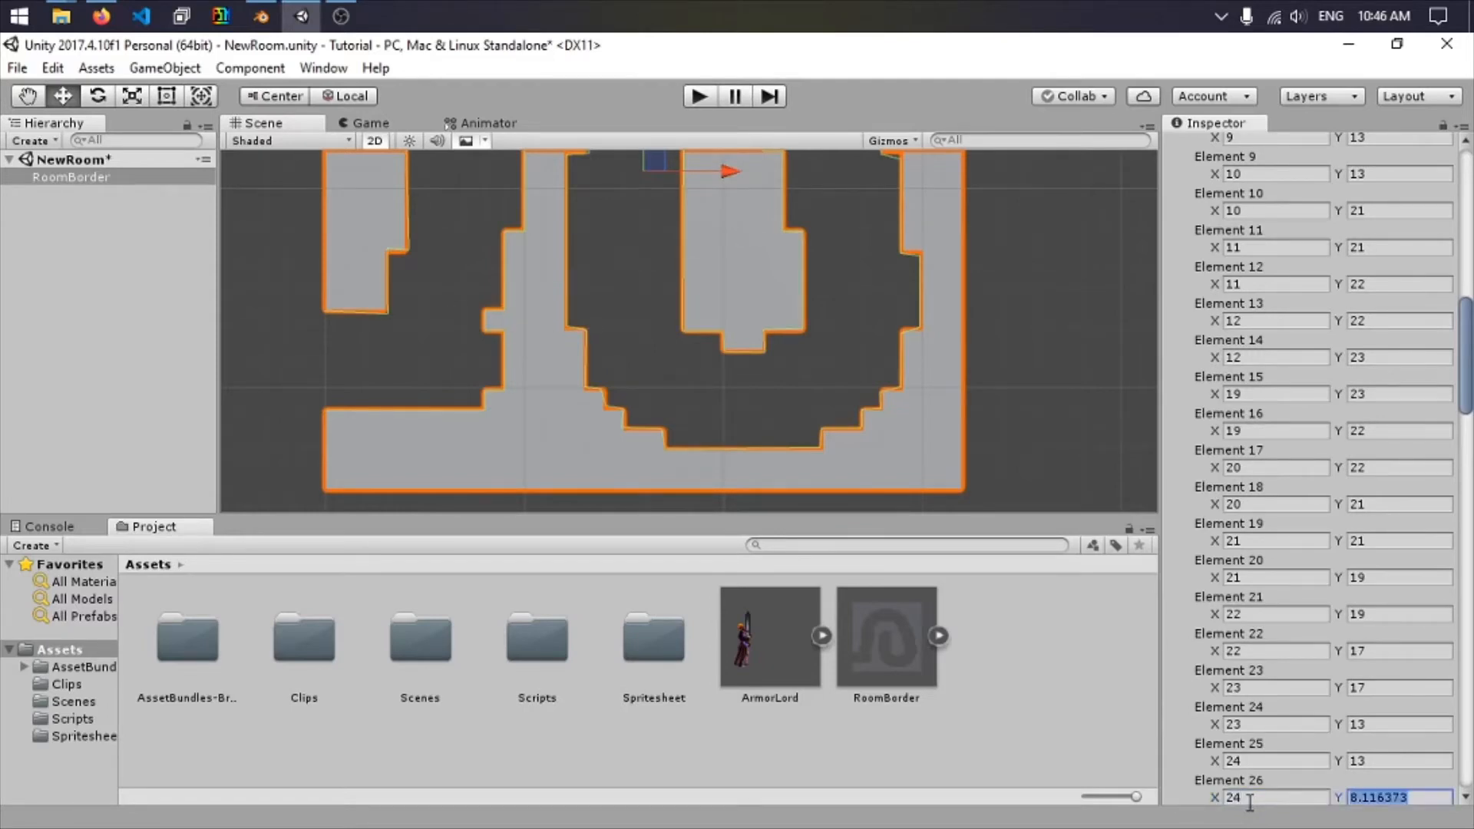
pyautogui.write('8')
pyautogui.press('Tab')
pyautogui.doubleClick(1249, 801)
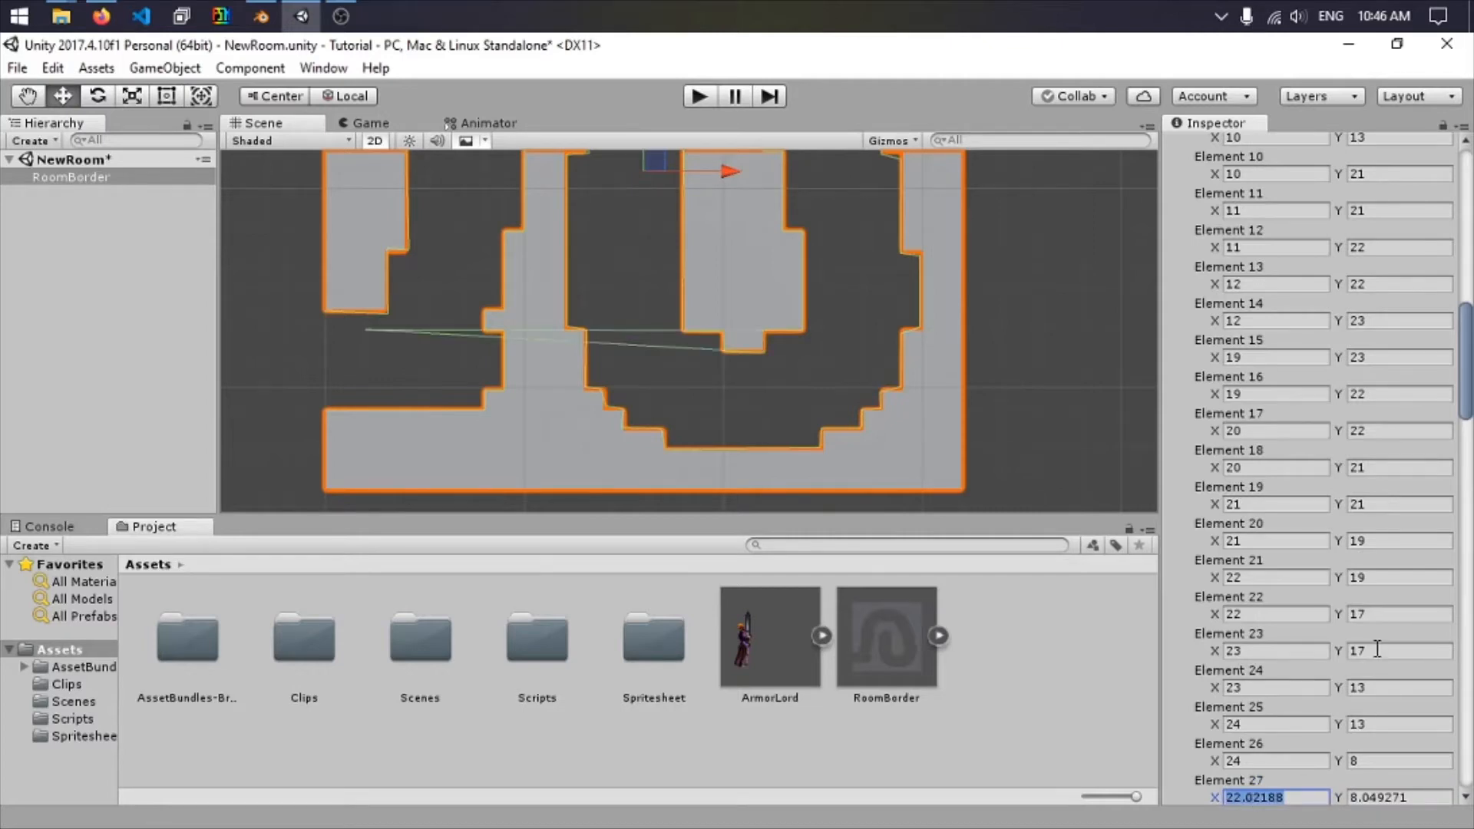
pyautogui.write('22')
pyautogui.press('Tab')
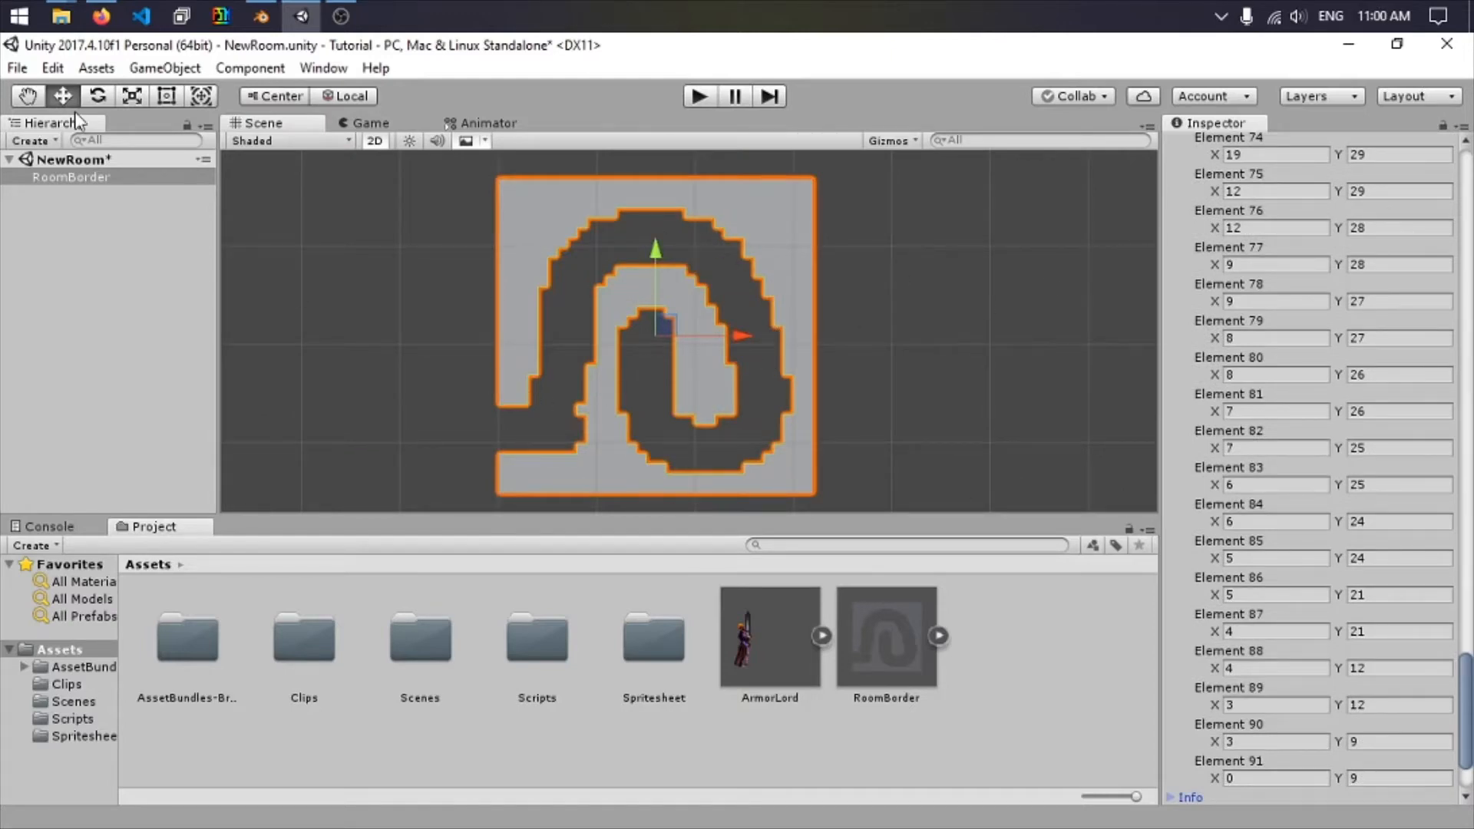
pyautogui.moveTo(61, 16)
pyautogui.click(131, 101)
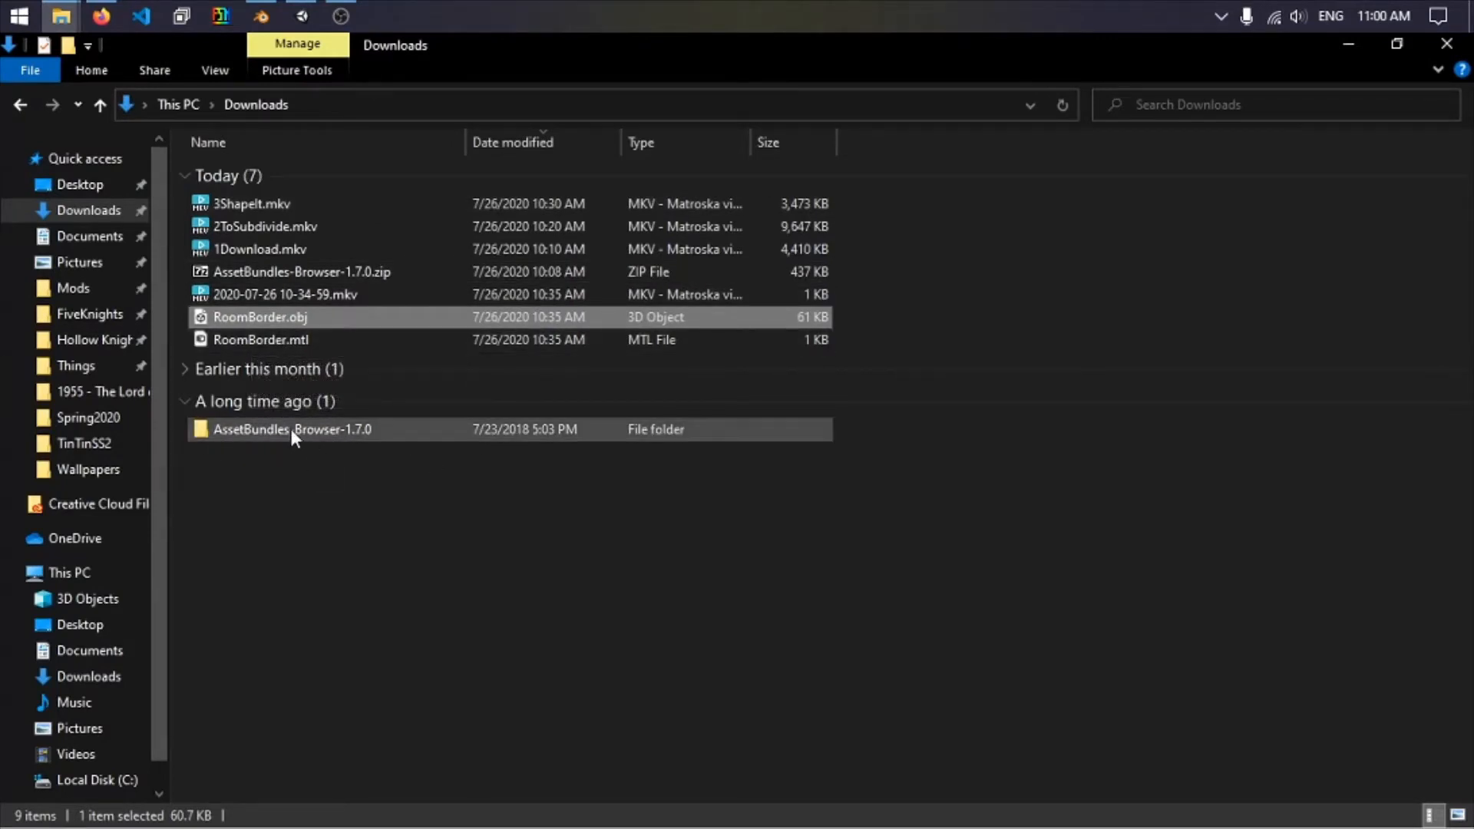
pyautogui.click(308, 21)
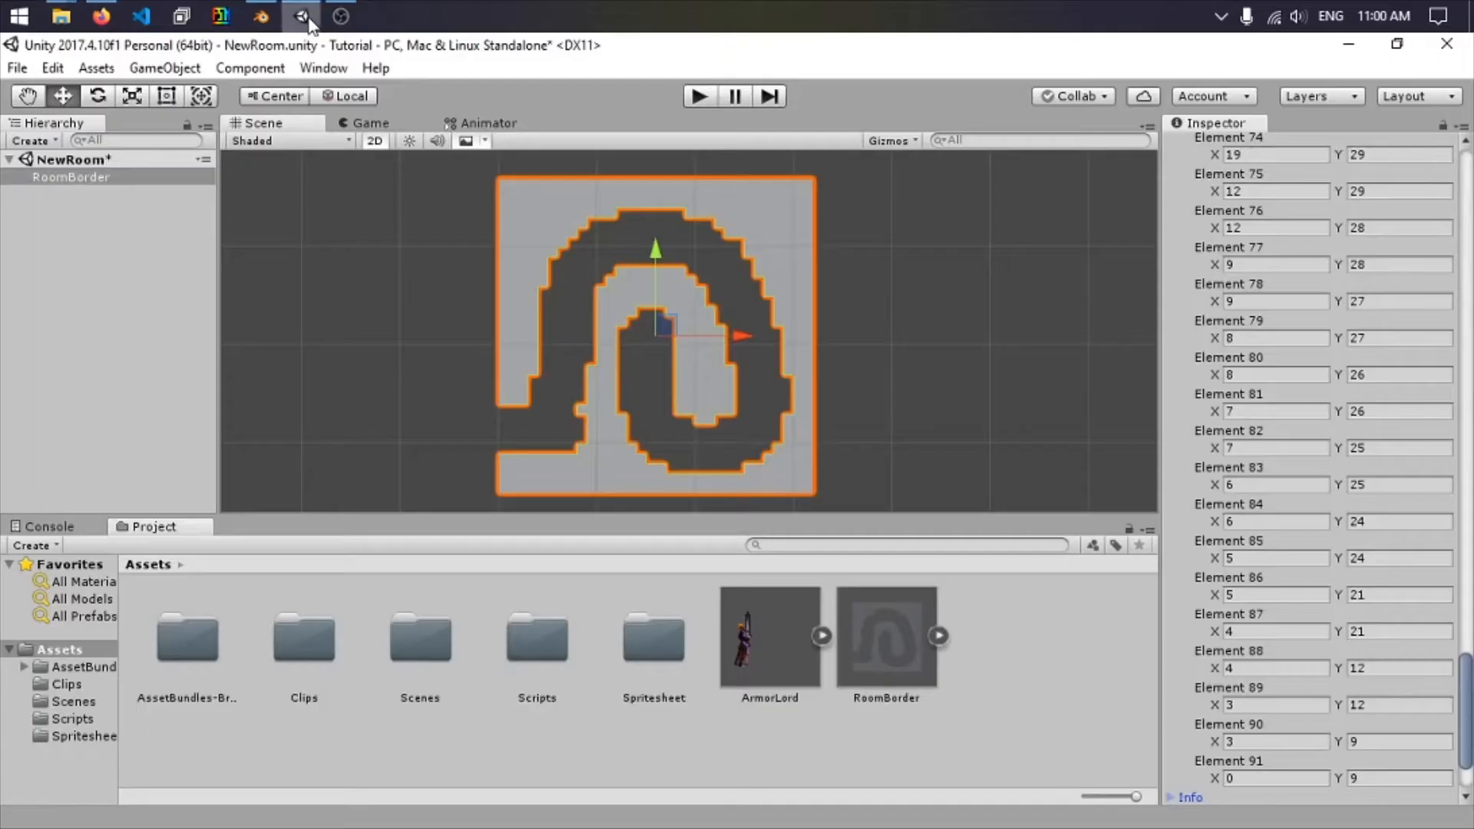
pyautogui.click(59, 646)
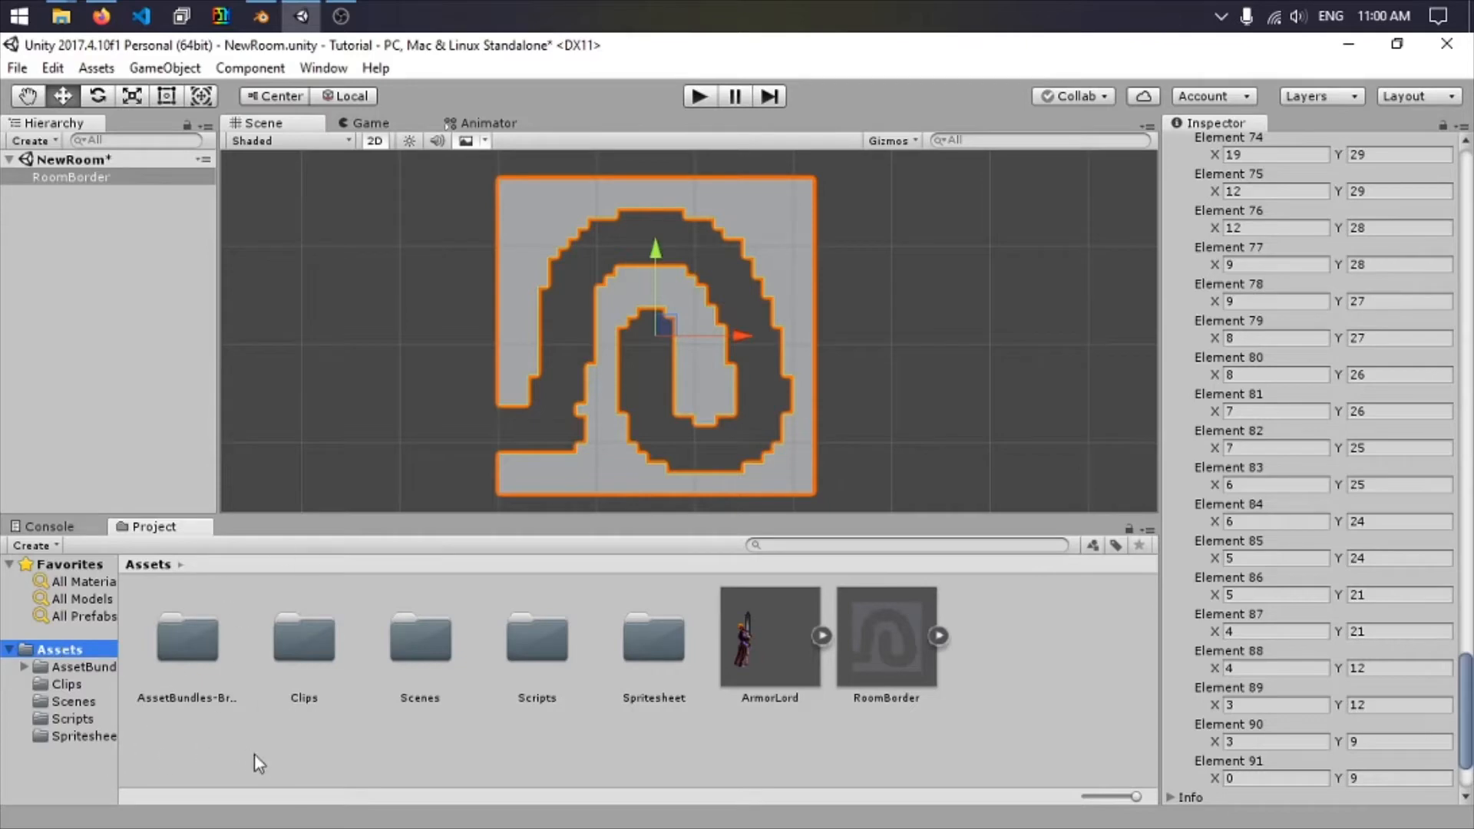
# Save the NewRoom scene and open the AssetBundle Browser.
pyautogui.hotkey('ctrl', 's')
pyautogui.click(337, 72)
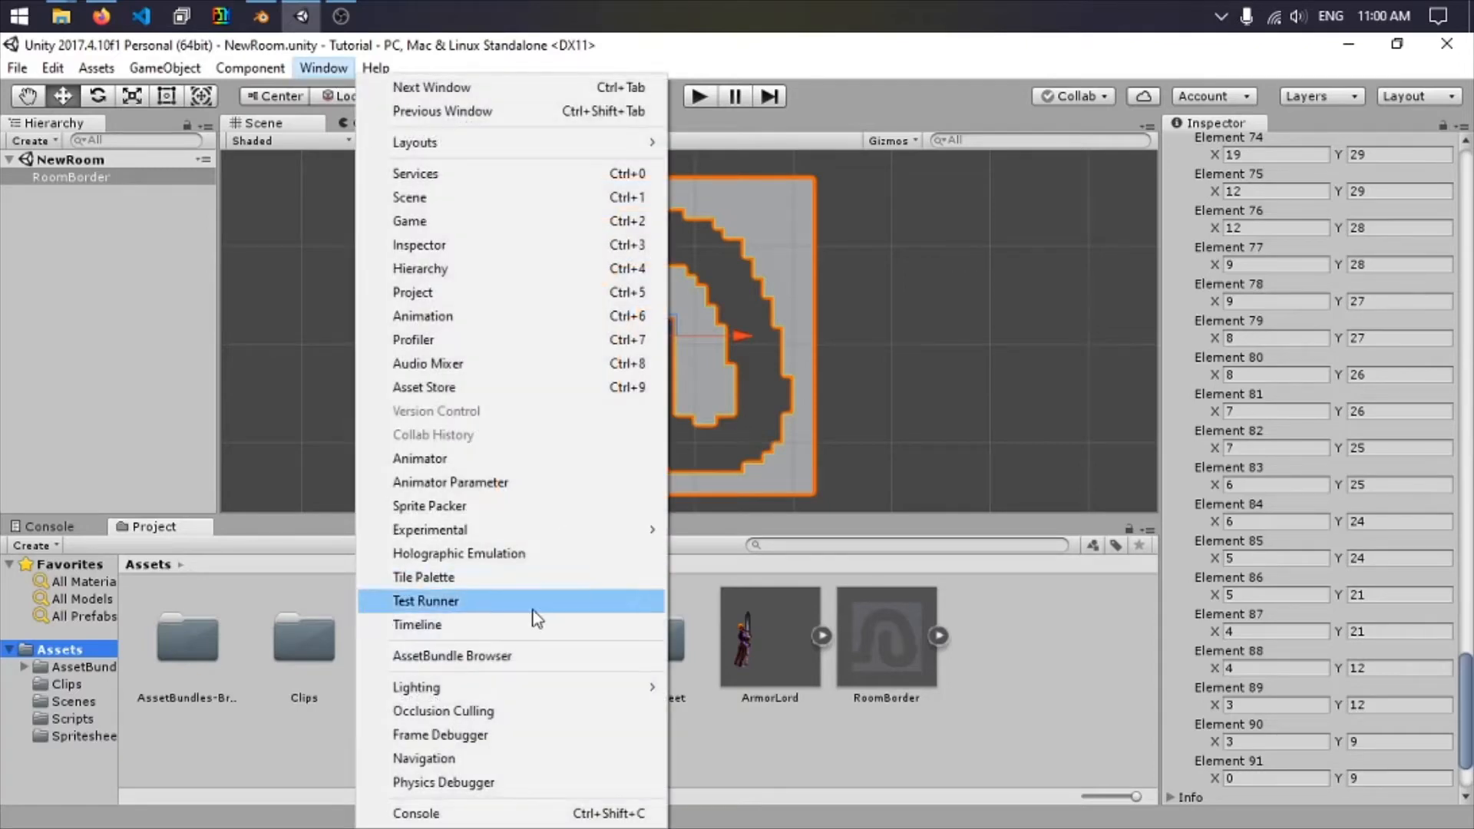
pyautogui.click(470, 657)
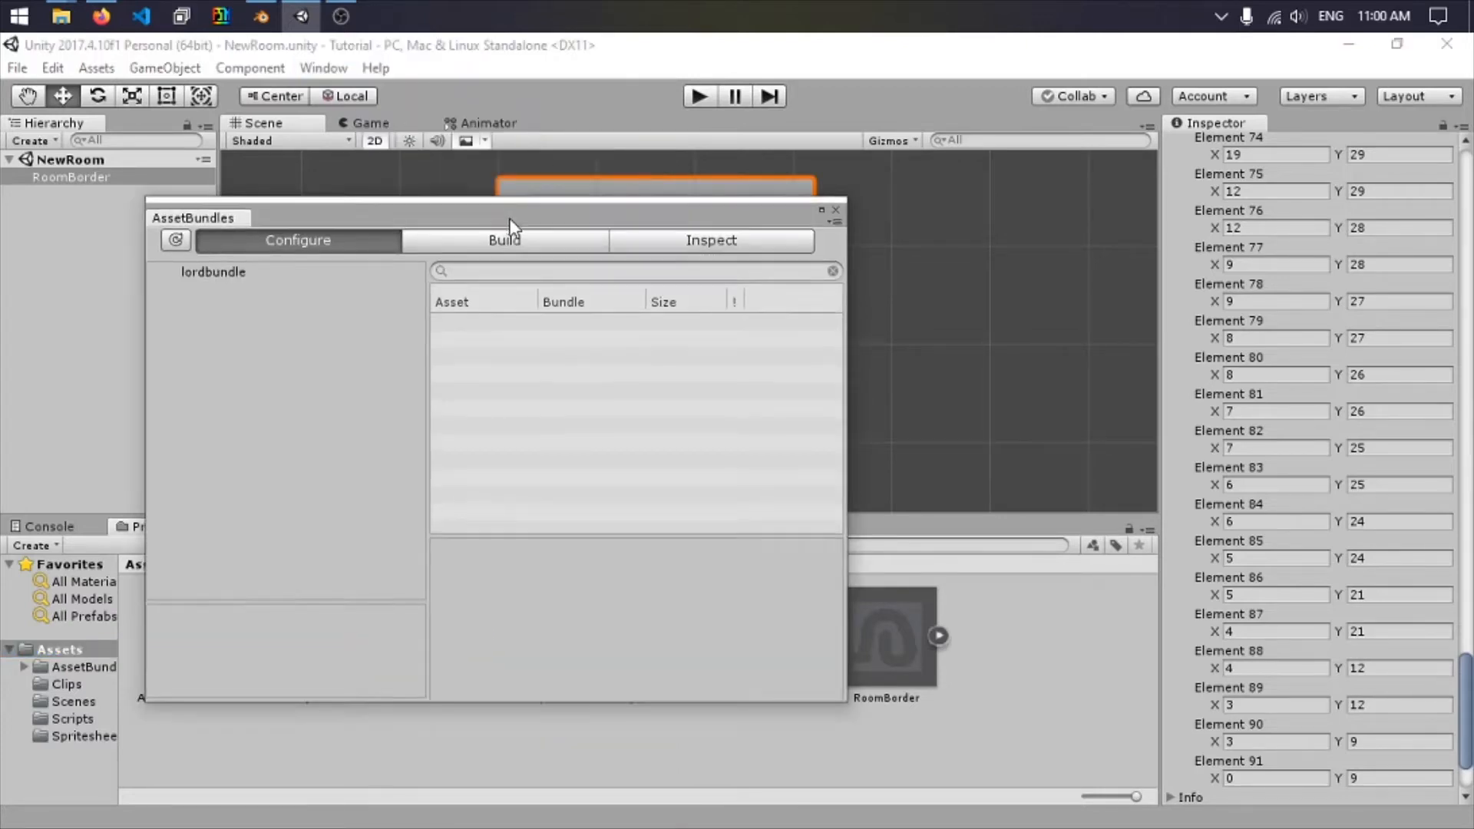
pyautogui.moveTo(510, 227); pyautogui.dragTo(675, 248)
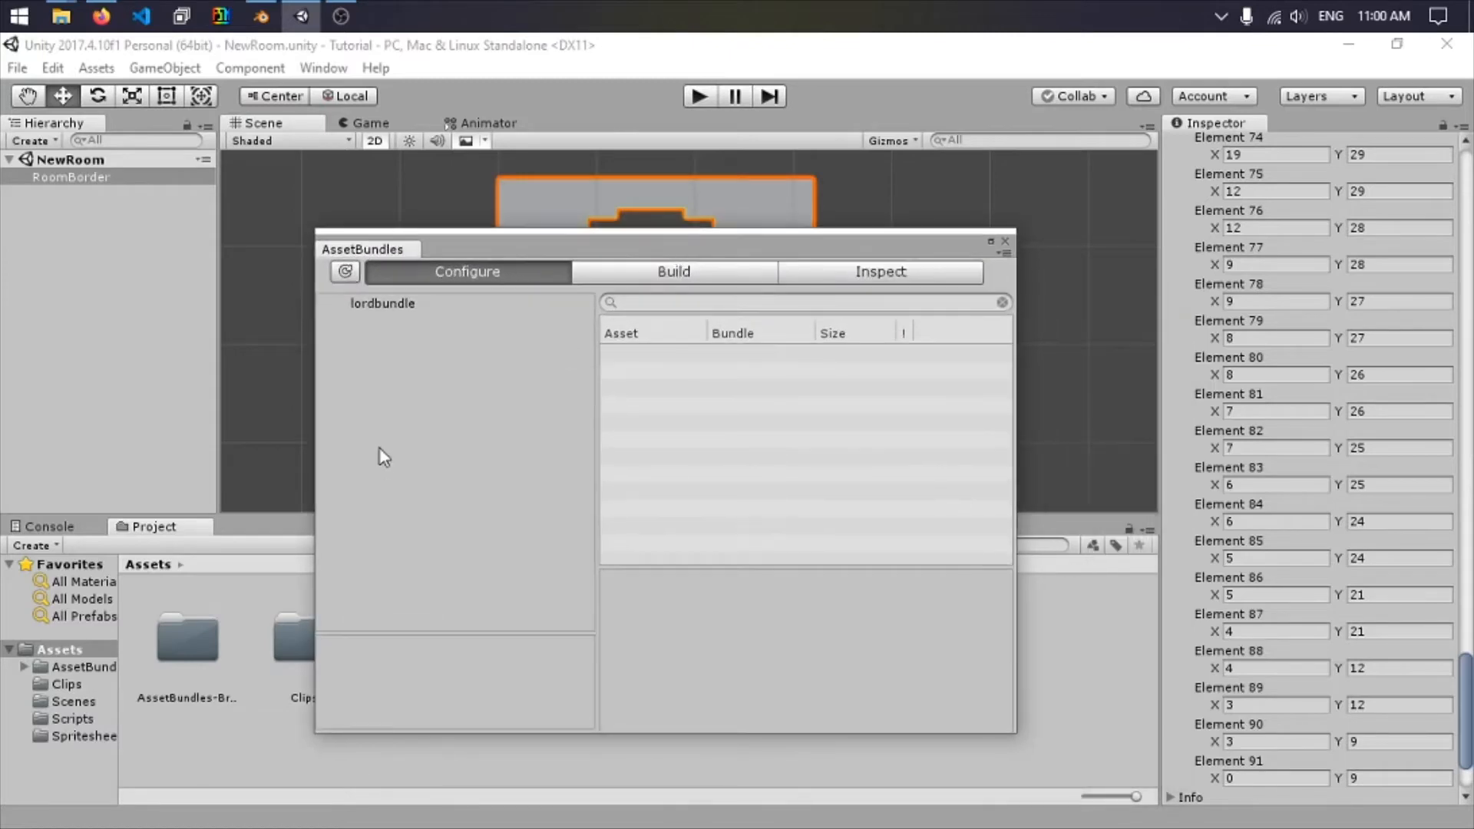
# Add a new asset bundle named newbund.
pyautogui.rightClick(405, 396)
pyautogui.click(491, 404)
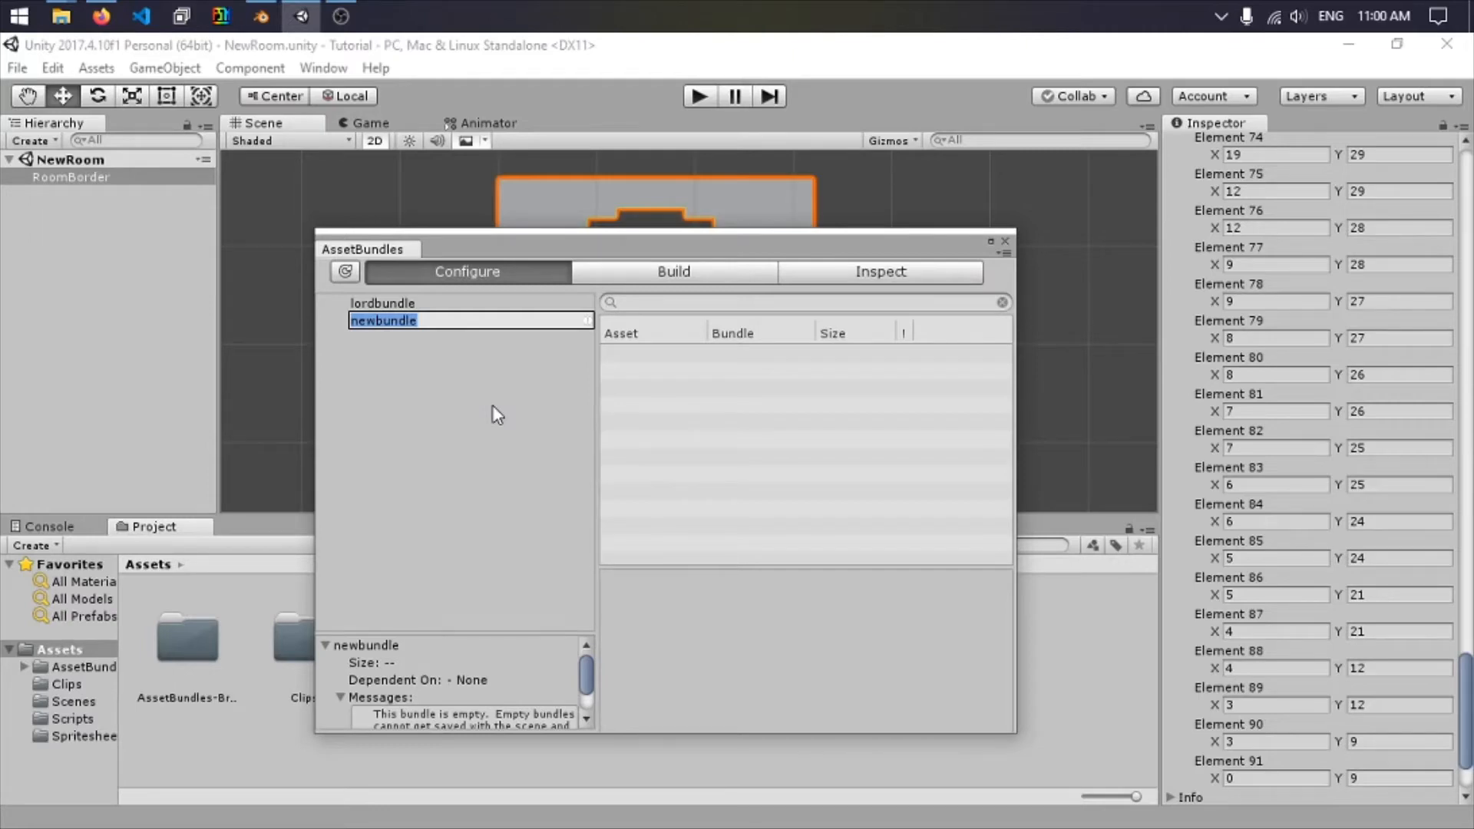
pyautogui.write('newscene')
pyautogui.press('BackSpace')
pyautogui.press('BackSpace')
pyautogui.press('BackSpace')
pyautogui.press('BackSpace')
pyautogui.press('BackSpace')
pyautogui.press('BackSpace')
pyautogui.press('BackSpace')
pyautogui.press('BackSpace')
pyautogui.write('newbund')
pyautogui.press('Return')
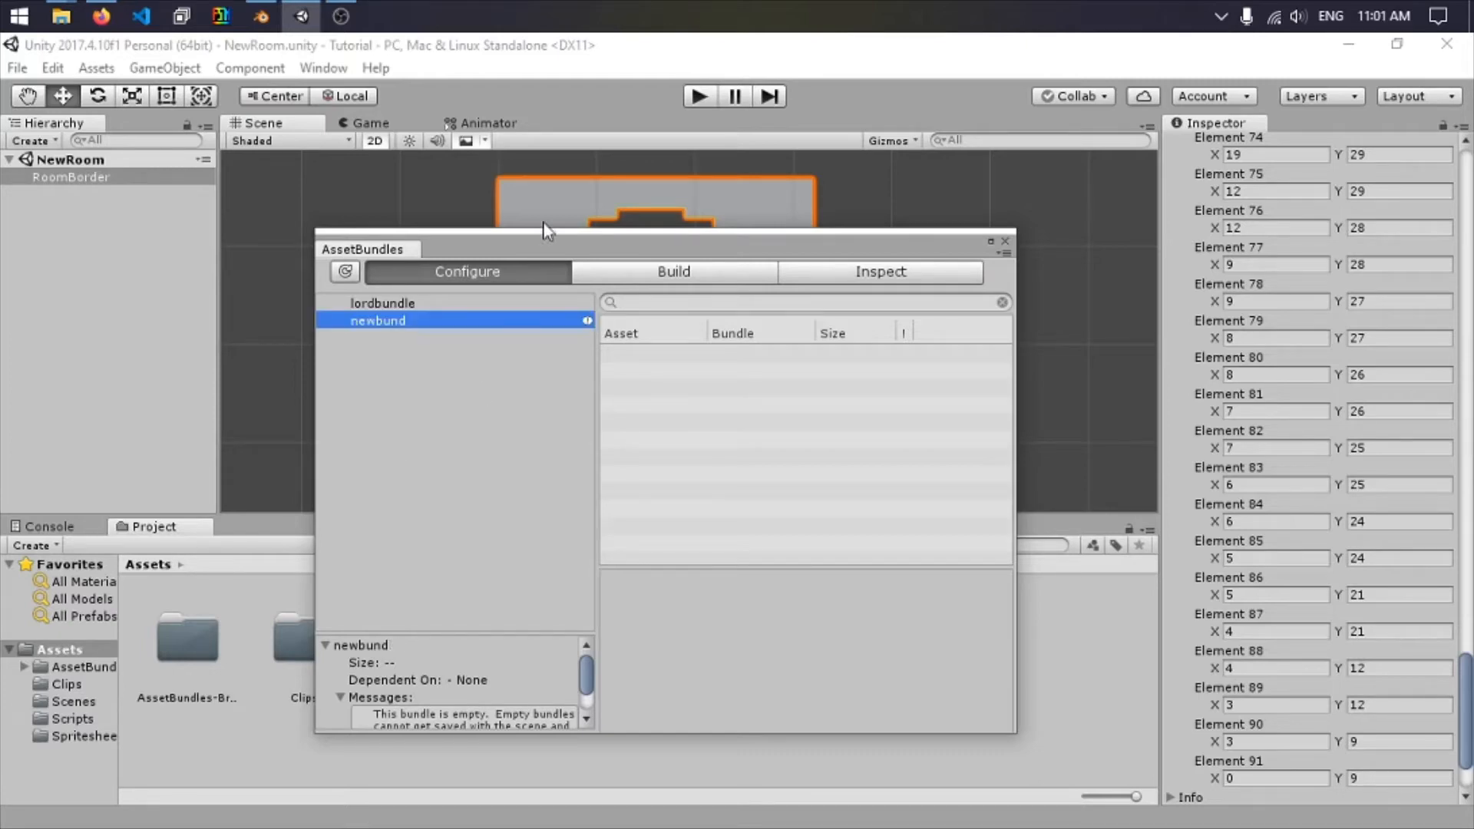
# Assign the NewRoom scene from the Scenes folder to the newbund bundle.
pyautogui.moveTo(588, 244)
pyautogui.mouseDown()
pyautogui.moveTo(588, 301)
pyautogui.moveTo(233, 574)
pyautogui.moveTo(572, 244)
pyautogui.mouseUp()
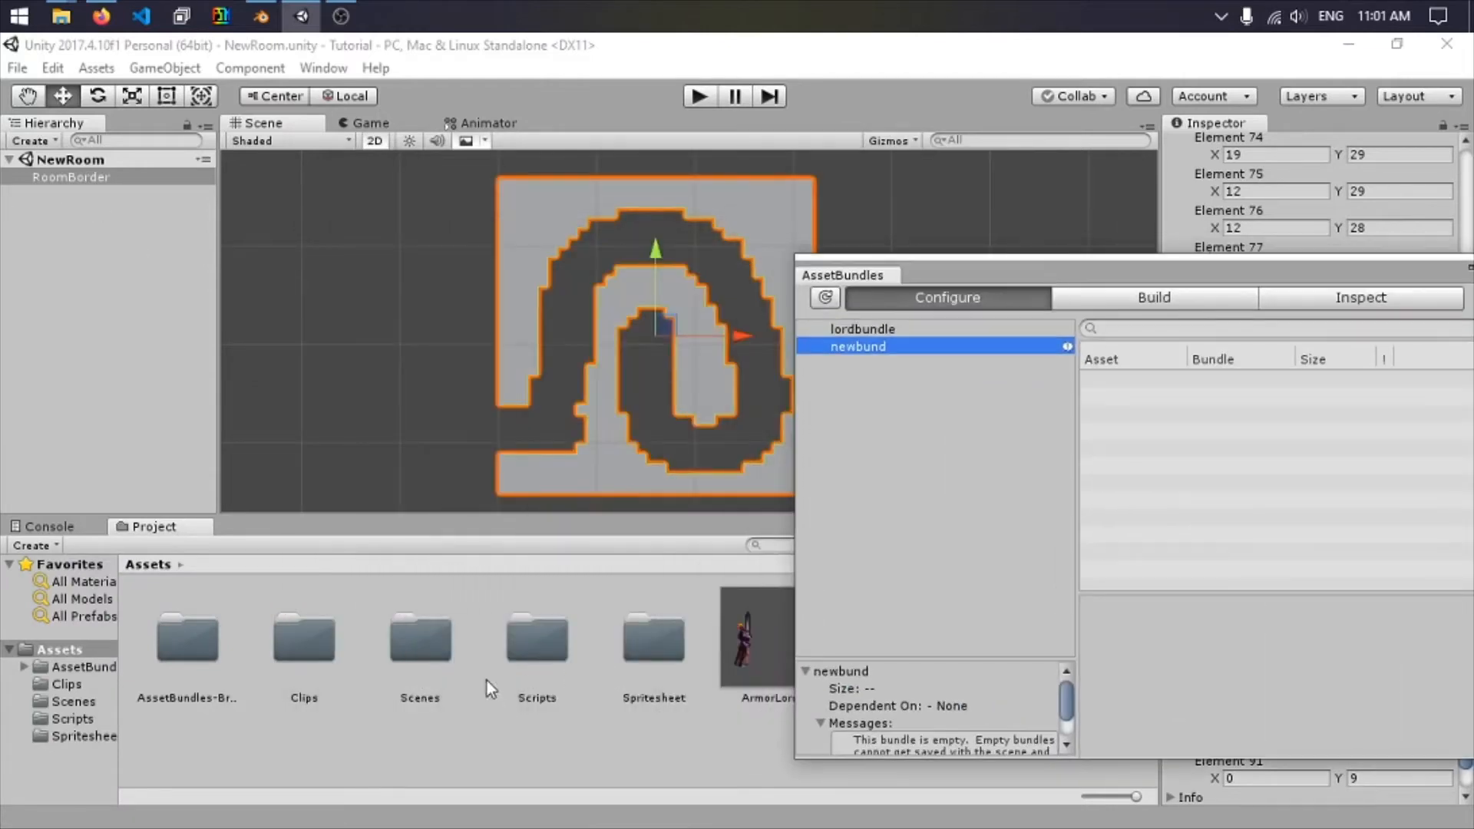
pyautogui.doubleClick(419, 652)
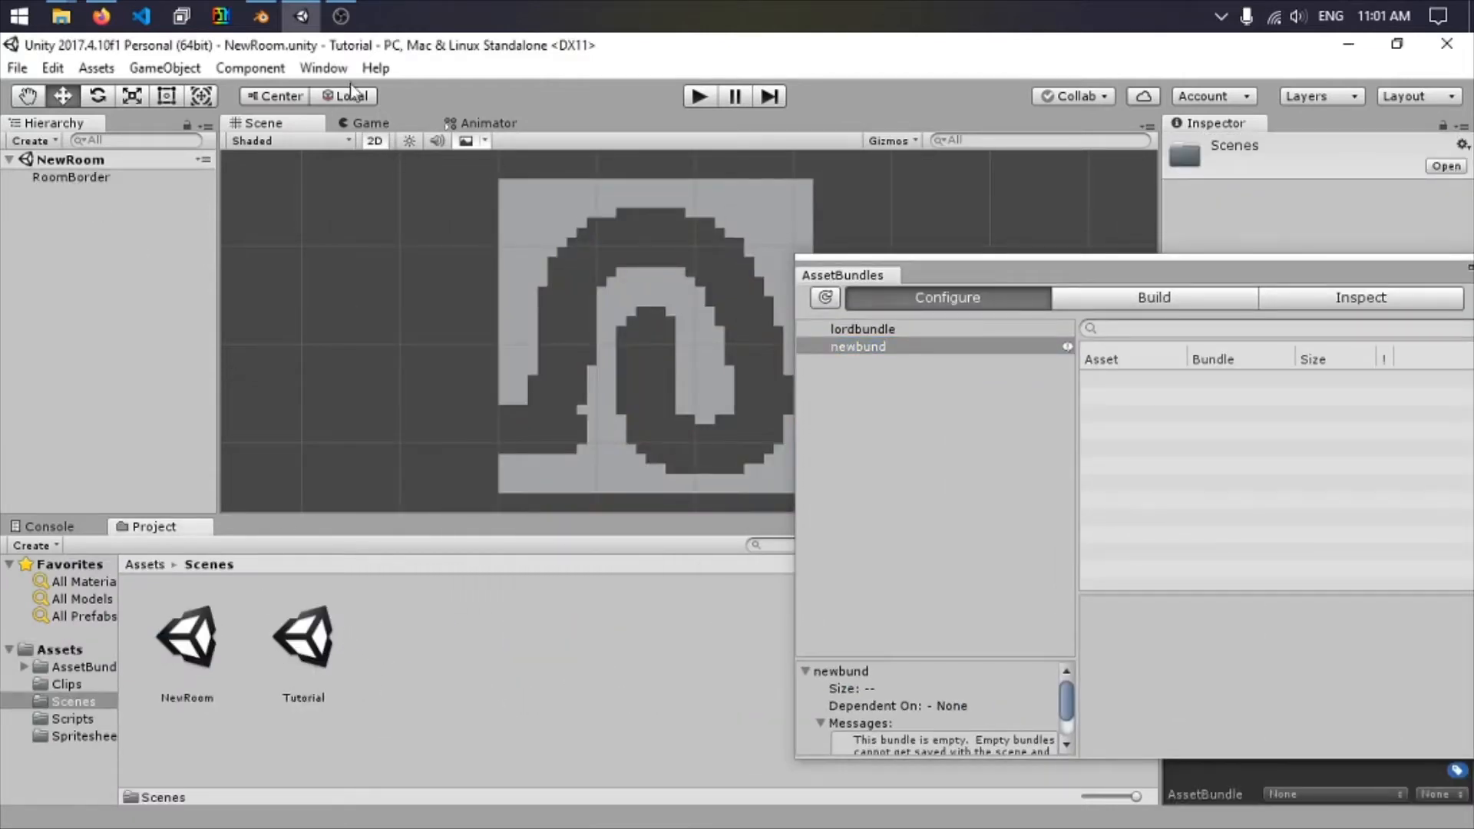
pyautogui.click(378, 364)
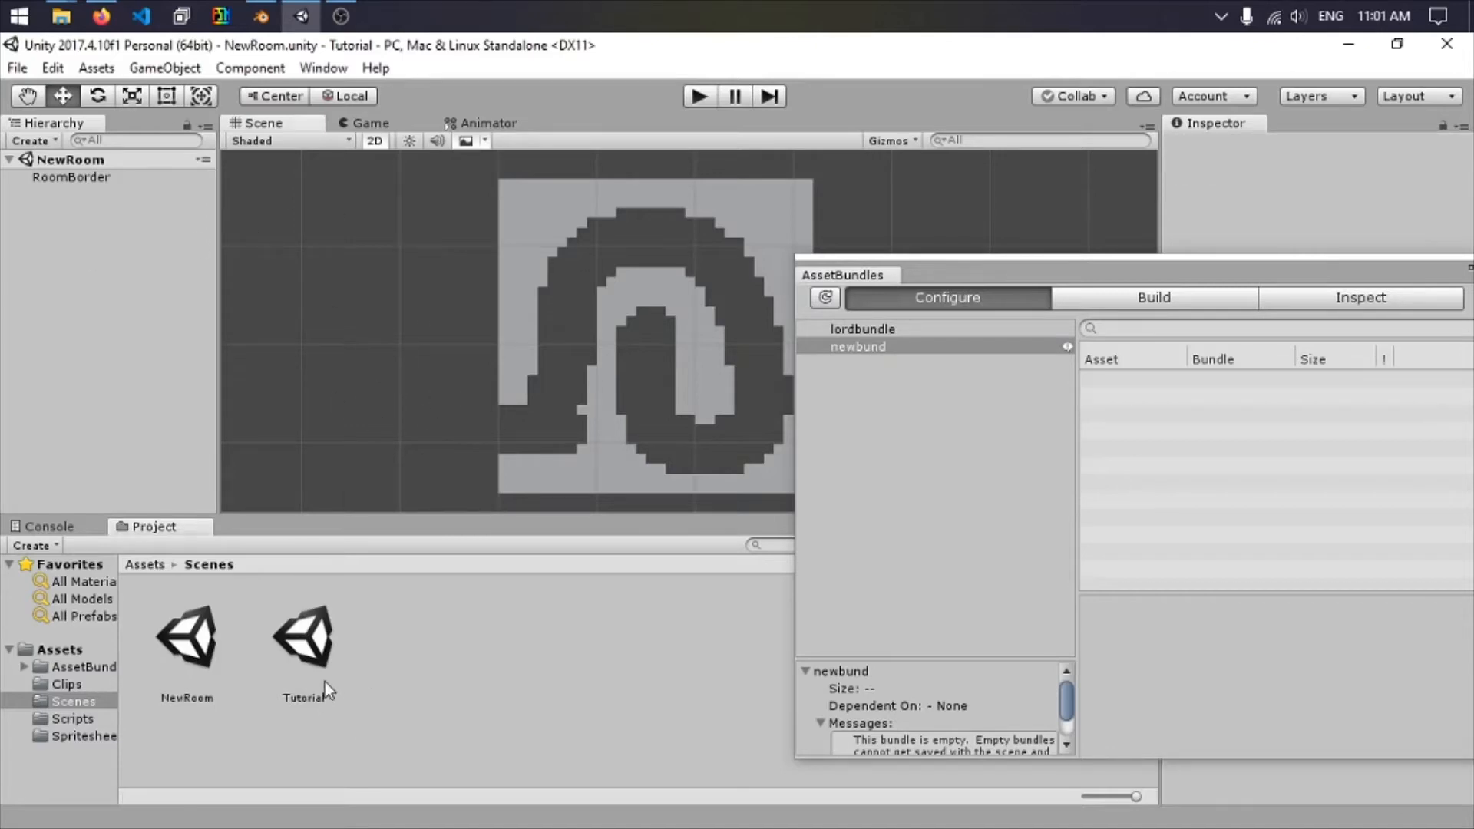
pyautogui.moveTo(184, 649); pyautogui.dragTo(1201, 429)
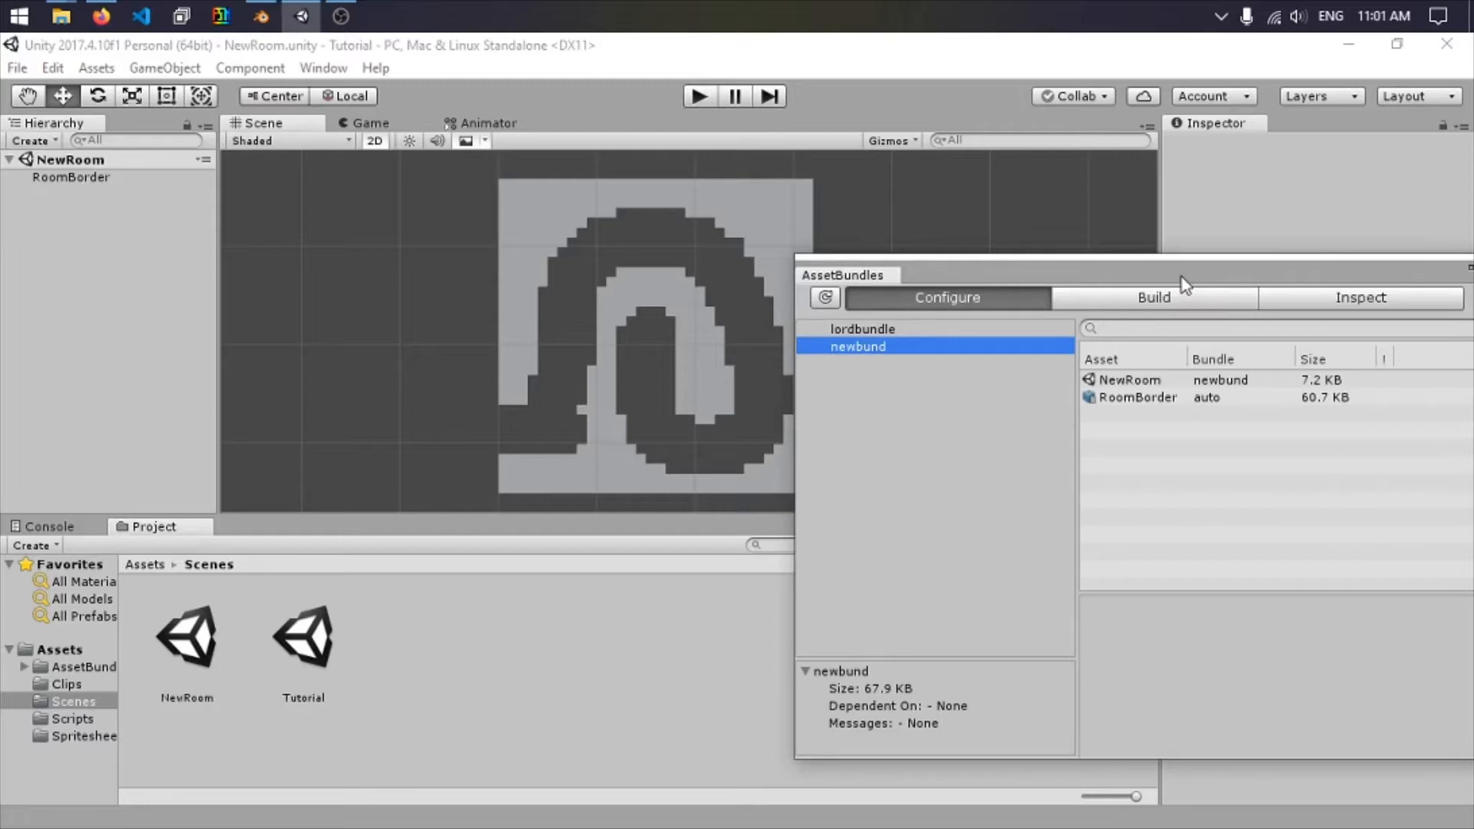
# Build the asset bundles for Standalone Windows into the Tutorial project's Resources folder.
pyautogui.moveTo(1181, 277); pyautogui.dragTo(731, 285)
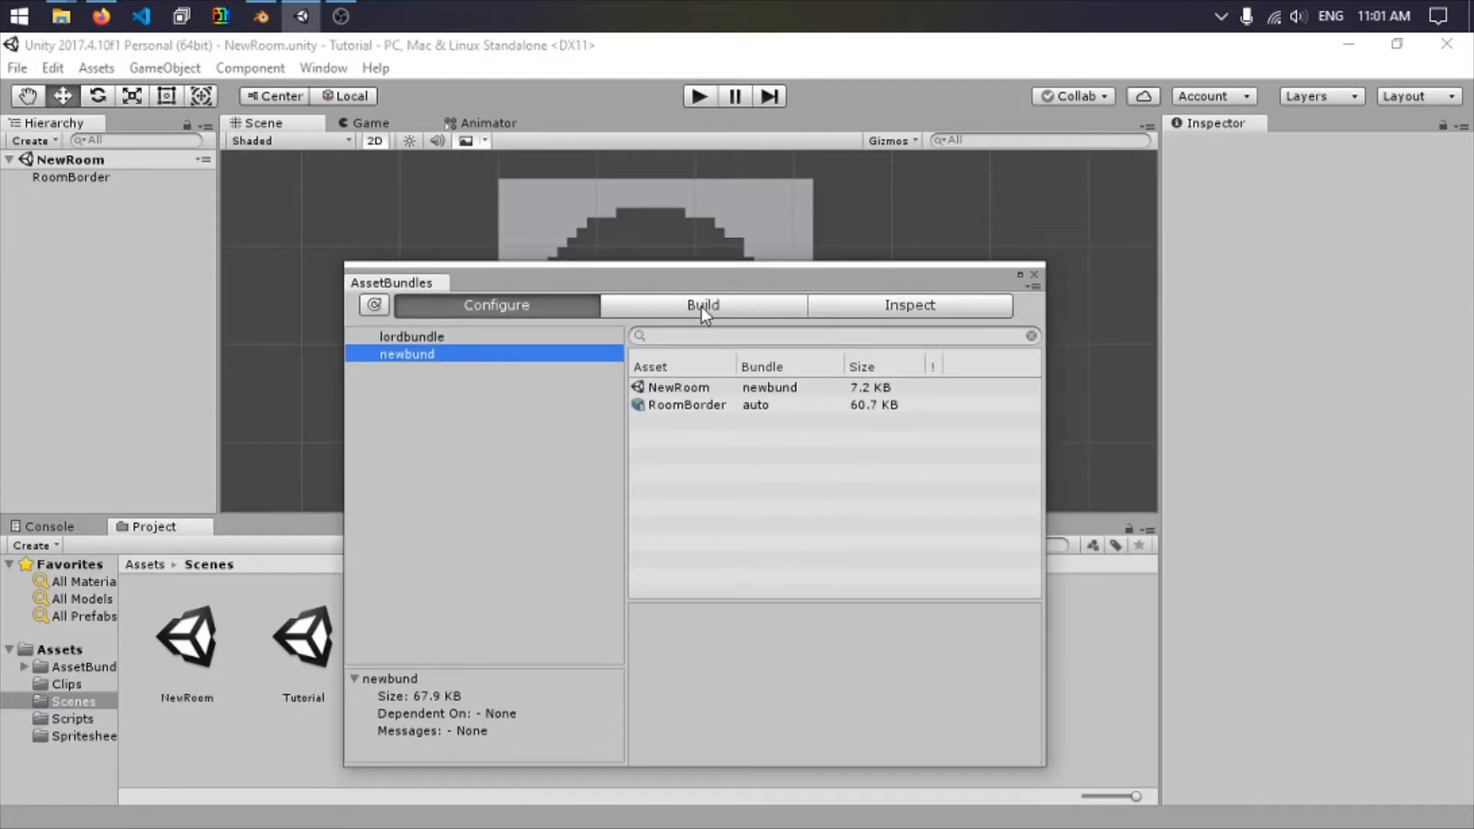
pyautogui.click(701, 306)
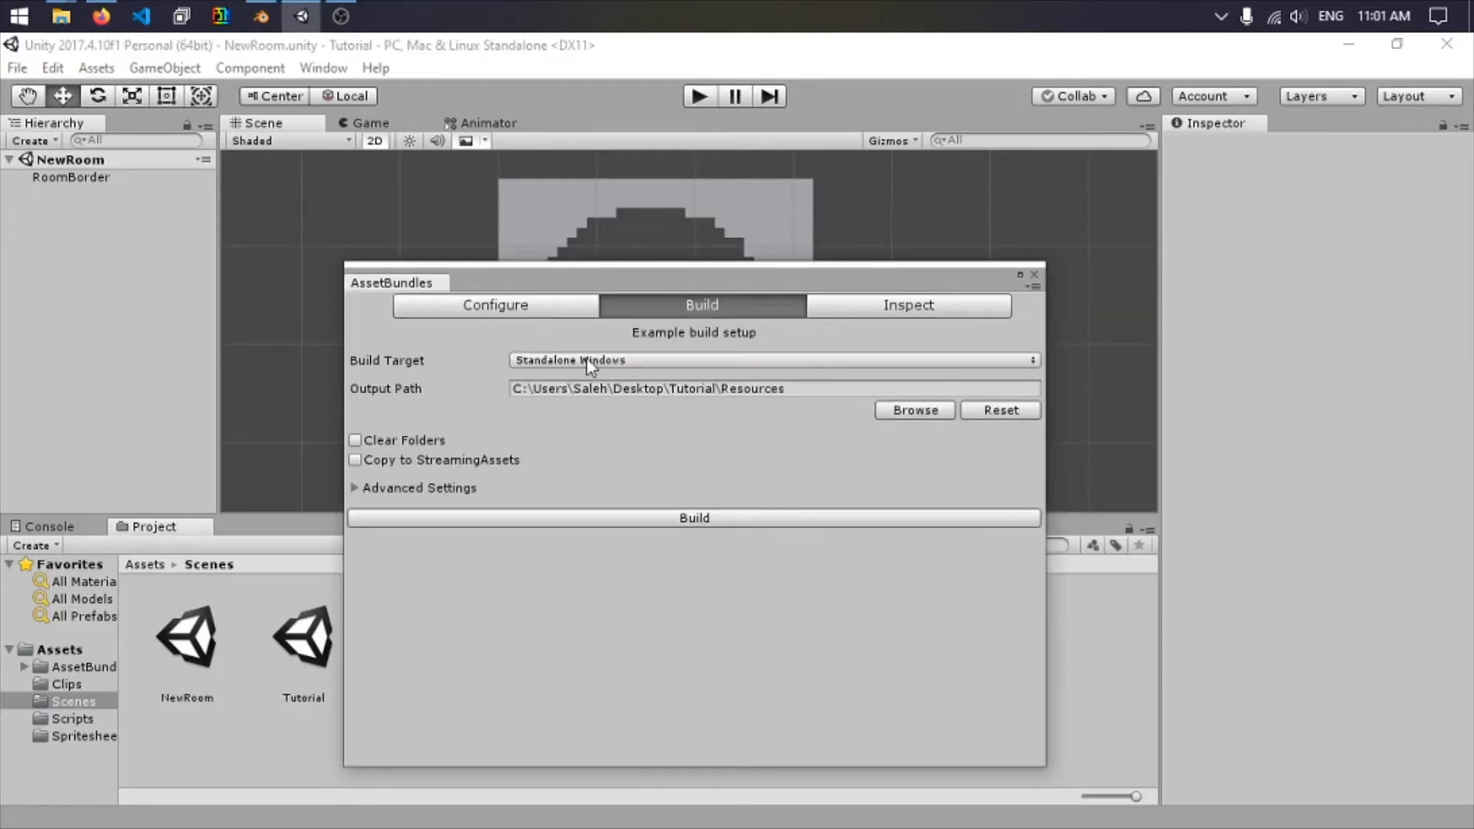
pyautogui.click(791, 389)
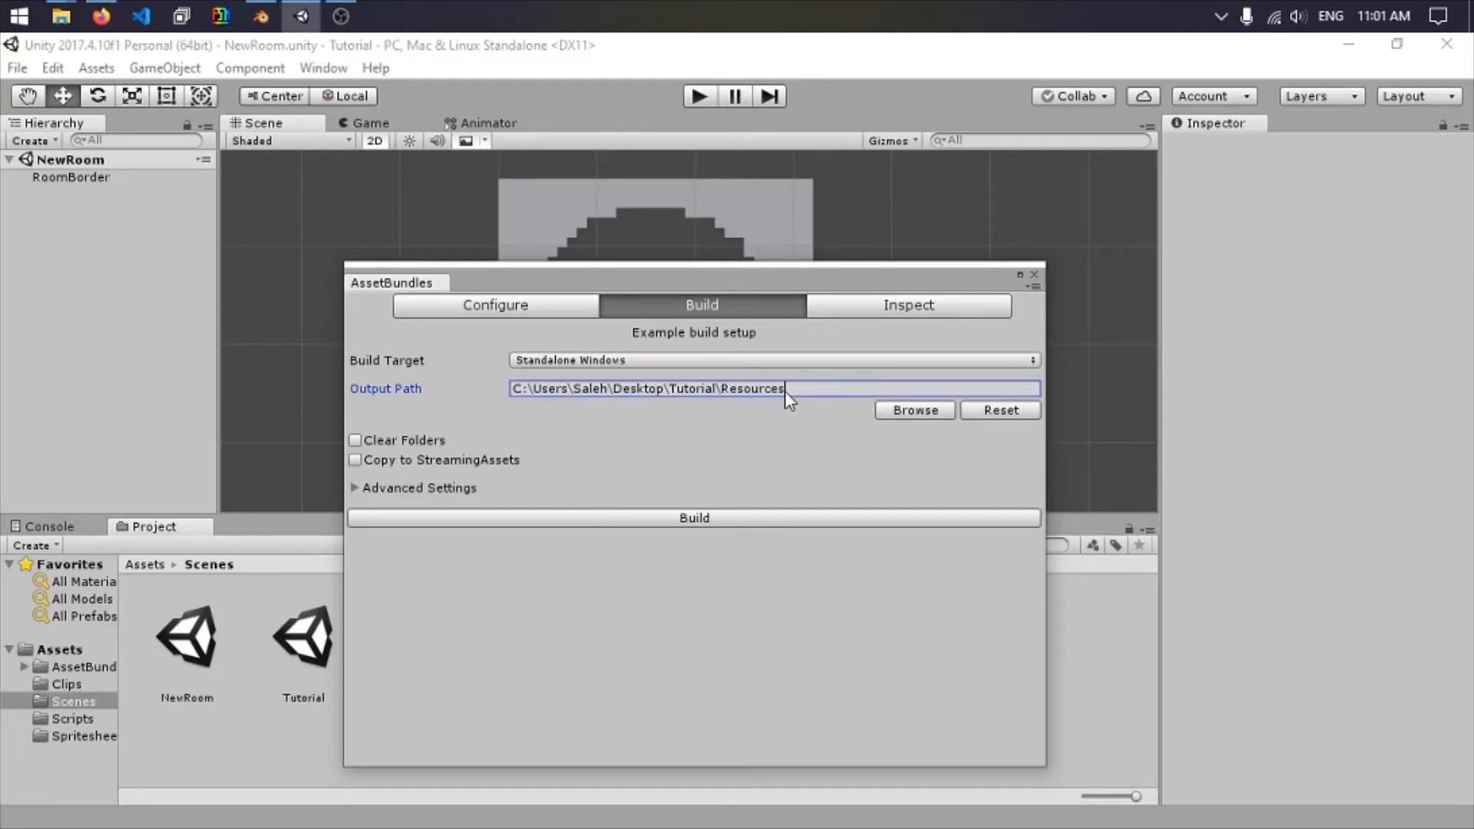
pyautogui.moveTo(675, 396); pyautogui.dragTo(662, 624)
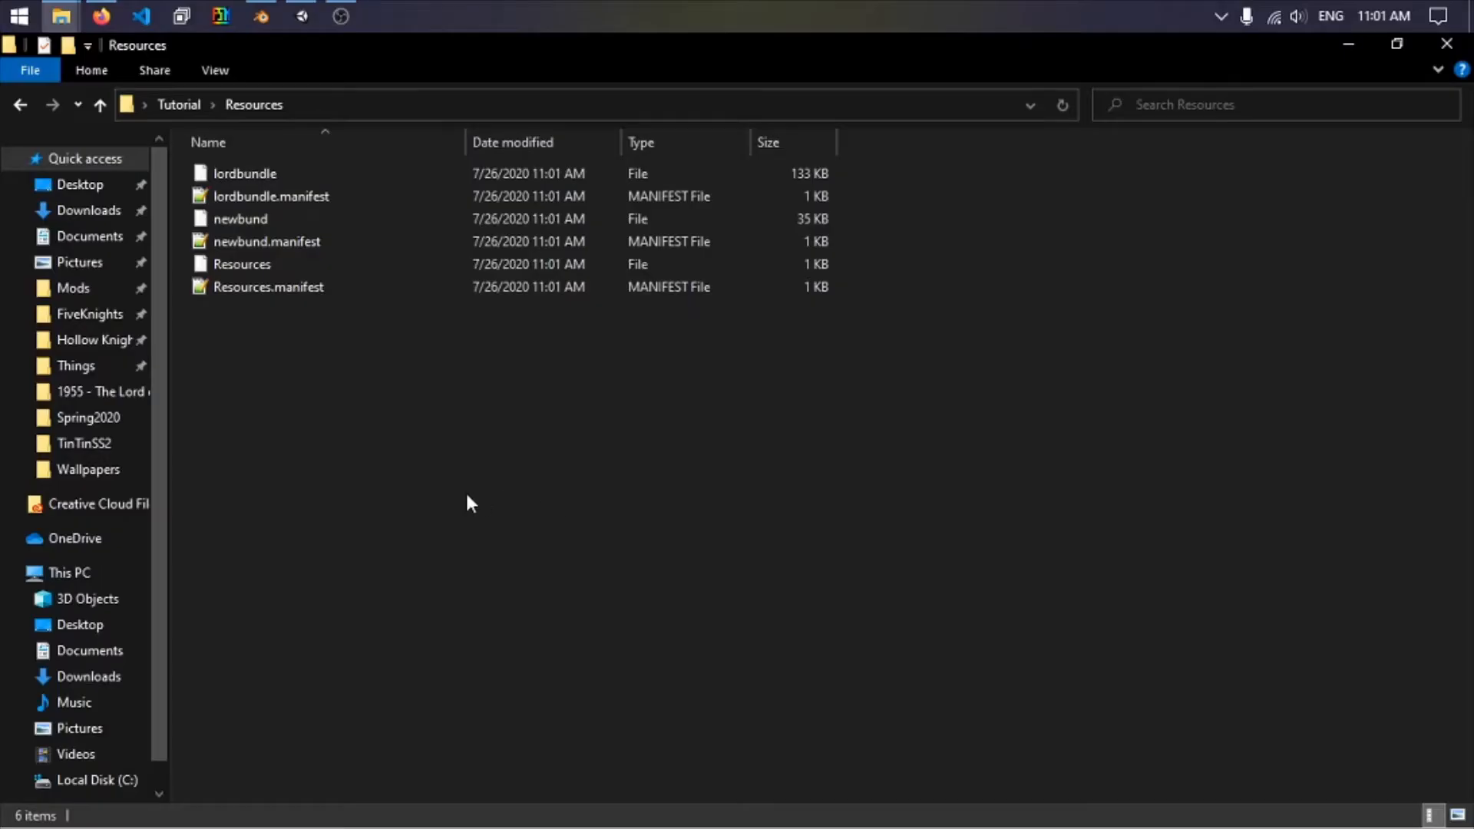
# Delete every built file except newbund from the Resources folder in File Explorer.
pyautogui.moveTo(467, 494); pyautogui.dragTo(342, 431)
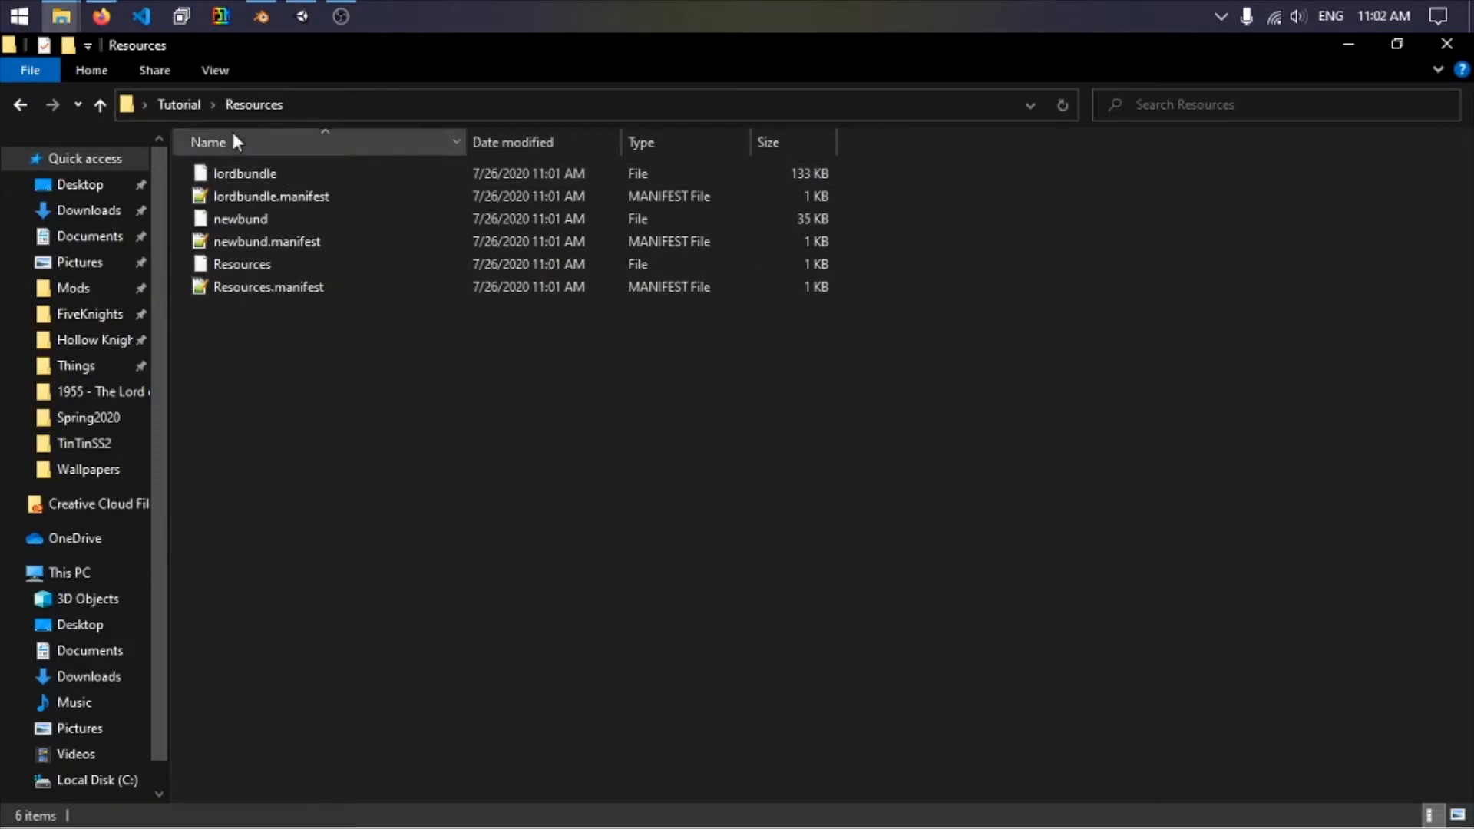
pyautogui.click(240, 221)
pyautogui.moveTo(275, 370); pyautogui.dragTo(264, 174)
pyautogui.press('Delete')
pyautogui.click(273, 200)
pyautogui.press('Delete')
pyautogui.click(260, 175)
pyautogui.press('Delete')
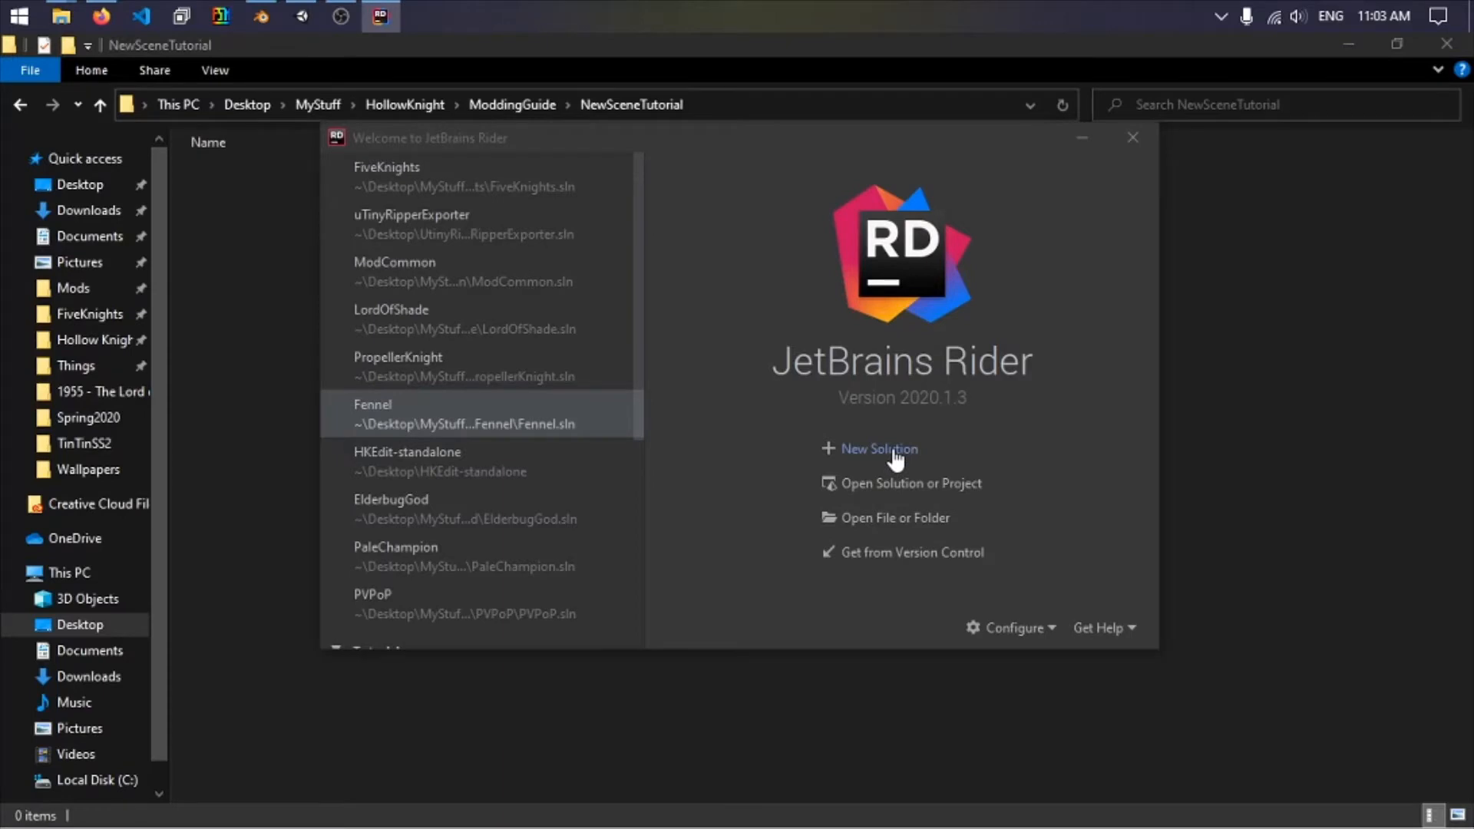
# In JetBrains Rider, start a new .NET Class Library solution named SceneTutorial.
pyautogui.click(895, 453)
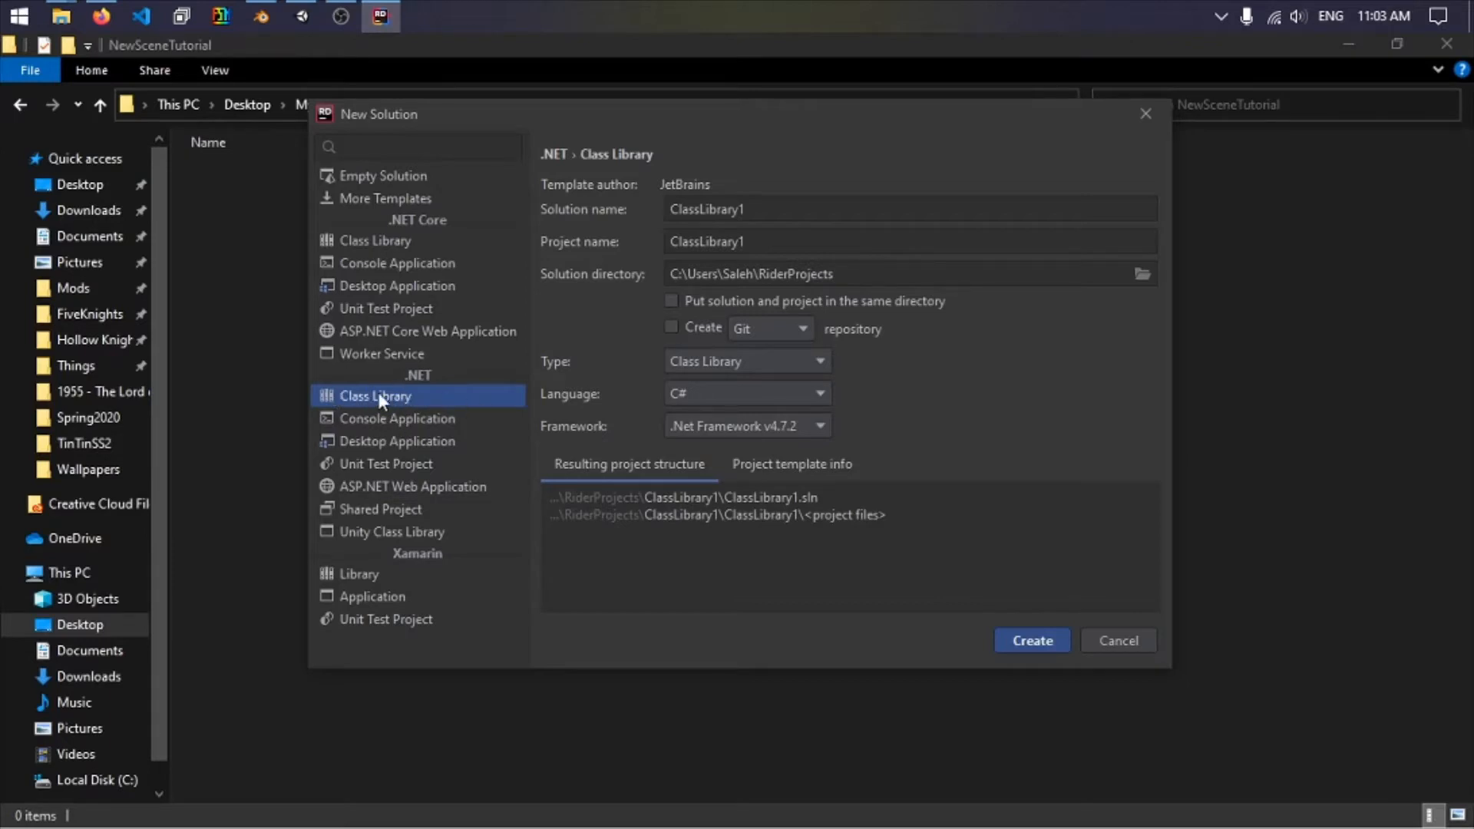
pyautogui.doubleClick(758, 212)
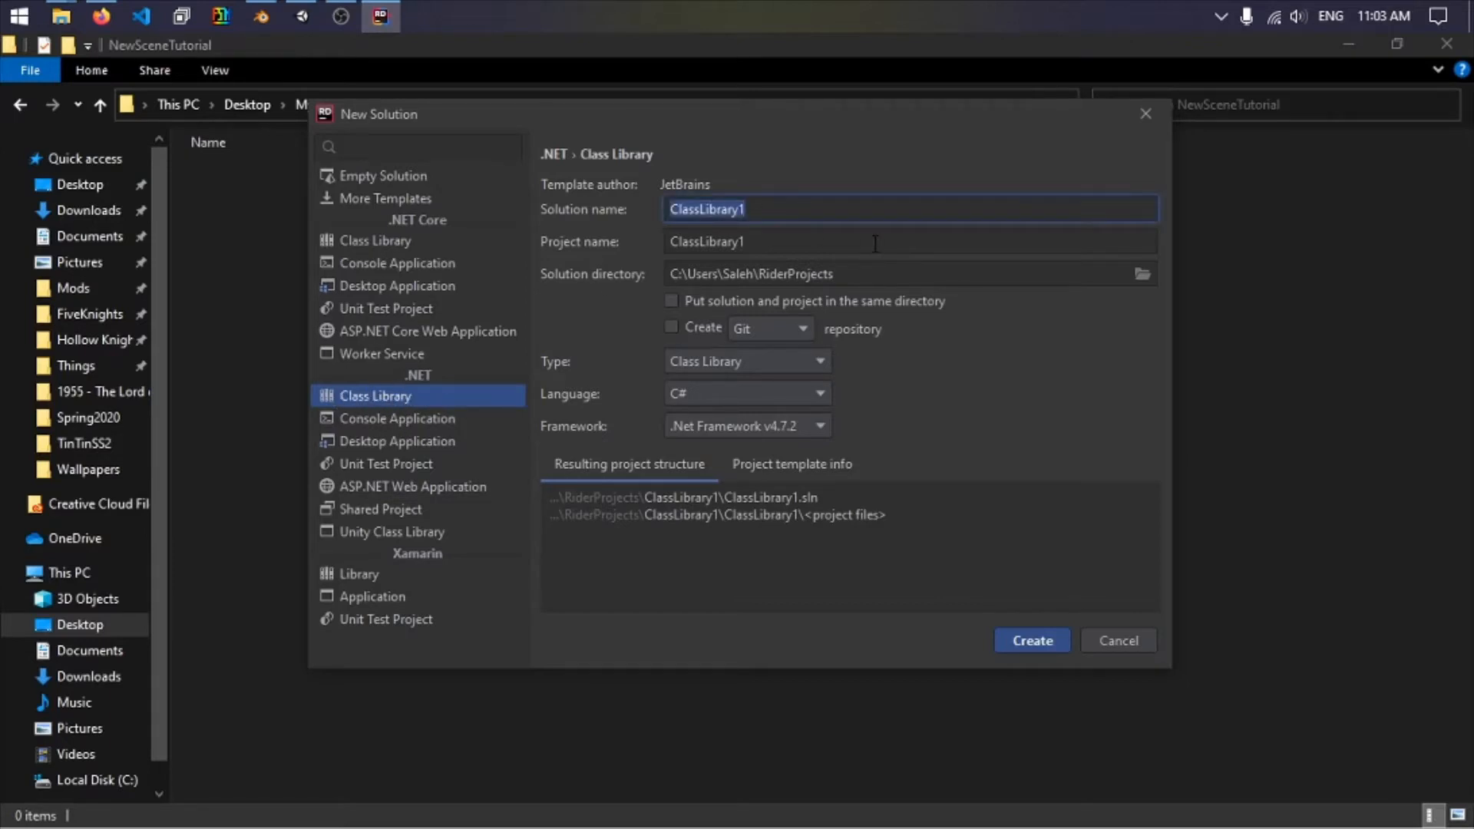
pyautogui.write('Scen')
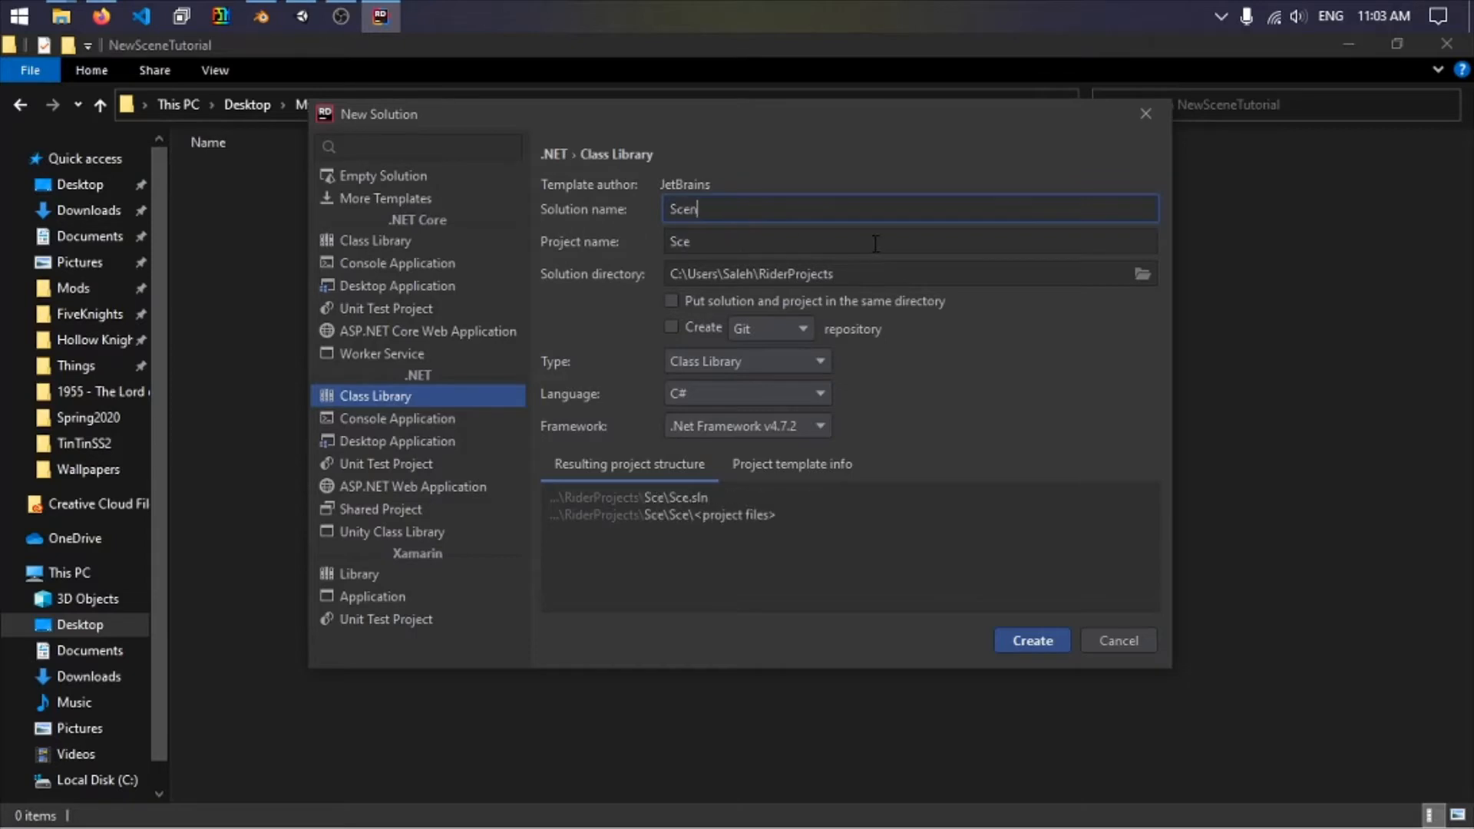
pyautogui.write('eTutorial')
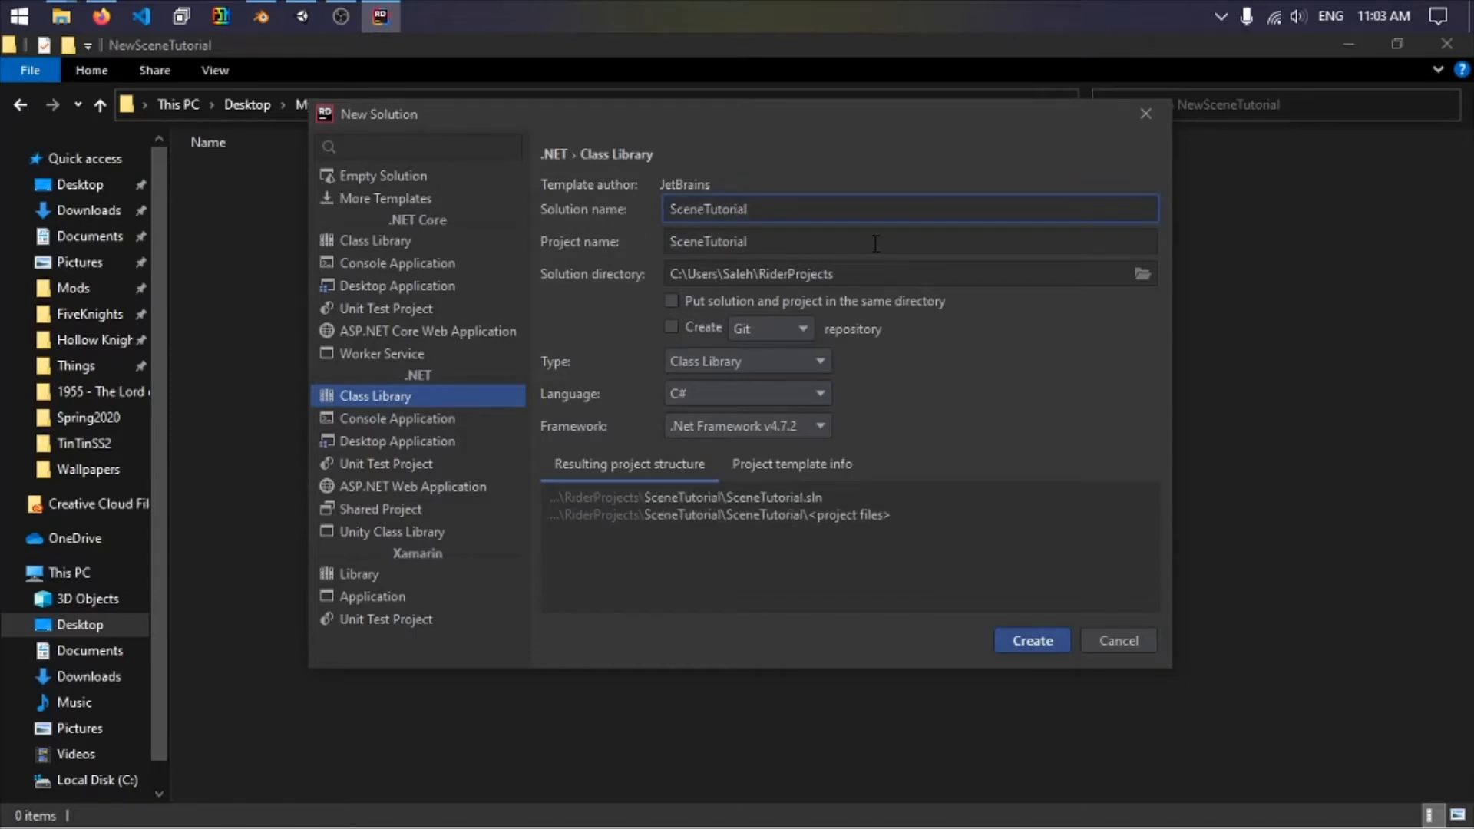
# Copy the NewSceneTutorial folder's path from File Explorer and set it as the solution directory in Rider.
pyautogui.click(232, 213)
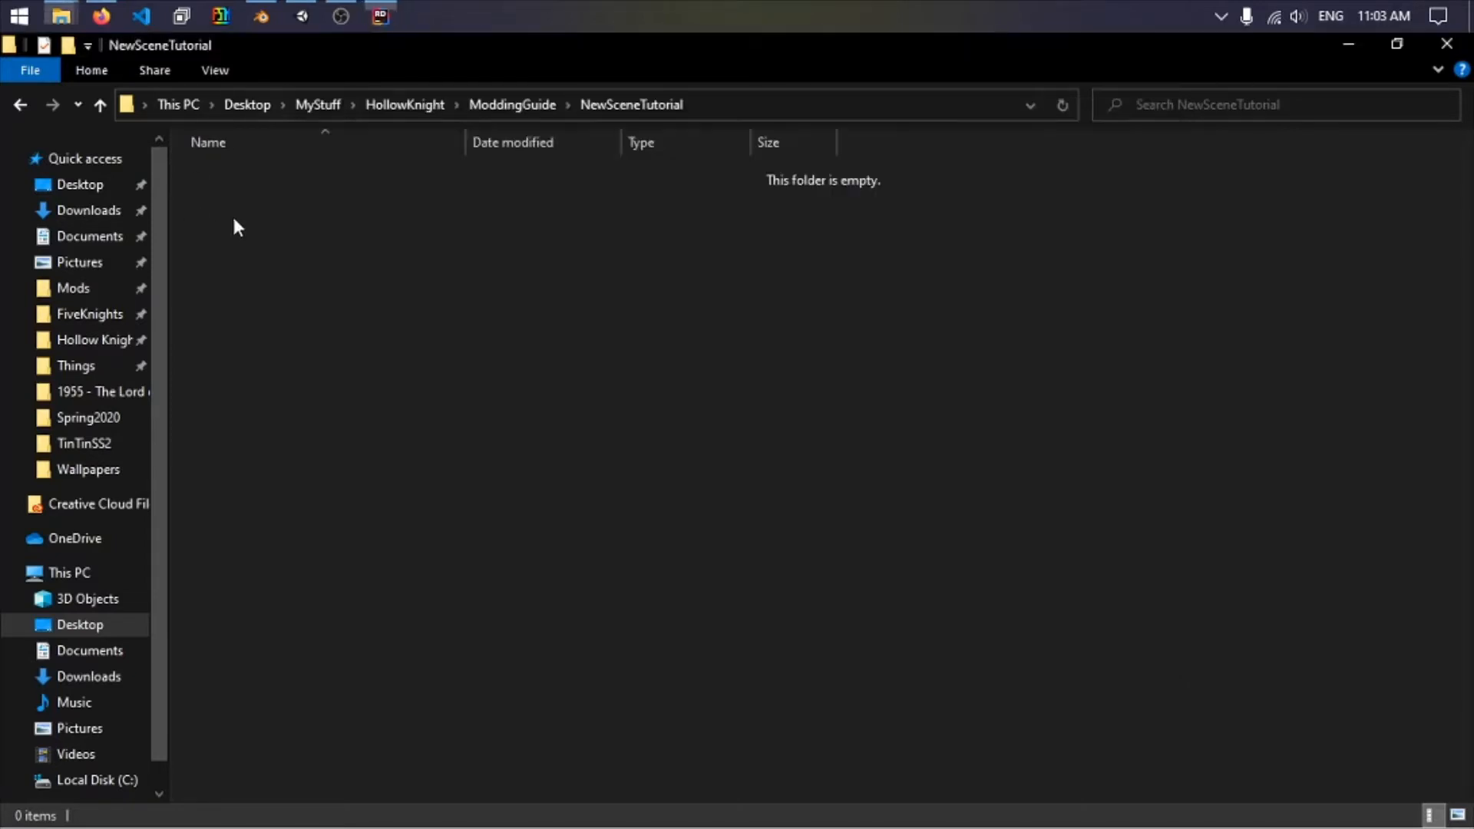
pyautogui.click(843, 111)
pyautogui.hotkey('ctrl', 'c')
pyautogui.click(654, 302)
pyautogui.click(380, 17)
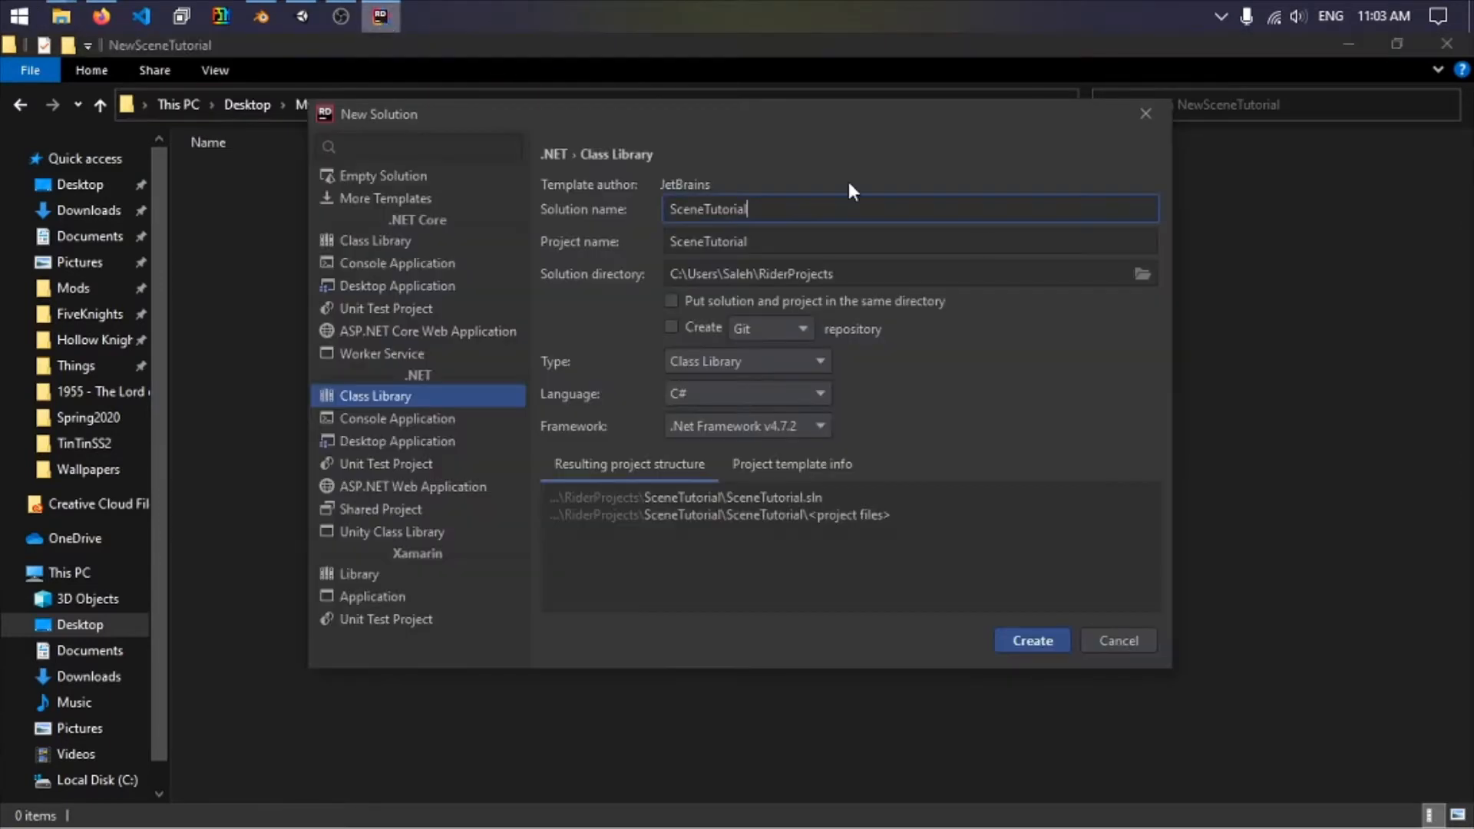
pyautogui.click(830, 274)
pyautogui.hotkey('ctrl', 'a')
pyautogui.hotkey('ctrl', 'v')
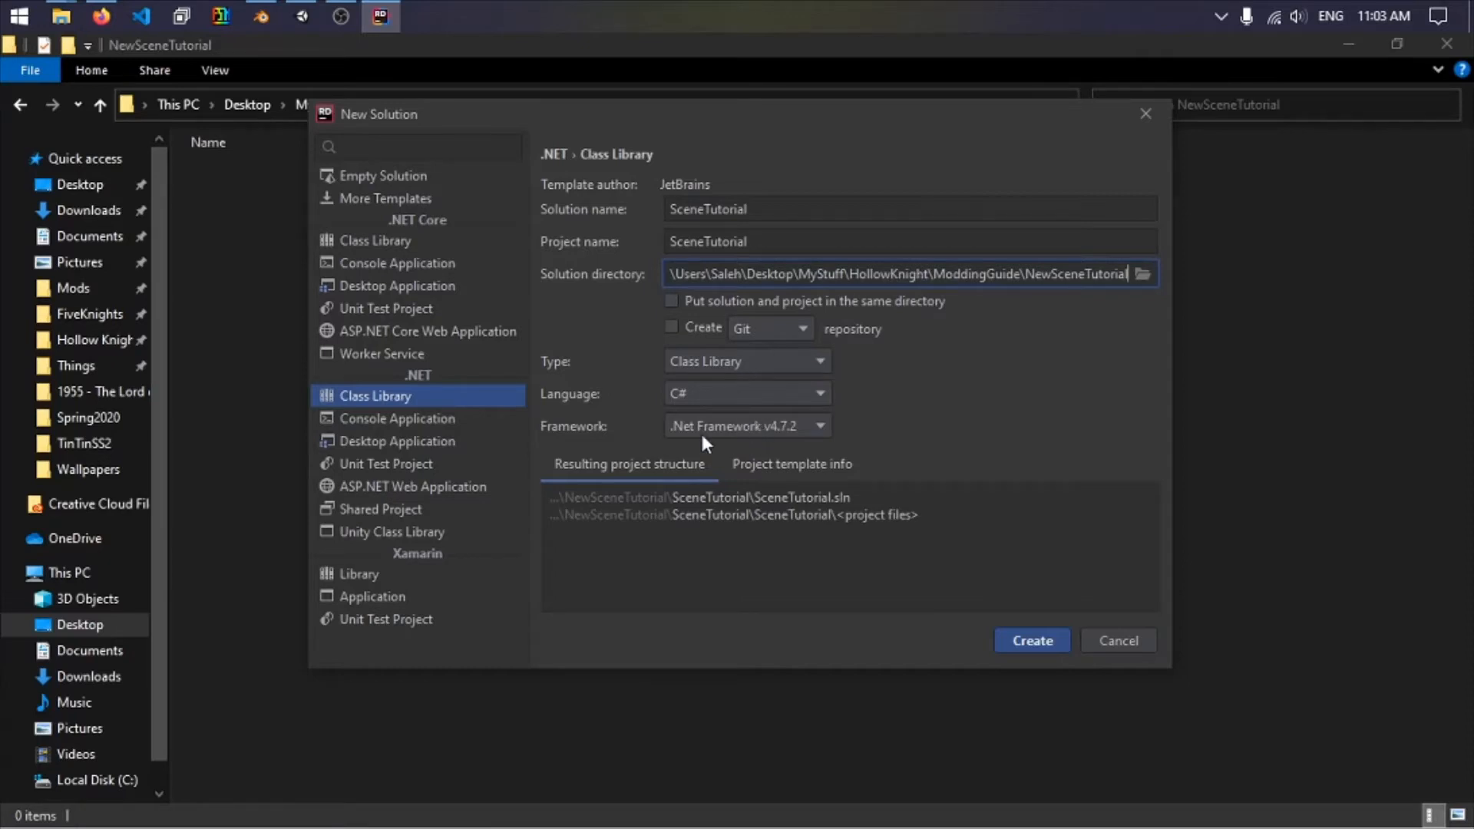
# Set the framework to .Net Framework v3.5, keep the Class Library type, and create the solution.
pyautogui.click(749, 426)
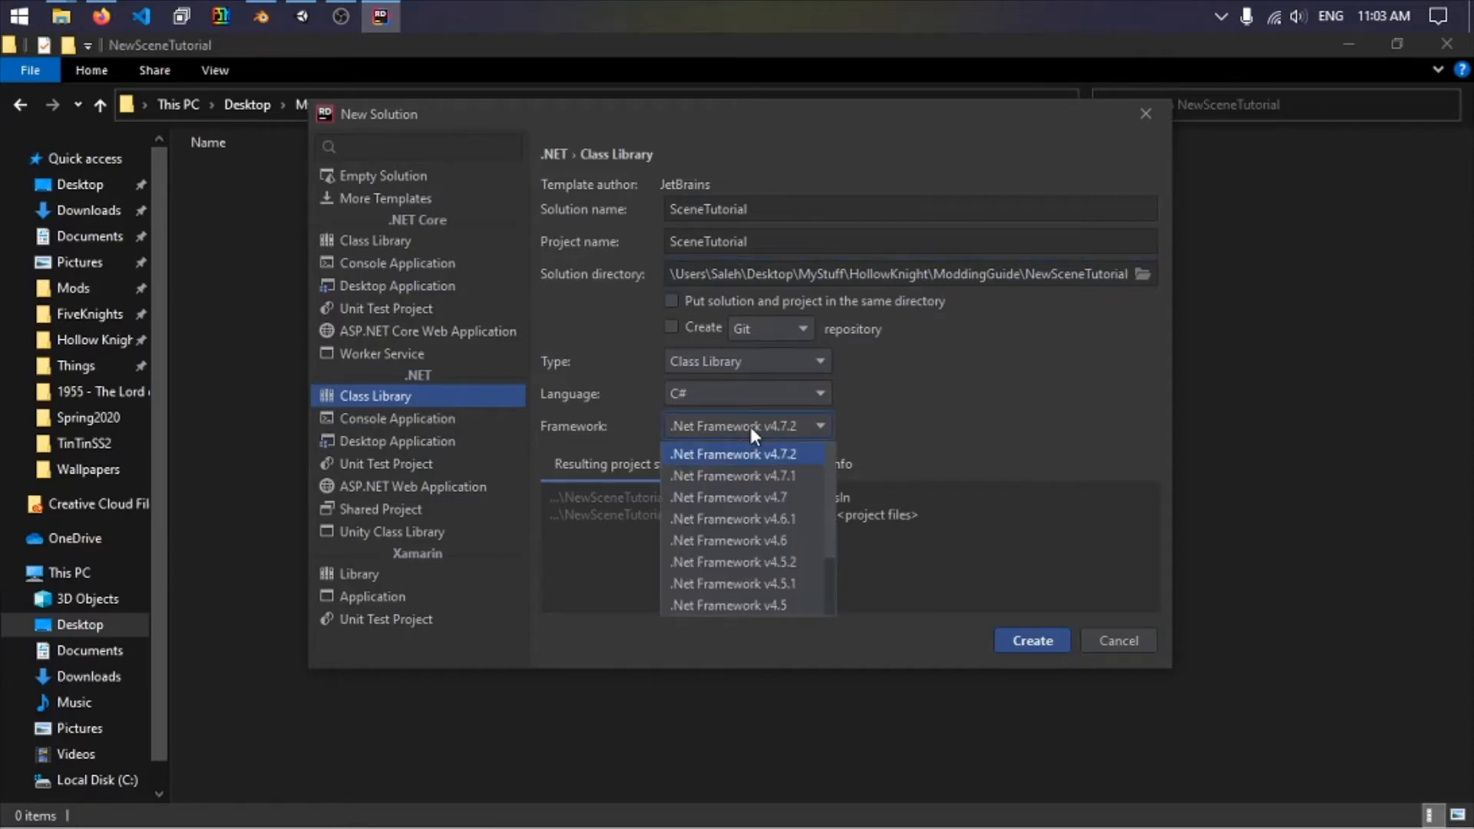
pyautogui.scroll(-2, 765, 596)
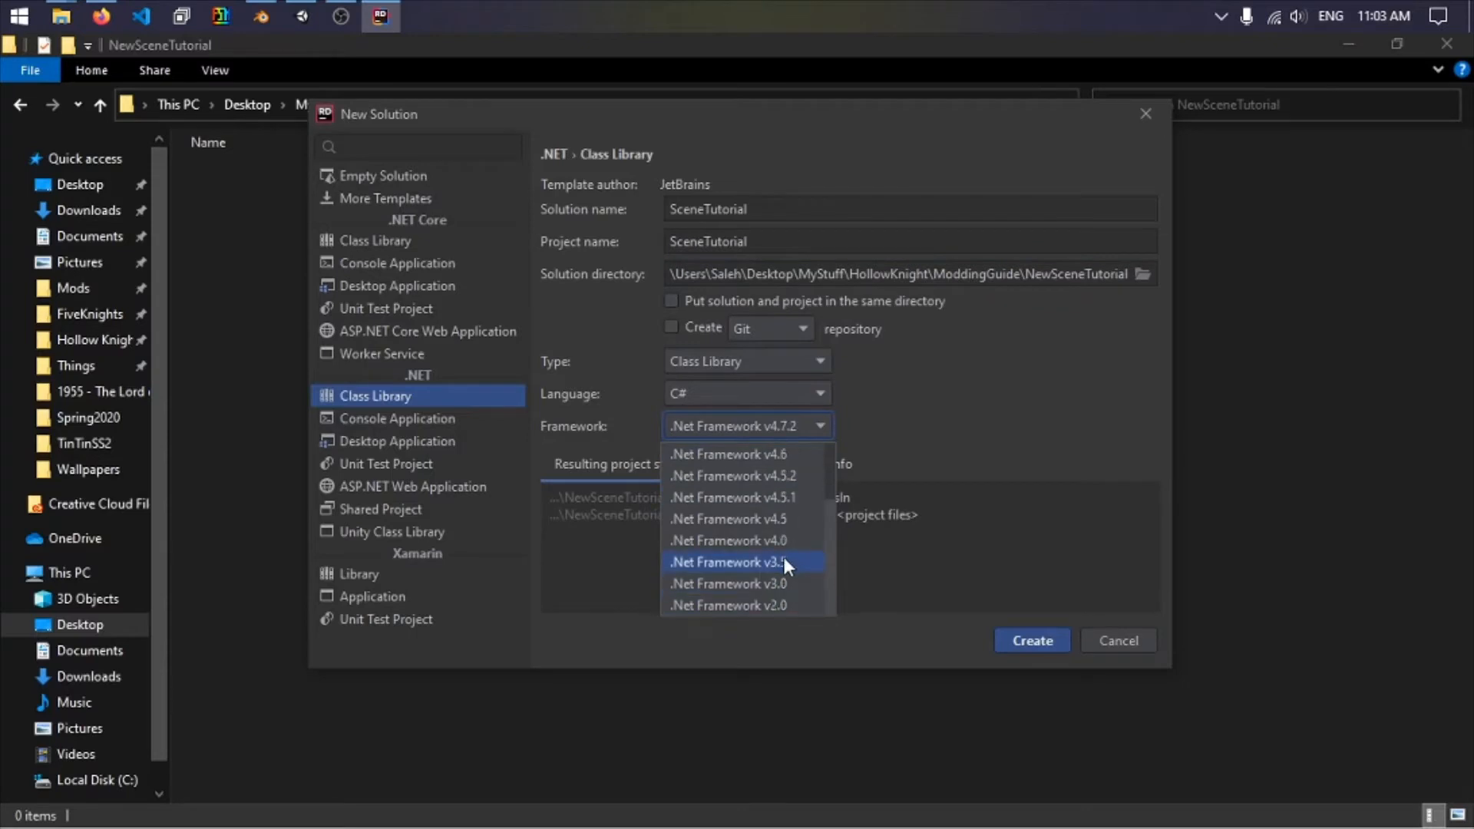
pyautogui.click(778, 560)
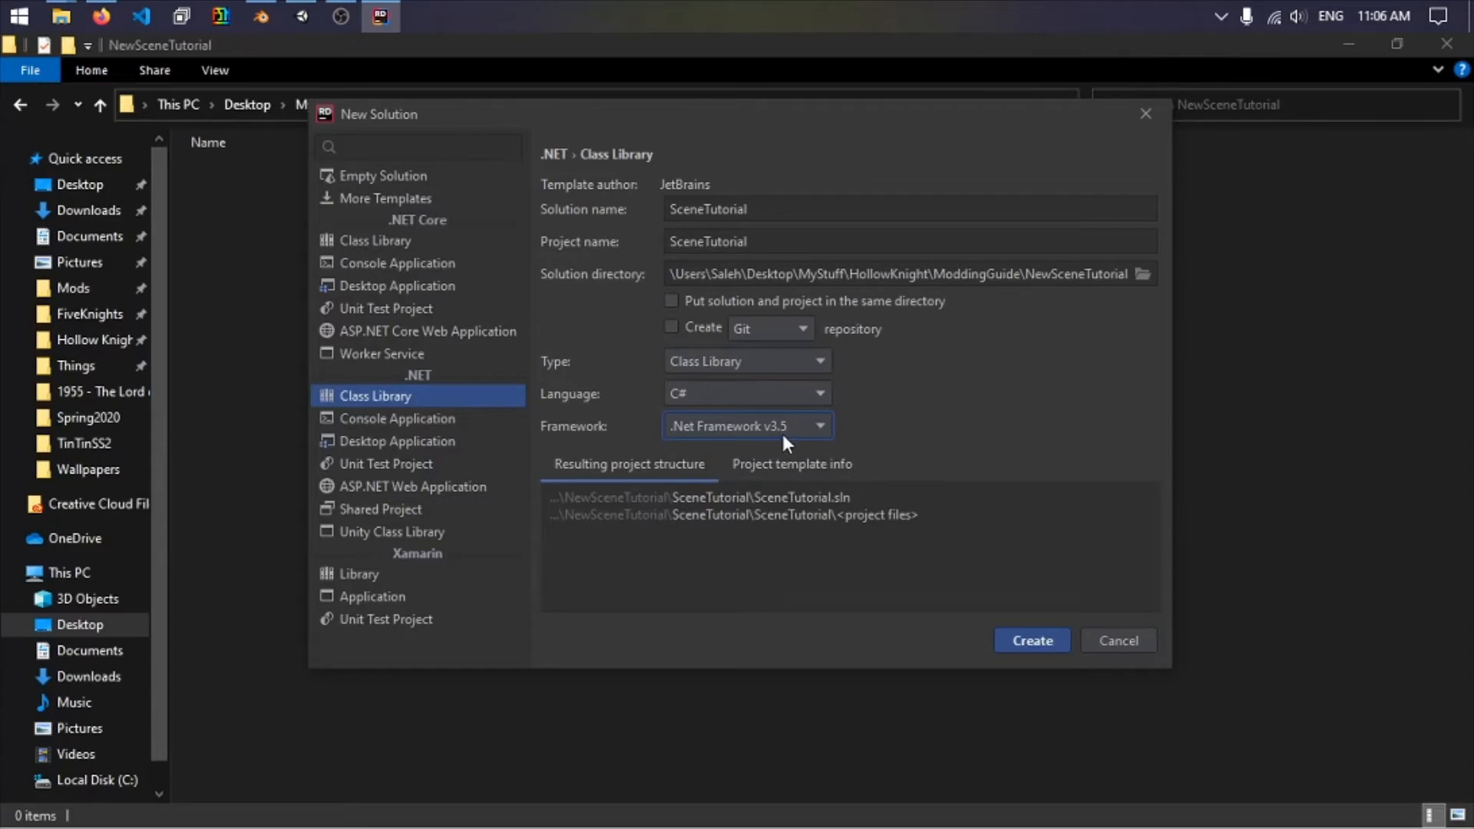
pyautogui.click(760, 369)
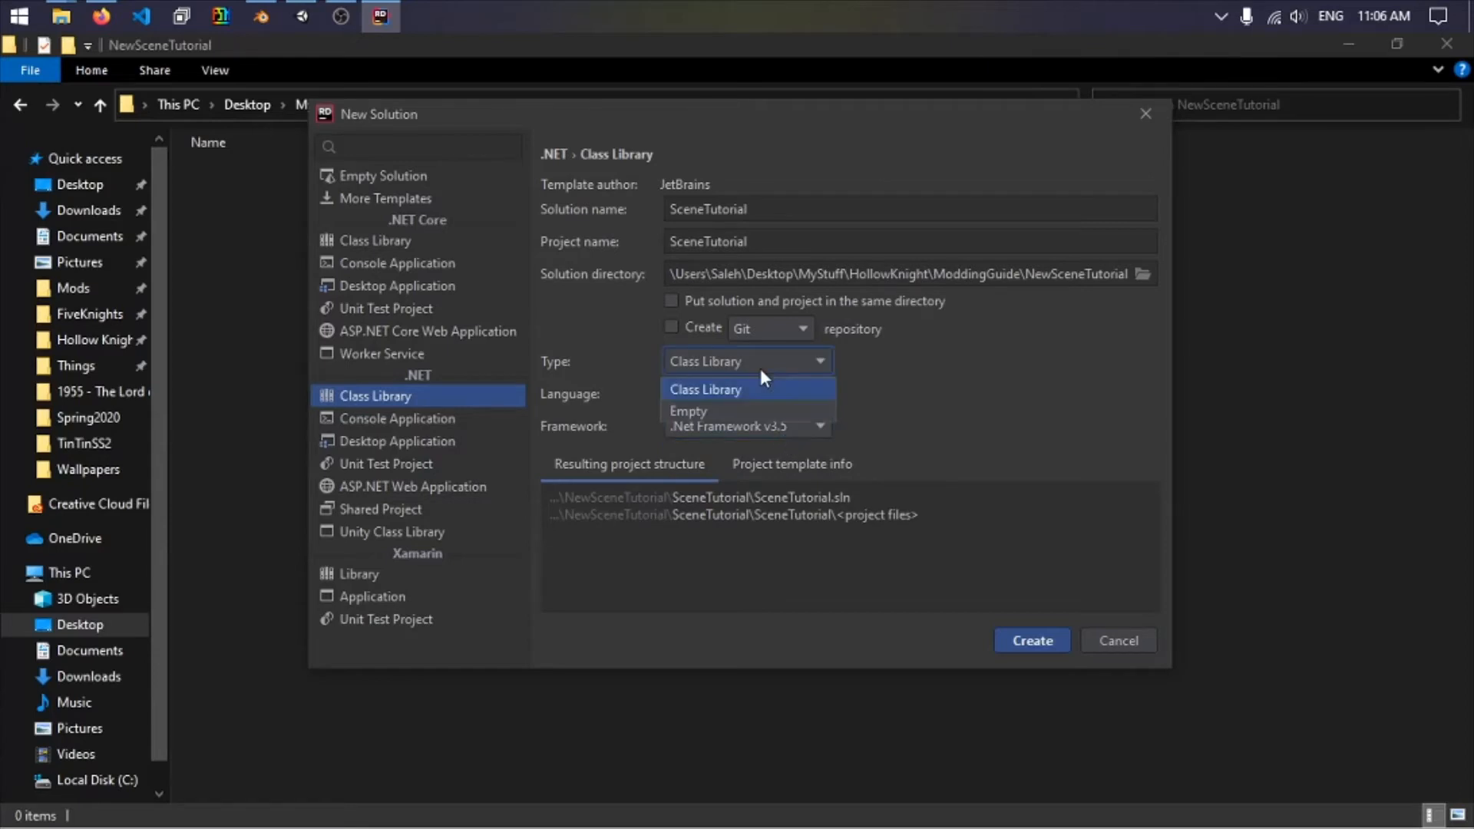
pyautogui.click(875, 357)
pyautogui.click(1026, 638)
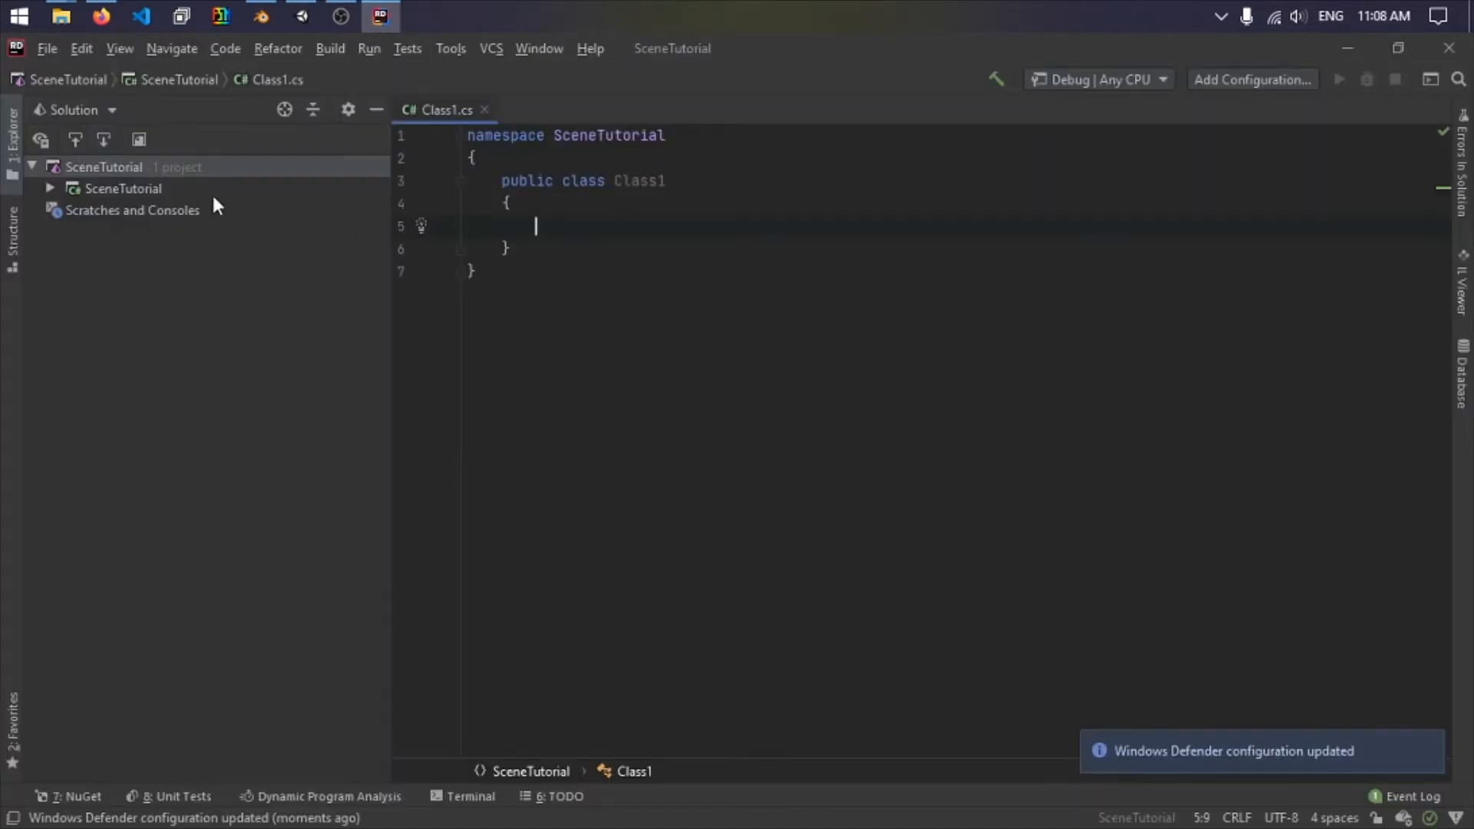
# In File Explorer, create a folder named Bundle inside the inner SceneTutorial project folder, next to Class1.cs.
pyautogui.moveTo(61, 16)
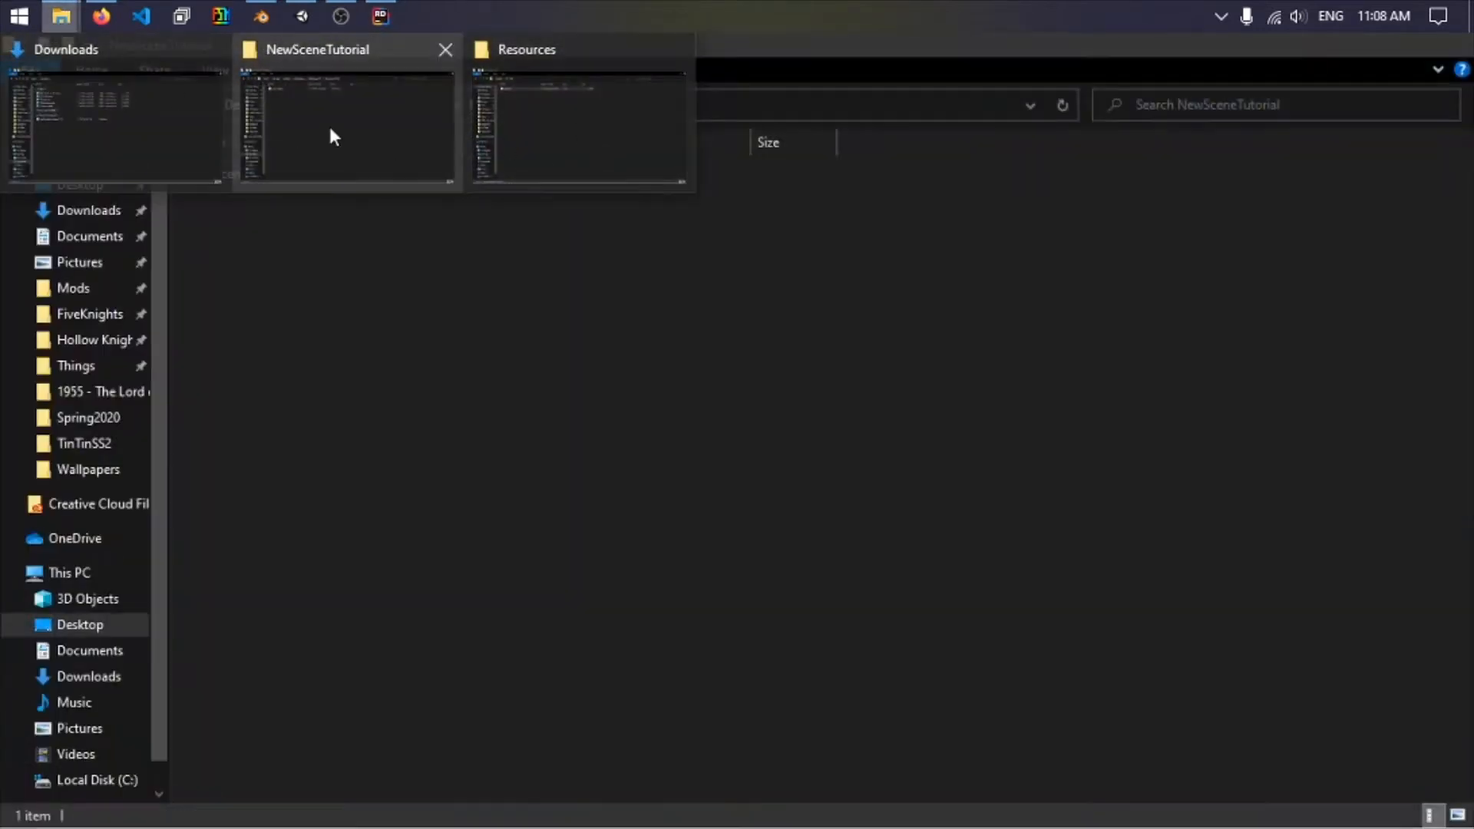
pyautogui.click(332, 136)
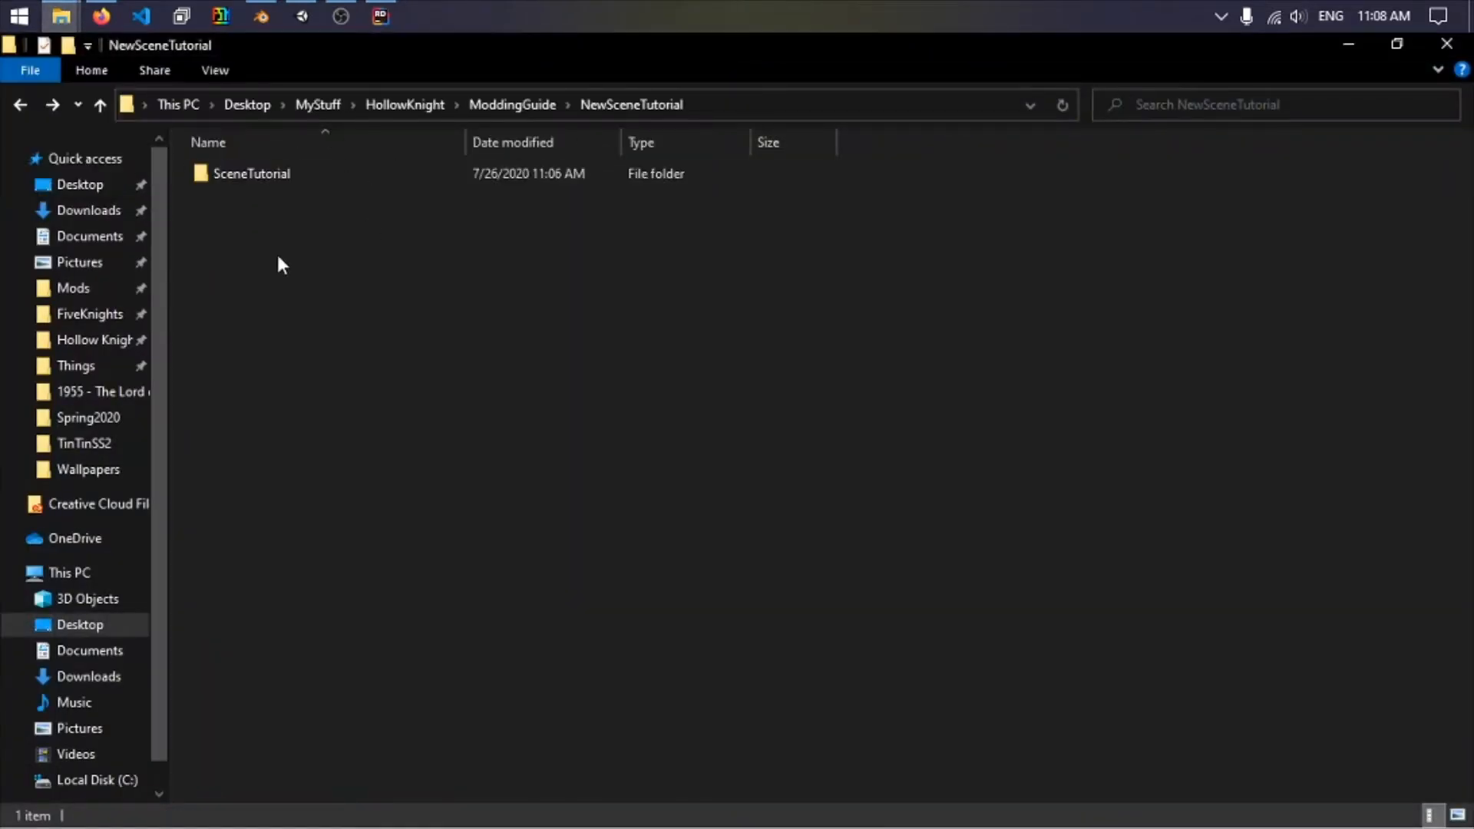
pyautogui.doubleClick(271, 176)
pyautogui.doubleClick(274, 197)
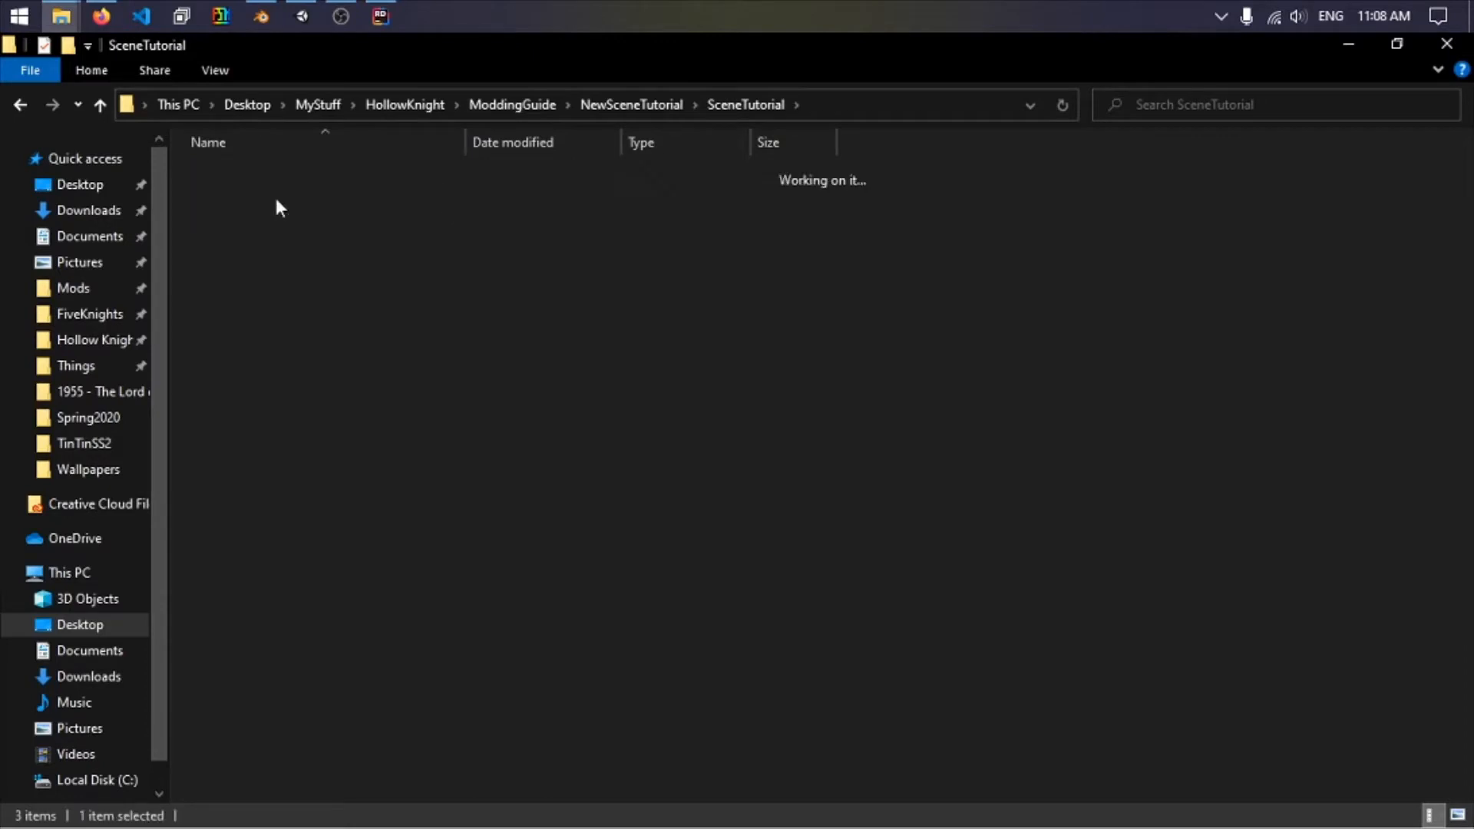
pyautogui.rightClick(340, 390)
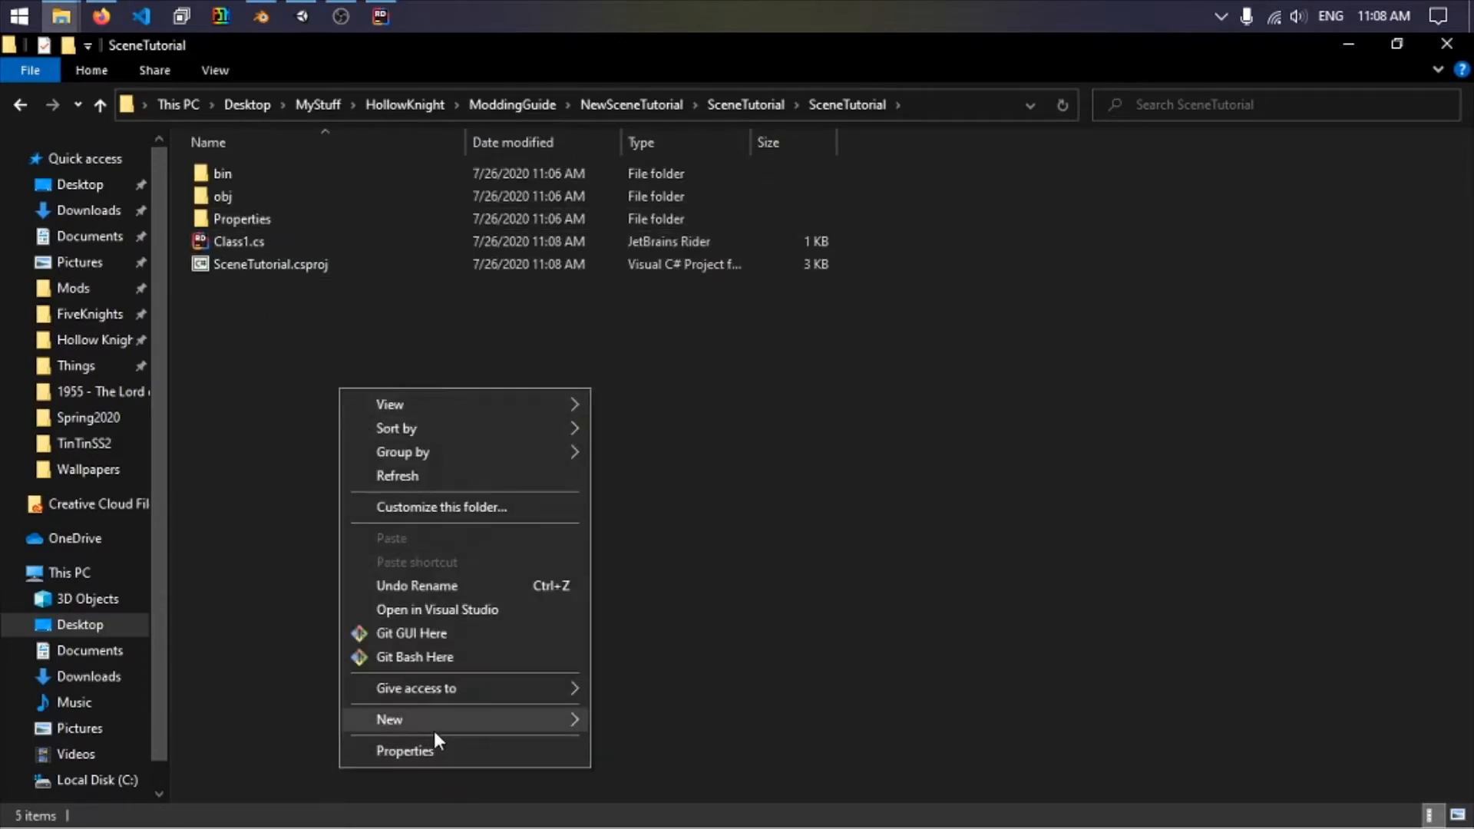
pyautogui.moveTo(434, 722)
pyautogui.click(640, 496)
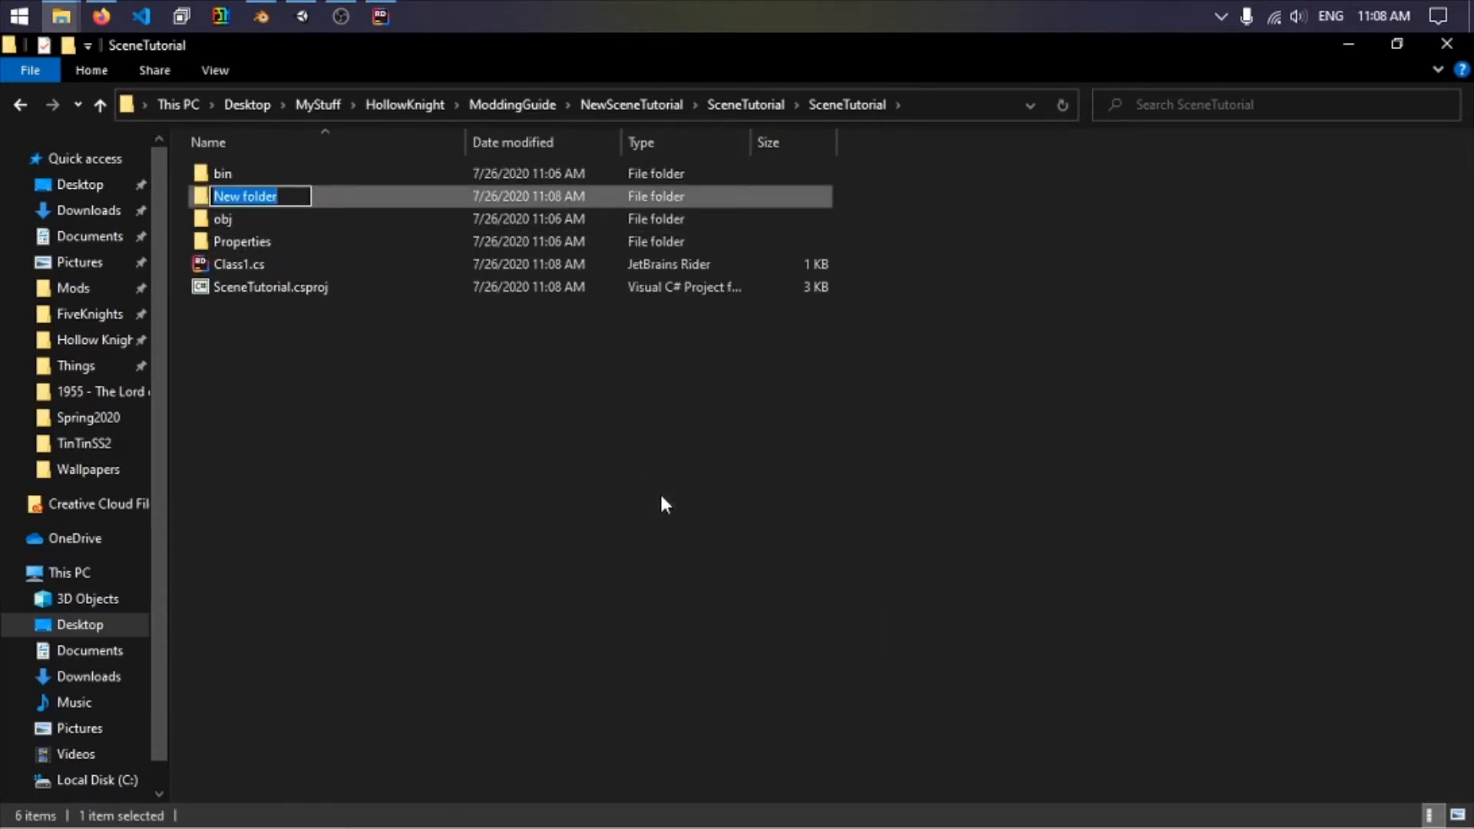
pyautogui.write('Bundle')
pyautogui.press('Return')
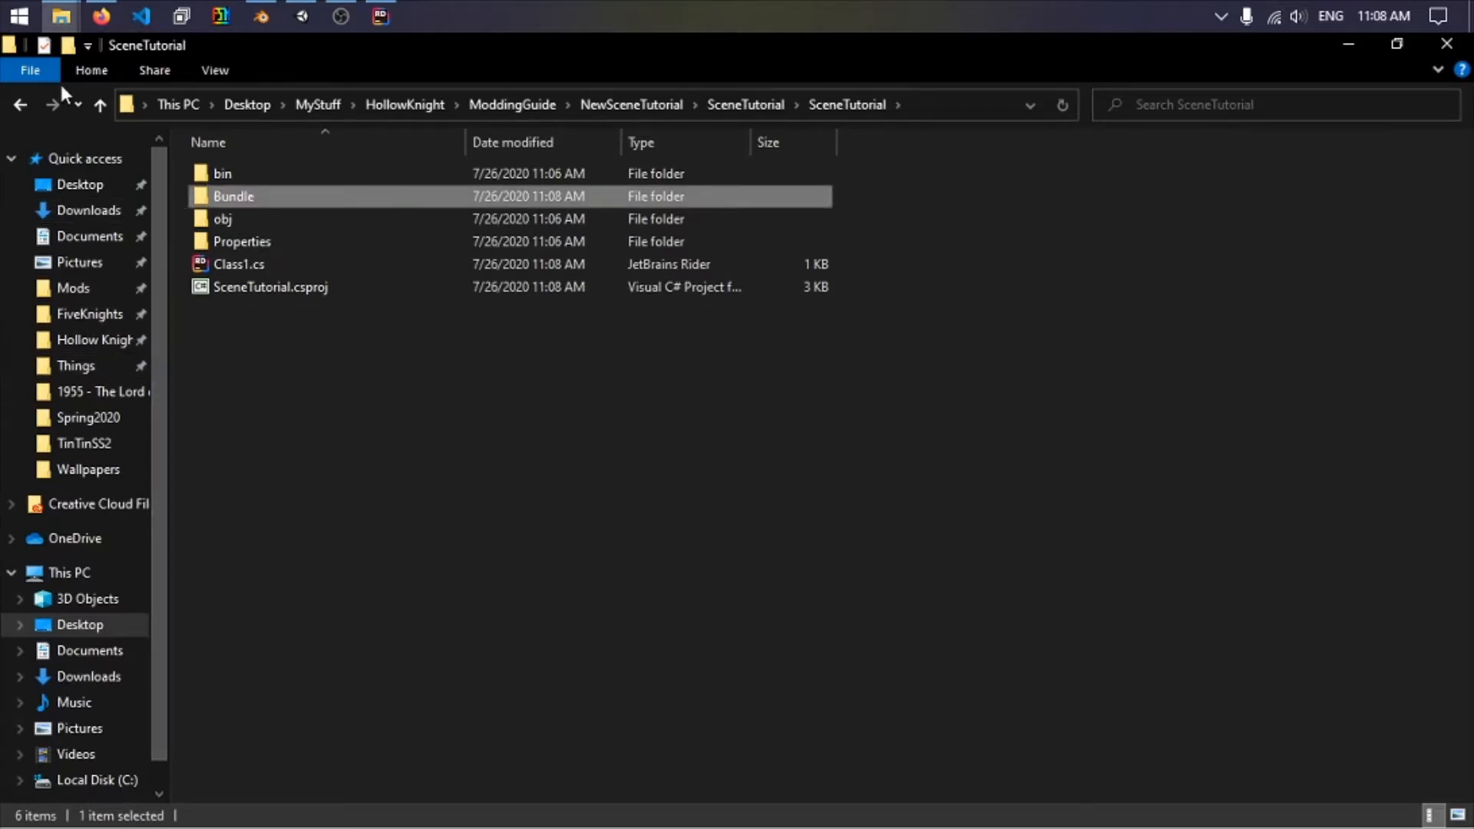
# Move the newbund file from the Resources folder into the Bundle folder and close the Resources window.
pyautogui.moveTo(62, 15)
pyautogui.click(536, 127)
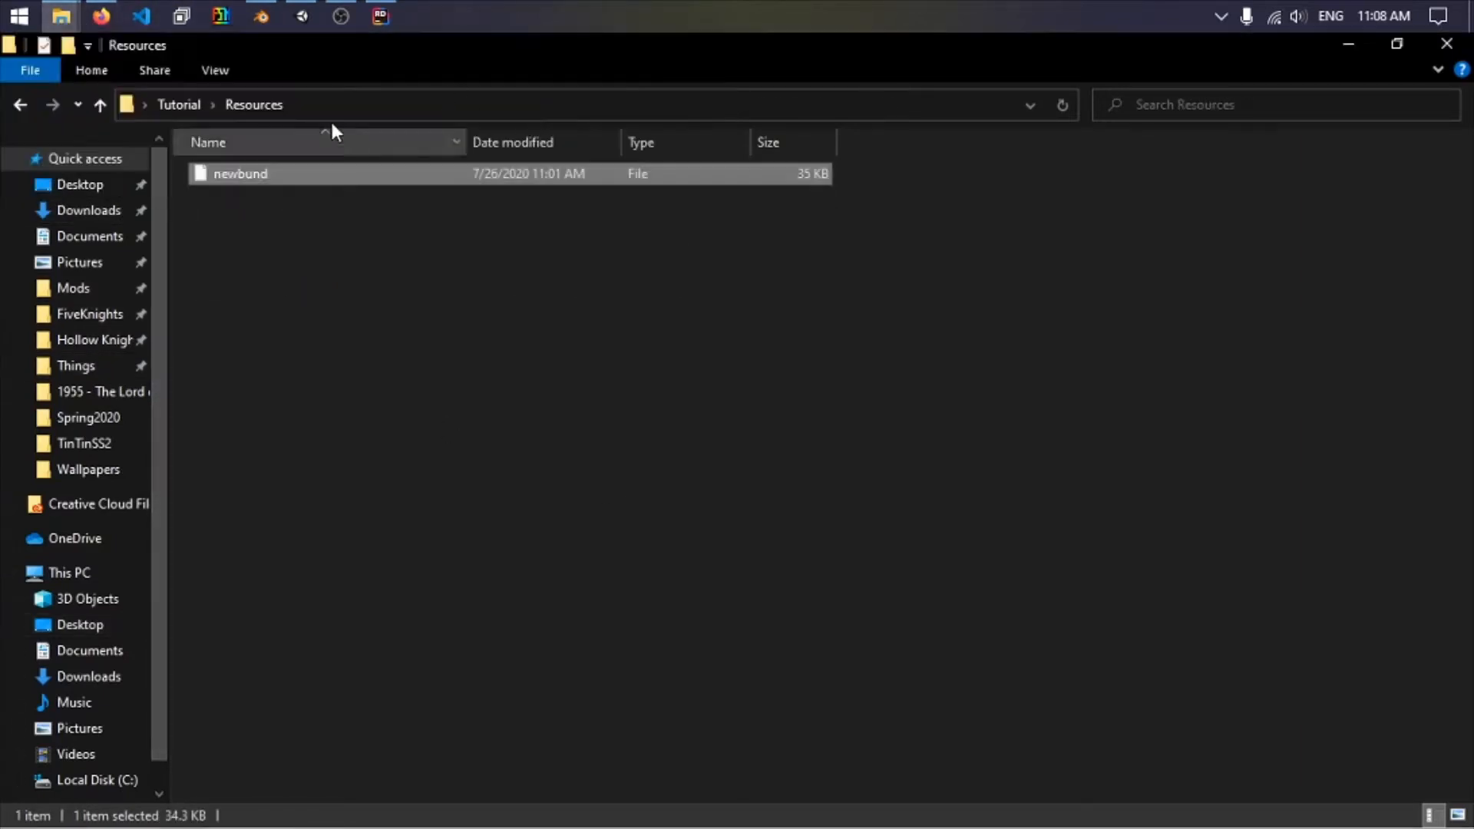
pyautogui.moveTo(458, 52); pyautogui.dragTo(800, 335)
pyautogui.moveTo(584, 456); pyautogui.dragTo(238, 198)
pyautogui.moveTo(61, 23)
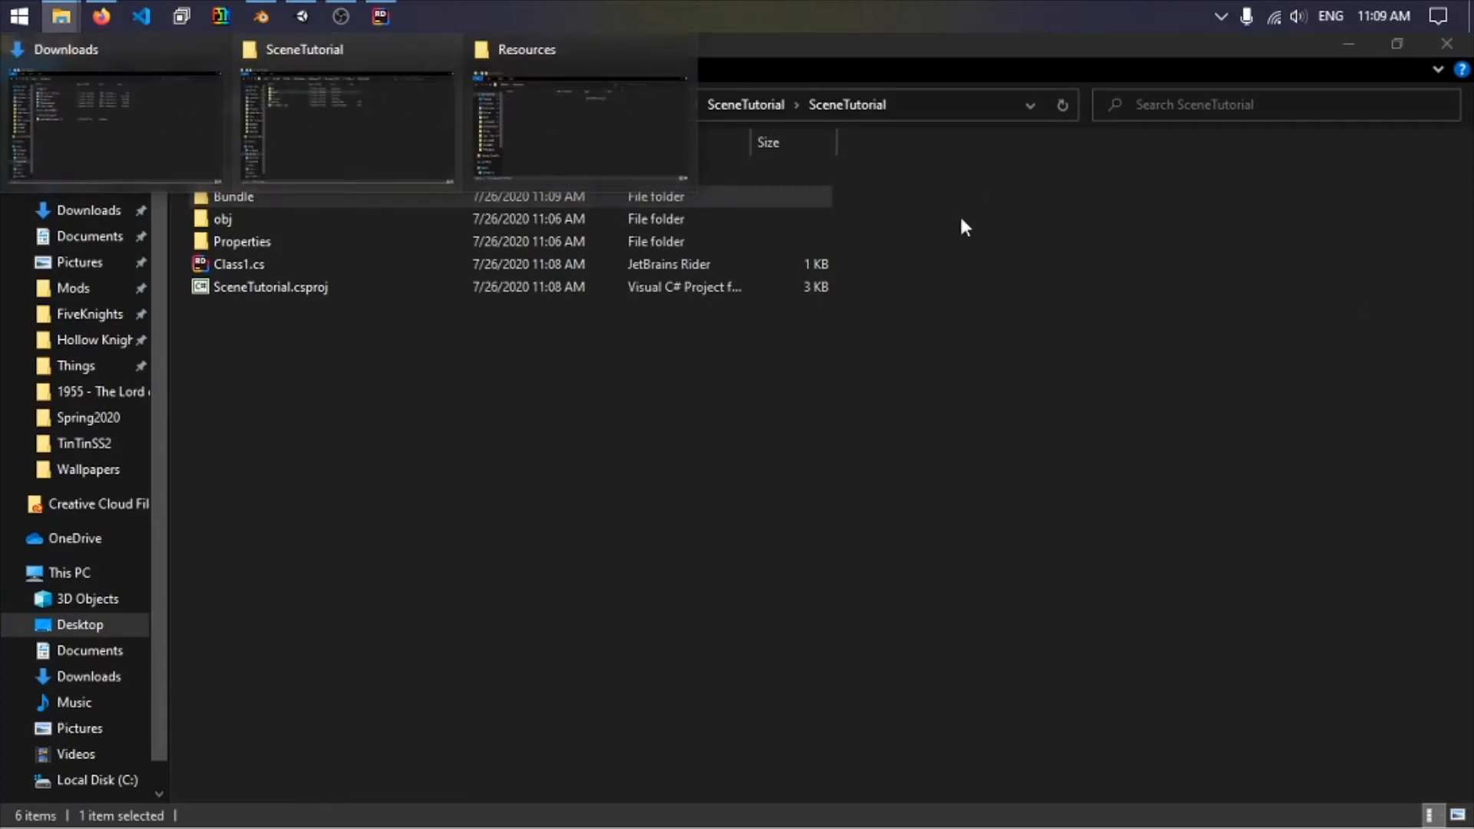
pyautogui.click(675, 46)
pyautogui.click(934, 568)
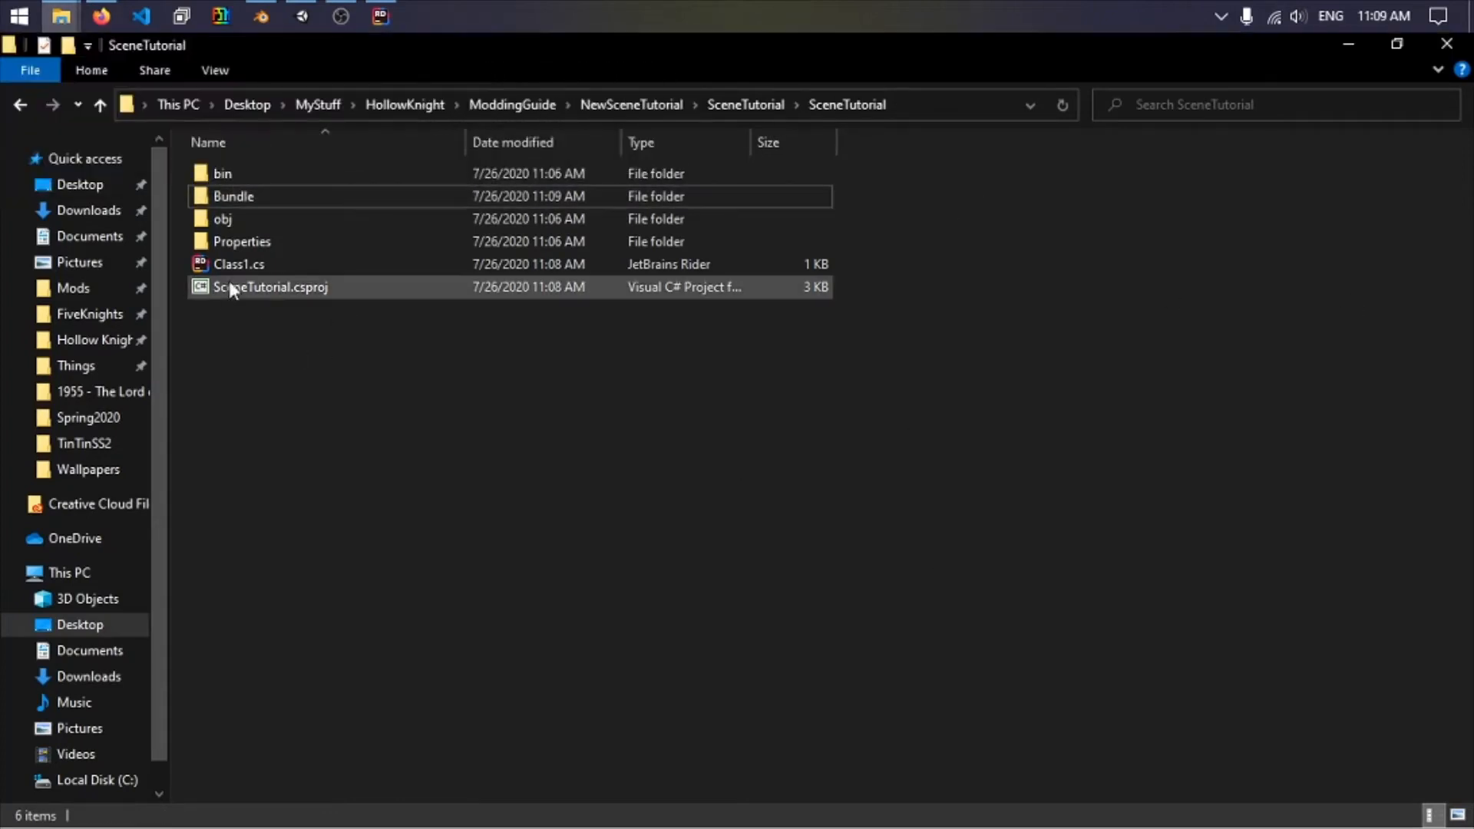
# Open SceneTutorial.csproj from the project folder in Notepad++.
pyautogui.rightClick(256, 288)
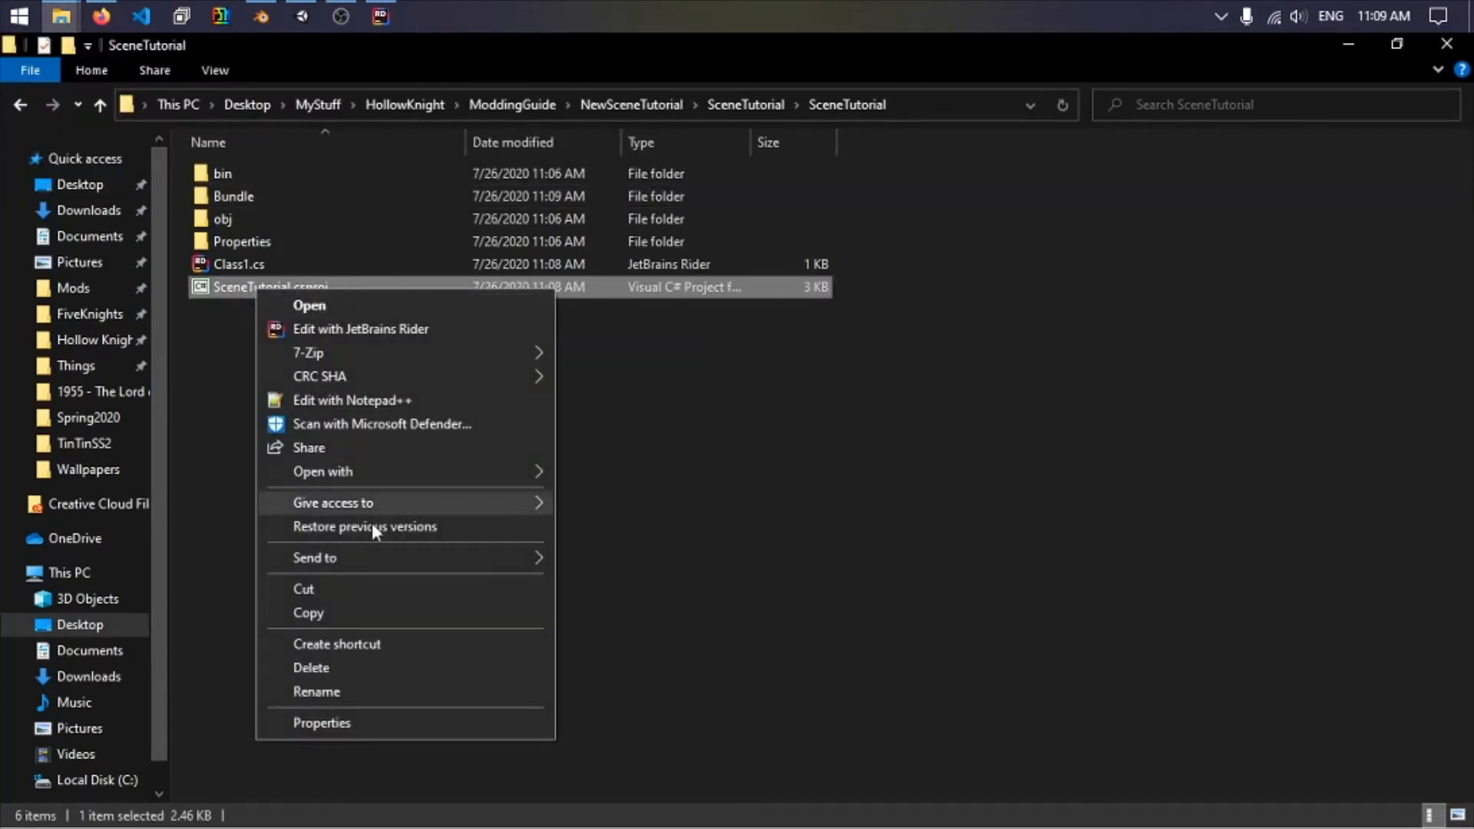
pyautogui.moveTo(504, 473)
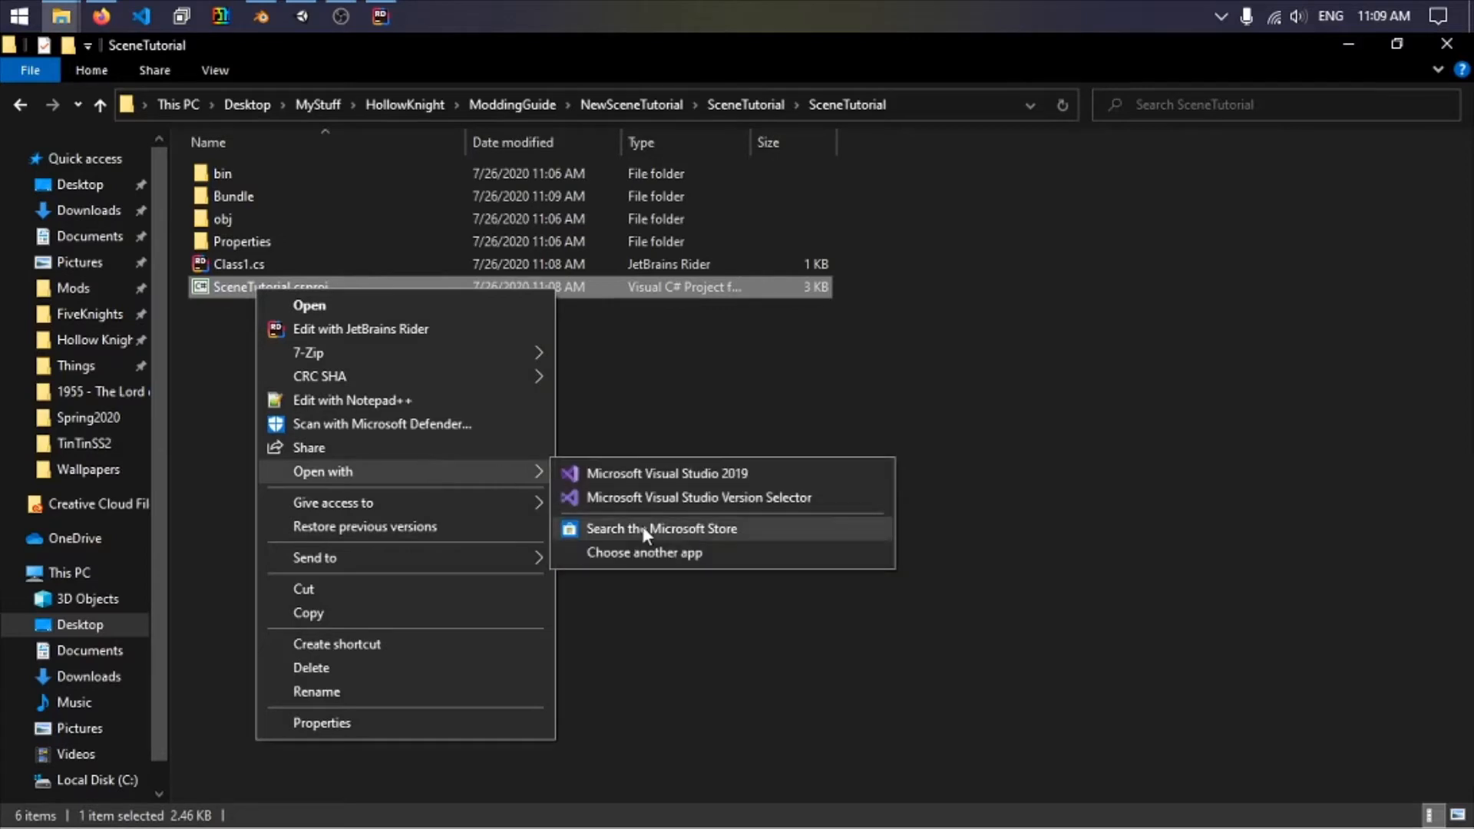
pyautogui.click(388, 401)
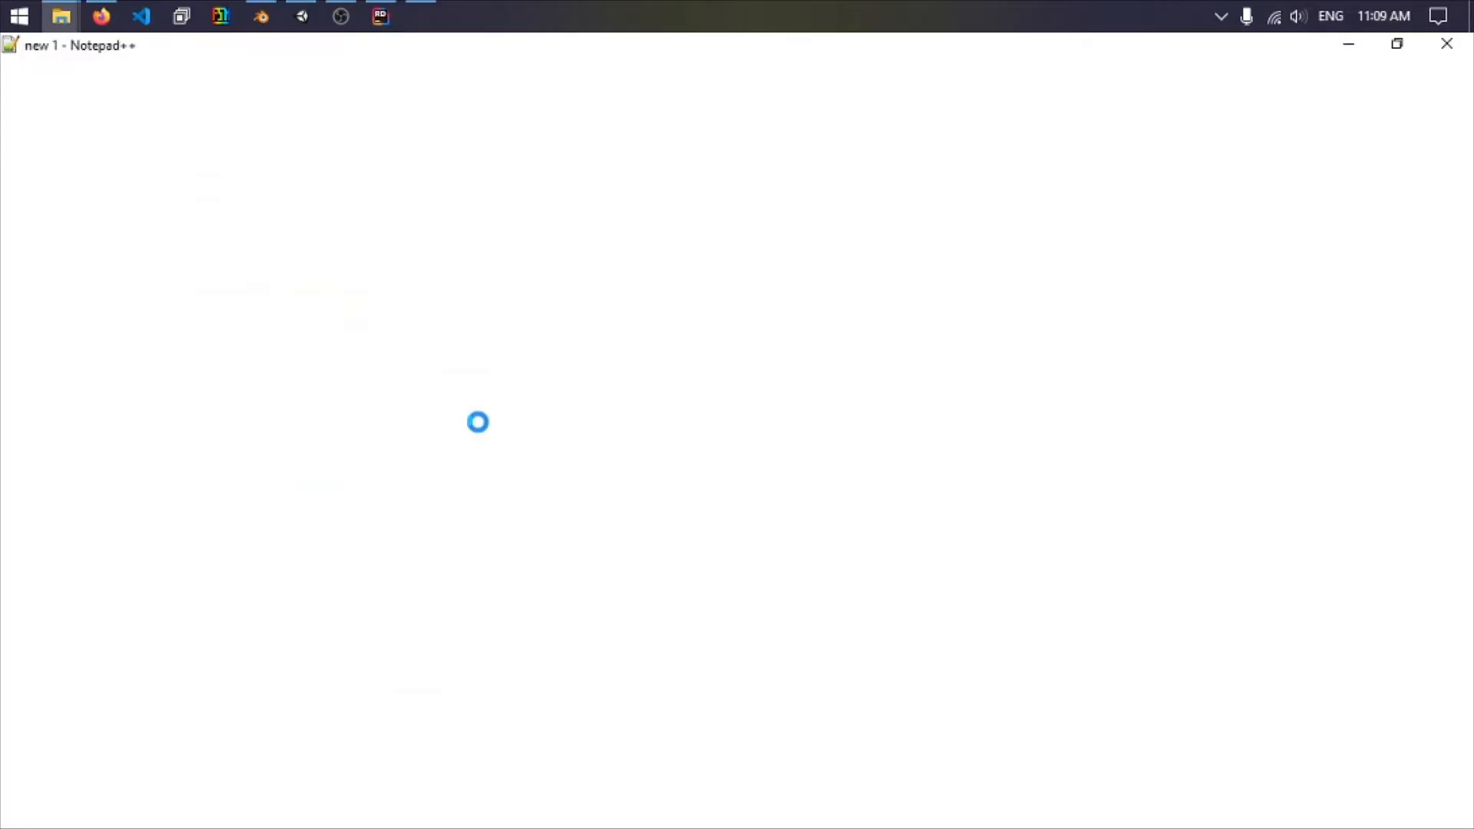
# Below the References ItemGroup, insert a new ItemGroup containing <EmbeddedResource Include="Bundles\" />.
pyautogui.scroll(-4, 275, 511)
pyautogui.click(275, 513)
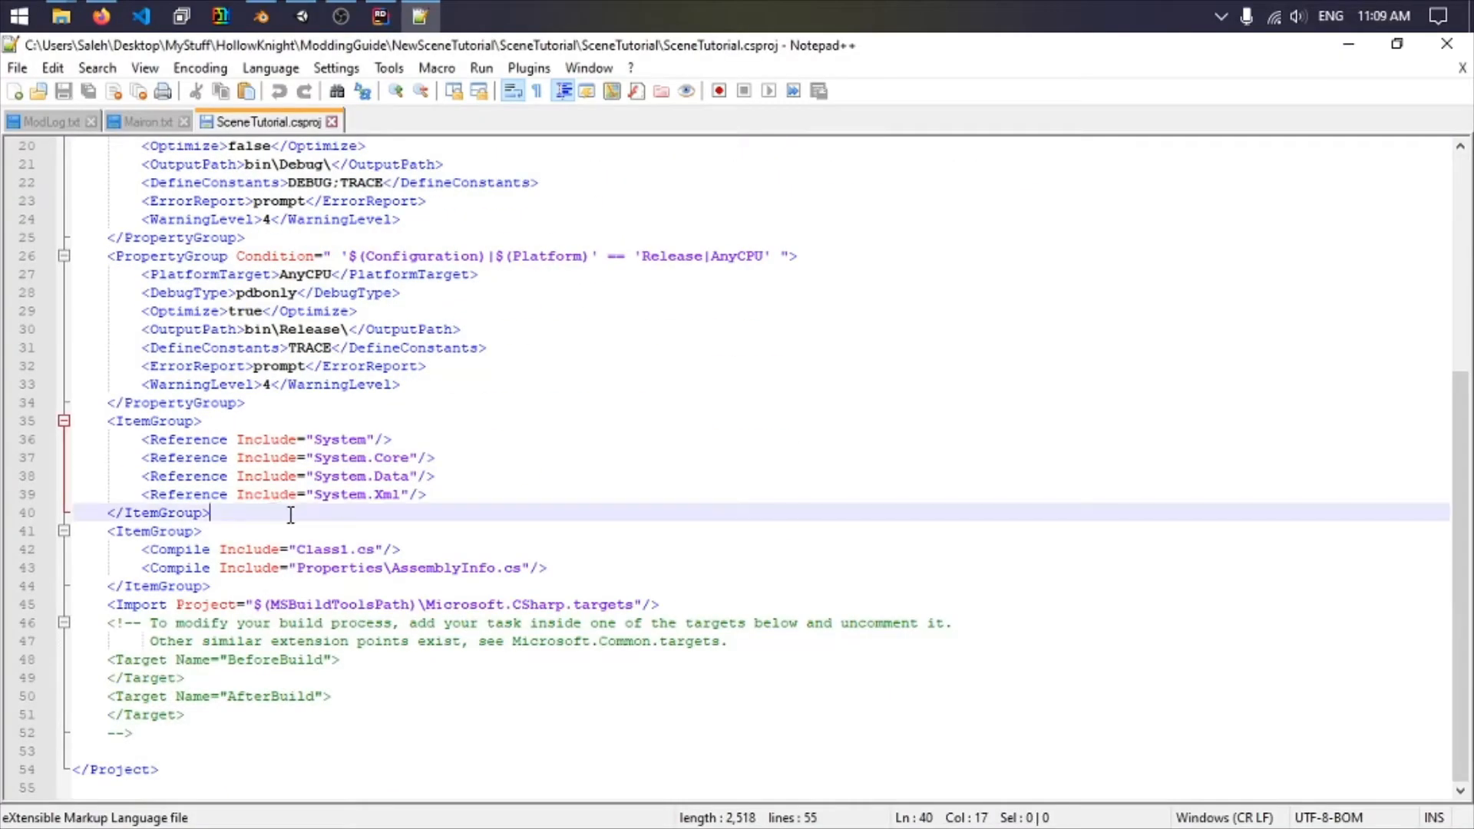
pyautogui.press('Return')
pyautogui.press('BackSpace')
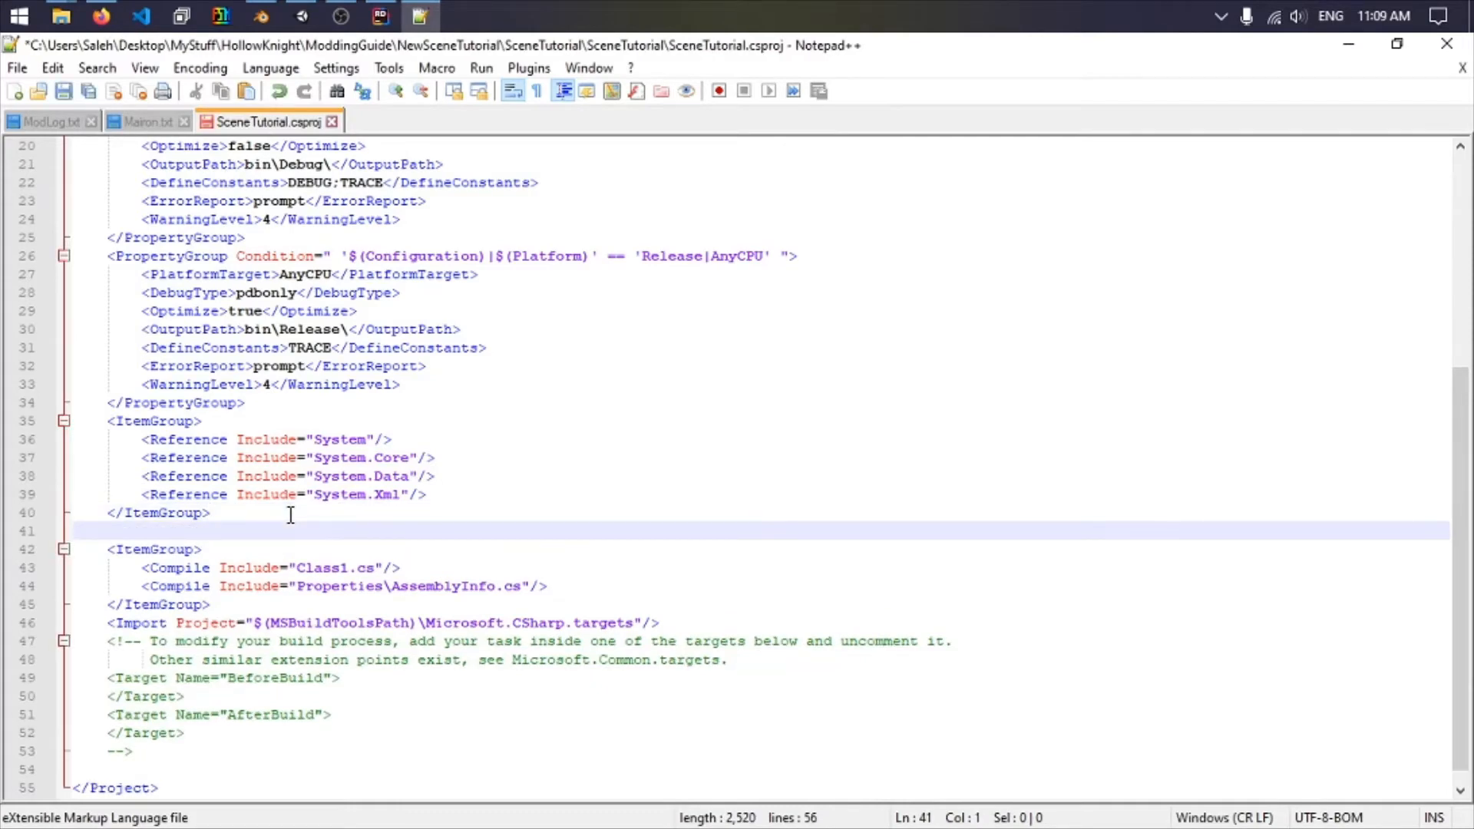
pyautogui.scroll(7, 207, 344)
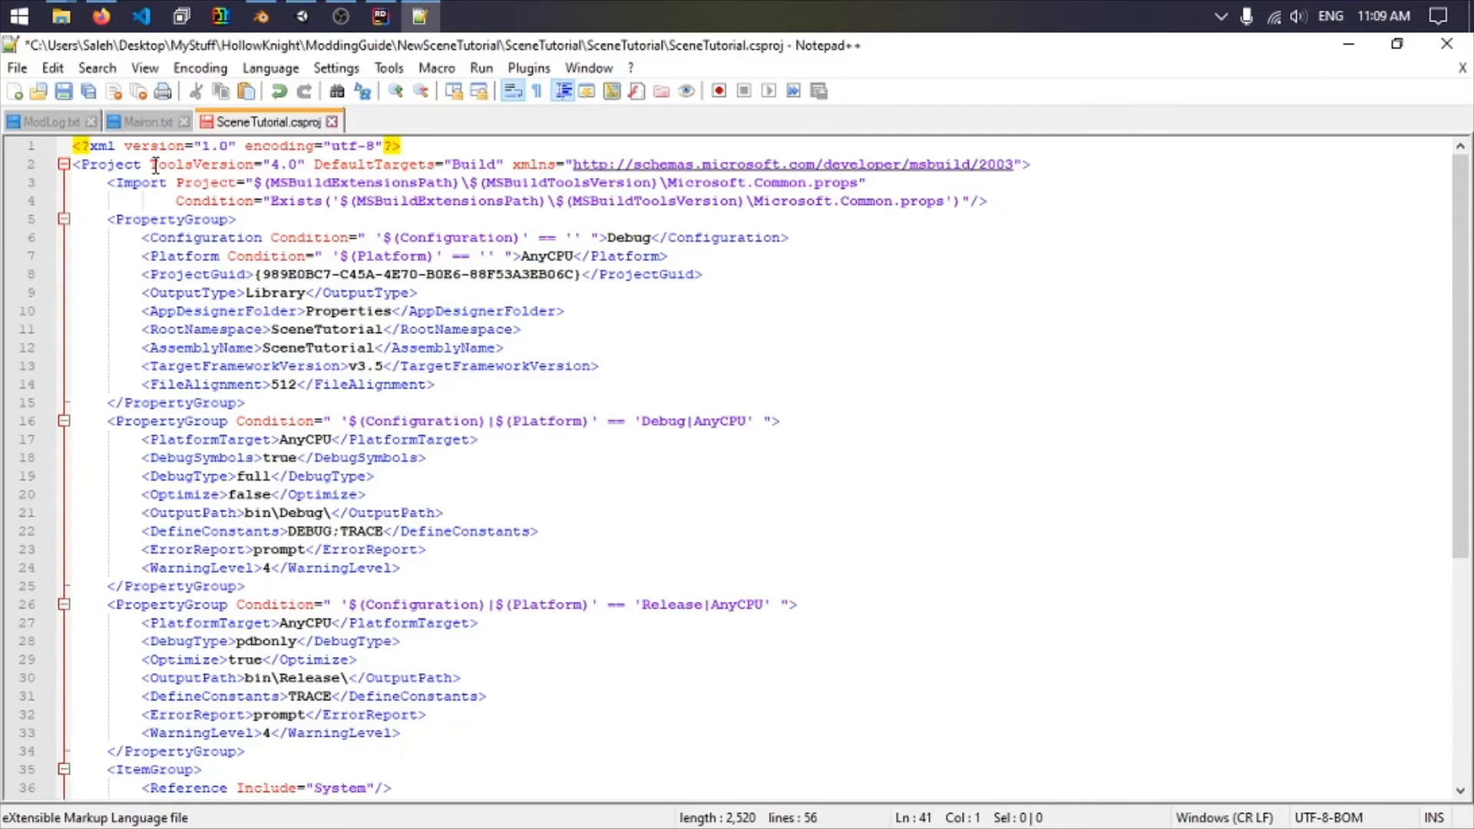
pyautogui.scroll(-4, 184, 188)
pyautogui.scroll(4, 318, 365)
pyautogui.scroll(-7, 217, 476)
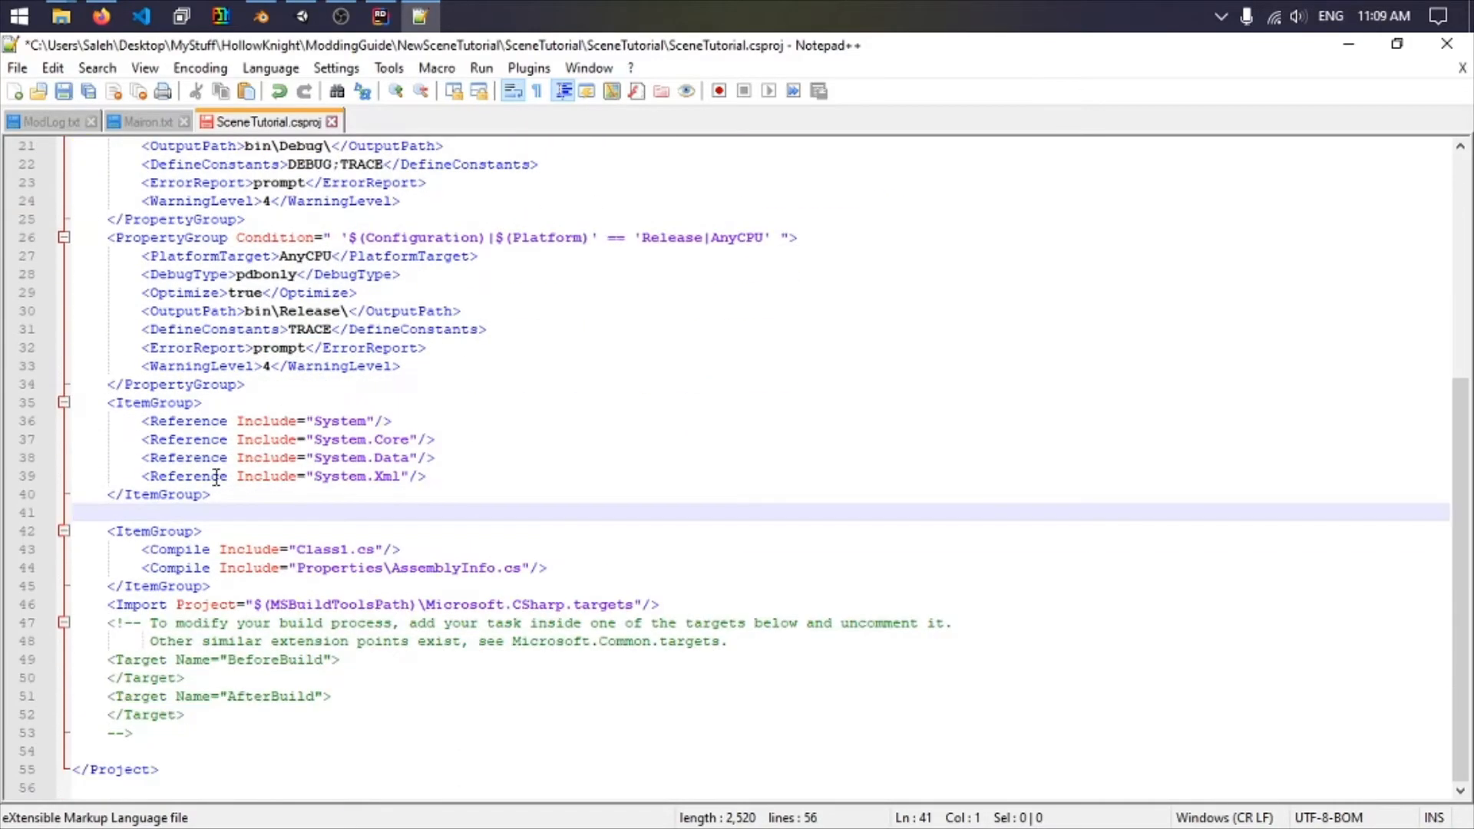
pyautogui.write('<ItemGroup>     <EmbeddedResource Include="Bundles\\" />   </ItemGroup>')
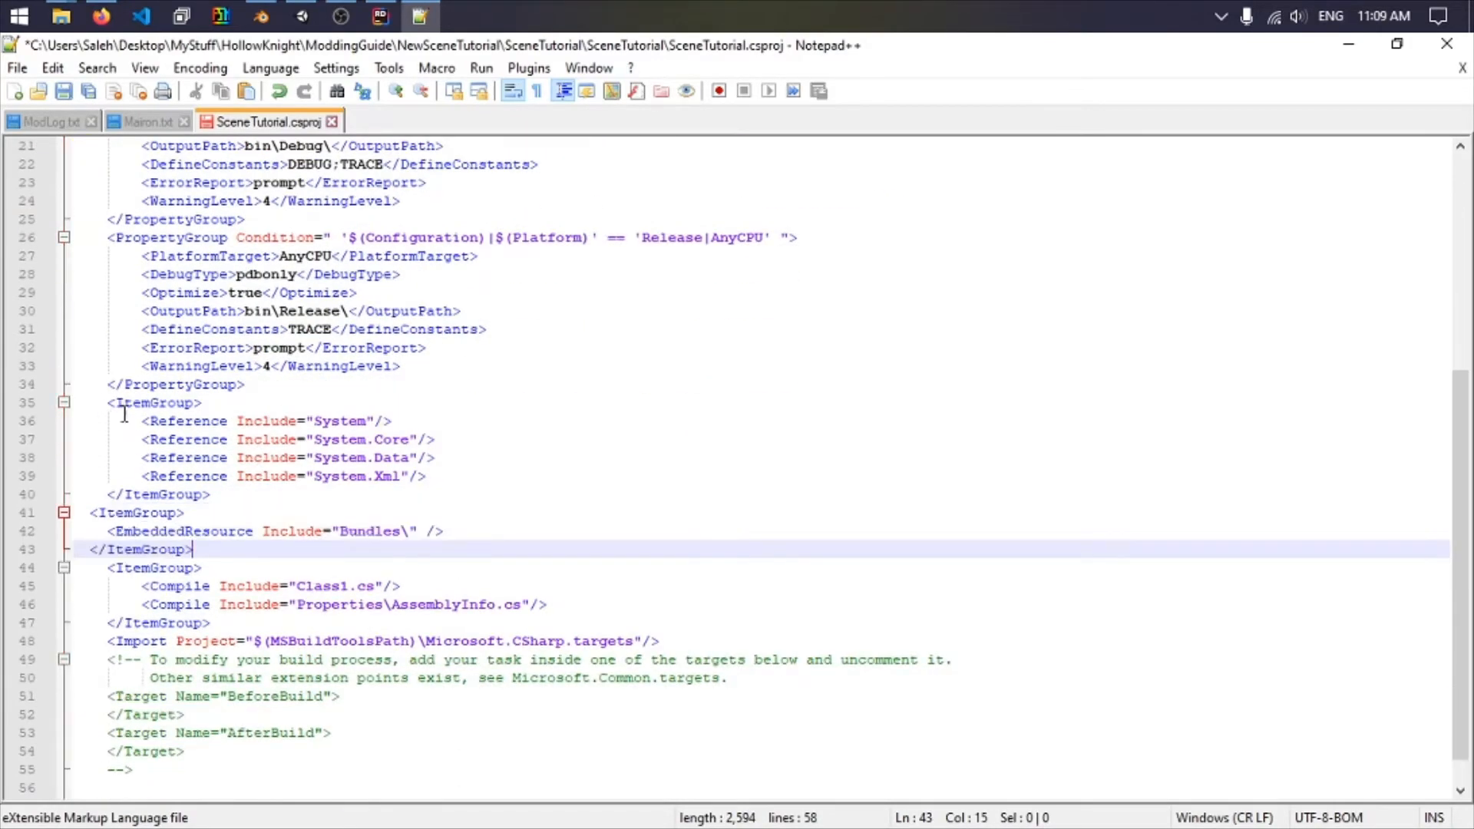
# Indent the three lines of the EmbeddedResource ItemGroup to match the surrounding groups.
pyautogui.moveTo(108, 402); pyautogui.dragTo(286, 495)
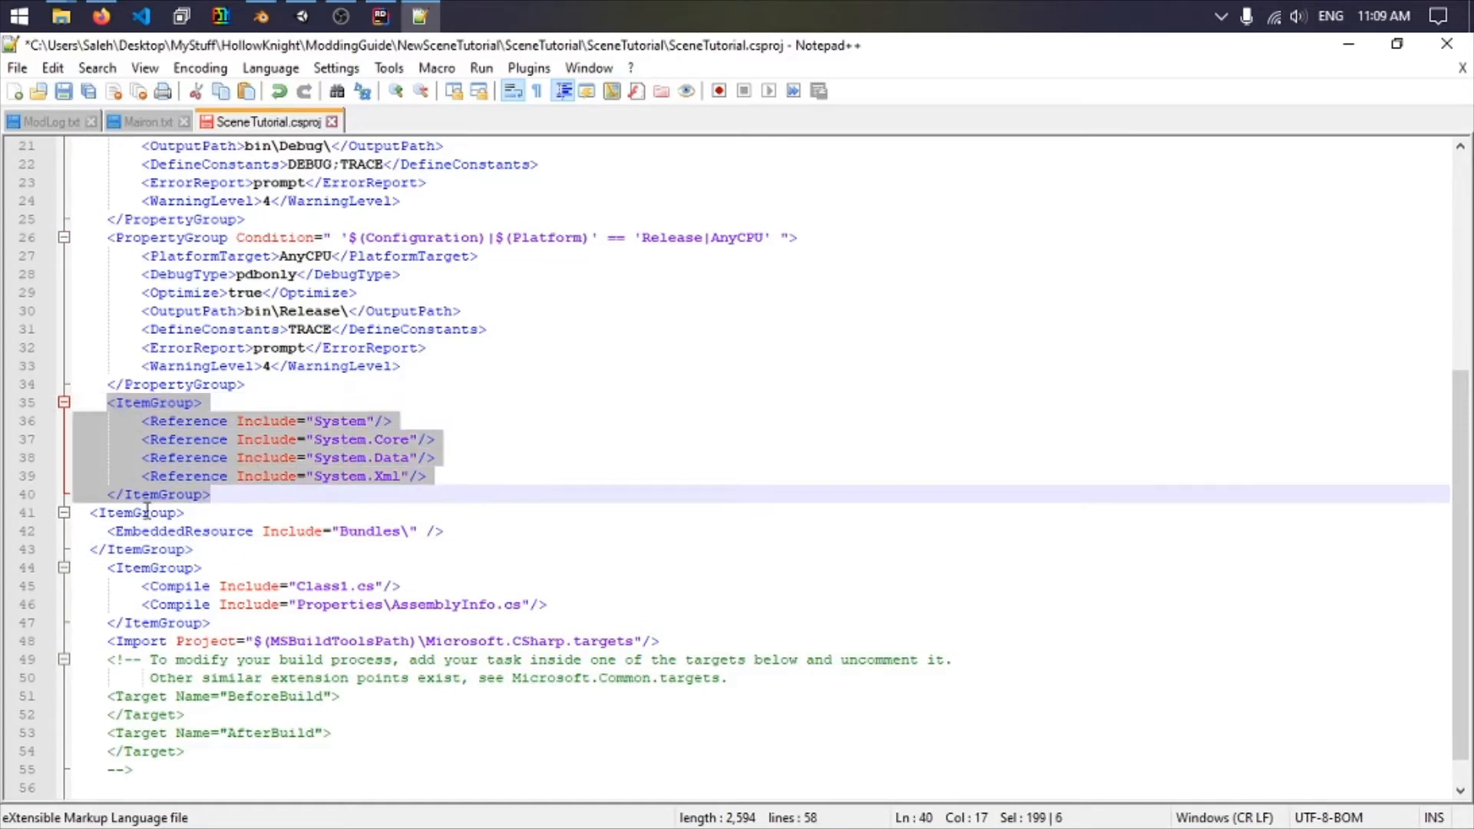
pyautogui.click(97, 515)
pyautogui.press('Tab')
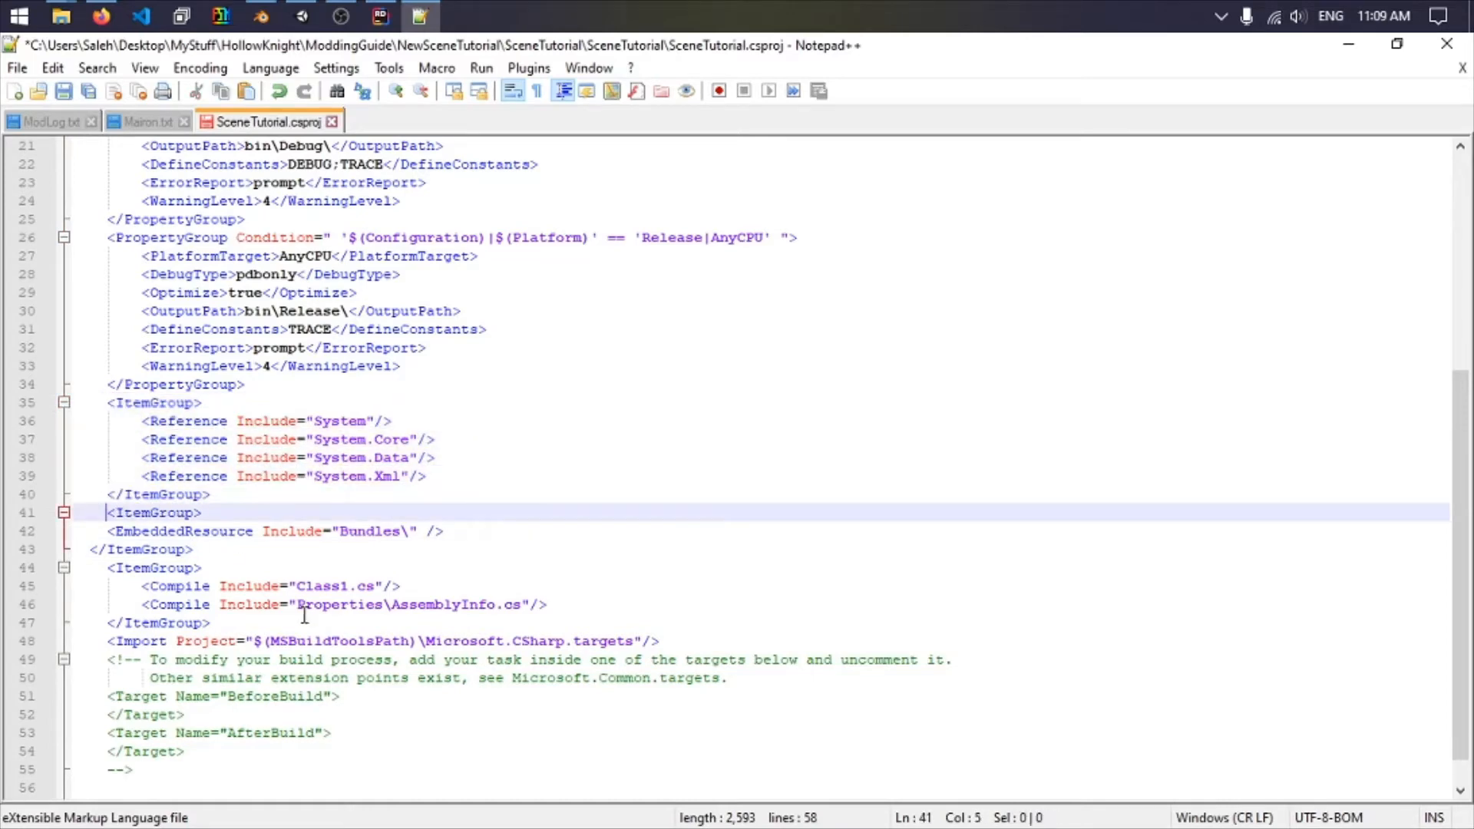
pyautogui.press('Down')
pyautogui.press('Down')
pyautogui.press('Tab')
pyautogui.press('Up')
pyautogui.press('Tab')
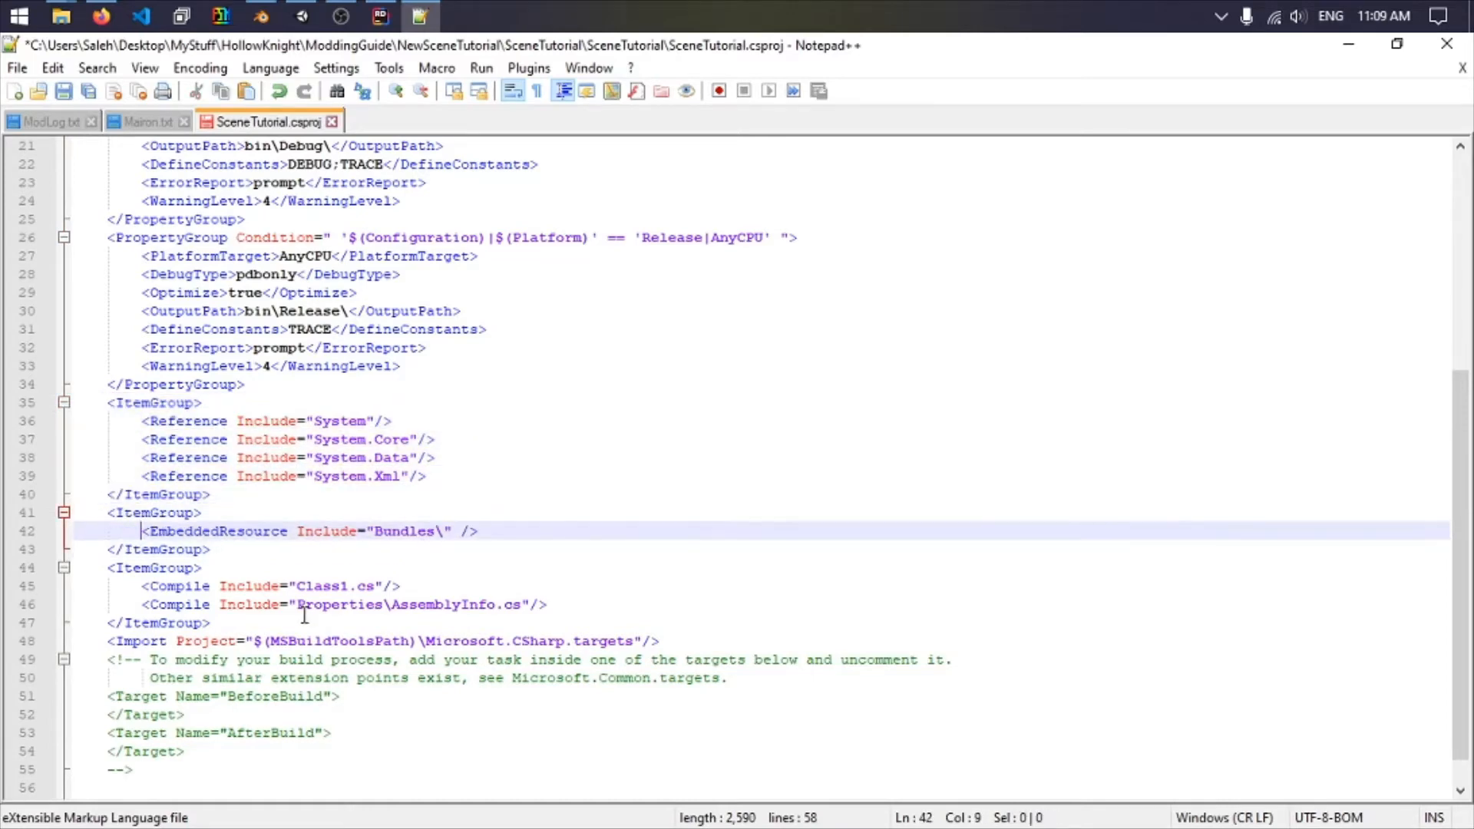
# Change the EmbeddedResource path to Bundle\newbund, matching the folder and file names, then save the project file and close Notepad++.
pyautogui.click(434, 531)
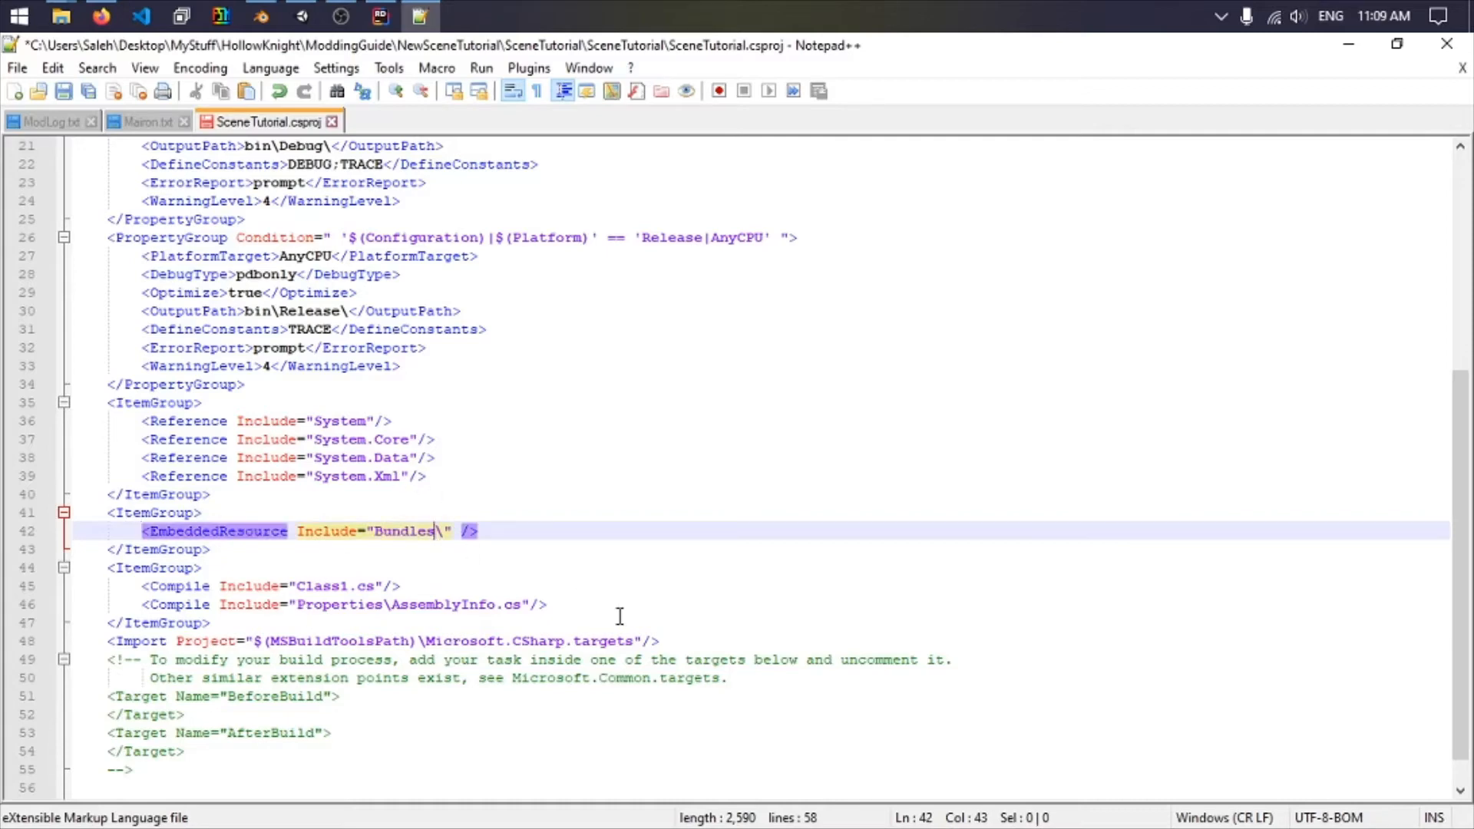
pyautogui.press('BackSpace')
pyautogui.moveTo(61, 16)
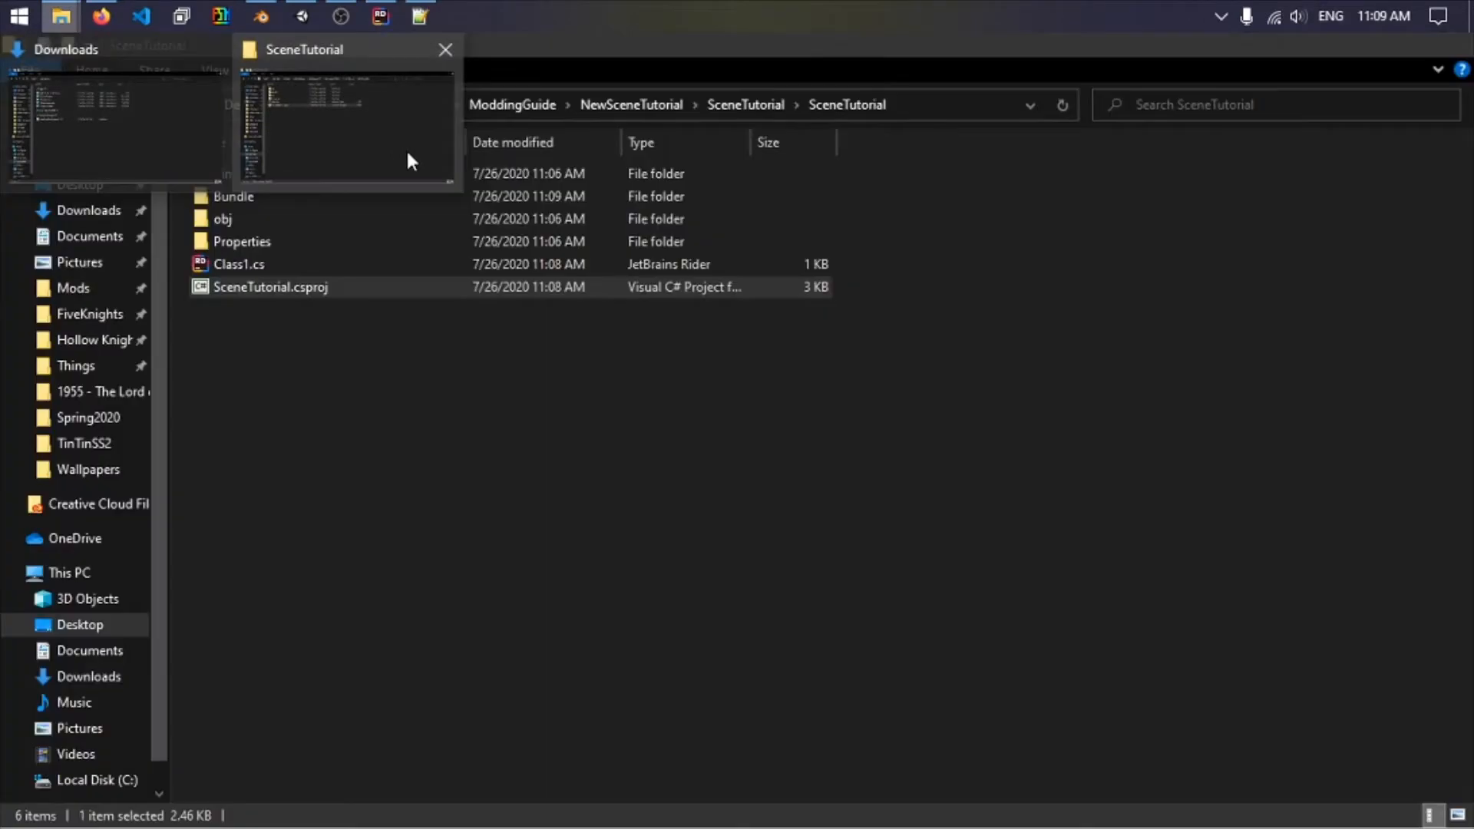
pyautogui.click(408, 156)
pyautogui.doubleClick(255, 196)
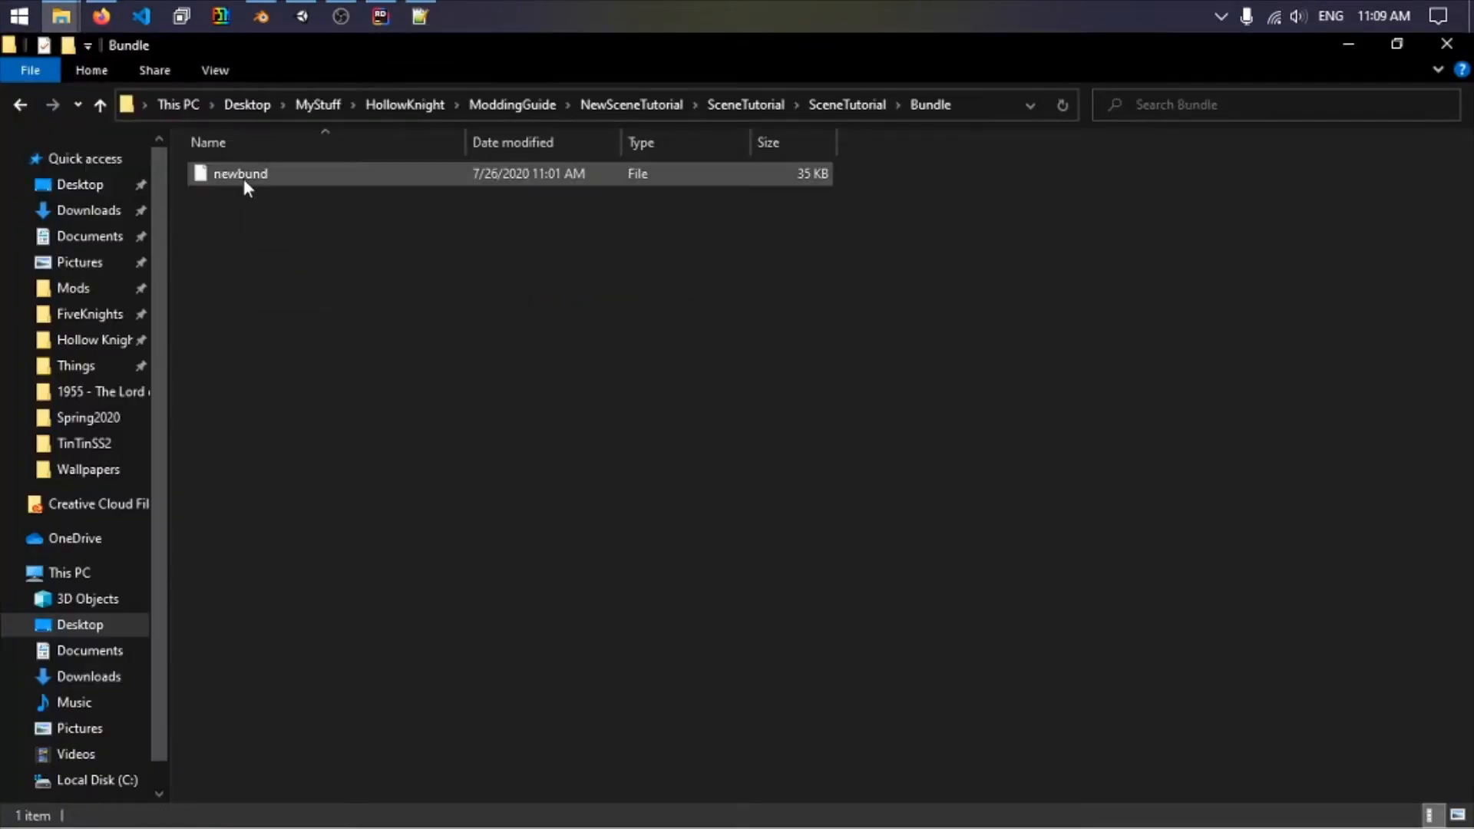
pyautogui.click(419, 16)
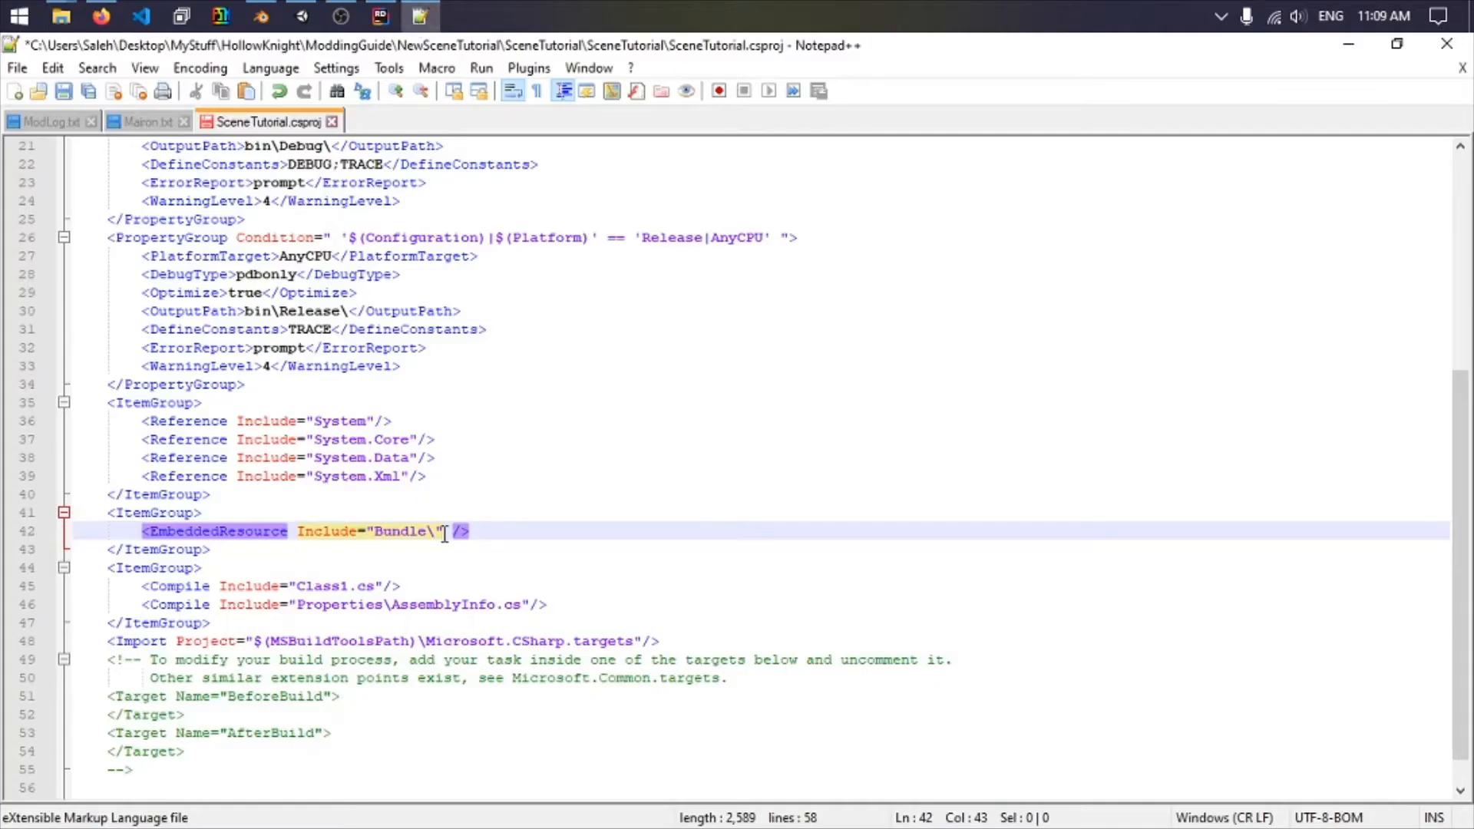
pyautogui.write('newbund')
pyautogui.hotkey('ctrl', 's')
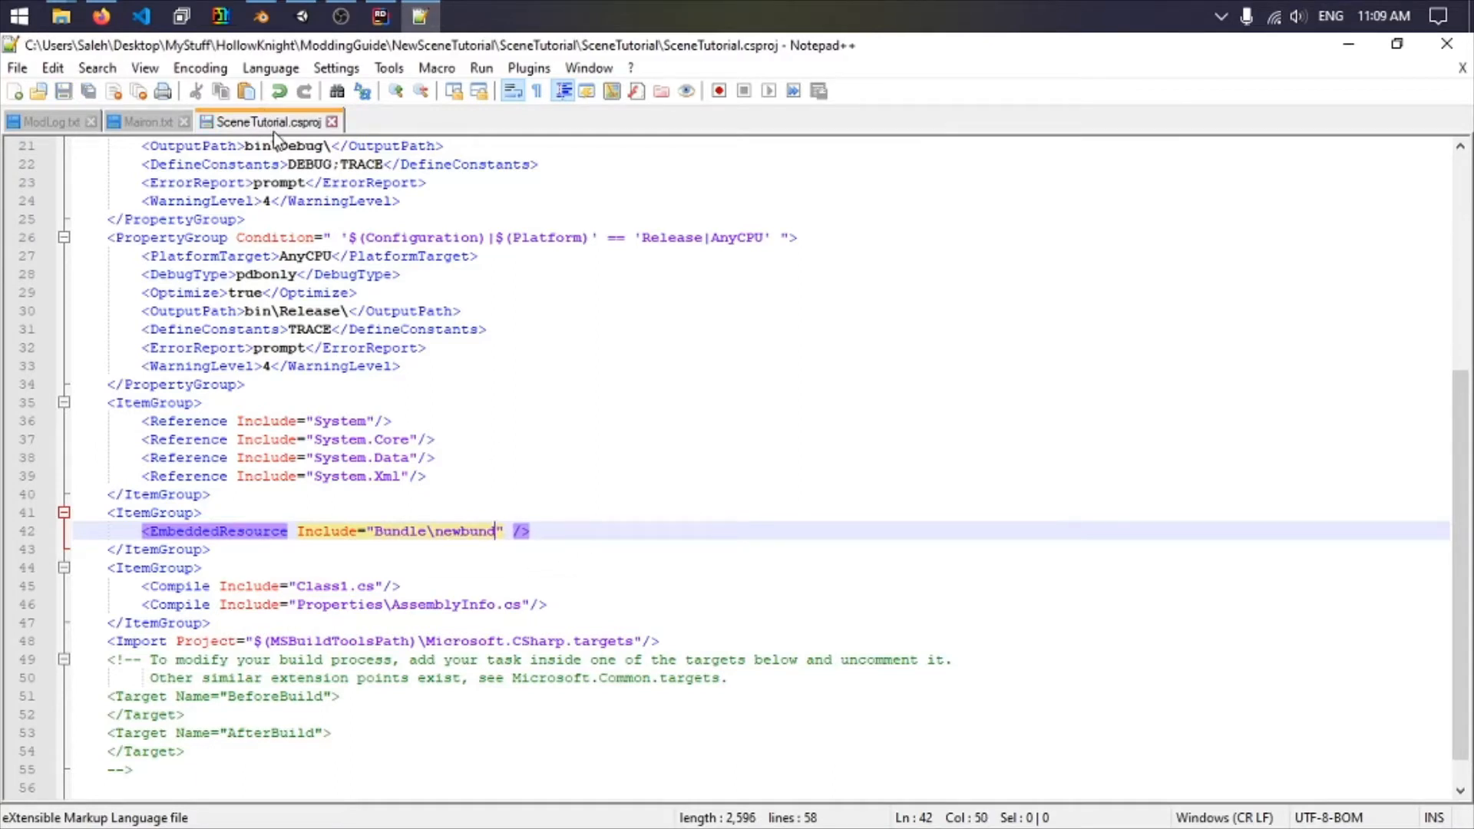
pyautogui.click(1447, 44)
# Switch to JetBrains Rider and expand the SceneTutorial project and its Bundle folder to check for the bundle file.
pyautogui.click(381, 17)
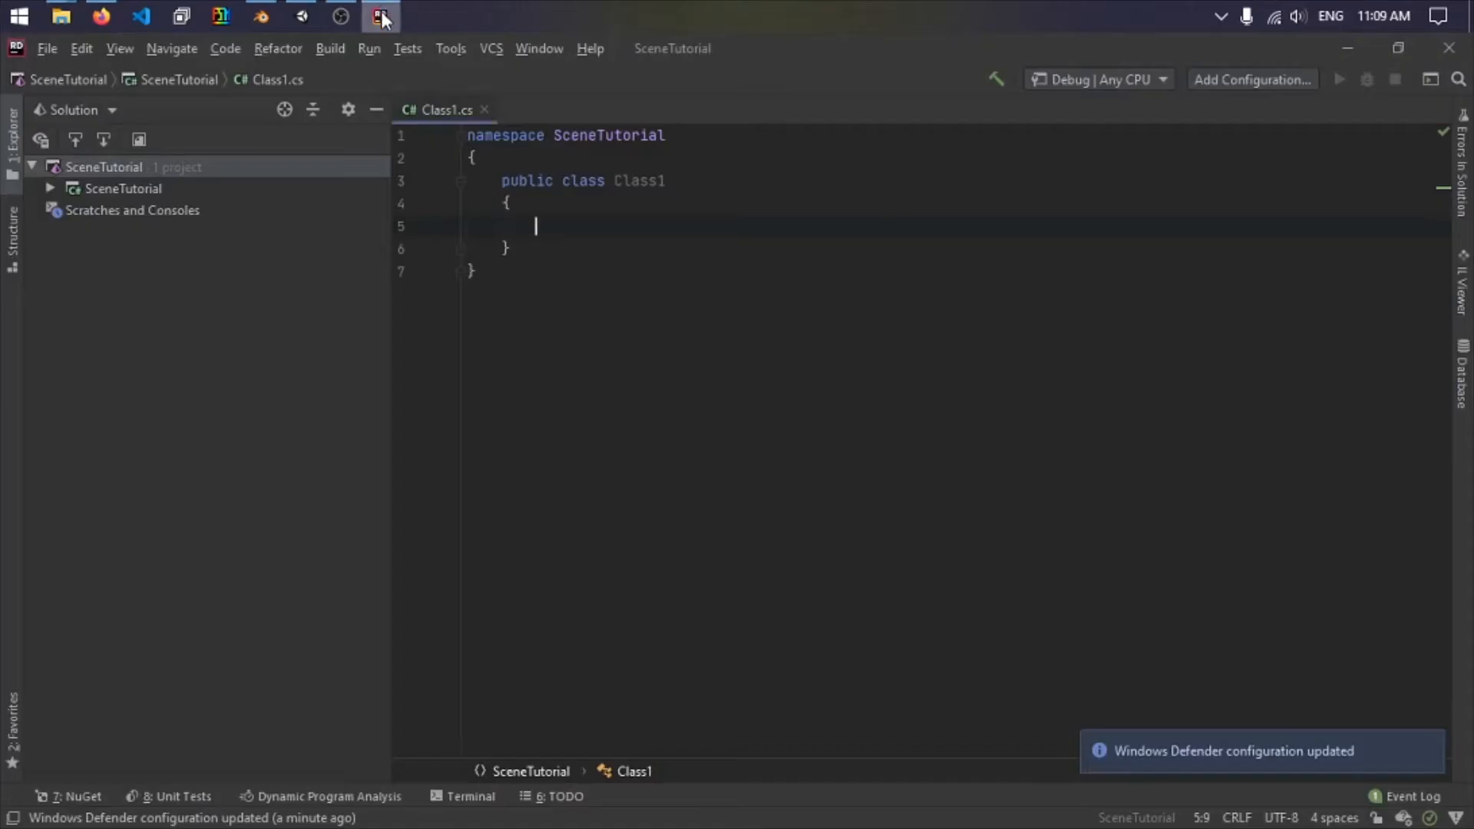
pyautogui.click(50, 187)
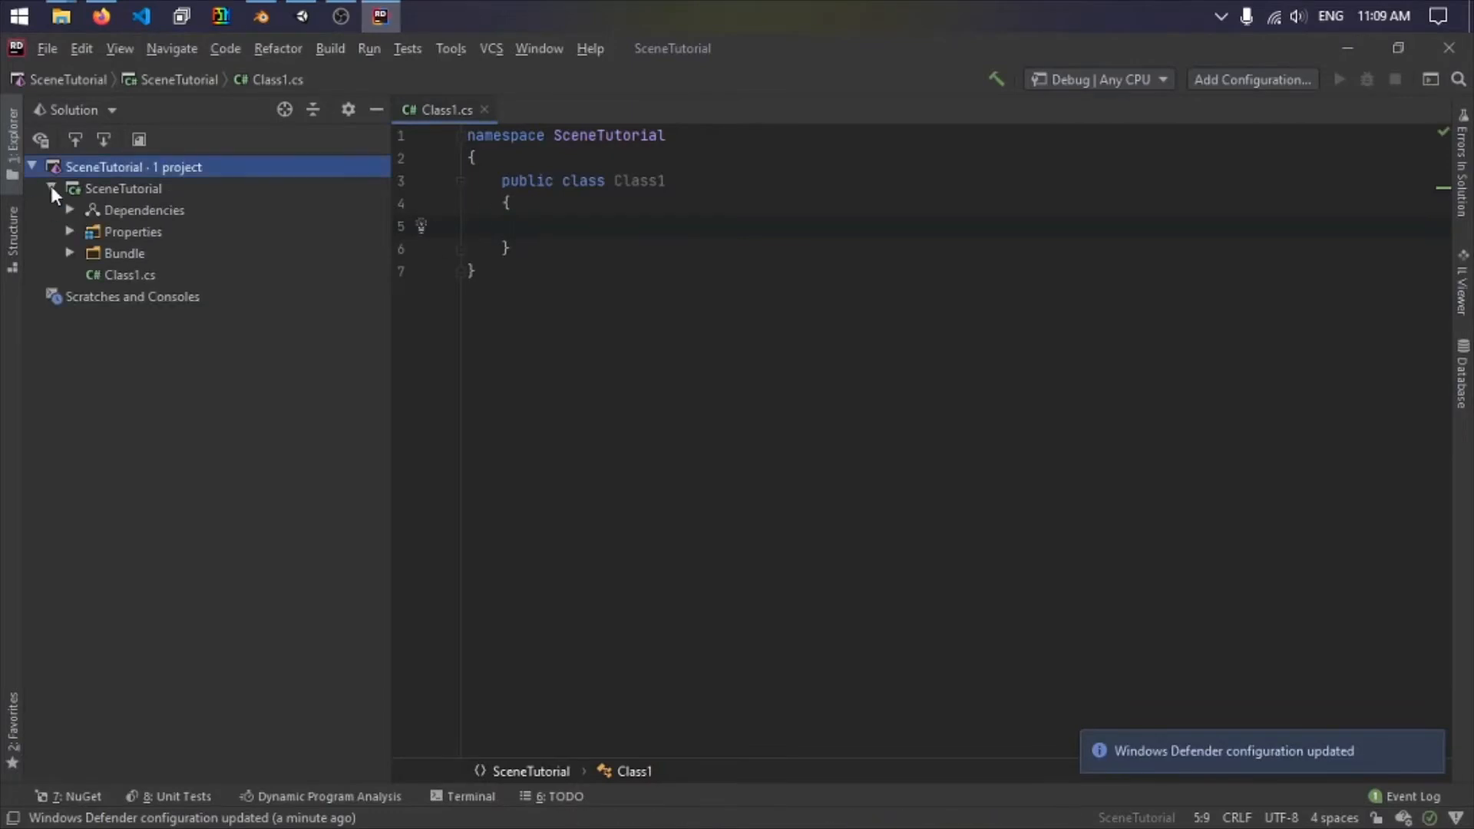
pyautogui.click(69, 251)
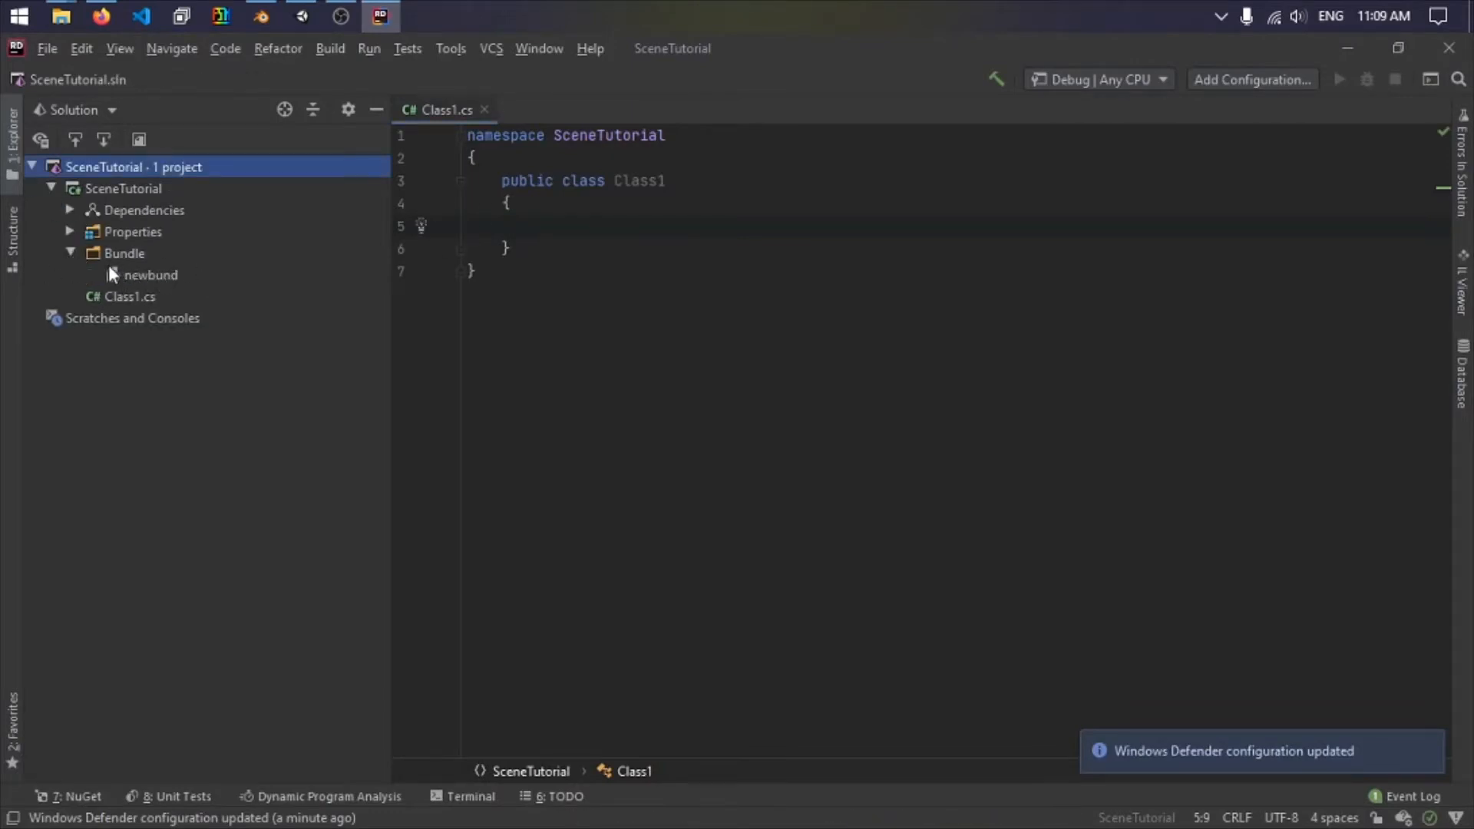
# Insert two blank lines above the namespace declaration in Class1.cs and place the cursor on the first line.
pyautogui.click(665, 181)
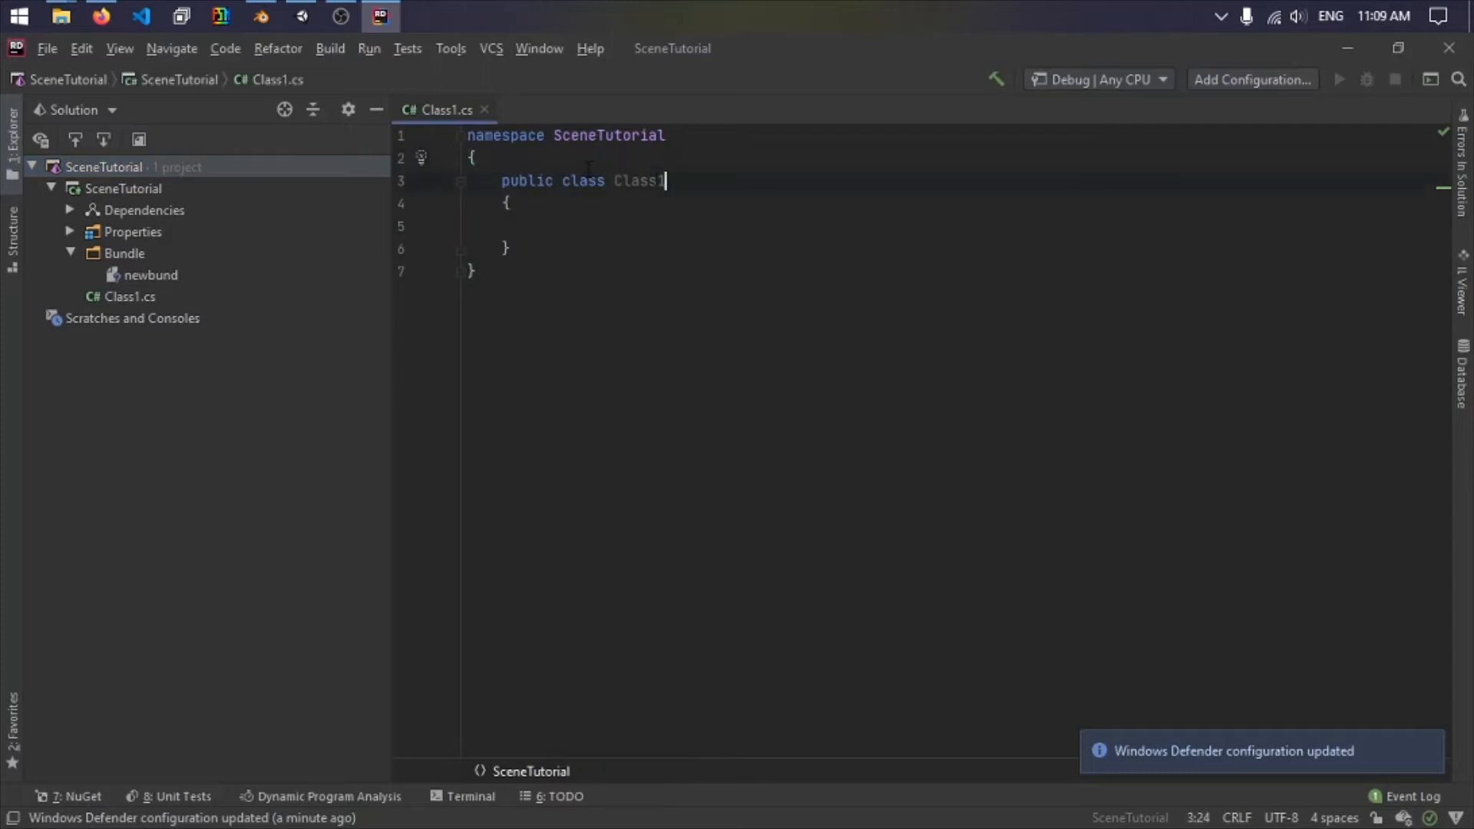
pyautogui.hotkey('ctrl', 'Home')
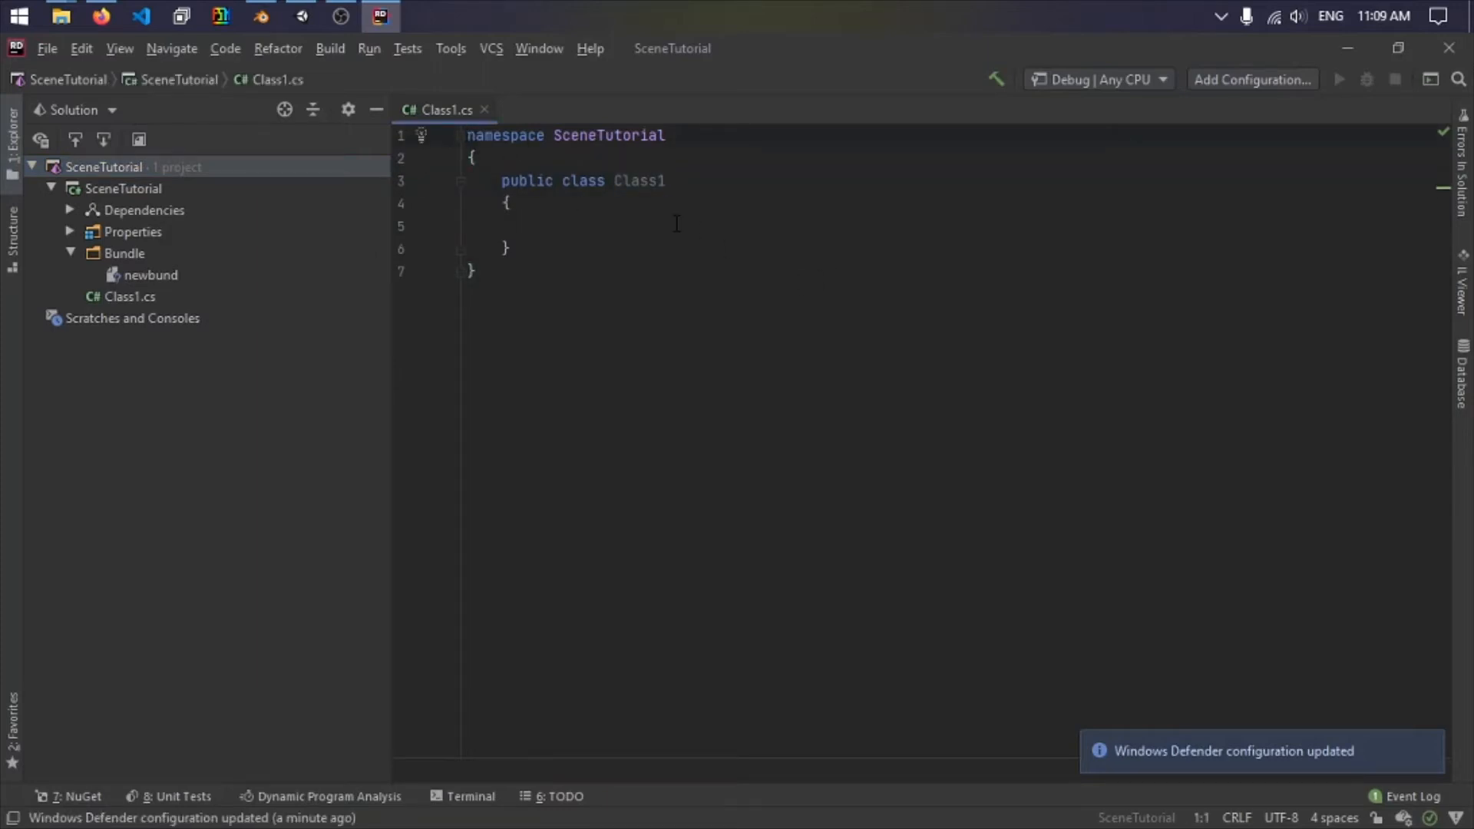
pyautogui.click(677, 224)
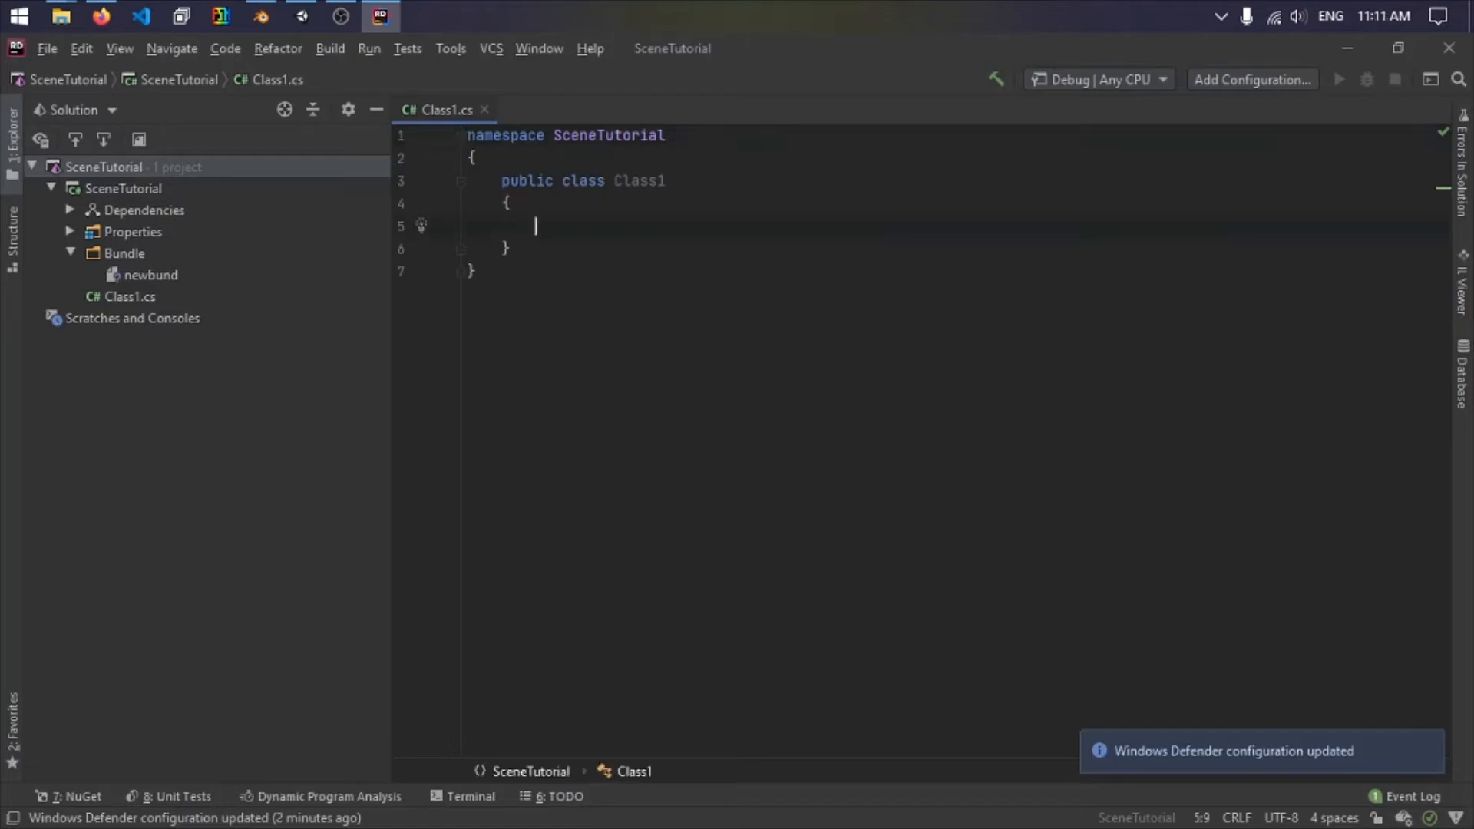
pyautogui.hotkey('ctrl', 'Home')
pyautogui.press('Return')
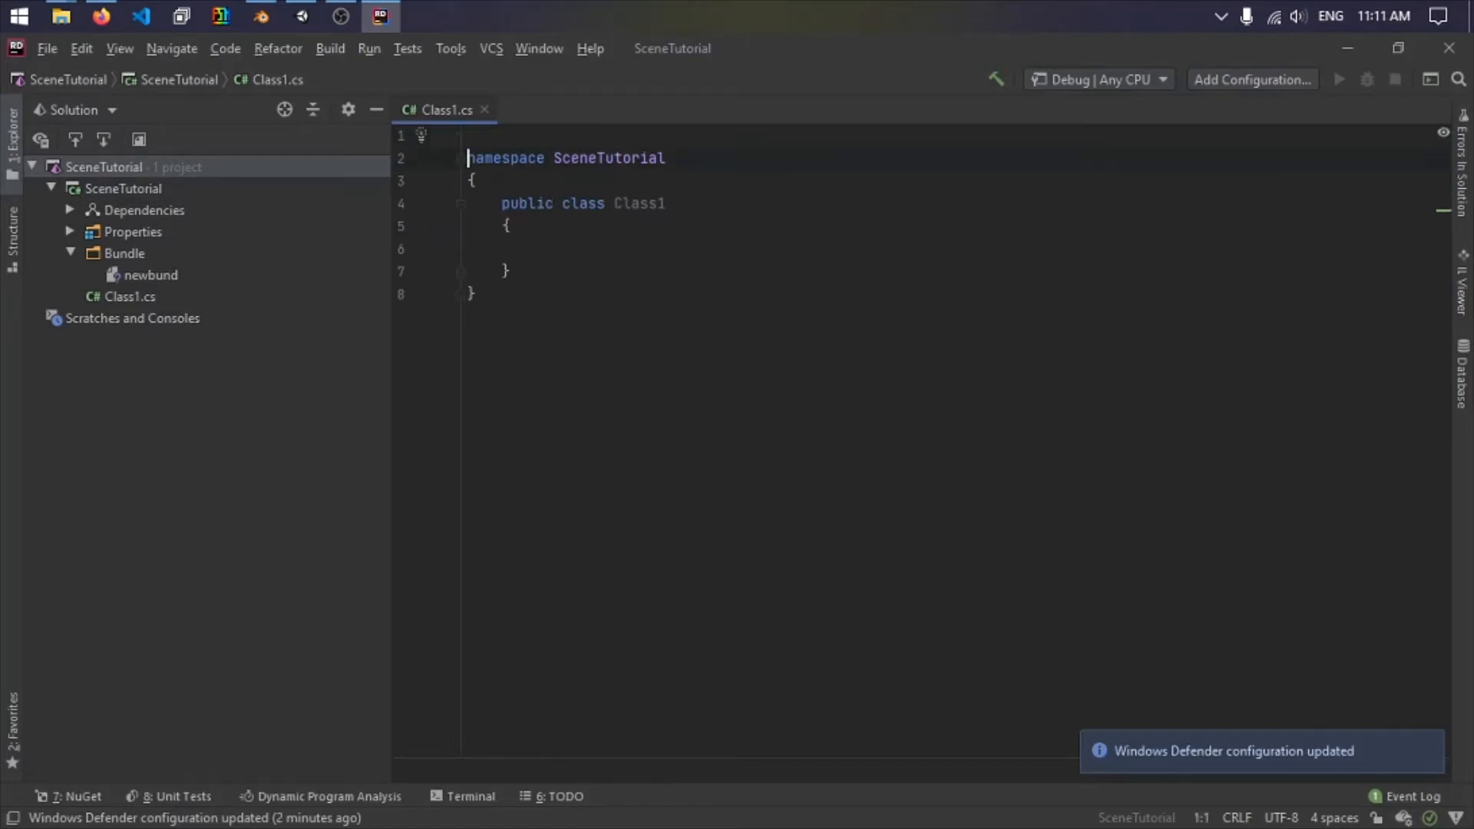
pyautogui.press('Return')
pyautogui.press('Up')
pyautogui.press('Up')
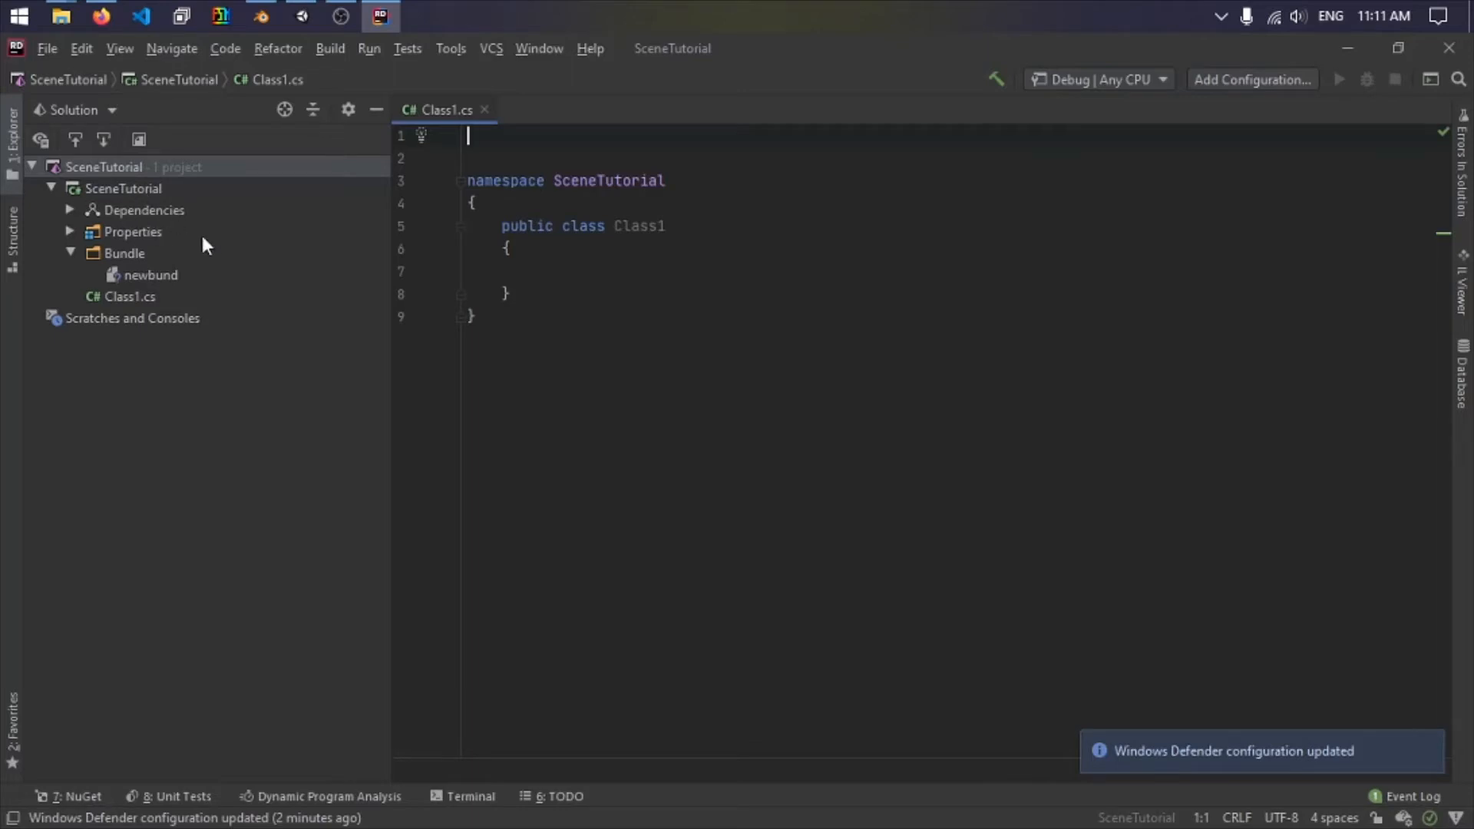
# Start adding a reference to the project's dependencies and select Assembly-CSharp.dll from the hollow_knight_Data Managed folder.
pyautogui.rightClick(148, 208)
pyautogui.click(187, 218)
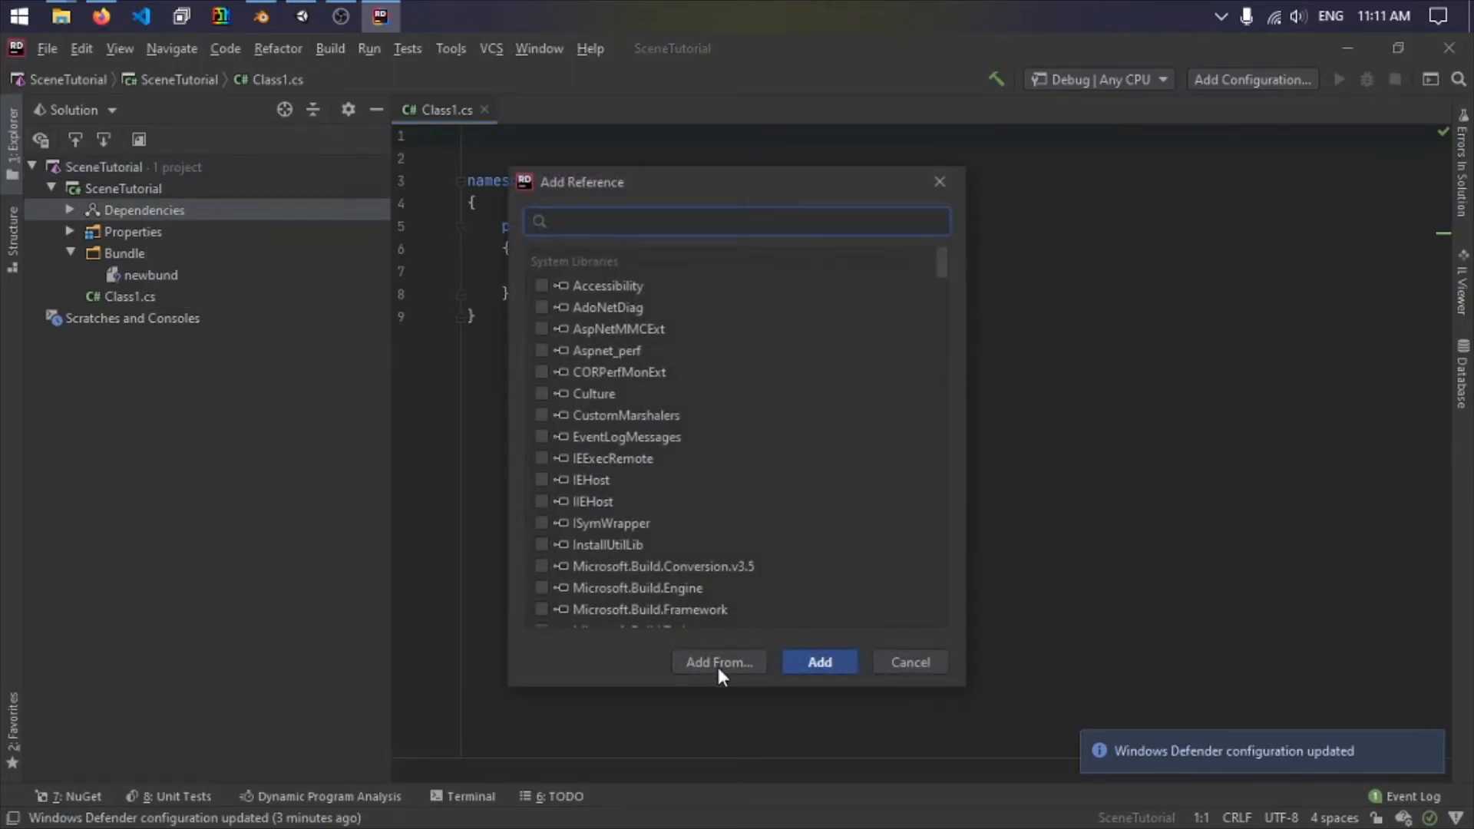
pyautogui.click(718, 665)
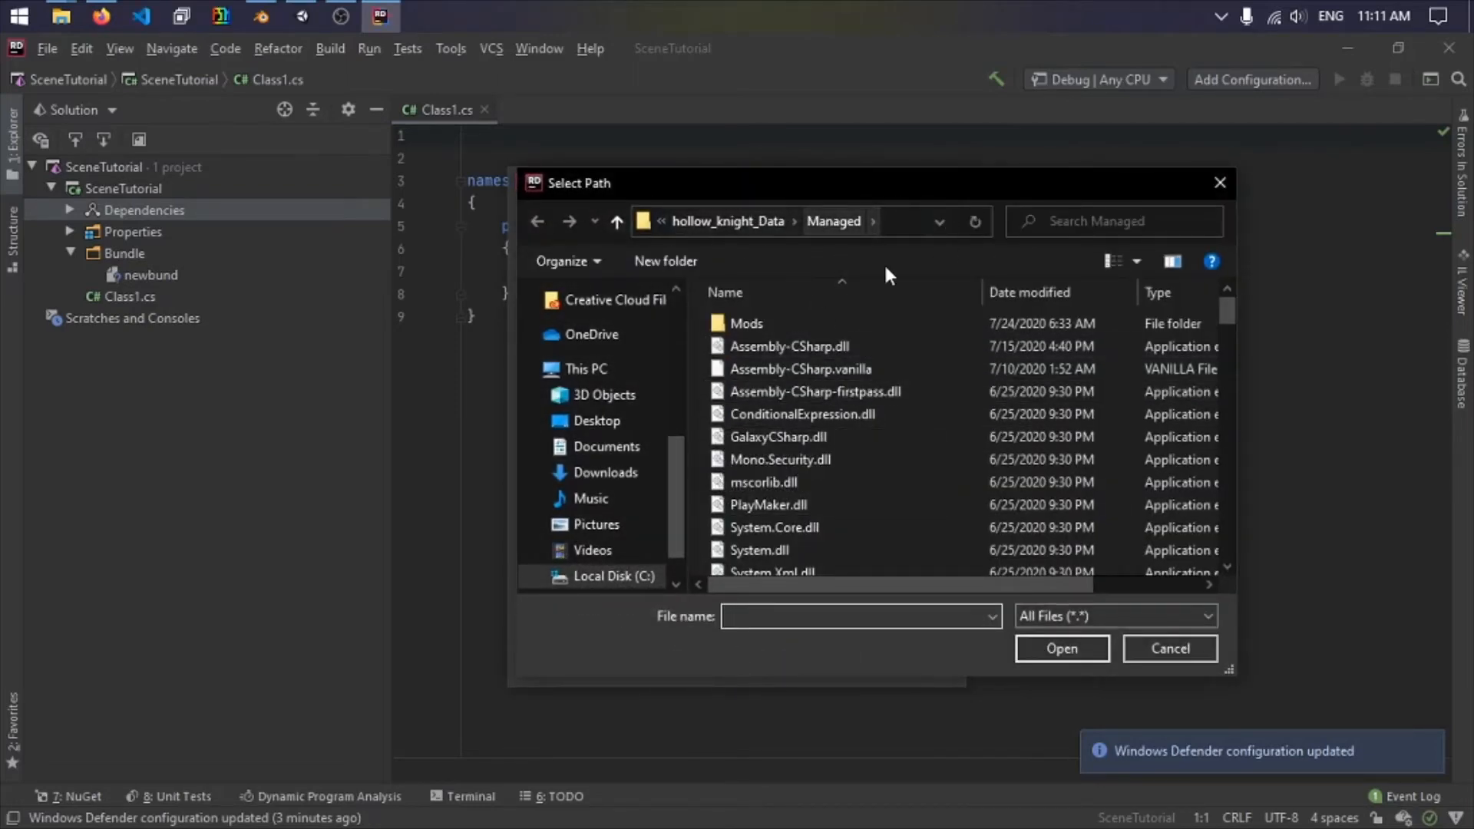
pyautogui.click(792, 345)
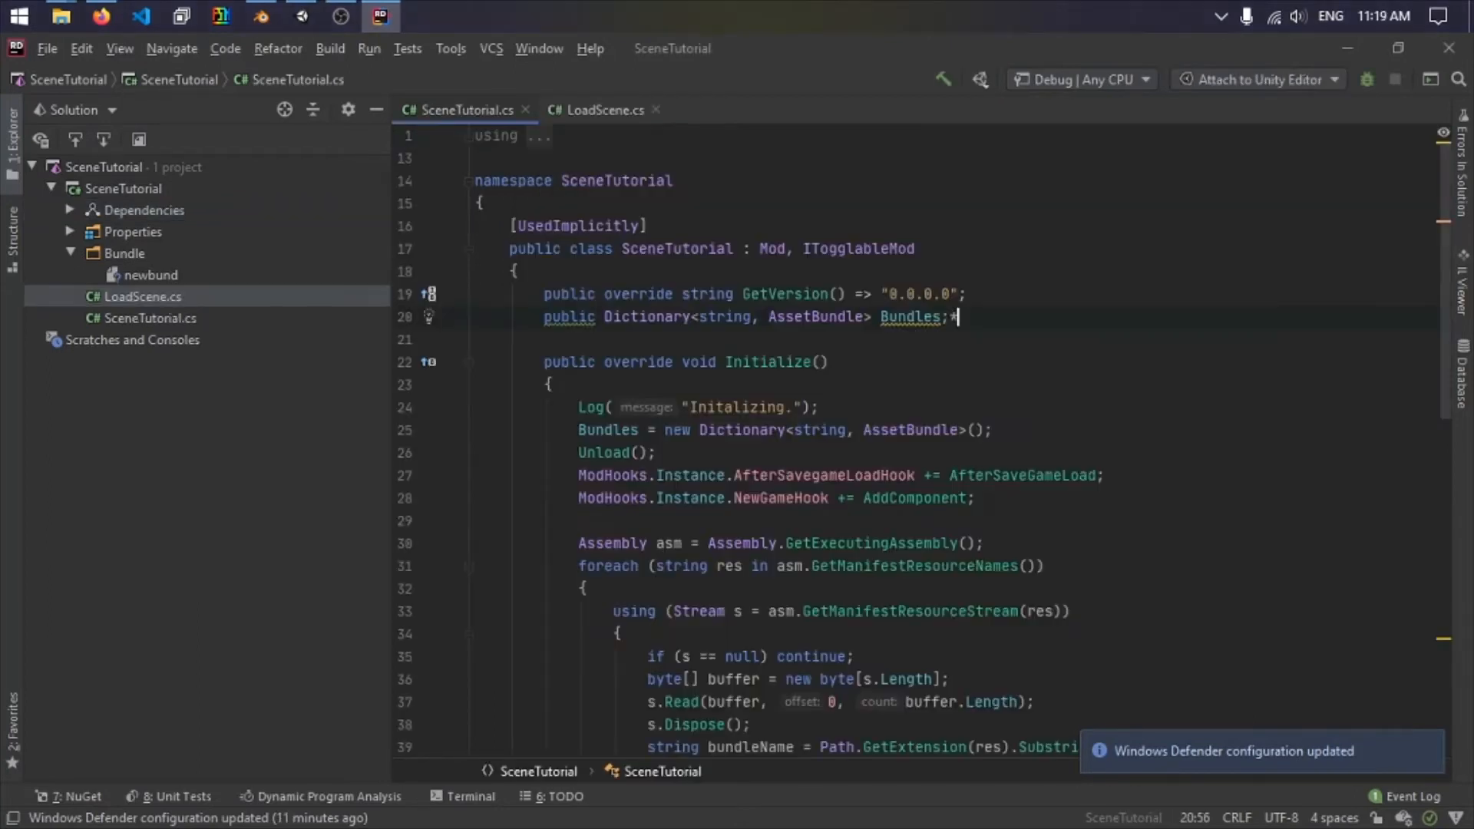
# Delete the stray asterisk after the Bundles declaration in SceneTutorial.cs and look through the class down to its Unload method.
pyautogui.press('BackSpace')
pyautogui.scroll(-2, 801, 521)
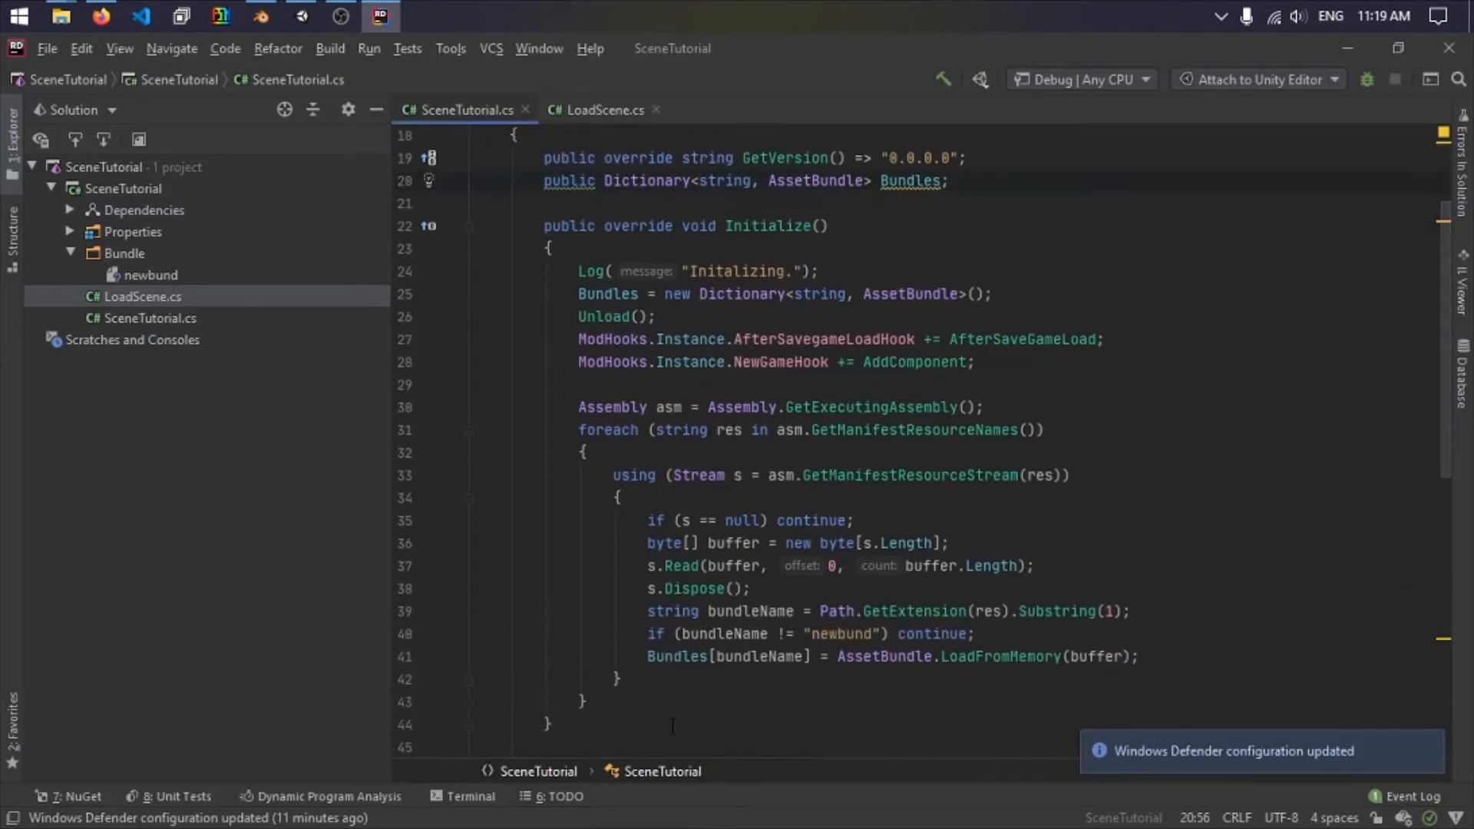
pyautogui.scroll(-9, 672, 725)
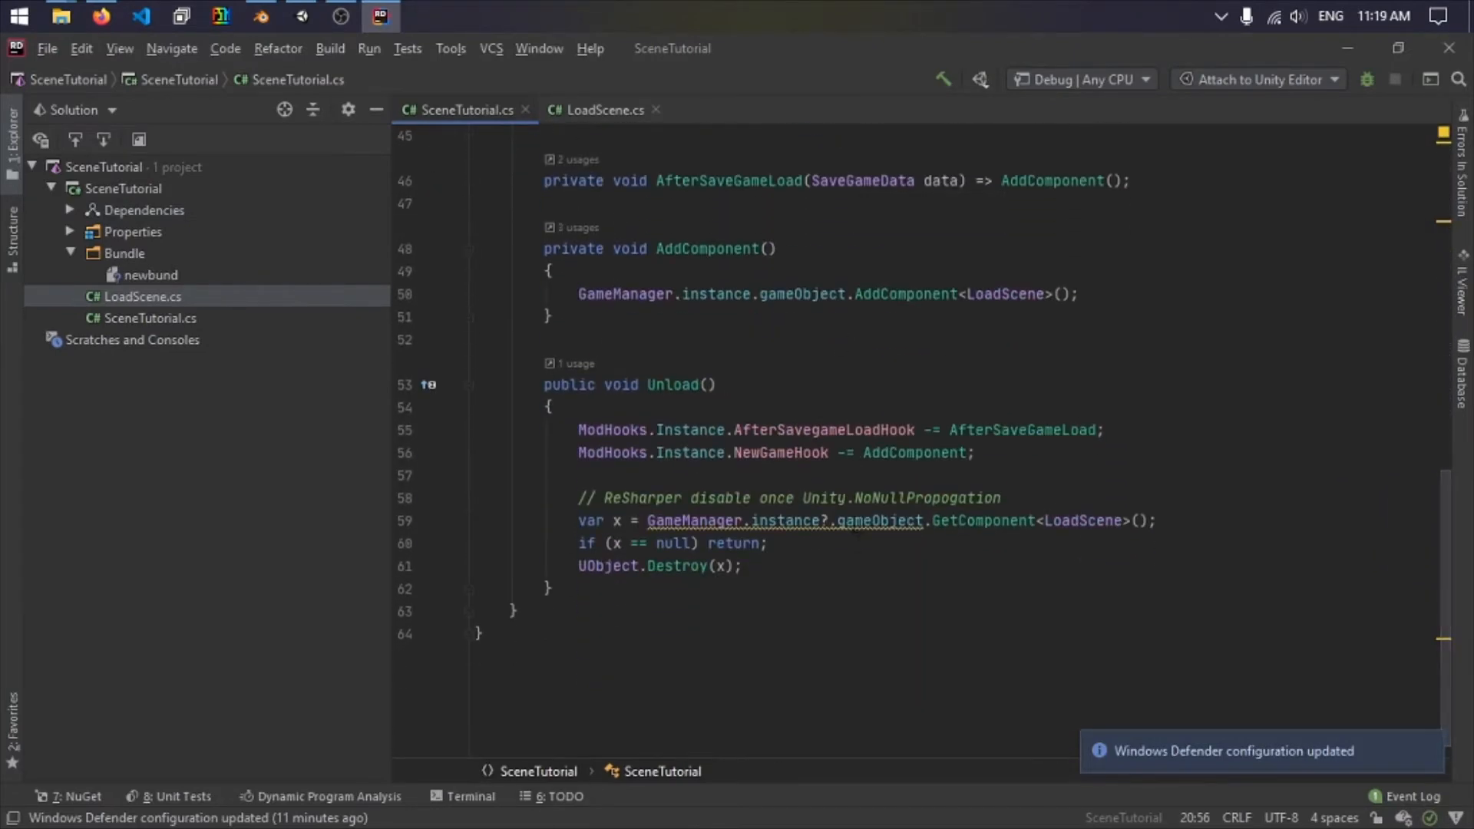
pyautogui.scroll(10, 799, 345)
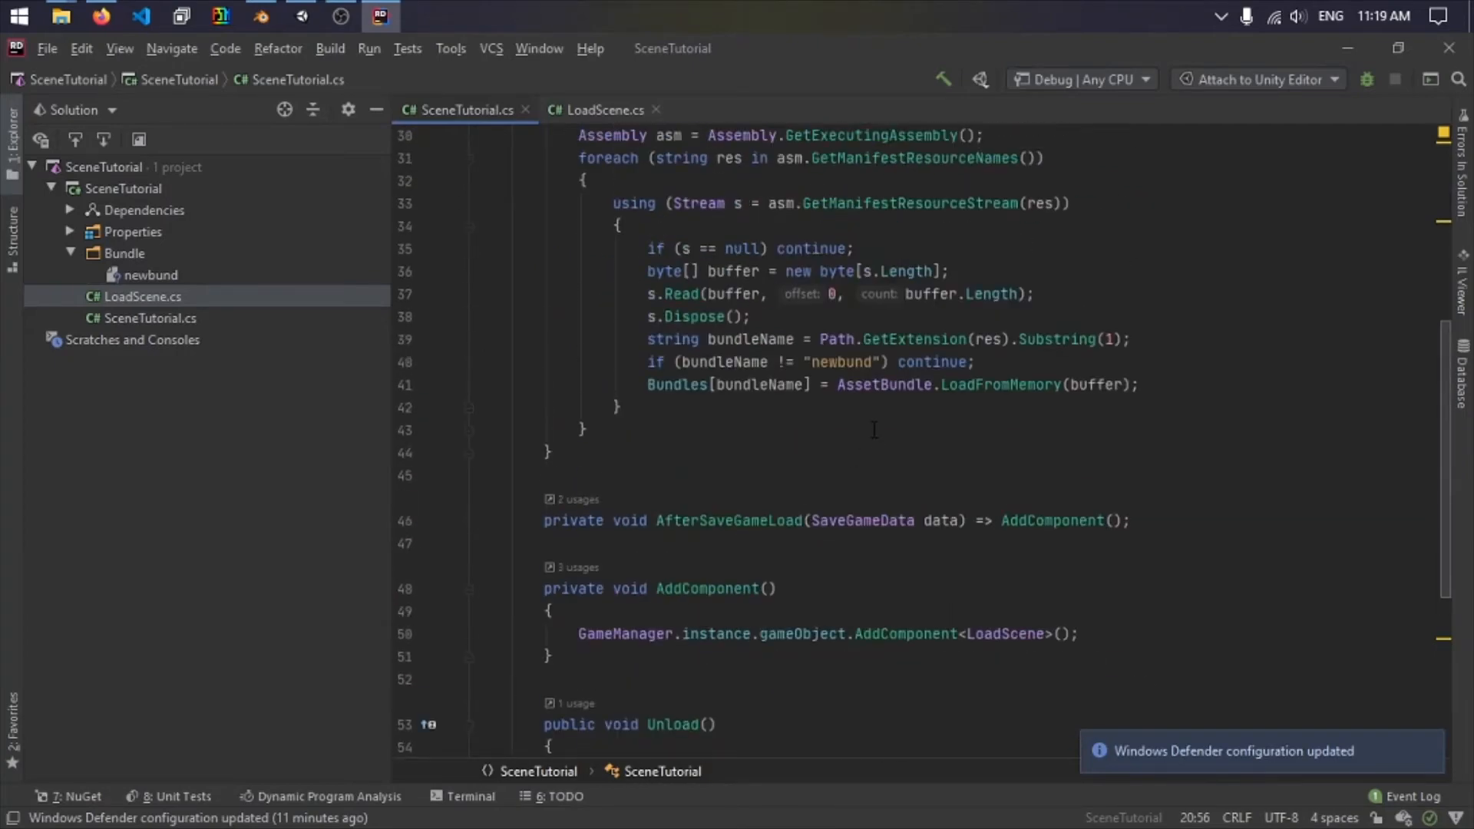
pyautogui.scroll(1, 864, 452)
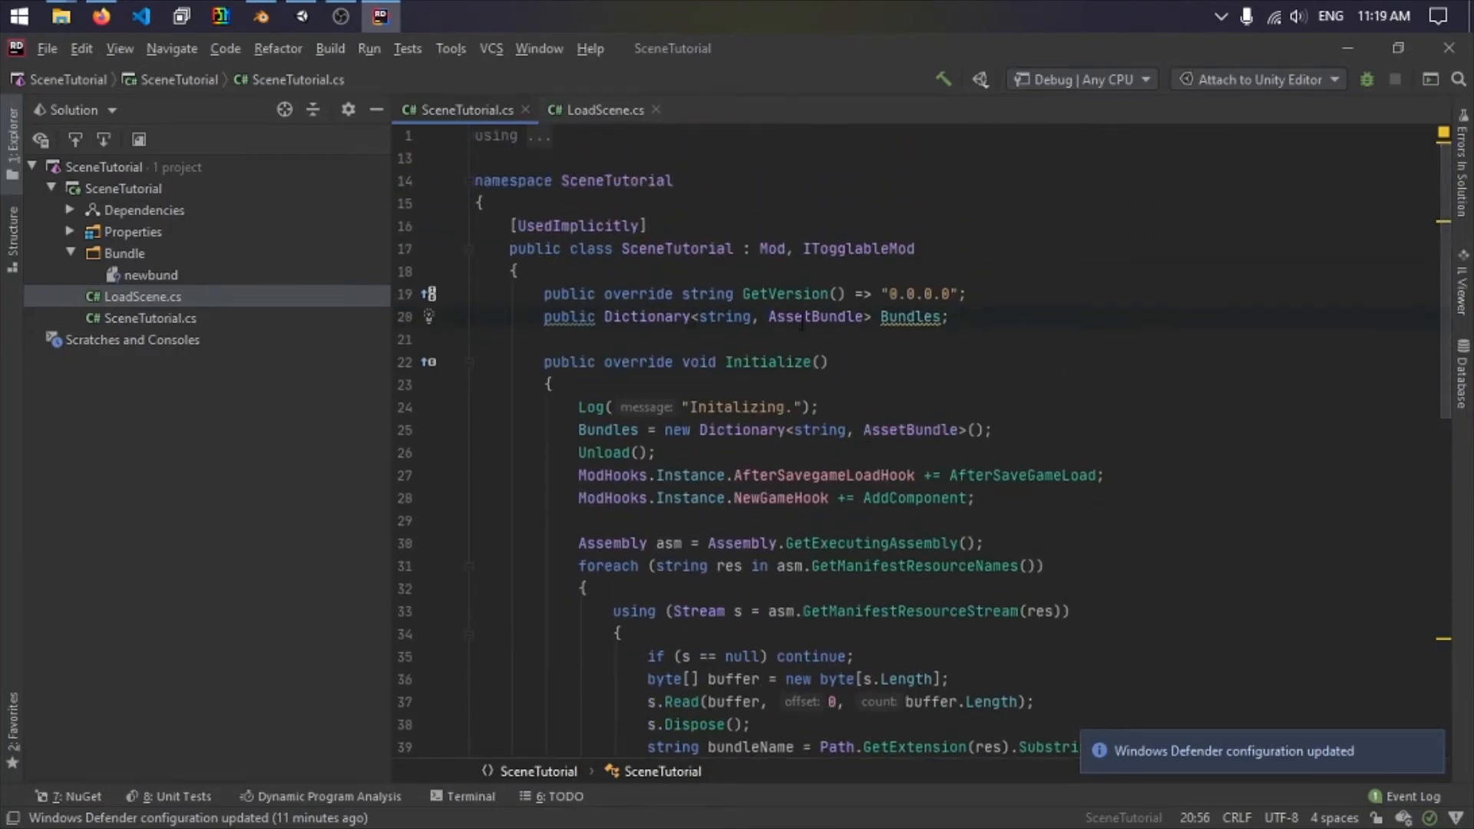
pyautogui.scroll(-1, 918, 297)
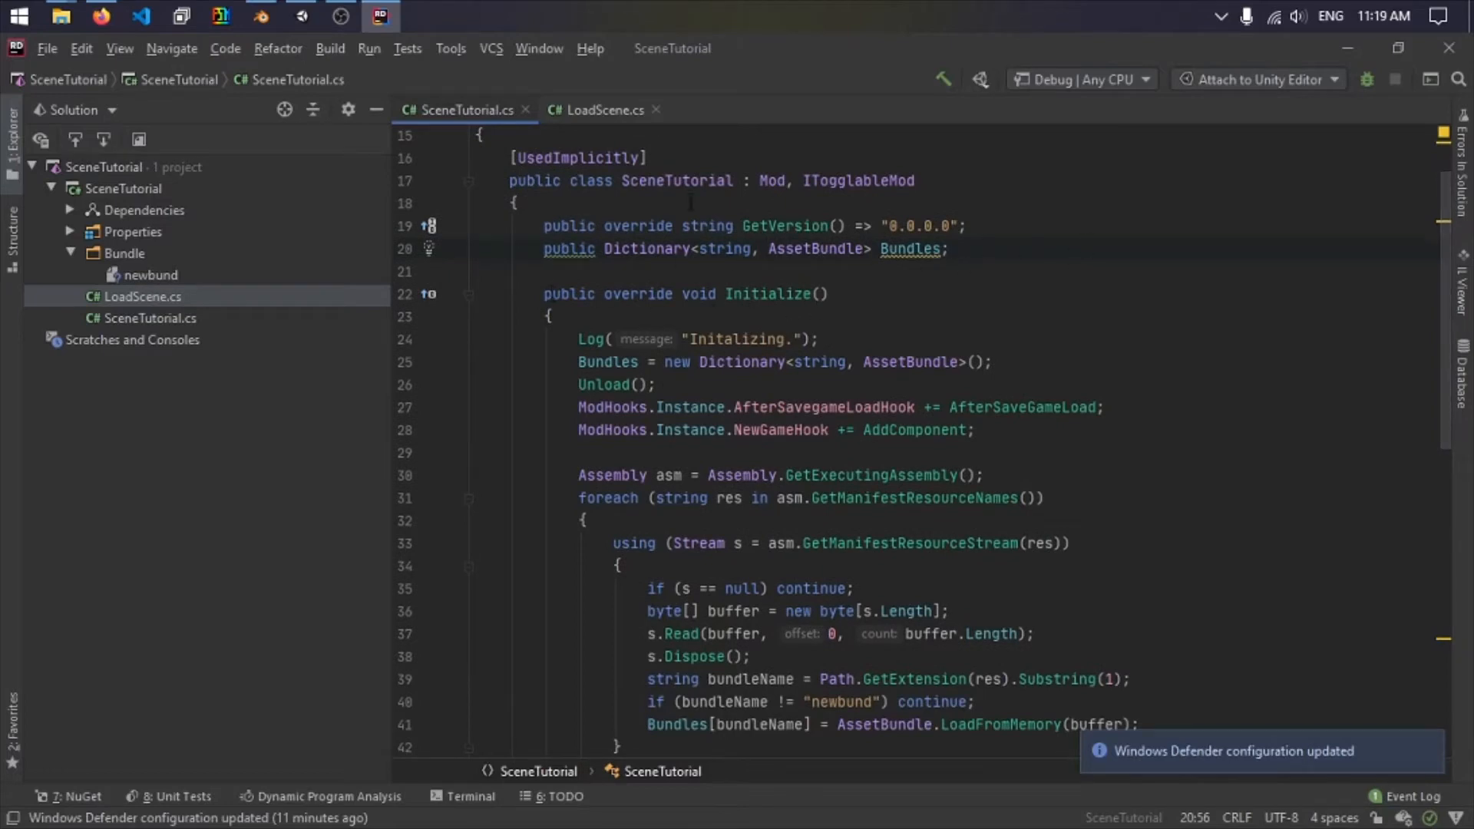
pyautogui.scroll(1, 970, 450)
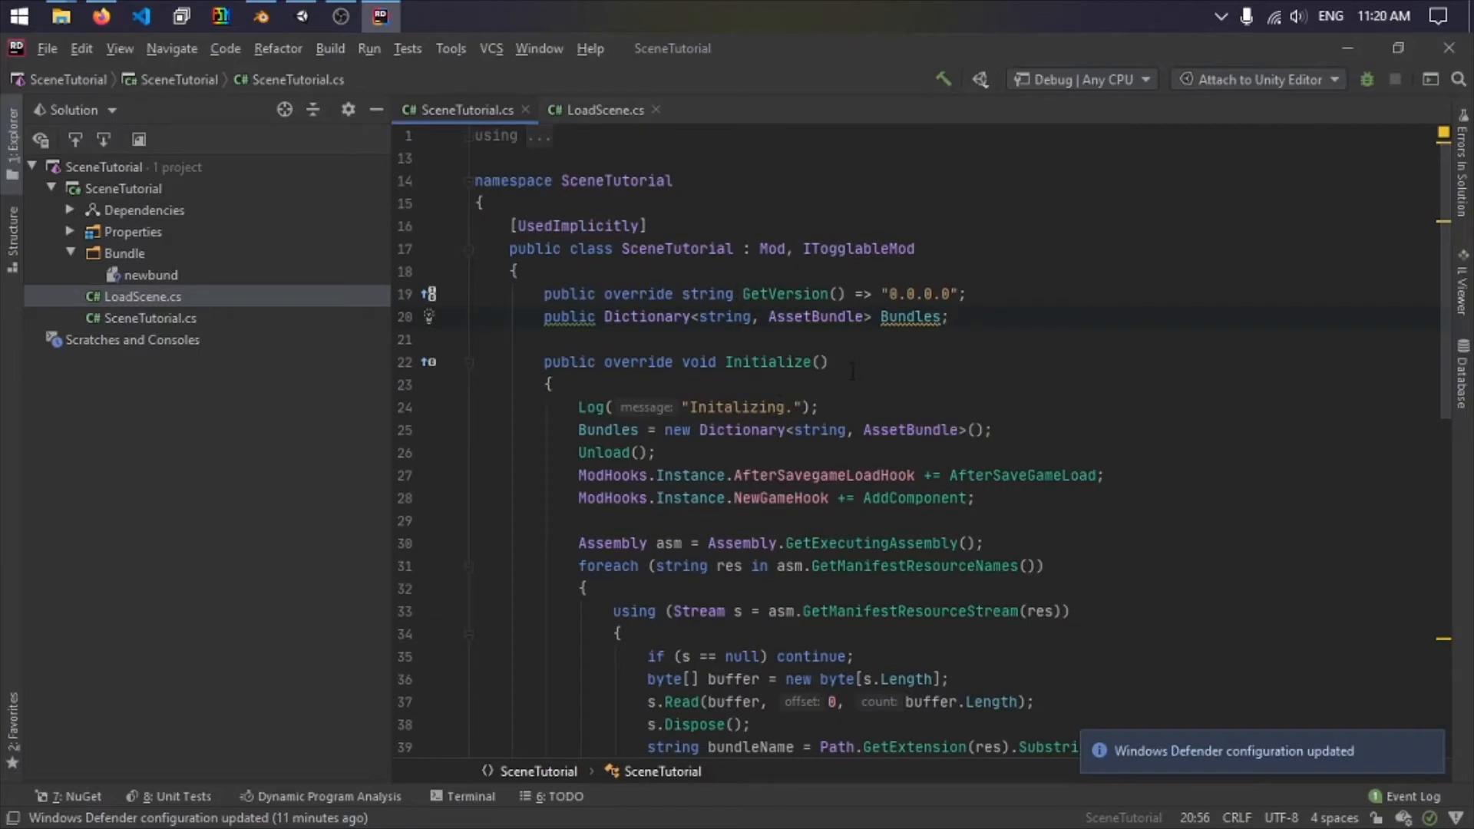
# Examine the Initialize method and Bundles dictionary declaration, and check the newbund file in the Bundle folder in File Explorer.
pyautogui.click(819, 362)
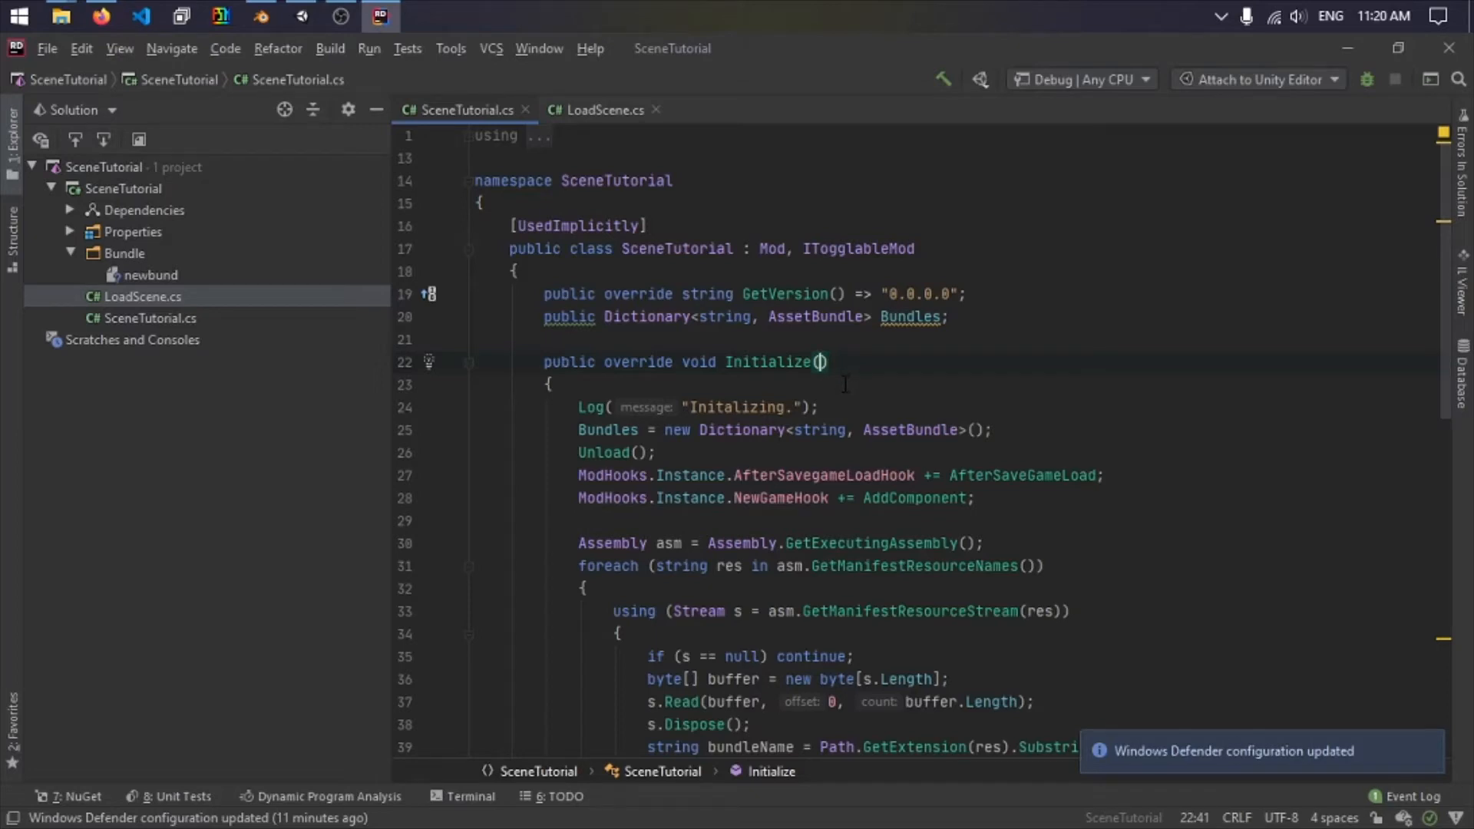
pyautogui.scroll(-2, 826, 390)
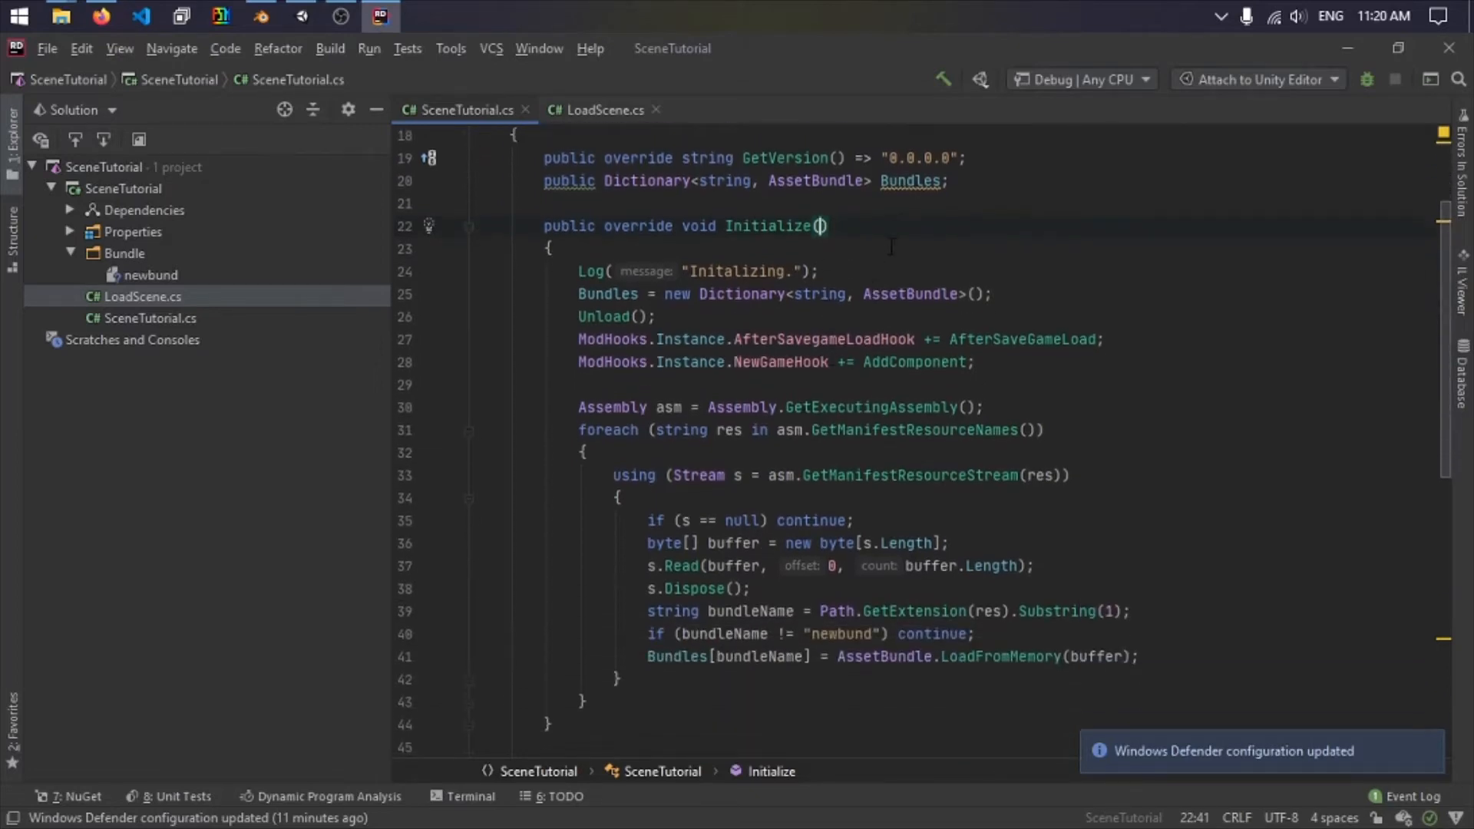
pyautogui.moveTo(543, 180); pyautogui.dragTo(965, 178)
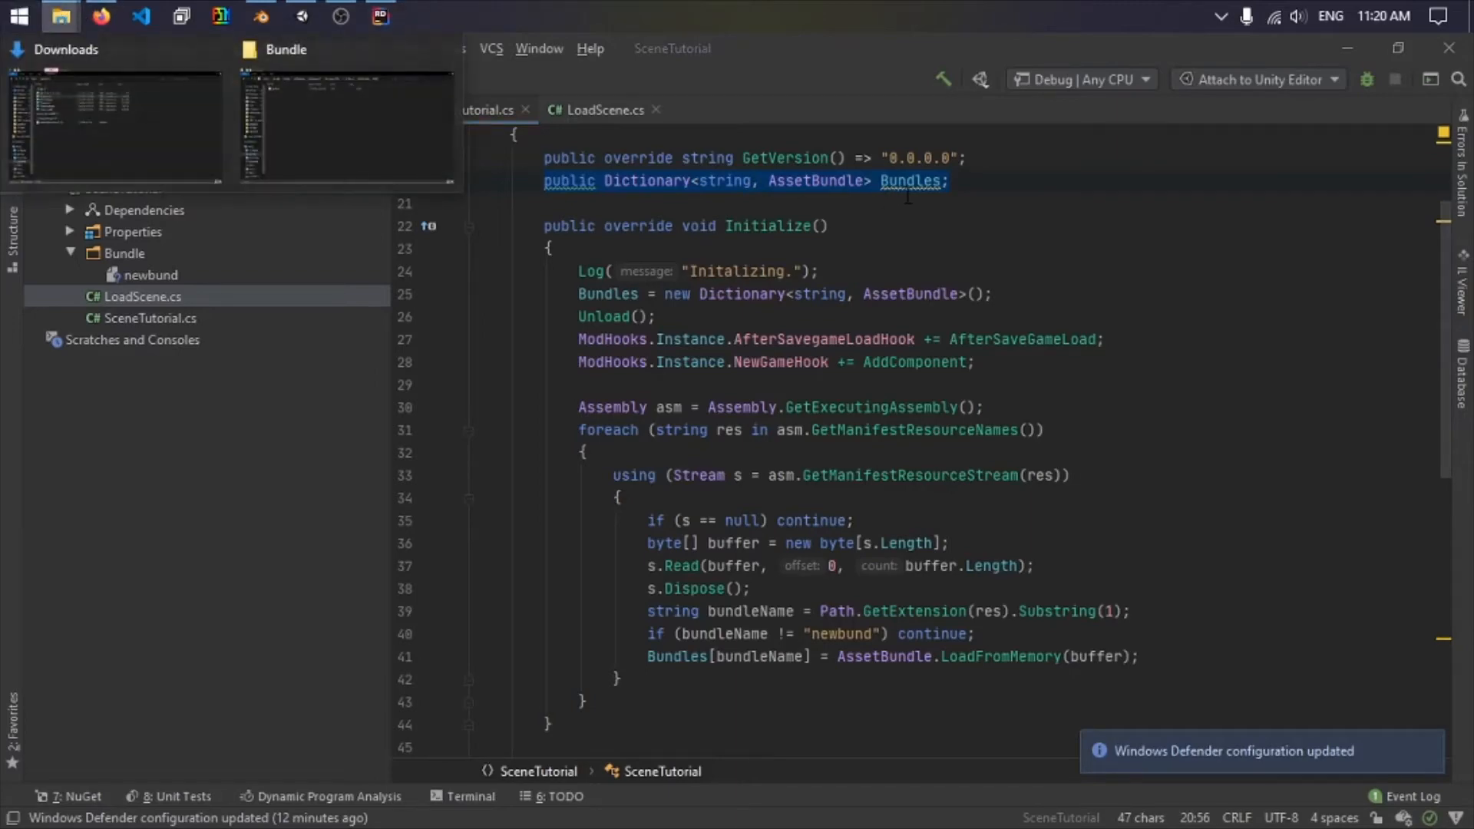
pyautogui.click(329, 136)
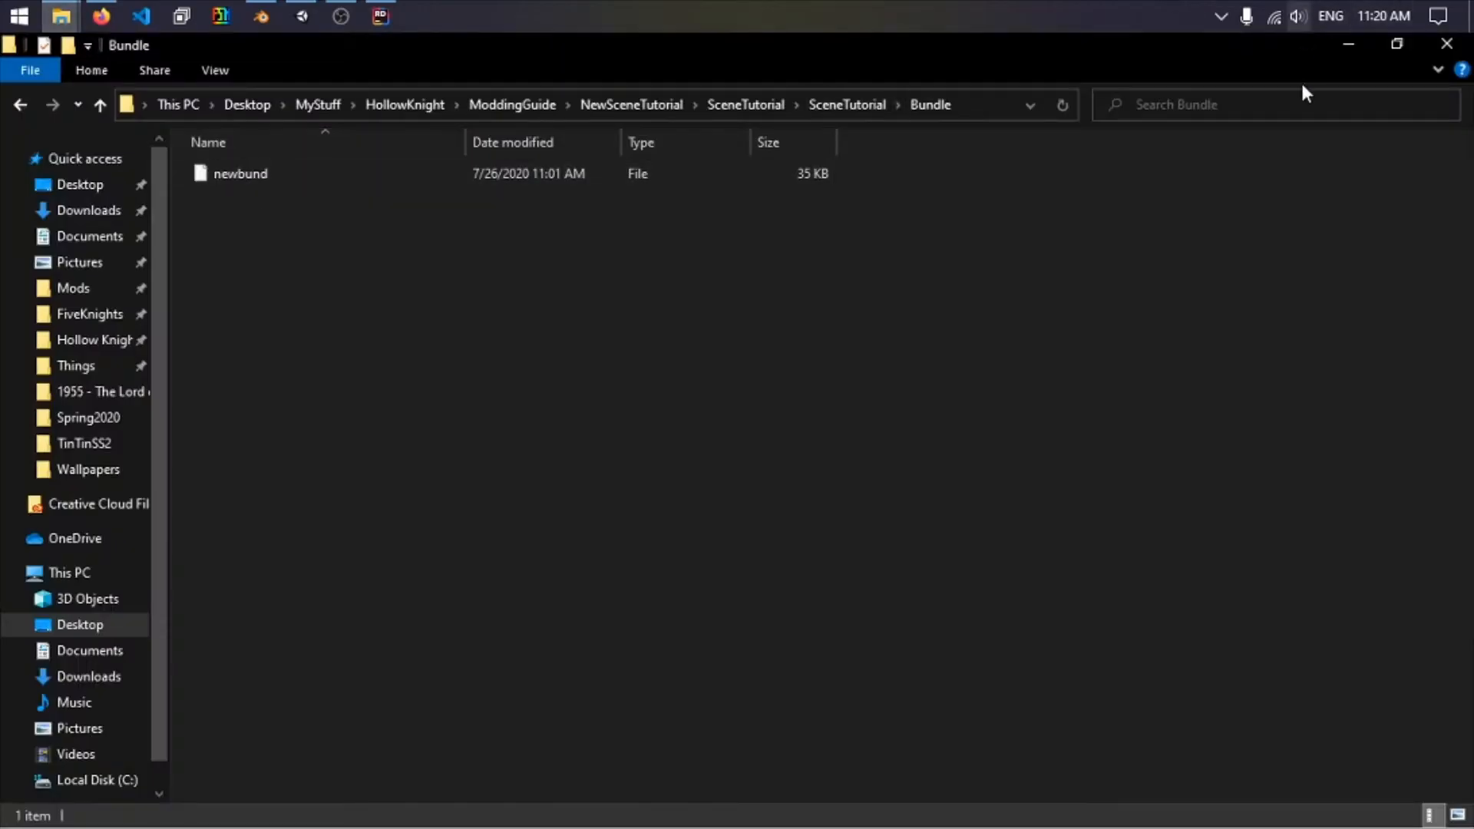
pyautogui.click(1351, 43)
pyautogui.click(981, 242)
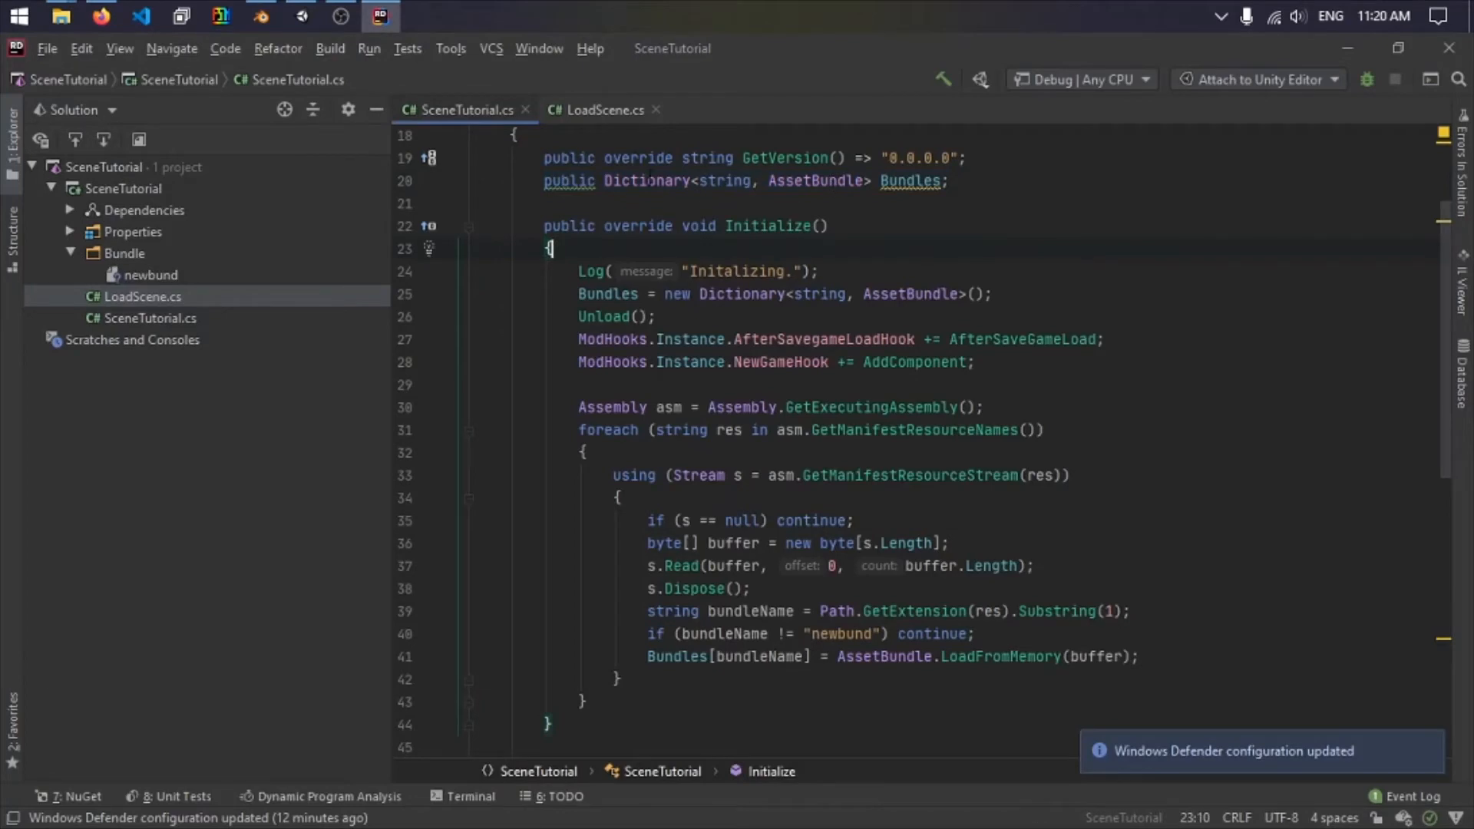
# Make the public Bundles dictionary field static.
pyautogui.moveTo(601, 180); pyautogui.dragTo(775, 182)
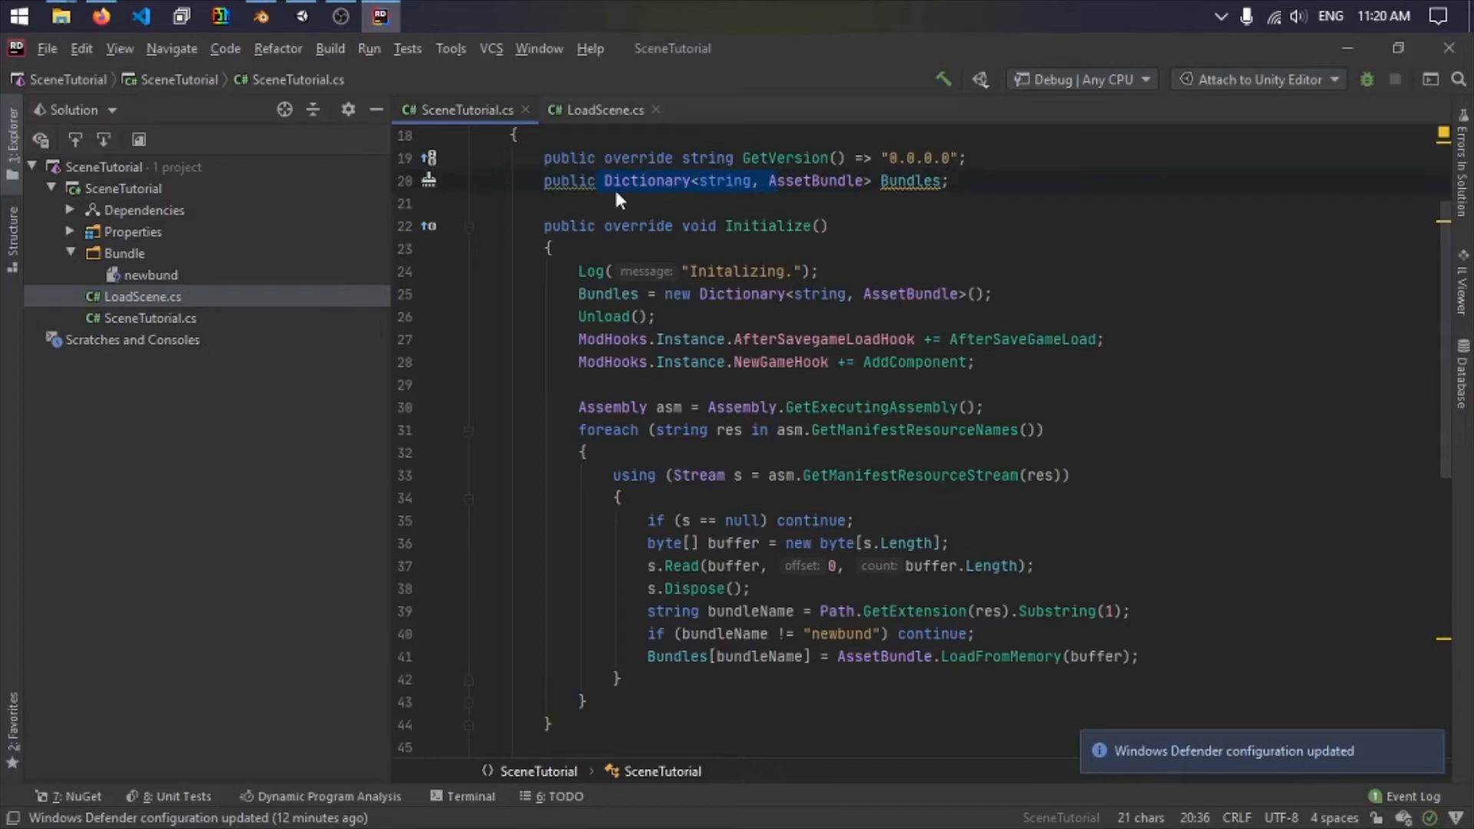
pyautogui.press('Left')
pyautogui.write('stati')
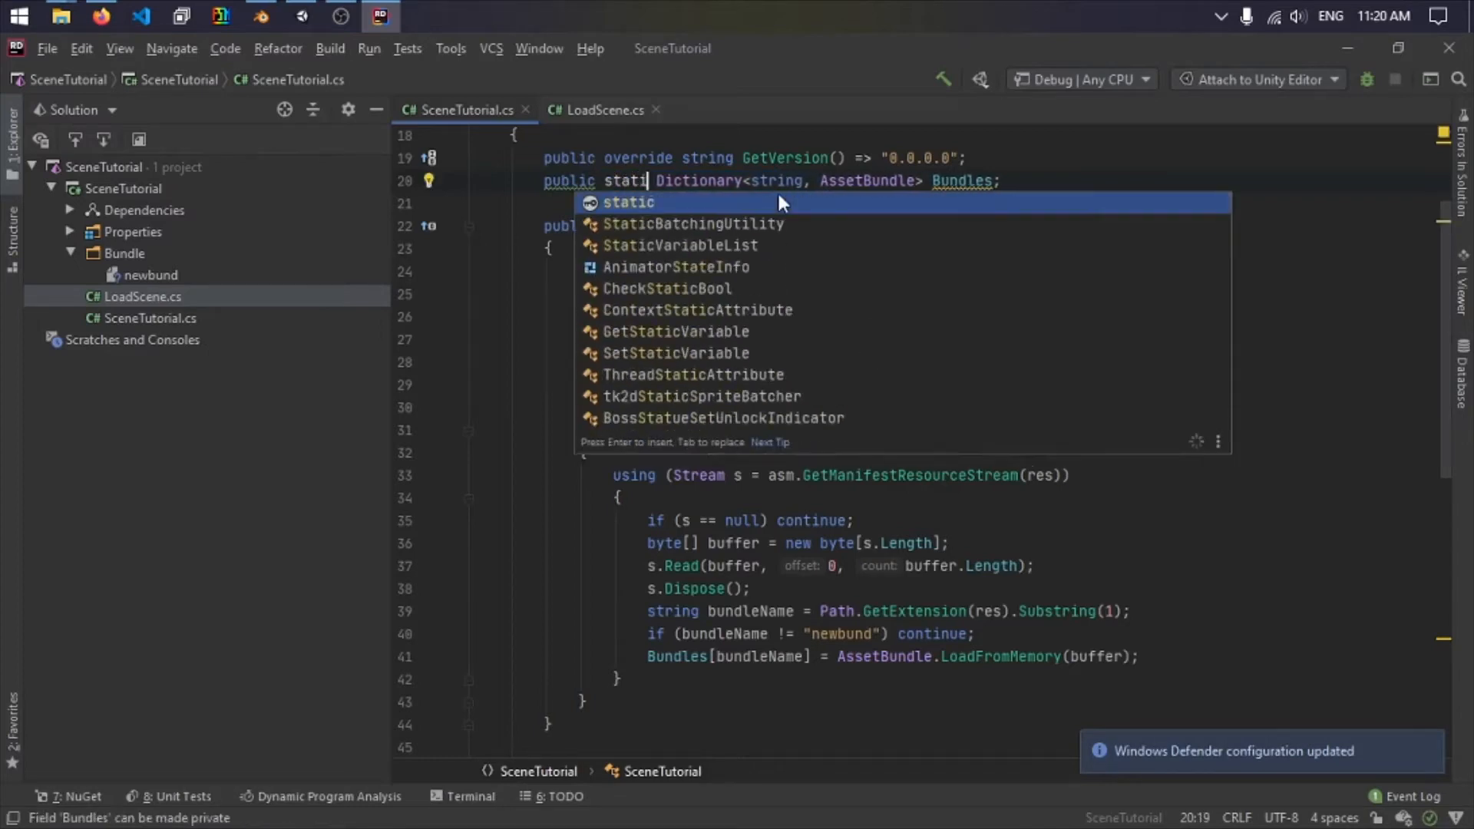
pyautogui.press('Return')
pyautogui.press('Down')
pyautogui.press('Down')
pyautogui.press('Down')
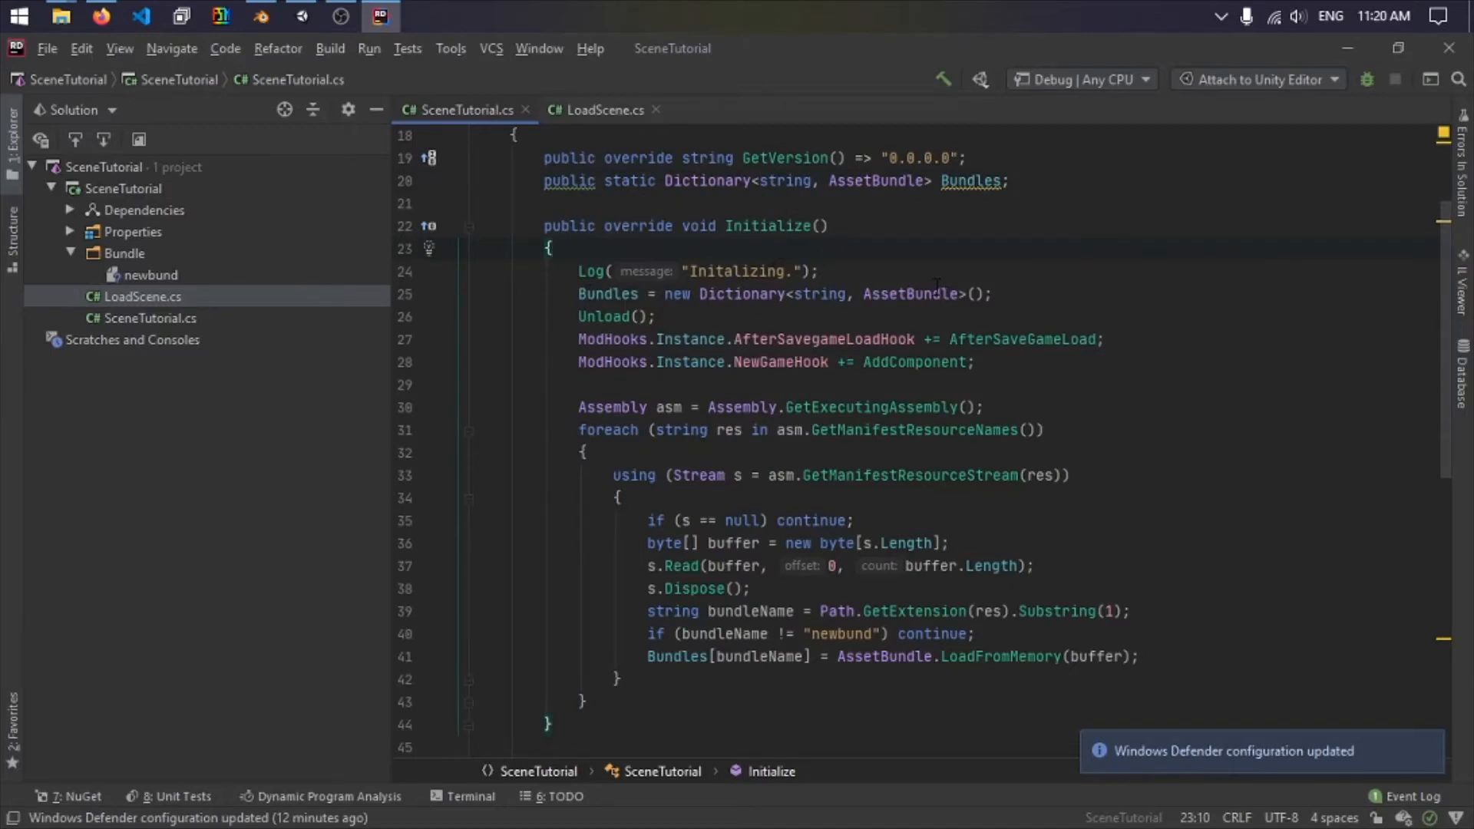
# Examine the Unload call, the AfterSavegameLoadHook subscription and the "newbund" name check in Initialize.
pyautogui.doubleClick(623, 317)
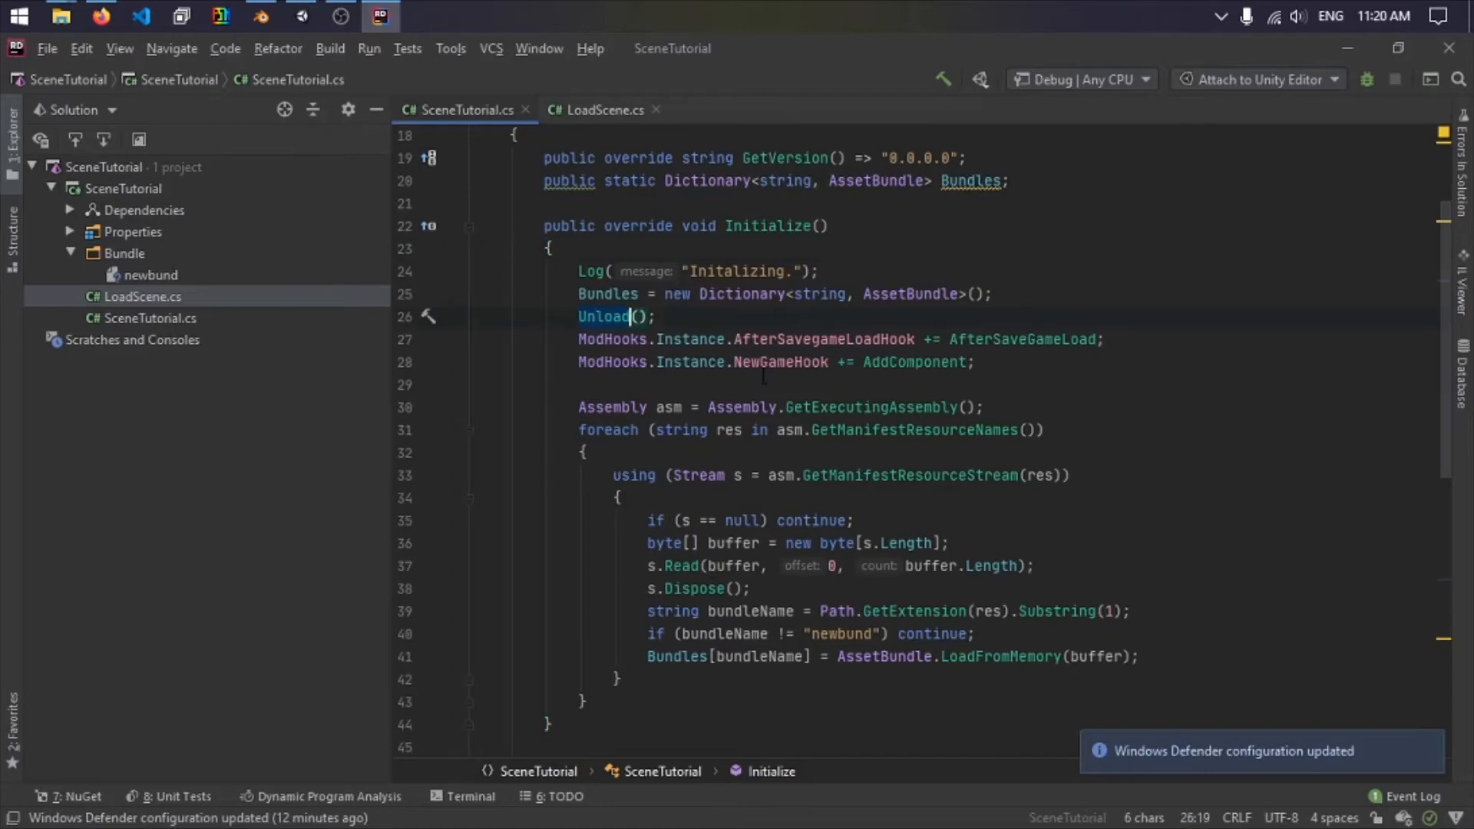
pyautogui.scroll(-10, 790, 461)
pyautogui.scroll(10, 665, 358)
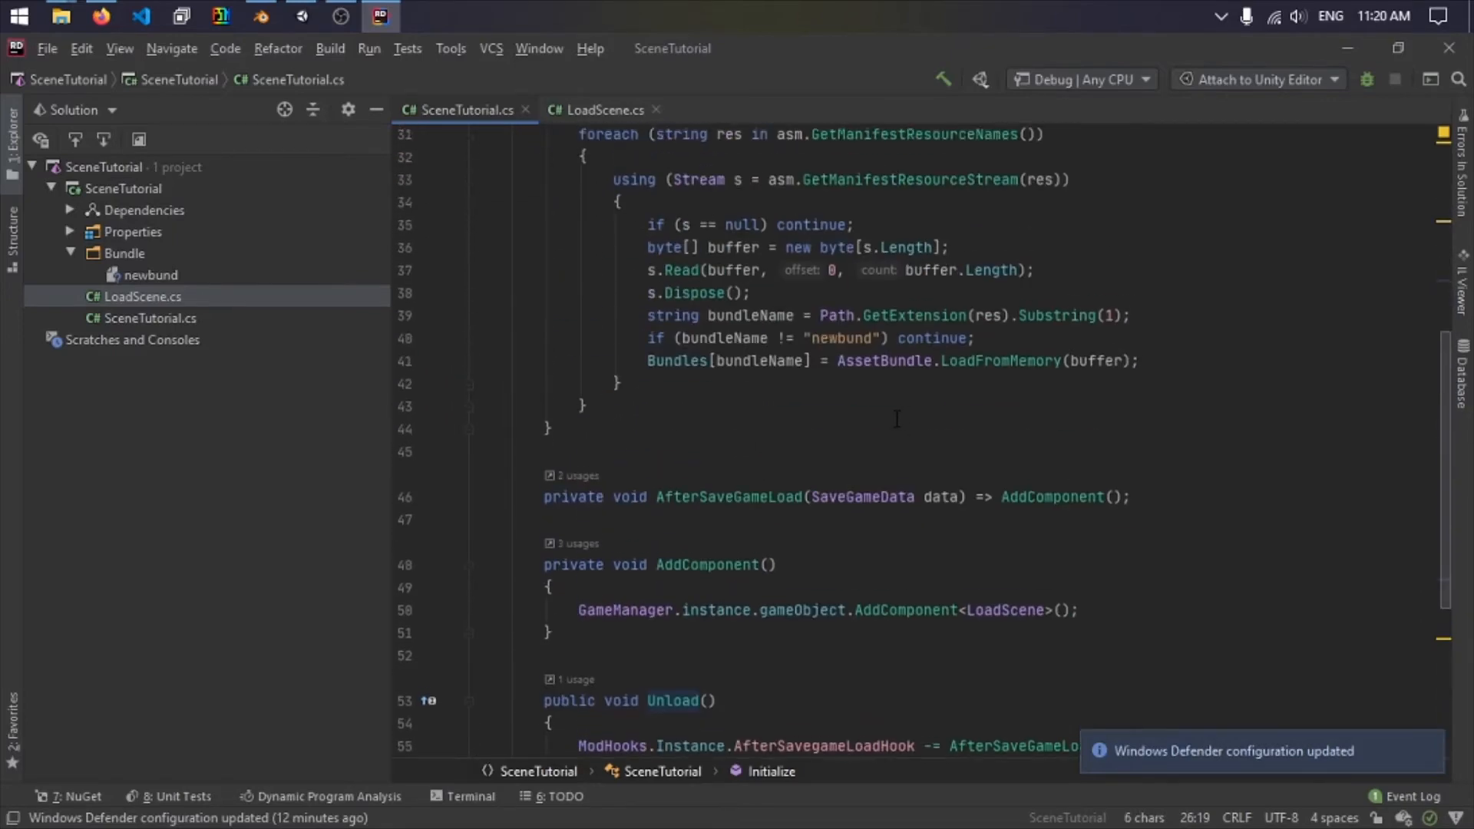
pyautogui.scroll(-1, 665, 358)
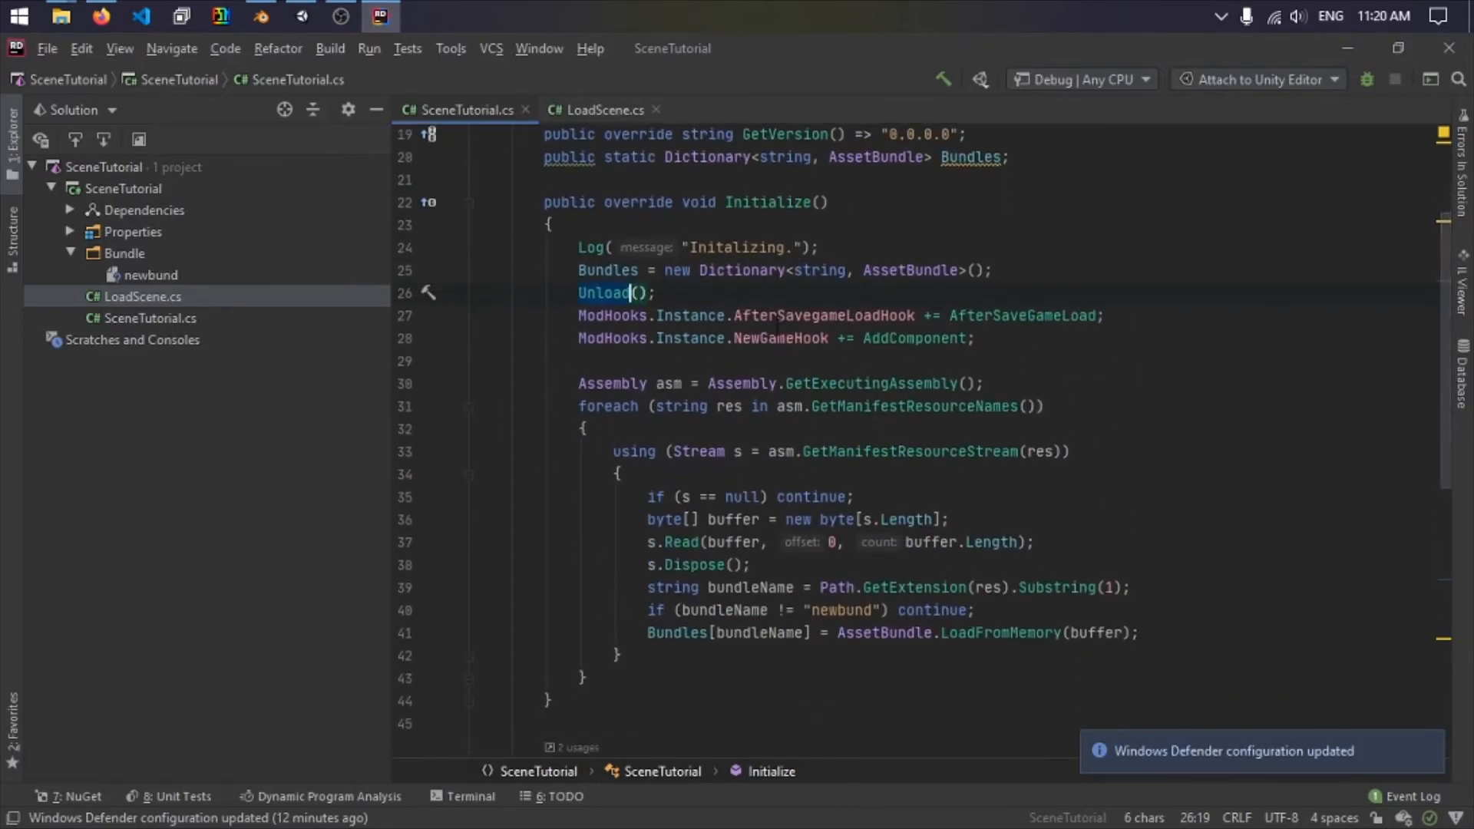
pyautogui.click(769, 316)
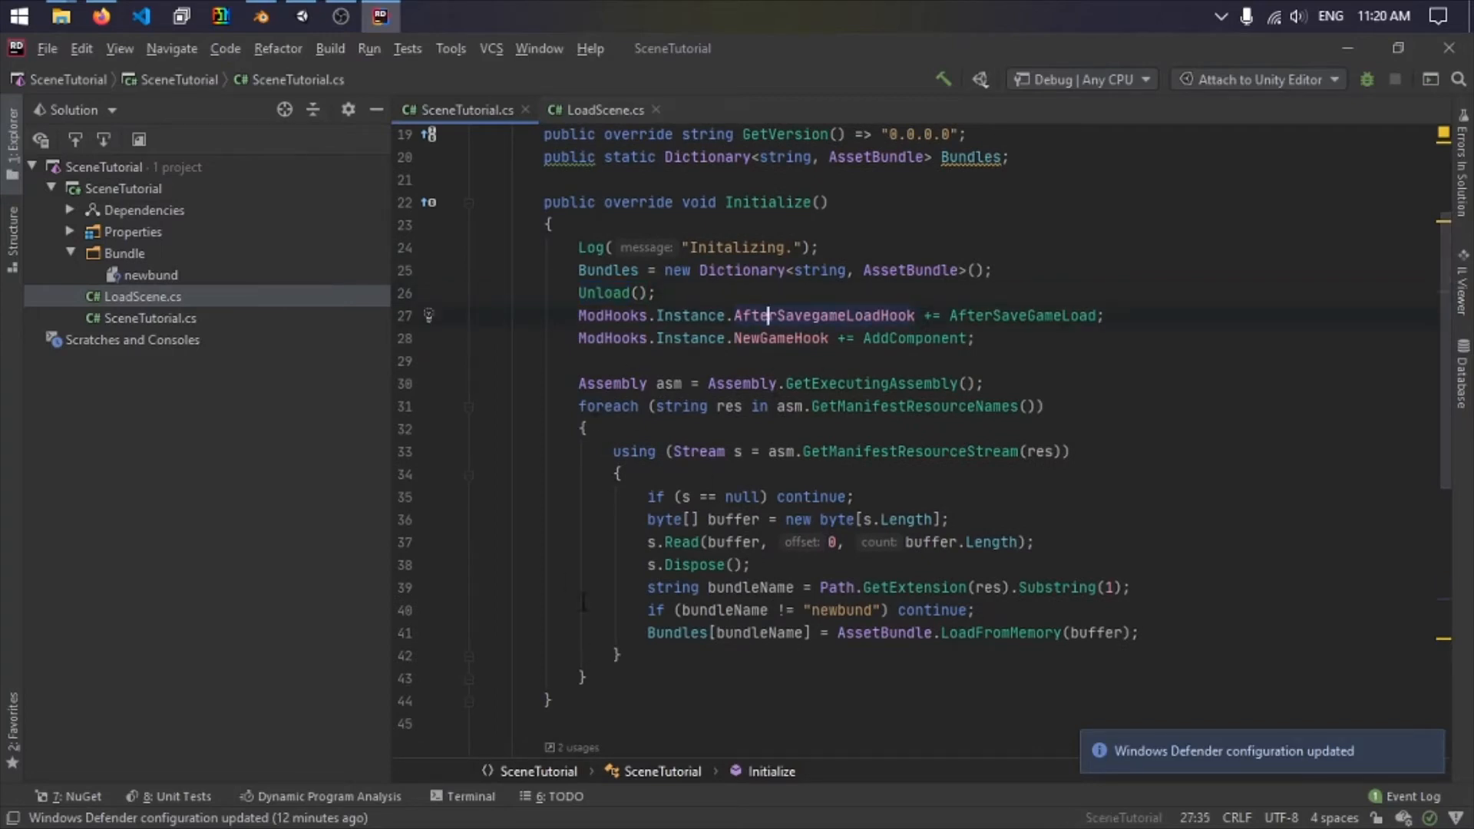
pyautogui.doubleClick(843, 610)
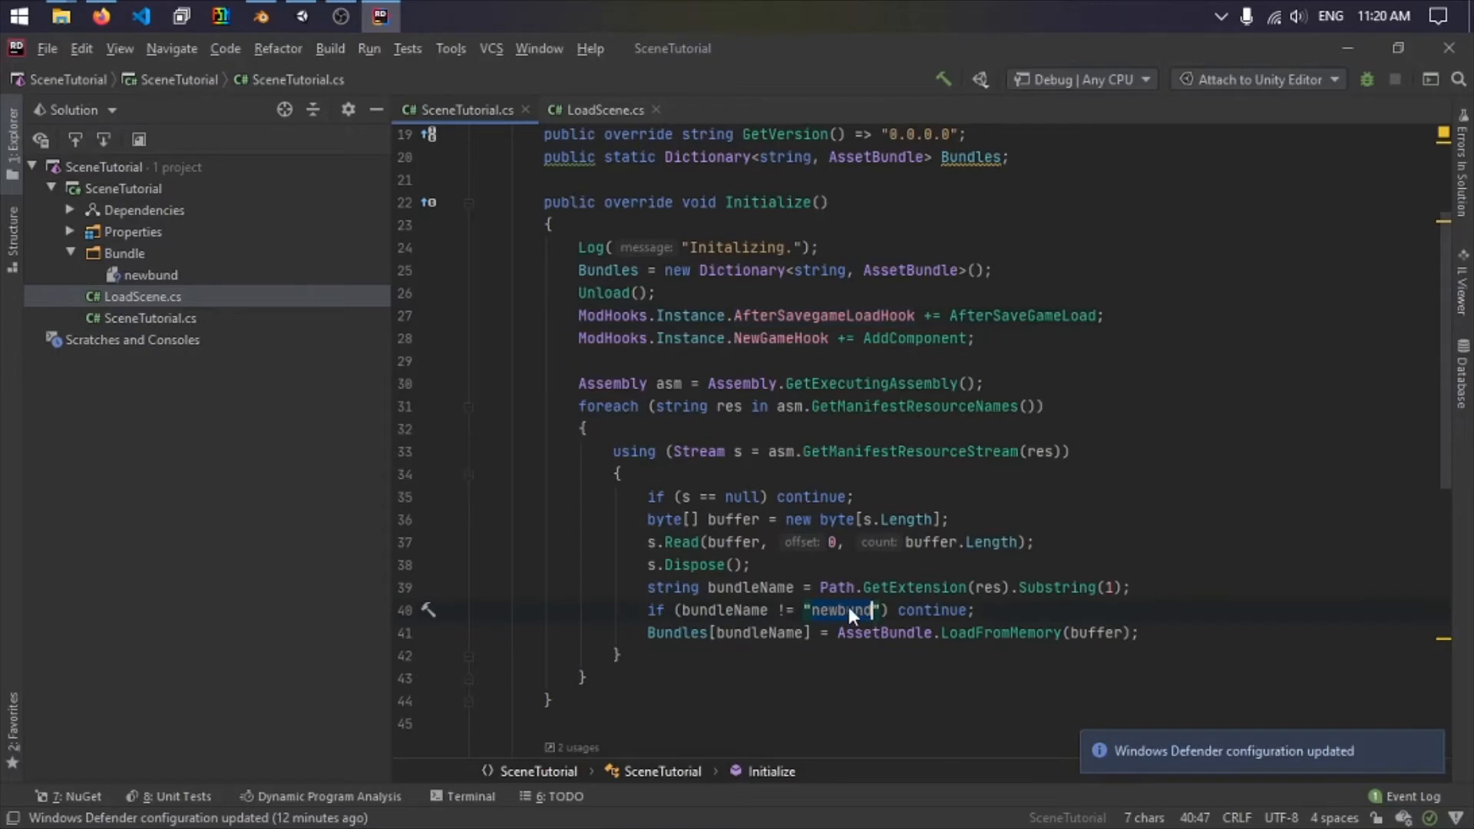
# Add the statement AssetBundle.LoadFromStream(s); on a new line below the "newbund" name check.
pyautogui.scroll(-1, 1046, 592)
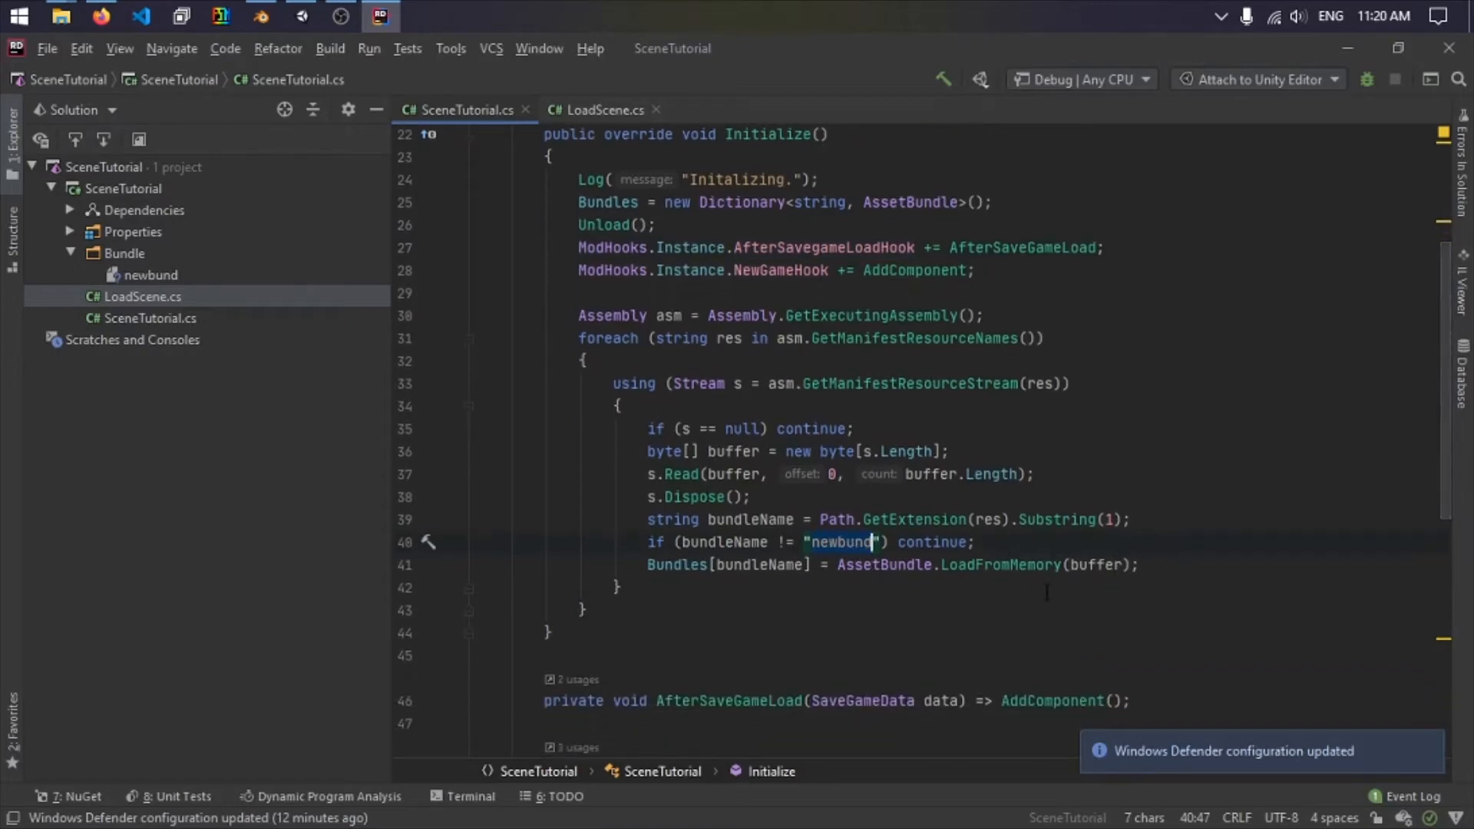
pyautogui.press('End')
pyautogui.press('Return')
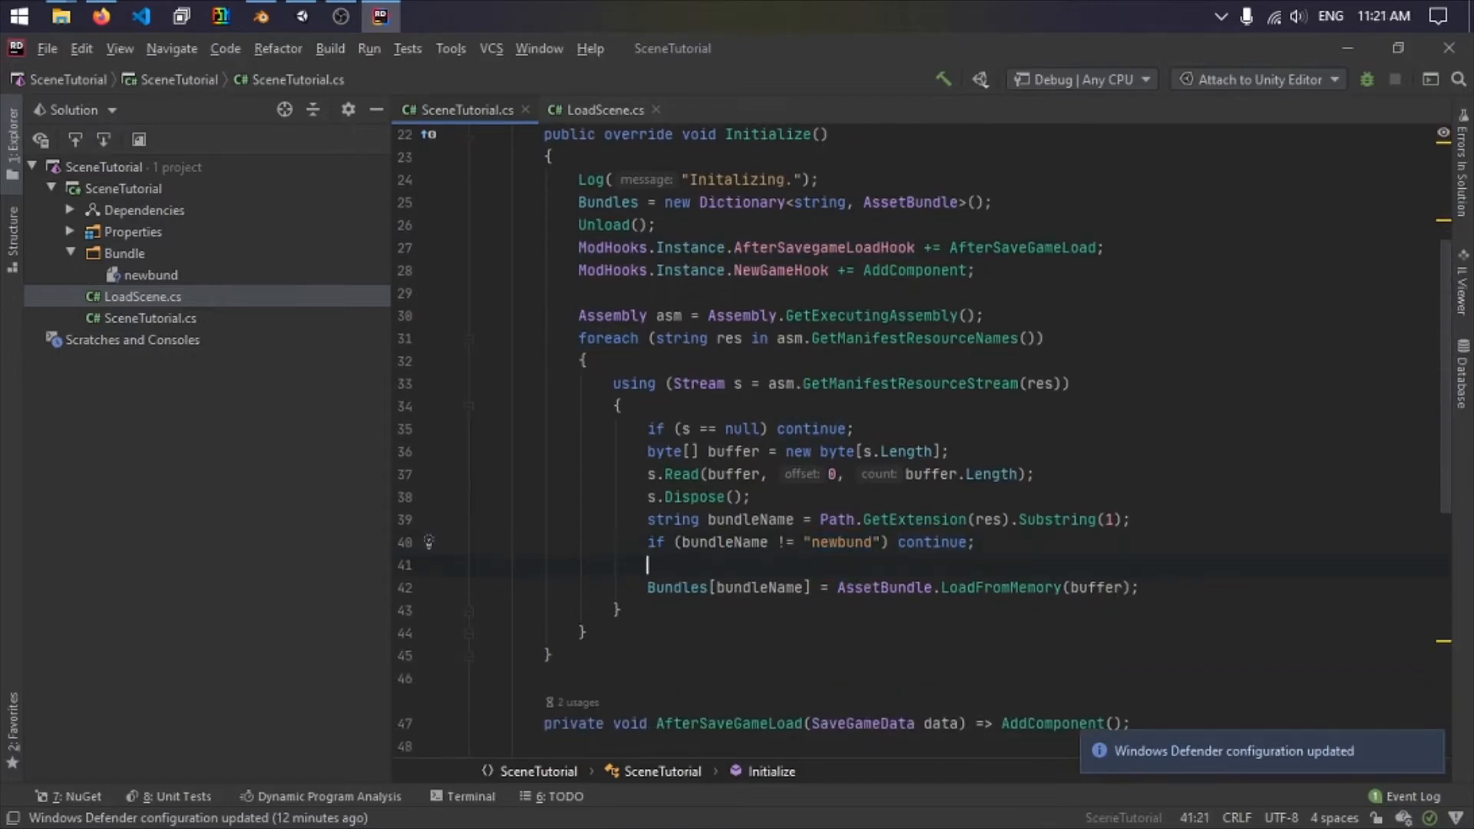
pyautogui.write('A')
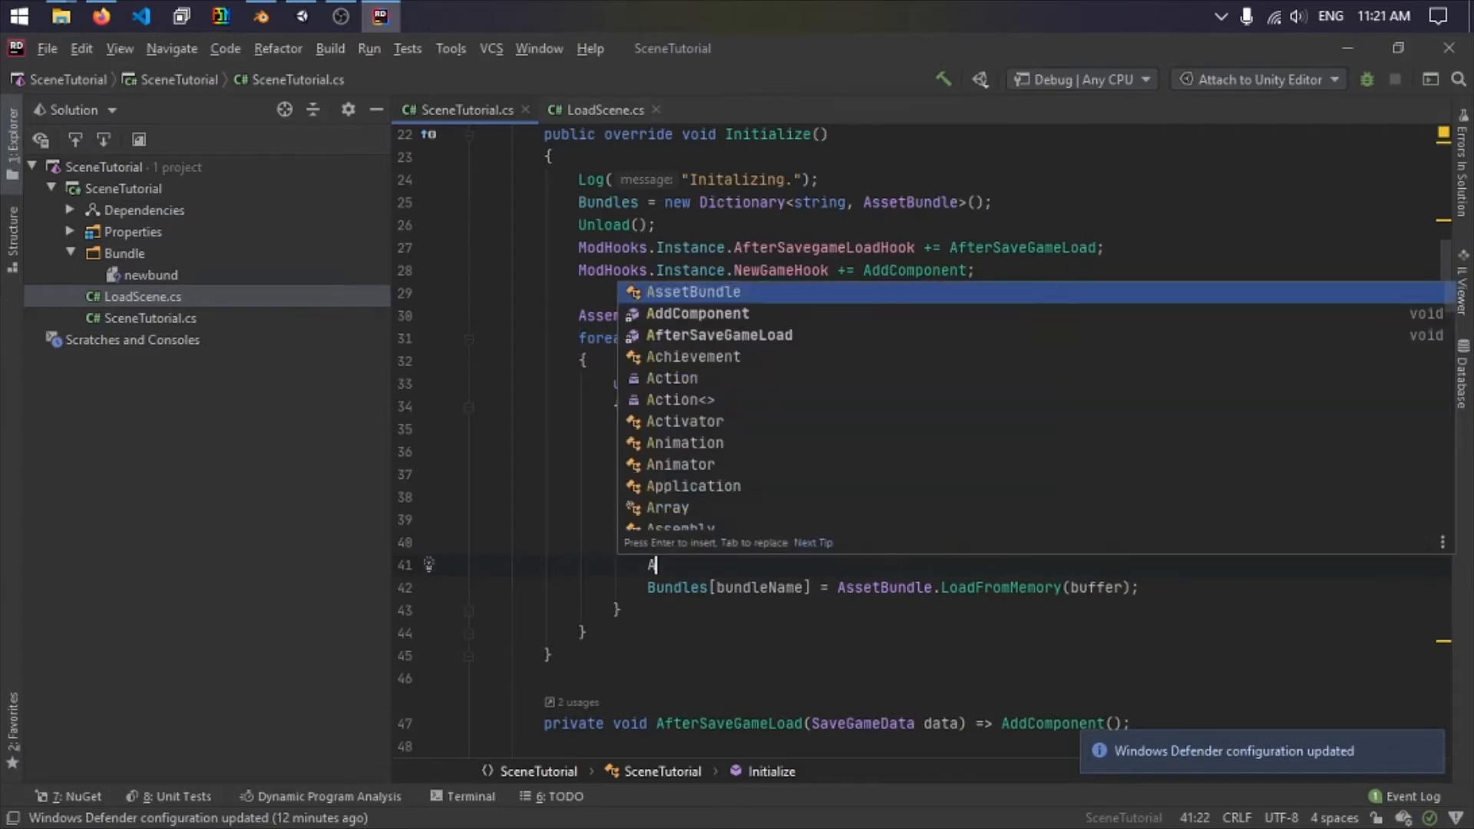
pyautogui.write('ssetBu')
pyautogui.press('Return')
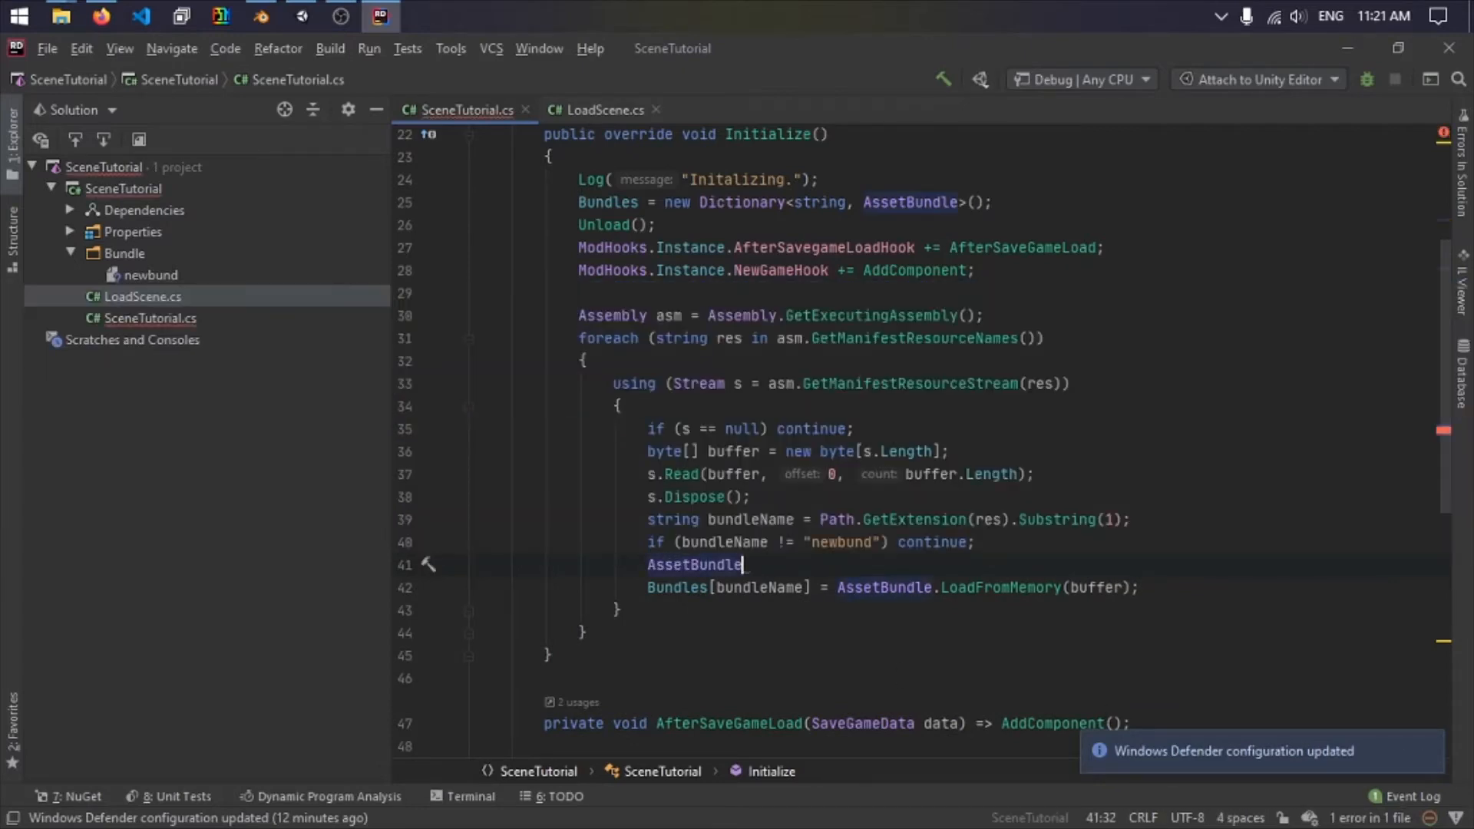
pyautogui.write('.loadfrom')
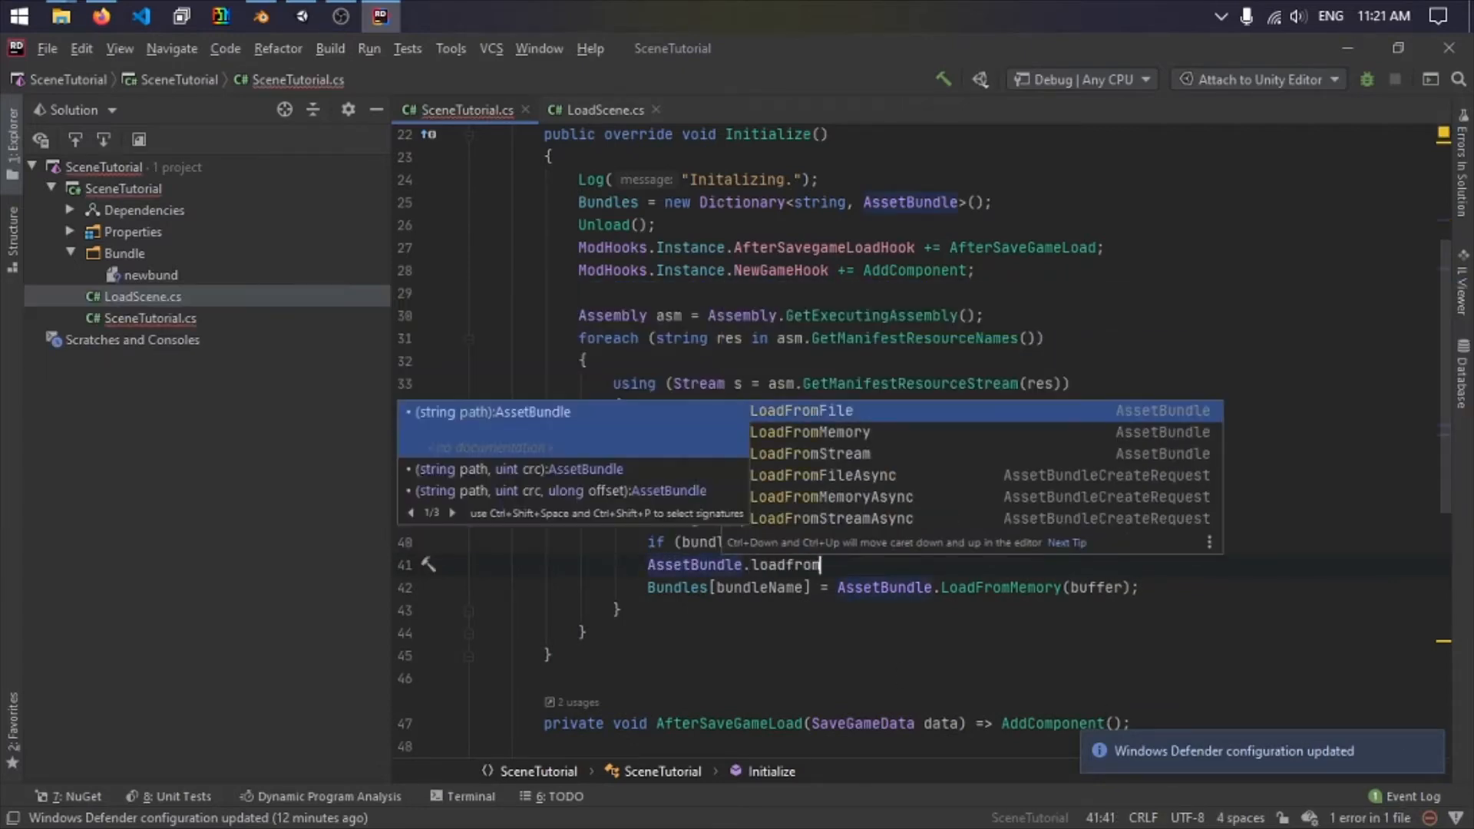
pyautogui.press('Down')
pyautogui.press('Down')
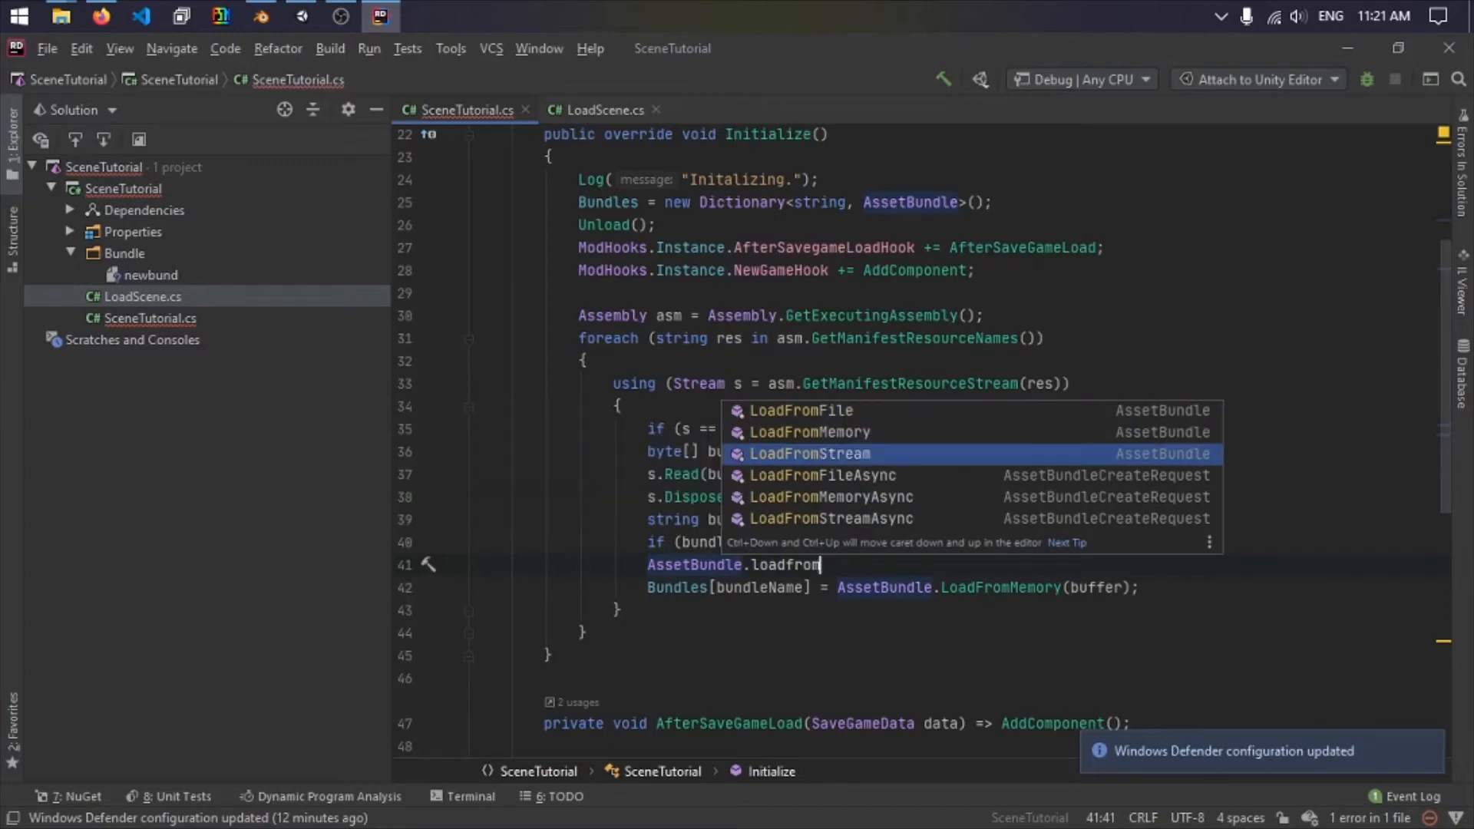
pyautogui.press('Return')
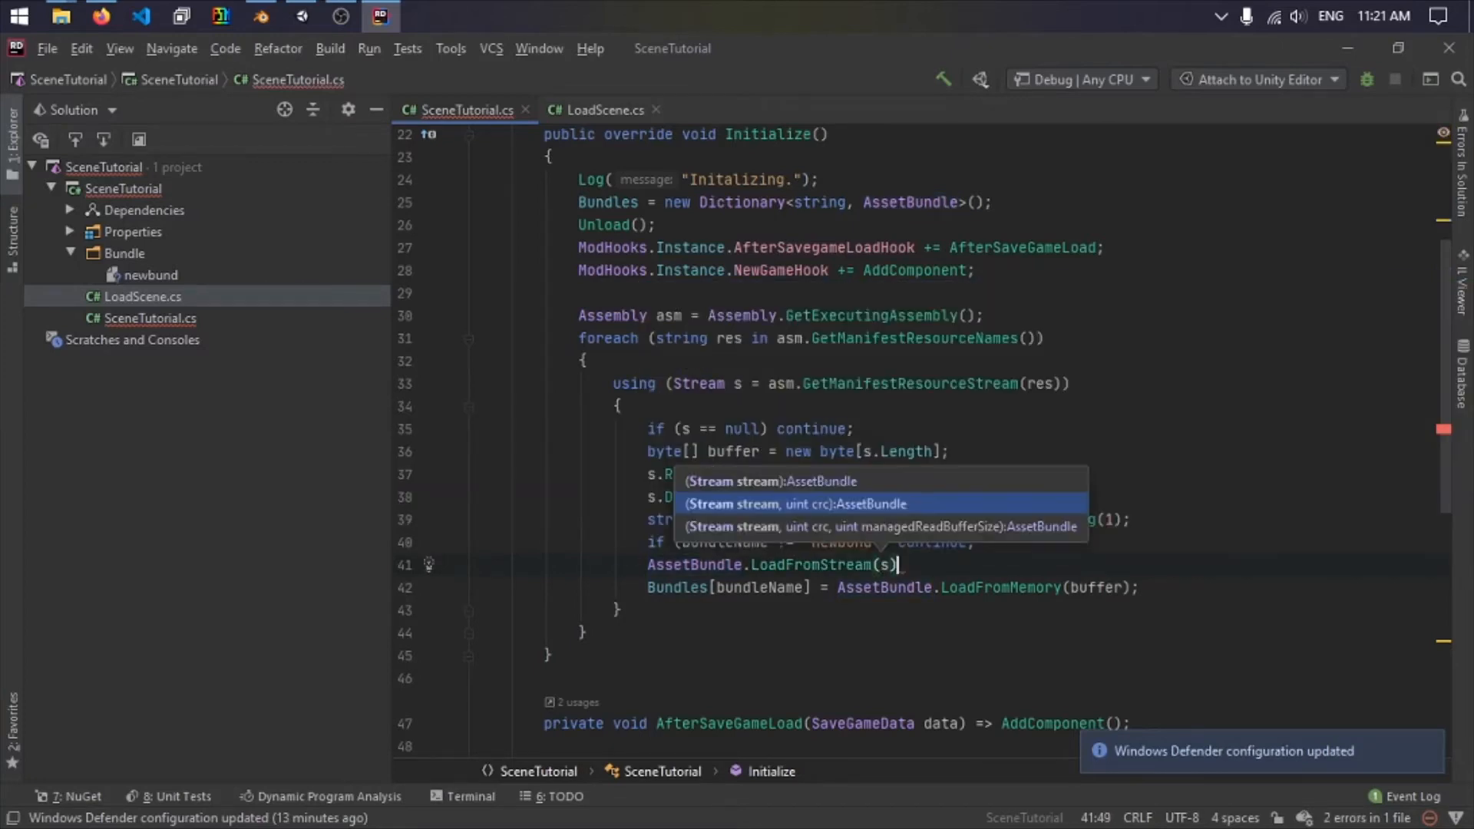
pyautogui.write('s);')
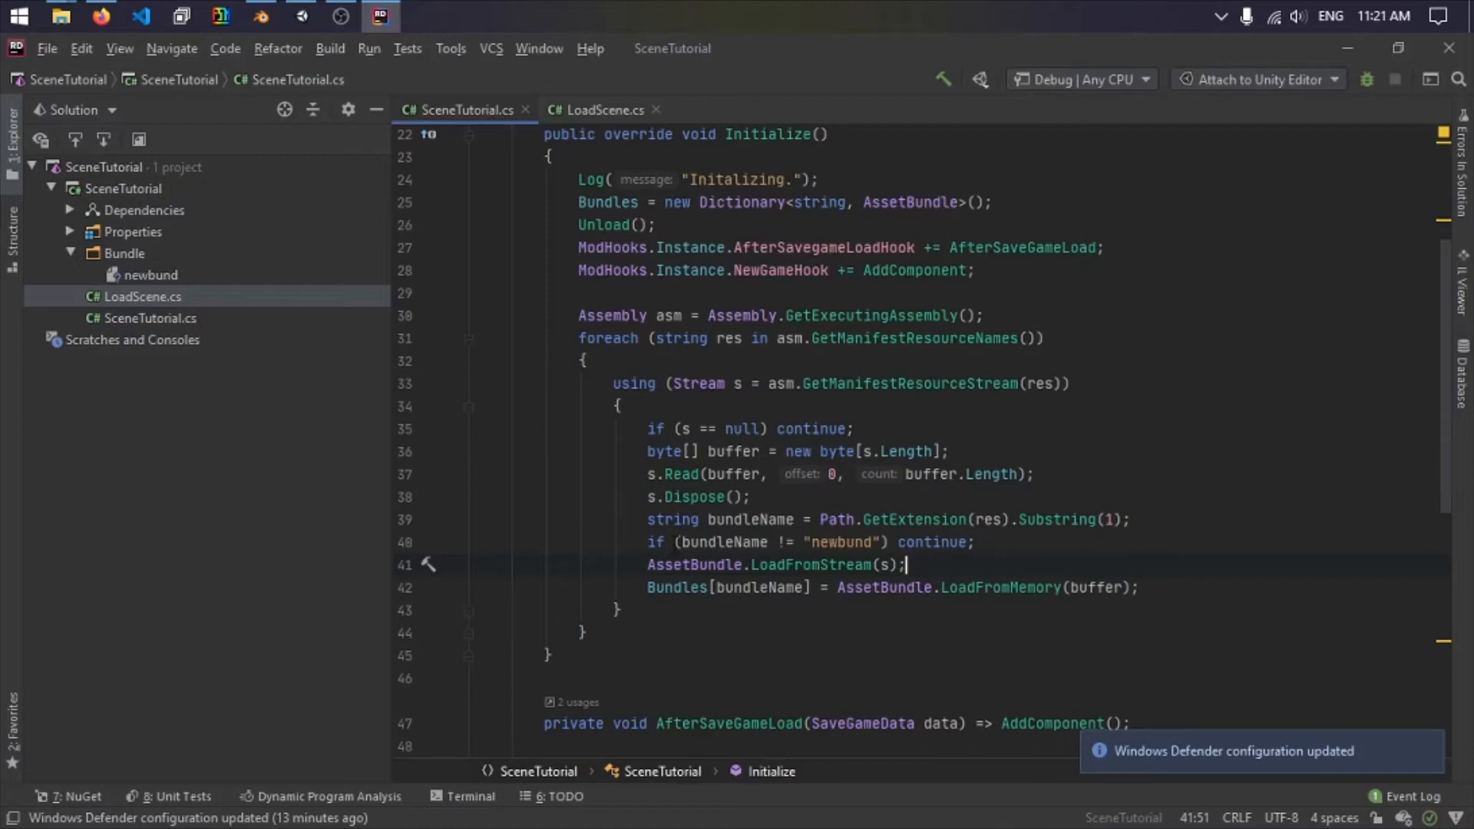
# Move the LoadFromStream(s) call into the Bundles[bundleName] assignment, replacing AssetBundle.LoadFromMemory(buffer).
pyautogui.keyDown('shift'); pyautogui.click(650, 562); pyautogui.keyUp('shift')
pyautogui.hotkey('ctrl', 'c')
pyautogui.press('BackSpace')
pyautogui.click(1157, 591)
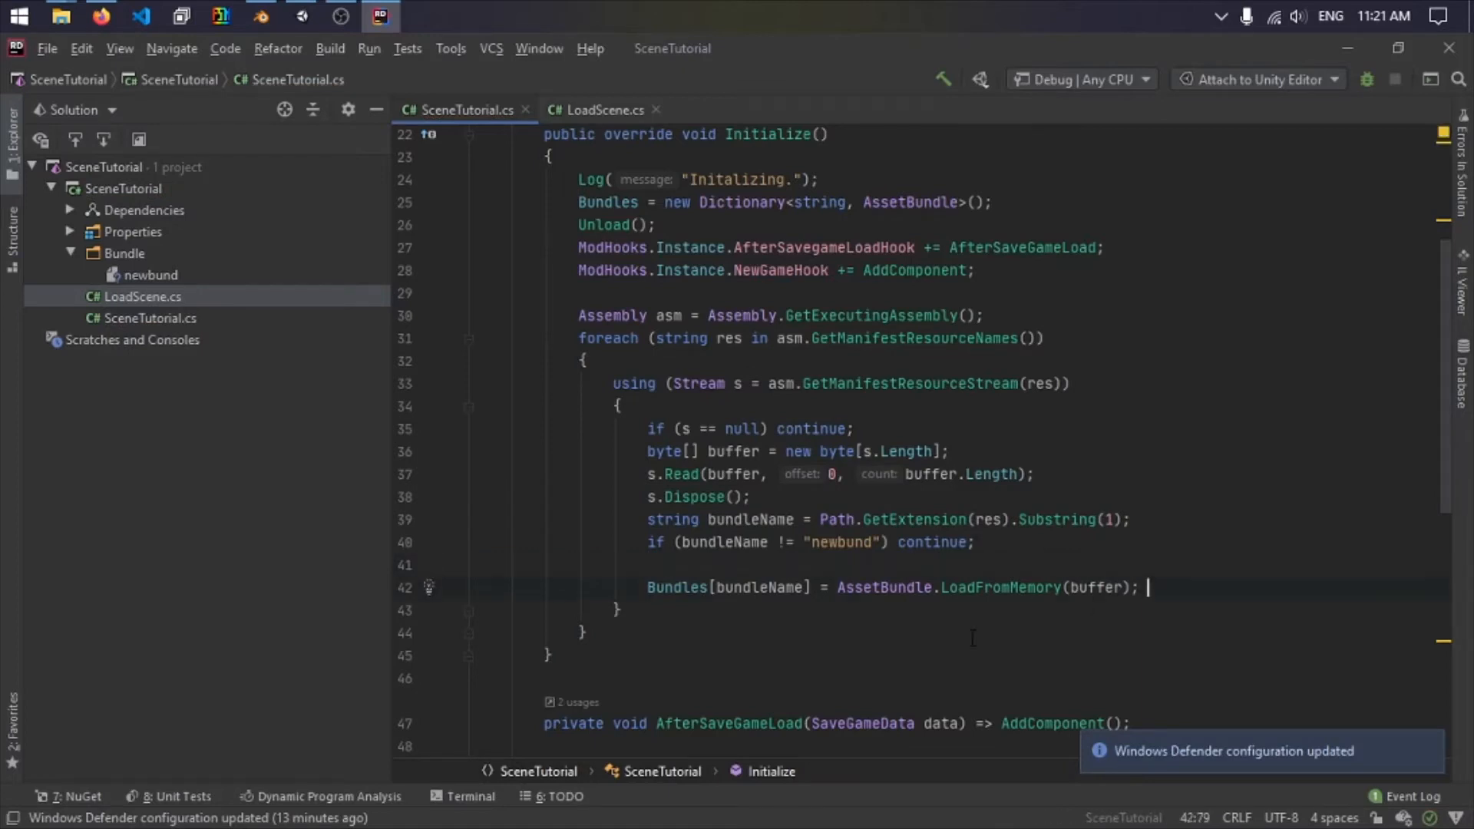
pyautogui.keyDown('shift'); pyautogui.click(839, 587); pyautogui.keyUp('shift')
pyautogui.hotkey('ctrl', 'v')
# Try removing the stream-reading and bundle-name lines and replacing the bundleName key with an empty string literal, then undo both edits.
pyautogui.moveTo(975, 542); pyautogui.dragTo(648, 433)
pyautogui.press('BackSpace')
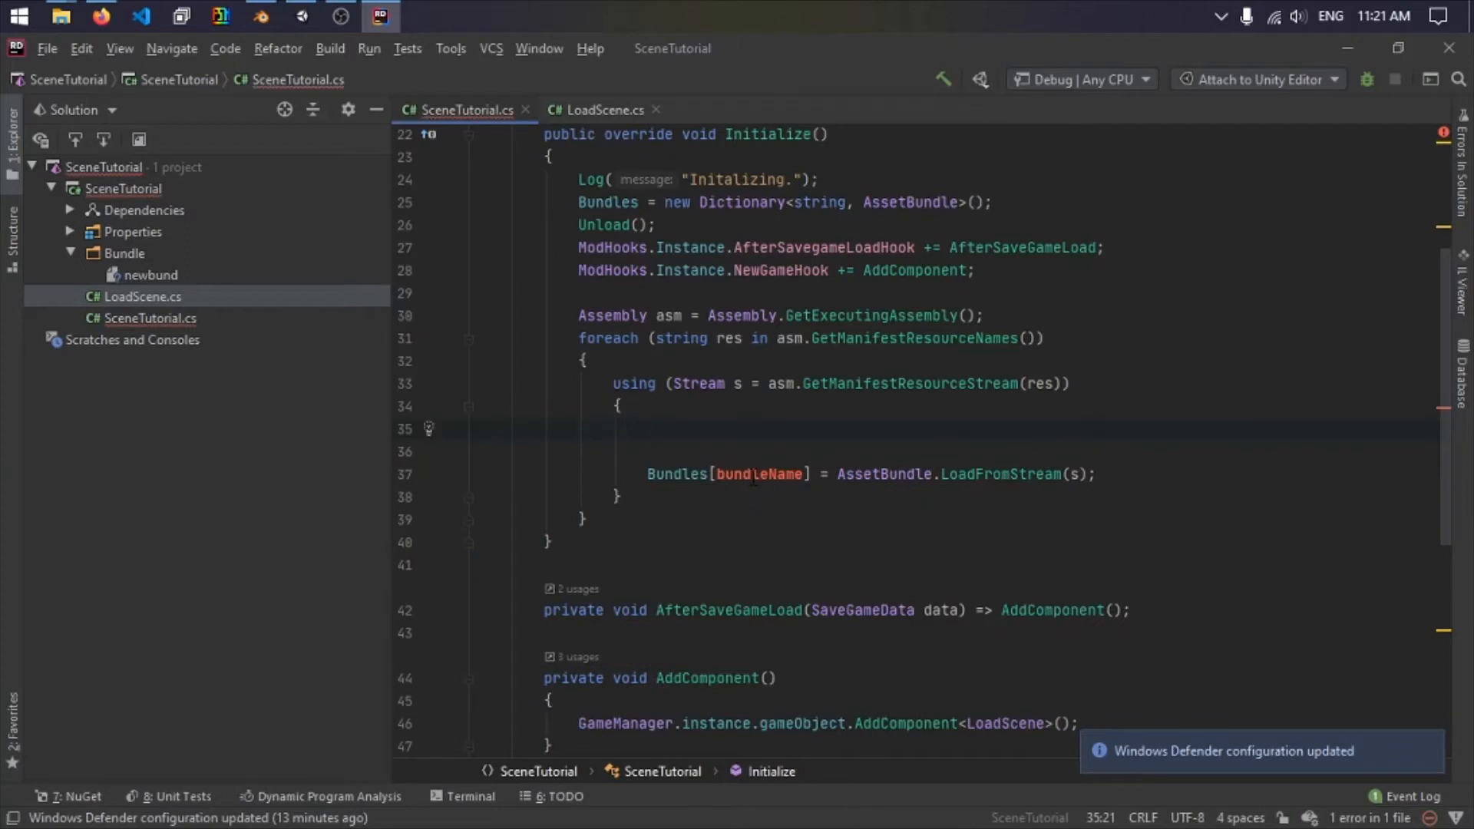
pyautogui.doubleClick(781, 465)
pyautogui.write('"')
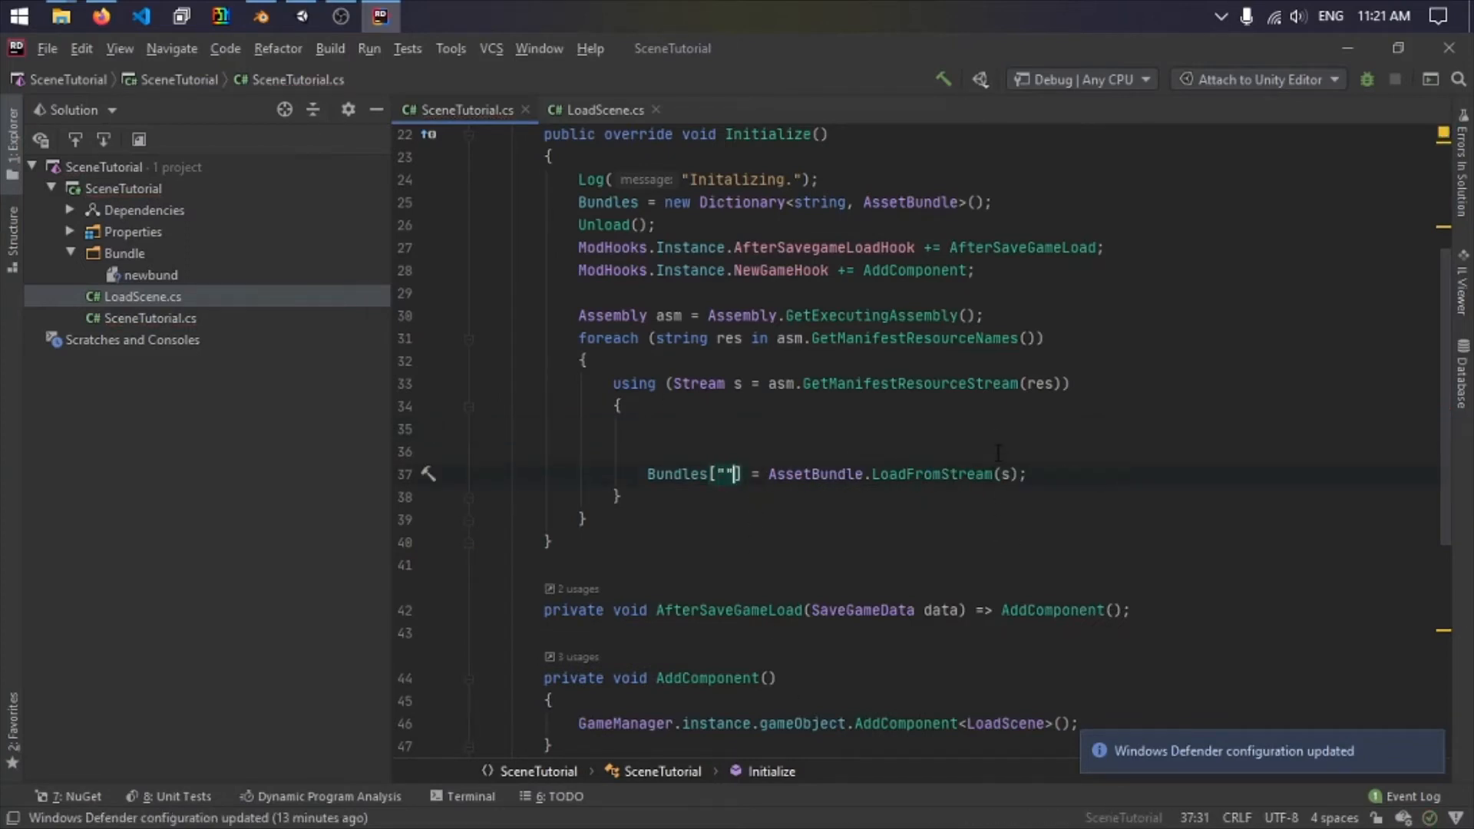
pyautogui.hotkey('ctrl', 'z')
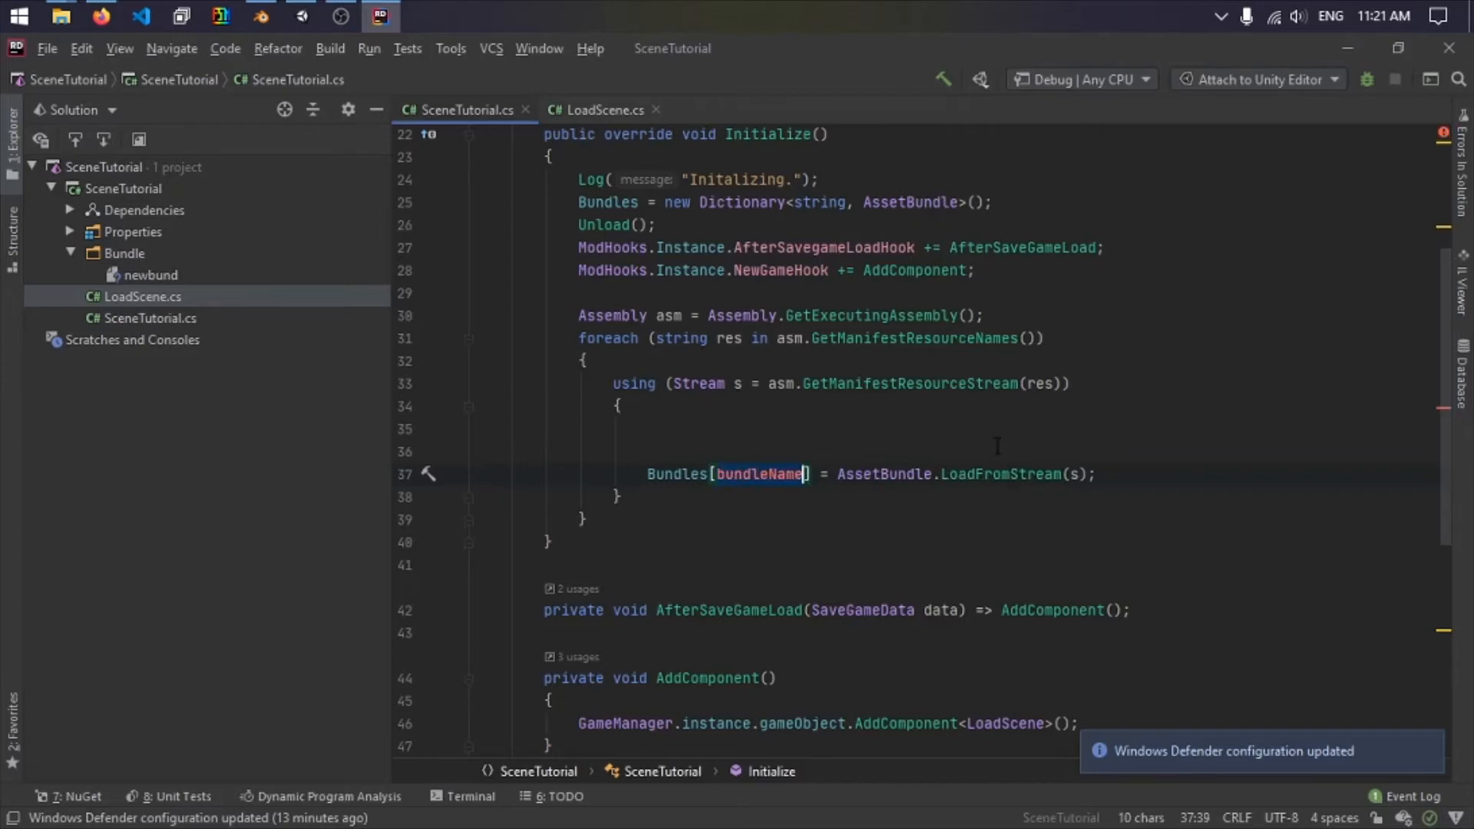
pyautogui.write('if (s == null) continue; byte[] buffer = new byte[s.Length]; s.Read(buffer, 0, buffer.Length); s.Dispose(); string bundleName = Path.GetExtension(res).Substring(1); if (bundleName != "newbund") continue;')
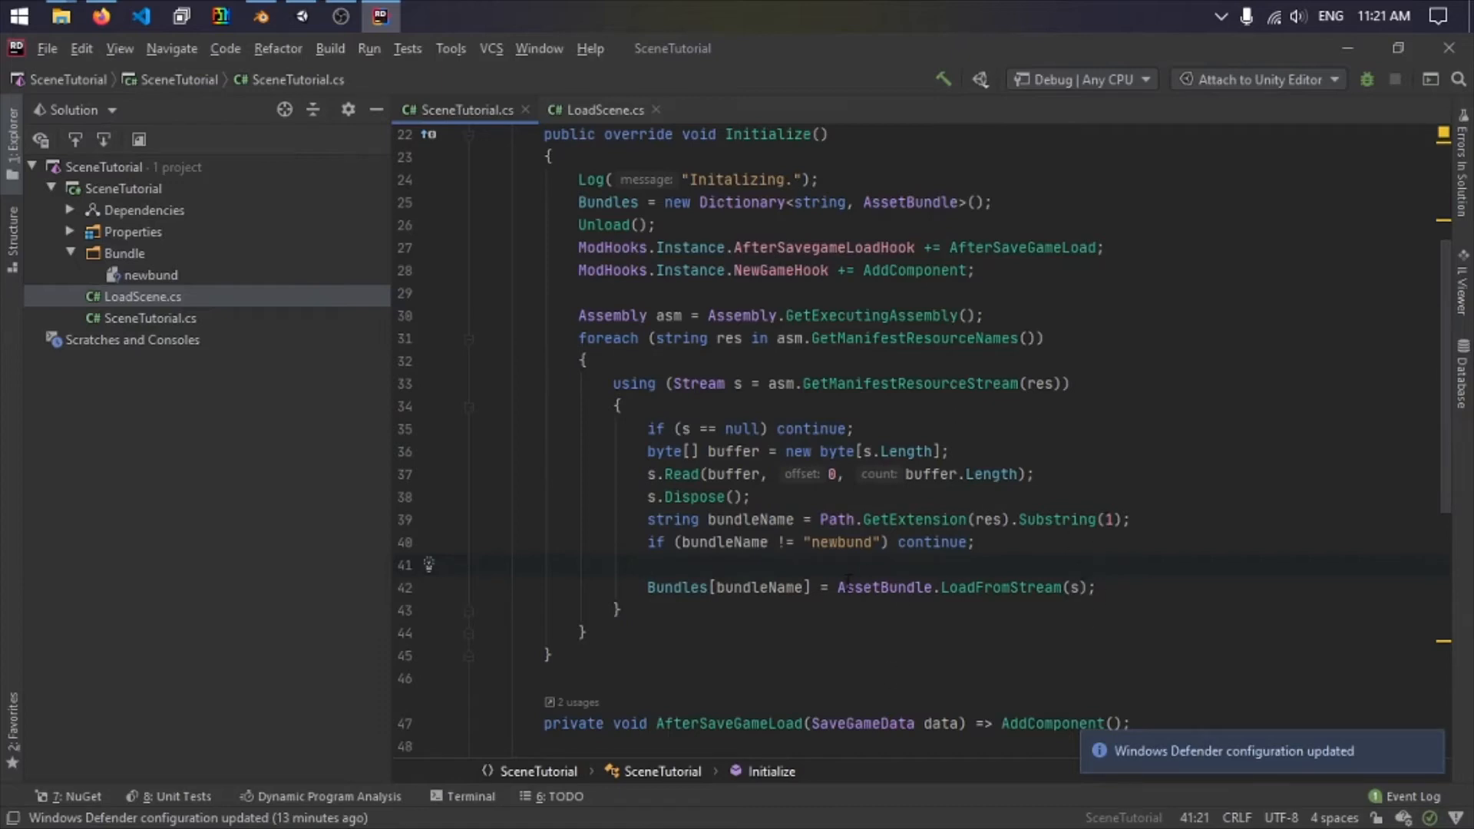
# Try removing the blank line below the "newbund" check and replacing LoadFromStream with LoadFromMemory in the Bundles[bundleName] assignment.
pyautogui.press('BackSpace')
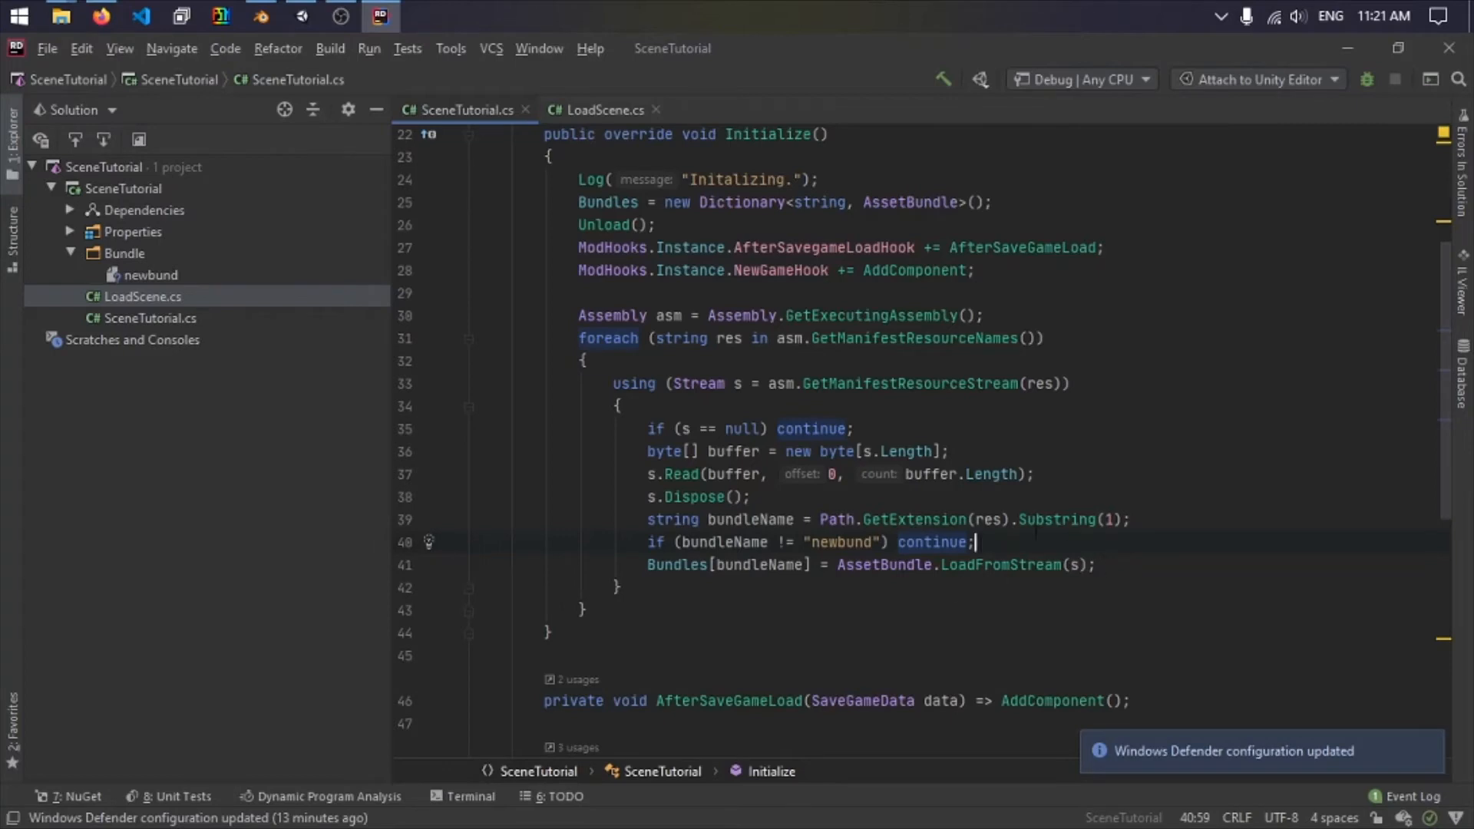
pyautogui.doubleClick(1044, 564)
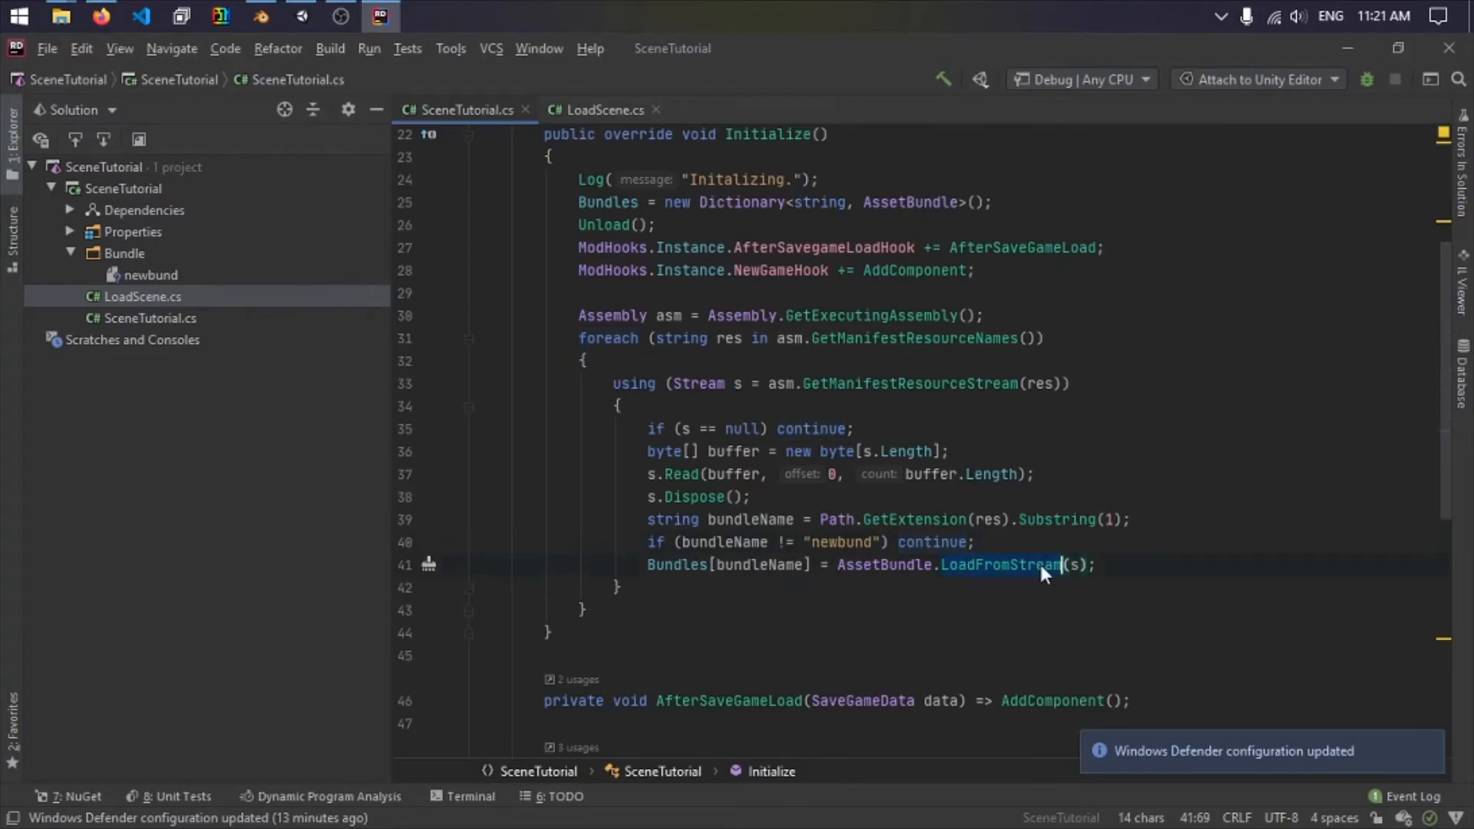
pyautogui.write('loadf')
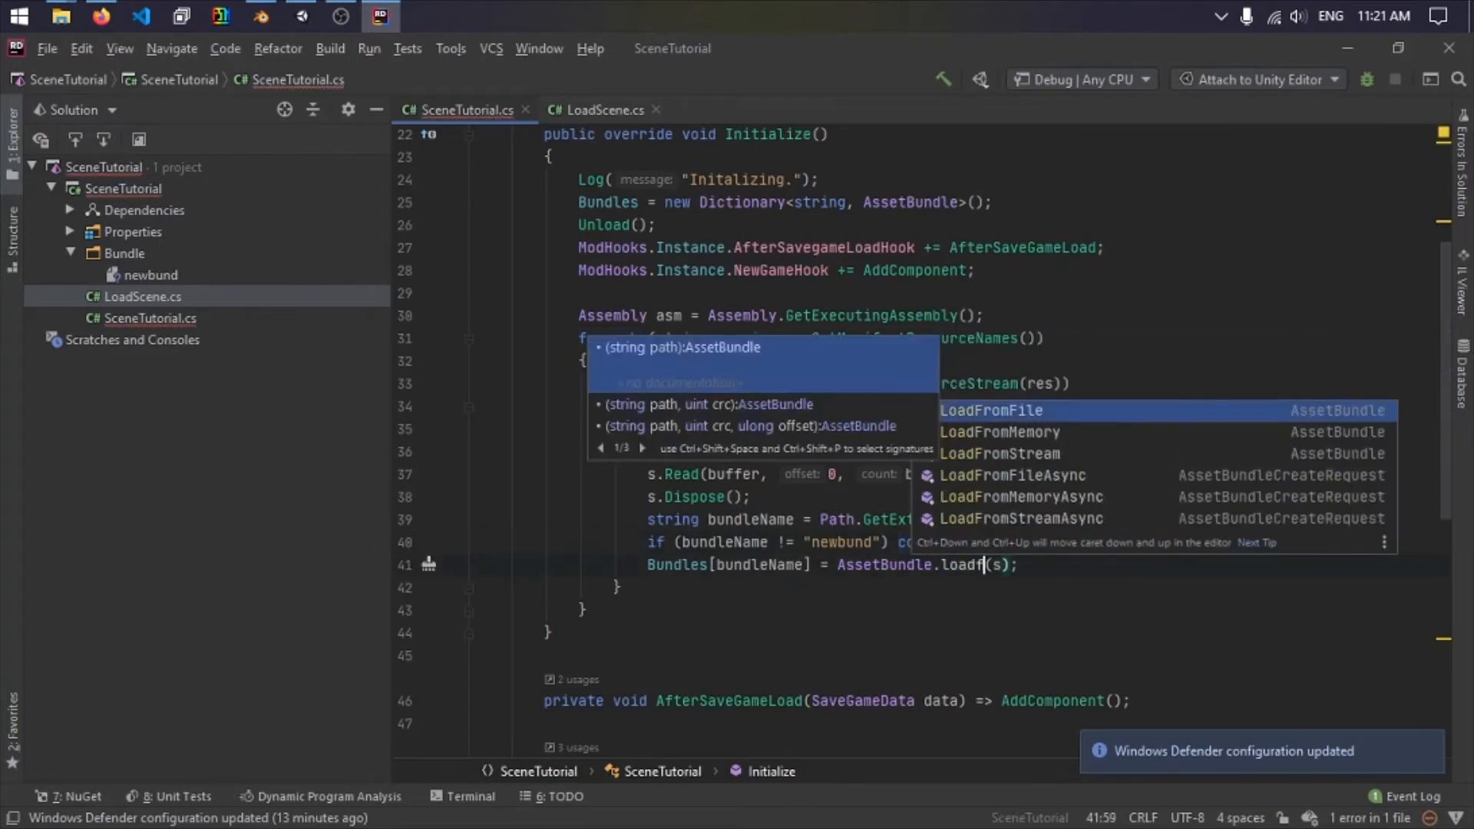
pyautogui.write('mem')
pyautogui.press('Return')
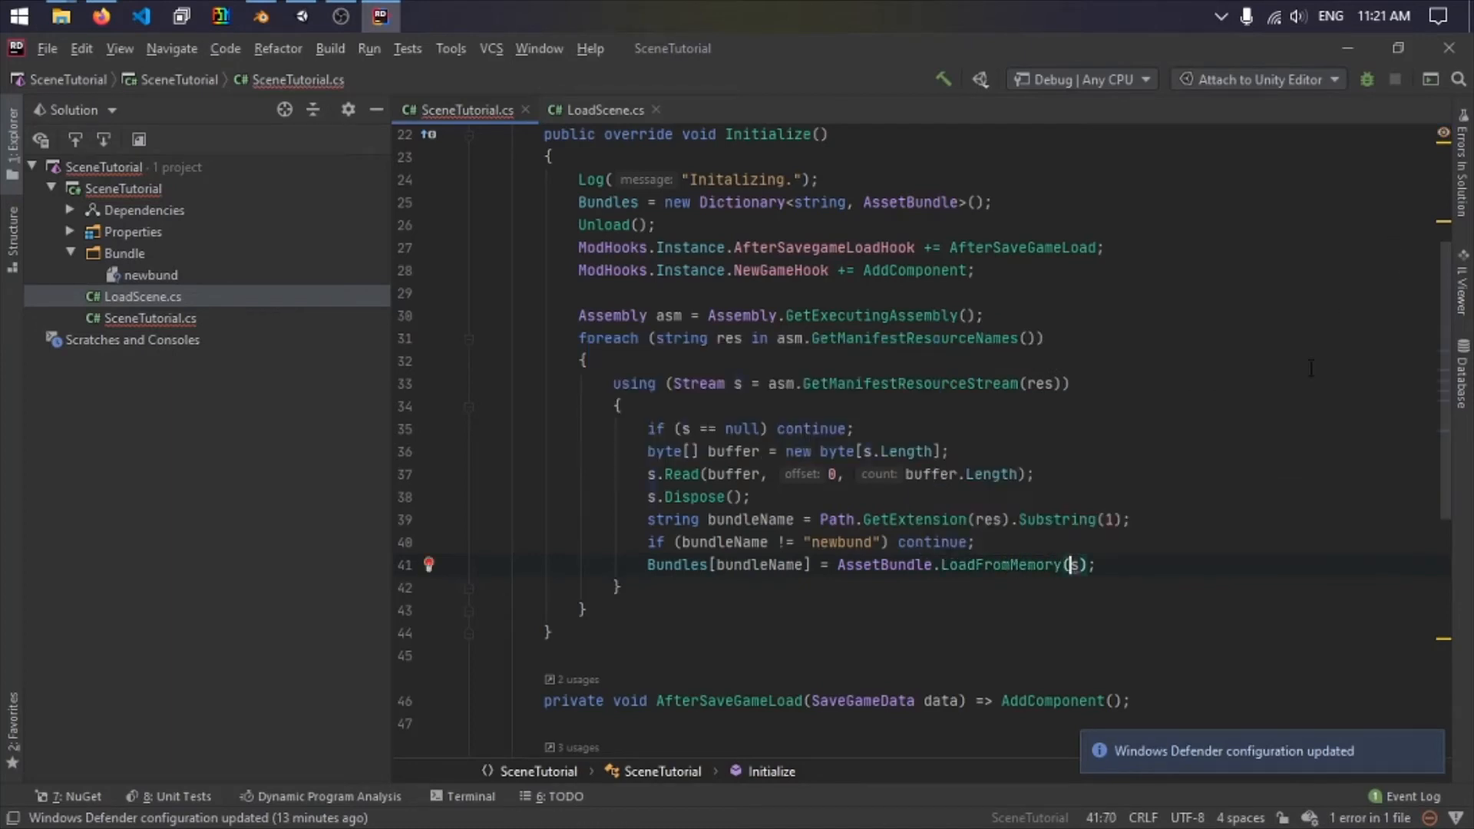
pyautogui.press('Right')
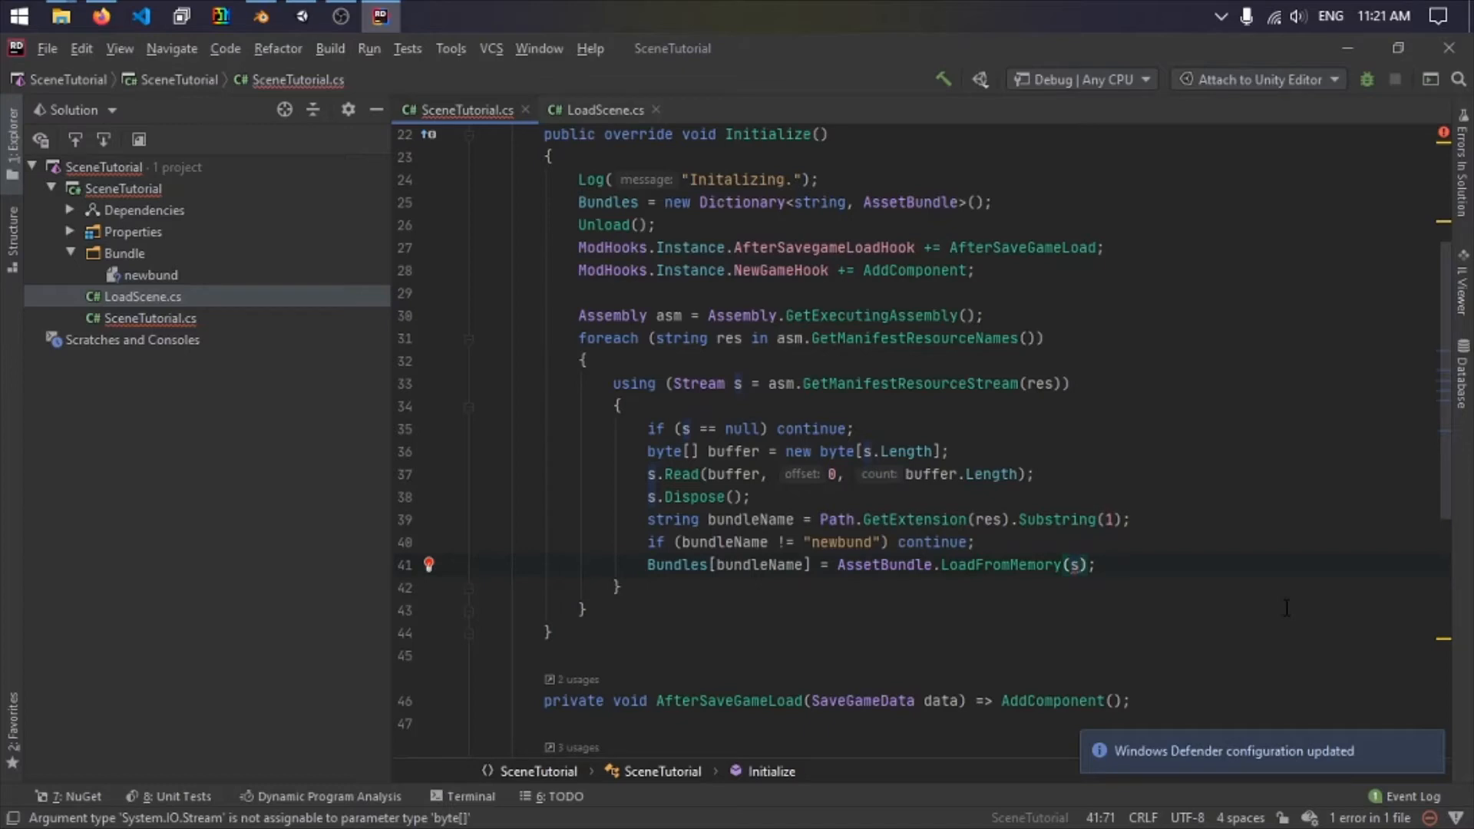
# Undo the recent edits until AssetBundle.LoadFromMemory(buffer) is back in the Bundles[bundleName] assignment and the separate LoadFromStream(s) line is gone.
pyautogui.hotkey('ctrl', 'z')
pyautogui.hotkey('ctrl', 'z')
pyautogui.hotkey('ctrl', 'z')
pyautogui.press('Up')
pyautogui.press('Return')
pyautogui.hotkey('ctrl', 'z')
pyautogui.hotkey('ctrl', 'z')
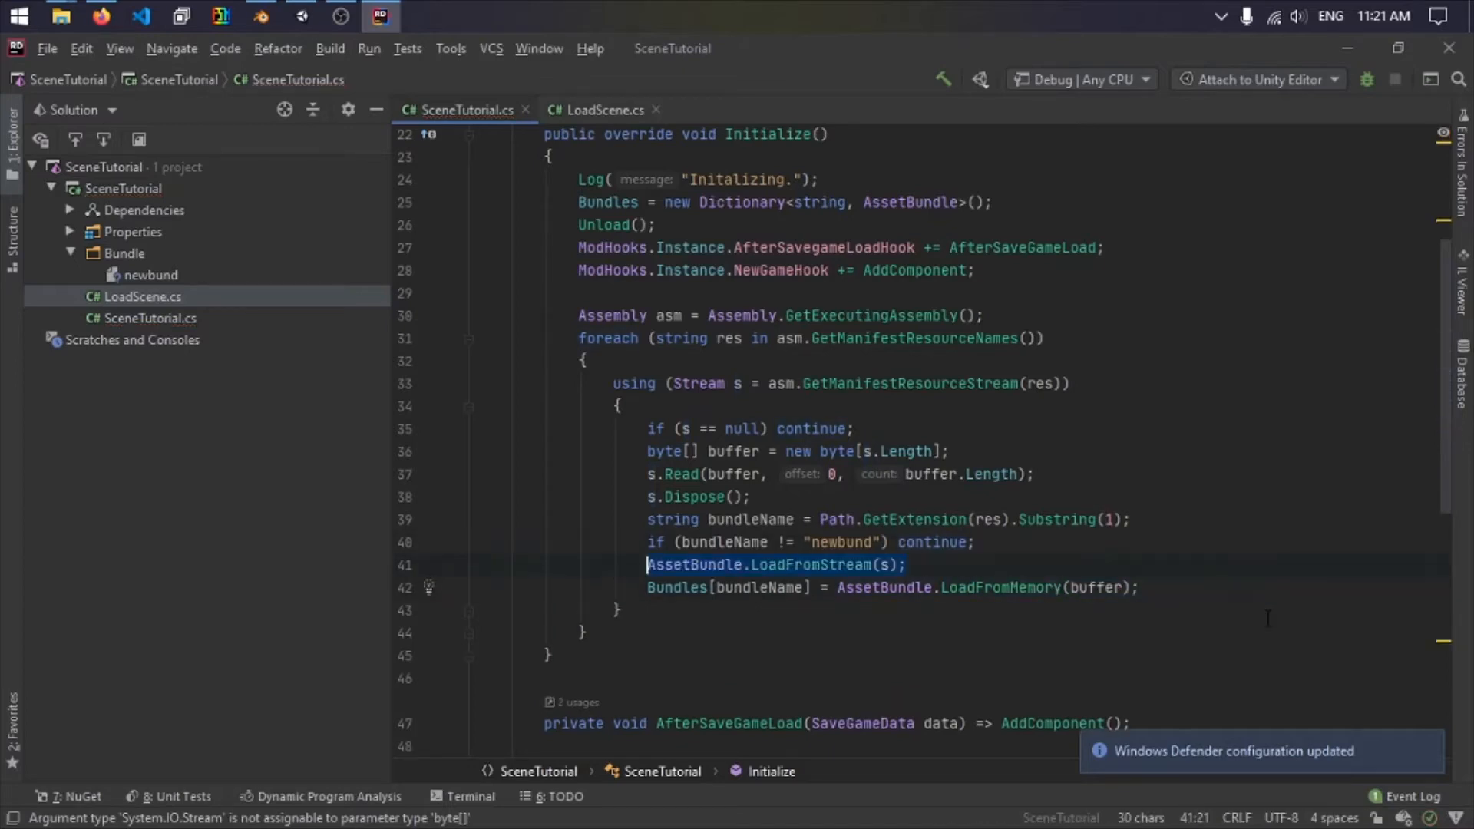
pyautogui.hotkey('ctrl', 'z')
pyautogui.hotkey('ctrl', 'z')
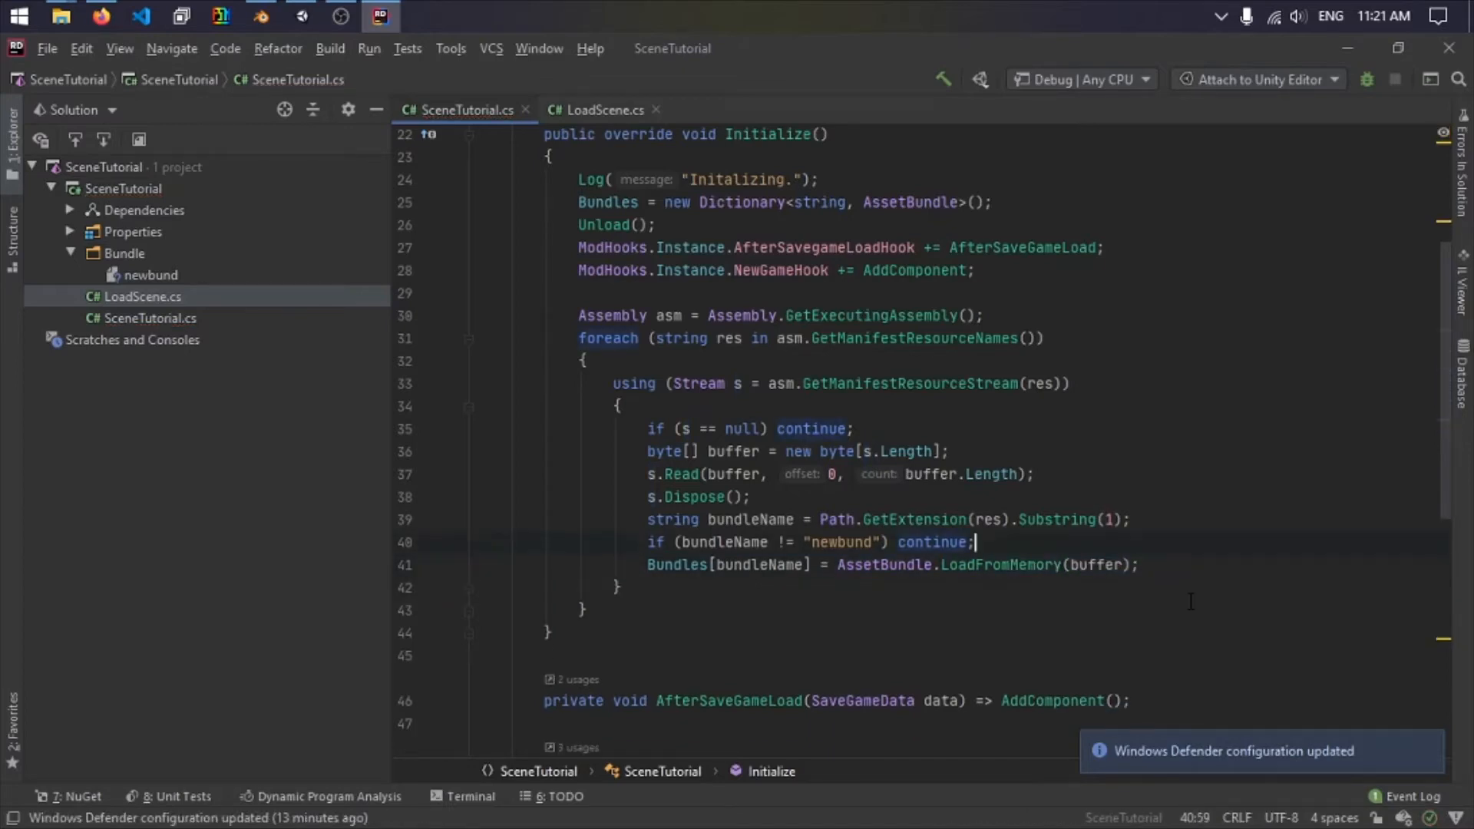
# Check the LoadScene reference in the AddComponent() method and open the LoadScene.cs file.
pyautogui.scroll(-2, 1089, 603)
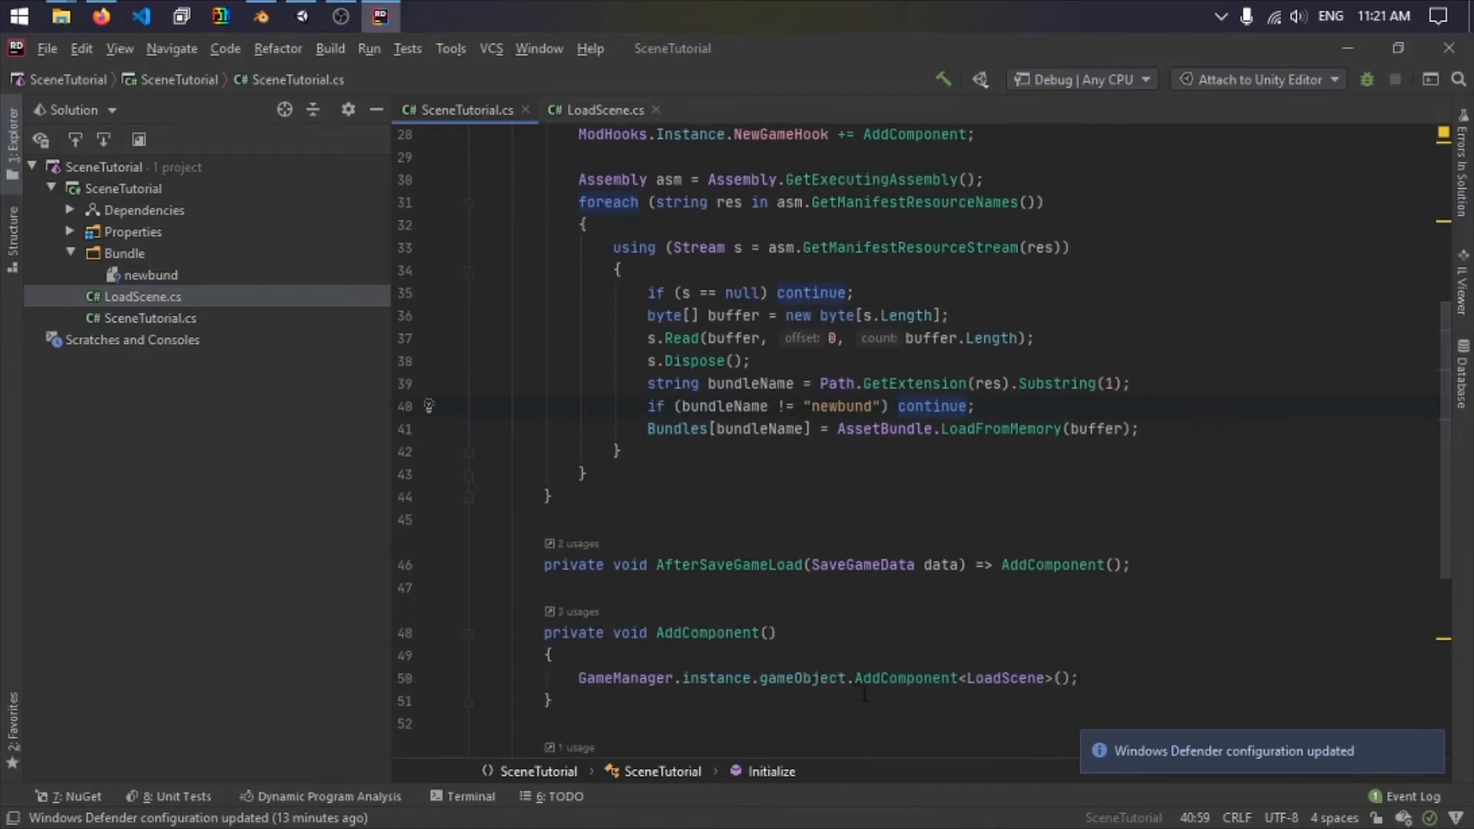
pyautogui.scroll(-1, 863, 695)
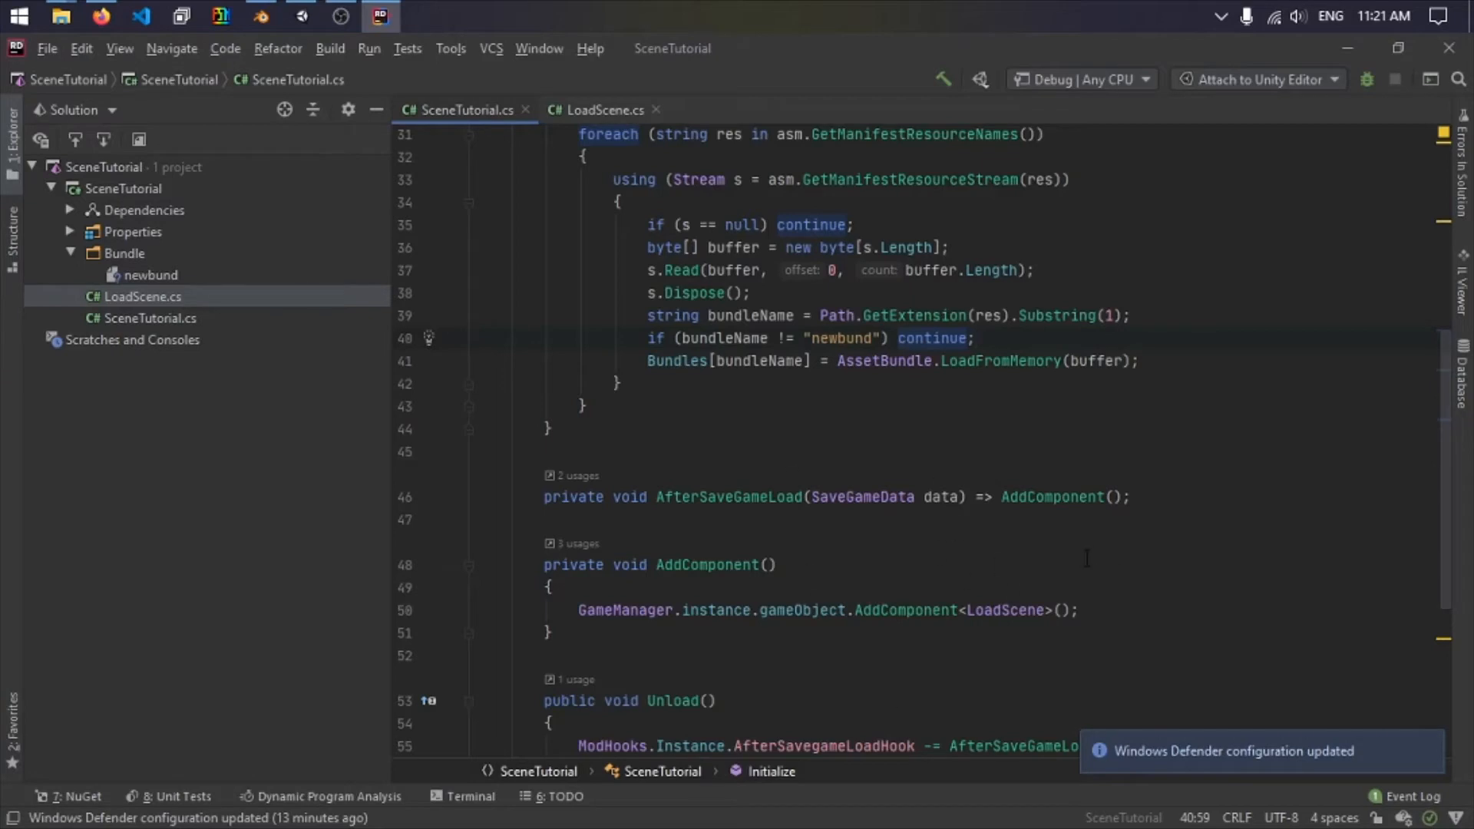
pyautogui.scroll(-4, 1086, 558)
pyautogui.scroll(1, 1001, 408)
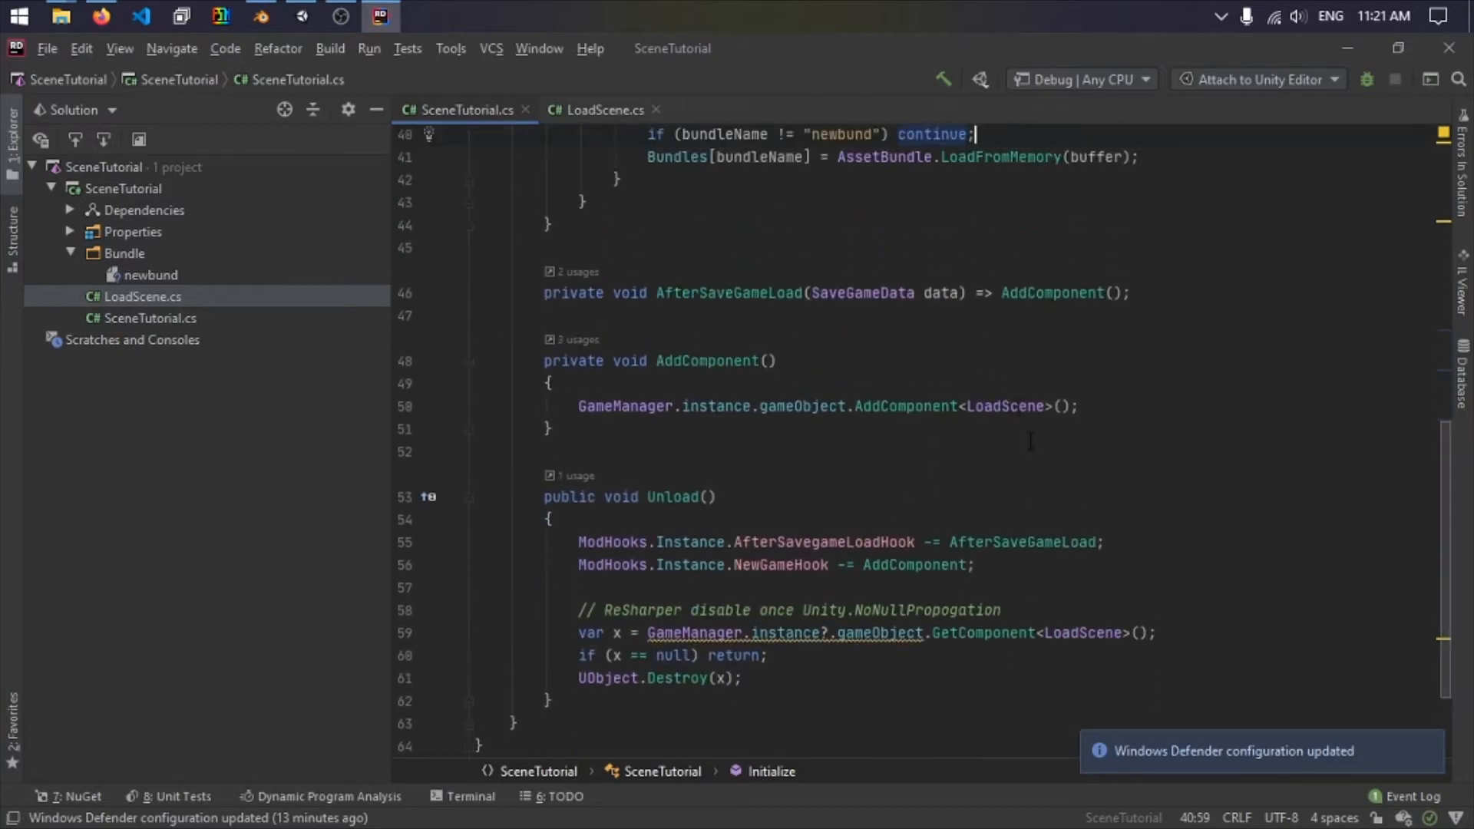
pyautogui.doubleClick(1005, 406)
pyautogui.click(593, 107)
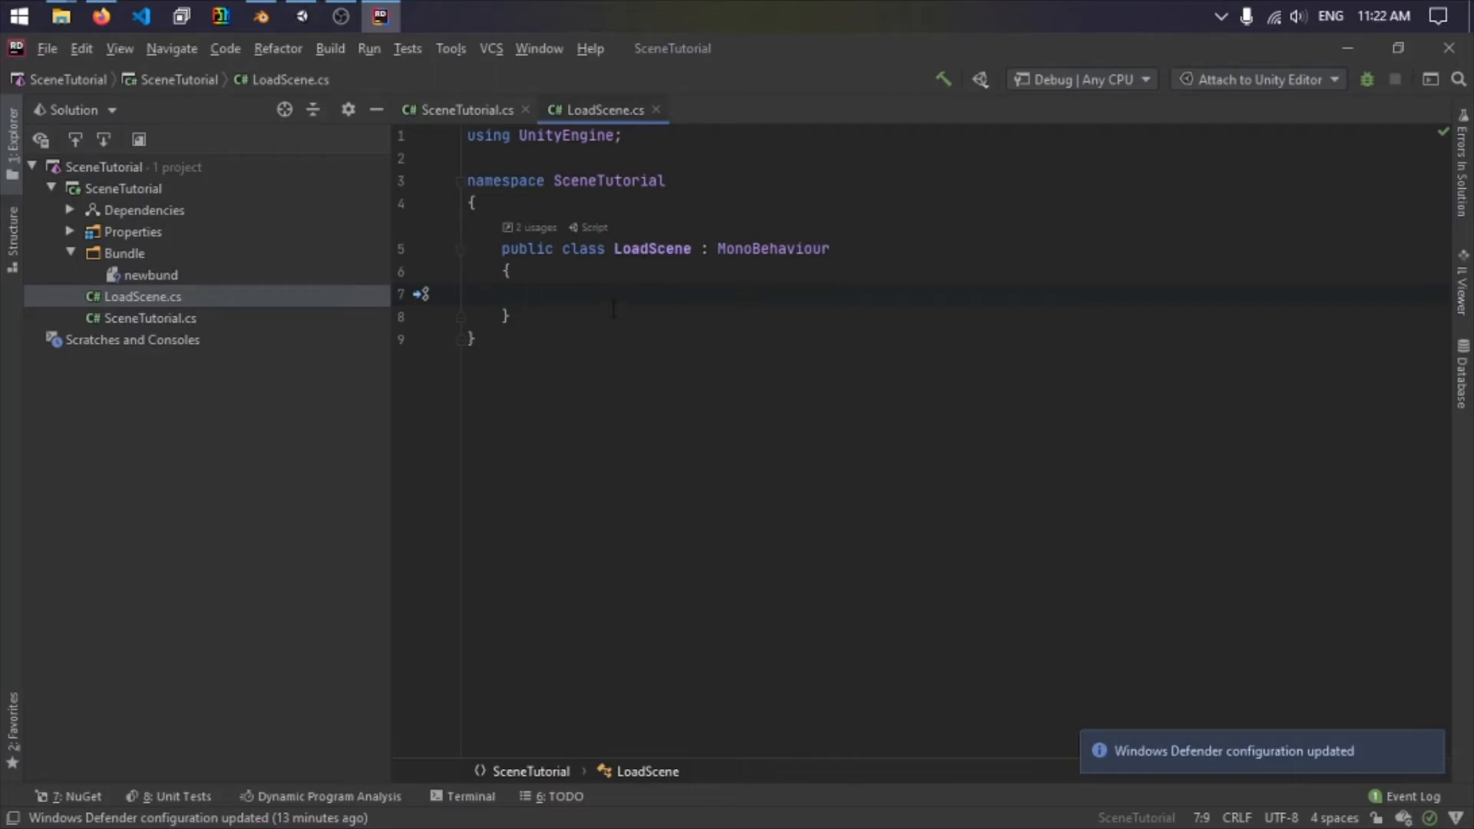
# Add a private void Start() method with an opened body inside the LoadScene class.
pyautogui.write('private voi')
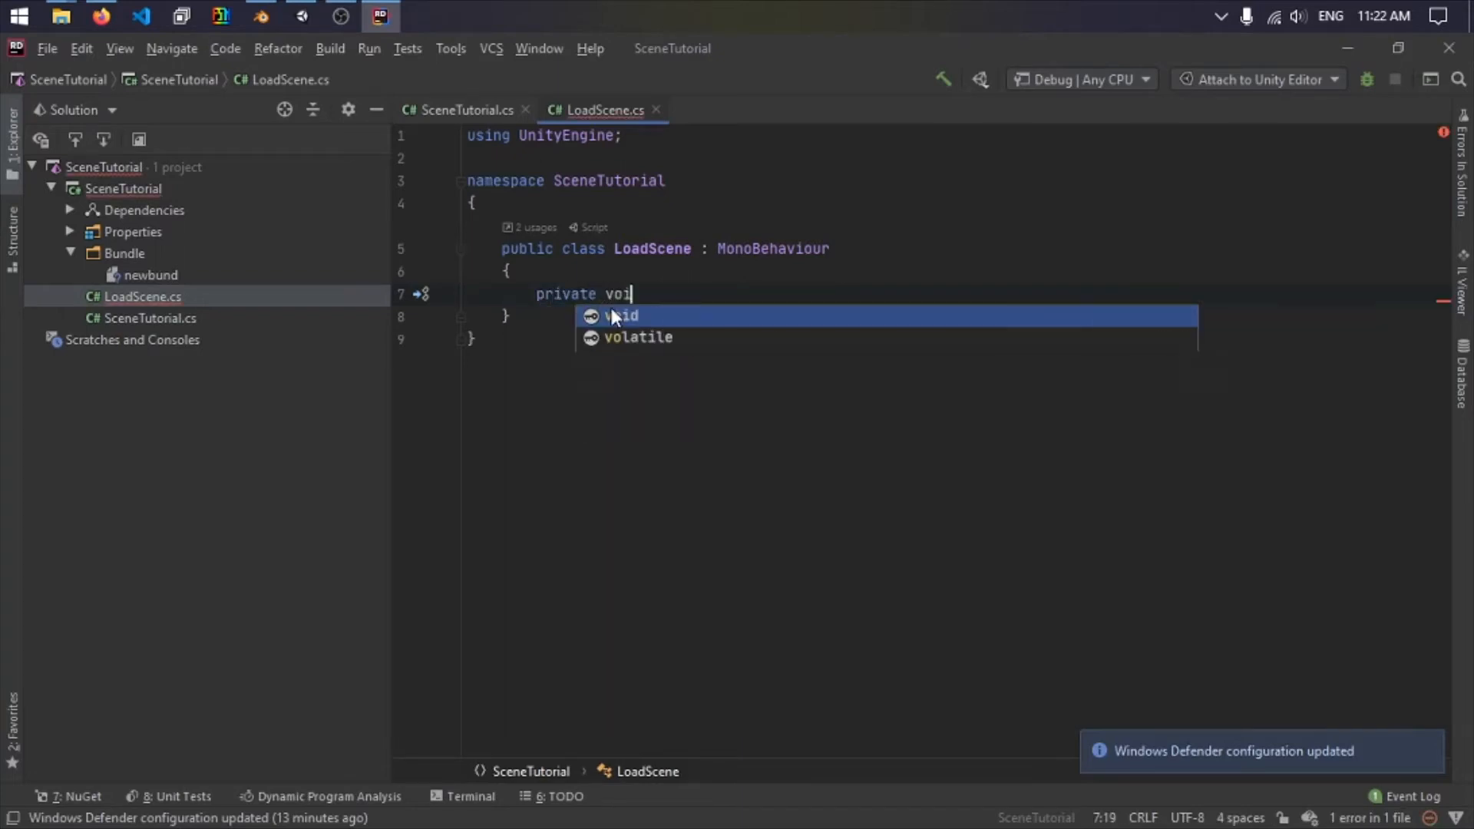
pyautogui.write('d Start()')
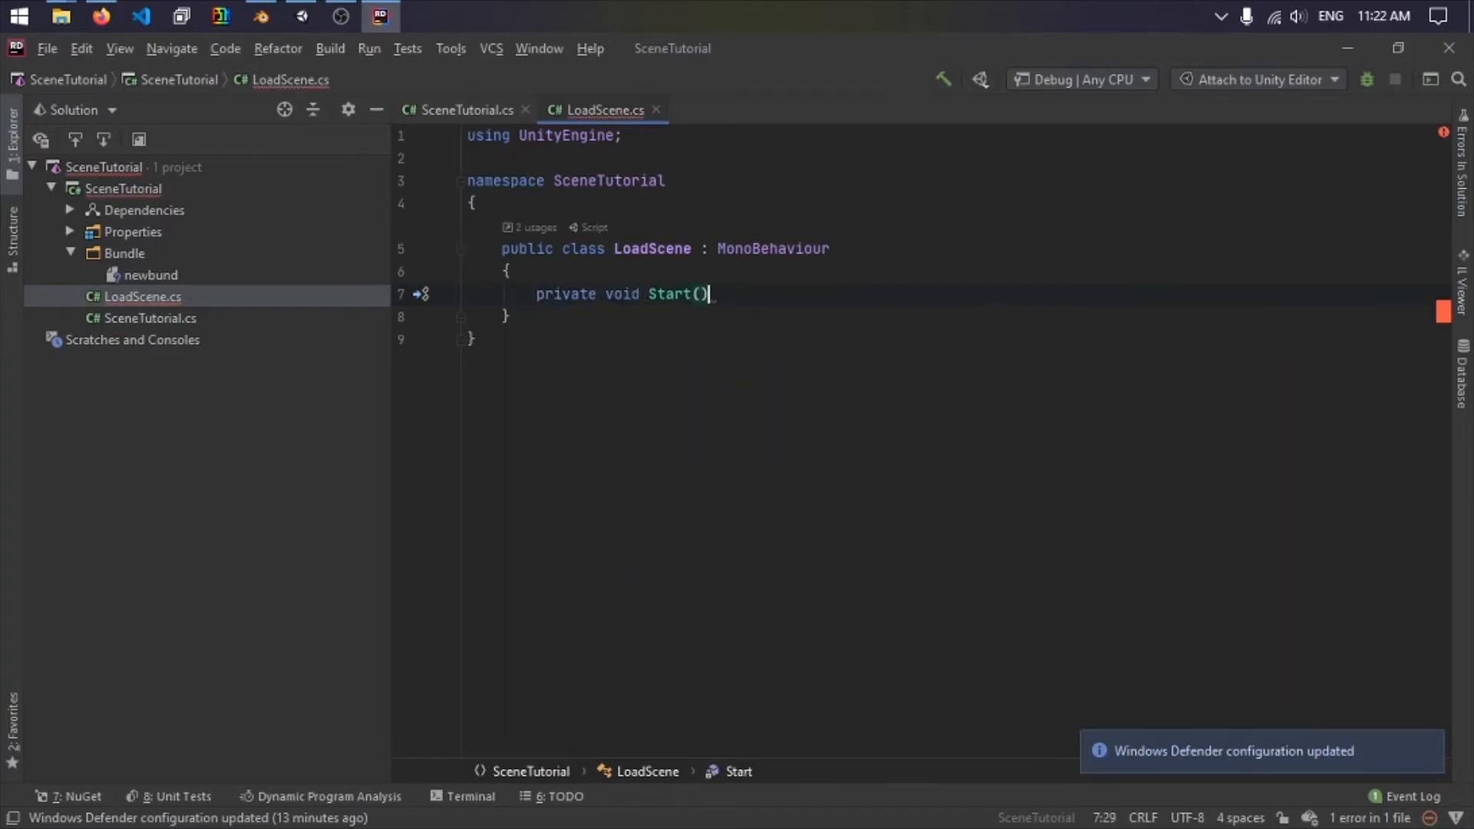
pyautogui.press('Return')
pyautogui.write('{')
pyautogui.press('Return')
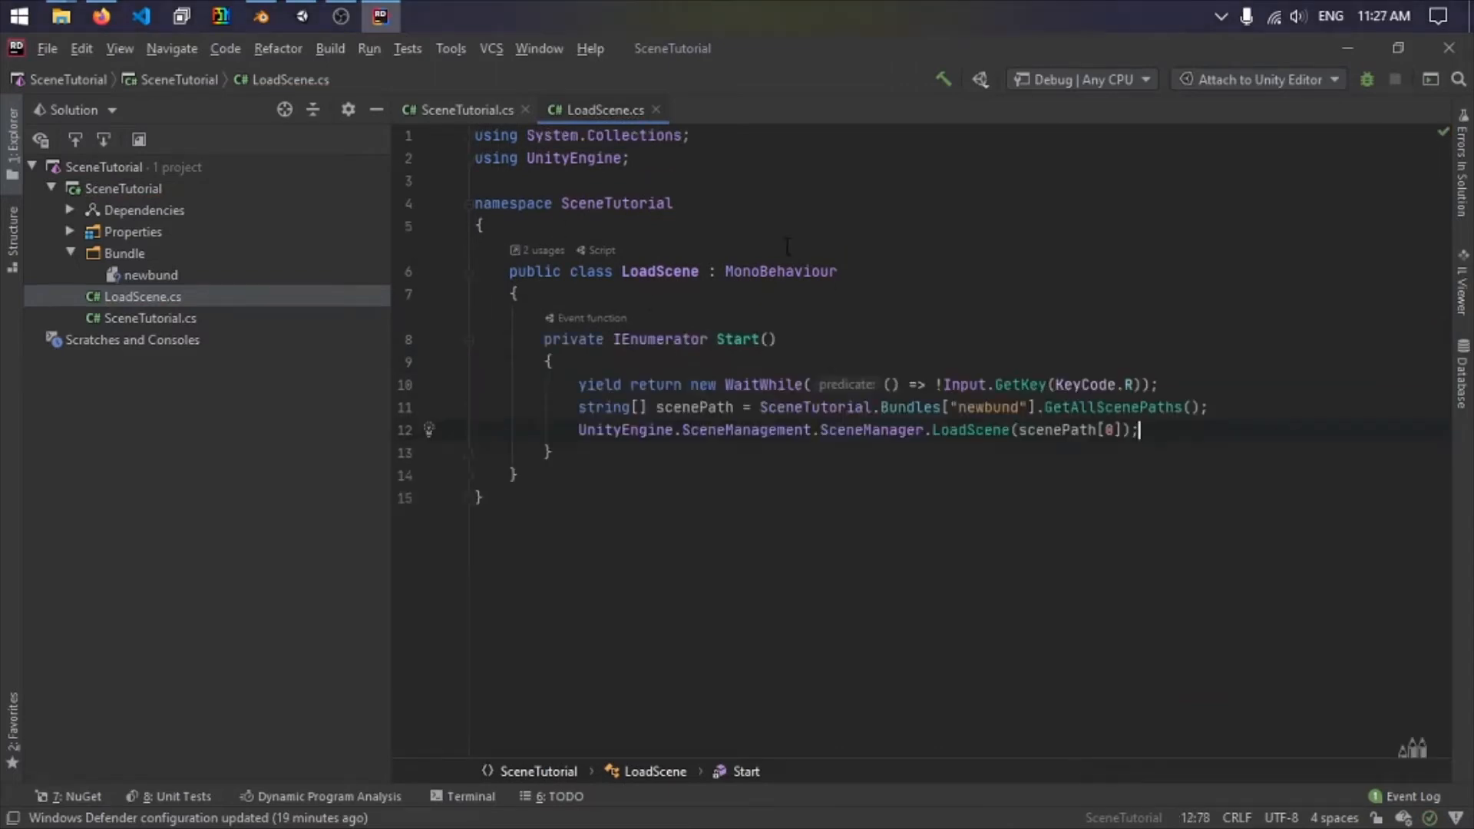
# Examine the key wait, scene path lookup and LoadScene call in the Start coroutine of LoadScene.cs.
pyautogui.click(1051, 328)
pyautogui.click(1197, 384)
pyautogui.click(1205, 430)
pyautogui.click(656, 339)
pyautogui.moveTo(1170, 384); pyautogui.dragTo(585, 383)
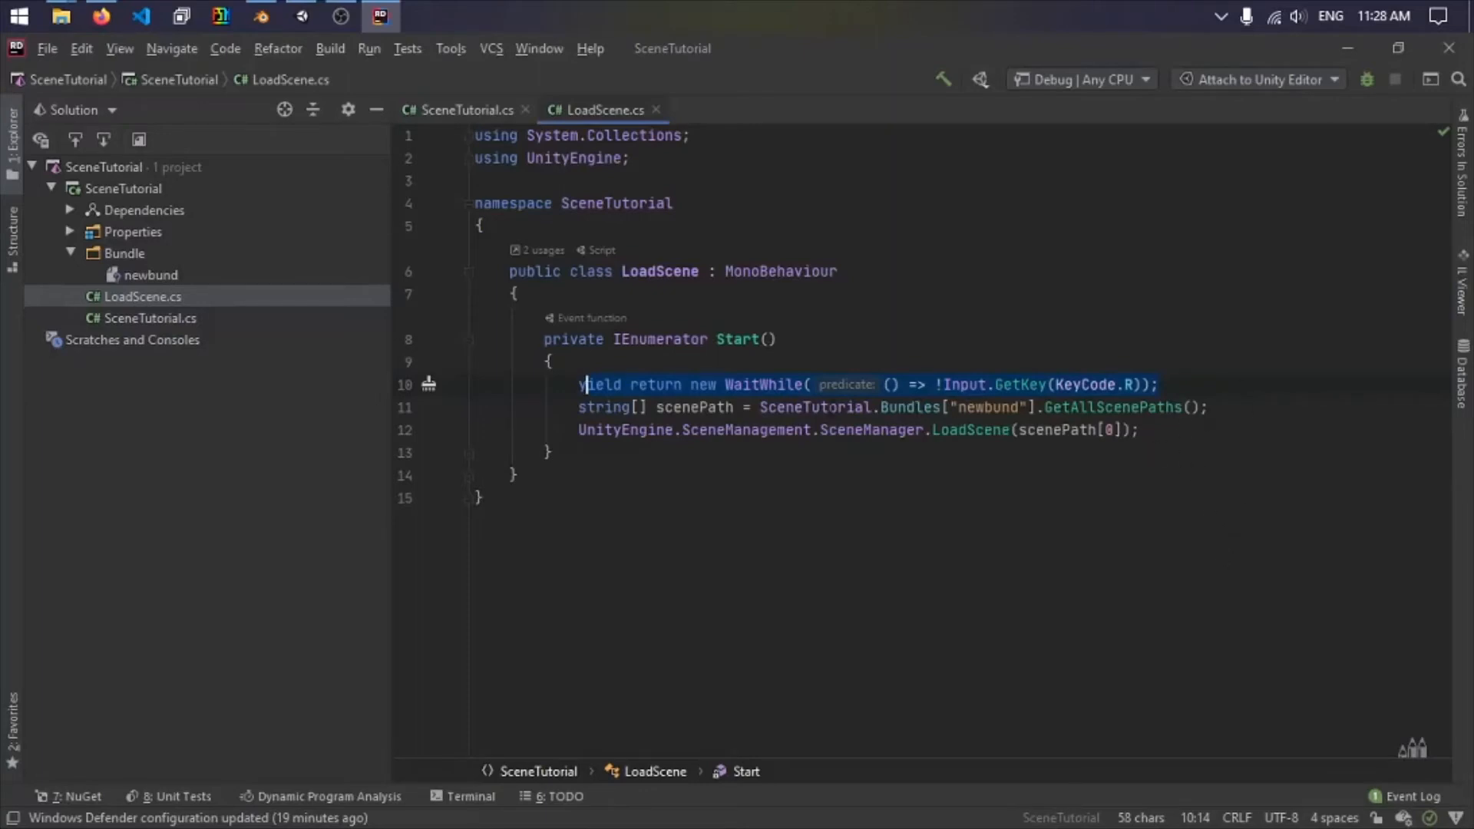
pyautogui.click(1226, 405)
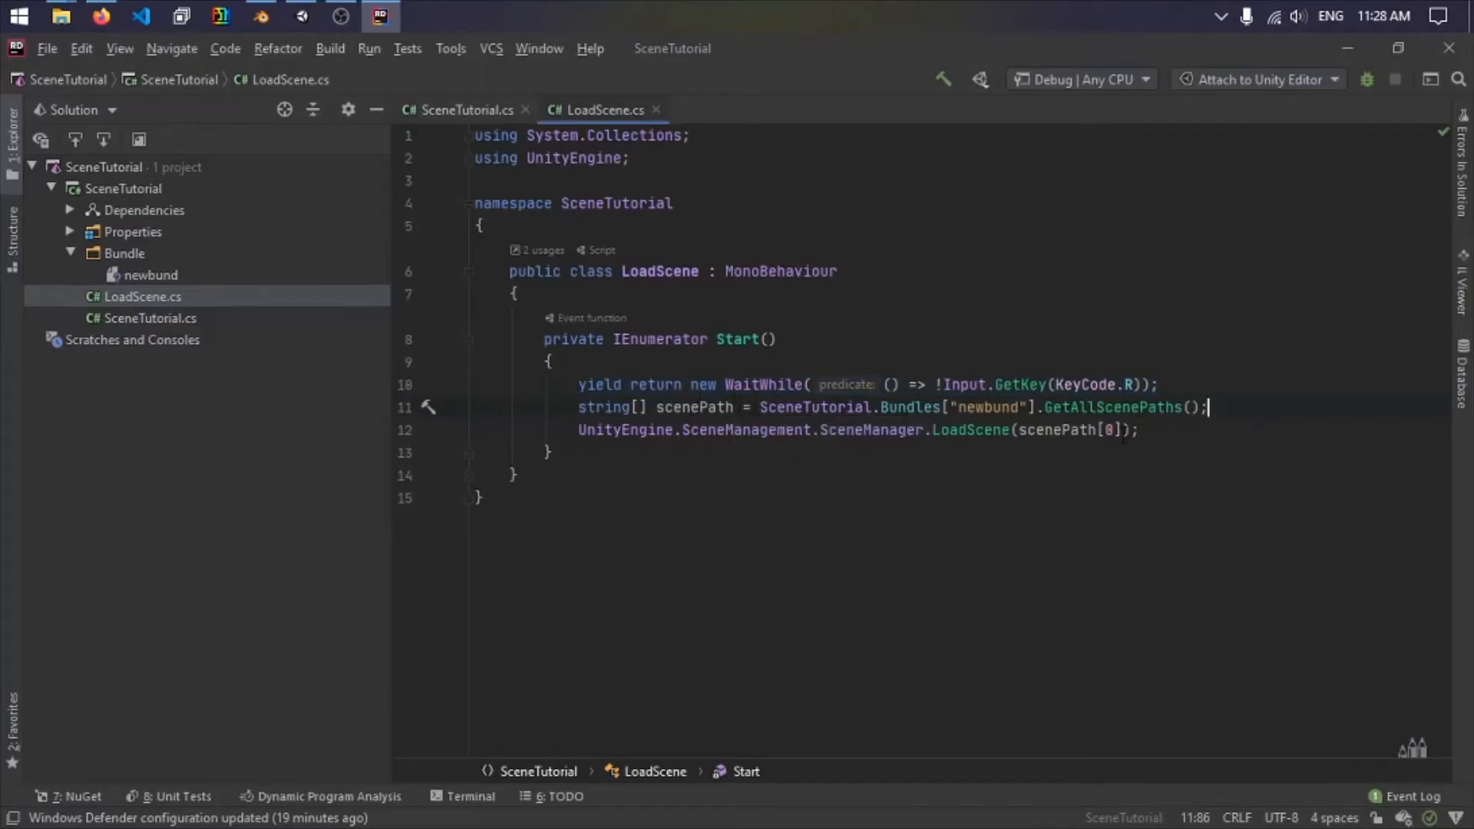
pyautogui.moveTo(1123, 430); pyautogui.dragTo(1017, 430)
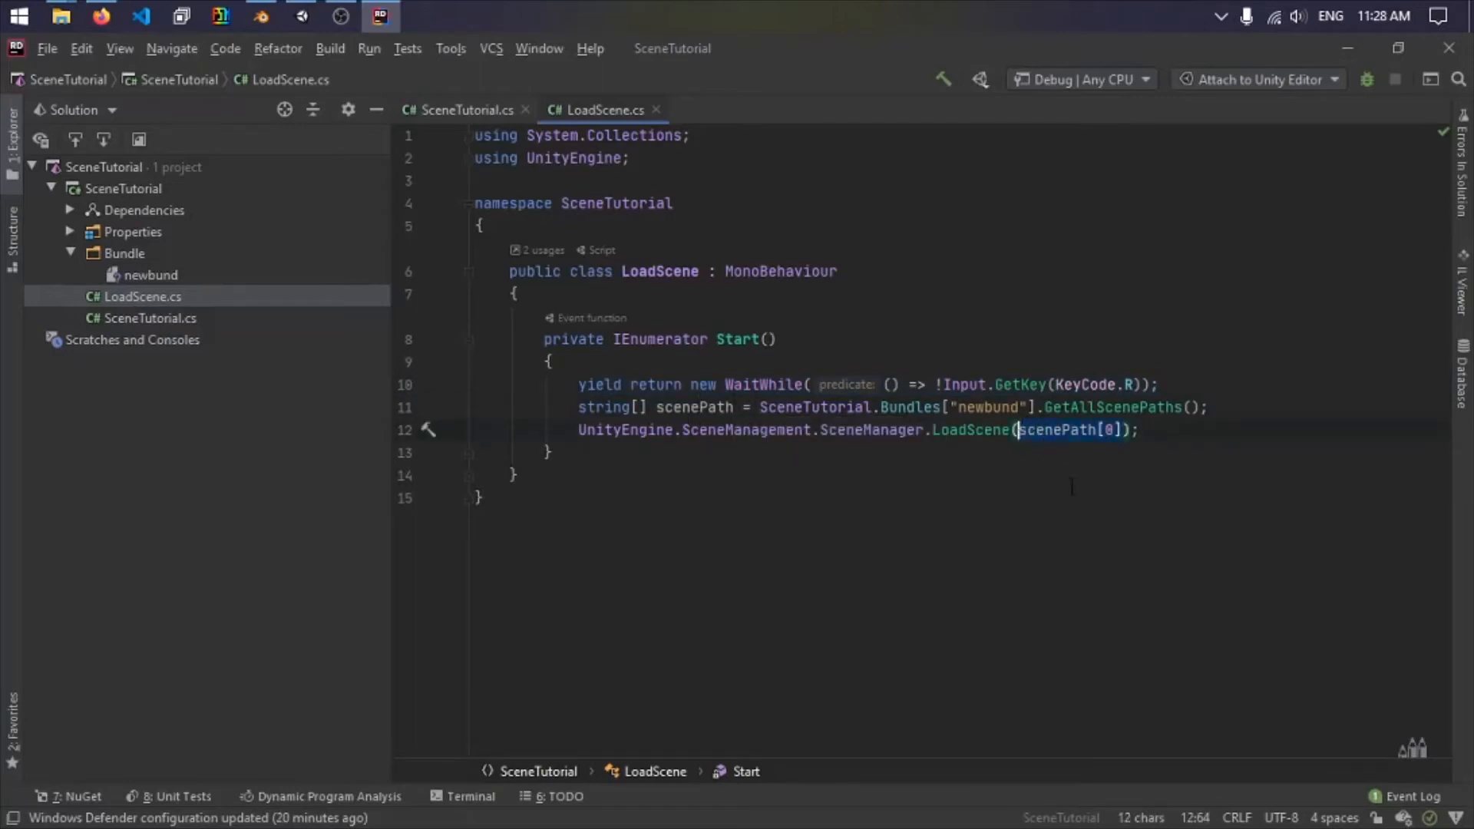
pyautogui.click(1194, 433)
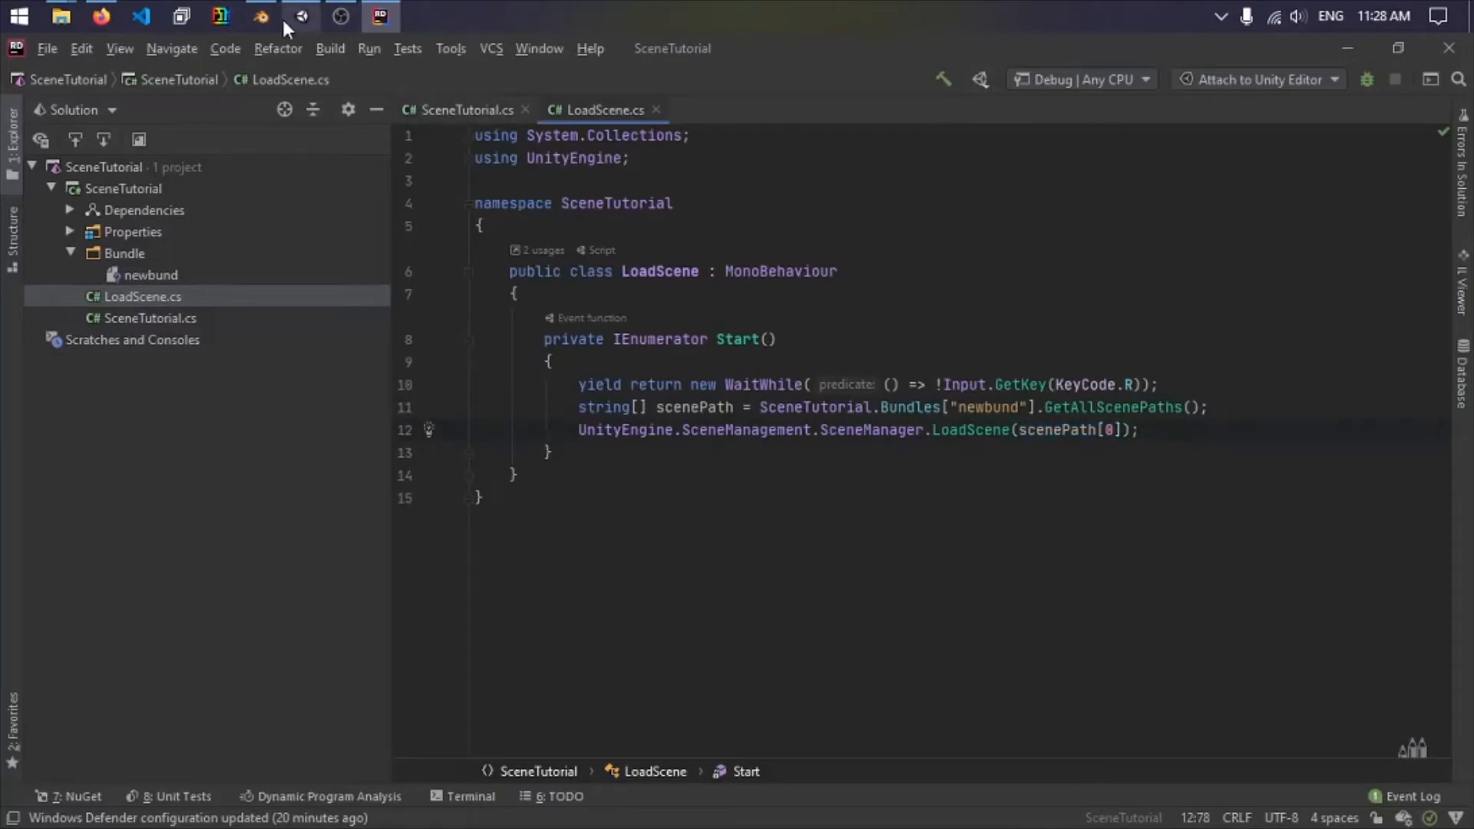
# Switch to Unity and save the NewRoom scene.
pyautogui.click(303, 16)
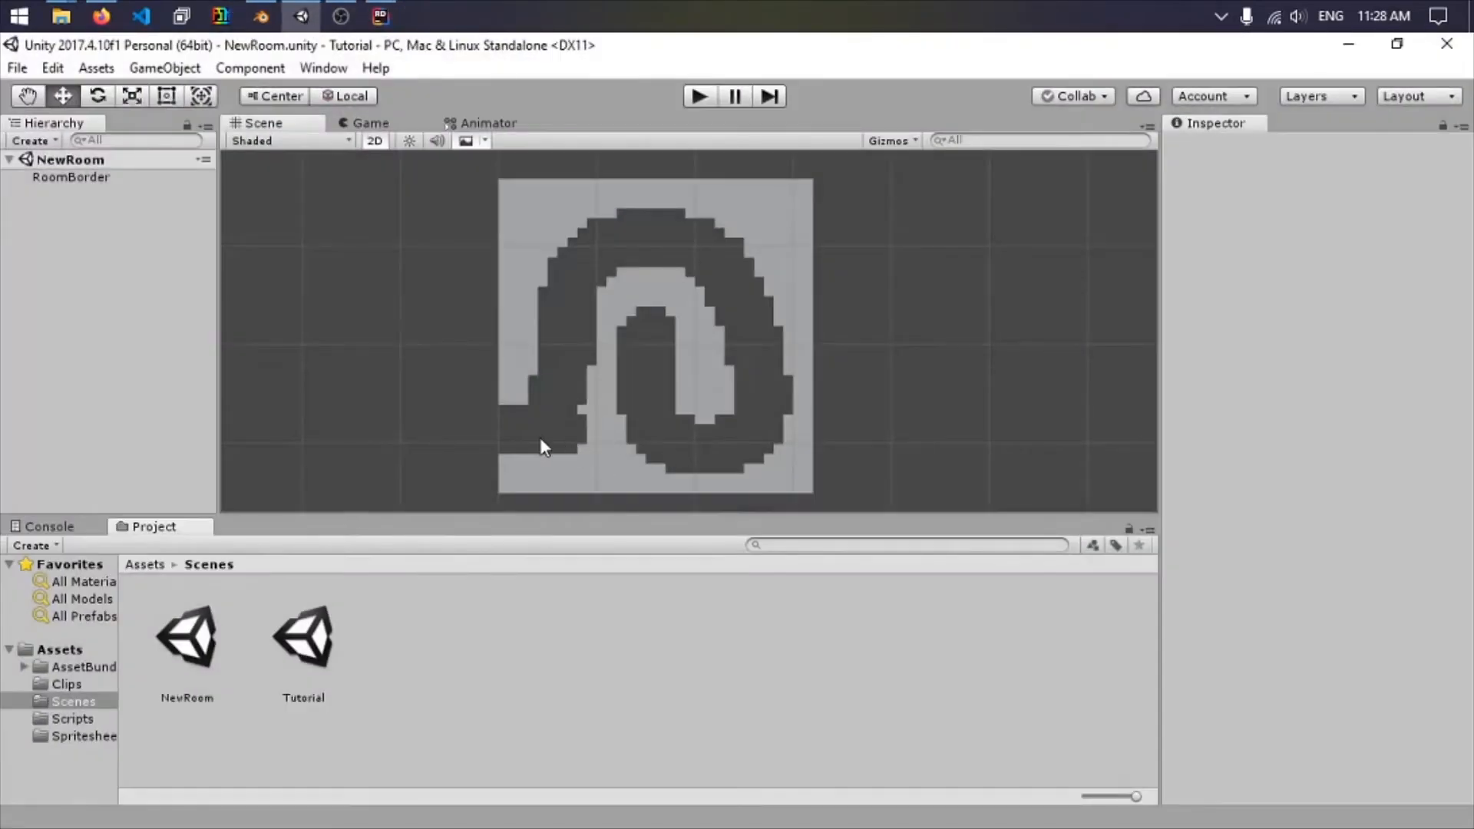
pyautogui.scroll(8, 541, 439)
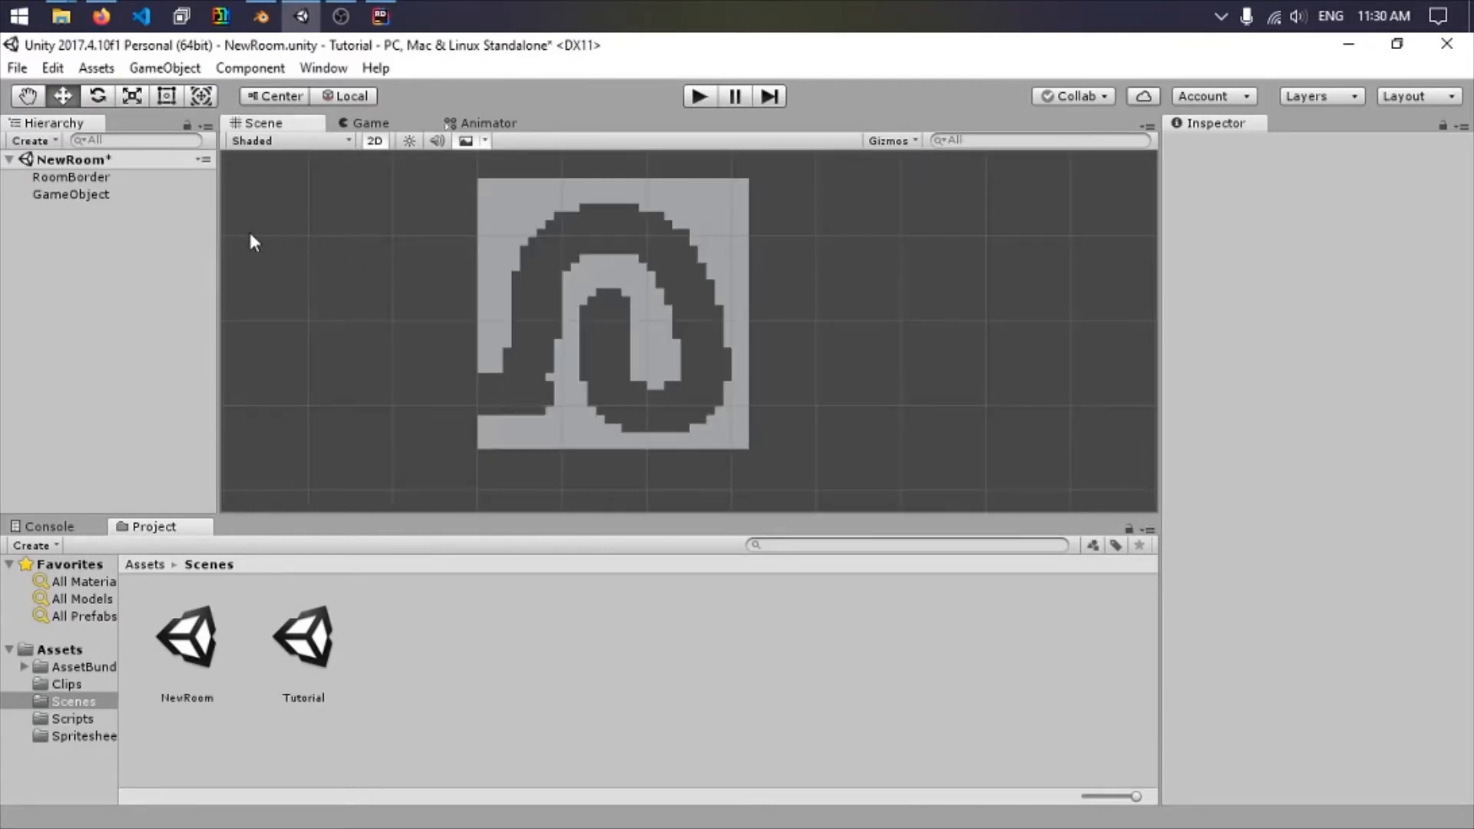
pyautogui.hotkey('ctrl', 's')
# Set the RoomBorder object's position to X 0 and Y 0.
pyautogui.click(88, 178)
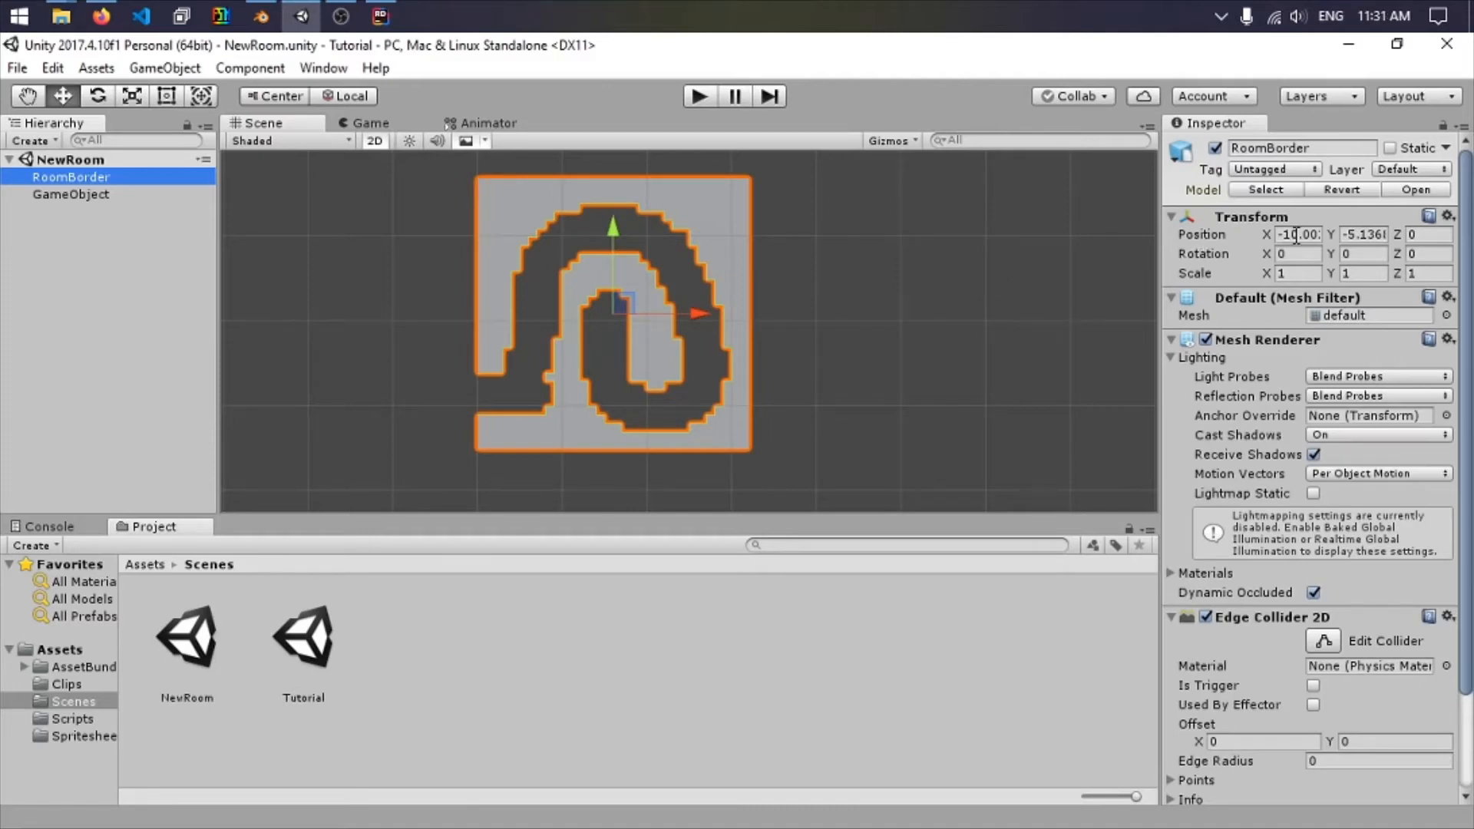
pyautogui.click(1299, 232)
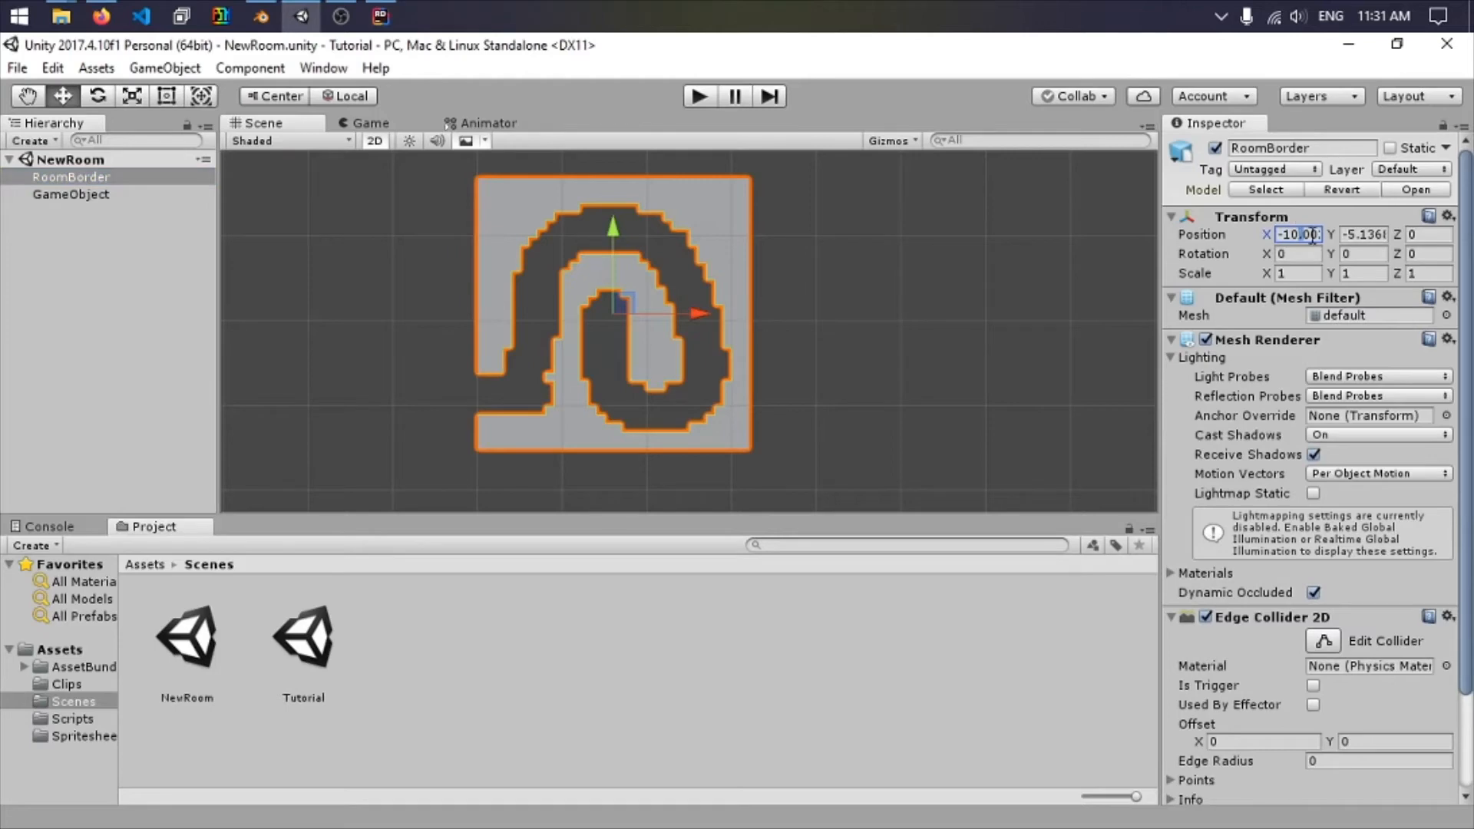
pyautogui.tripleClick(1313, 237)
pyautogui.write('0')
pyautogui.click(1351, 236)
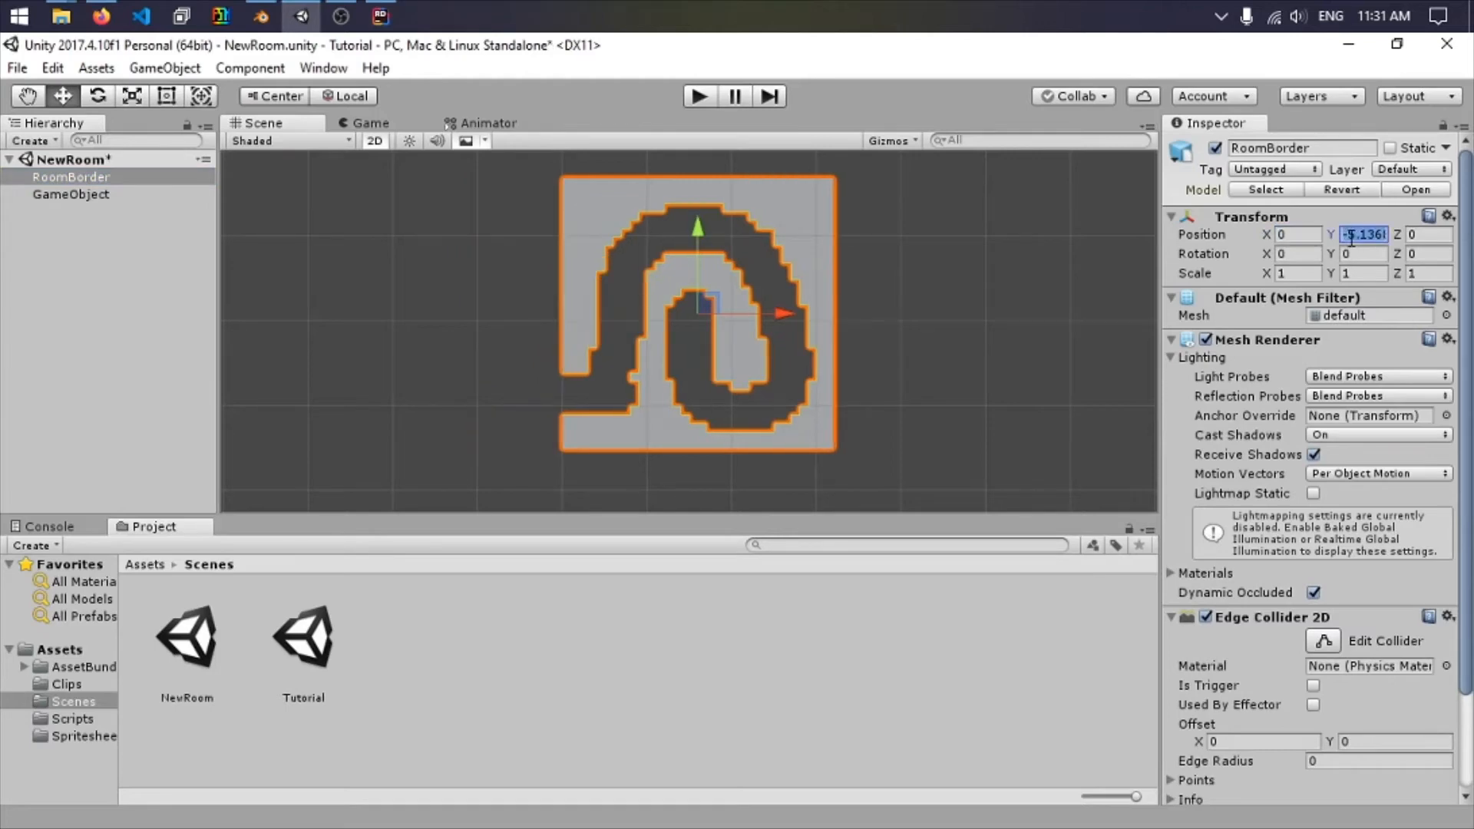
pyautogui.write('0')
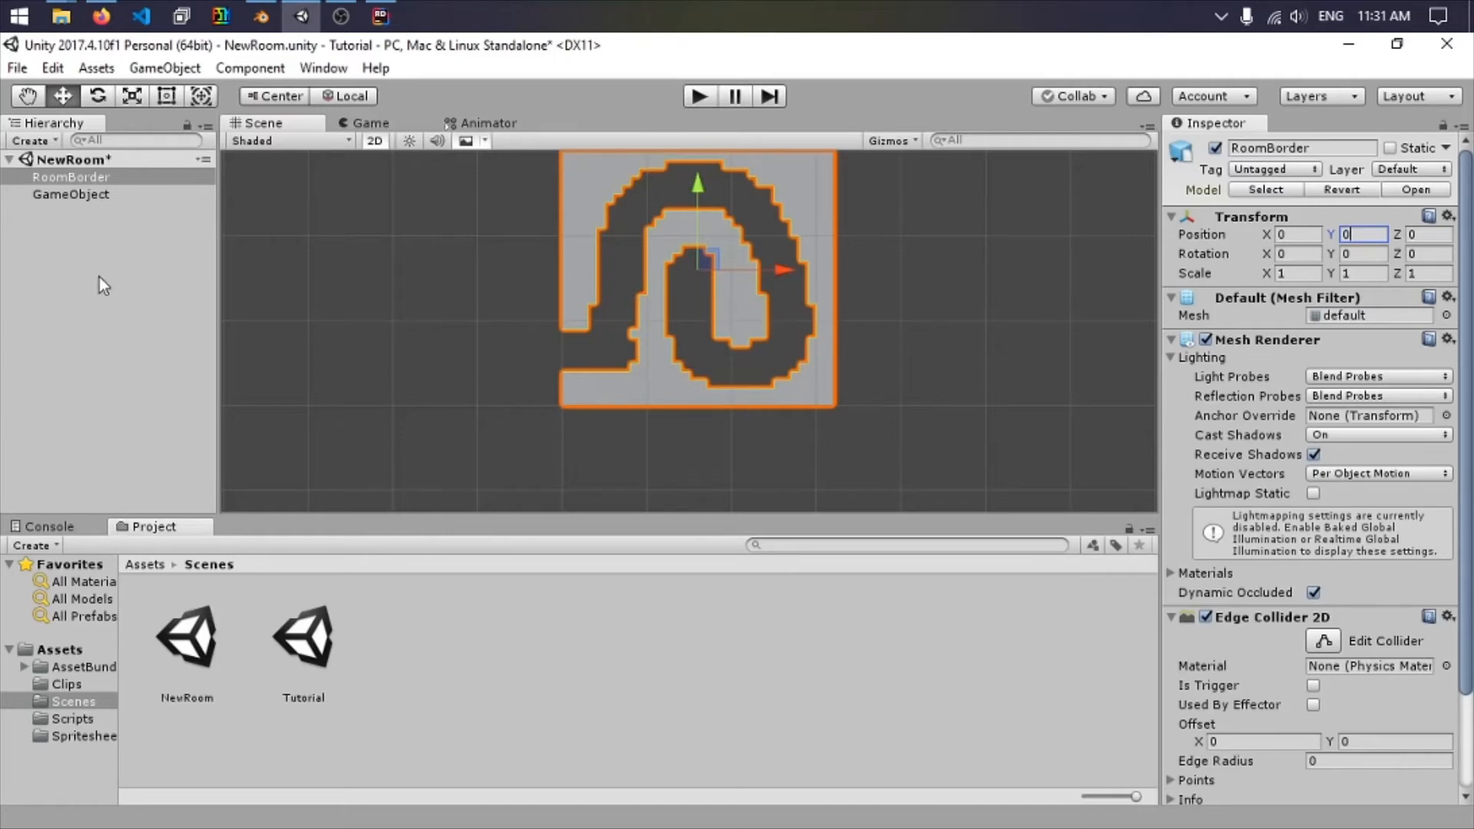
# Move the empty GameObject into the opening on the room's left side, at about X 1.31, Y 5.77.
pyautogui.click(89, 196)
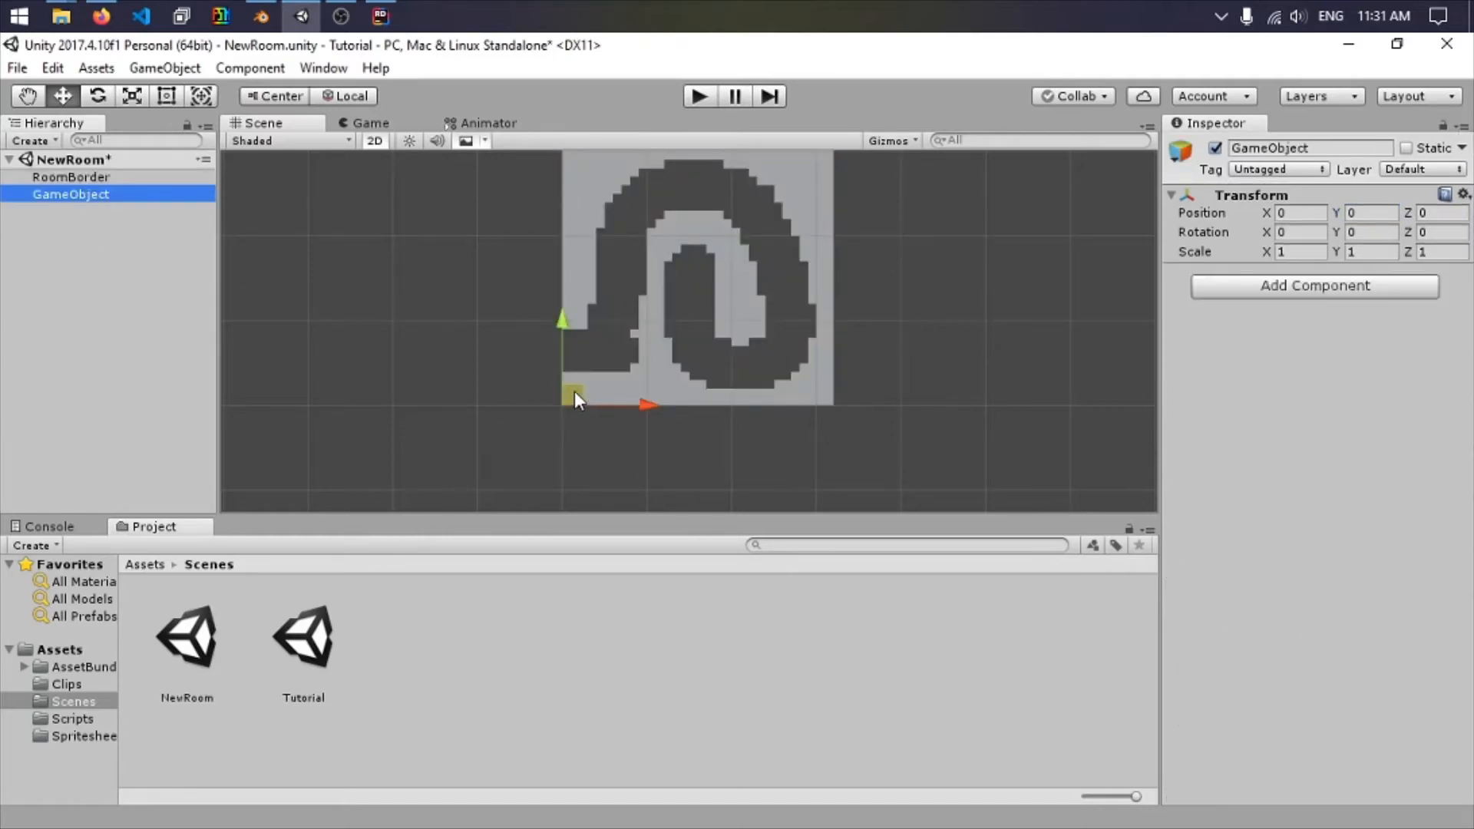
pyautogui.moveTo(575, 393); pyautogui.dragTo(567, 347)
pyautogui.scroll(5, 585, 352)
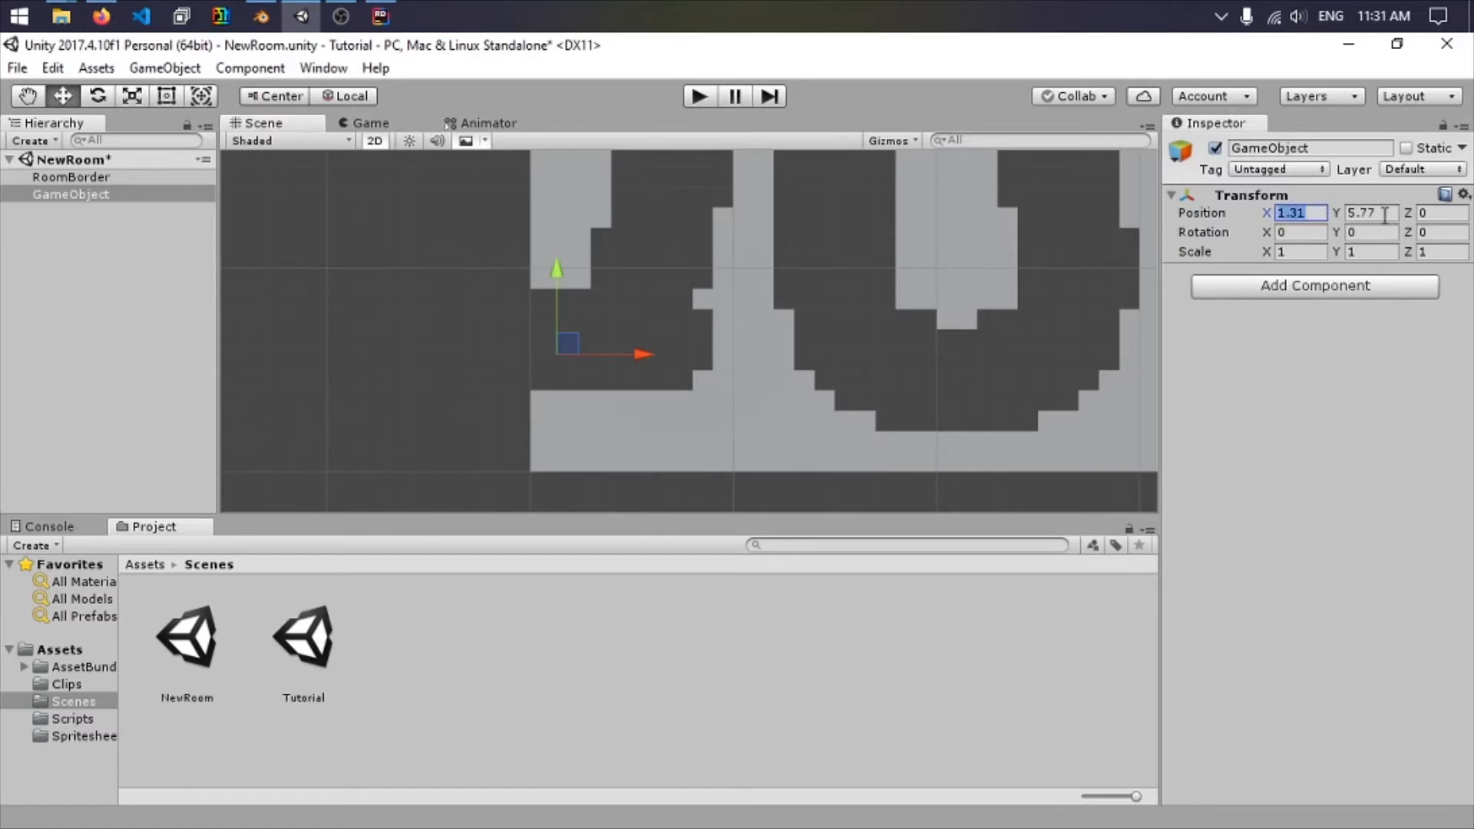
# Switch to Rider and start a new line after the LoadScene call in the Start coroutine.
pyautogui.click(260, 14)
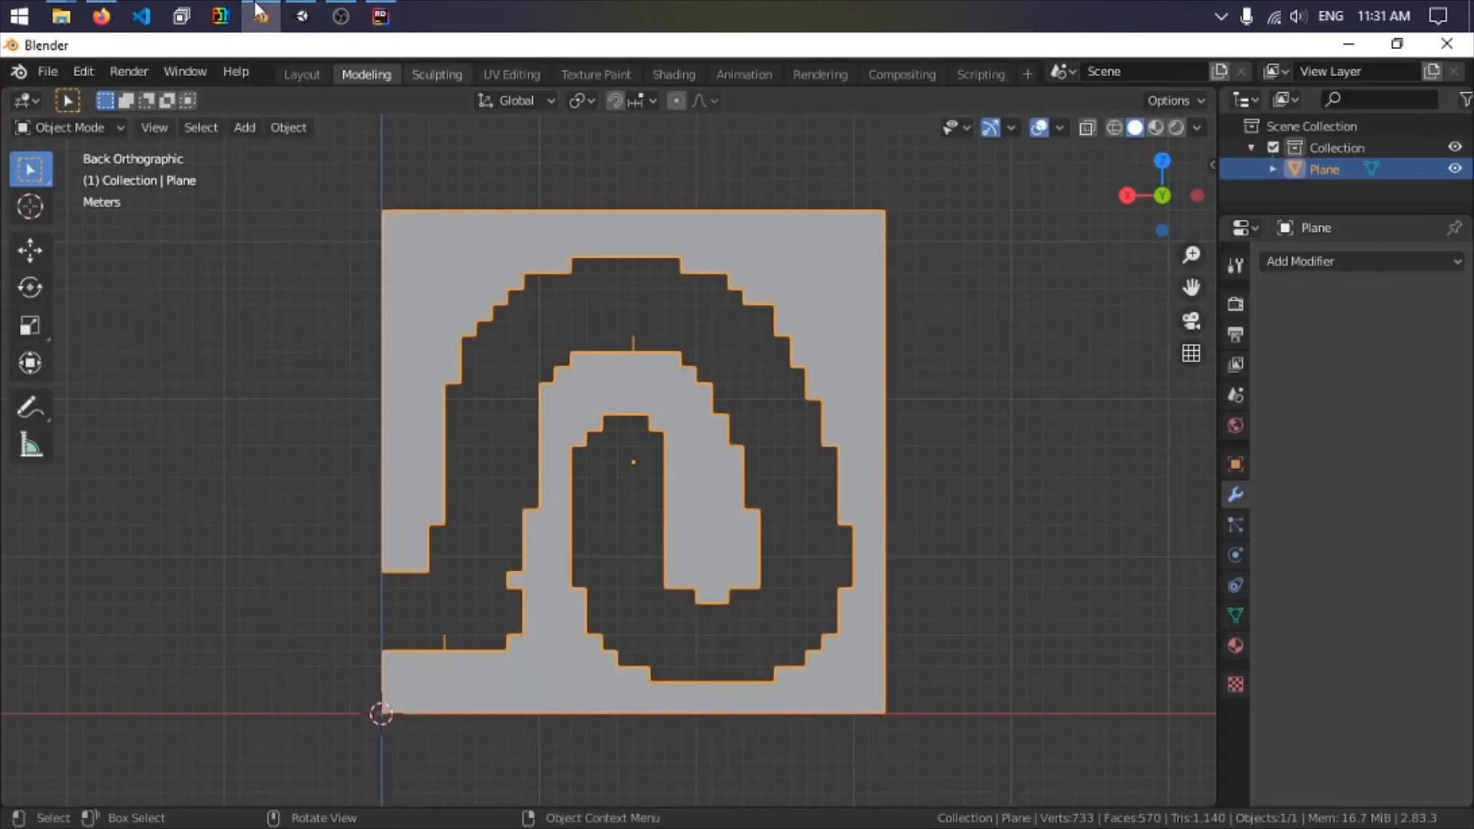
pyautogui.click(380, 15)
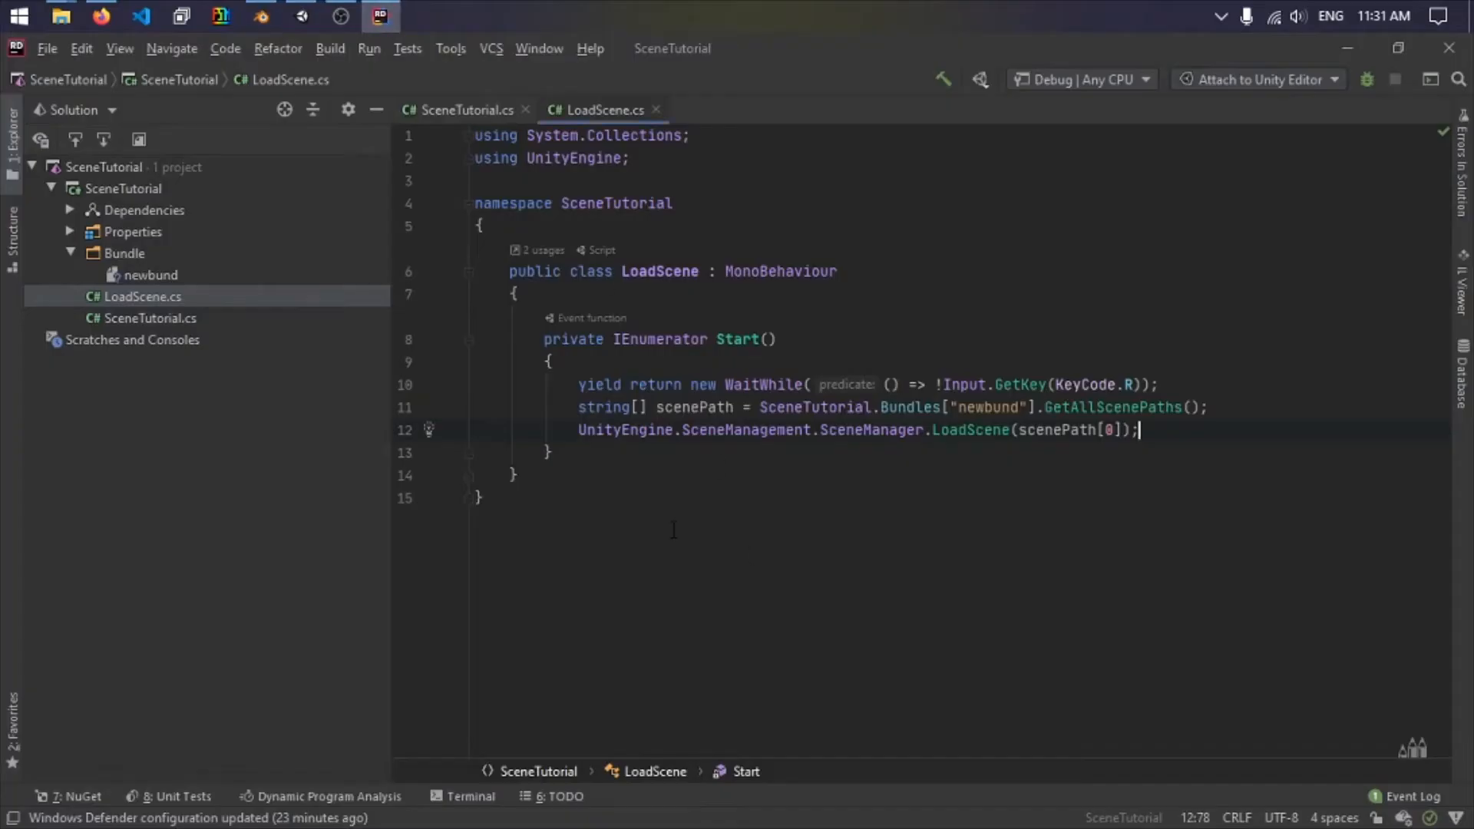
pyautogui.press('Return')
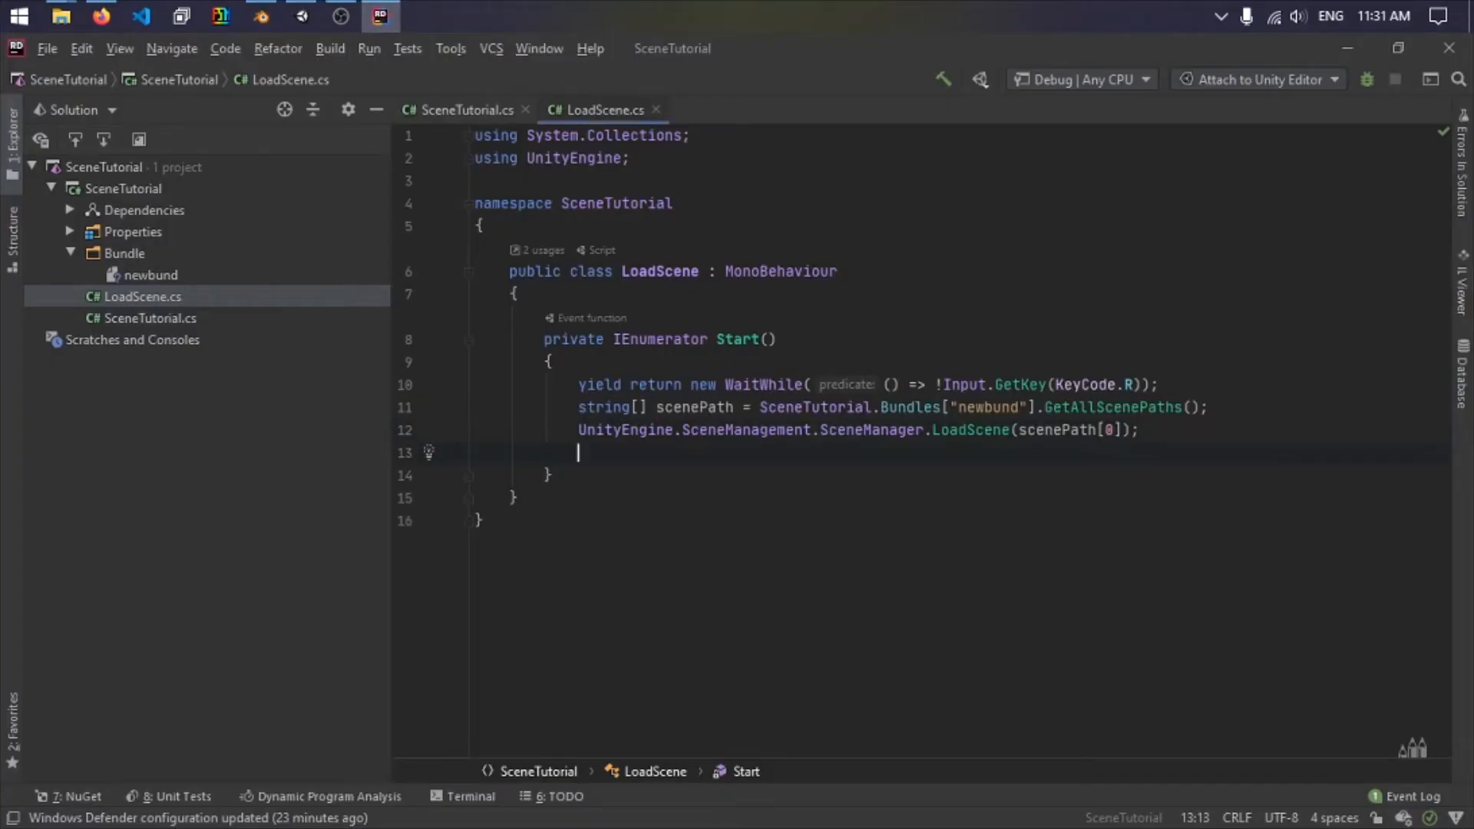
pyautogui.write('tran')
pyautogui.press('Return')
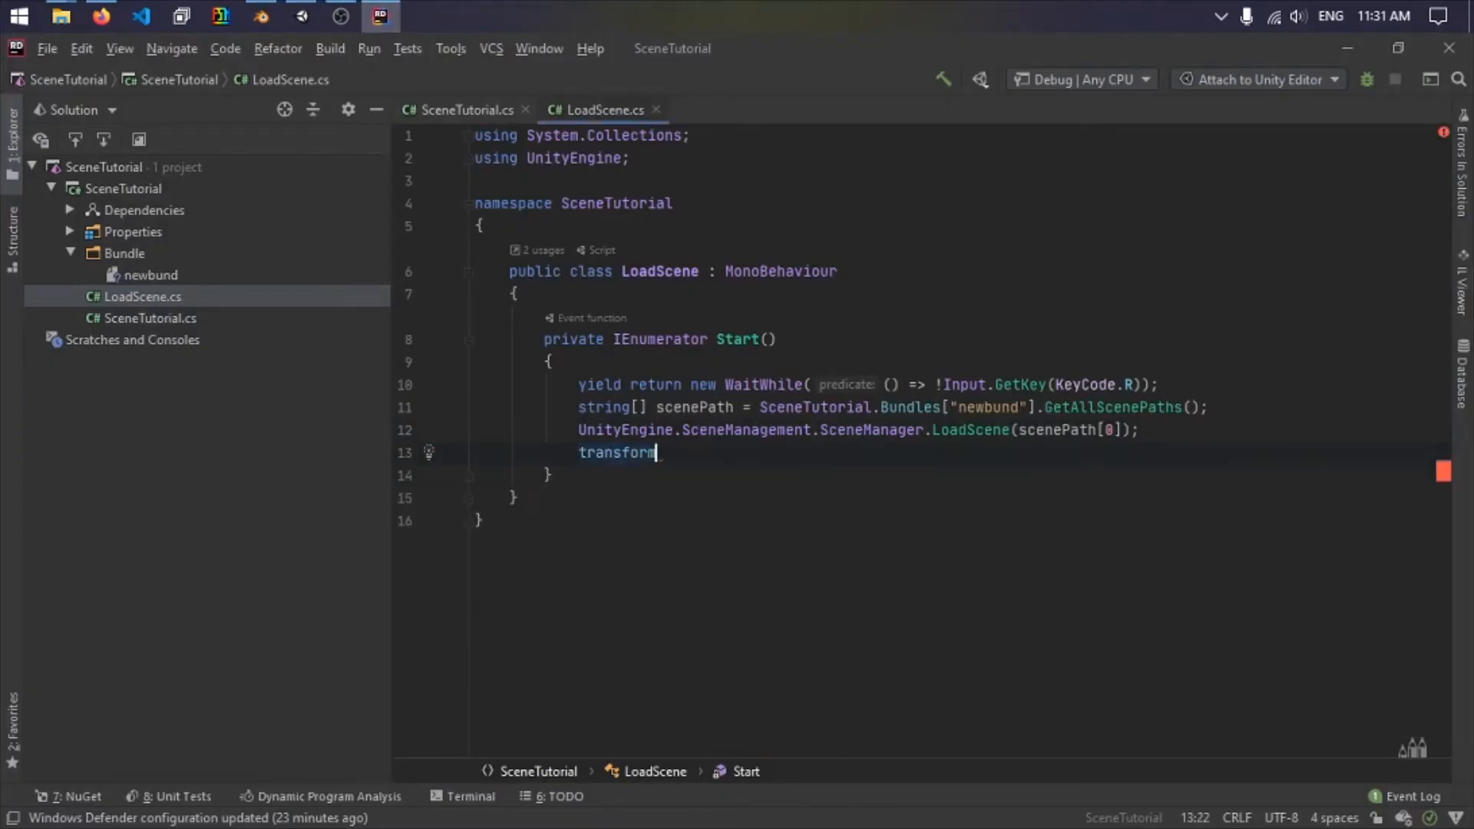
# Copy the WaitWhile line and add "yield return new WaitForSeconds(0.5f);" after the LoadScene call, followed by a new line.
pyautogui.click(1192, 379)
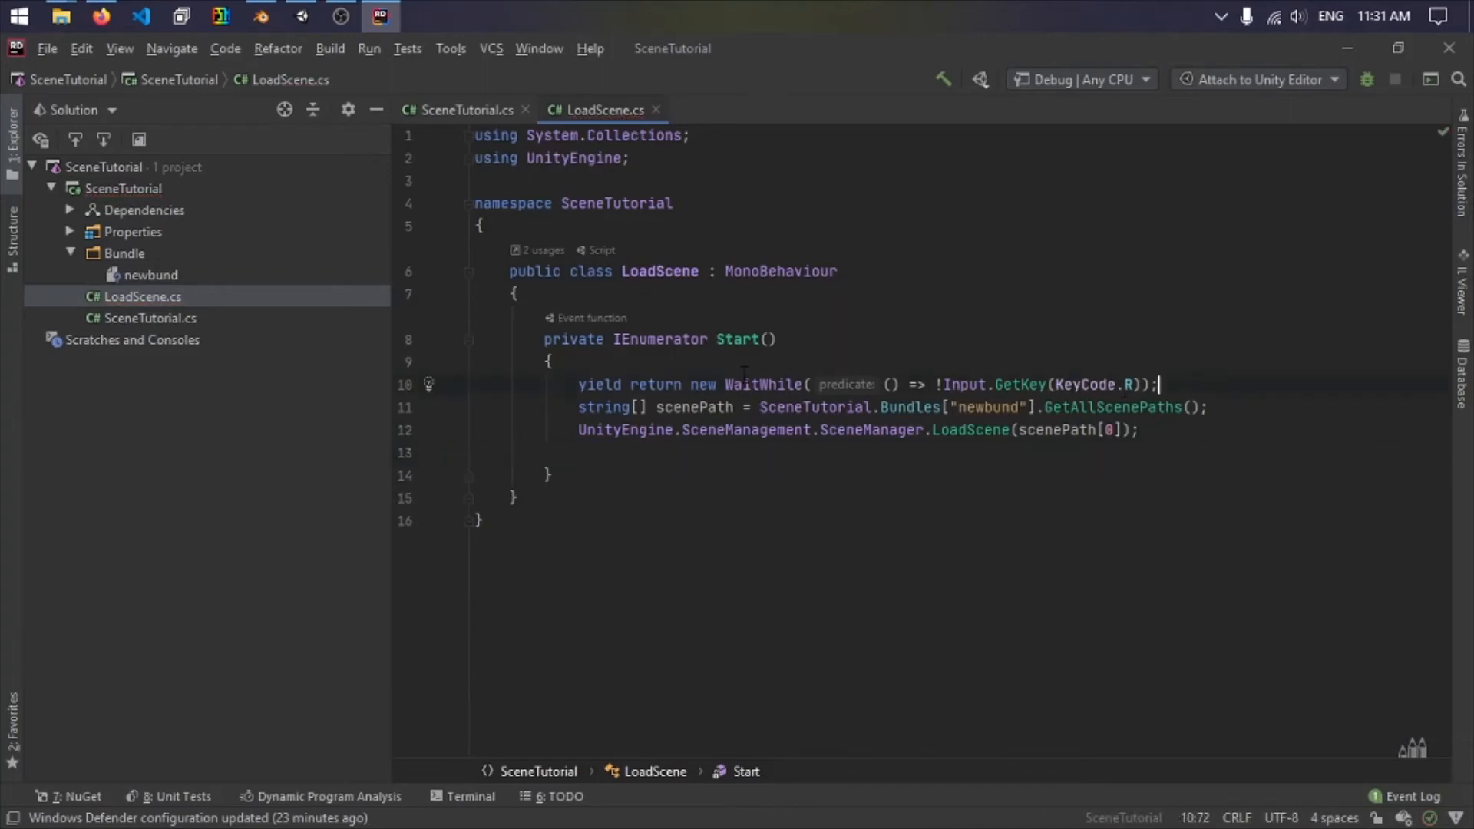
pyautogui.keyDown('shift'); pyautogui.click(579, 383); pyautogui.keyUp('shift')
pyautogui.hotkey('ctrl', 'c')
pyautogui.click(622, 453)
pyautogui.write('yield return new WaitFor')
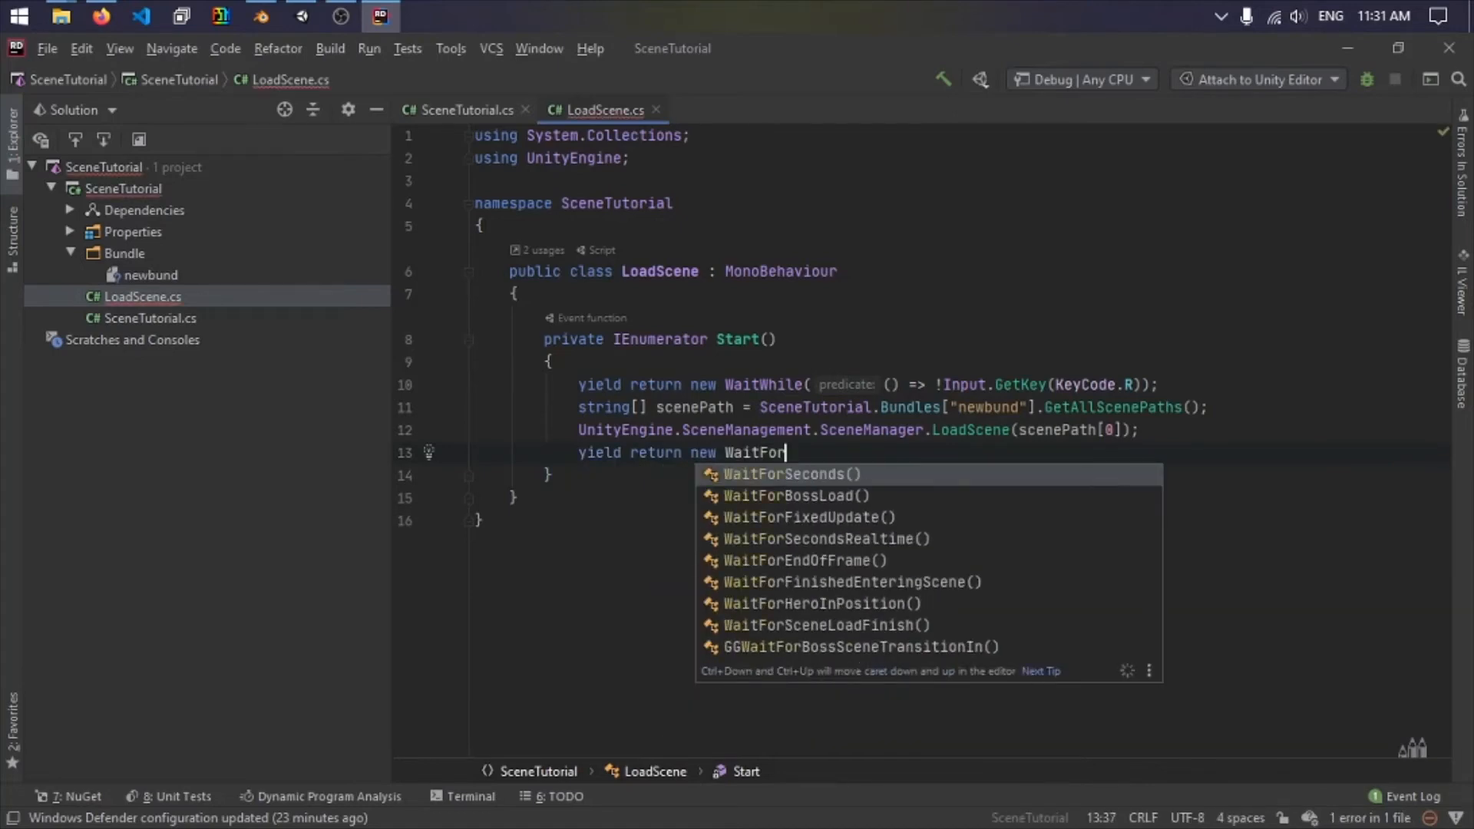
pyautogui.press('Return')
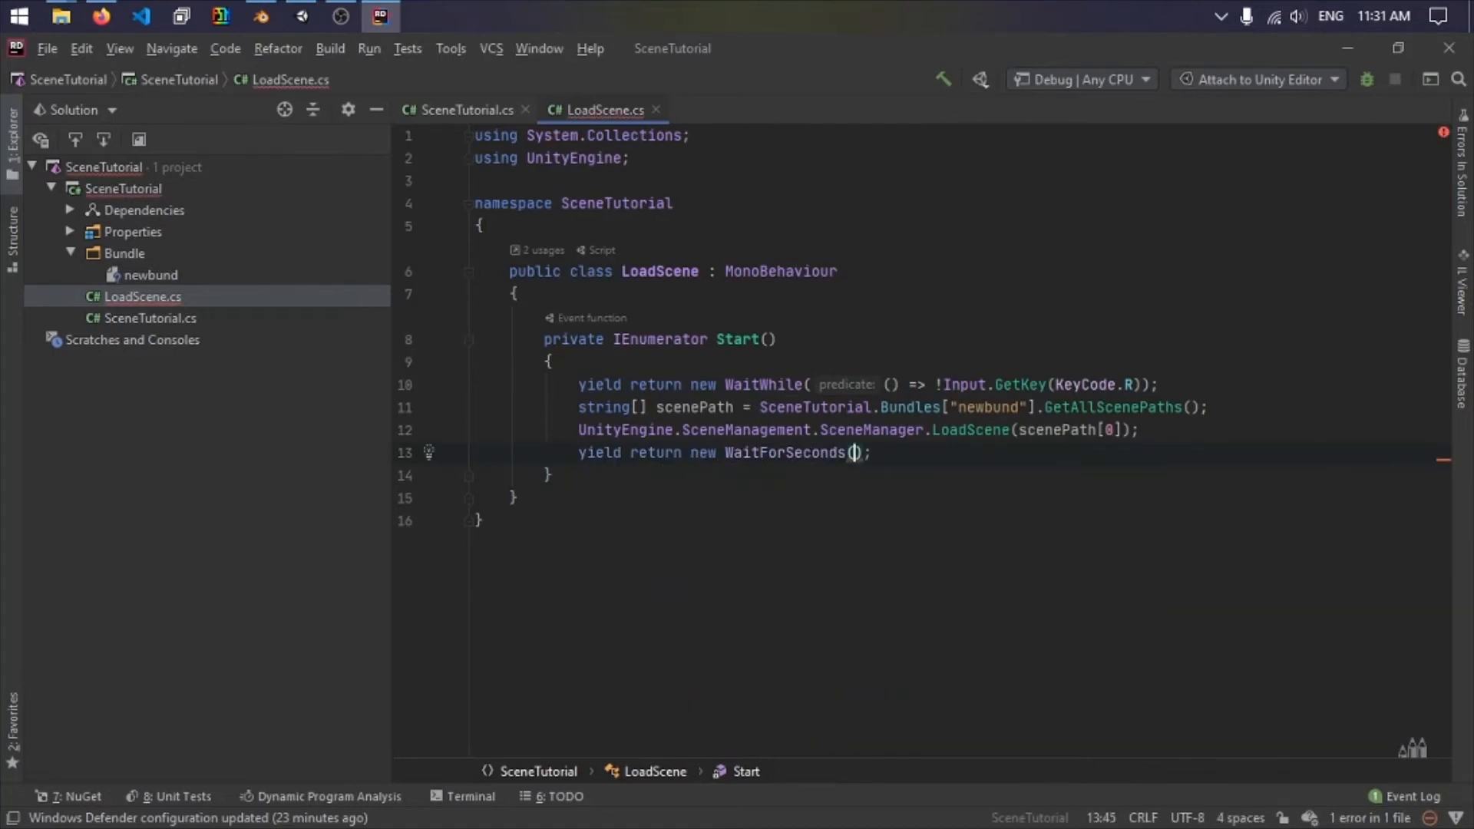
pyautogui.write('0.5f')
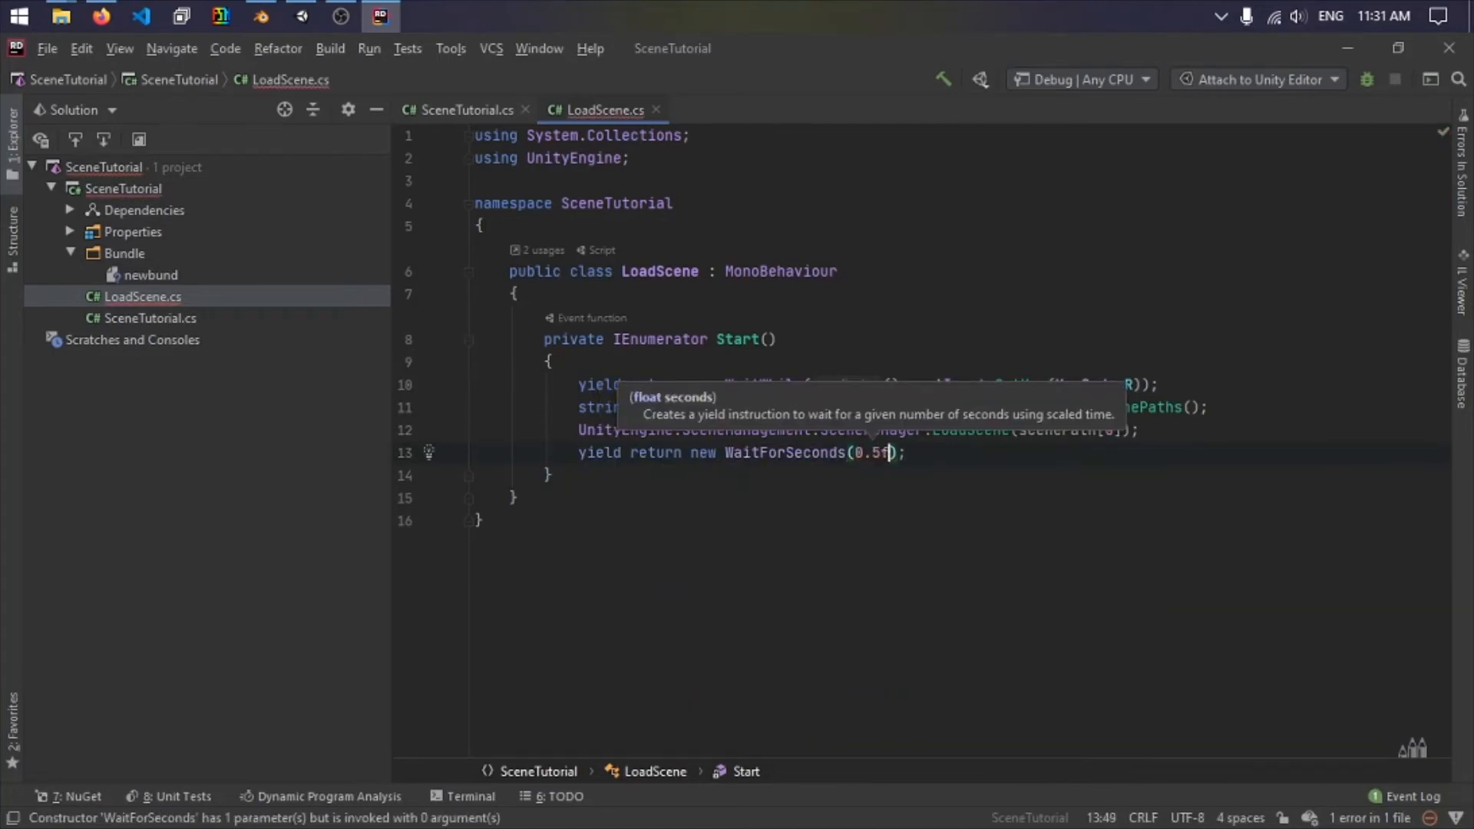
pyautogui.press('End')
pyautogui.press('Return')
# Try to repeat the copied WaitWhile line below the WaitForSeconds line.
pyautogui.hotkey('ctrl', 'v')
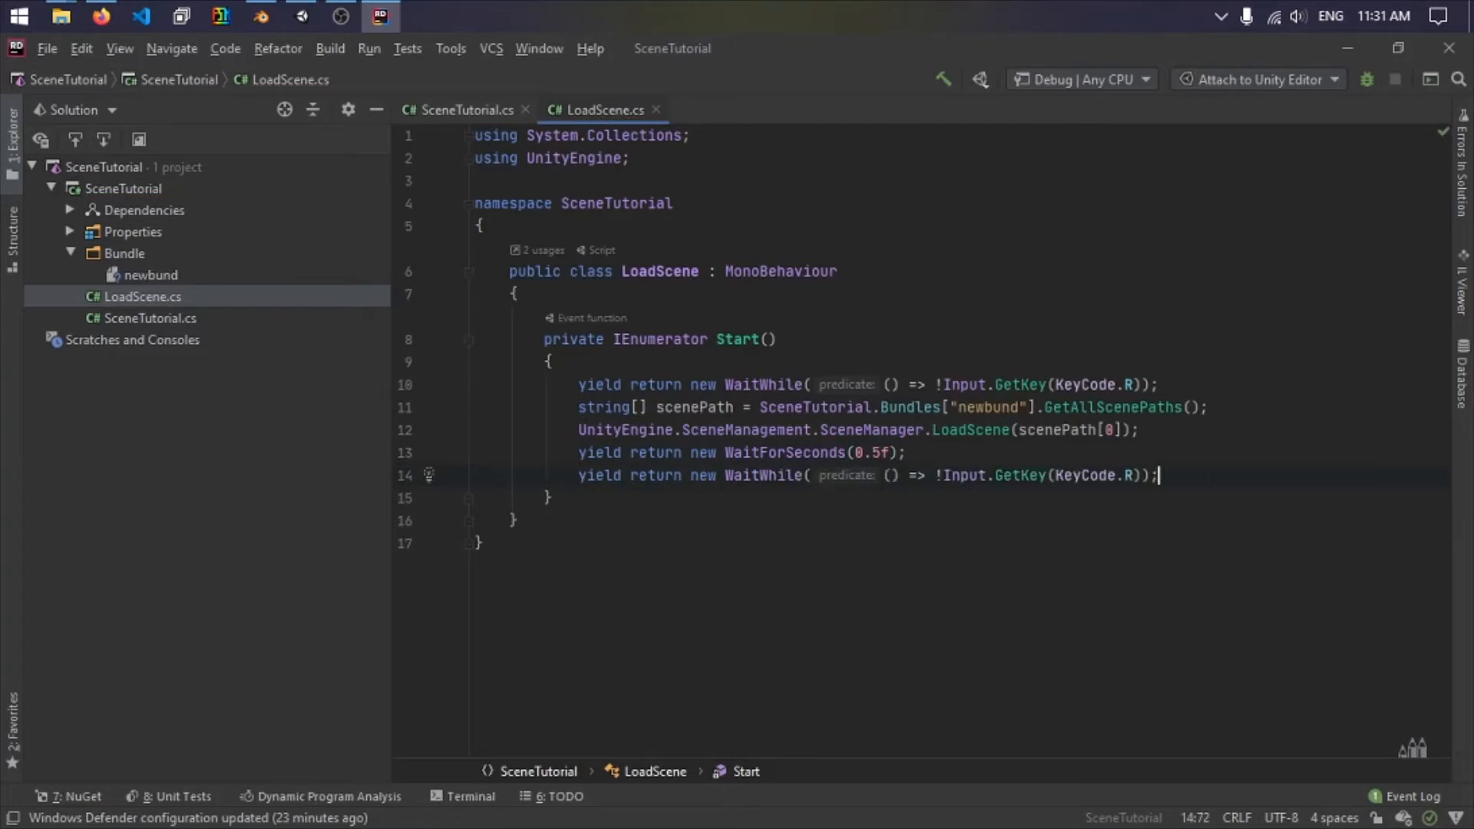
pyautogui.press('Left')
pyautogui.press('Left')
pyautogui.hotkey('ctrl', 'z')
pyautogui.hotkey('ctrl', 'z')
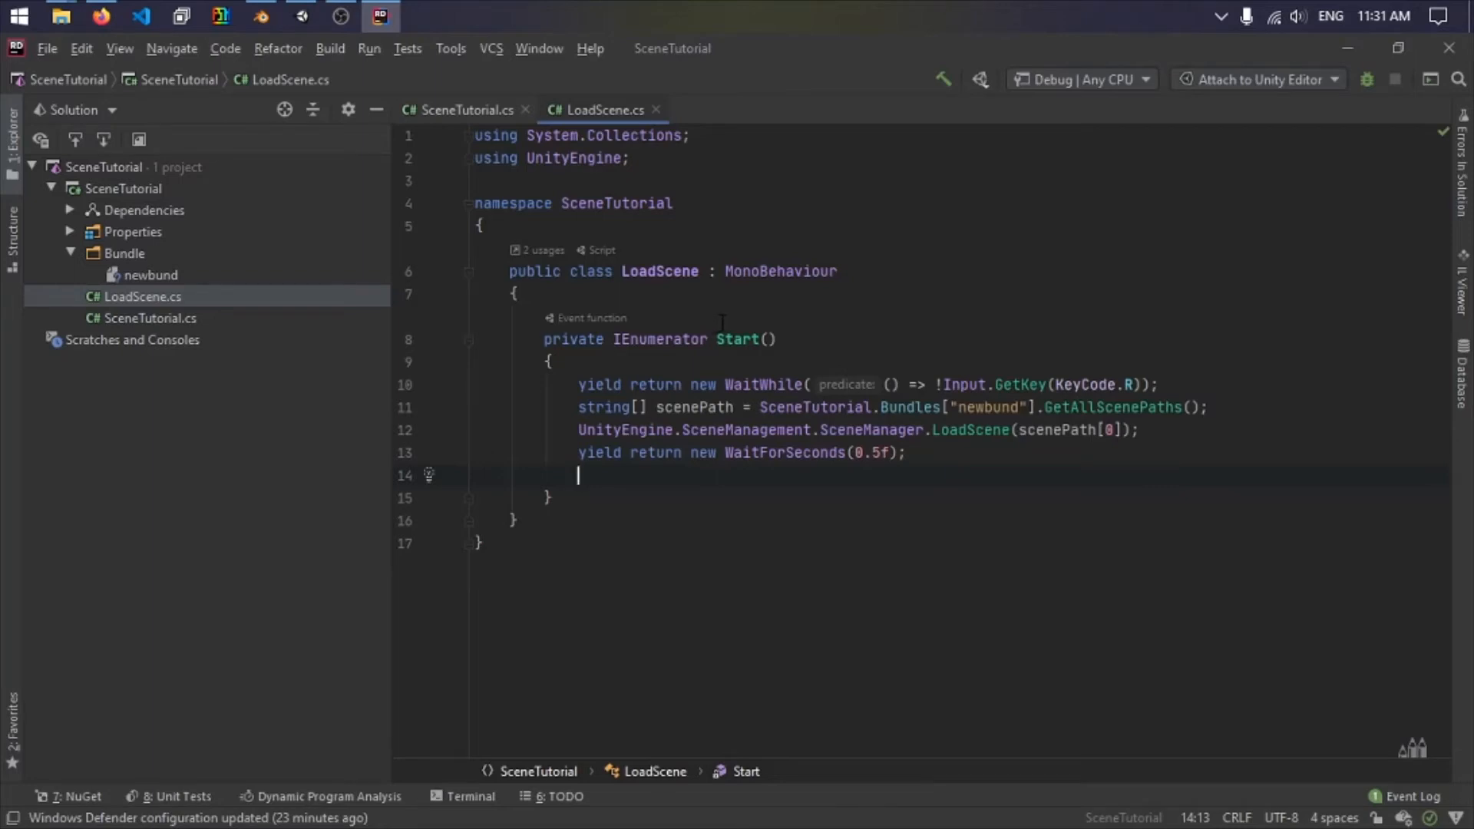
# Assign HeroController.instance.transform.position a "new Vector3();" on the line after the WaitForSeconds delay.
pyautogui.write('Heroco')
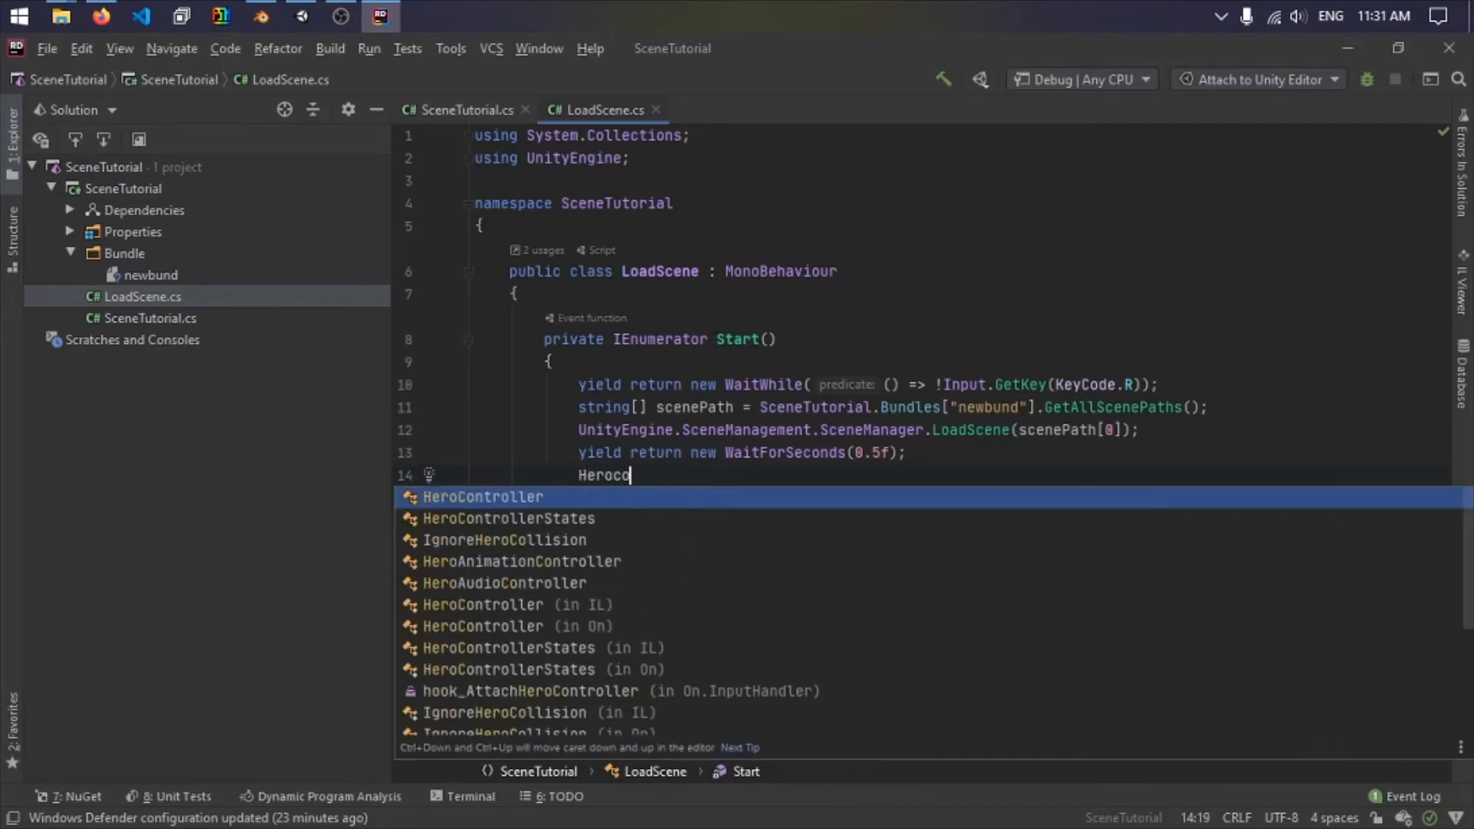
pyautogui.write('ntroller.instance.')
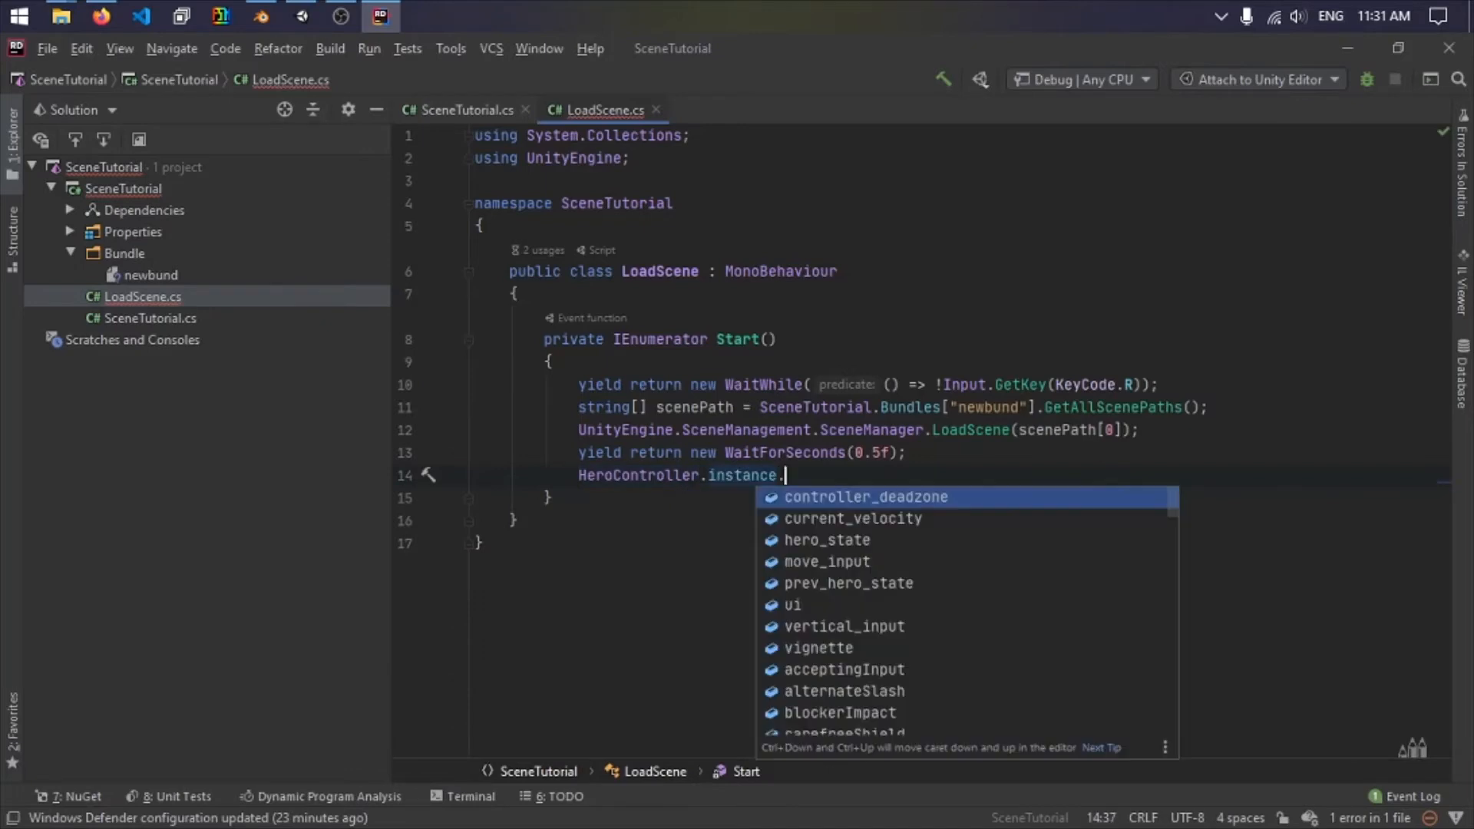
pyautogui.write('transform.position = n')
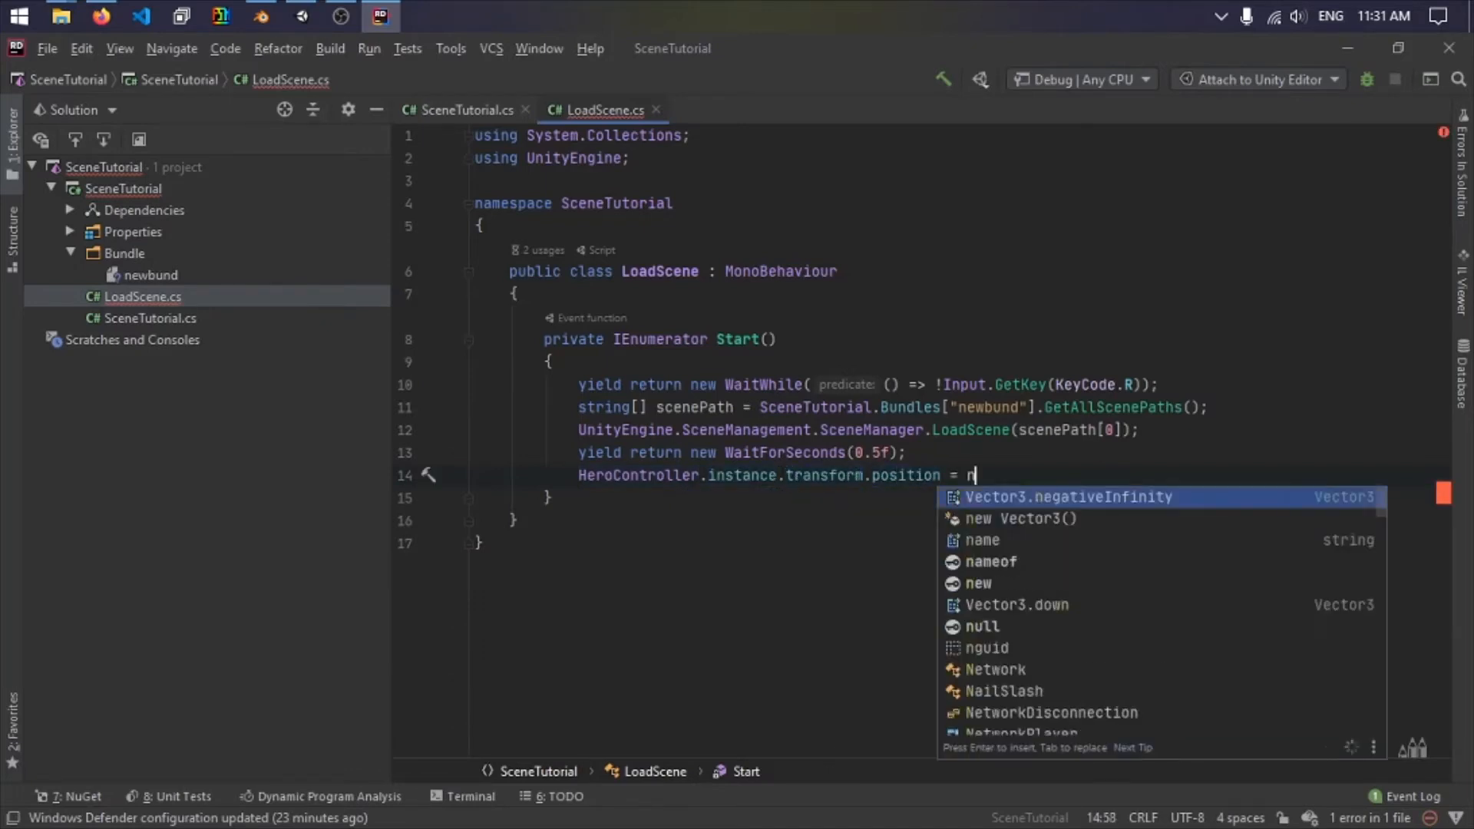
pyautogui.write('ew Vector3();')
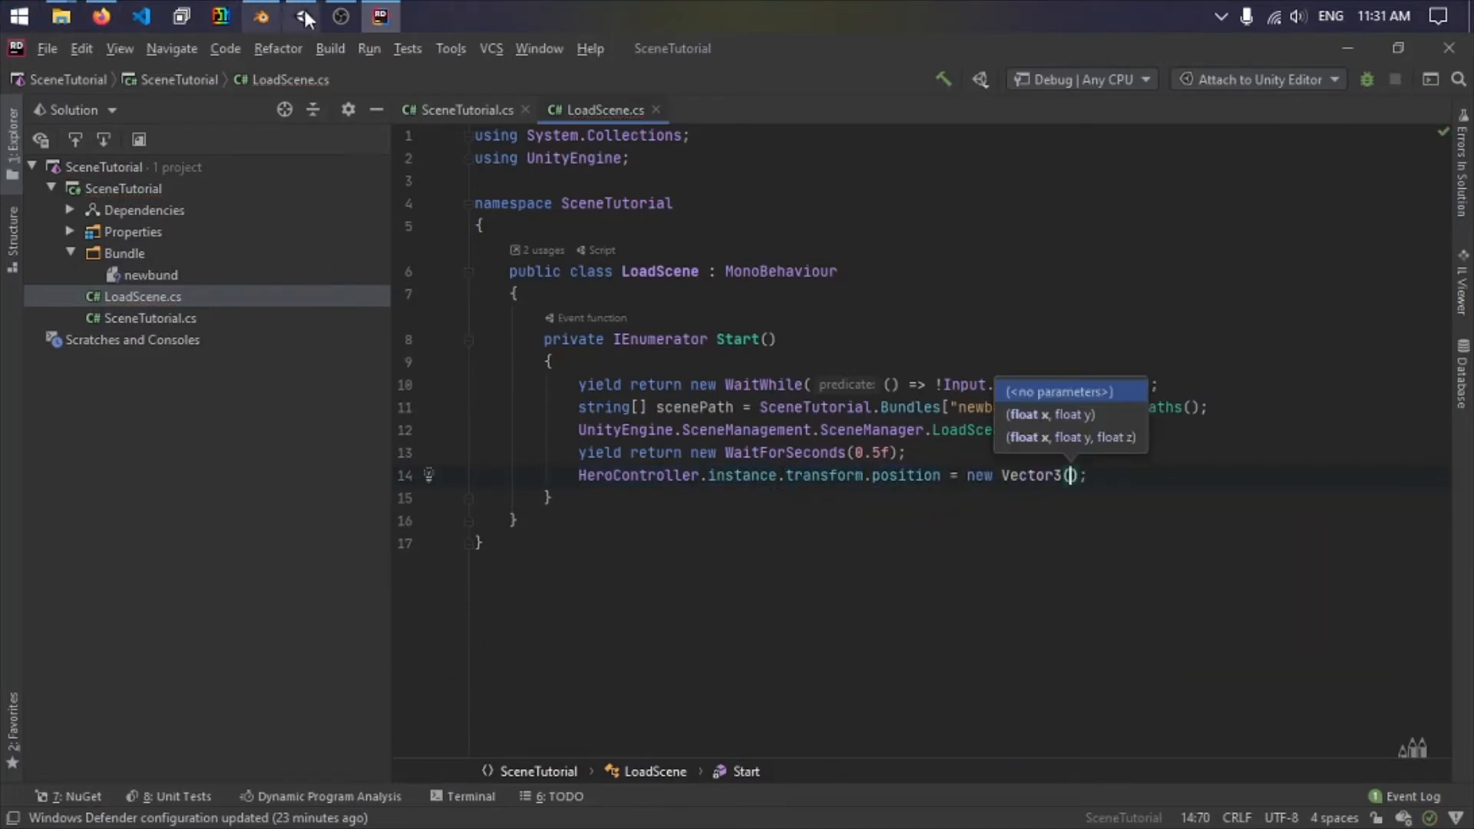
# Check the GameObject's position in Unity and enter 1.31f and 5.77f as the Vector3 x and y arguments in Rider.
pyautogui.moveTo(301, 15)
pyautogui.moveTo(347, 151)
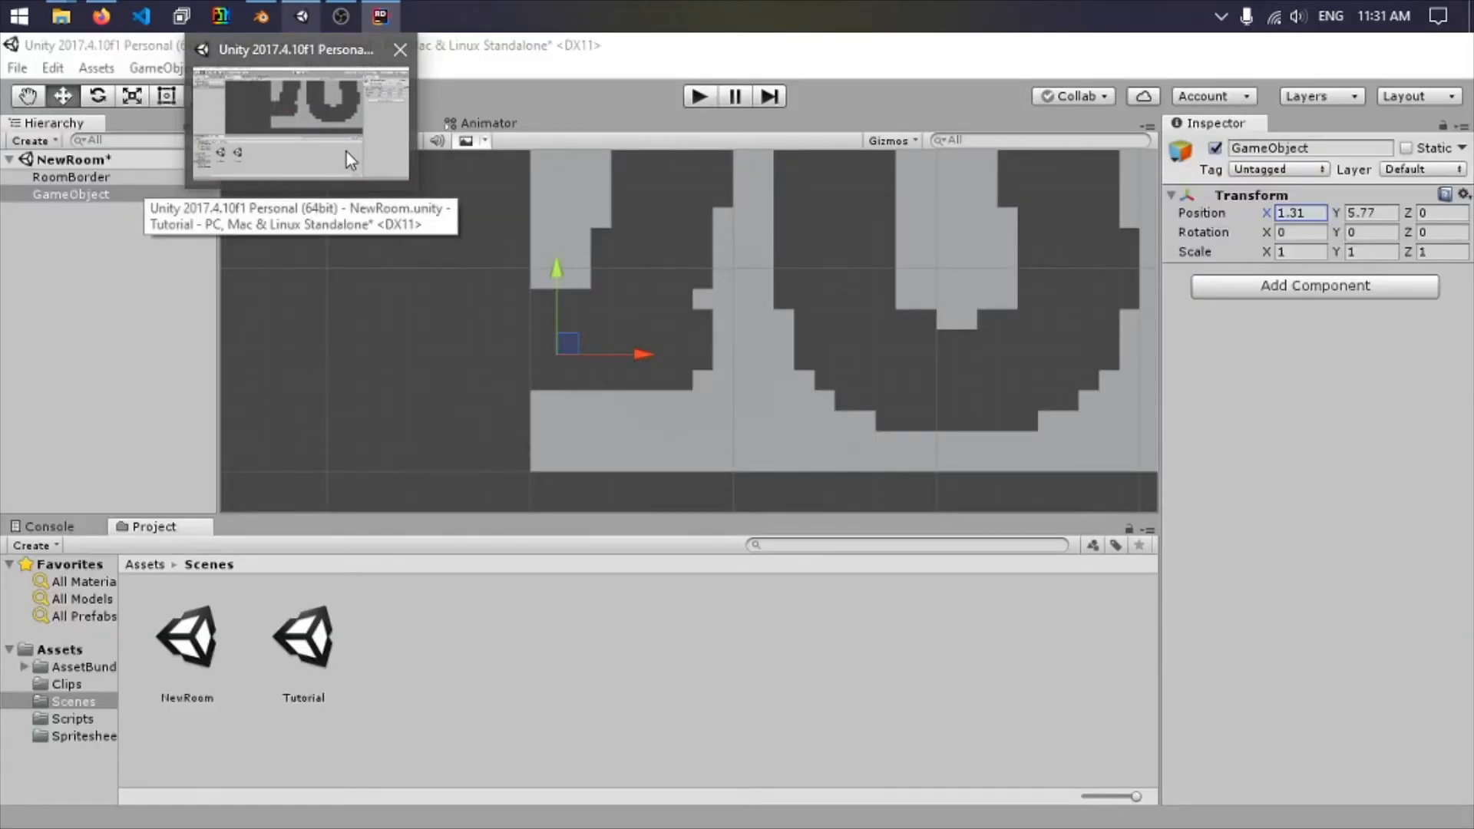
pyautogui.click(347, 158)
pyautogui.click(382, 16)
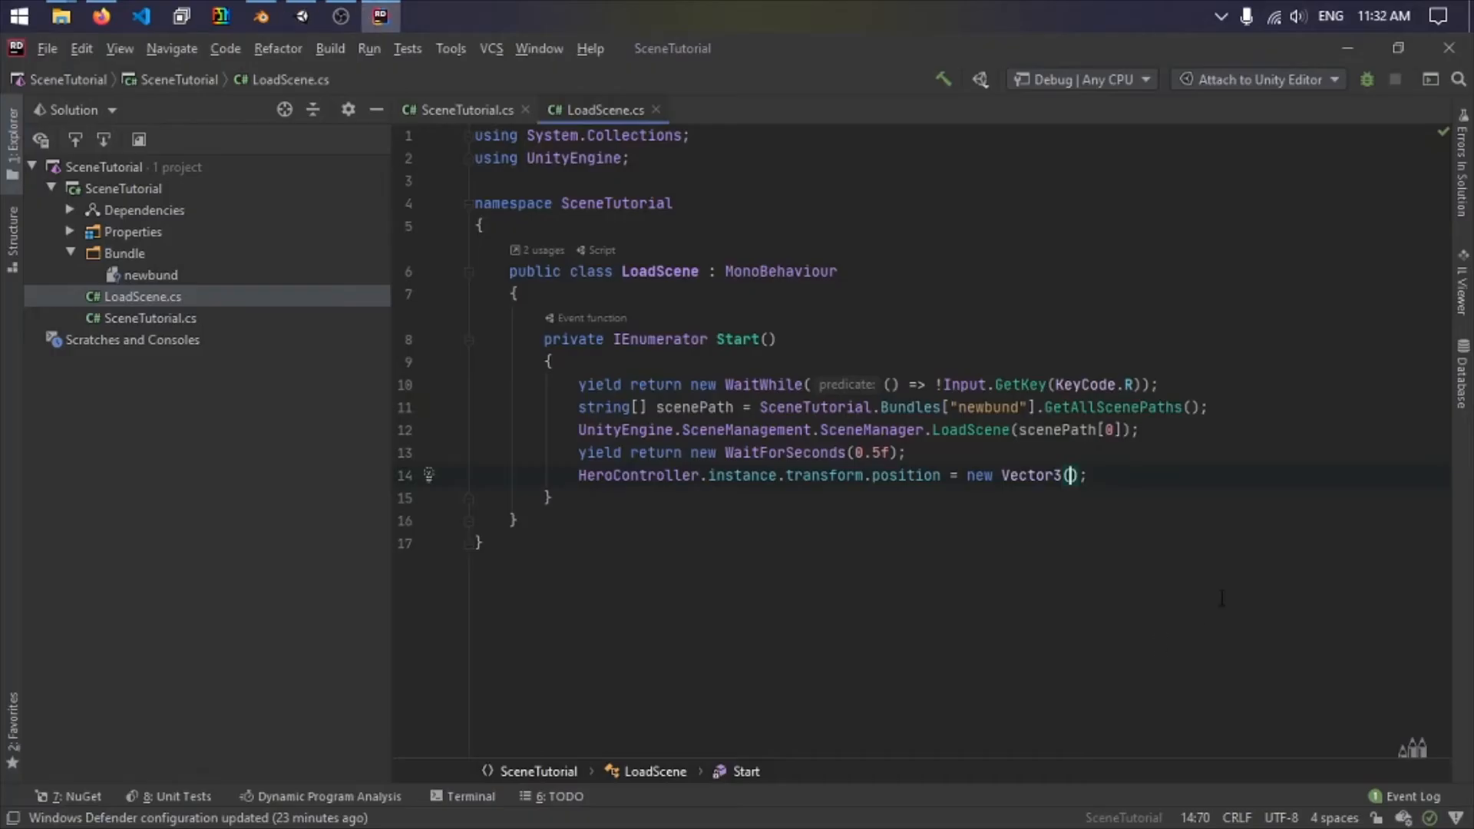
pyautogui.write('1.31f, 5.')
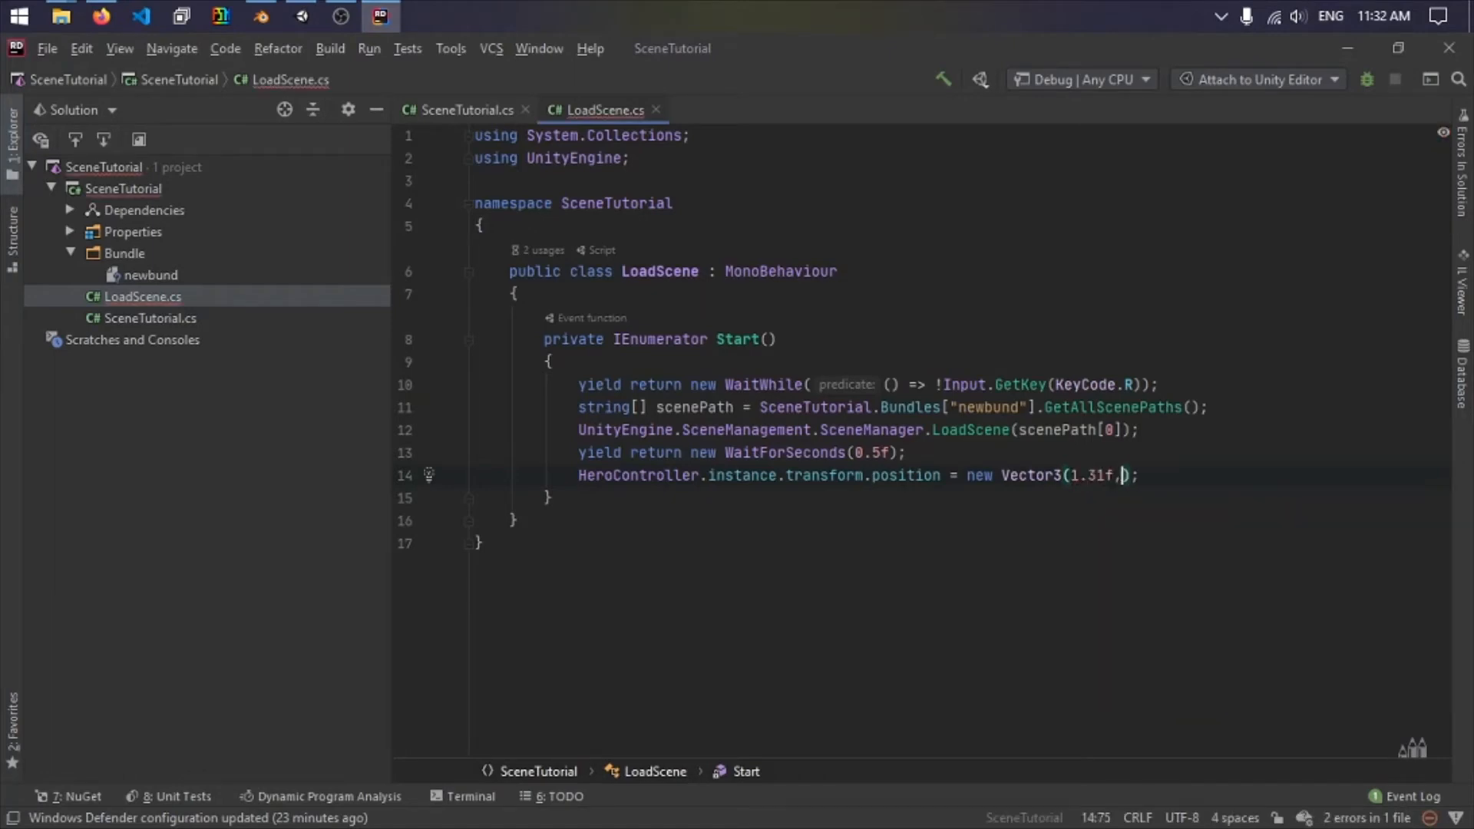
pyautogui.write('77f')
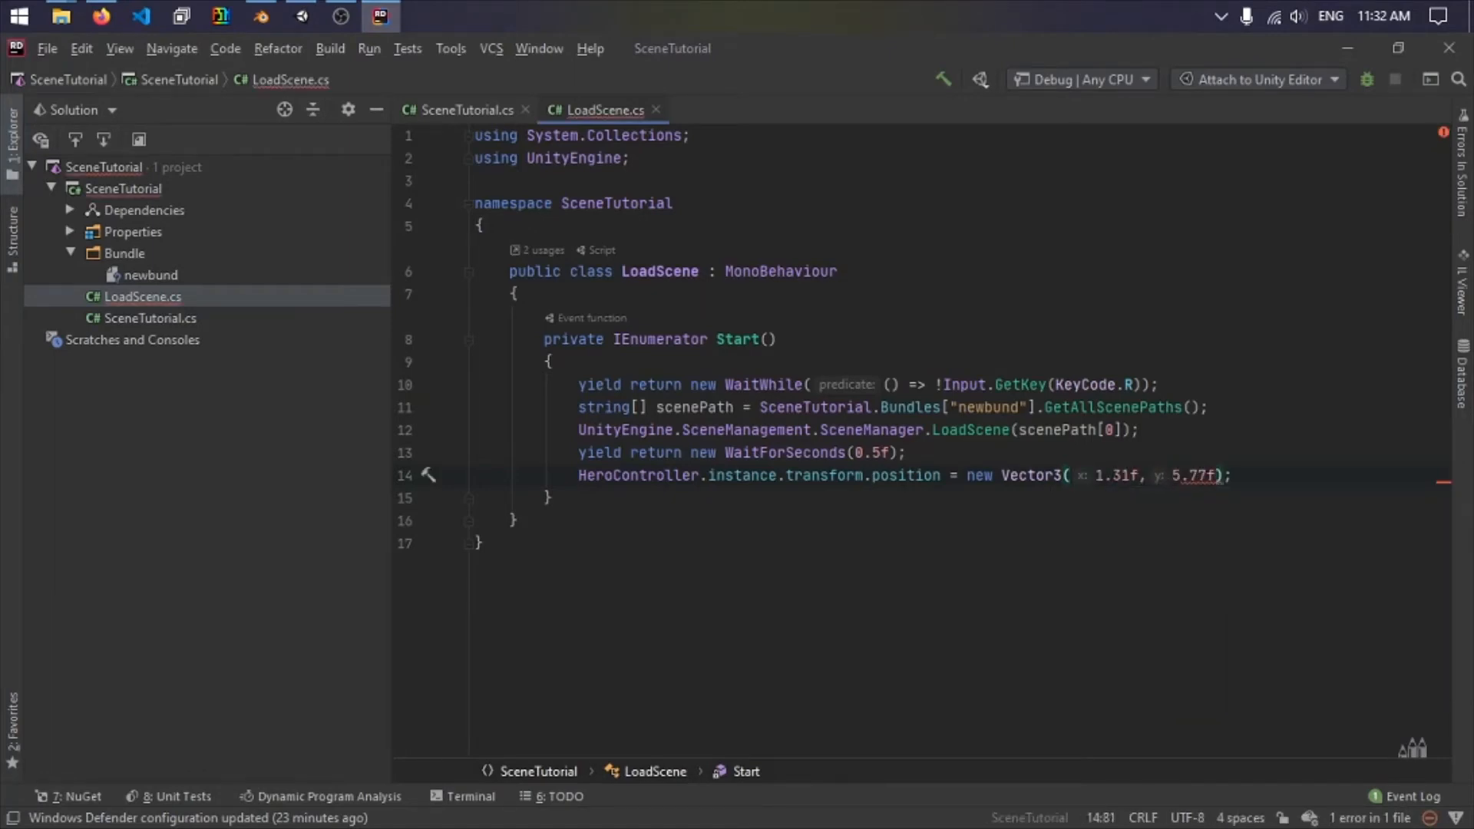
pyautogui.press('End')
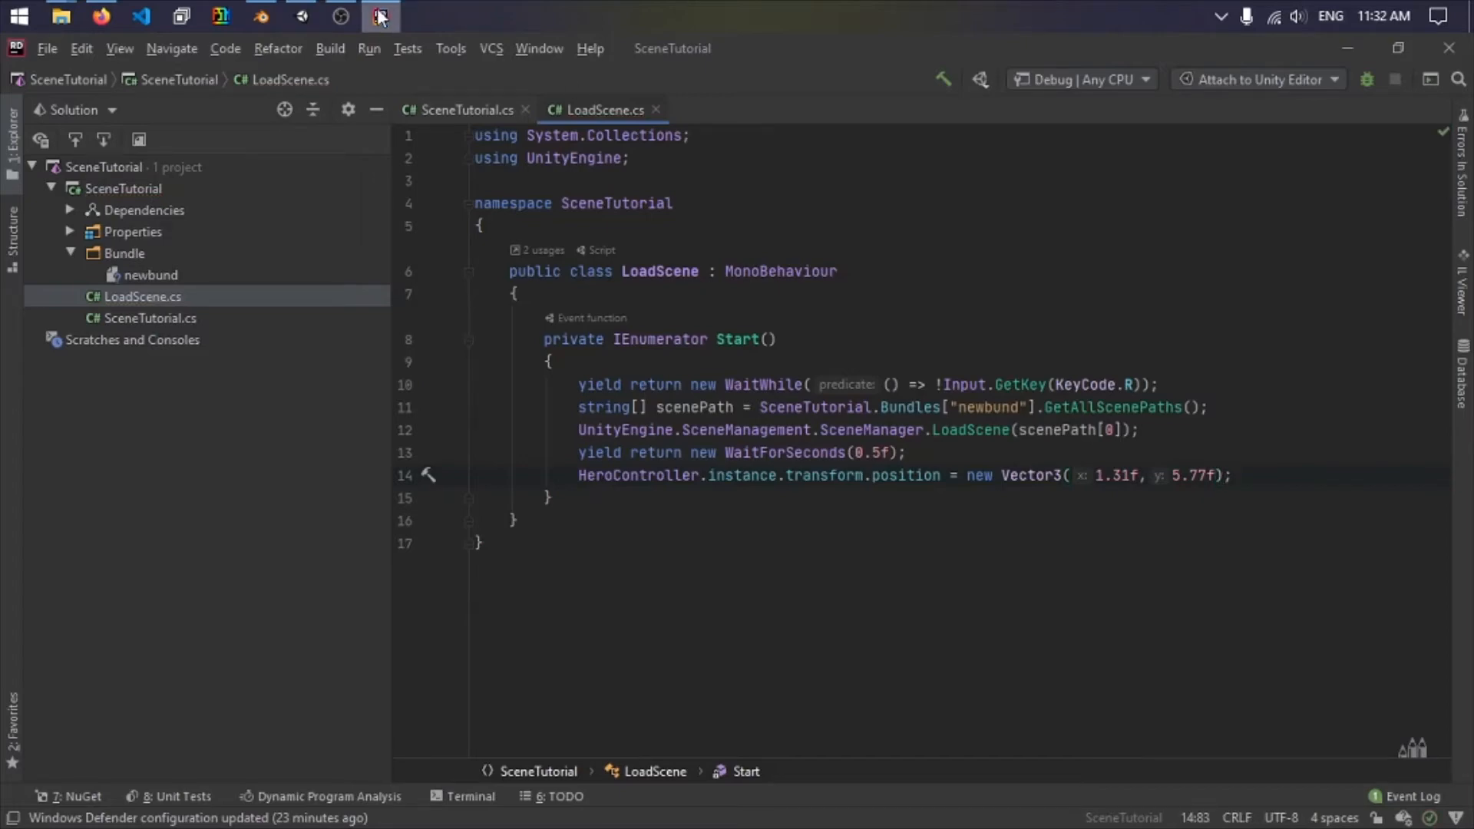
# Switch to Unity, delete the empty GameObject from the NewRoom scene and save the scene.
pyautogui.click(302, 15)
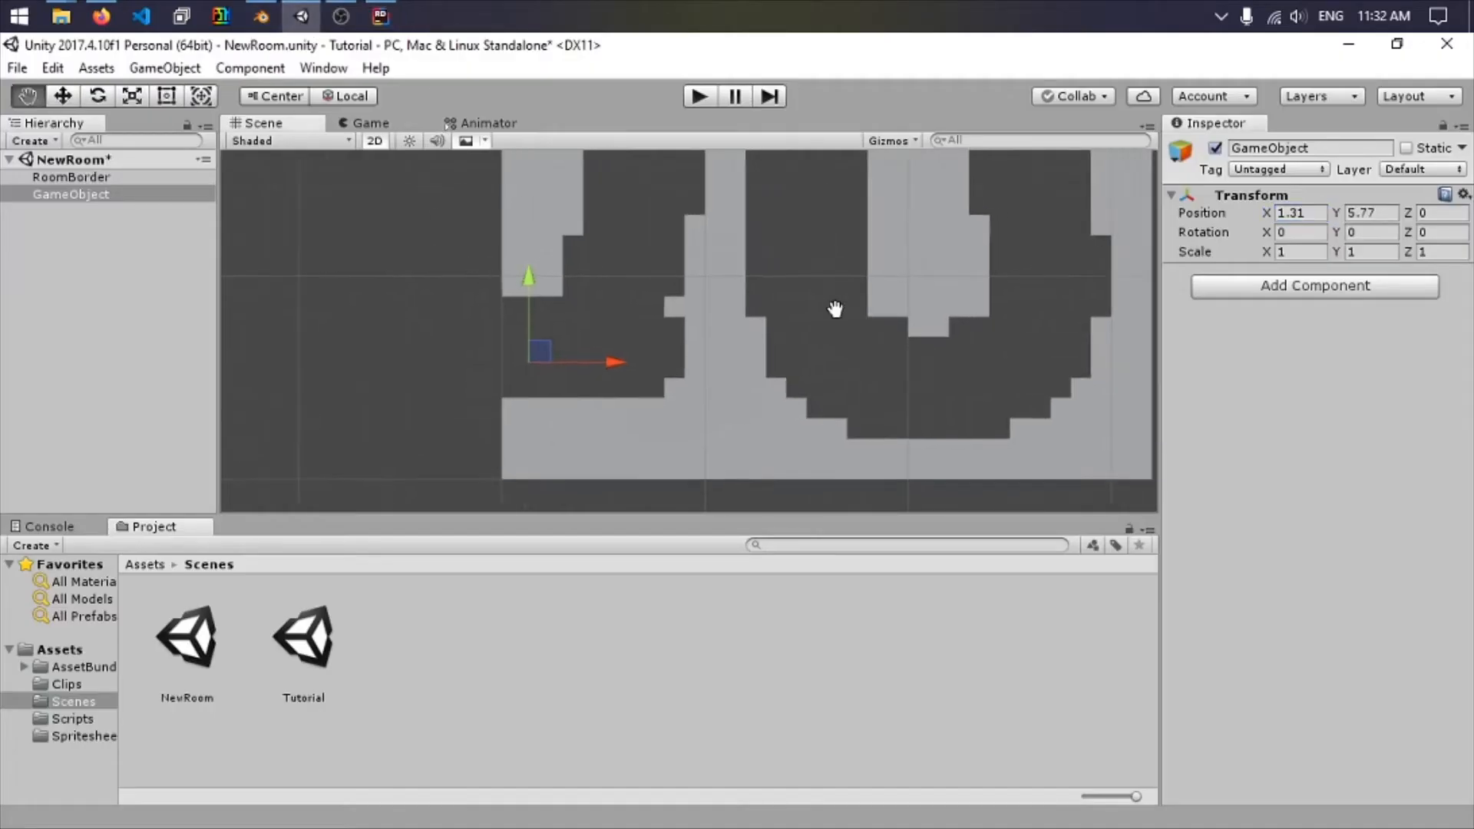
pyautogui.click(77, 195)
pyautogui.press('Delete')
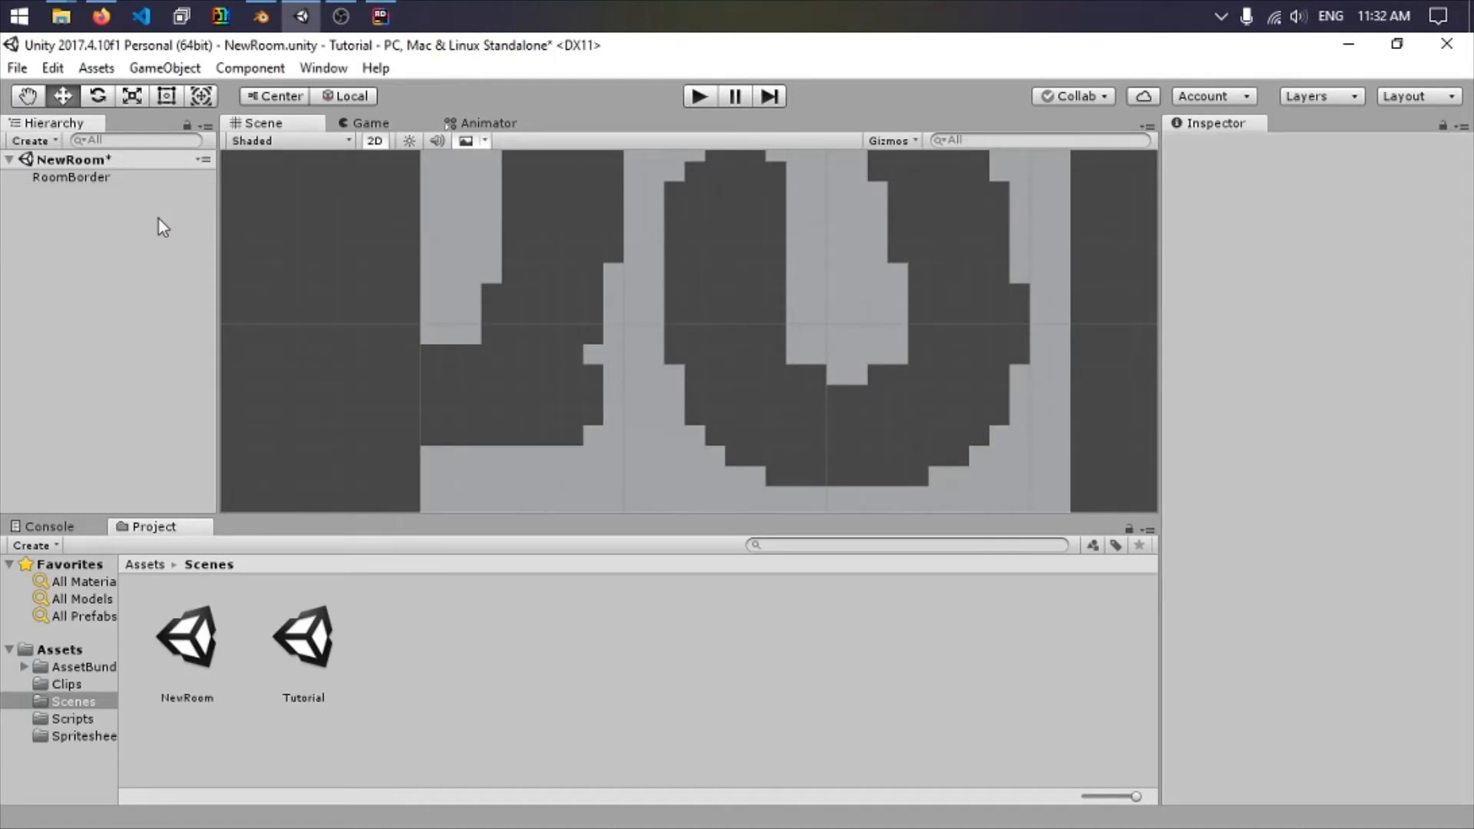
pyautogui.hotkey('ctrl', 's')
# Select the RoomBorder mesh and inspect its outline in the scene.
pyautogui.moveTo(768, 287); pyautogui.dragTo(652, 447, button='middle')
pyautogui.click(342, 260)
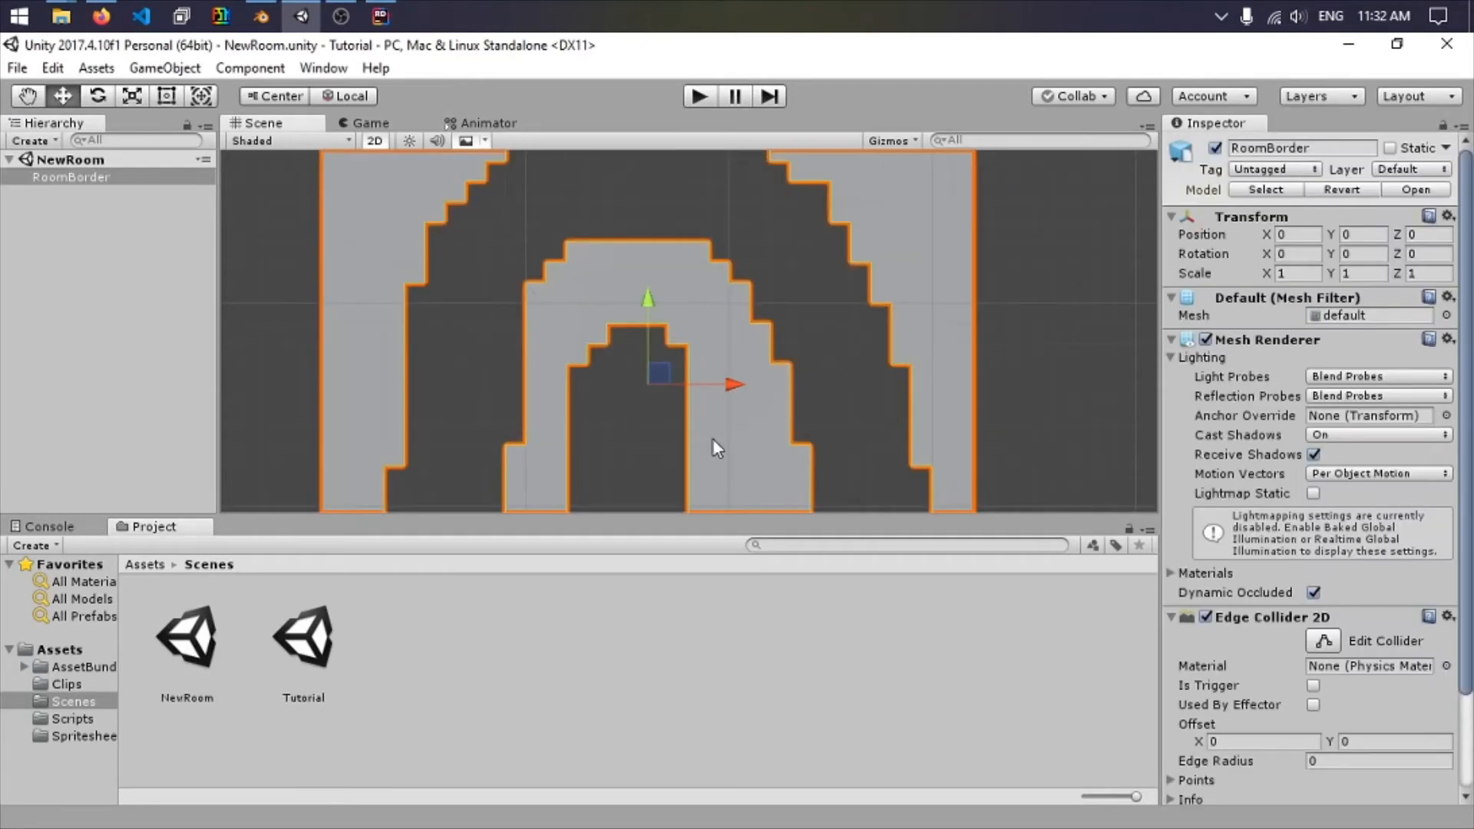
pyautogui.scroll(-1, 568, 383)
pyautogui.moveTo(555, 396); pyautogui.dragTo(541, 339, button='middle')
pyautogui.scroll(-2, 541, 338)
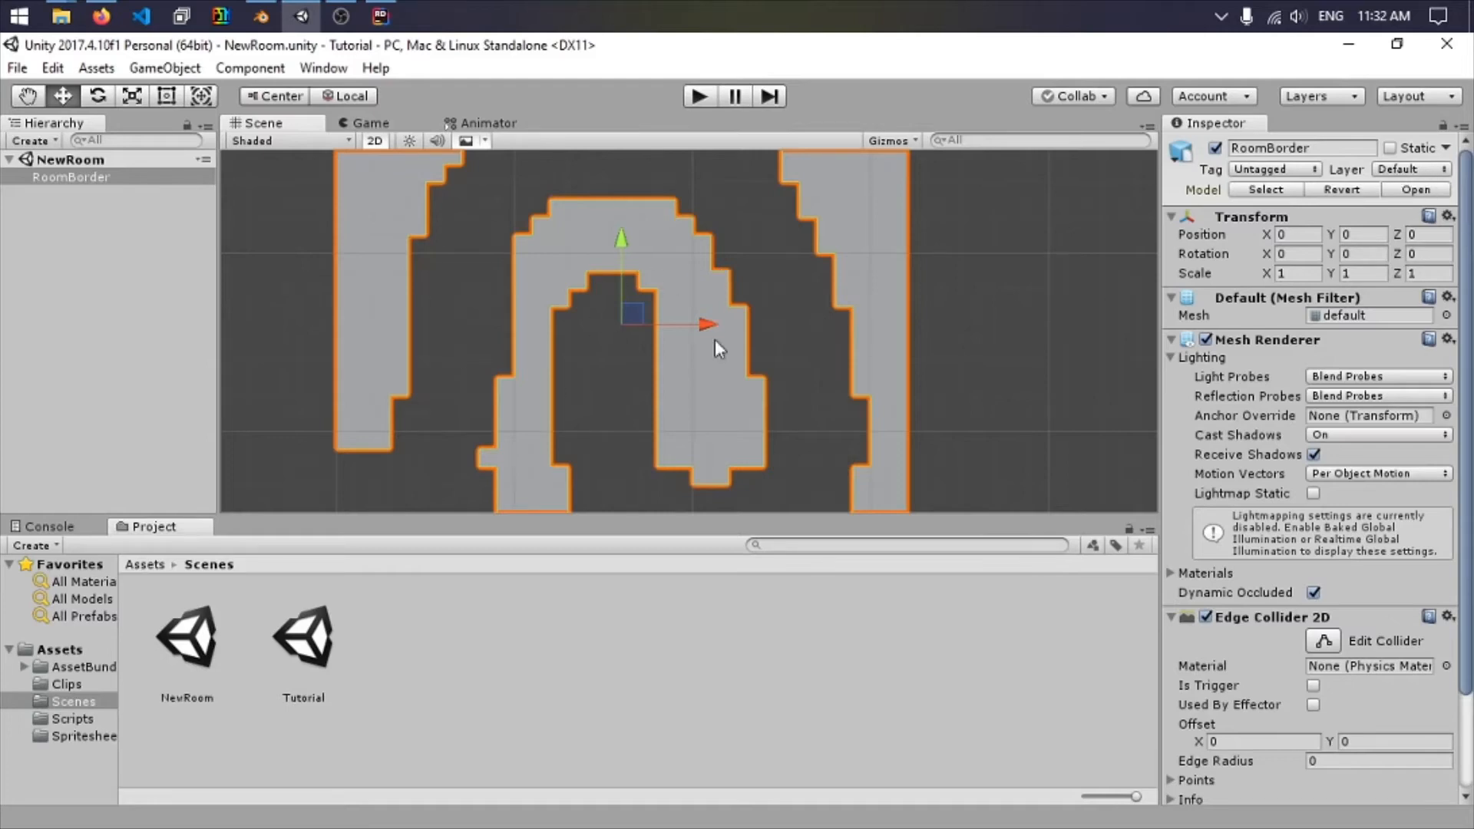
pyautogui.click(1422, 169)
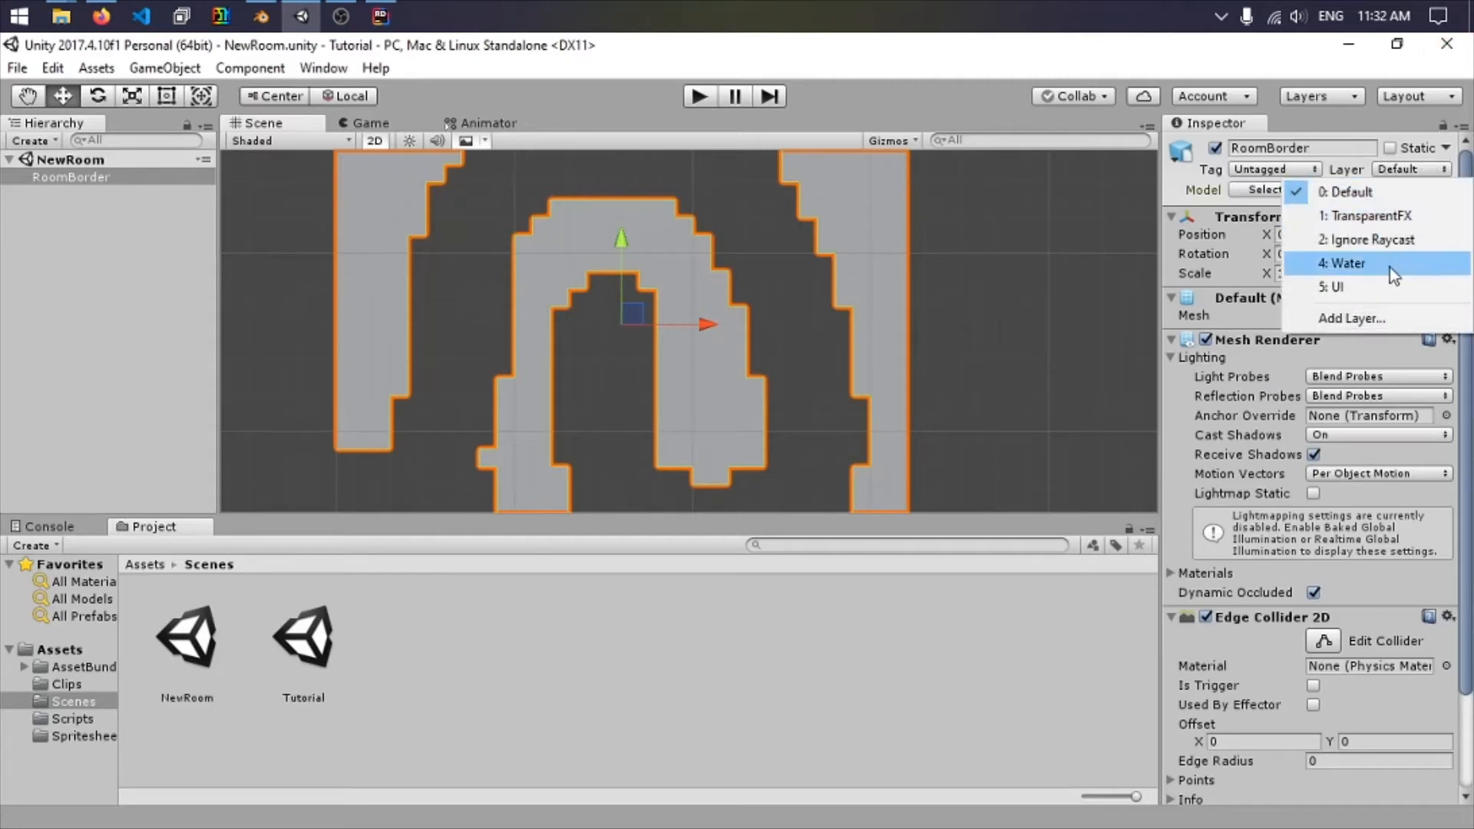
pyautogui.click(1361, 321)
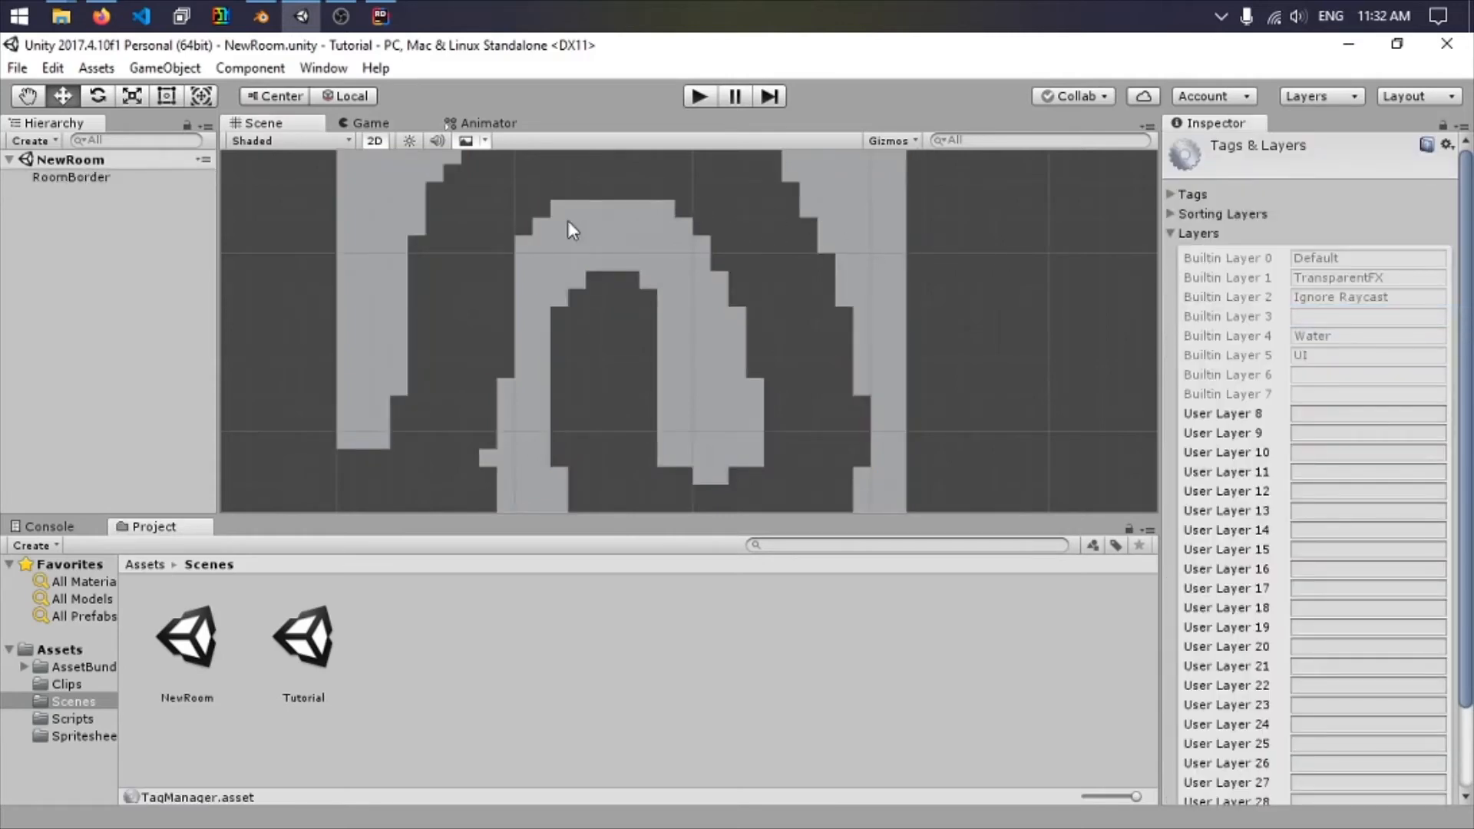
pyautogui.click(756, 616)
pyautogui.click(53, 178)
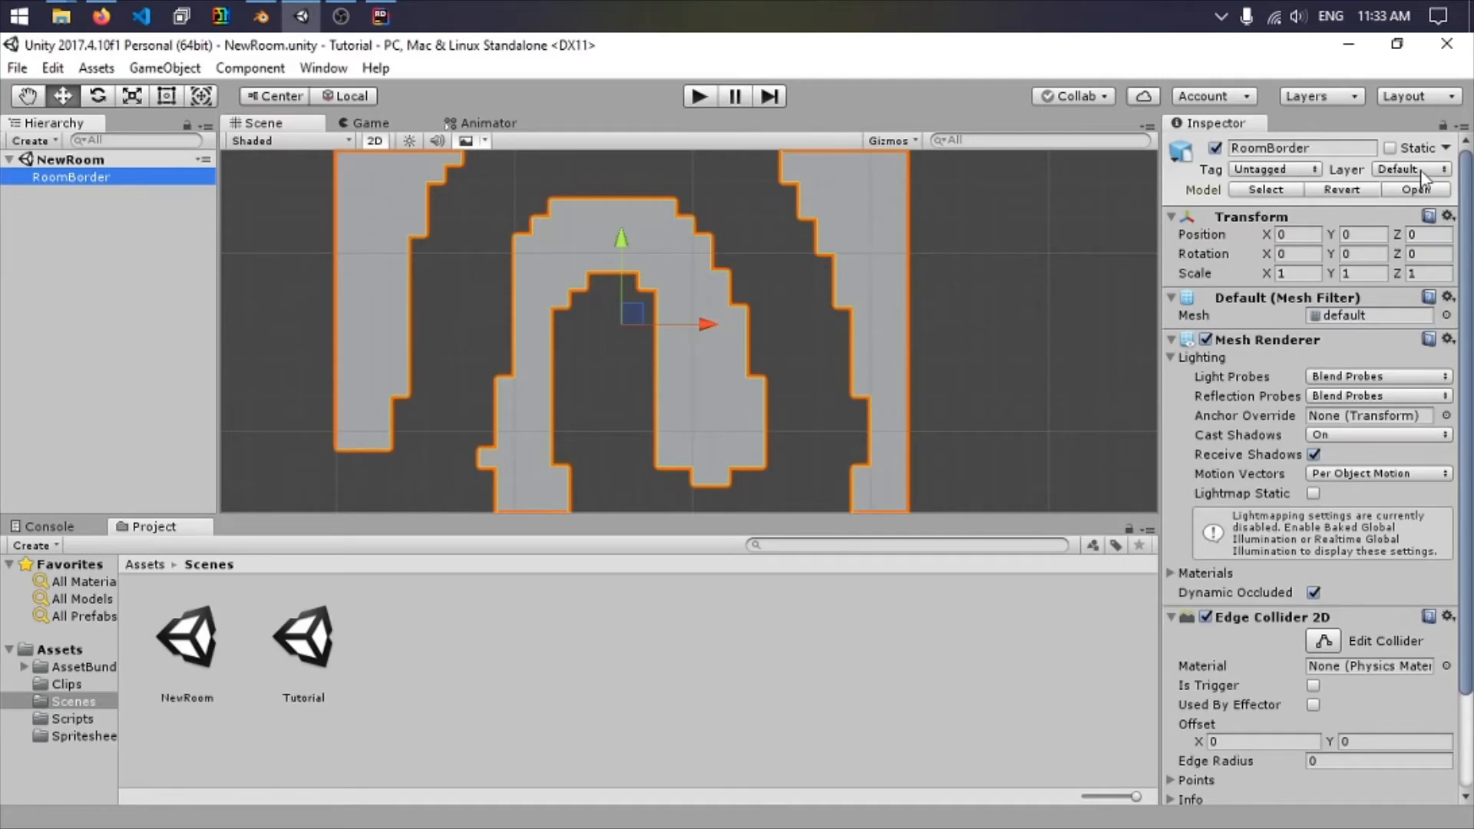
# Add a new layer named "Terrain" as User Layer 8.
pyautogui.click(1421, 170)
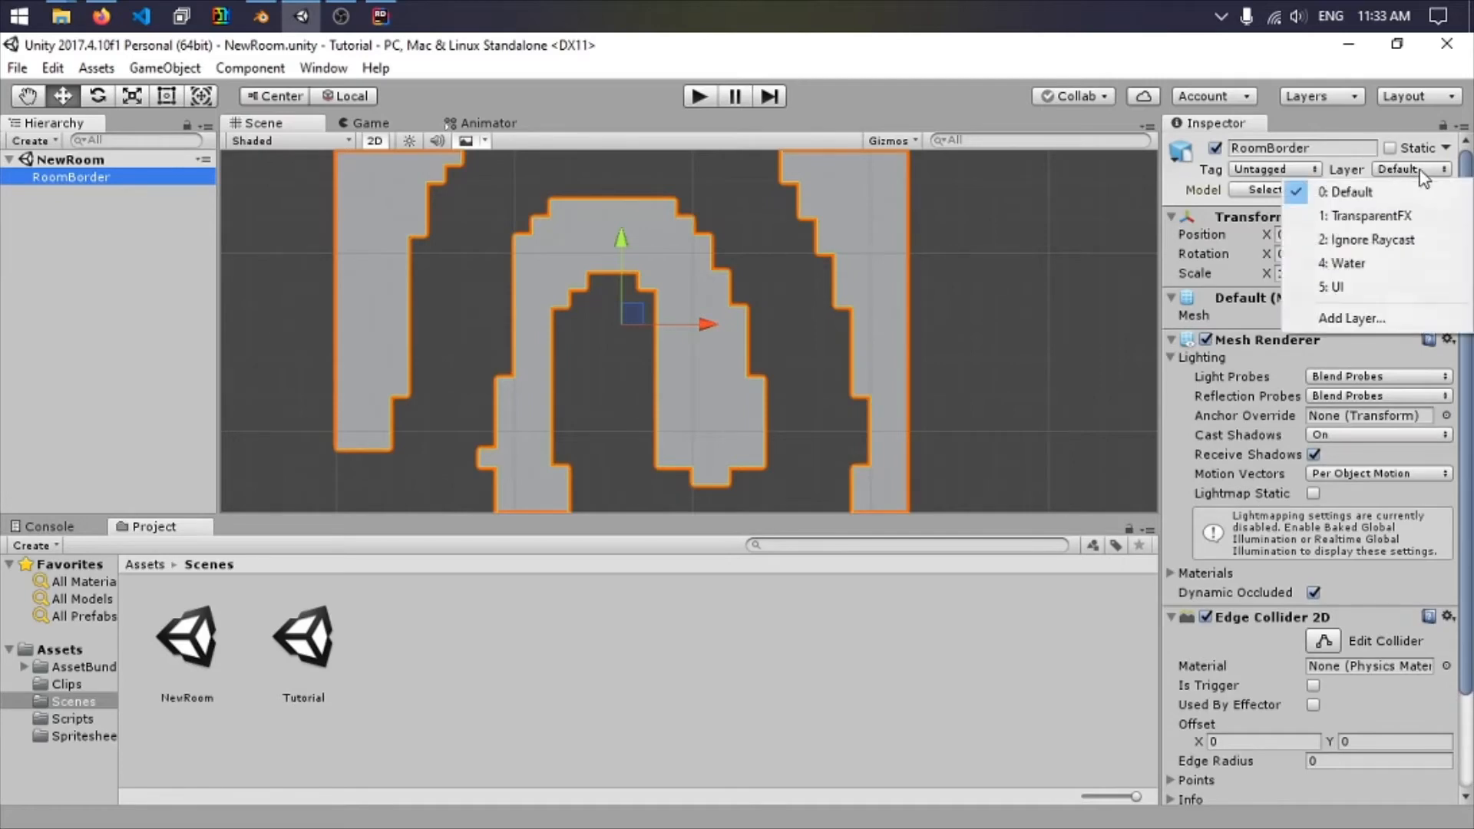
pyautogui.click(1348, 317)
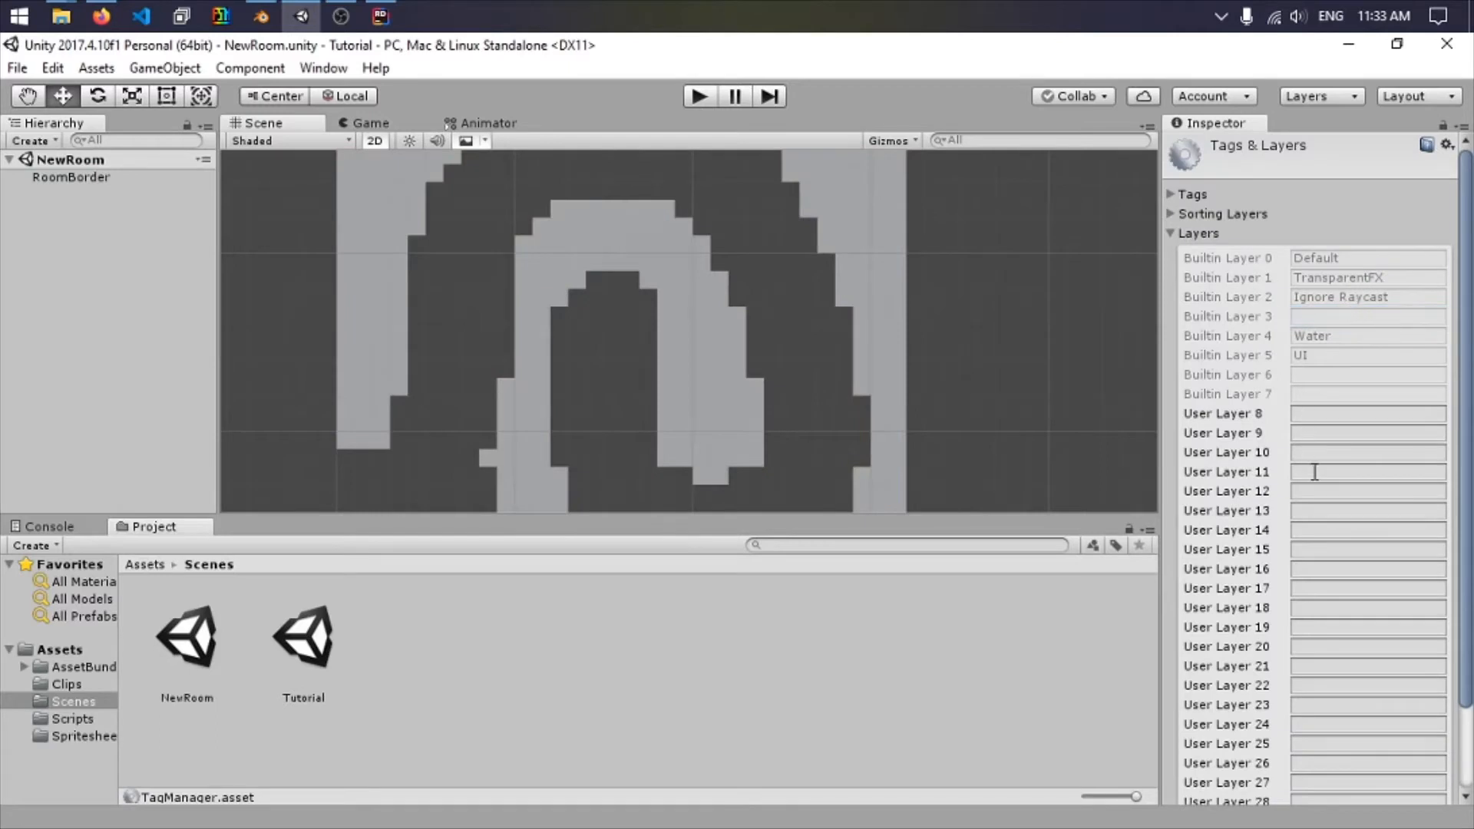
pyautogui.click(1308, 414)
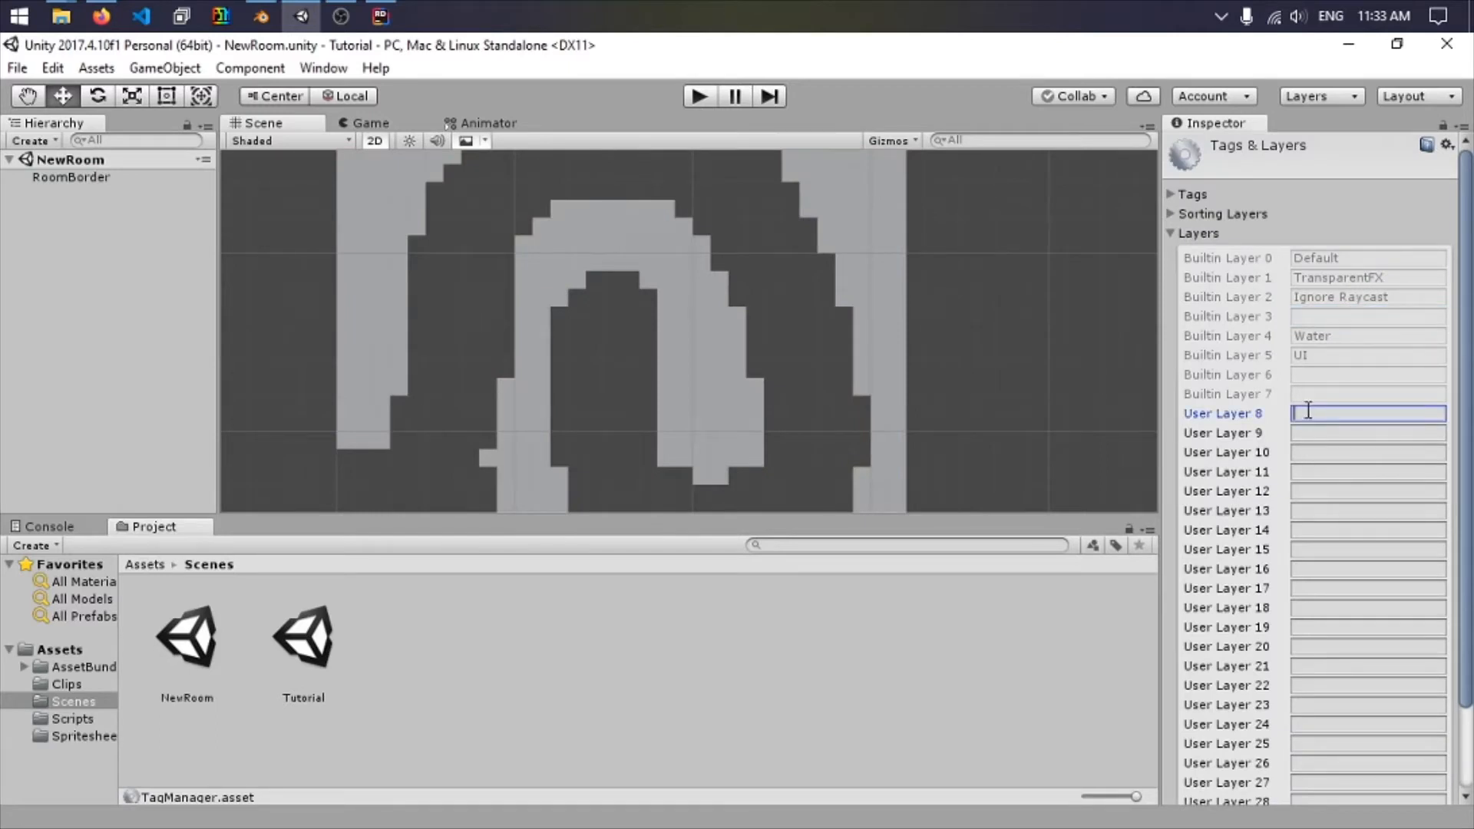
pyautogui.write('Terrain')
pyautogui.scroll(-3, 1351, 430)
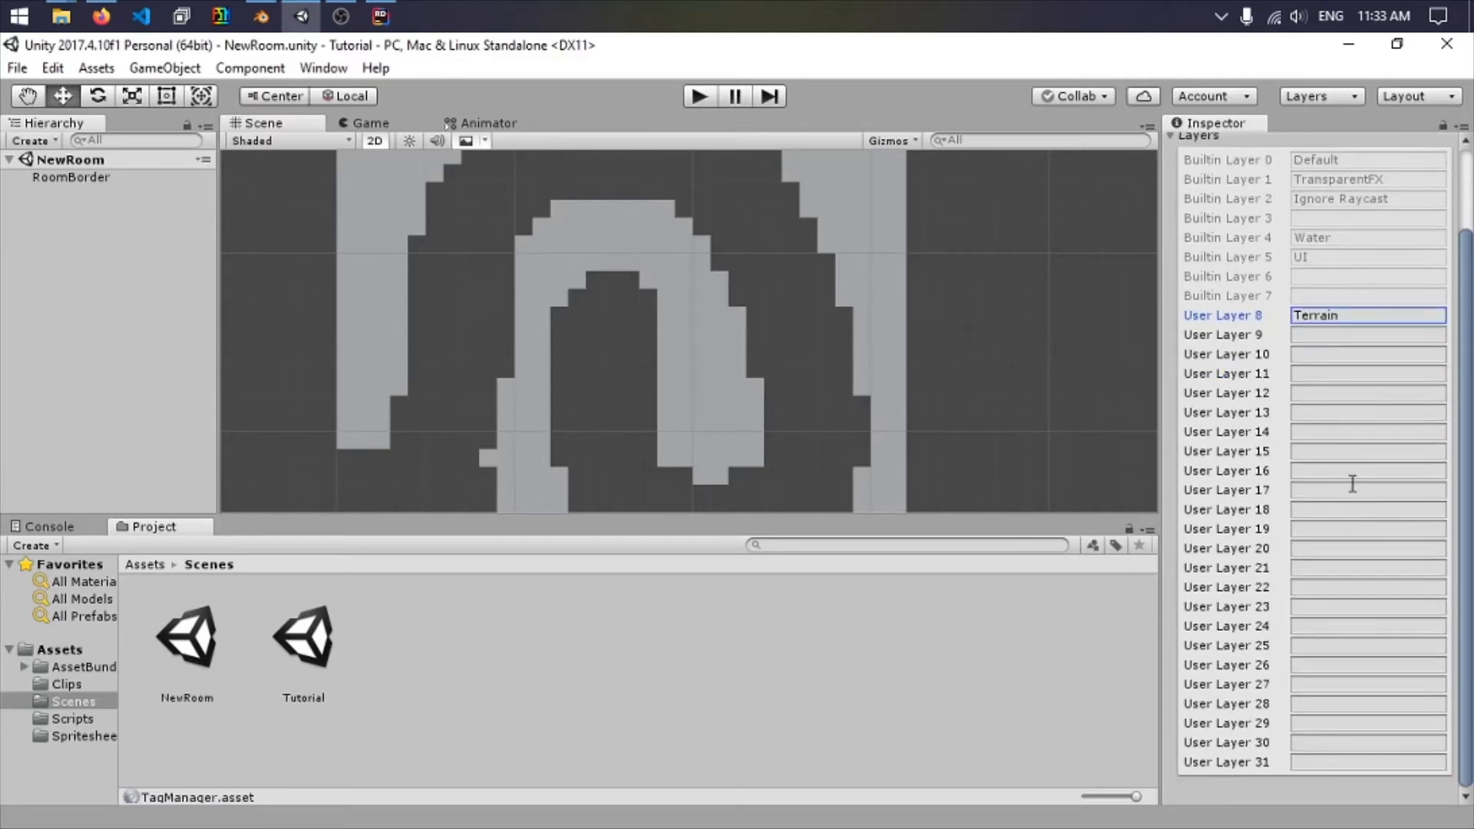
# Assign the RoomBorder object to the Terrain layer and save the NewRoom scene.
pyautogui.click(73, 178)
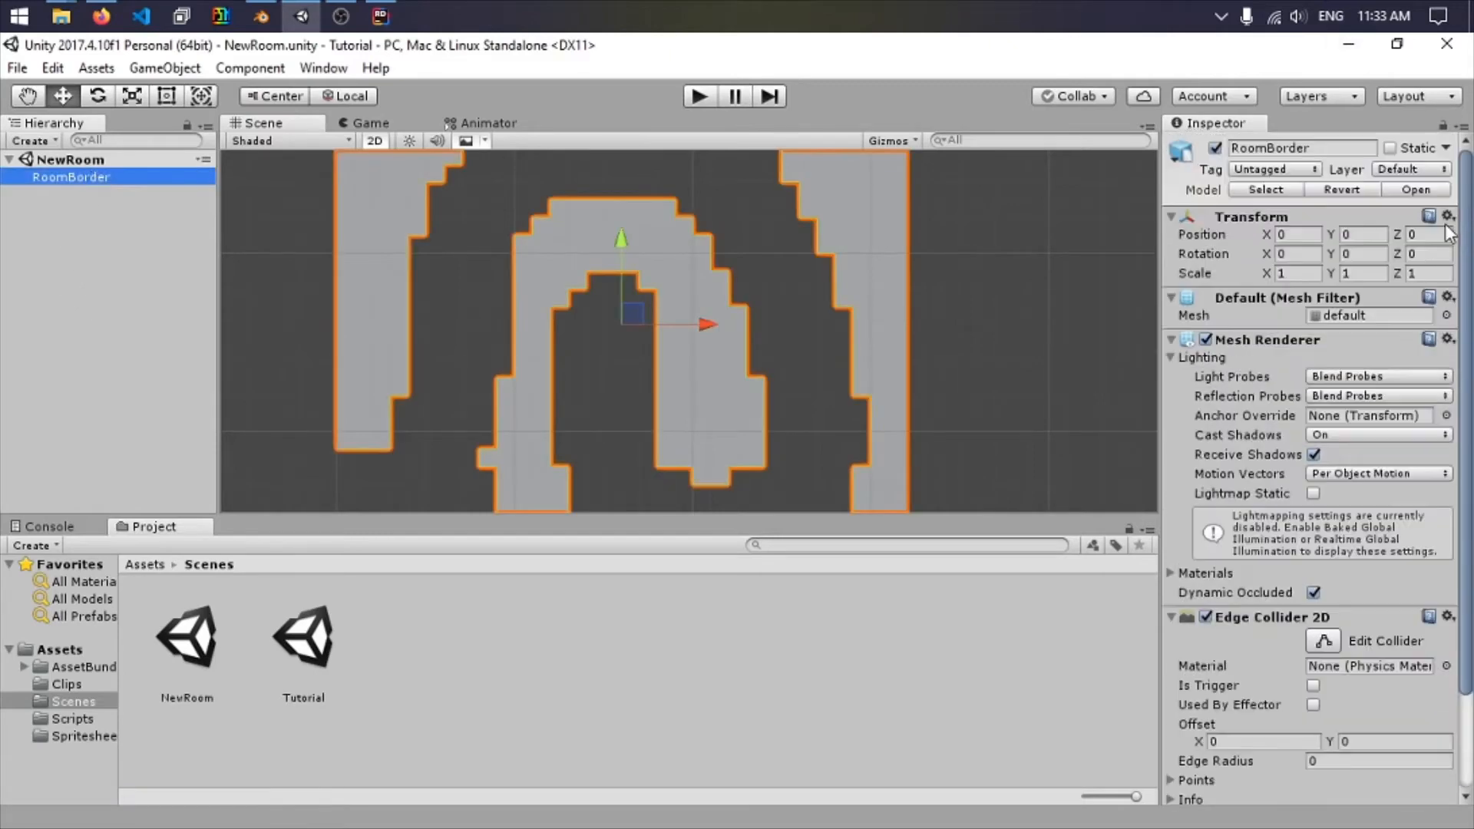
pyautogui.click(1424, 170)
pyautogui.click(1362, 310)
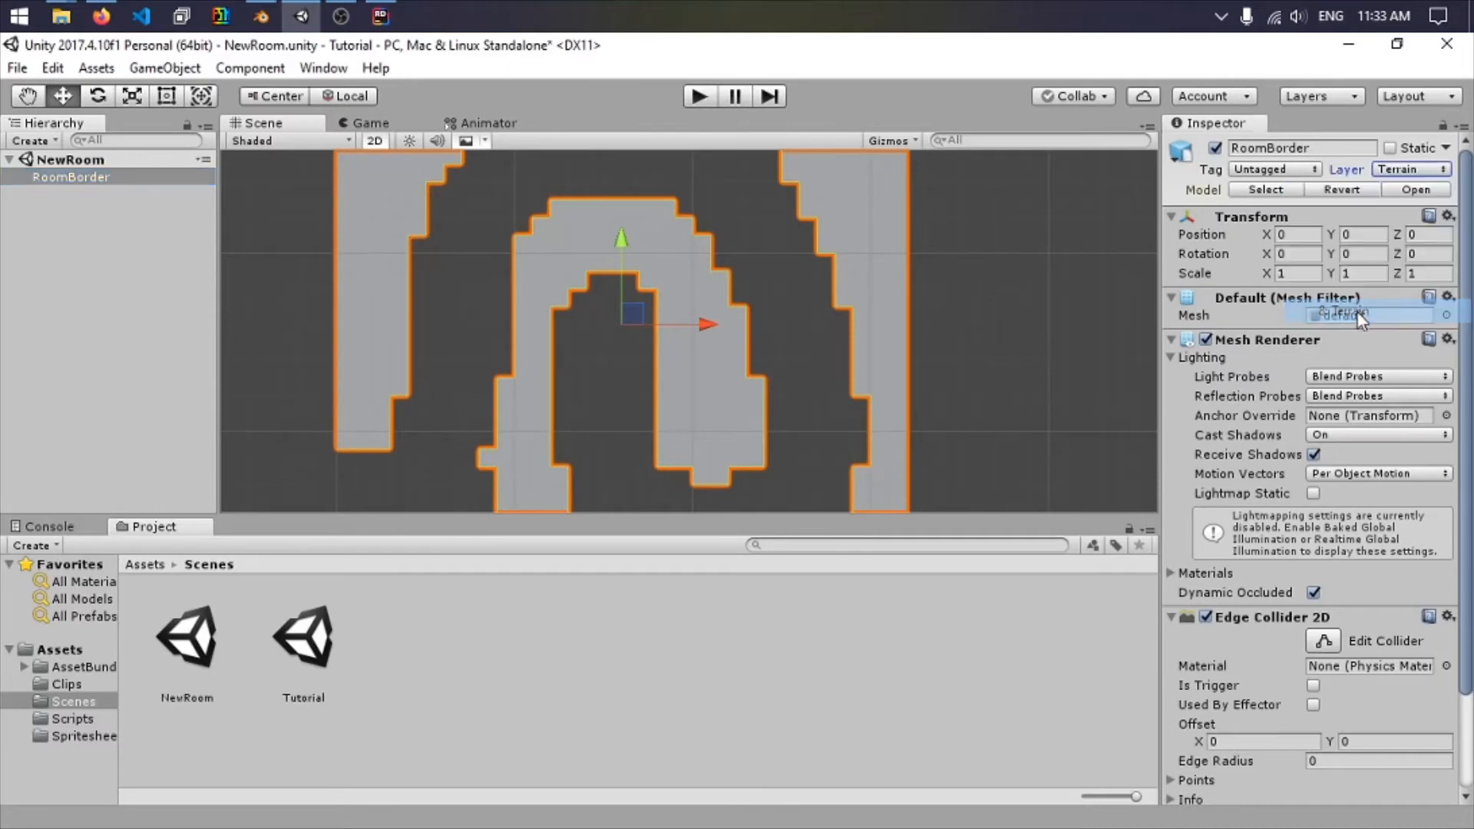
pyautogui.click(1010, 343)
pyautogui.hotkey('ctrl', 's')
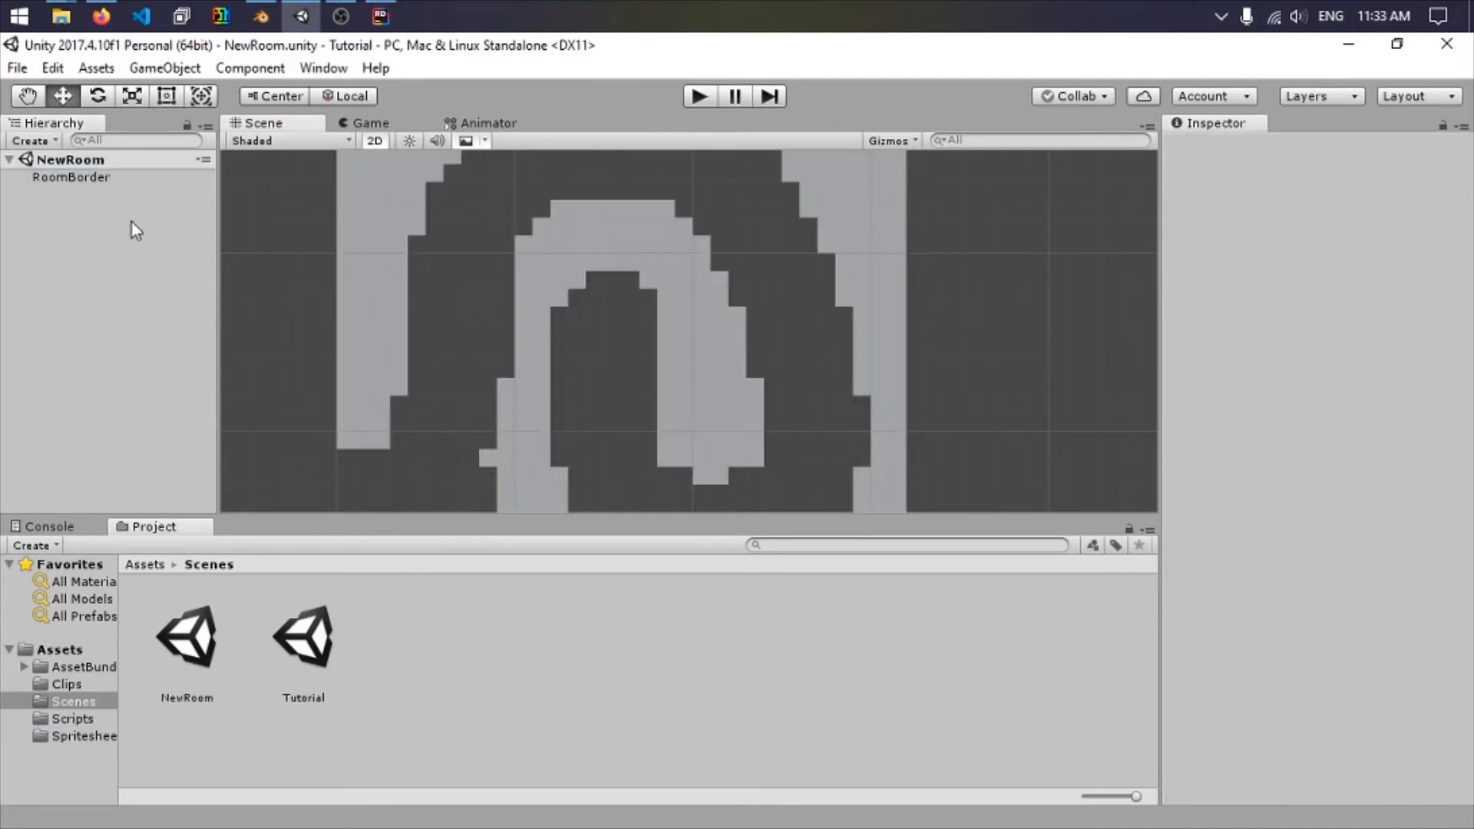
# Open the AssetBundle Browser, check which assets the newbund bundle contains and close the window.
pyautogui.click(311, 69)
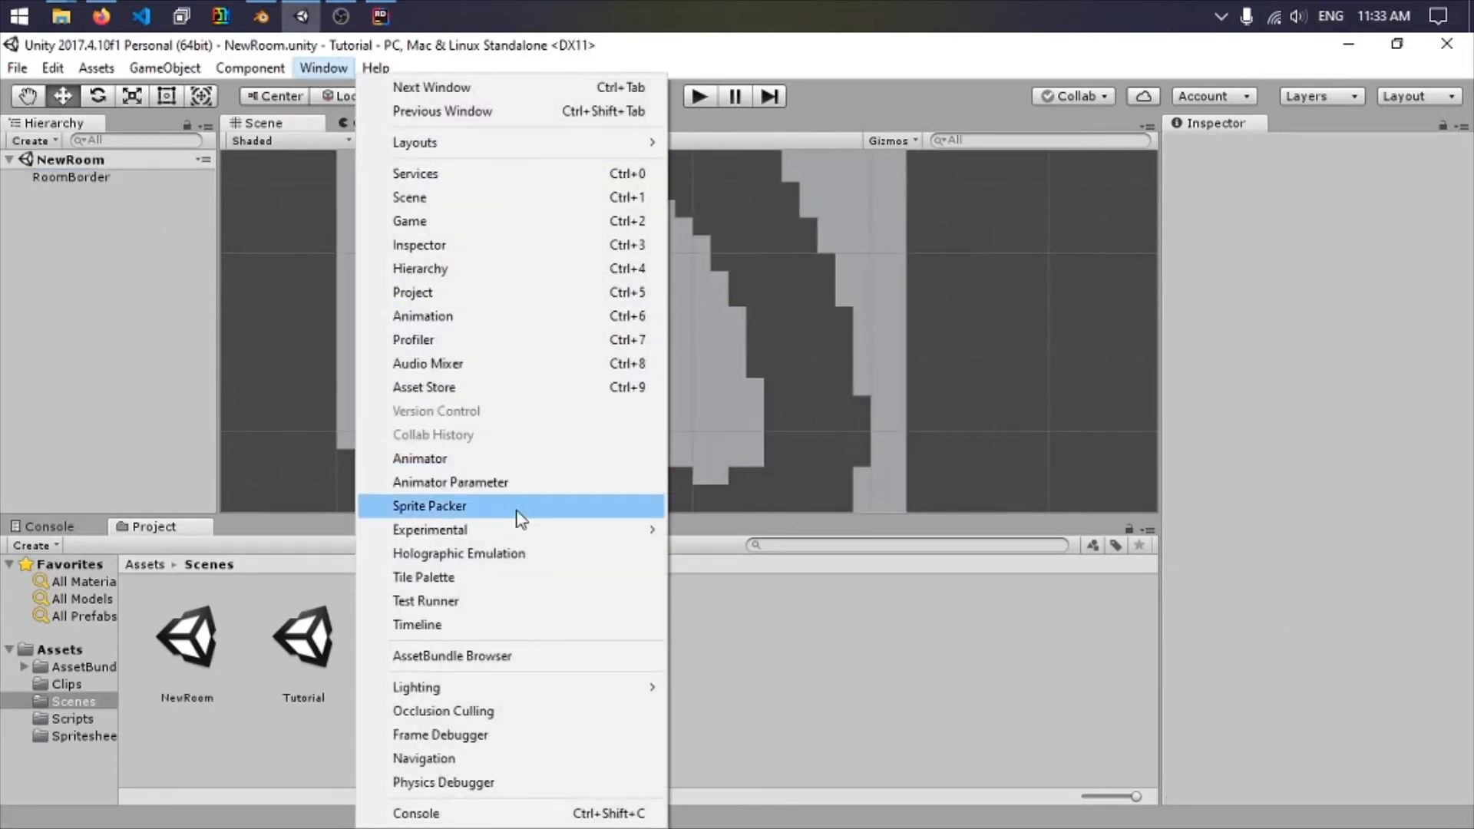
pyautogui.click(464, 655)
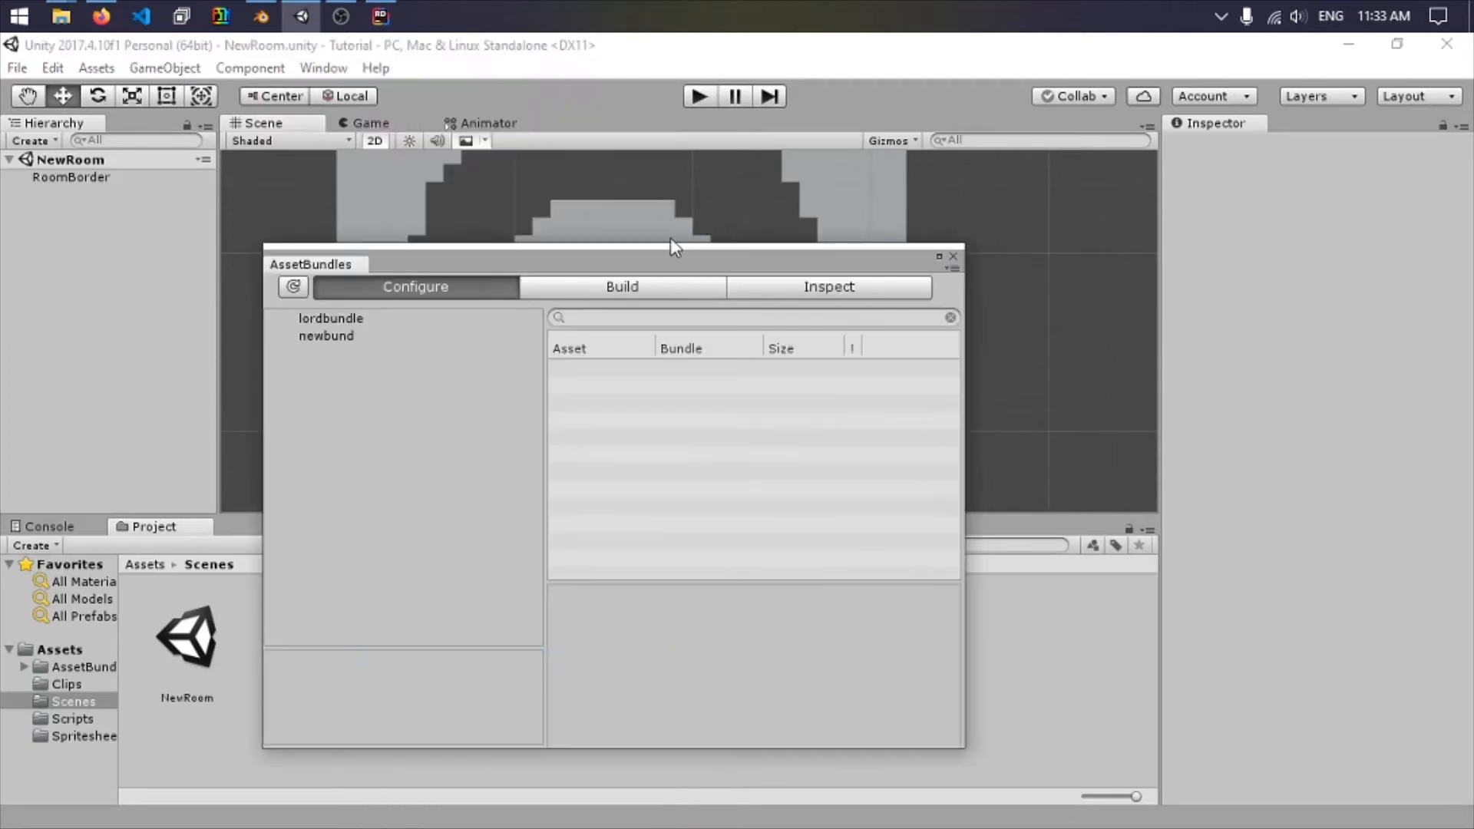
pyautogui.moveTo(674, 239); pyautogui.dragTo(1166, 231)
pyautogui.click(817, 309)
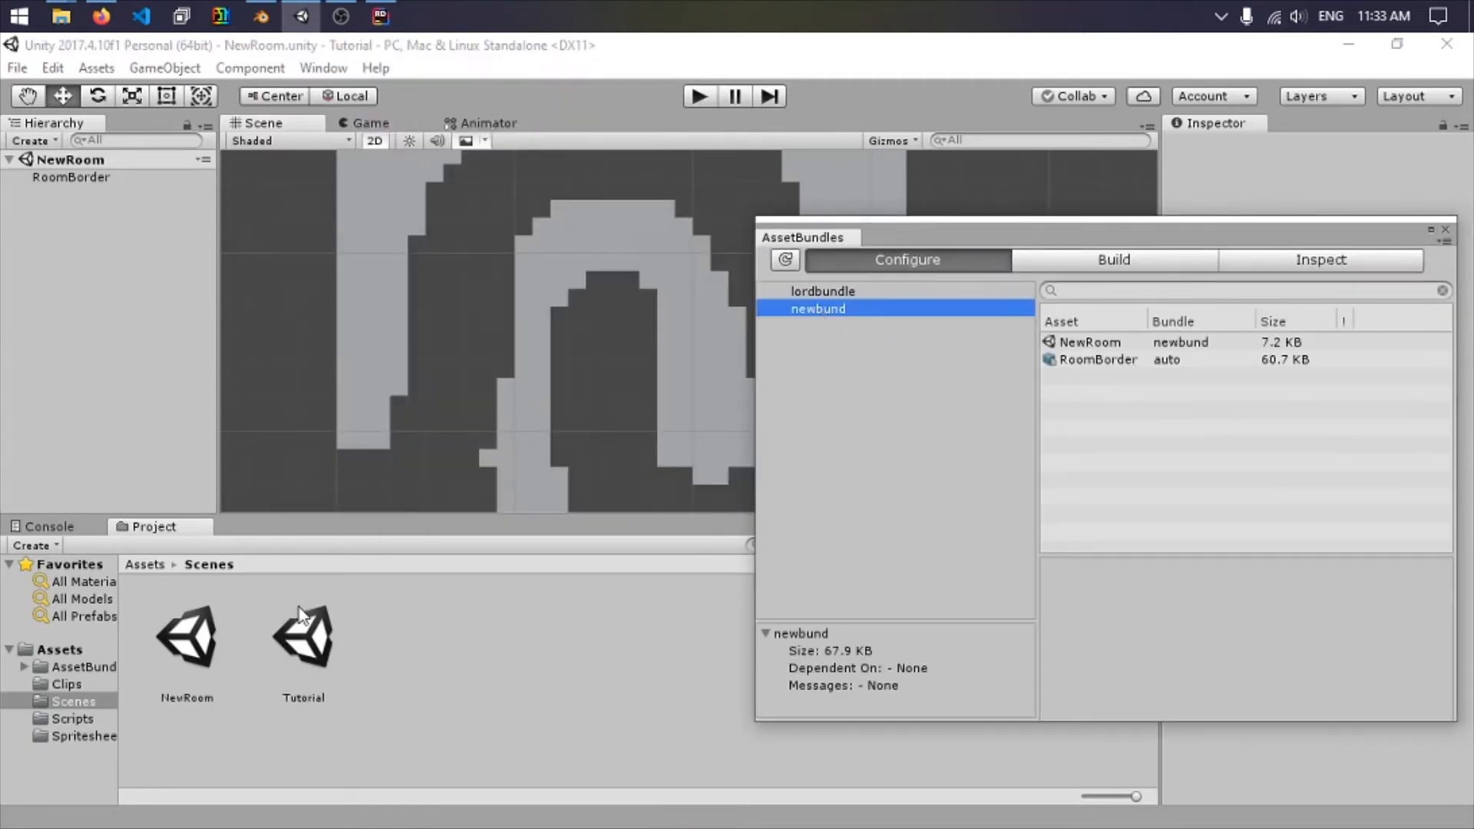
pyautogui.click(1094, 388)
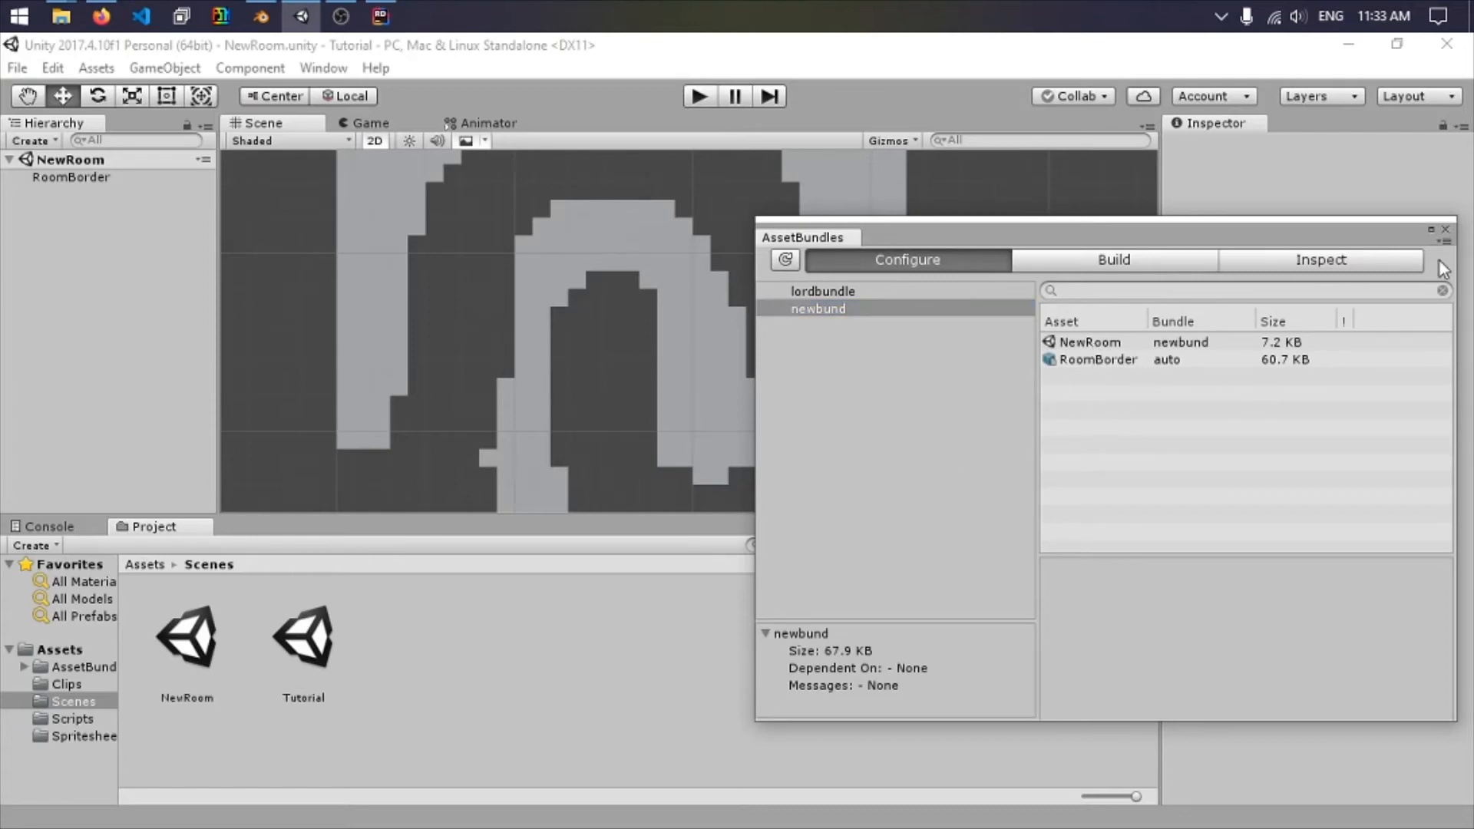
pyautogui.click(1445, 230)
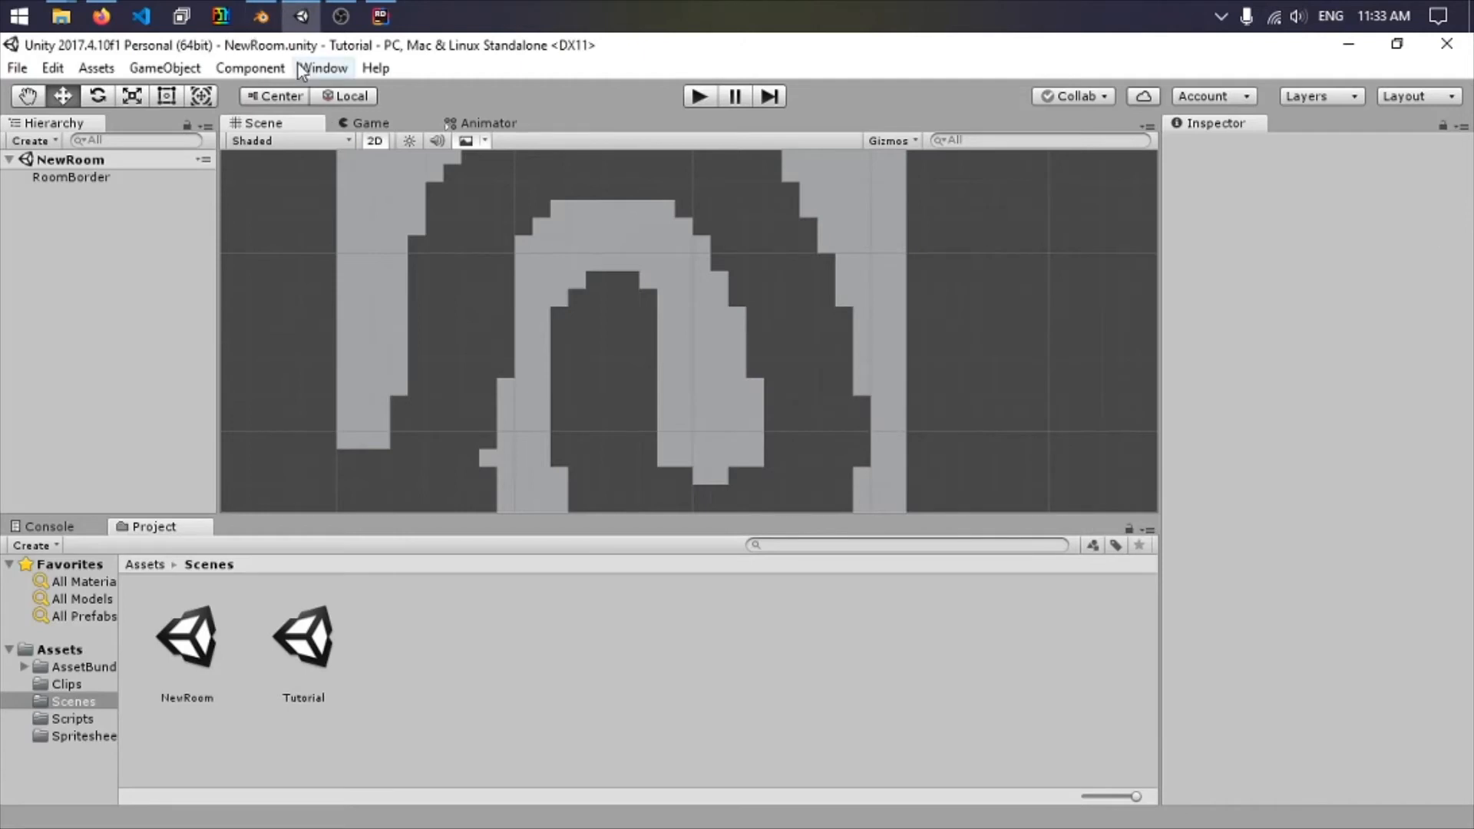
# Reopen the AssetBundle Browser and build the bundles for Standalone Windows into the Desktop\Tutorial\Resources output folder.
pyautogui.click(323, 68)
pyautogui.click(452, 656)
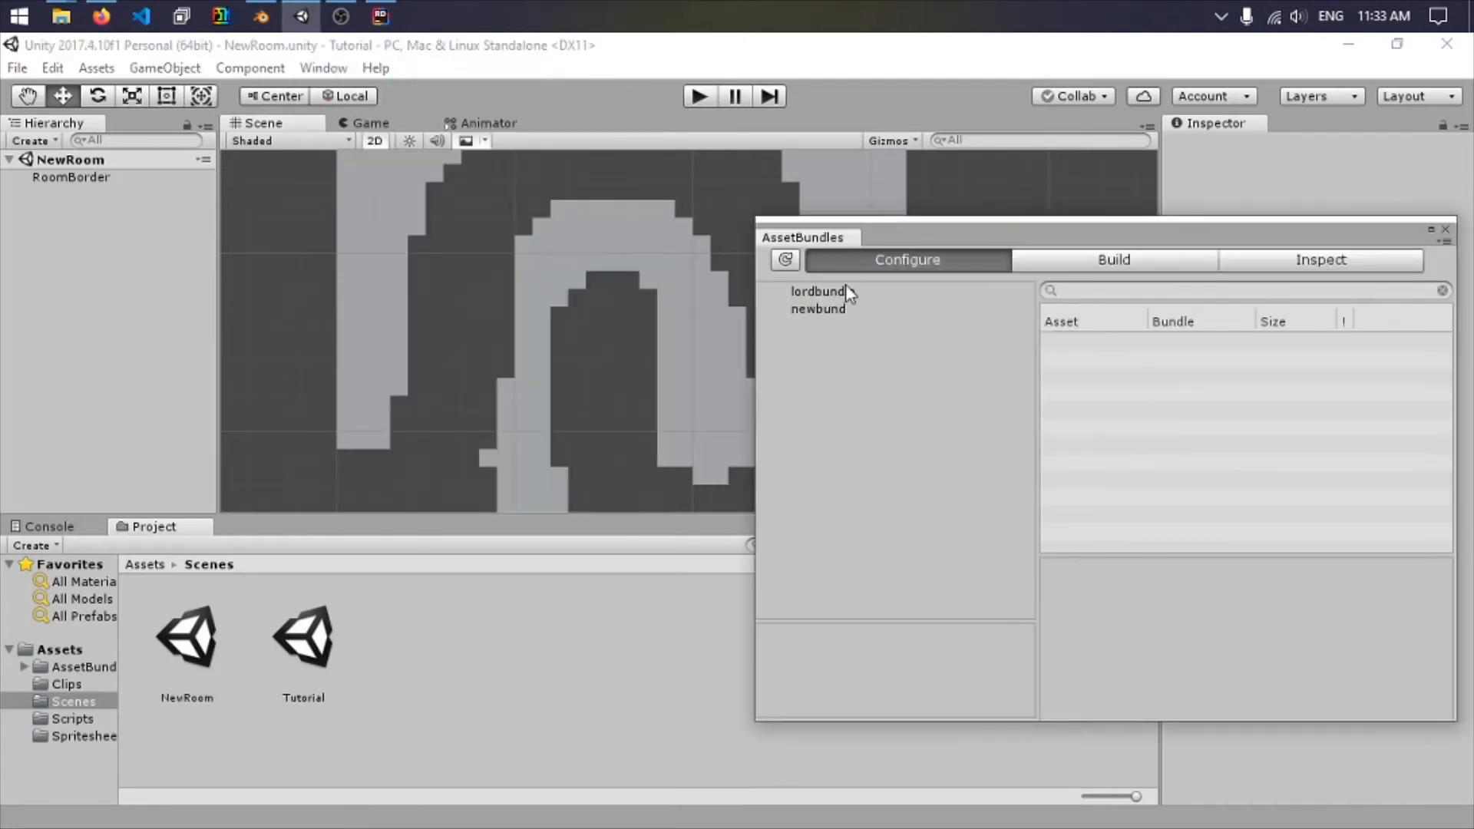
pyautogui.click(823, 308)
pyautogui.click(1139, 264)
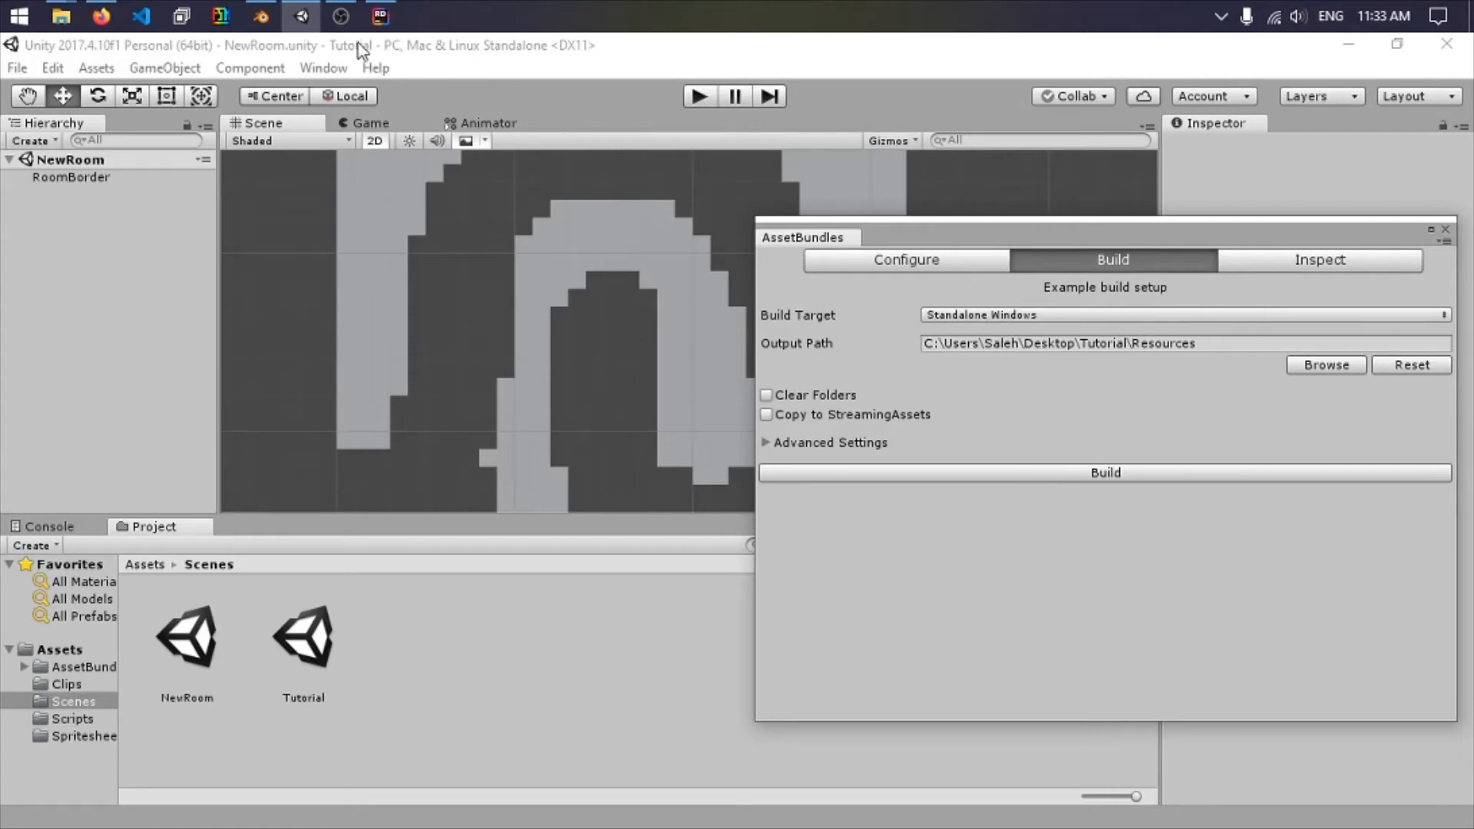
# Check the project's Bundle folder in File Explorer and return to Unity to check the bundle build's output path.
pyautogui.moveTo(61, 15)
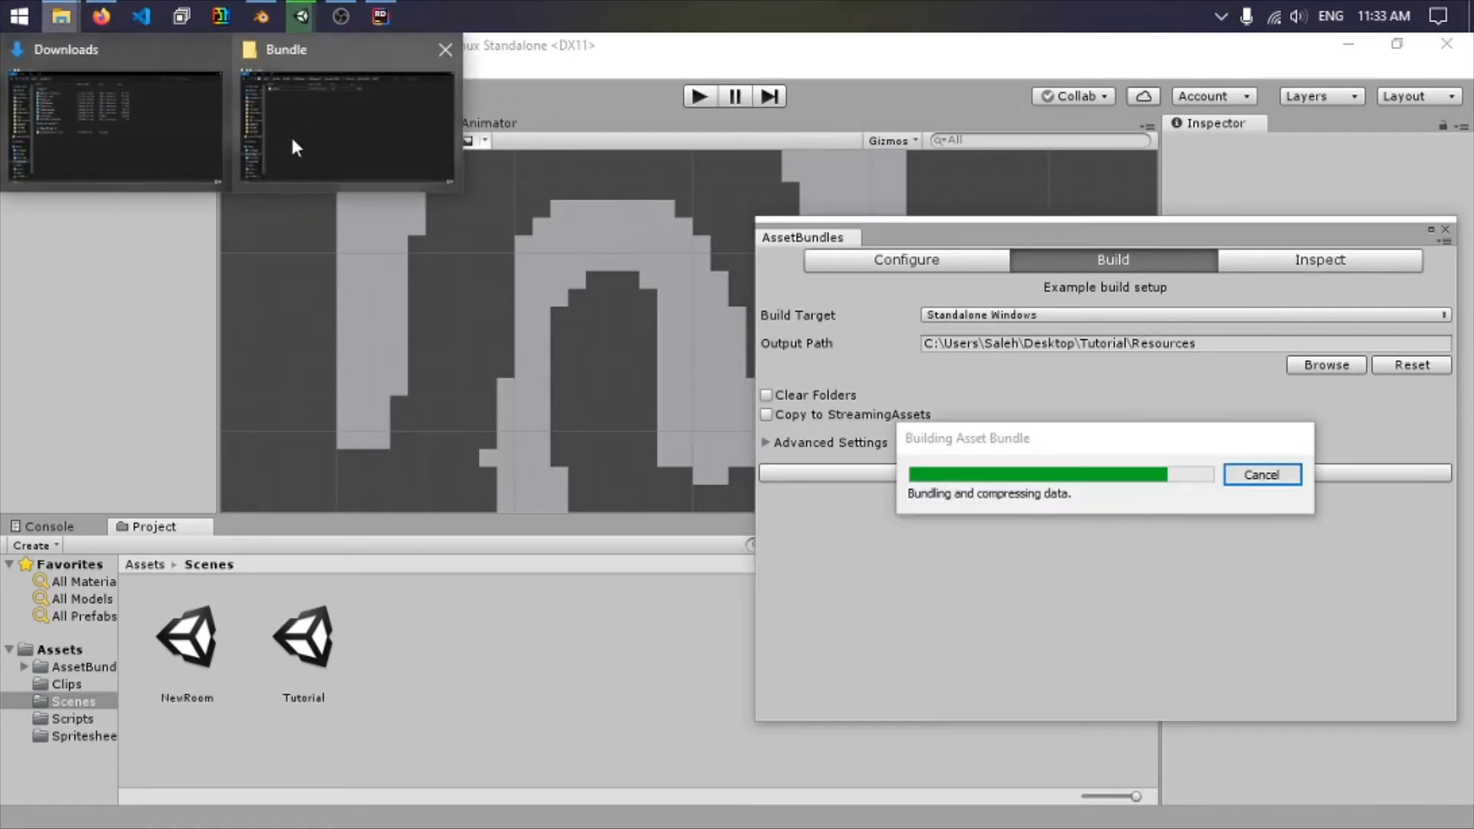
pyautogui.click(294, 136)
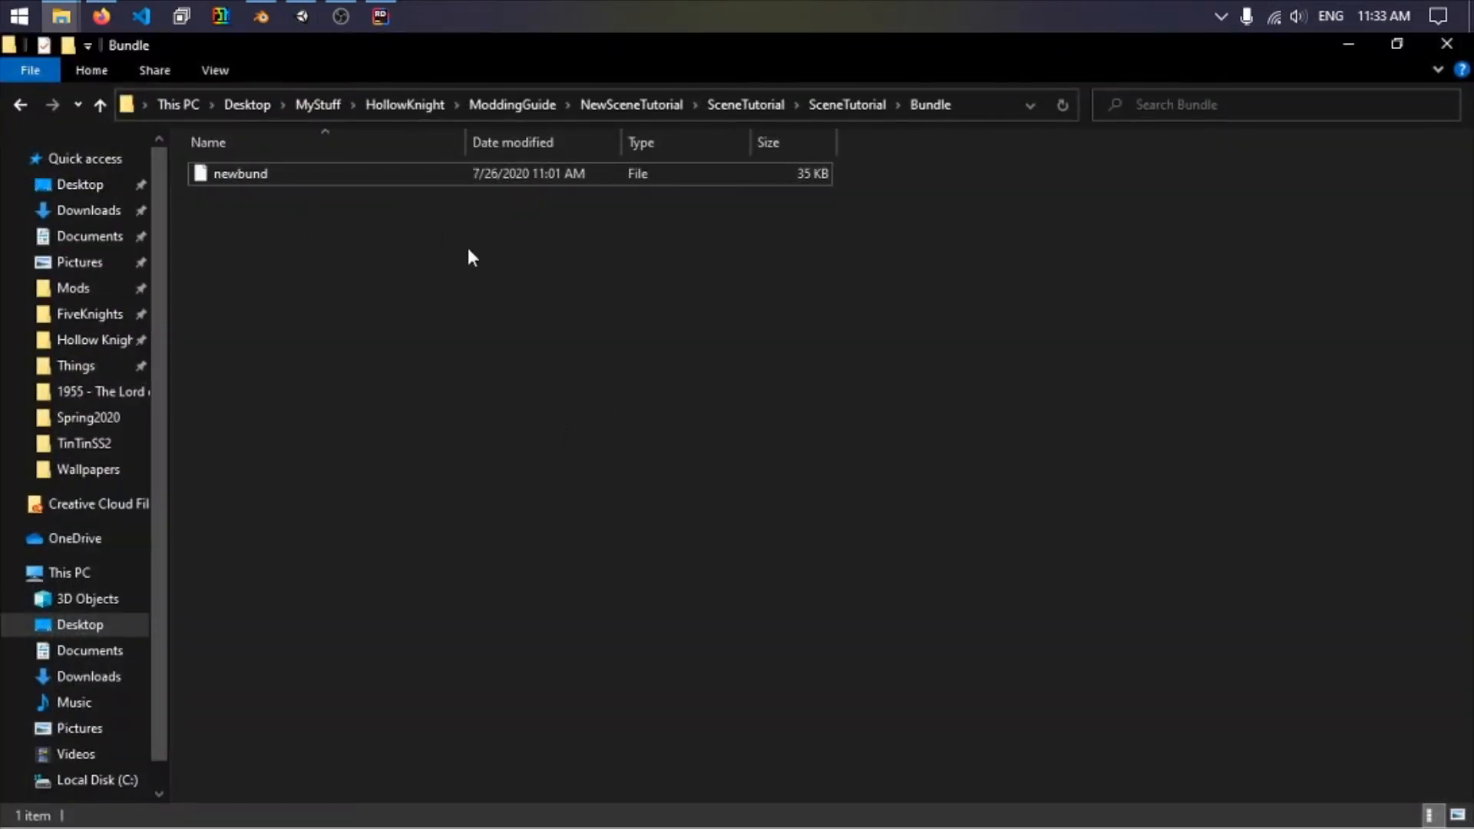
pyautogui.click(302, 16)
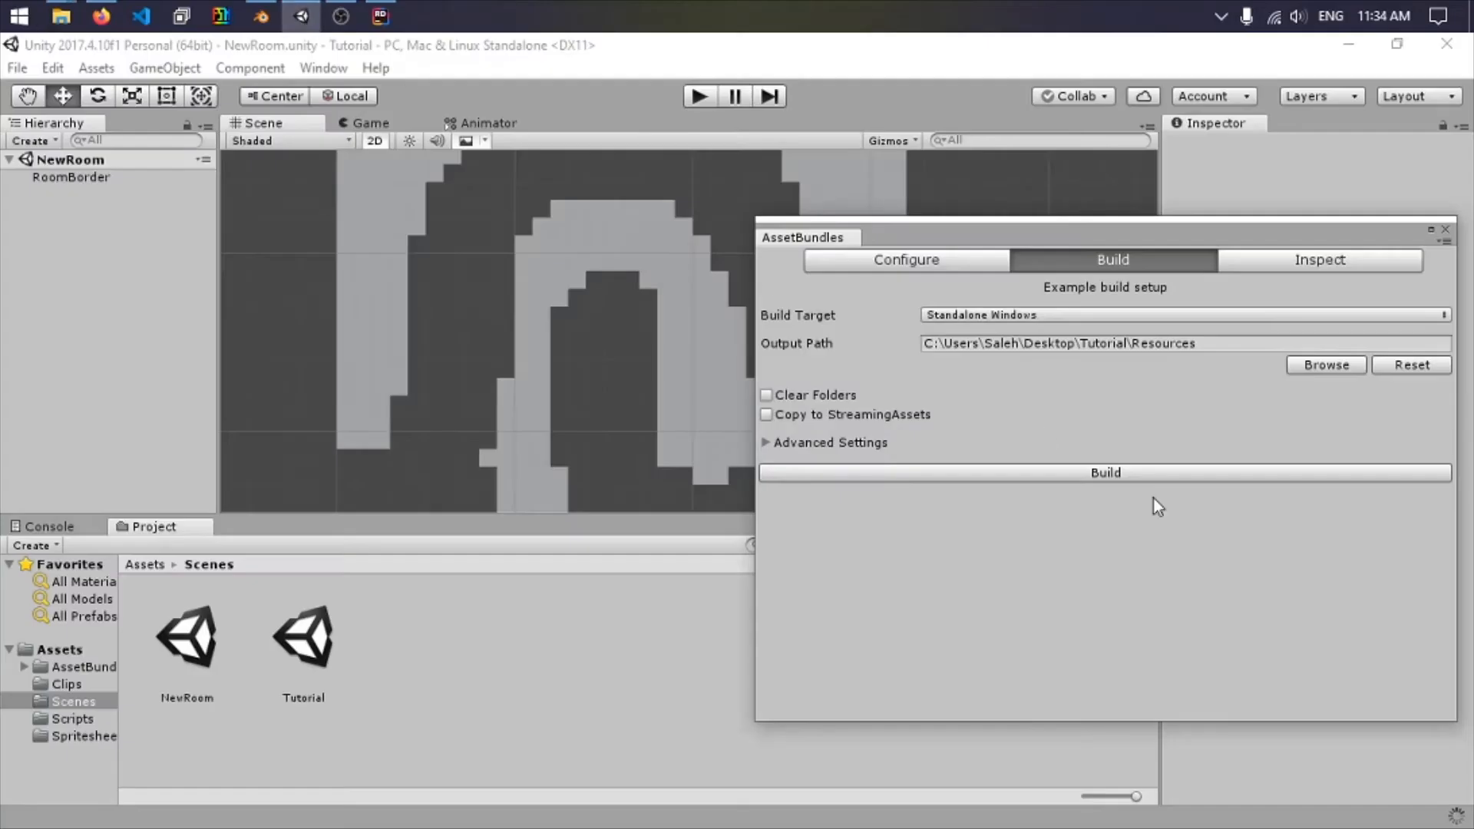
pyautogui.doubleClick(999, 342)
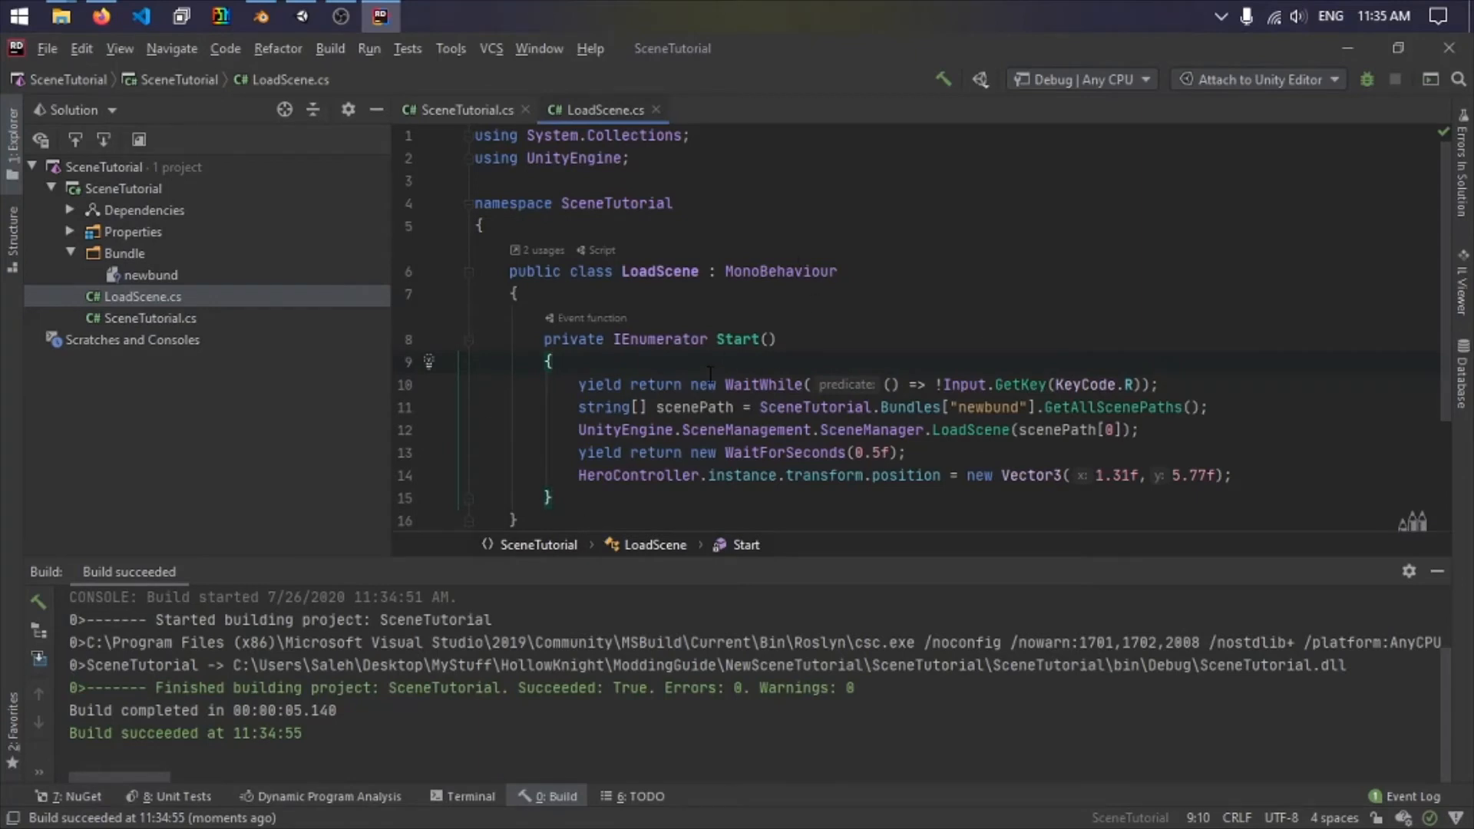
# Rebuild the SceneTutorial project in Rider and open its bin\Debug folder in File Explorer.
pyautogui.hotkey('ctrl', 'shift', 'b')
pyautogui.moveTo(60, 16)
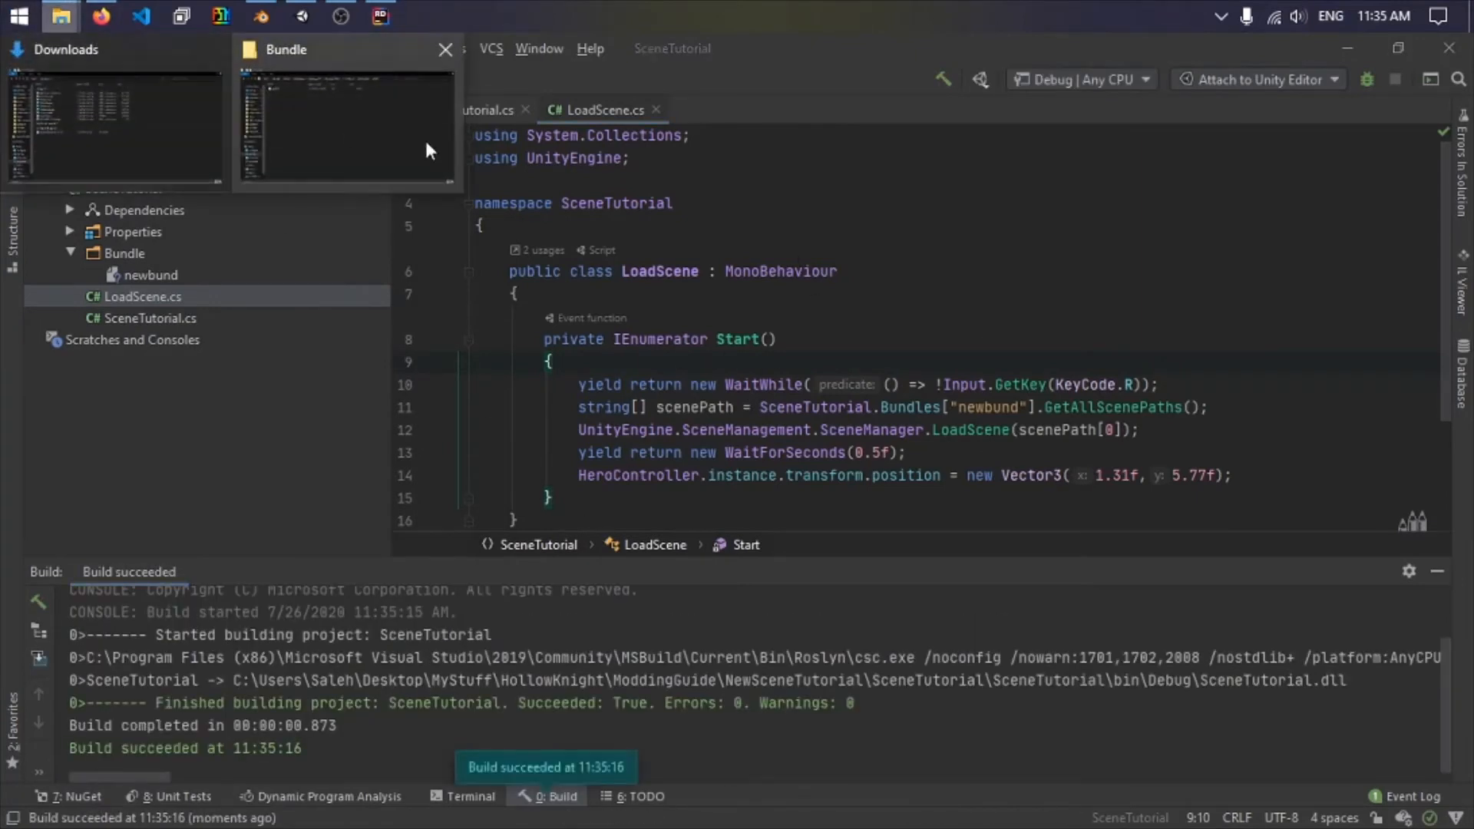
pyautogui.click(338, 136)
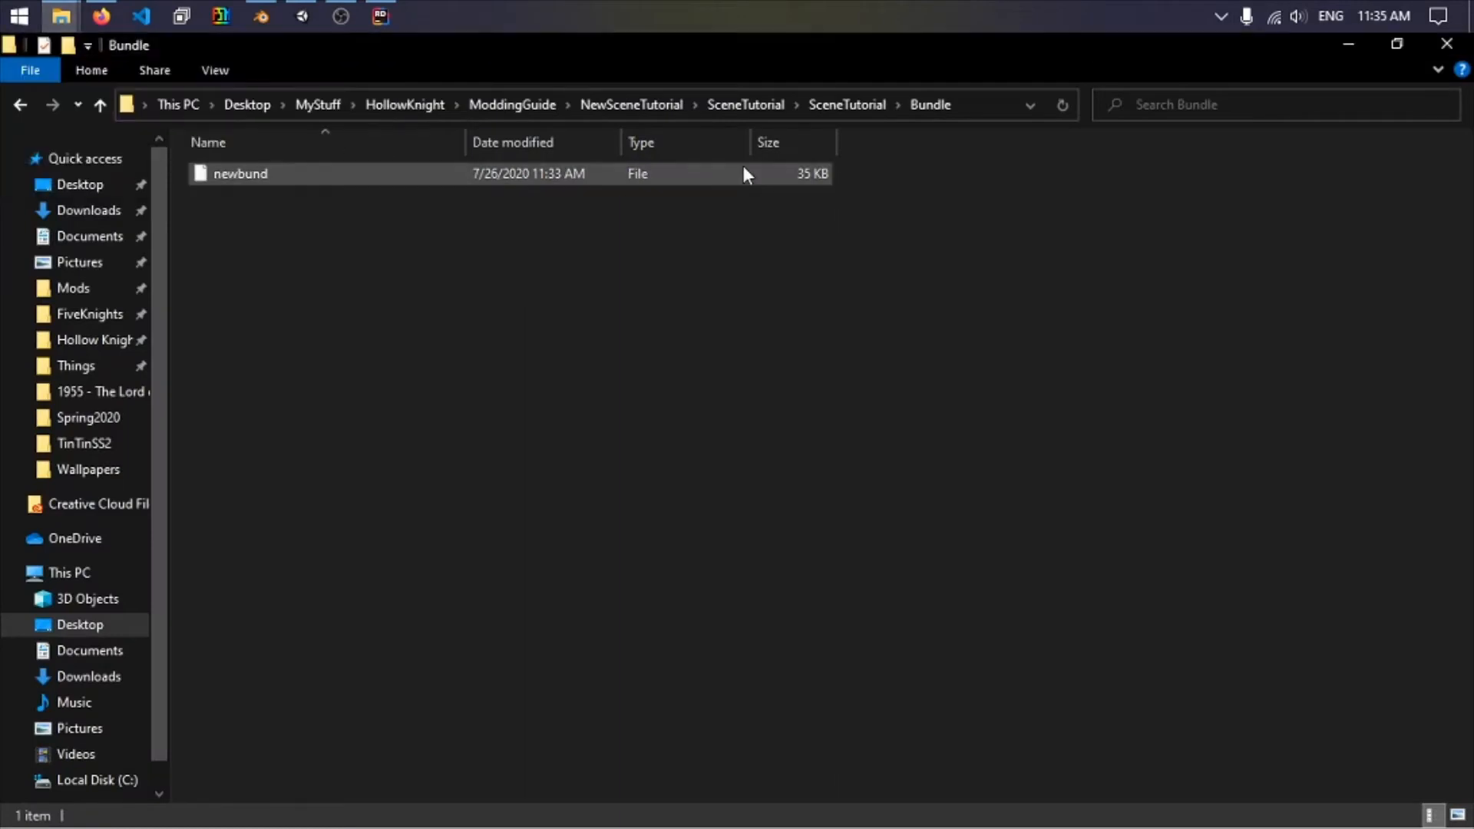
pyautogui.click(835, 110)
pyautogui.doubleClick(238, 174)
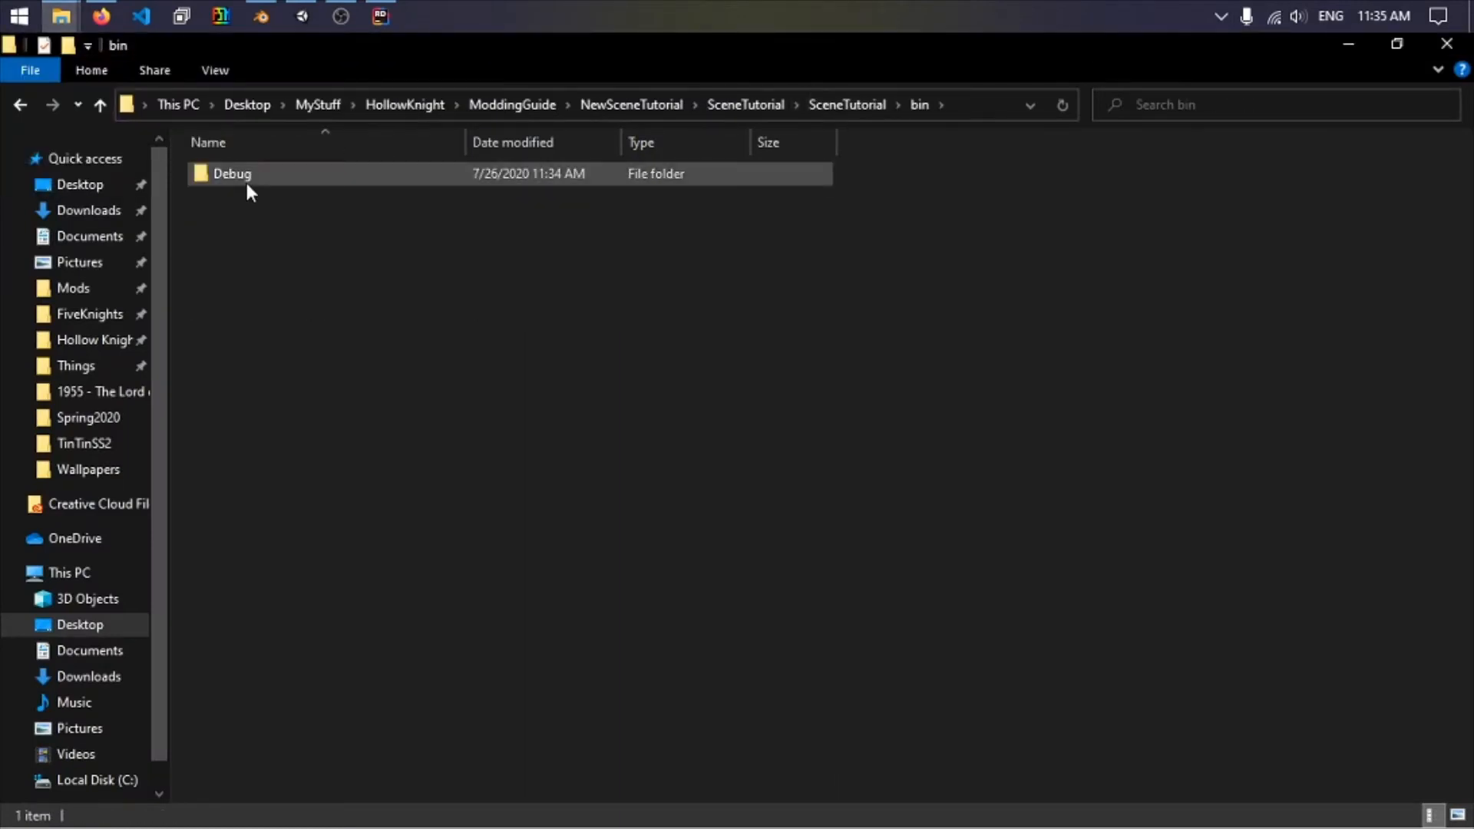
pyautogui.doubleClick(246, 182)
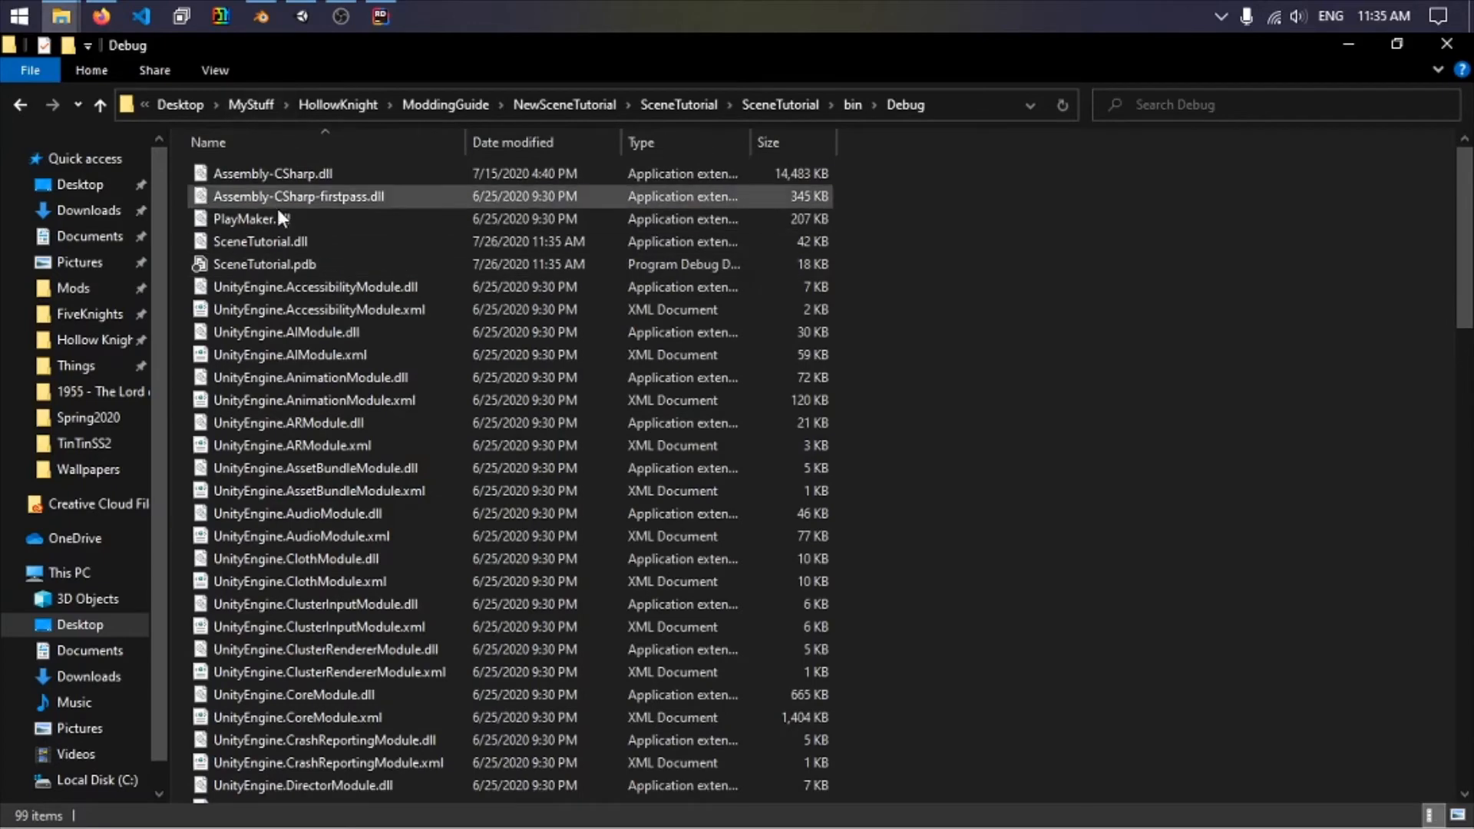
# Copy SceneTutorial.dll from the Debug folder into Hollow Knight's Mods folder.
pyautogui.click(253, 242)
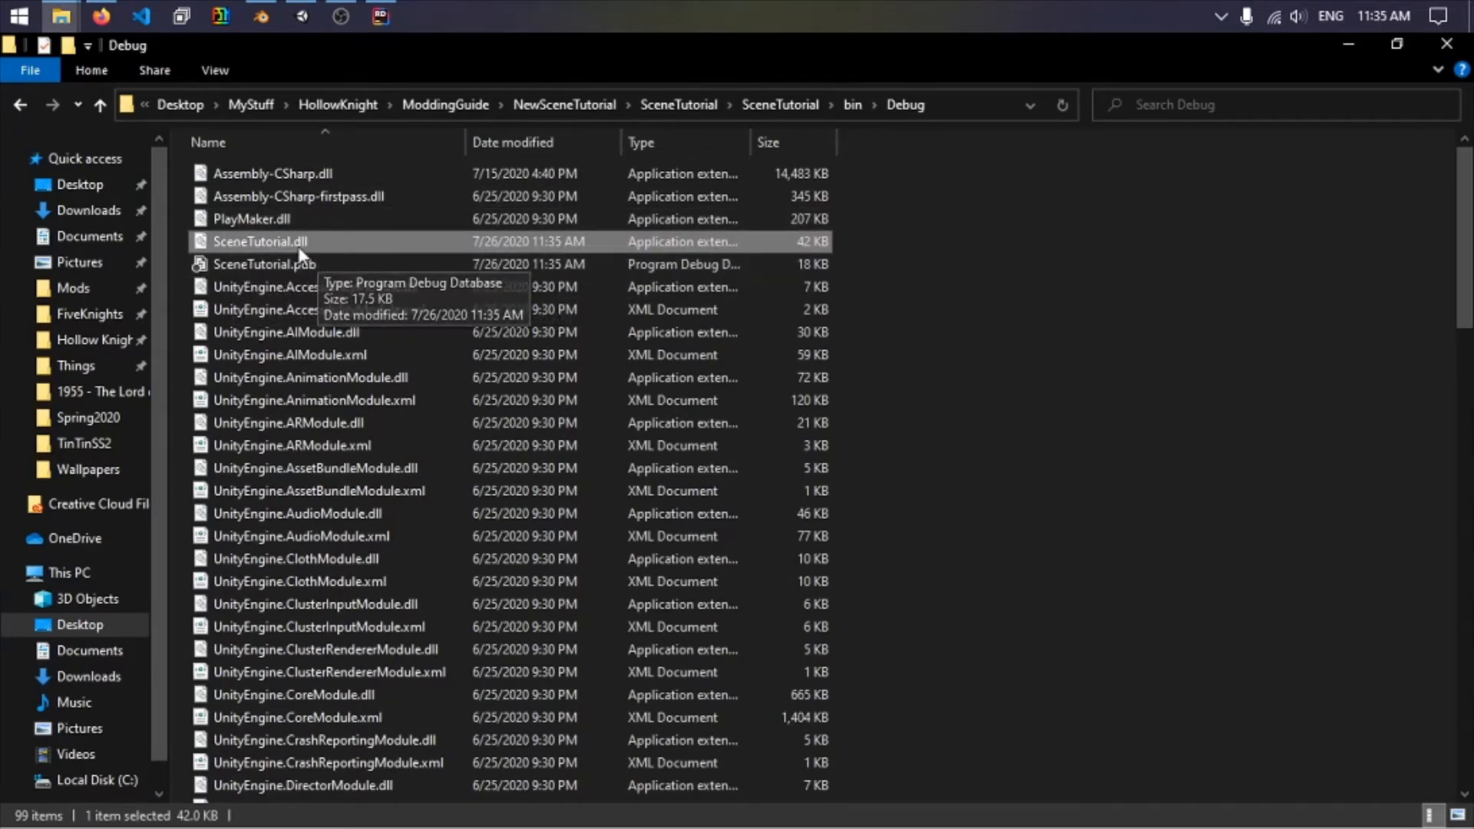
pyautogui.click(73, 288)
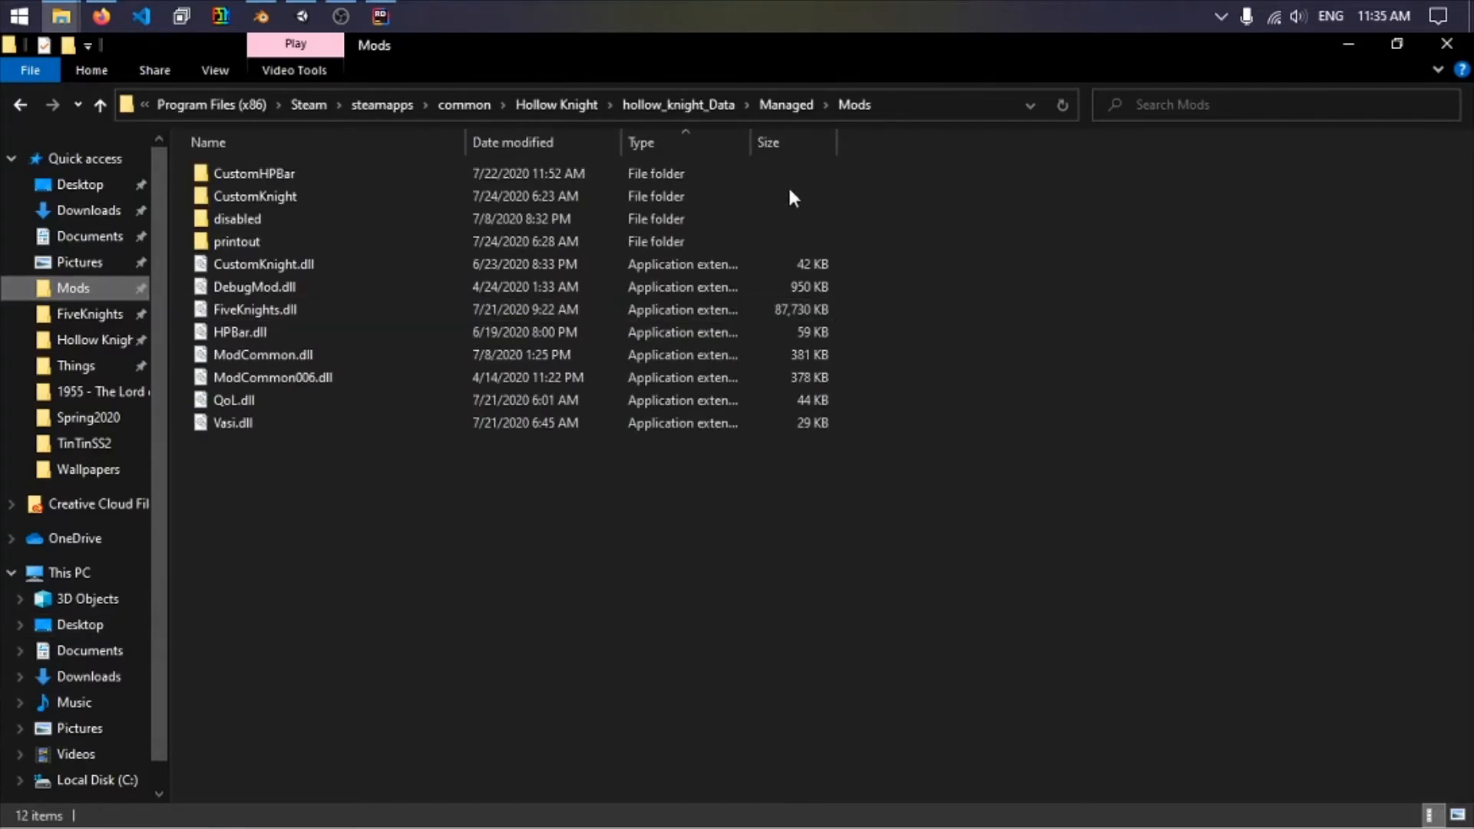
pyautogui.hotkey('ctrl', 'v')
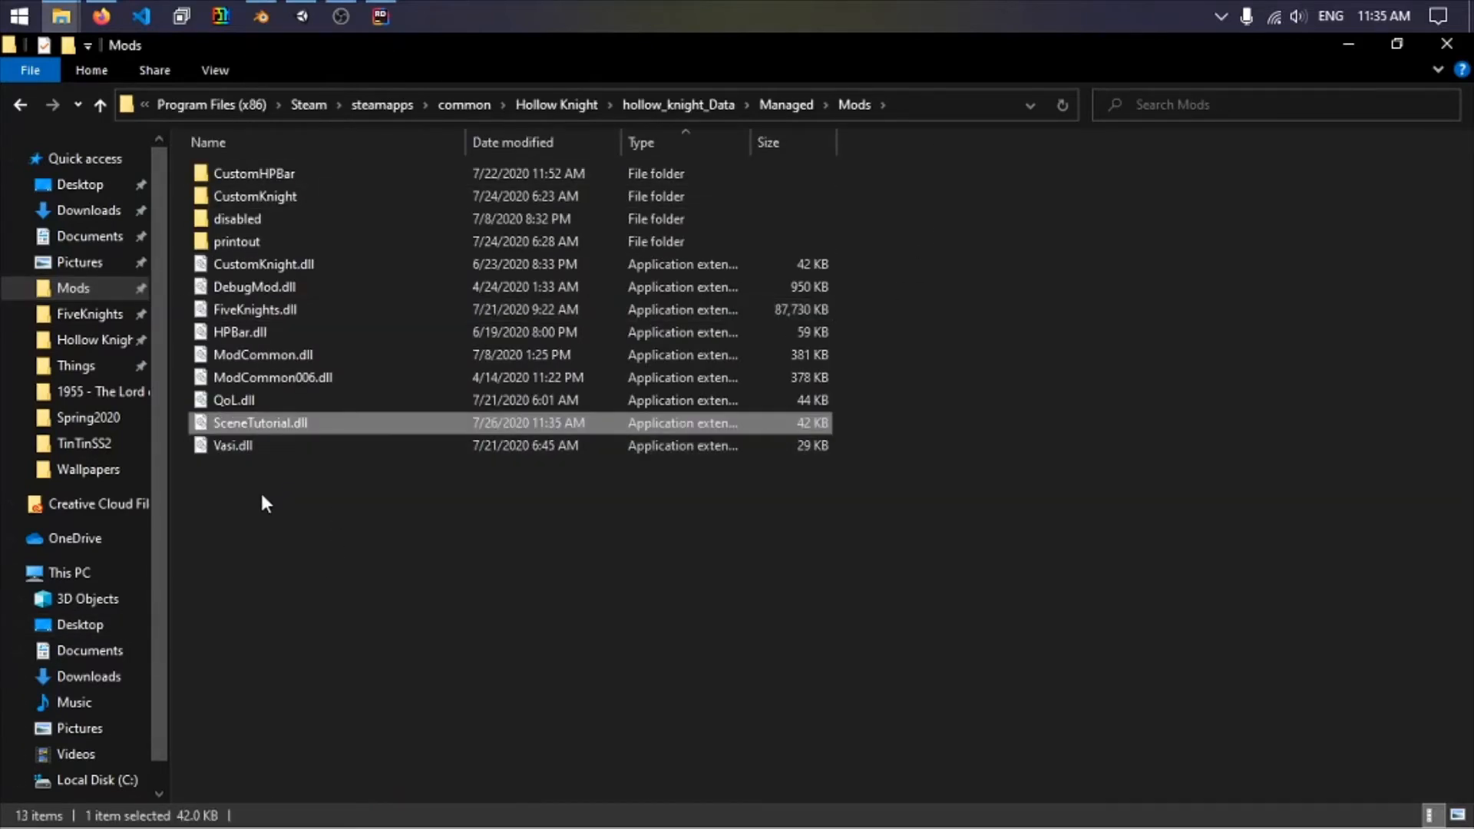
# Remove FiveKnights.dll from the Mods folder and minimize the File Explorer window.
pyautogui.click(259, 311)
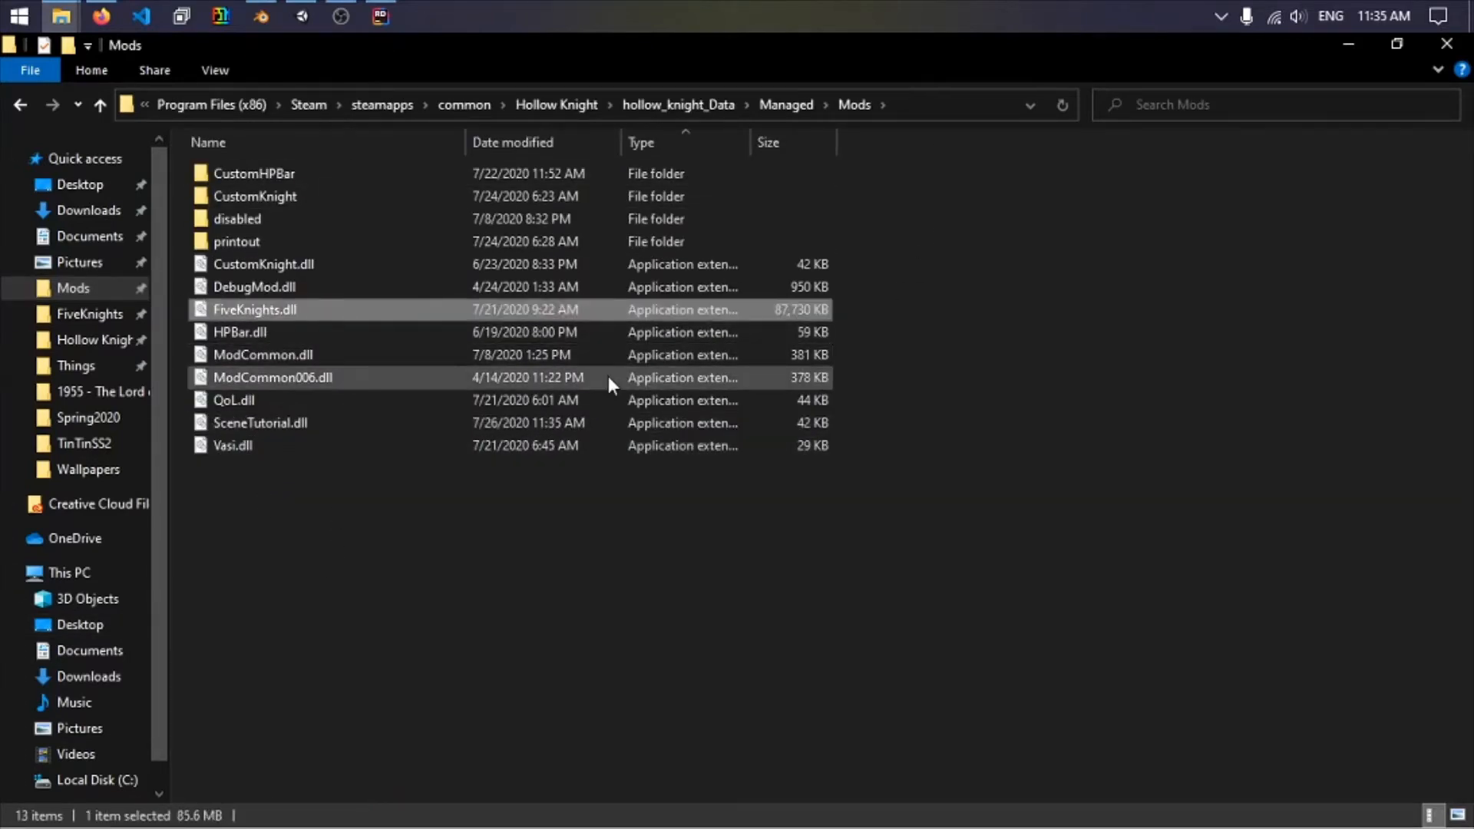
pyautogui.press('Delete')
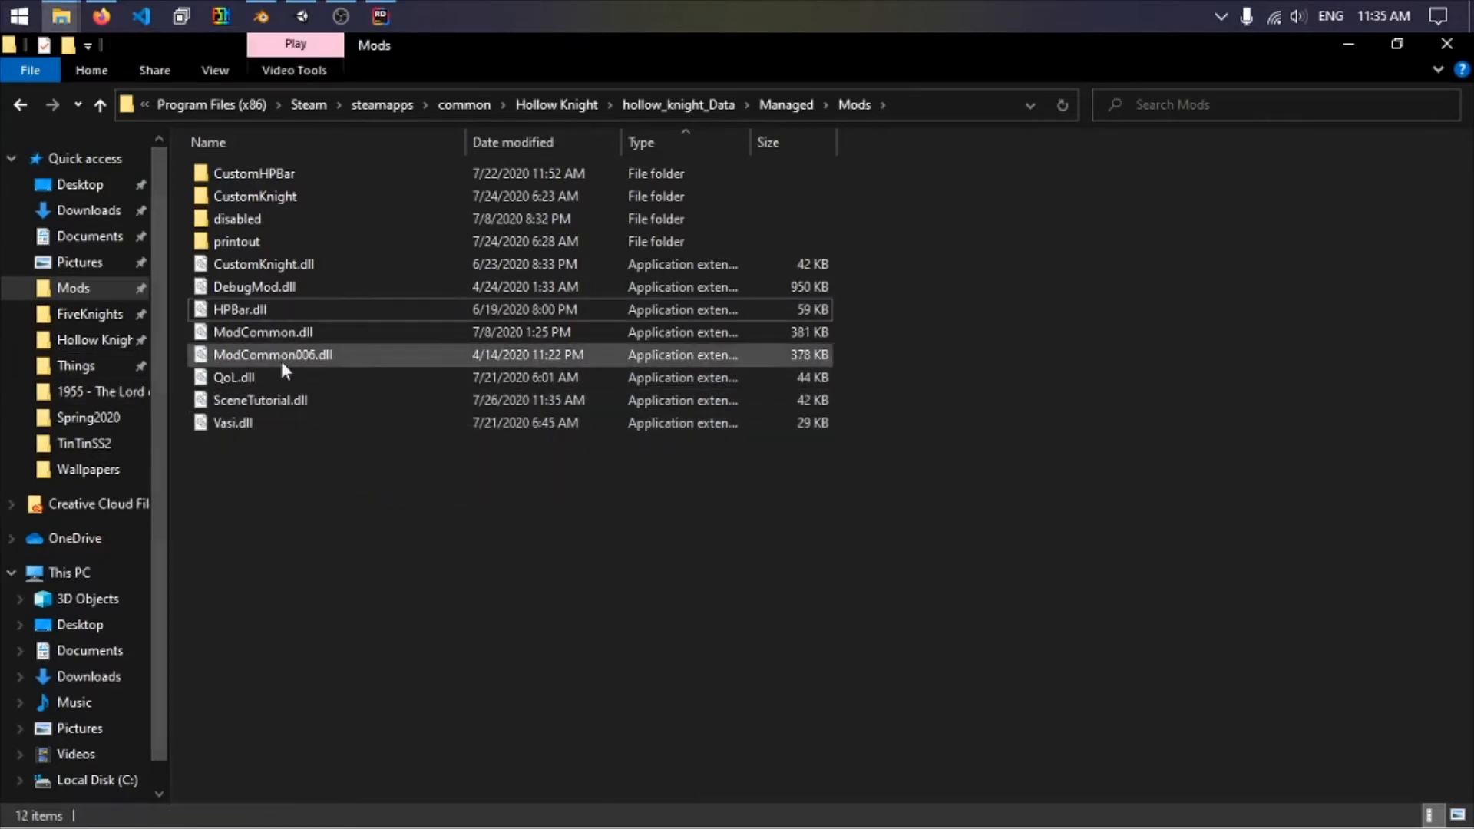
pyautogui.click(1344, 46)
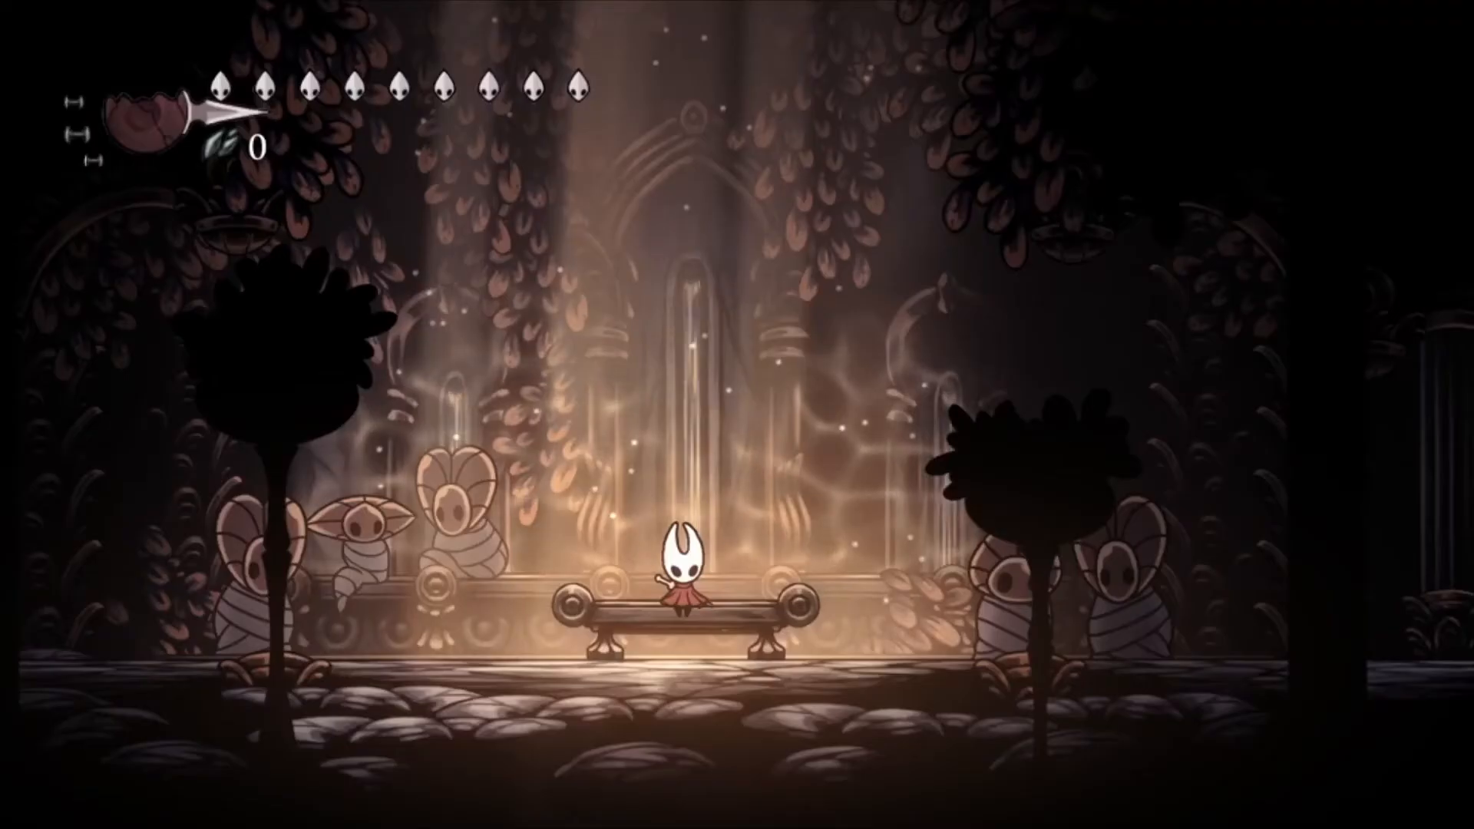
pyautogui.press('Left')
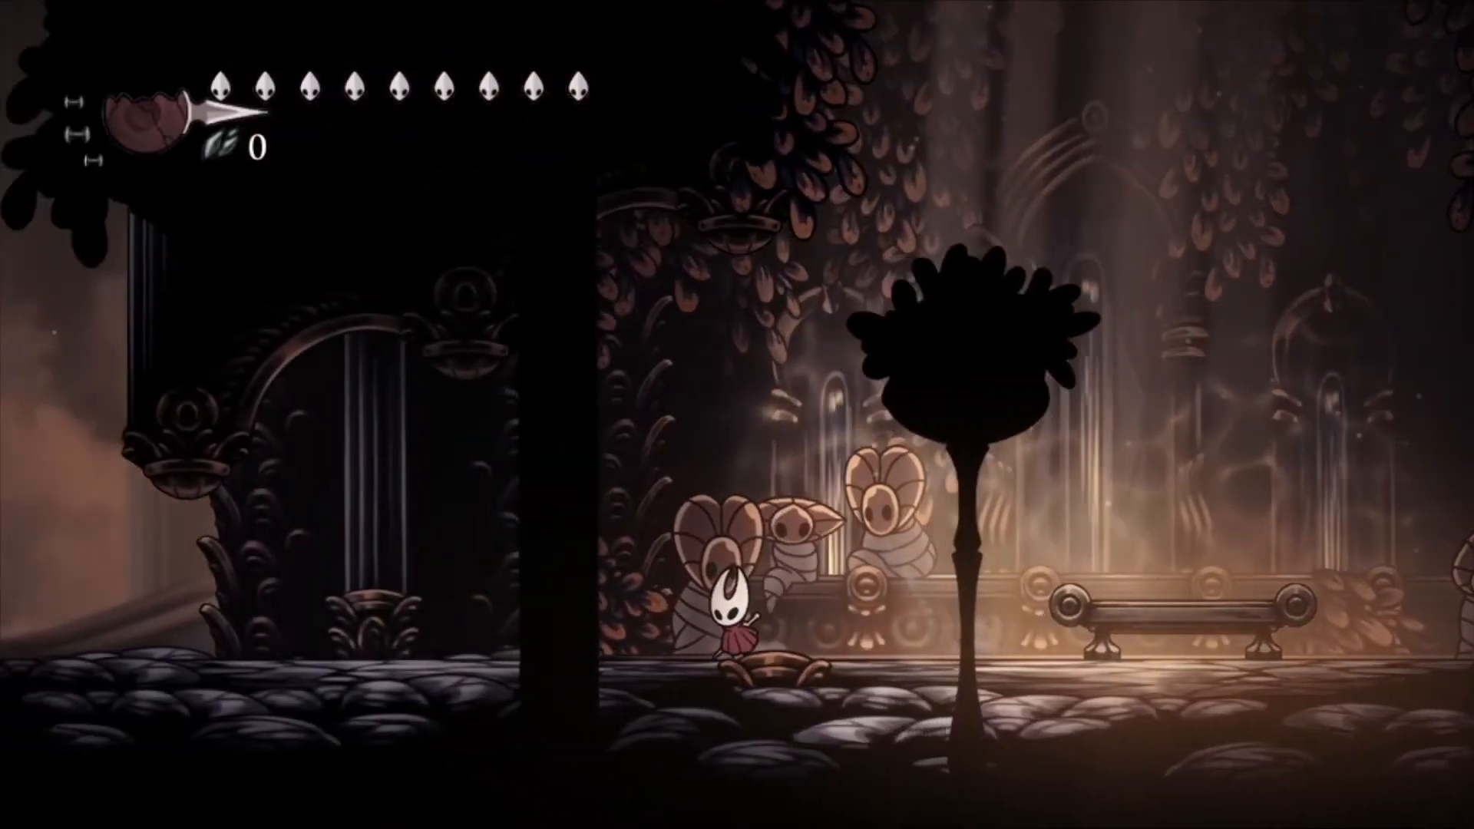
pyautogui.press('Right')
pyautogui.press('z')
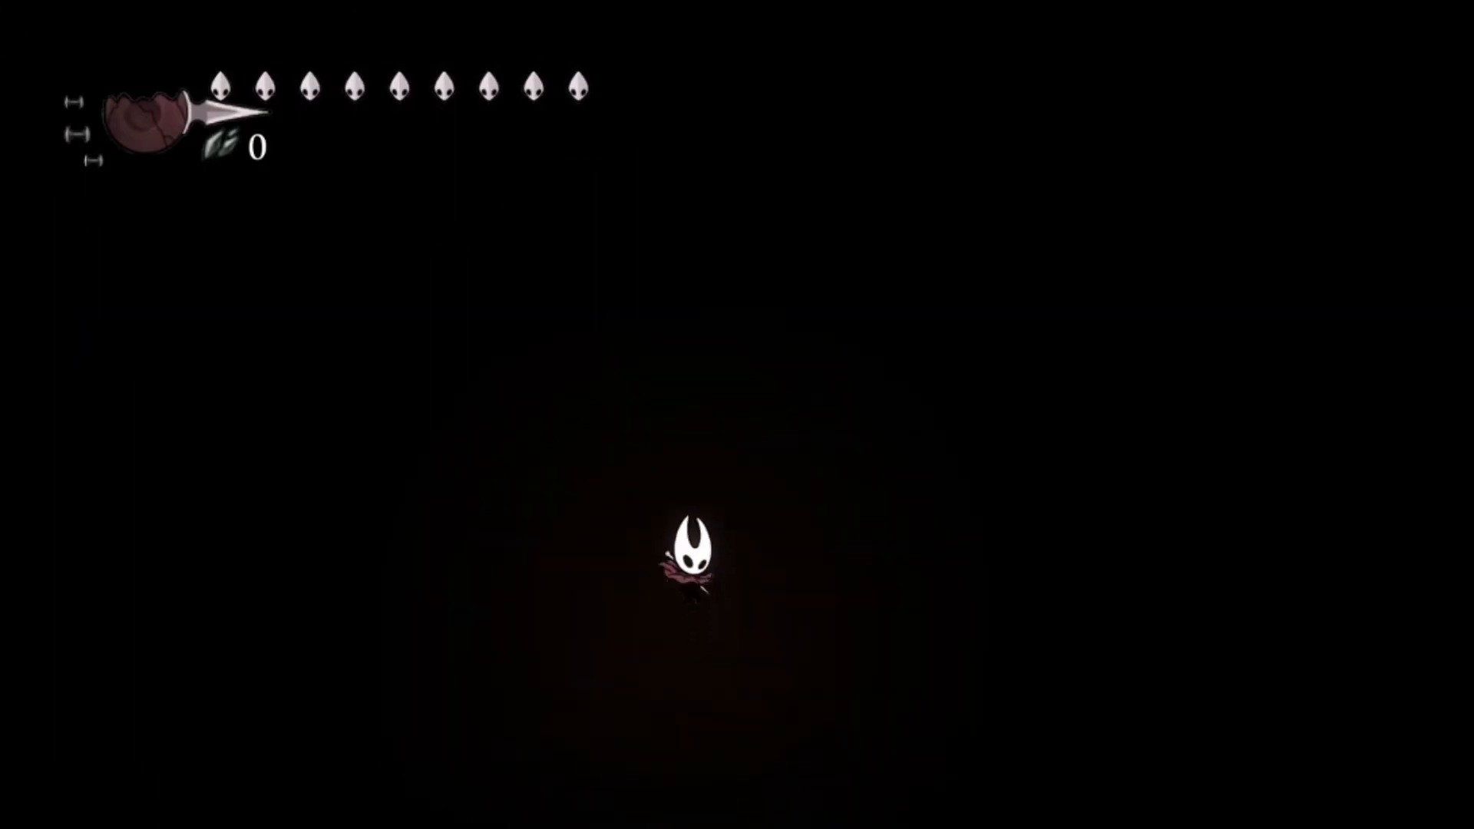
pyautogui.press('z')
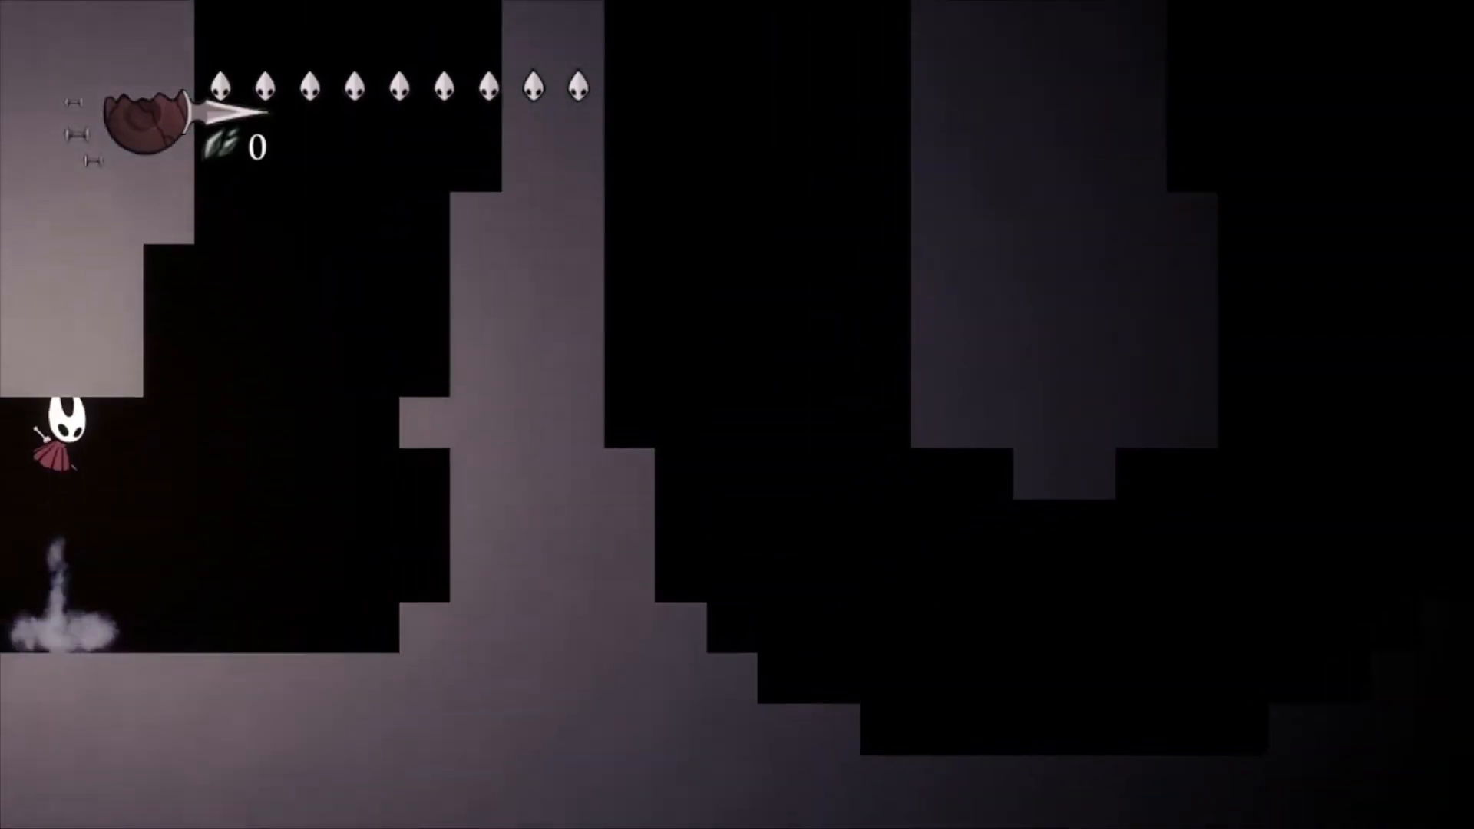
pyautogui.press('z')
pyautogui.press('Right')
pyautogui.press('z')
pyautogui.press('z')
pyautogui.press('Right')
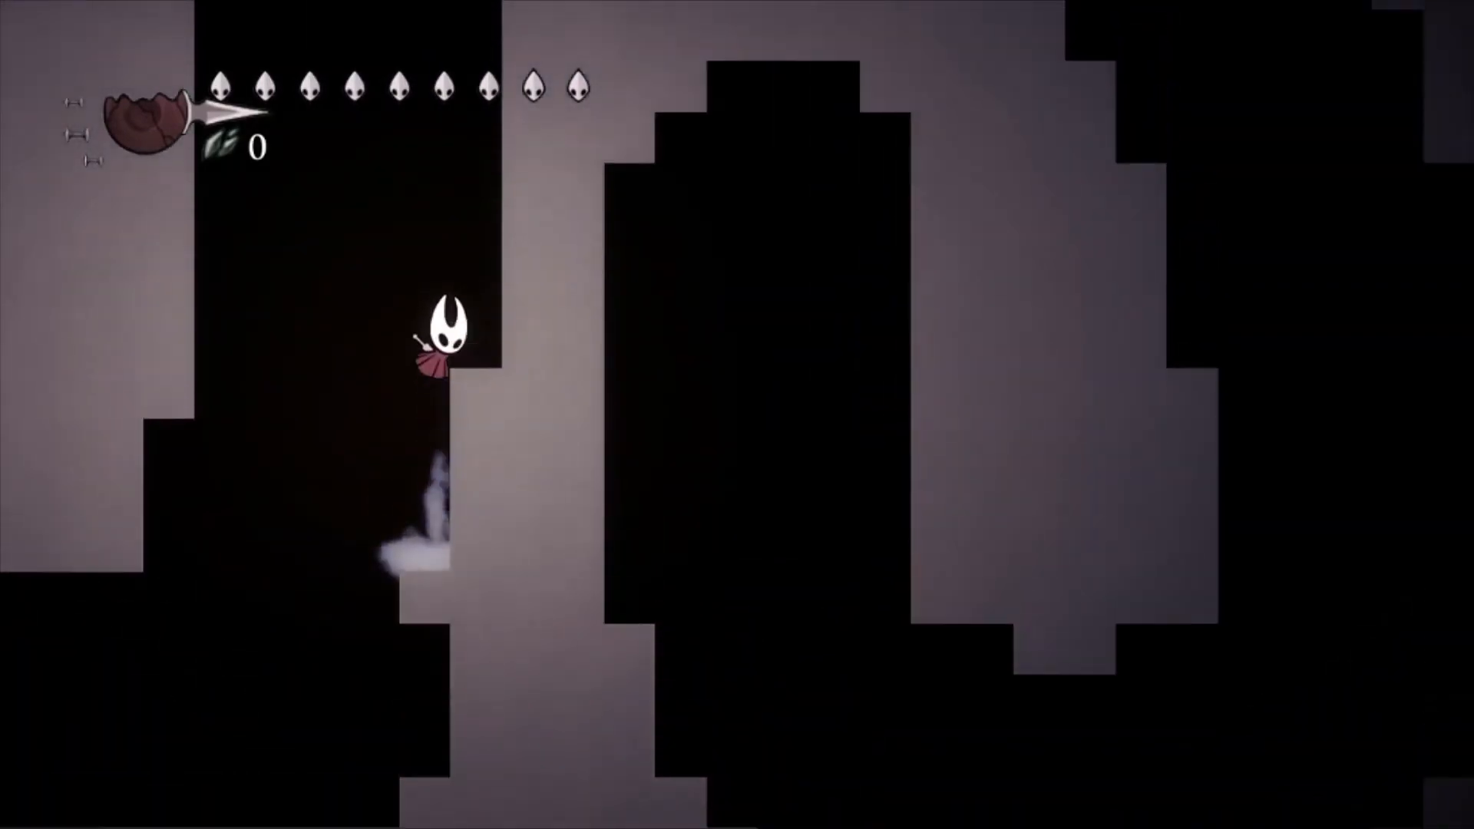
pyautogui.press('z')
pyautogui.press('z')
pyautogui.press('z')
pyautogui.press('Right')
pyautogui.press('c')
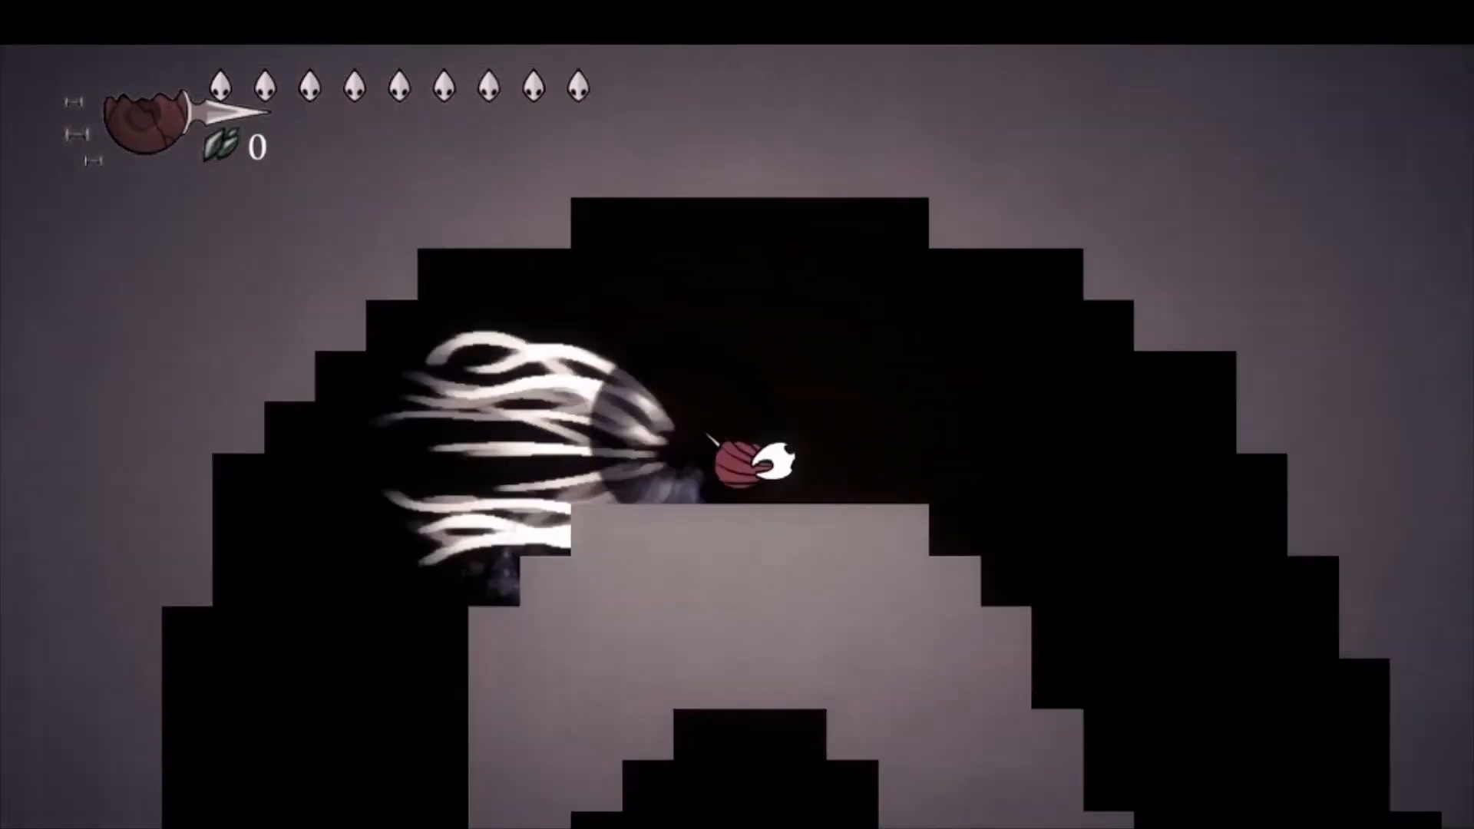
pyautogui.press('z')
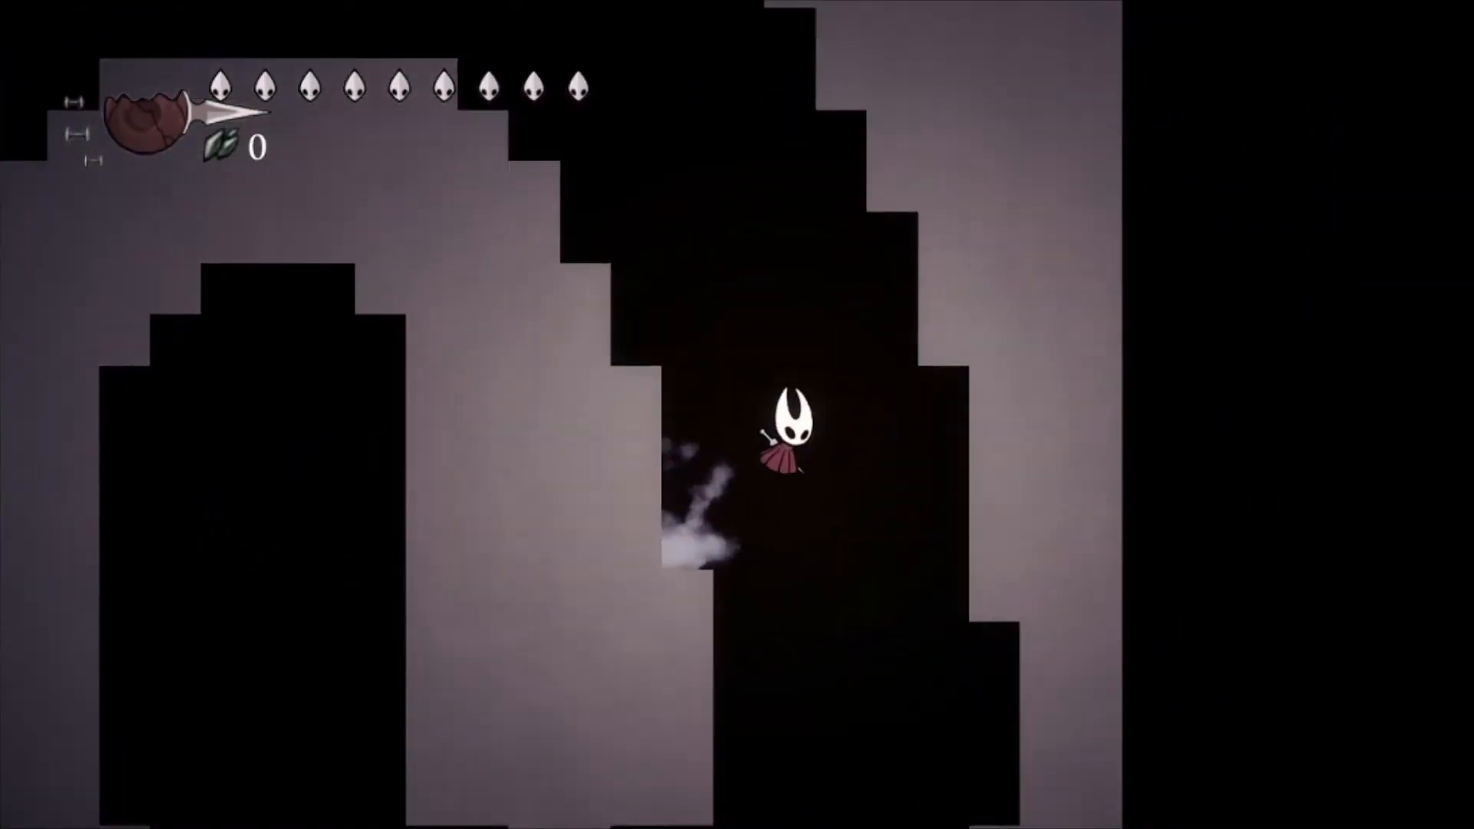
pyautogui.press('Left')
pyautogui.press('c')
pyautogui.press('Left')
pyautogui.press('z')
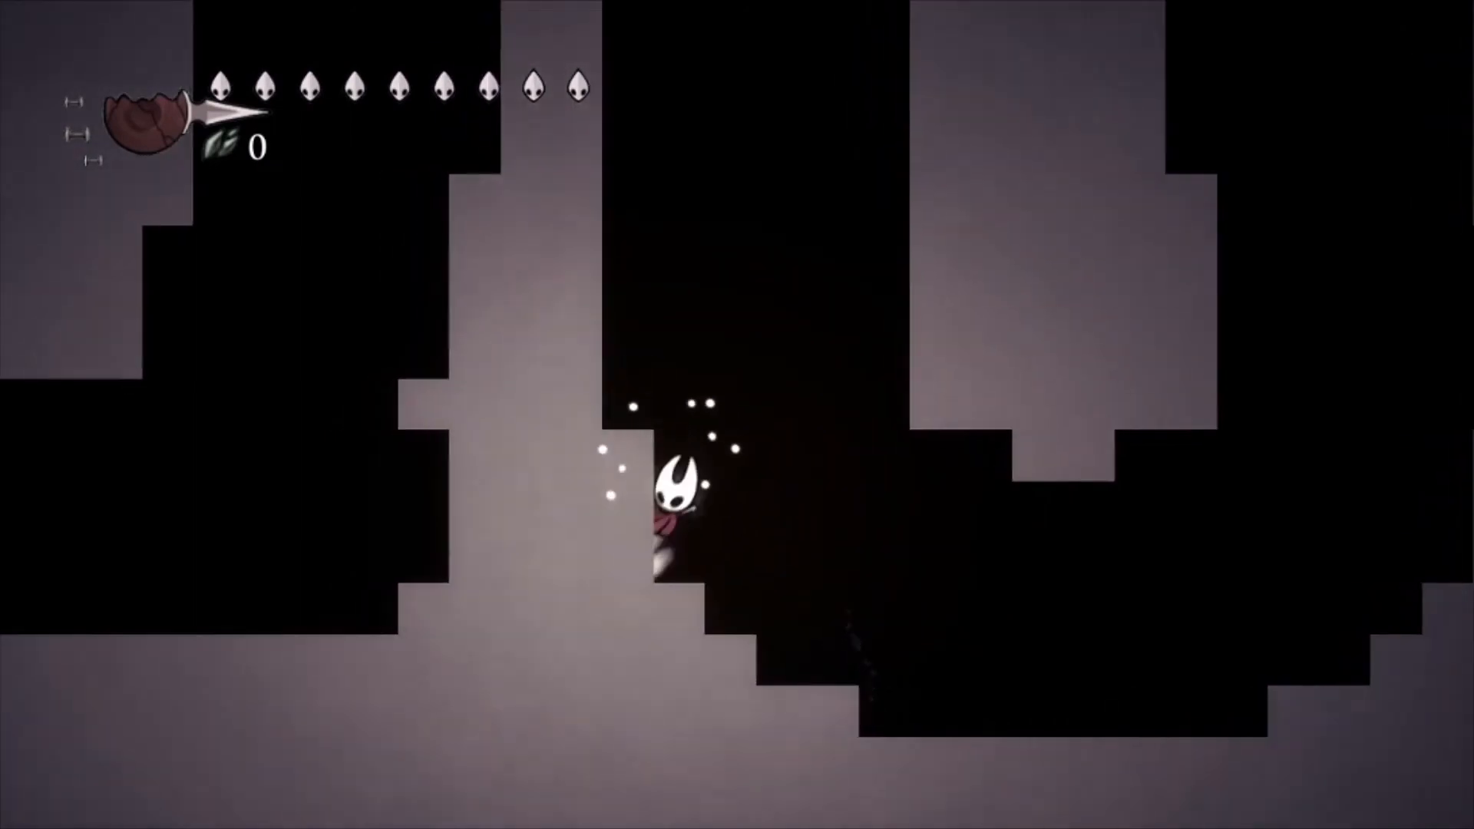
pyautogui.press('z')
pyautogui.press('Right')
pyautogui.press('c')
pyautogui.press('z')
pyautogui.press('Left')
pyautogui.press('z')
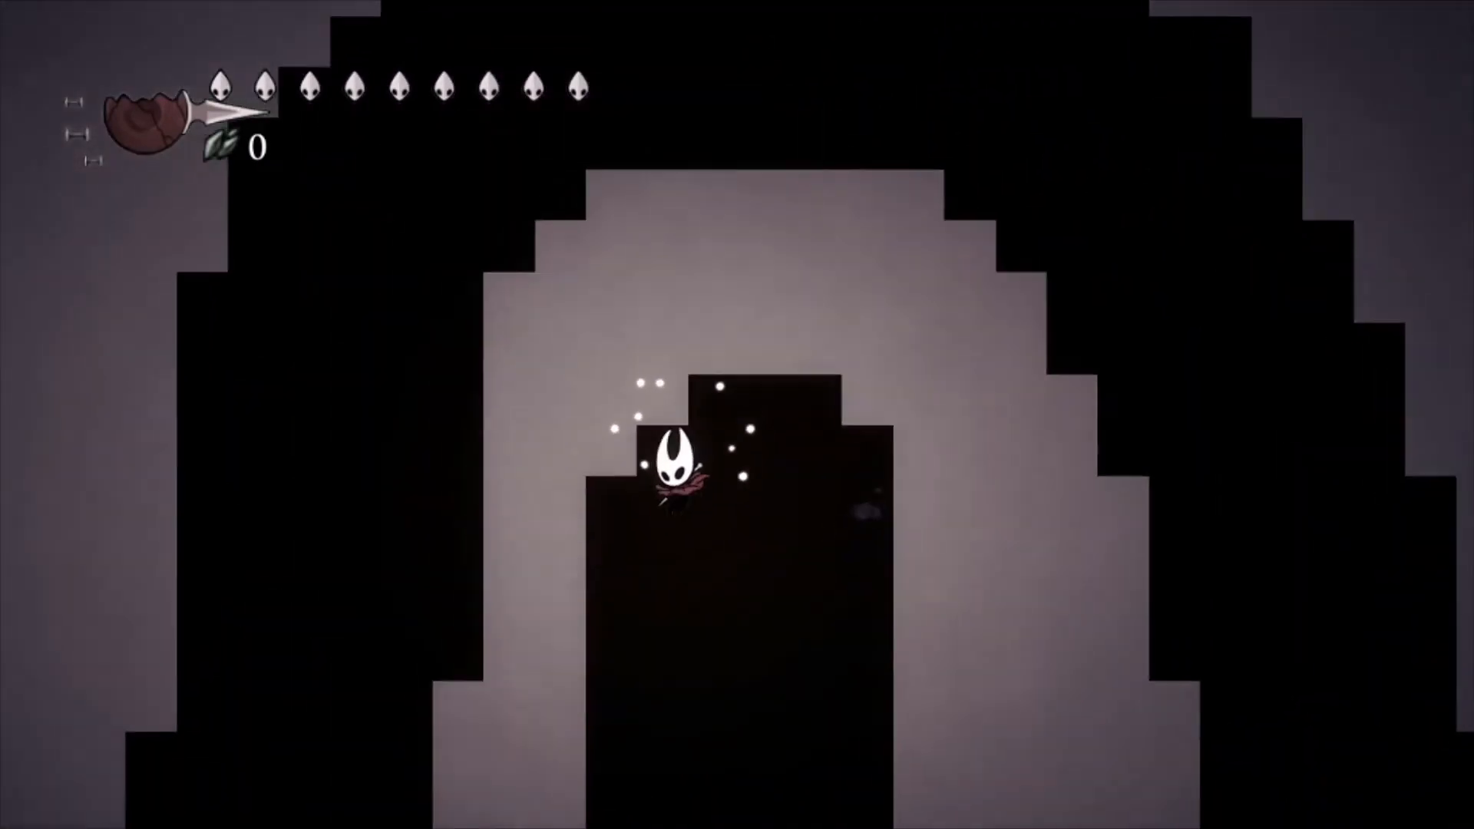
pyautogui.press('Right')
pyautogui.press('c')
pyautogui.press('z')
pyautogui.press('z')
pyautogui.press('z')
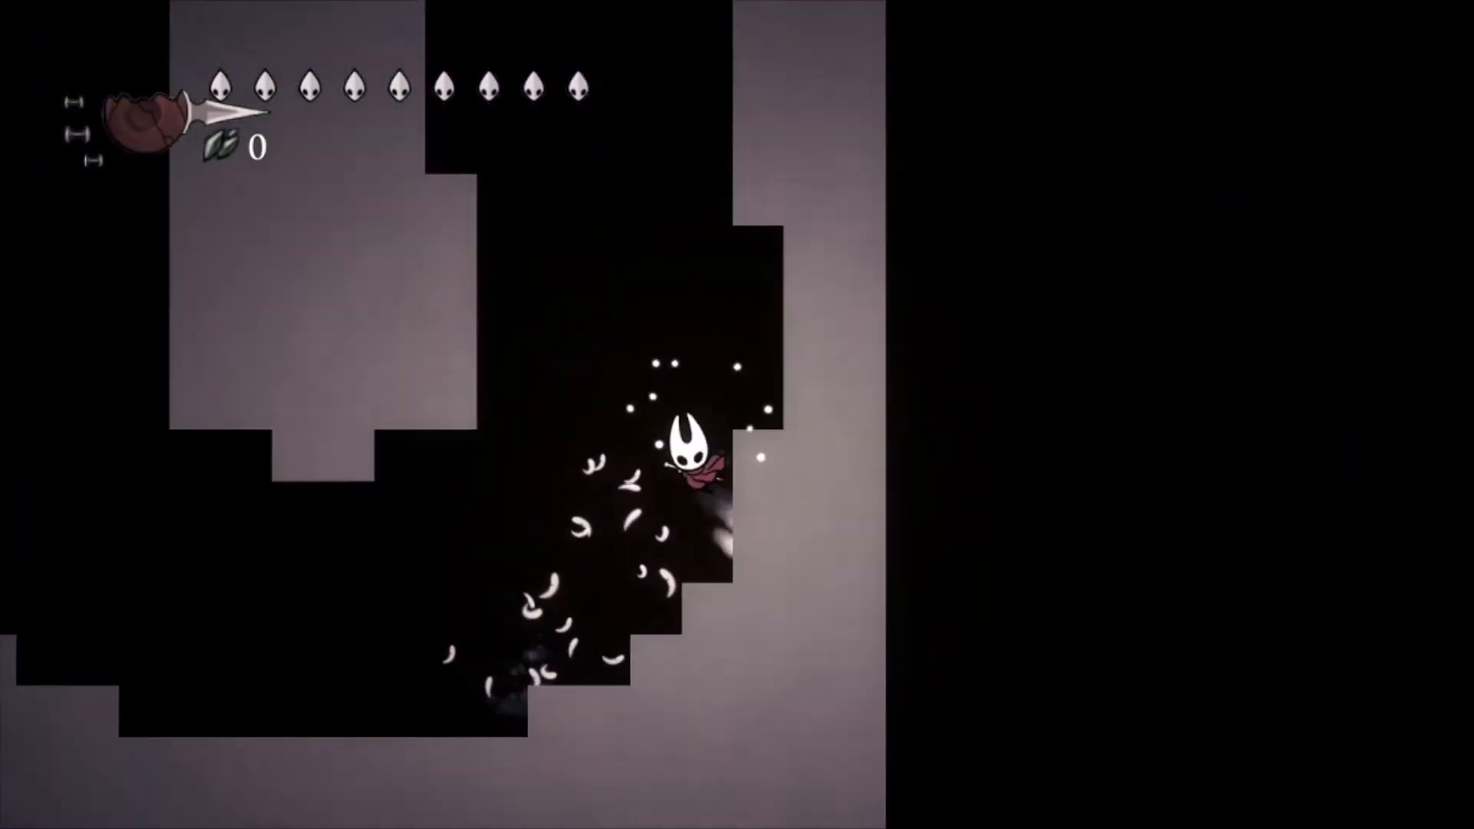
pyautogui.press('Left')
pyautogui.press('z')
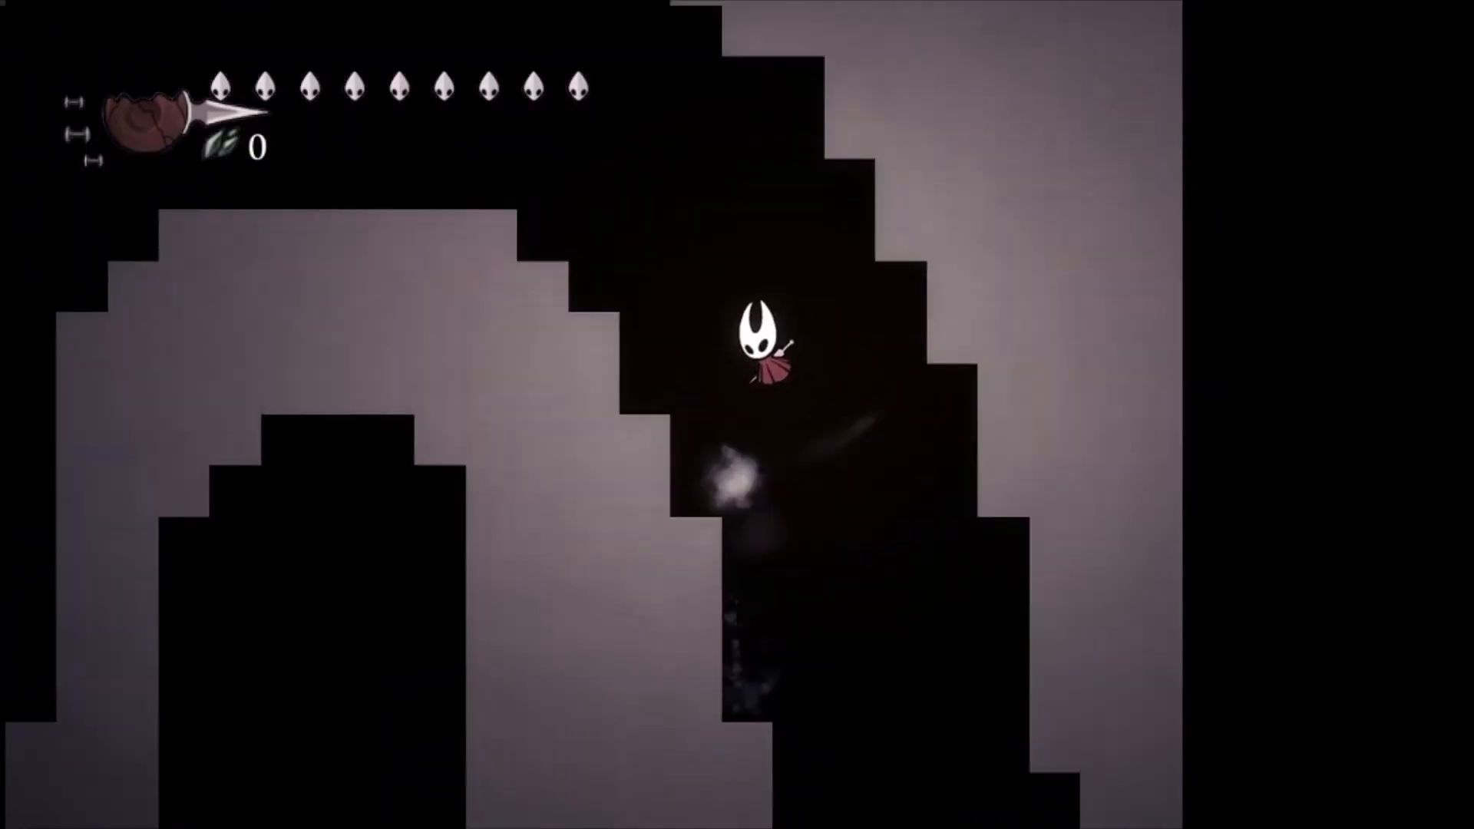
pyautogui.press('Left')
pyautogui.press('z')
pyautogui.press('z')
pyautogui.press('z')
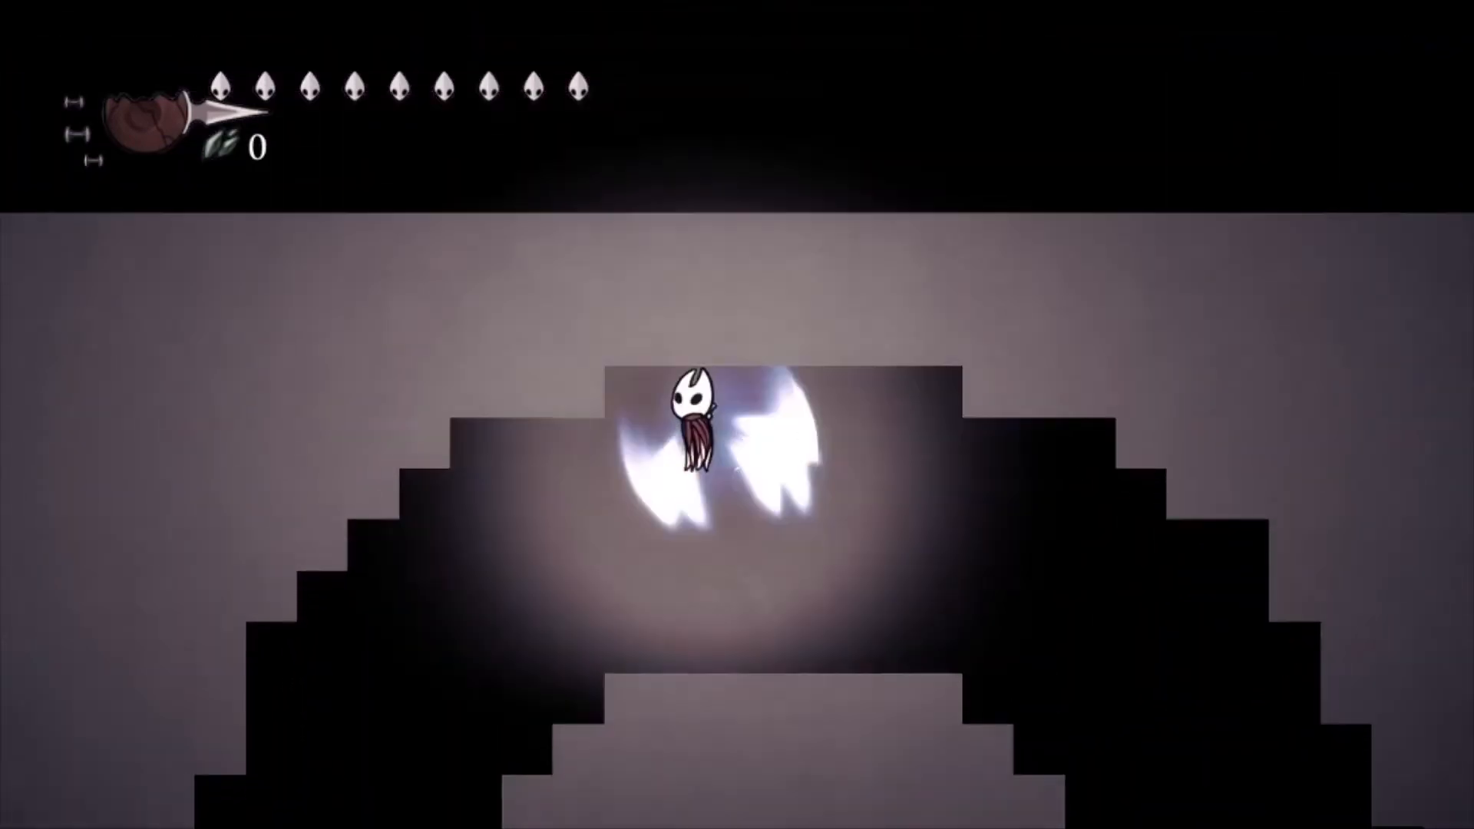
pyautogui.press('Left')
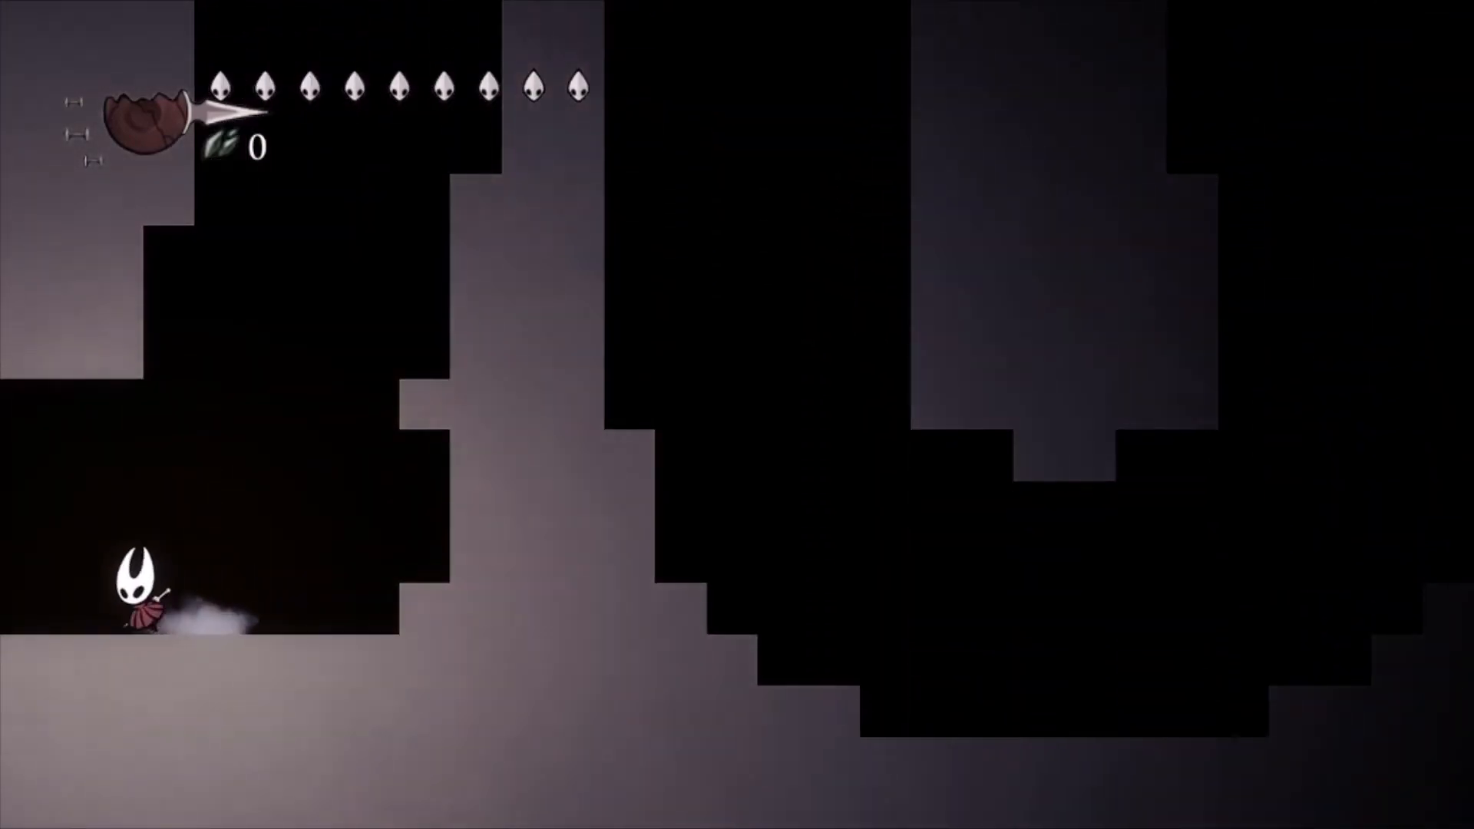
pyautogui.press('Right')
pyautogui.press('Left')
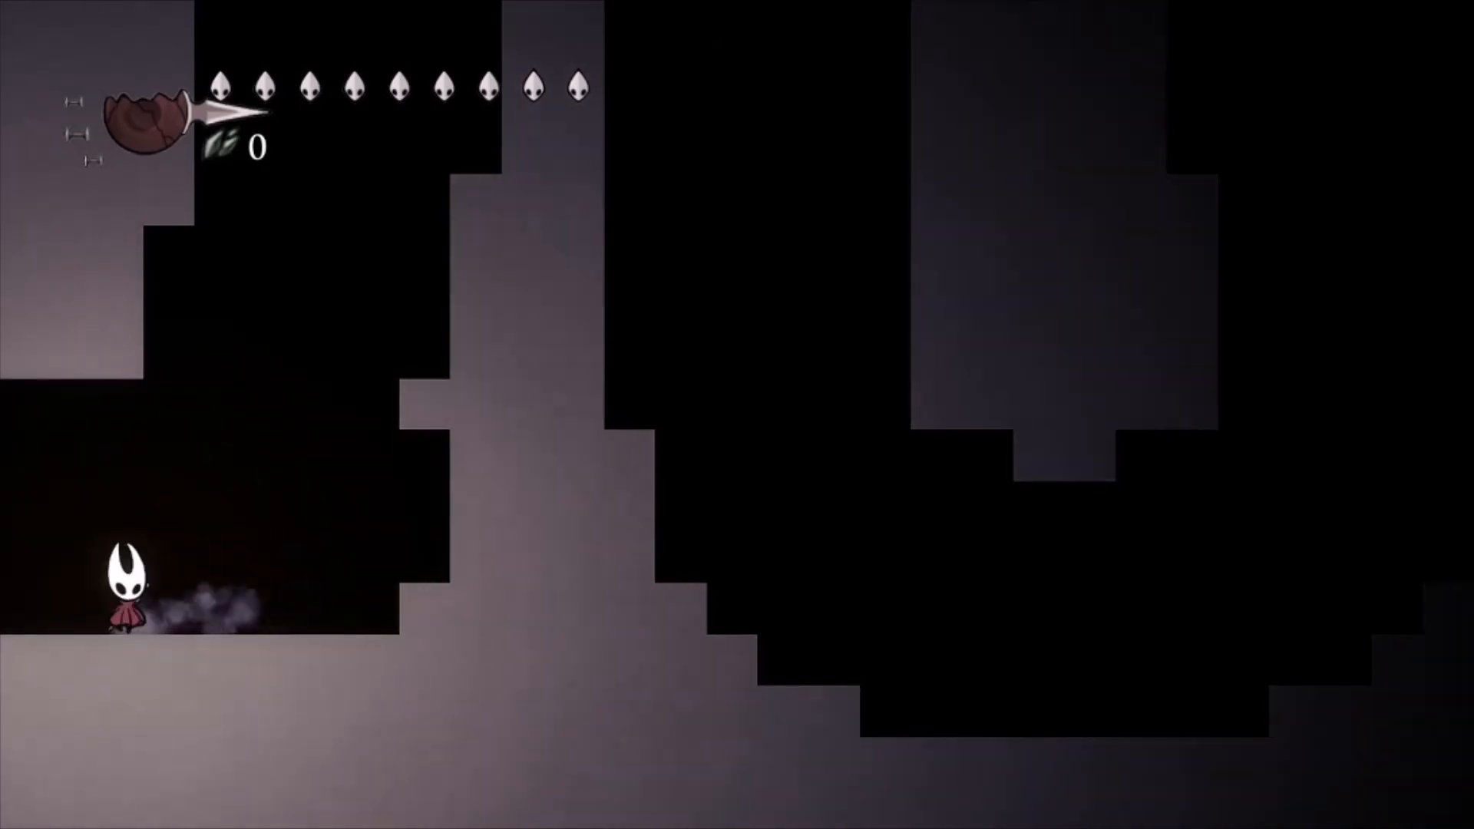
pyautogui.press('Right')
pyautogui.press('z')
pyautogui.press('z')
pyautogui.press('z')
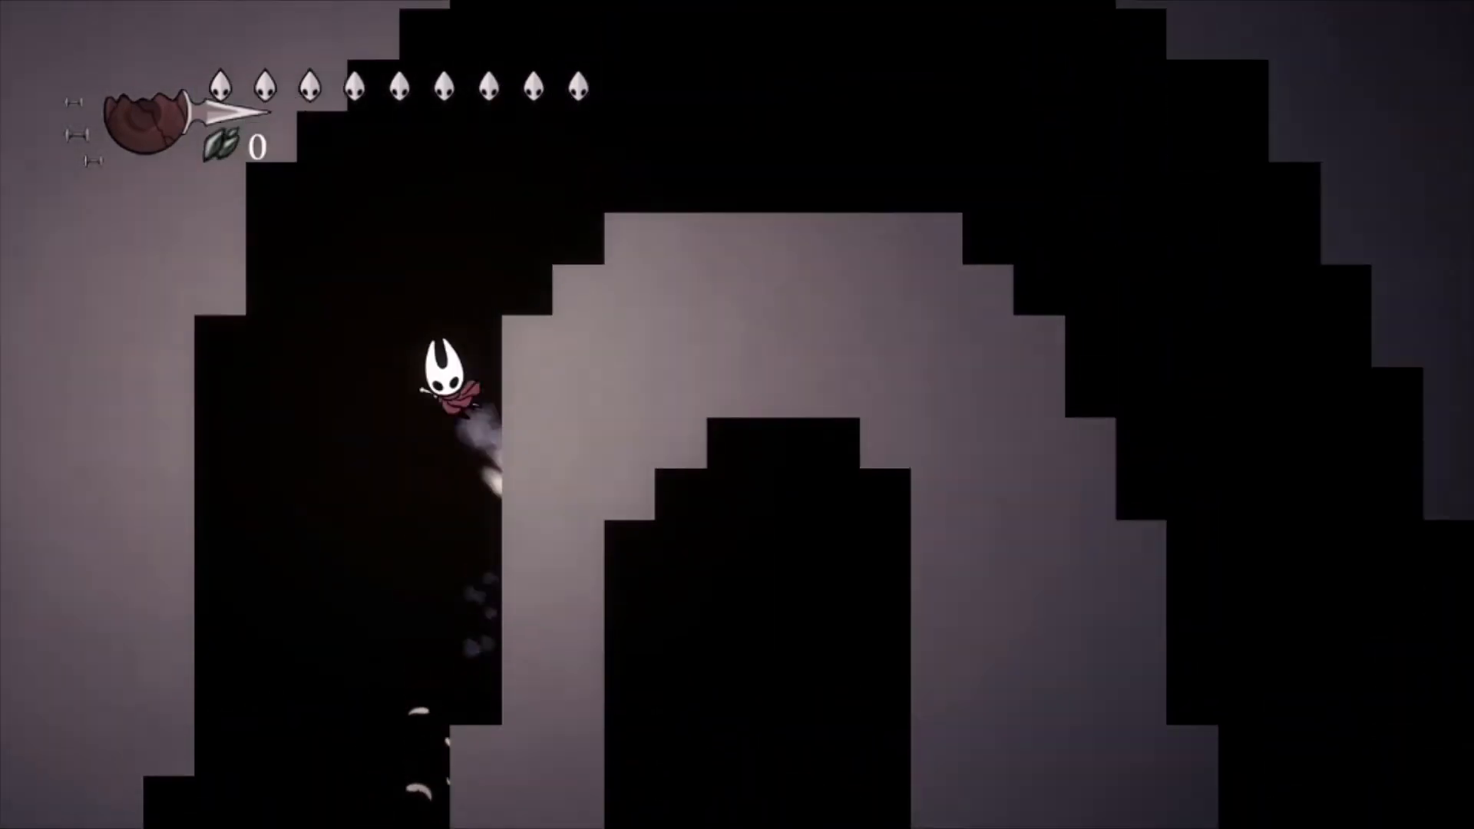
pyautogui.press('c')
pyautogui.press('Right')
pyautogui.press('c')
pyautogui.press('z')
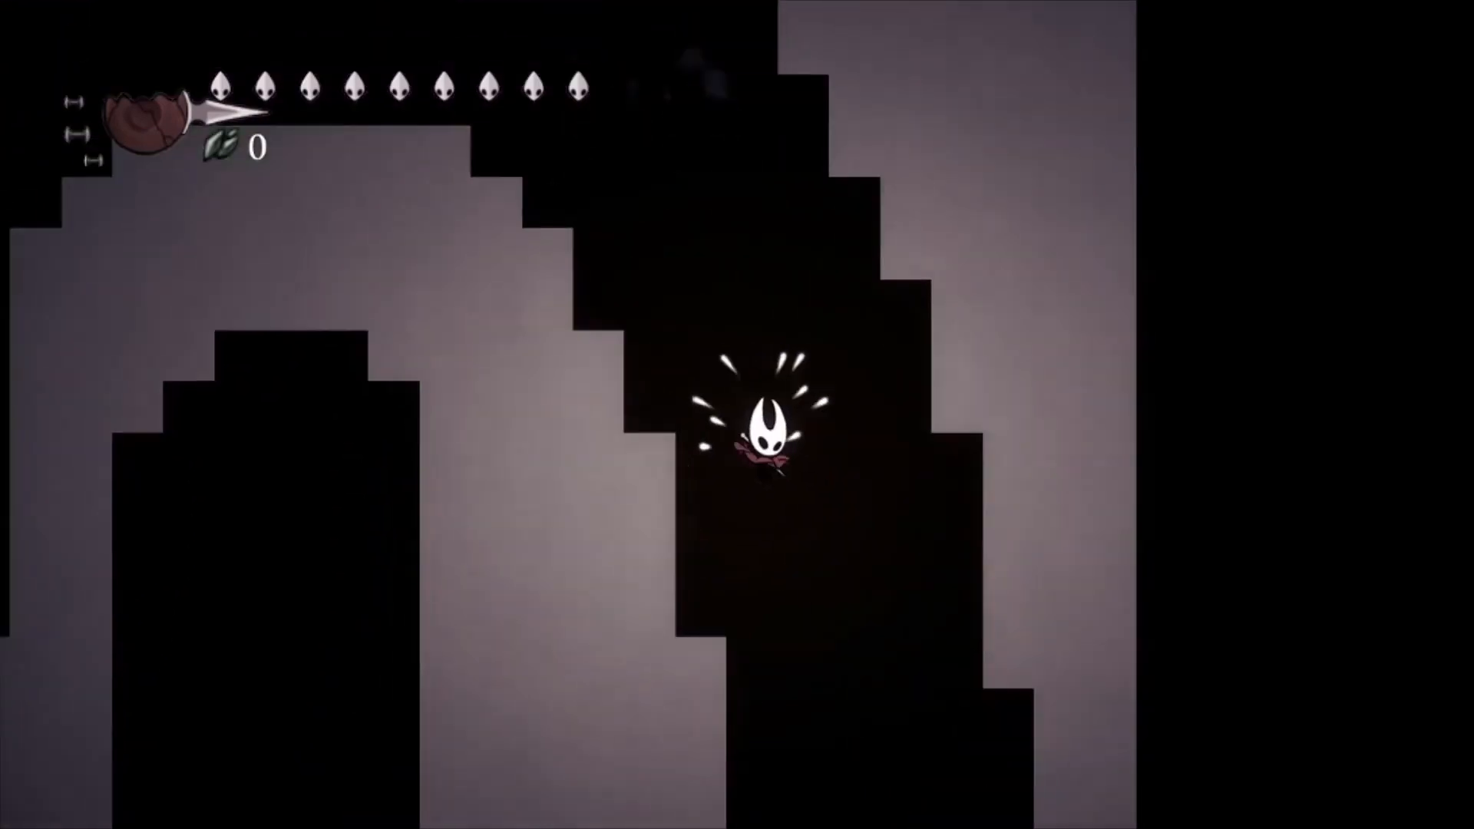
pyautogui.press('Left')
pyautogui.press('Left')
pyautogui.press('c')
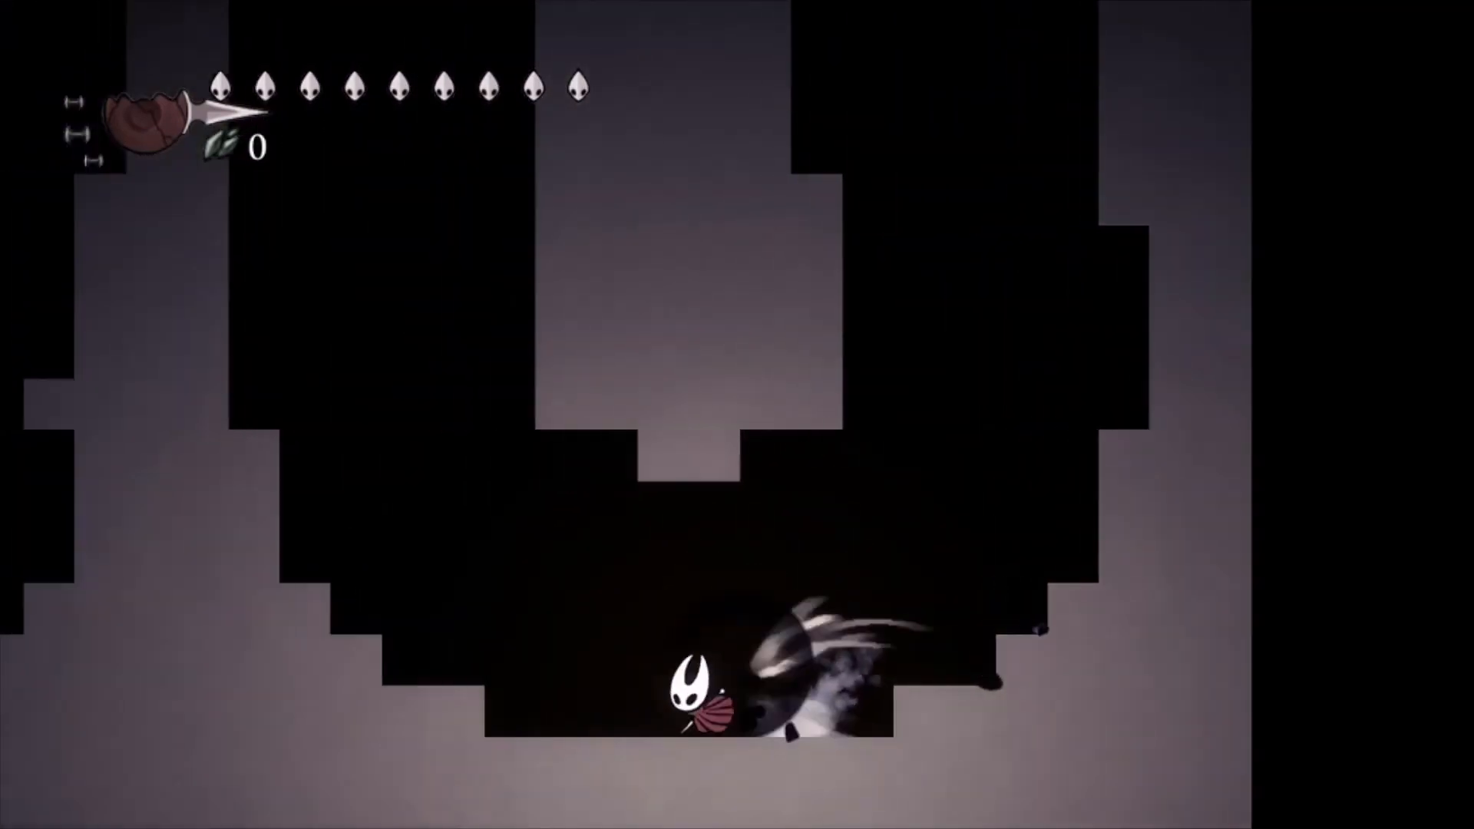
pyautogui.press('z')
pyautogui.press('Left')
pyautogui.press('z')
pyautogui.press('z')
pyautogui.press('z')
pyautogui.press('z')
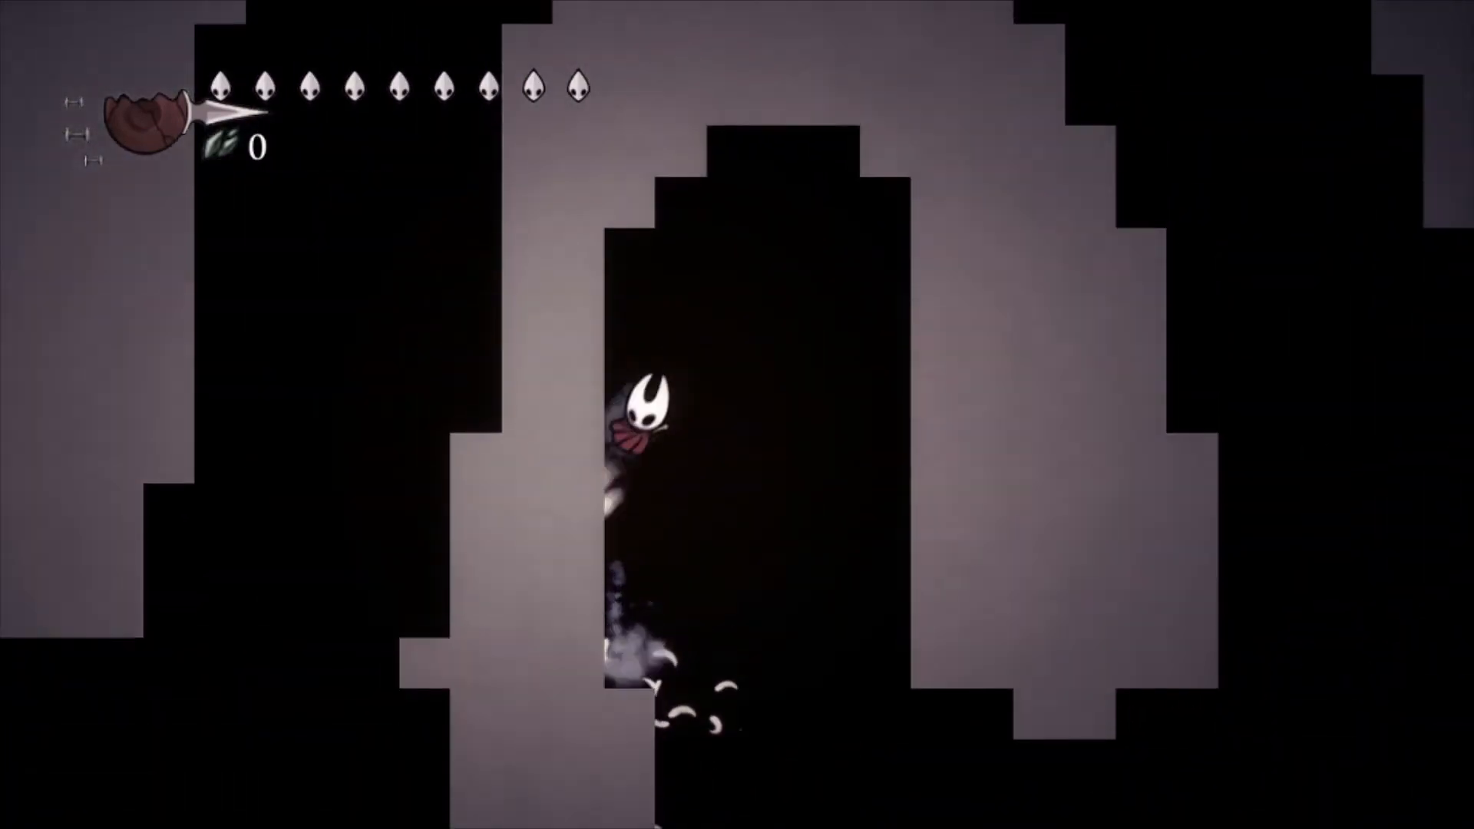
pyautogui.press('Left')
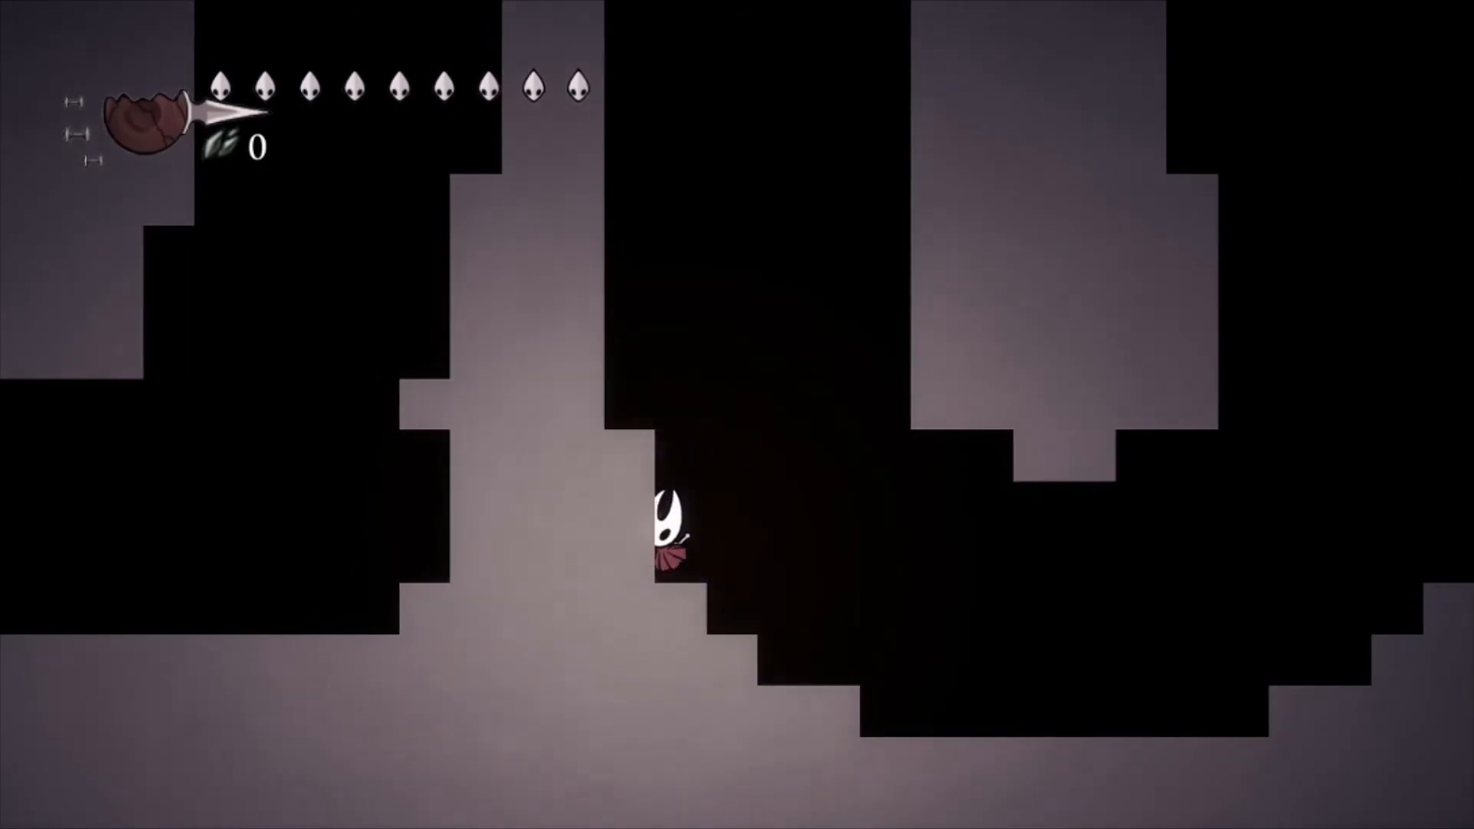
pyautogui.press('Right')
pyautogui.press('c')
pyautogui.press('Left')
pyautogui.press('c')
pyautogui.press('z')
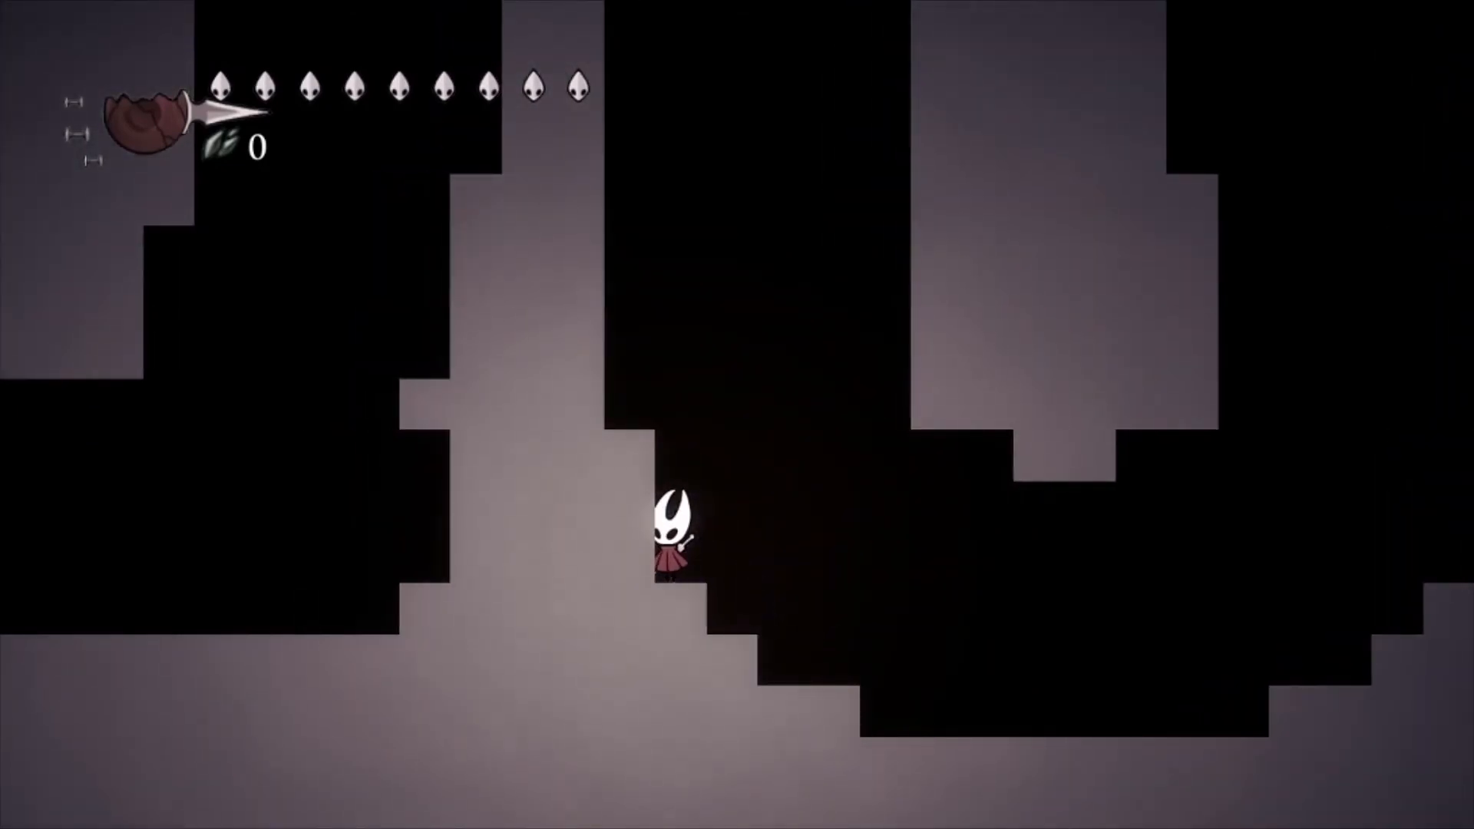
pyautogui.press('Right')
pyautogui.press('c')
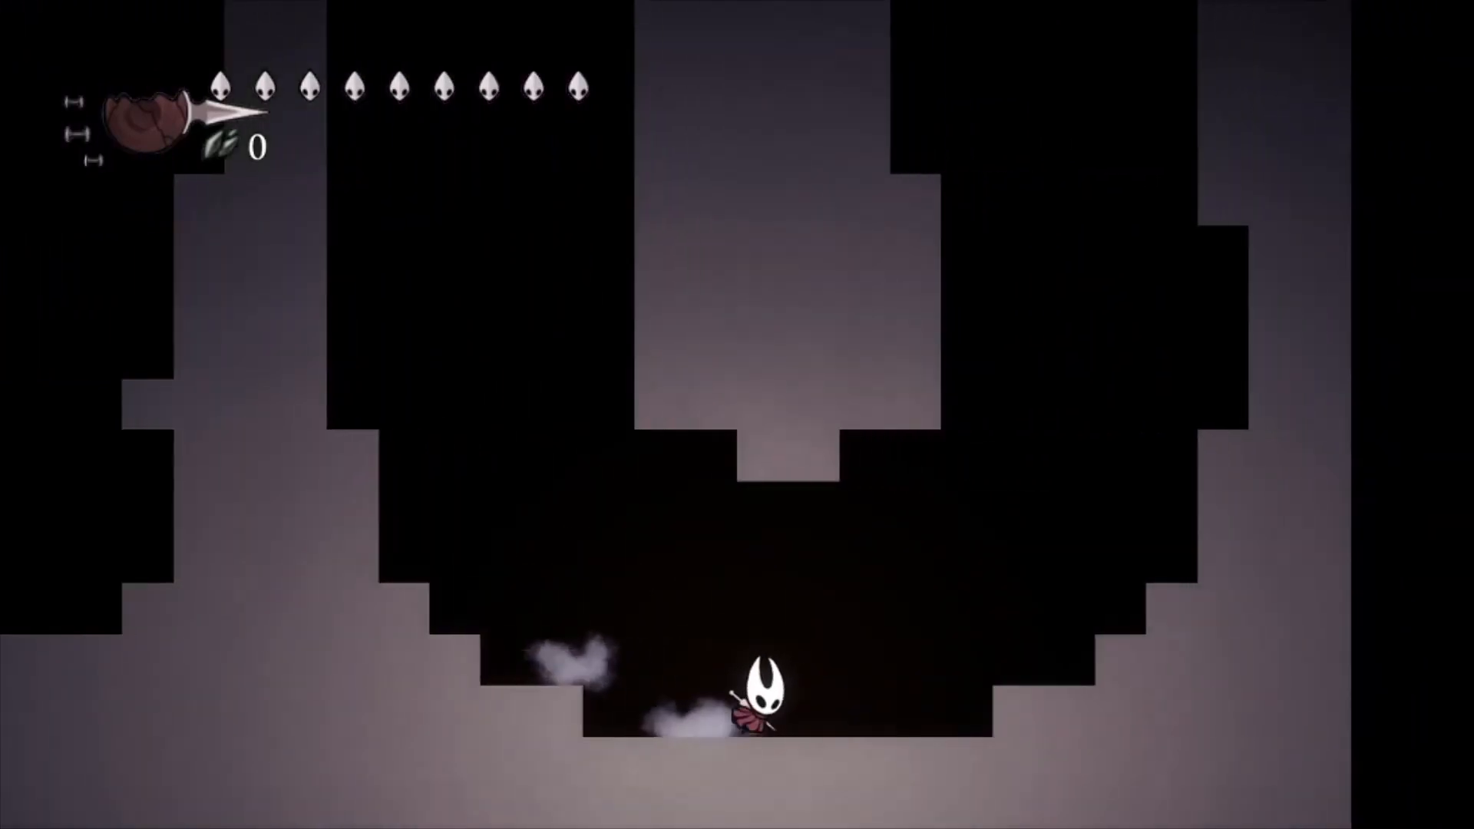
pyautogui.press('z')
pyautogui.press('z')
pyautogui.press('z')
pyautogui.press('Left')
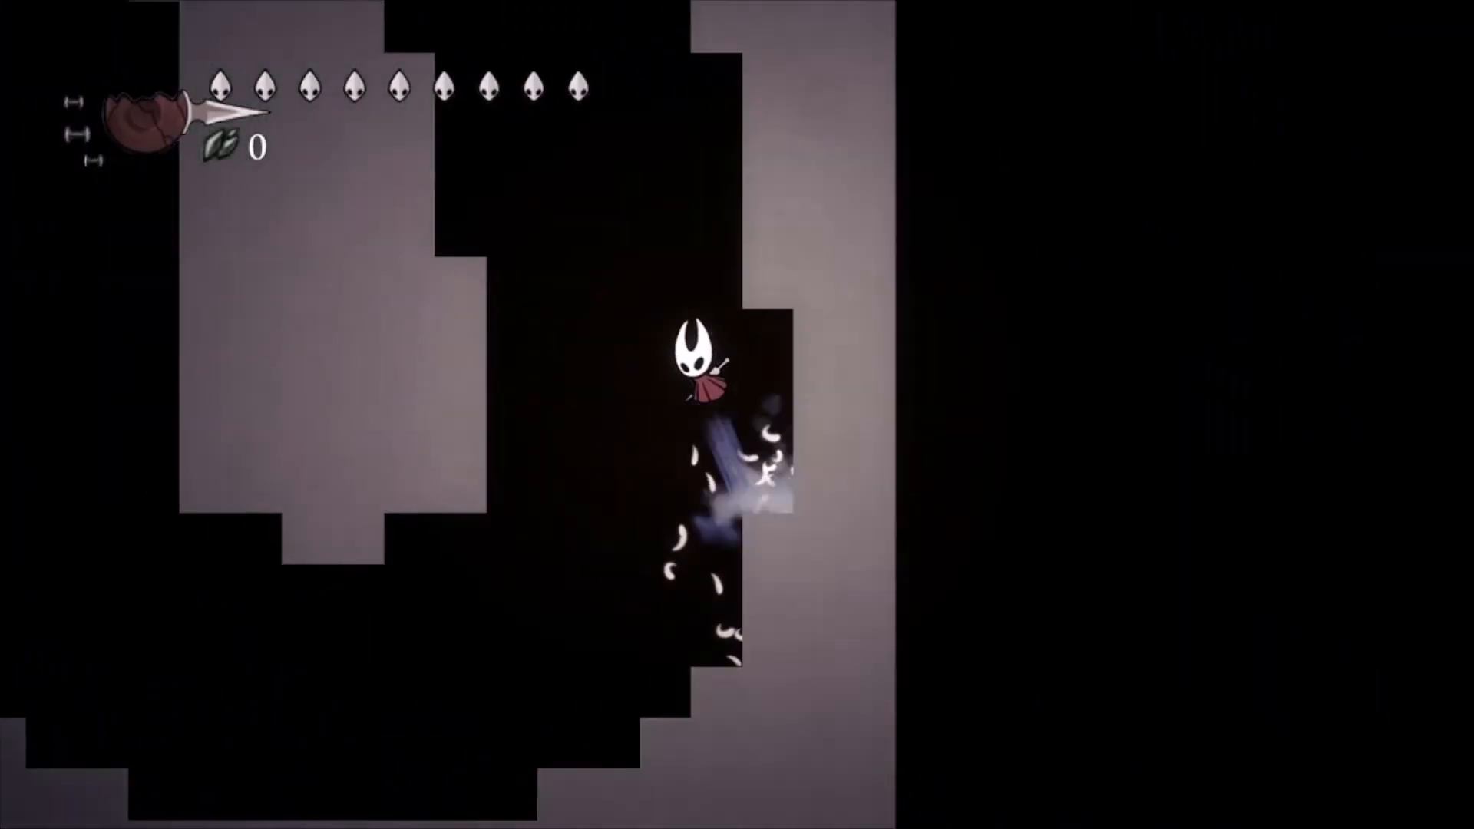
pyautogui.press('z')
pyautogui.press('z')
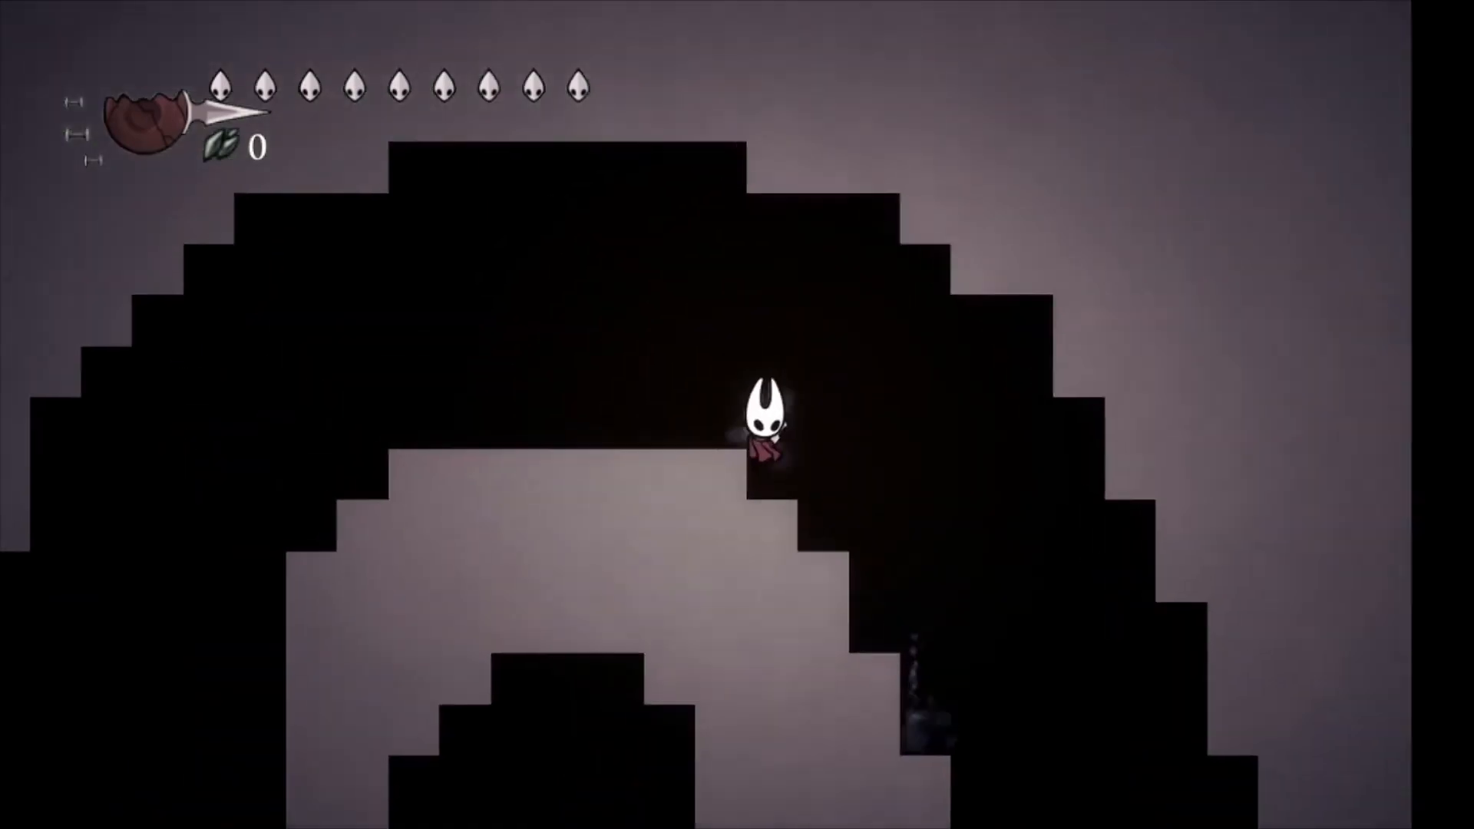
pyautogui.press('z')
pyautogui.press('c')
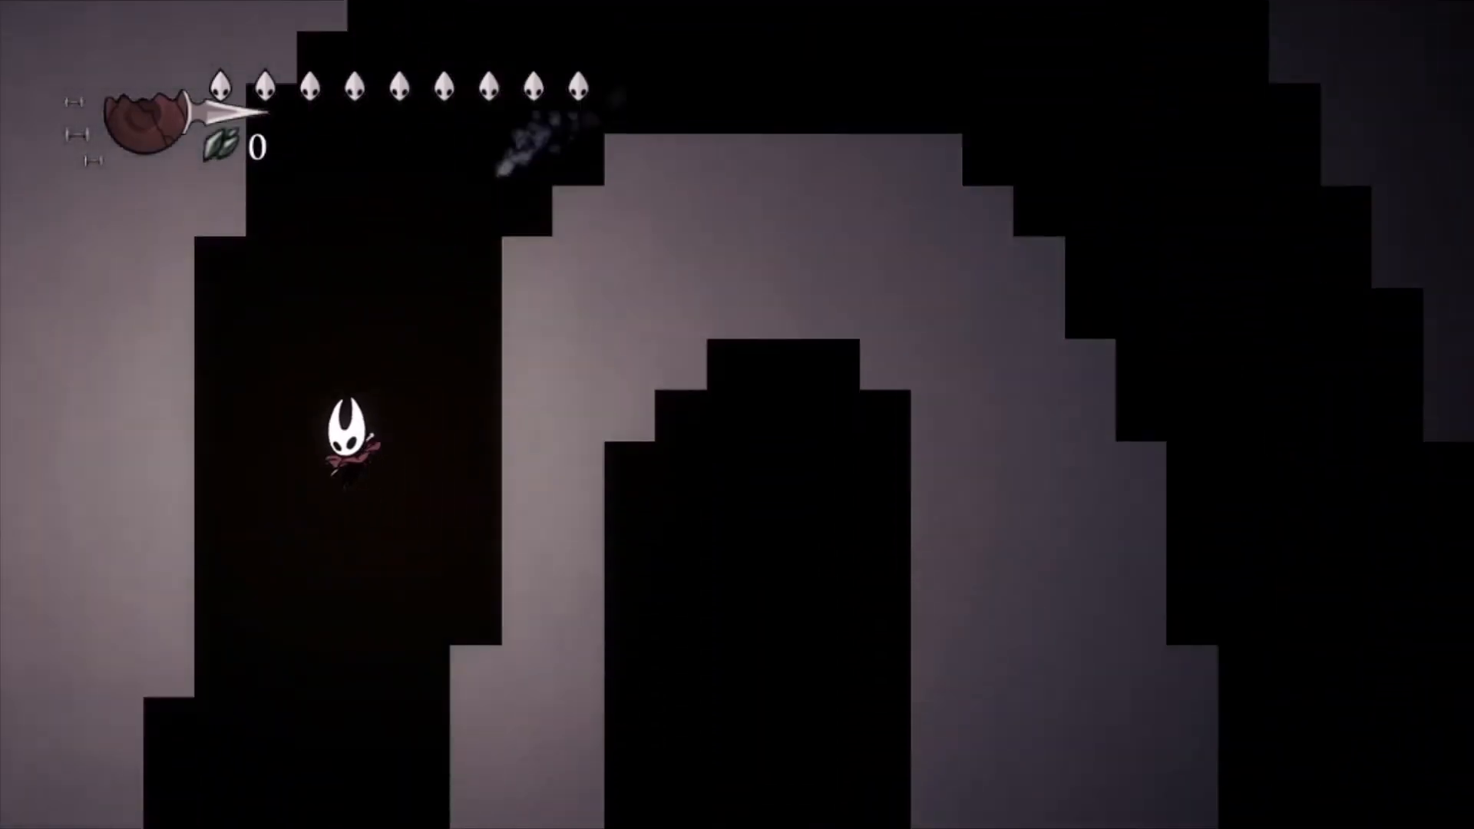
pyautogui.press('z')
pyautogui.press('Right')
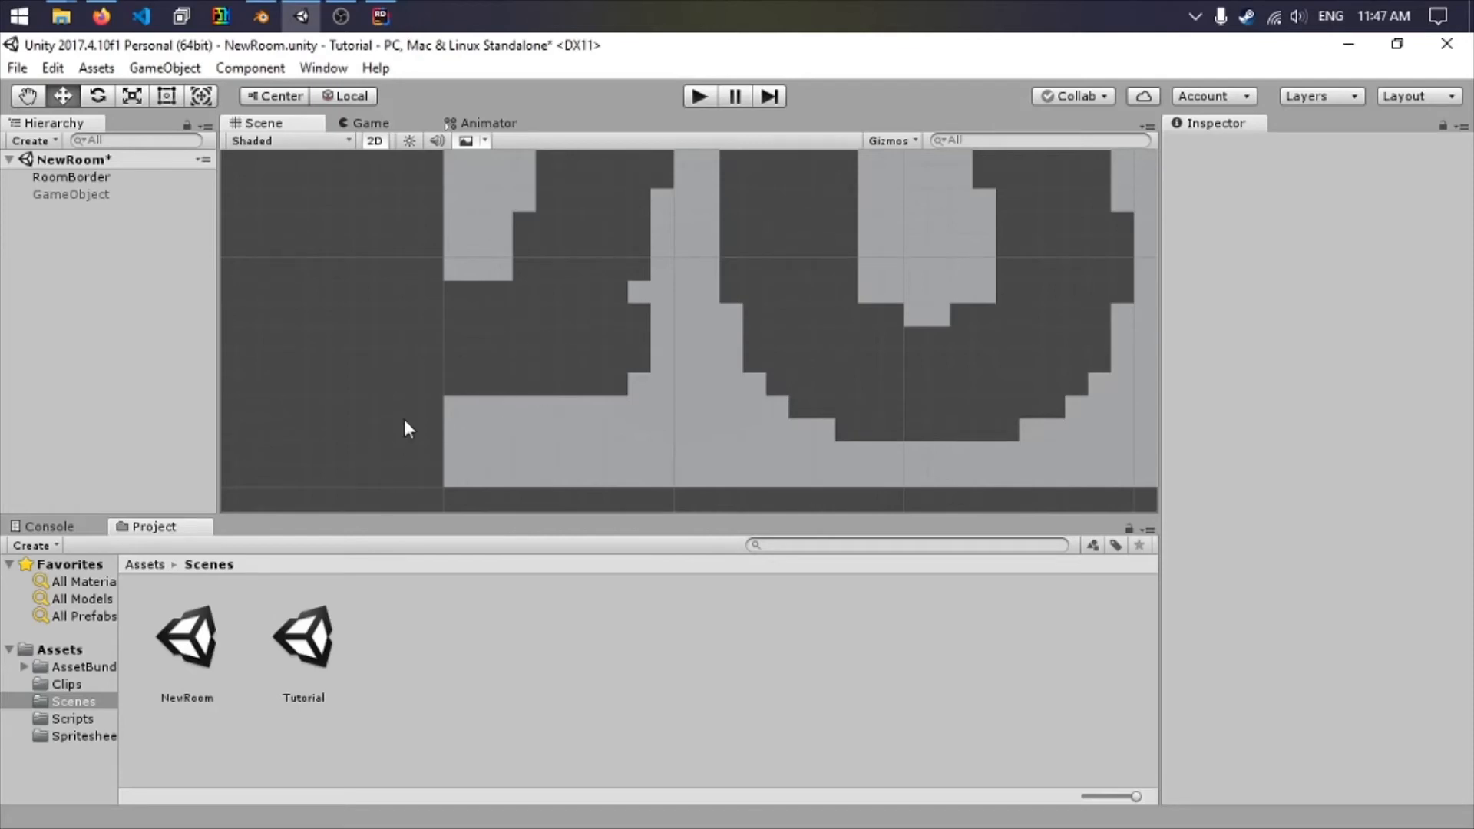
# Switch to Unity and activate the disabled GameObject in the NewRoom scene.
pyautogui.scroll(5, 444, 385)
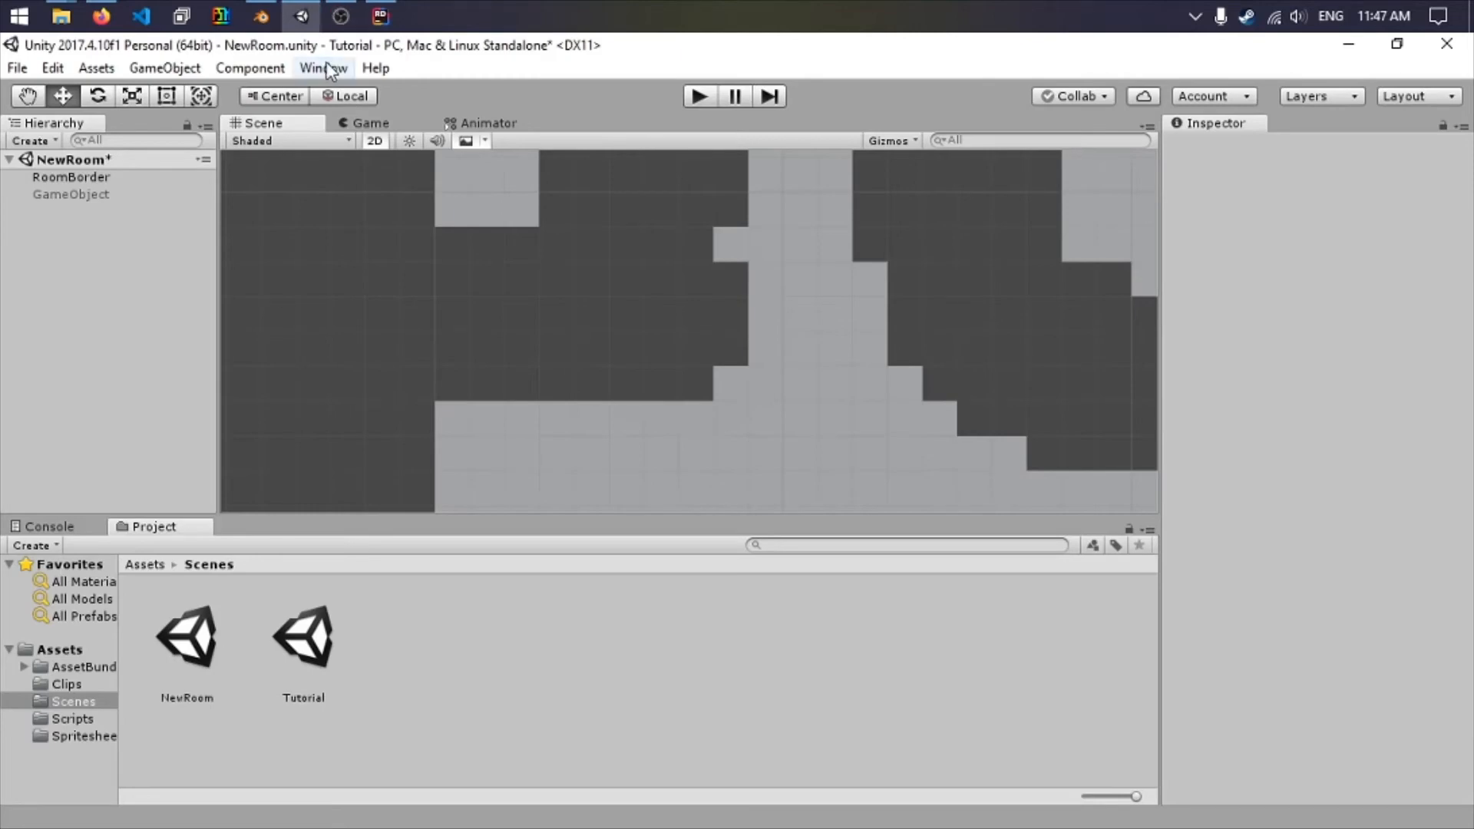
pyautogui.click(379, 16)
pyautogui.click(379, 16)
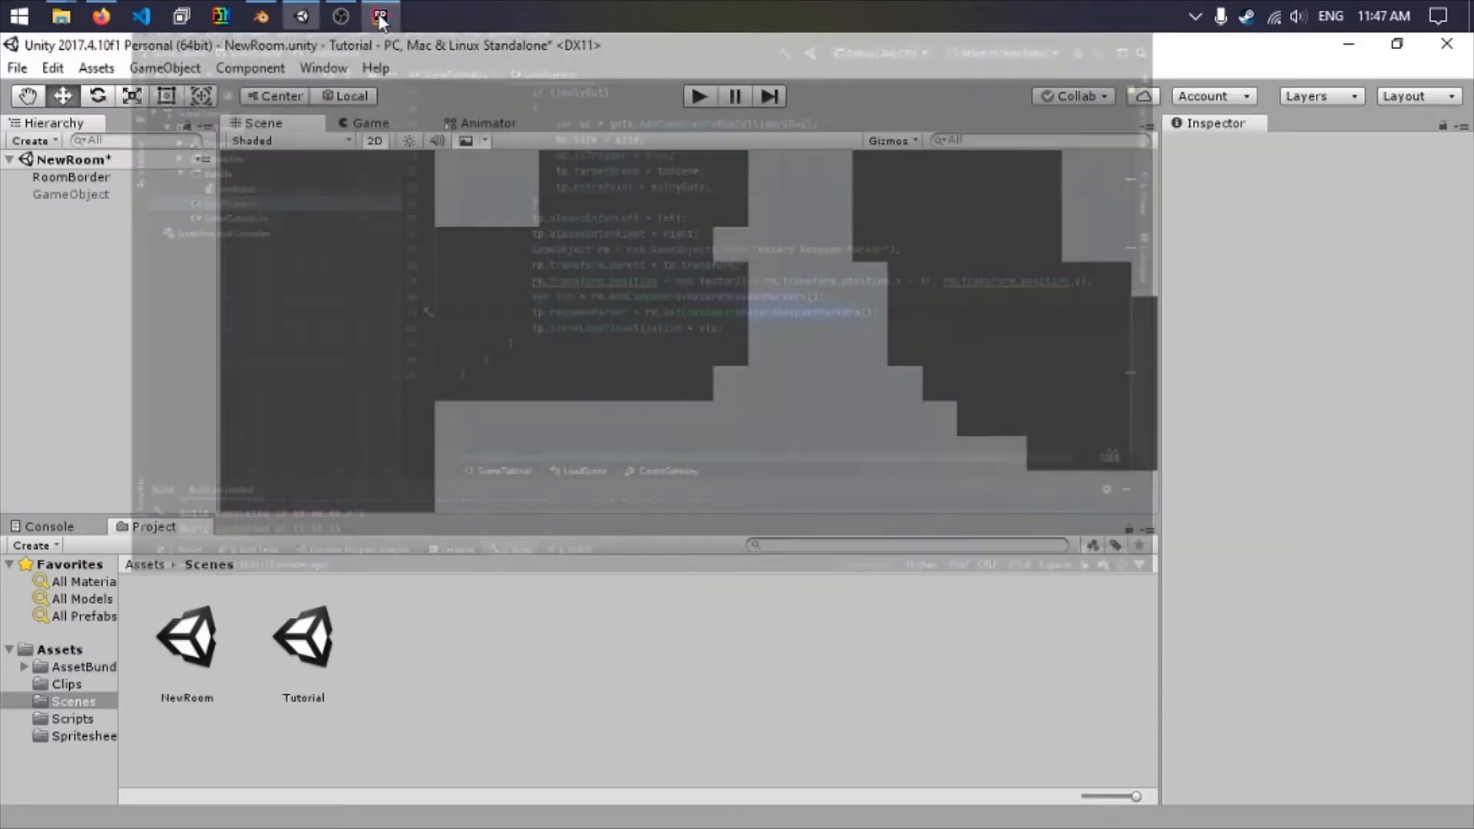
pyautogui.click(74, 195)
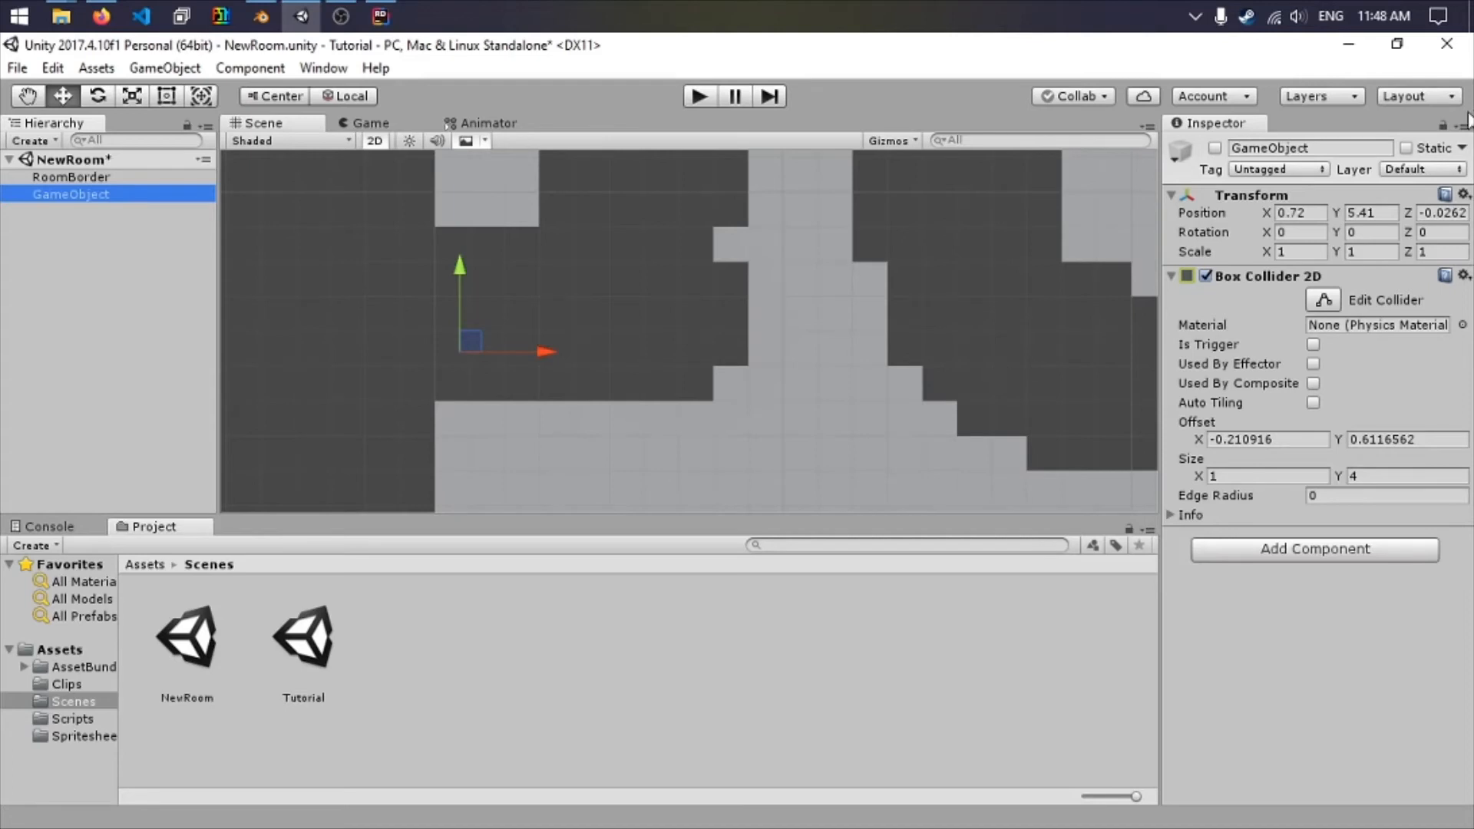
pyautogui.click(1214, 148)
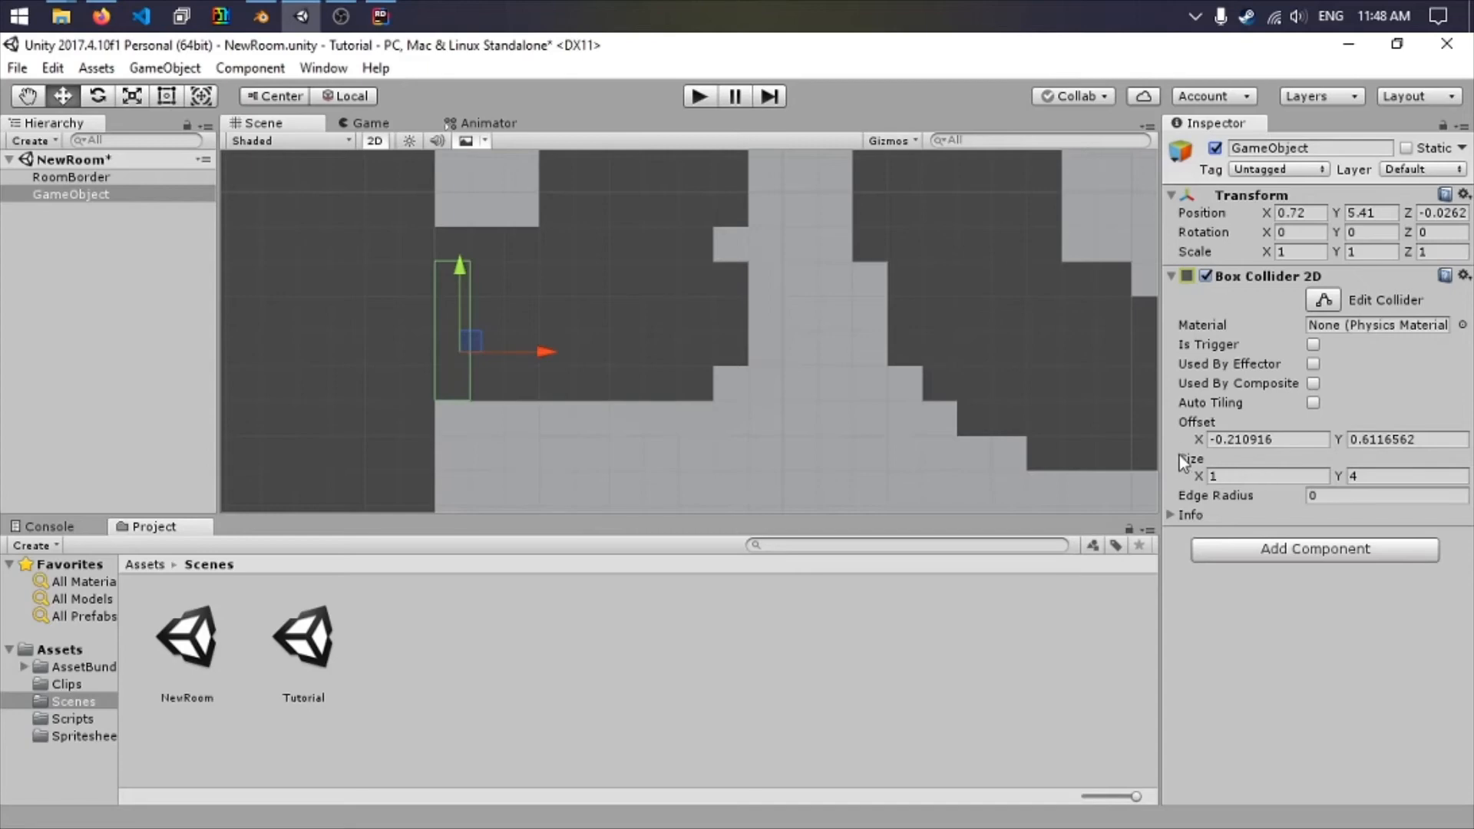
# Set the GameObject's Box Collider 2D offset to X 0 and Y 0.
pyautogui.click(1257, 438)
pyautogui.write('0')
pyautogui.press('Tab')
pyautogui.write('0')
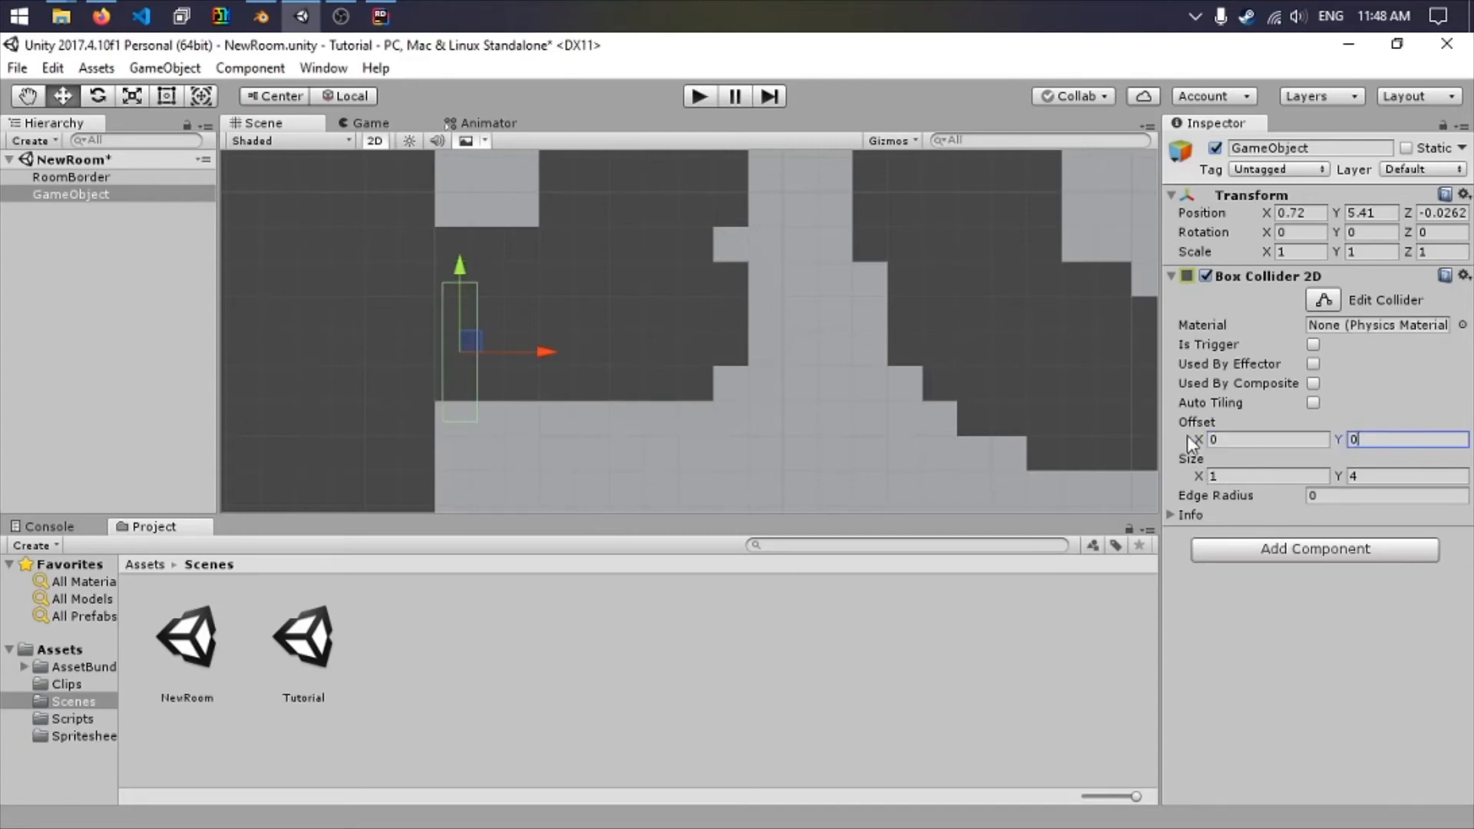
# Position the GameObject at X 0.5, Y 6, Z 0 so its collider fits the room's left opening.
pyautogui.moveTo(480, 334); pyautogui.dragTo(466, 315)
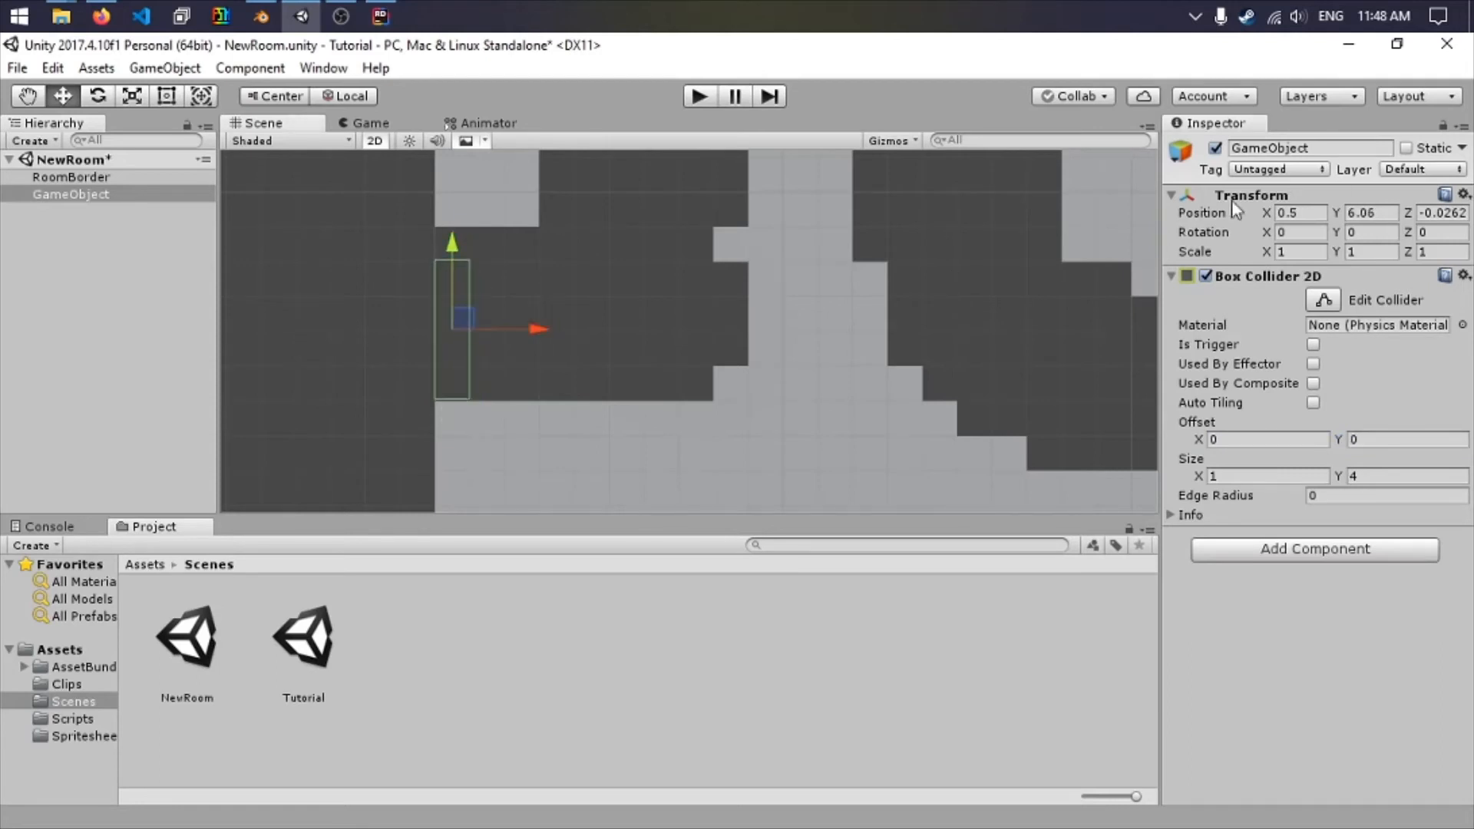
pyautogui.click(1373, 213)
pyautogui.write('6')
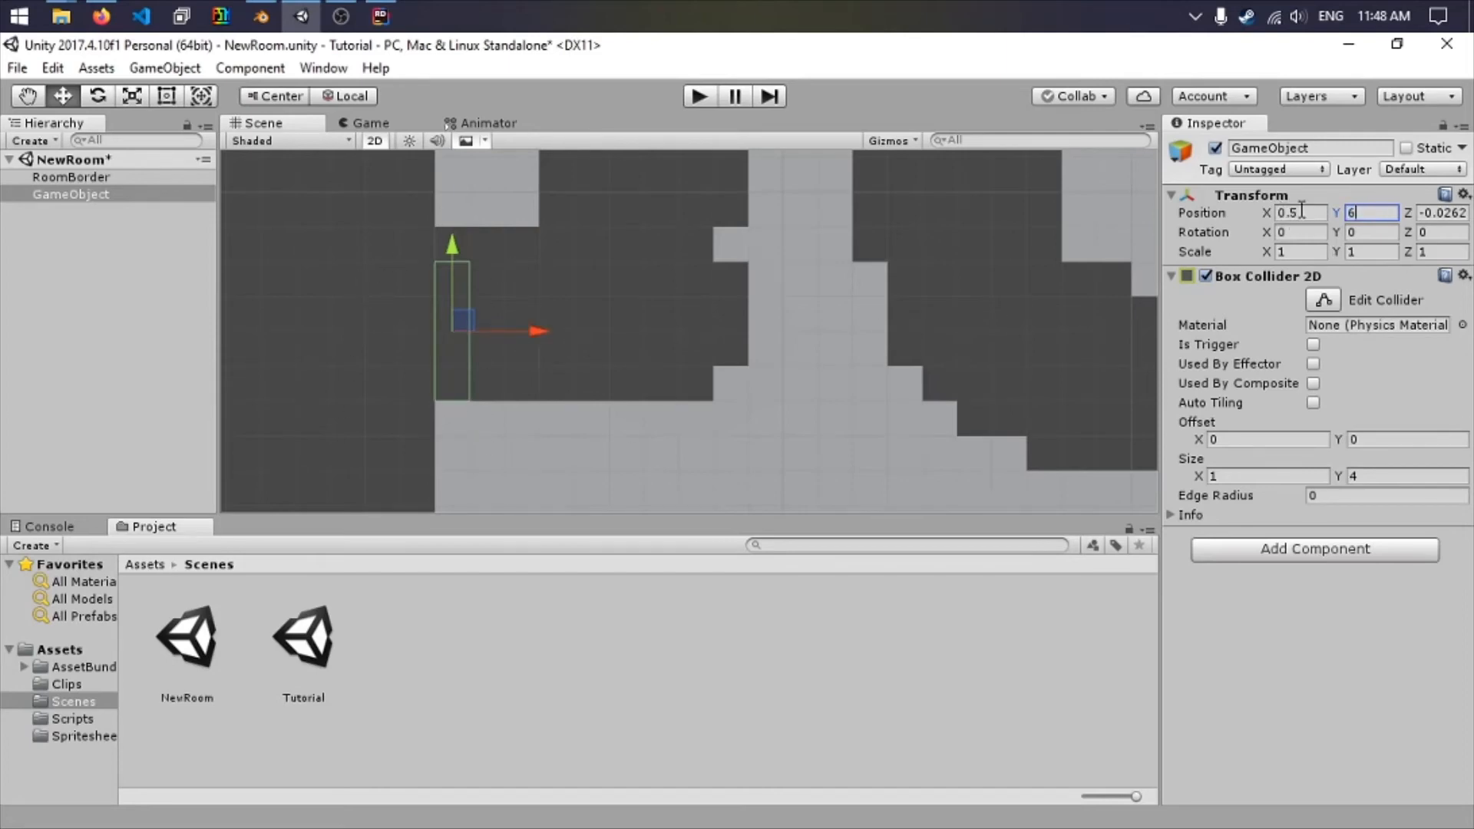
pyautogui.click(1439, 214)
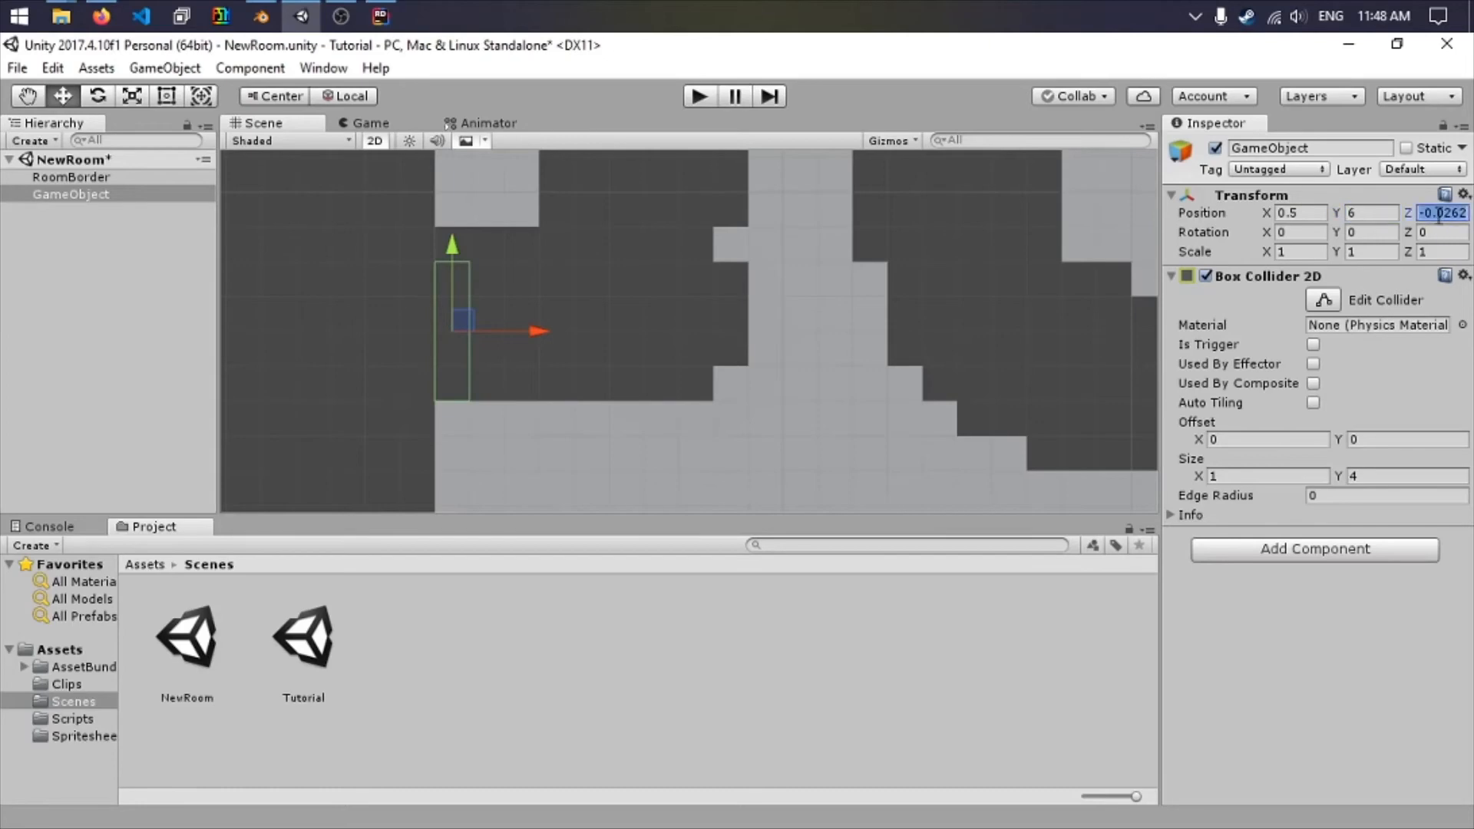
pyautogui.write('0')
# Switch to Rider and examine the CreateGateway method in LoadScene.cs, including the lines creating the gate object and its TransitionPoint component.
pyautogui.click(379, 15)
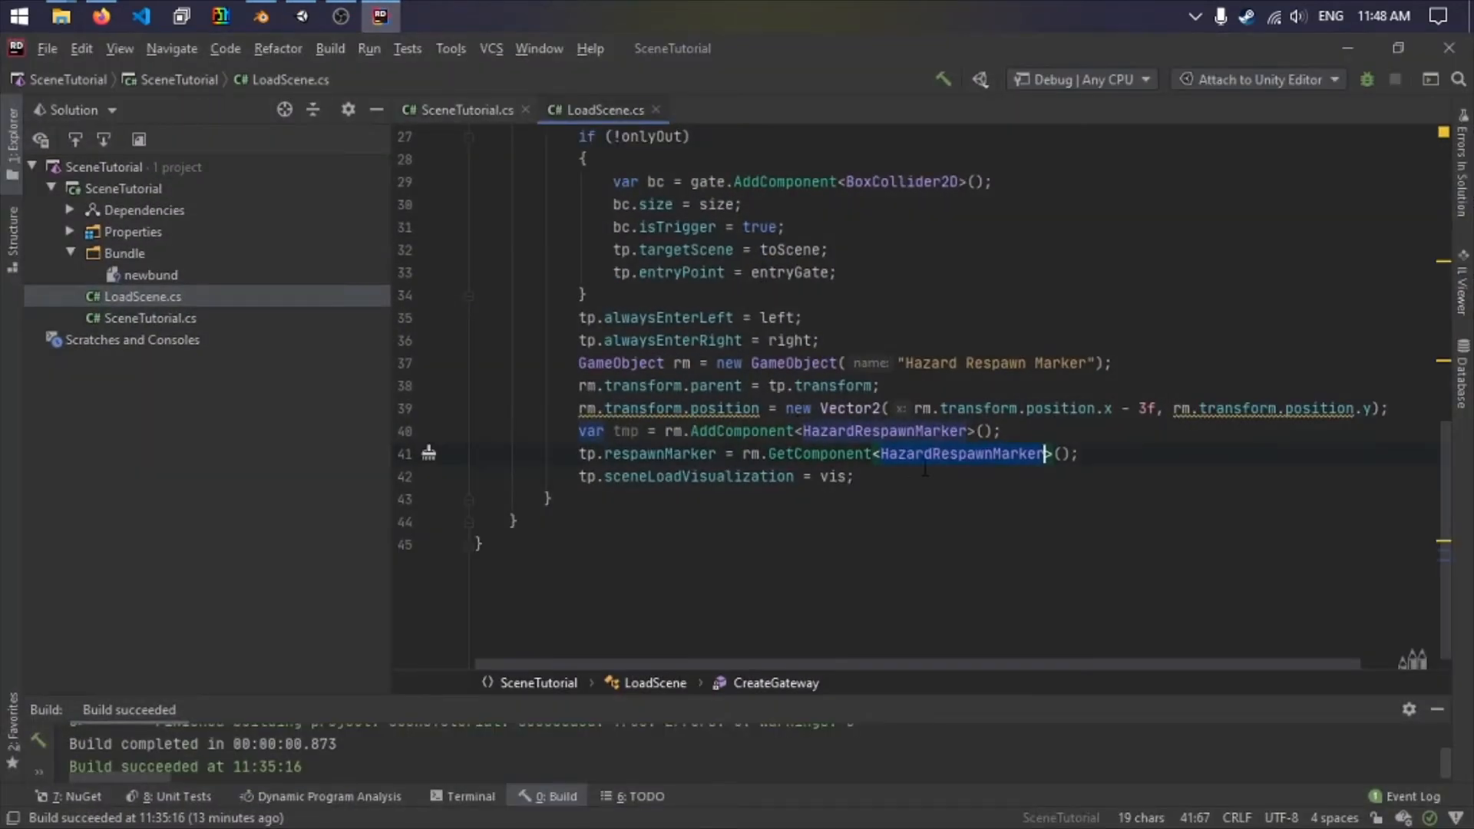
pyautogui.scroll(4, 925, 469)
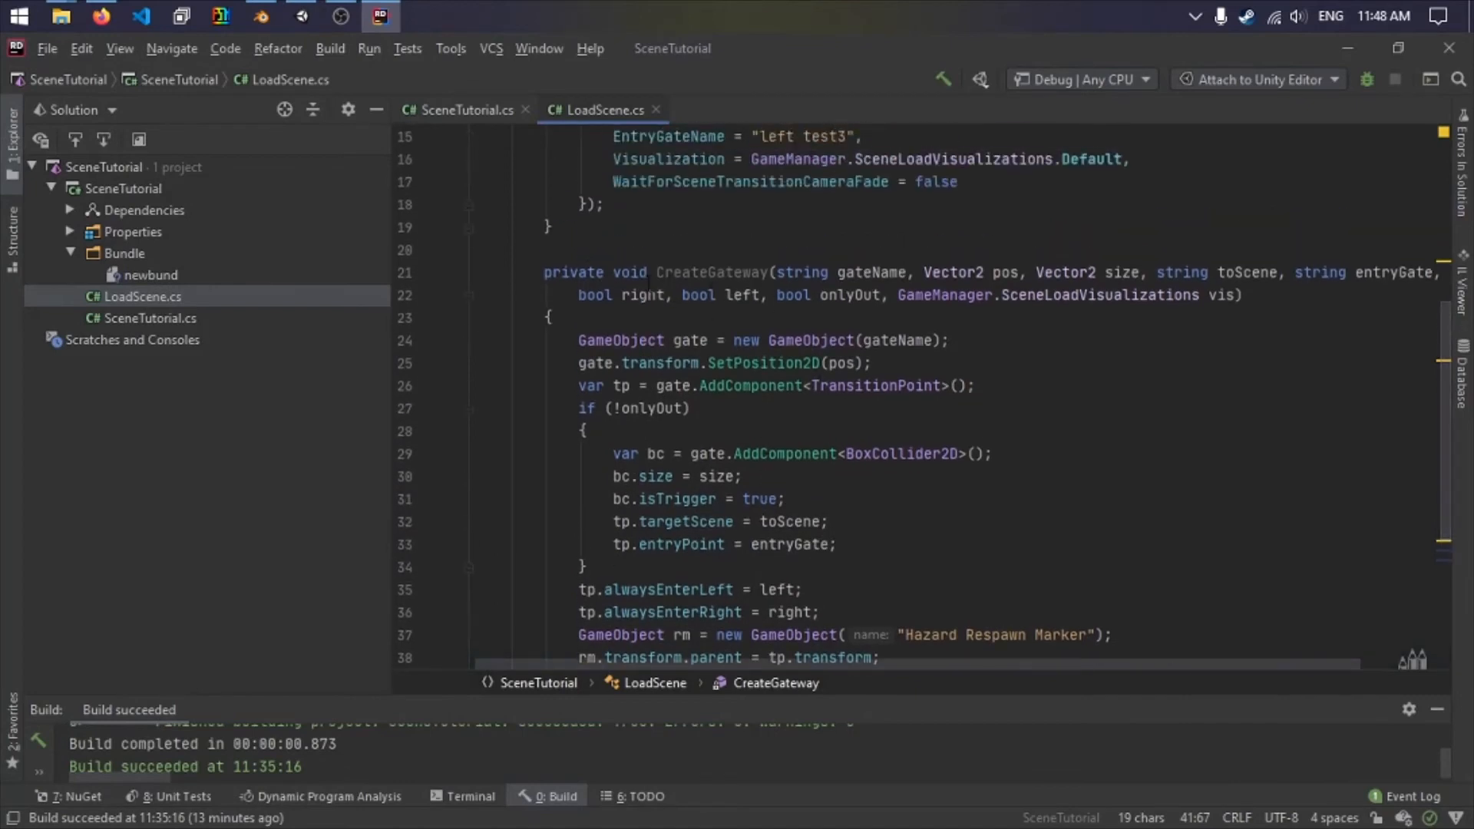
pyautogui.scroll(-4, 648, 288)
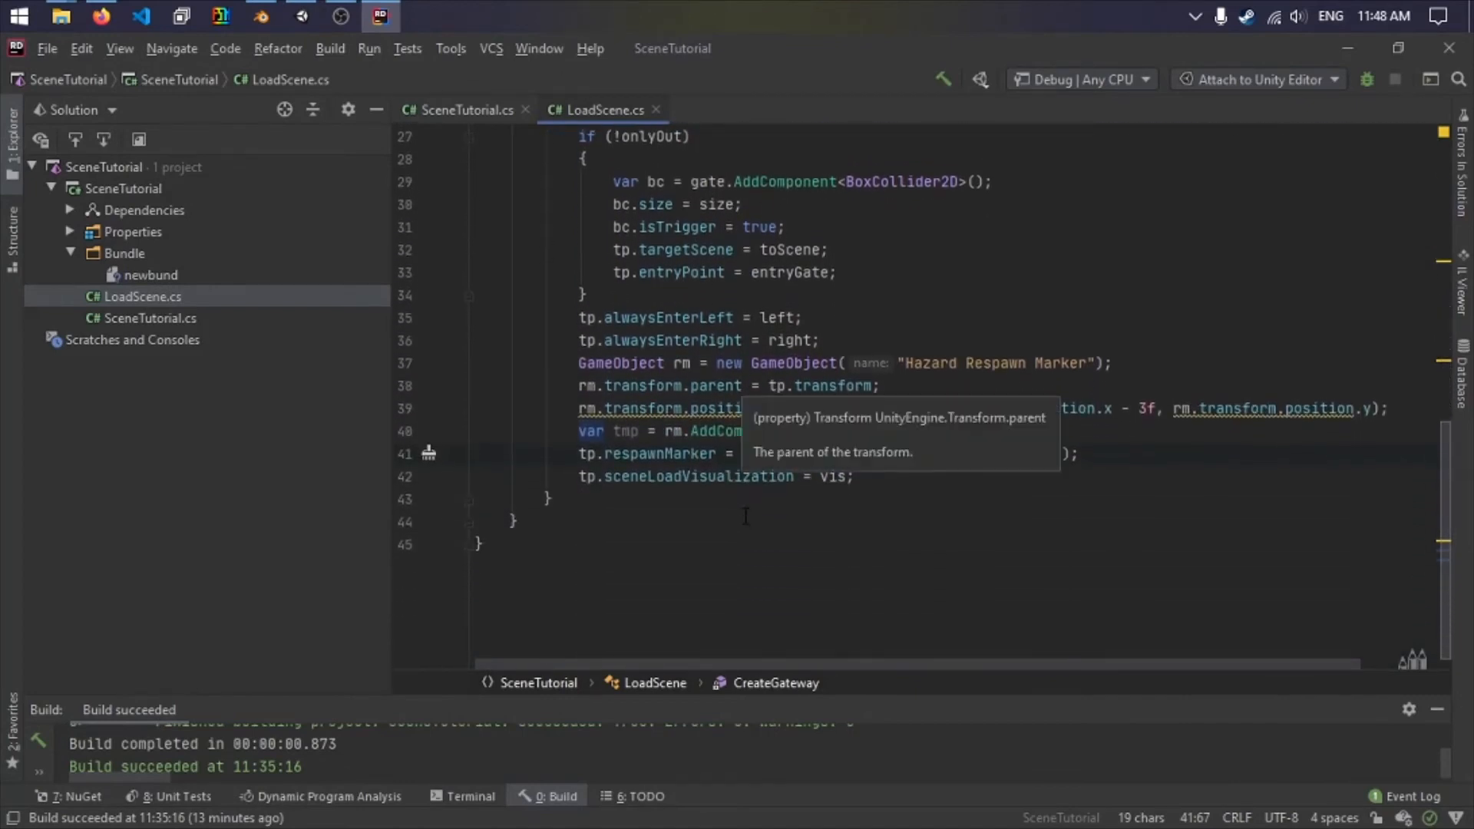
pyautogui.scroll(6, 746, 516)
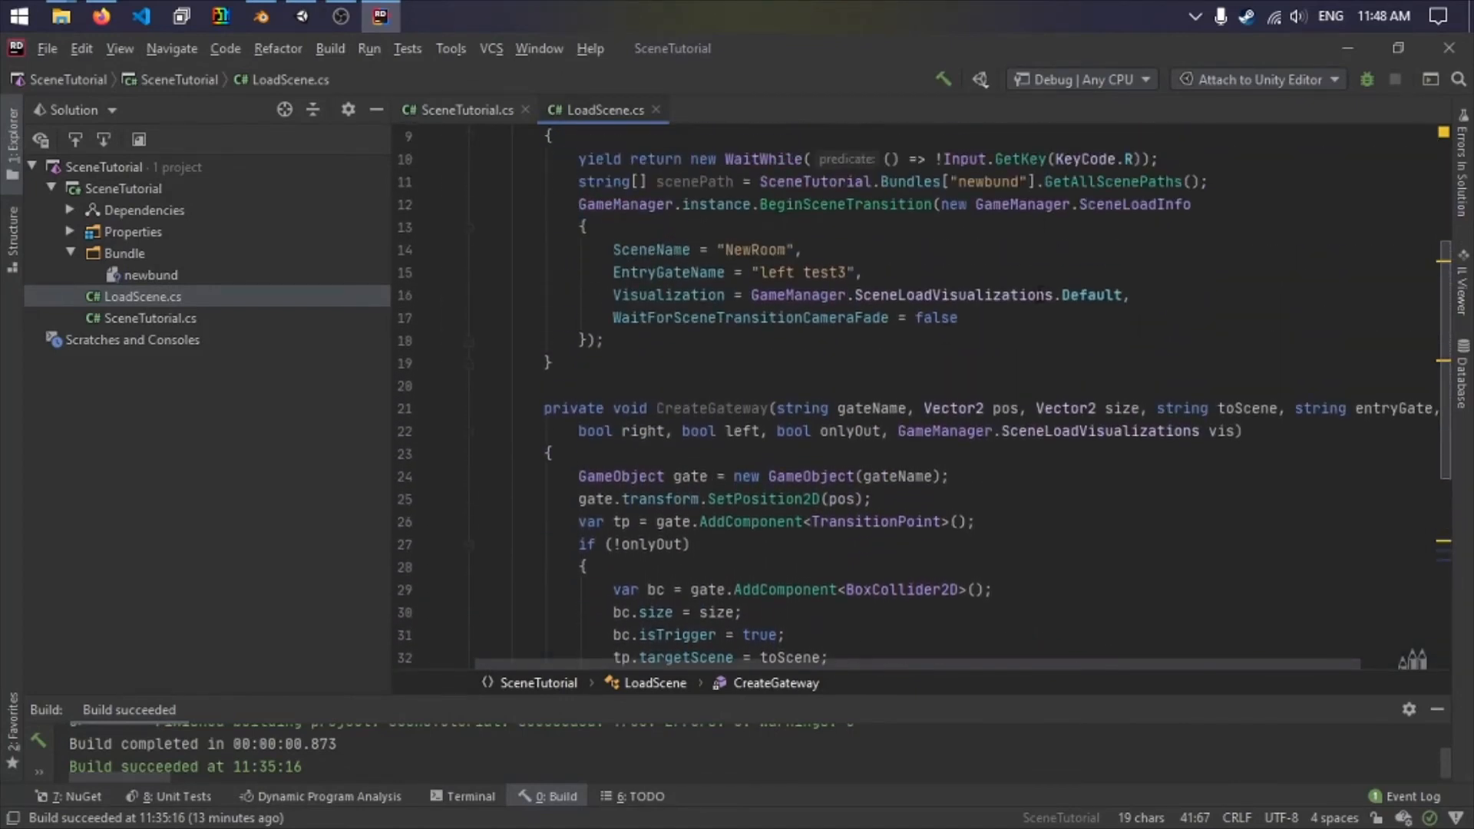
pyautogui.scroll(1, 672, 351)
pyautogui.scroll(-1, 671, 351)
pyautogui.click(672, 351)
pyautogui.scroll(-3, 672, 351)
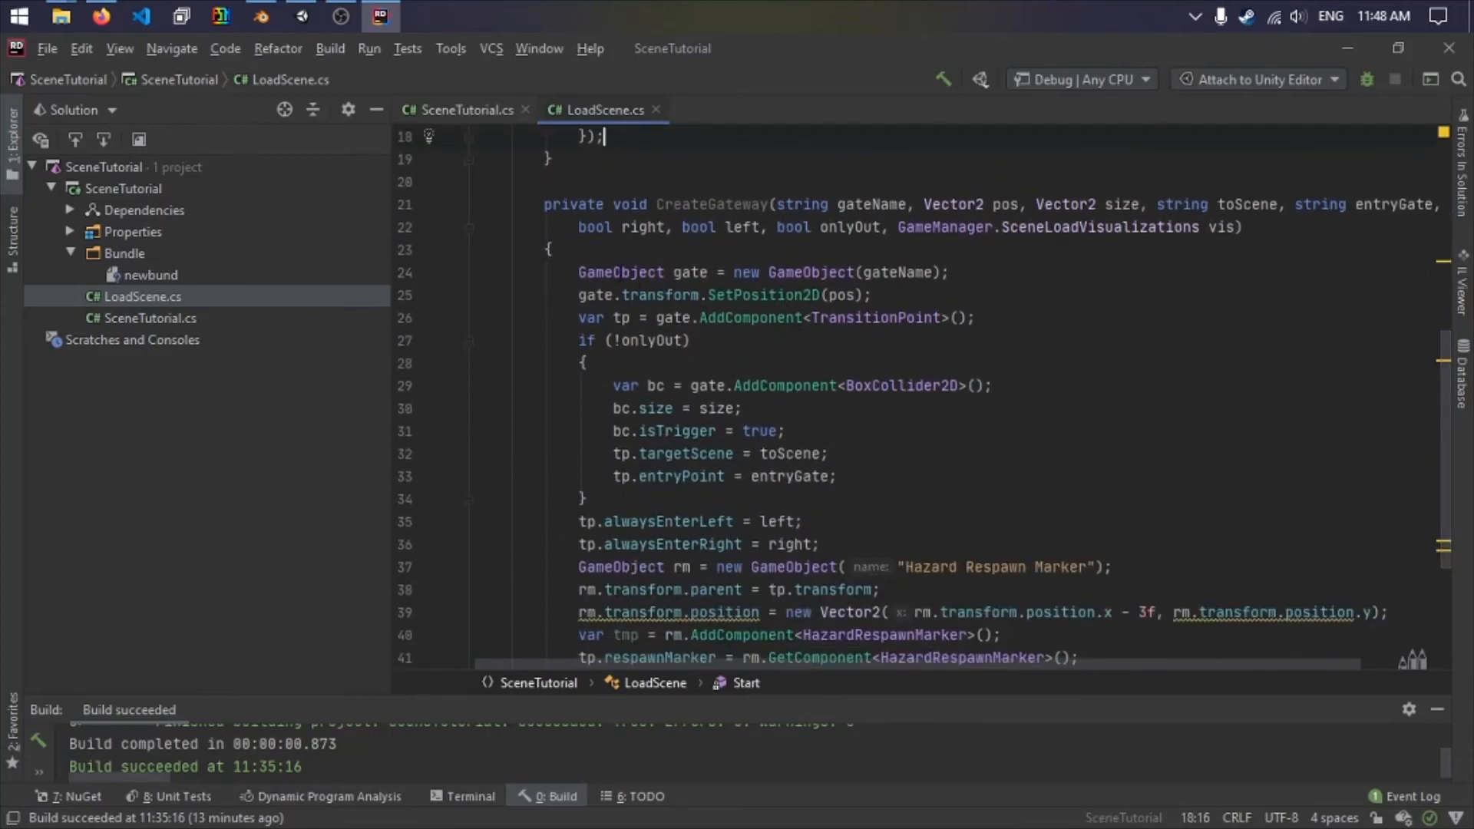
pyautogui.moveTo(577, 271); pyautogui.dragTo(1005, 268)
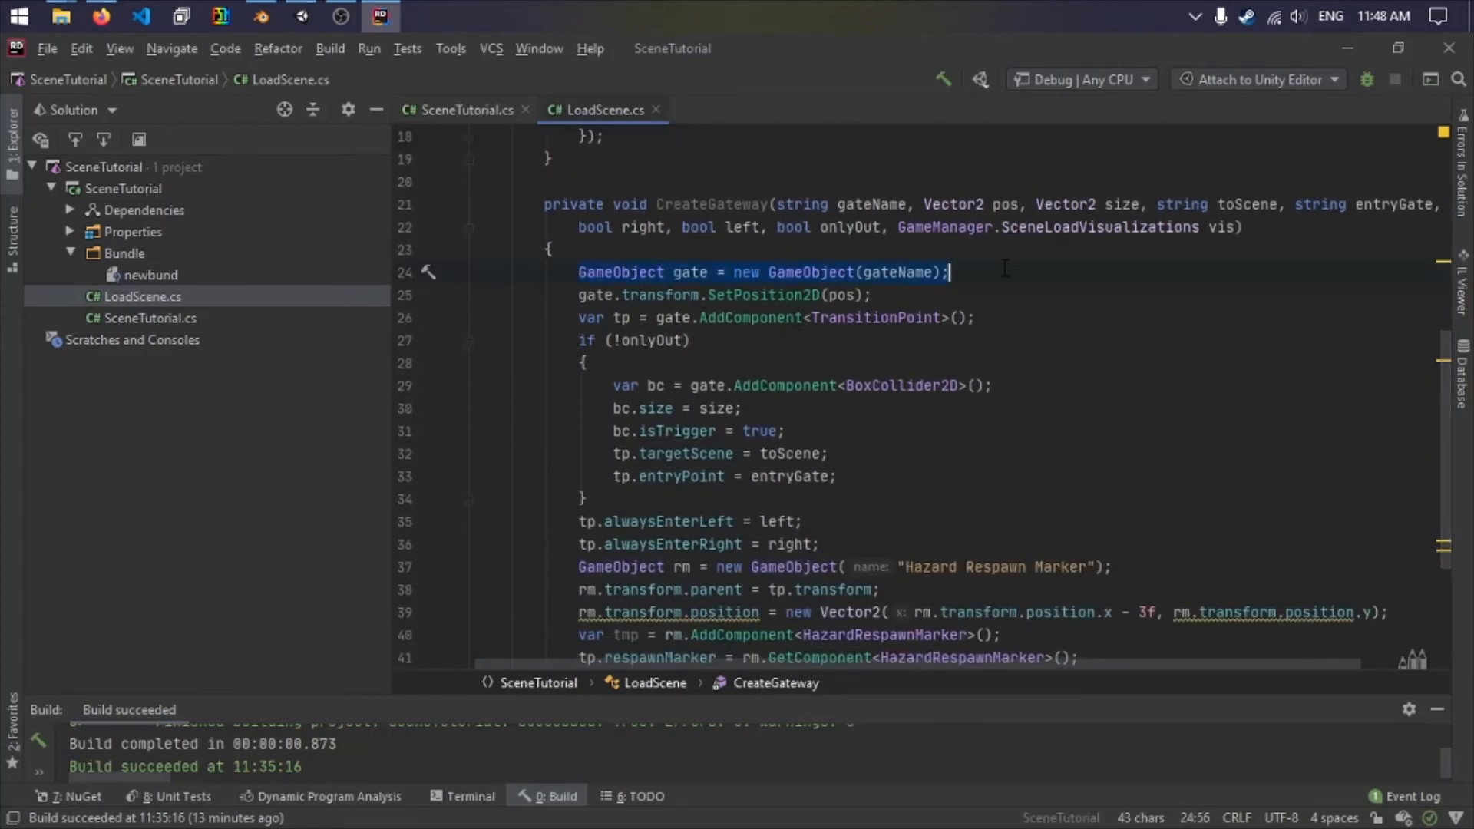
pyautogui.click(578, 318)
pyautogui.moveTo(578, 318); pyautogui.dragTo(950, 318)
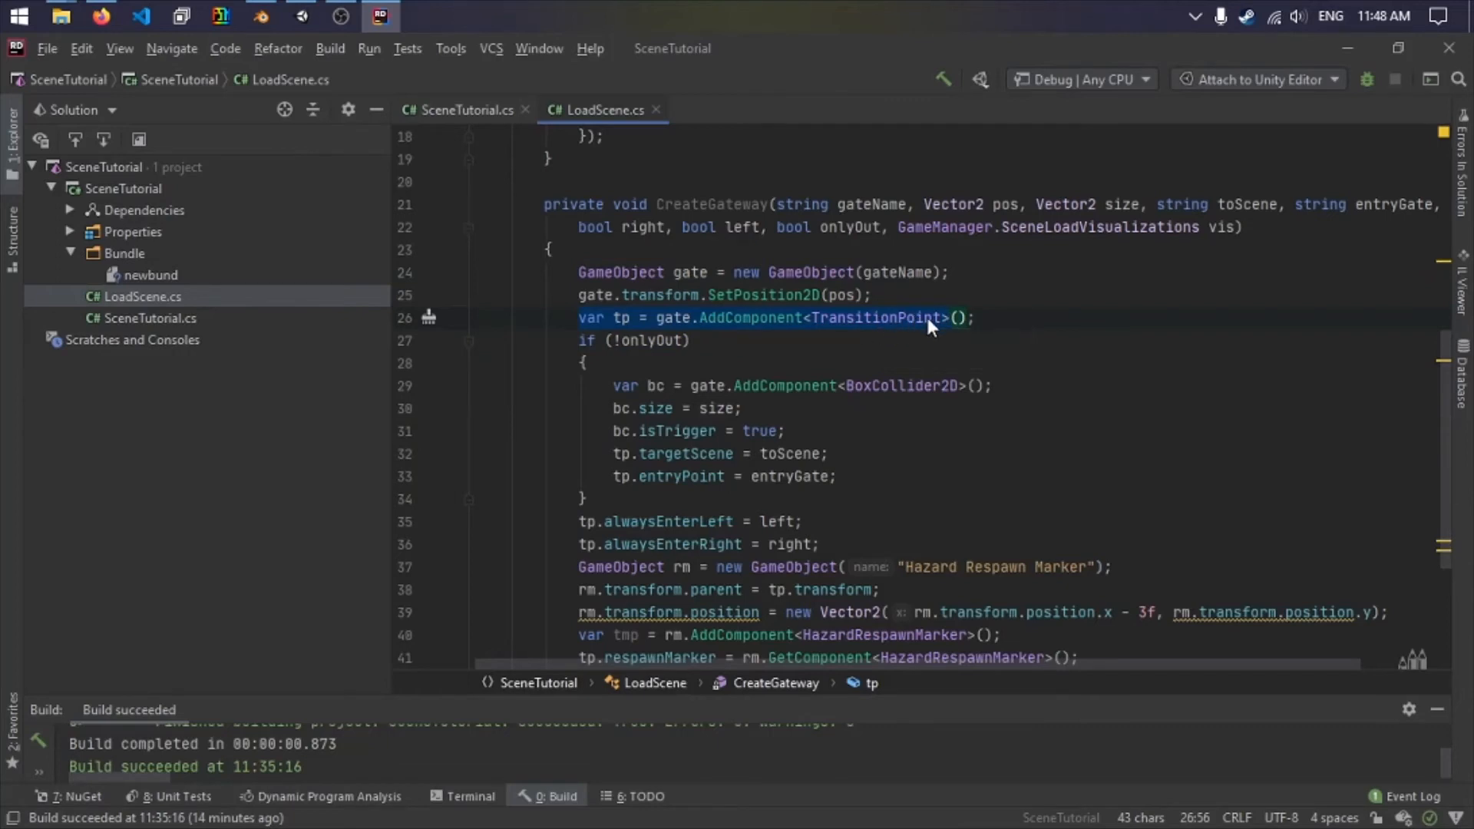
# Examine the if (!onlyOut) block in CreateGateway that adds the BoxCollider2D and sets the transition target.
pyautogui.moveTo(958, 386); pyautogui.dragTo(579, 364)
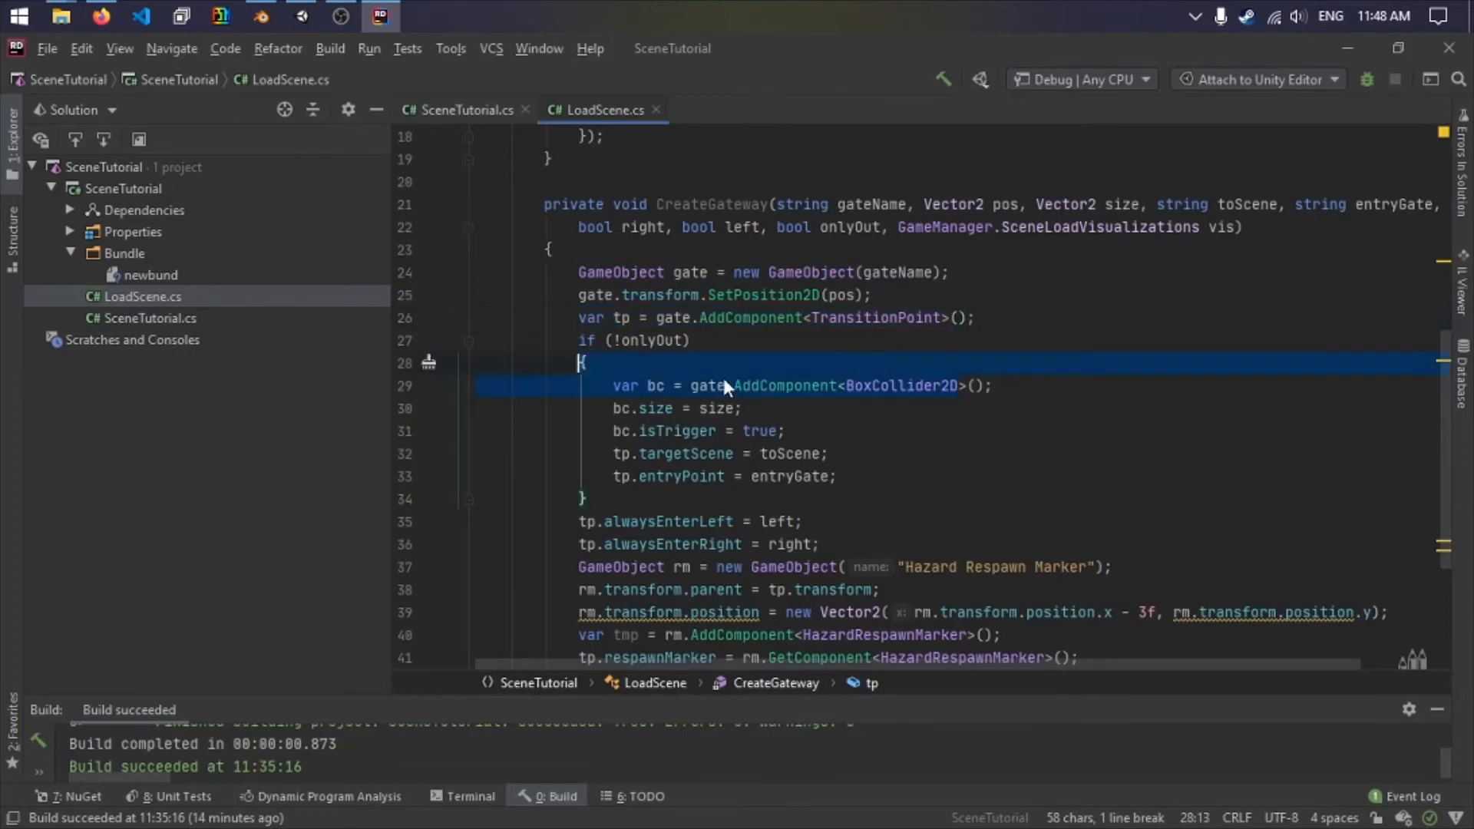
pyautogui.click(585, 363)
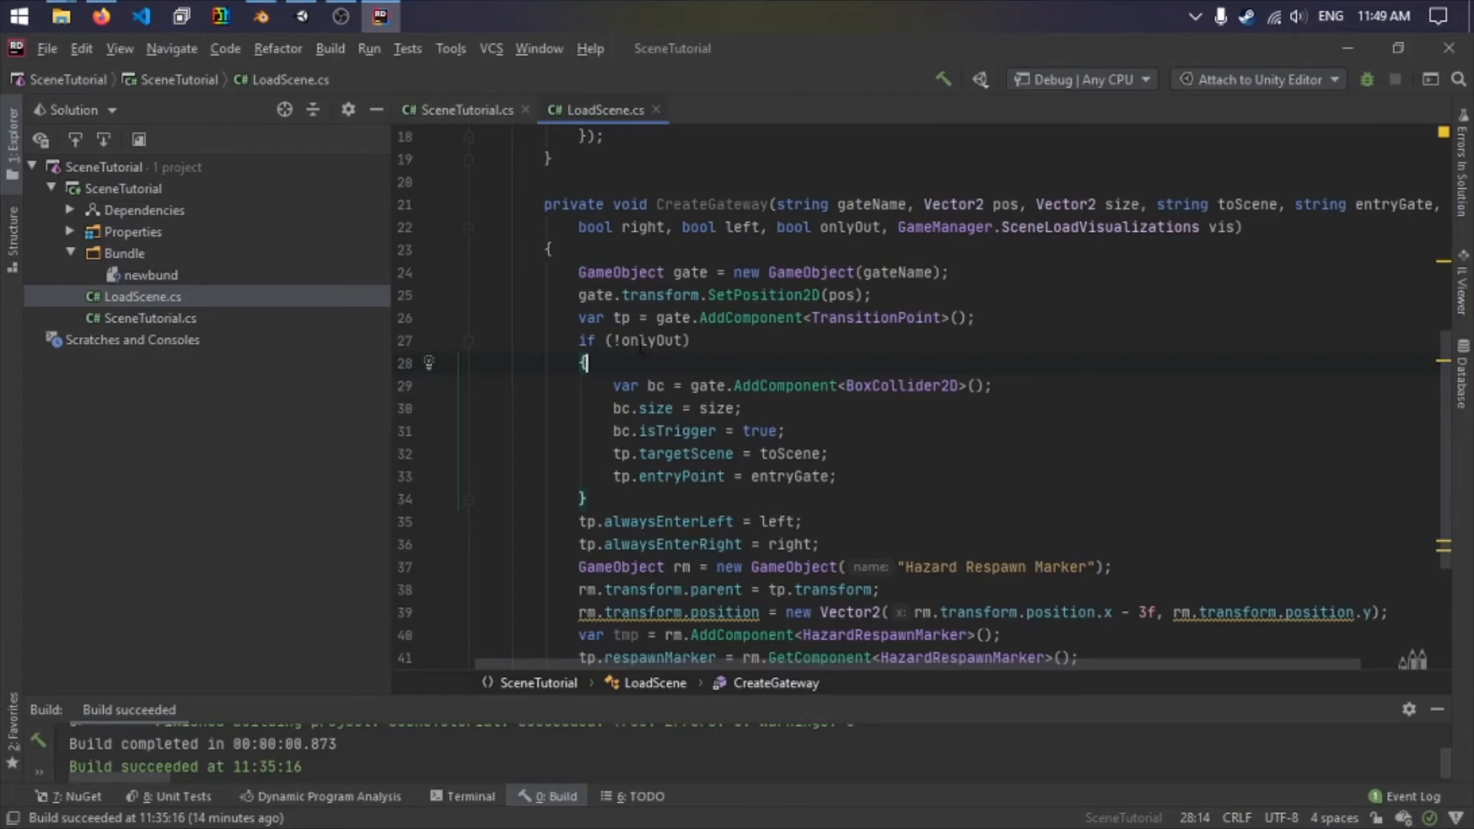
pyautogui.moveTo(612, 362); pyautogui.dragTo(864, 498)
pyautogui.click(873, 496)
pyautogui.click(865, 486)
pyautogui.scroll(-3, 641, 438)
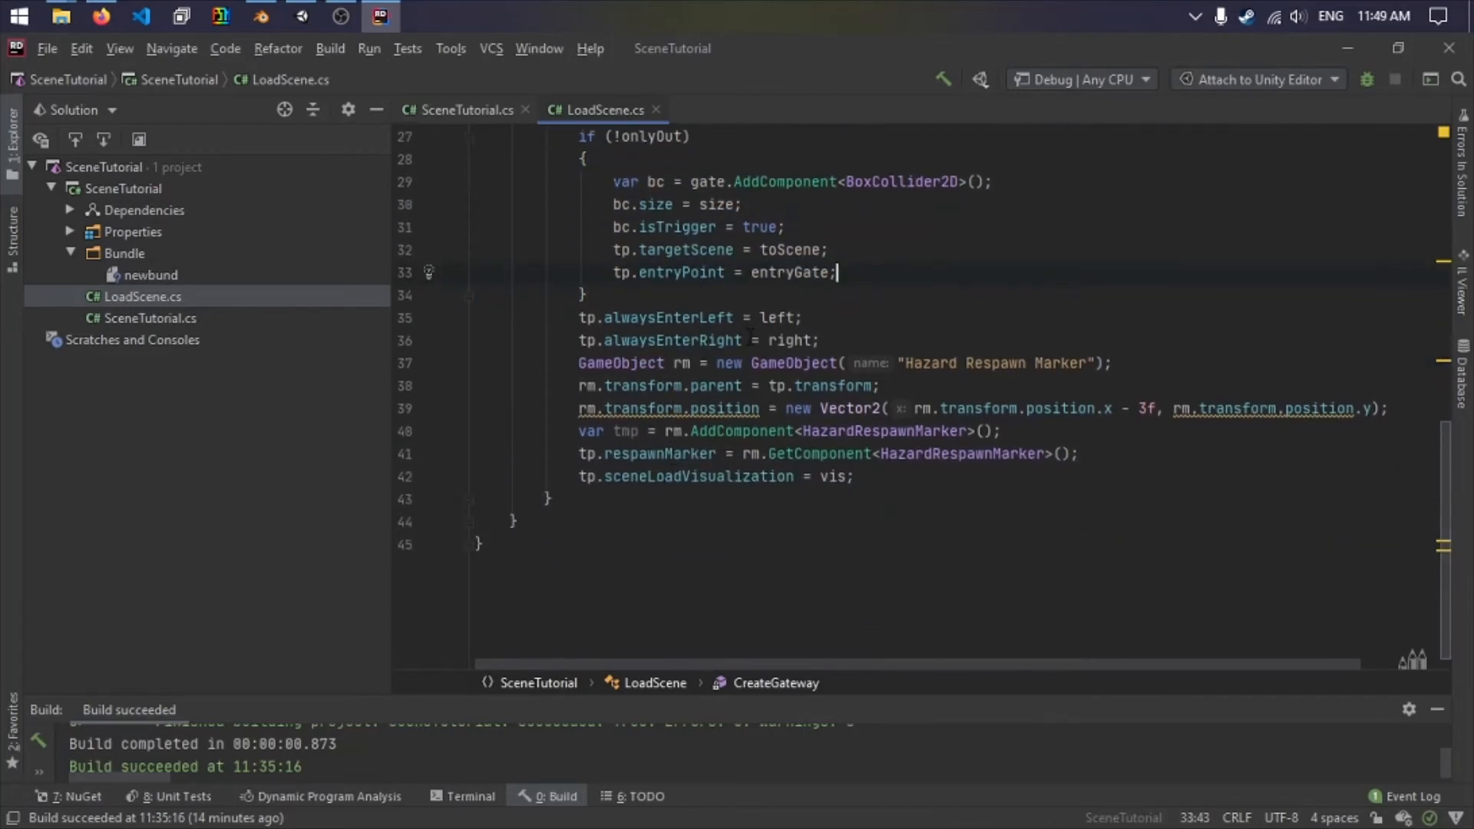
pyautogui.scroll(3, 802, 316)
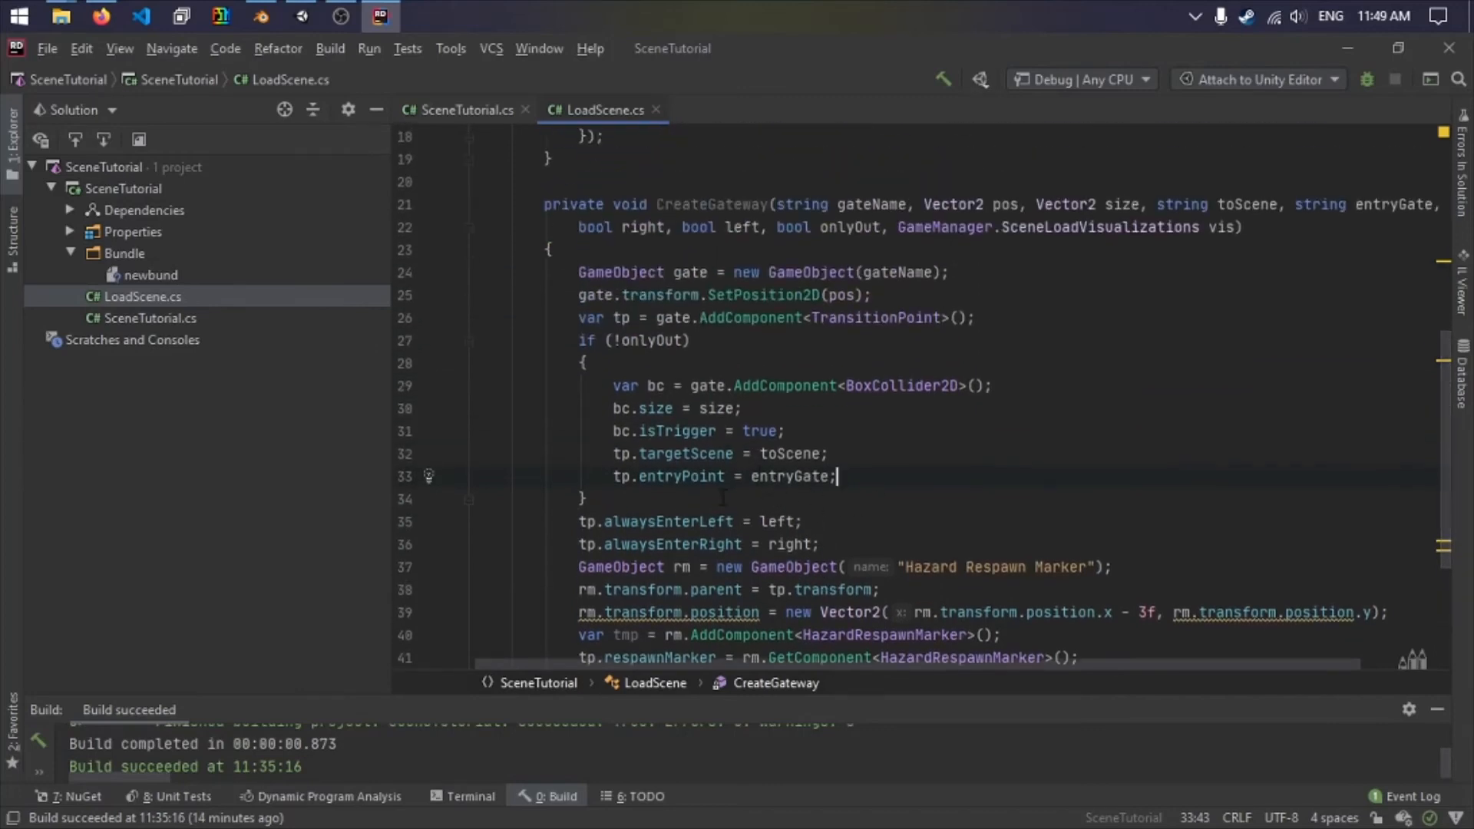
# Delete the whole if (!onlyOut) block from the CreateGateway method.
pyautogui.doubleClick(607, 496)
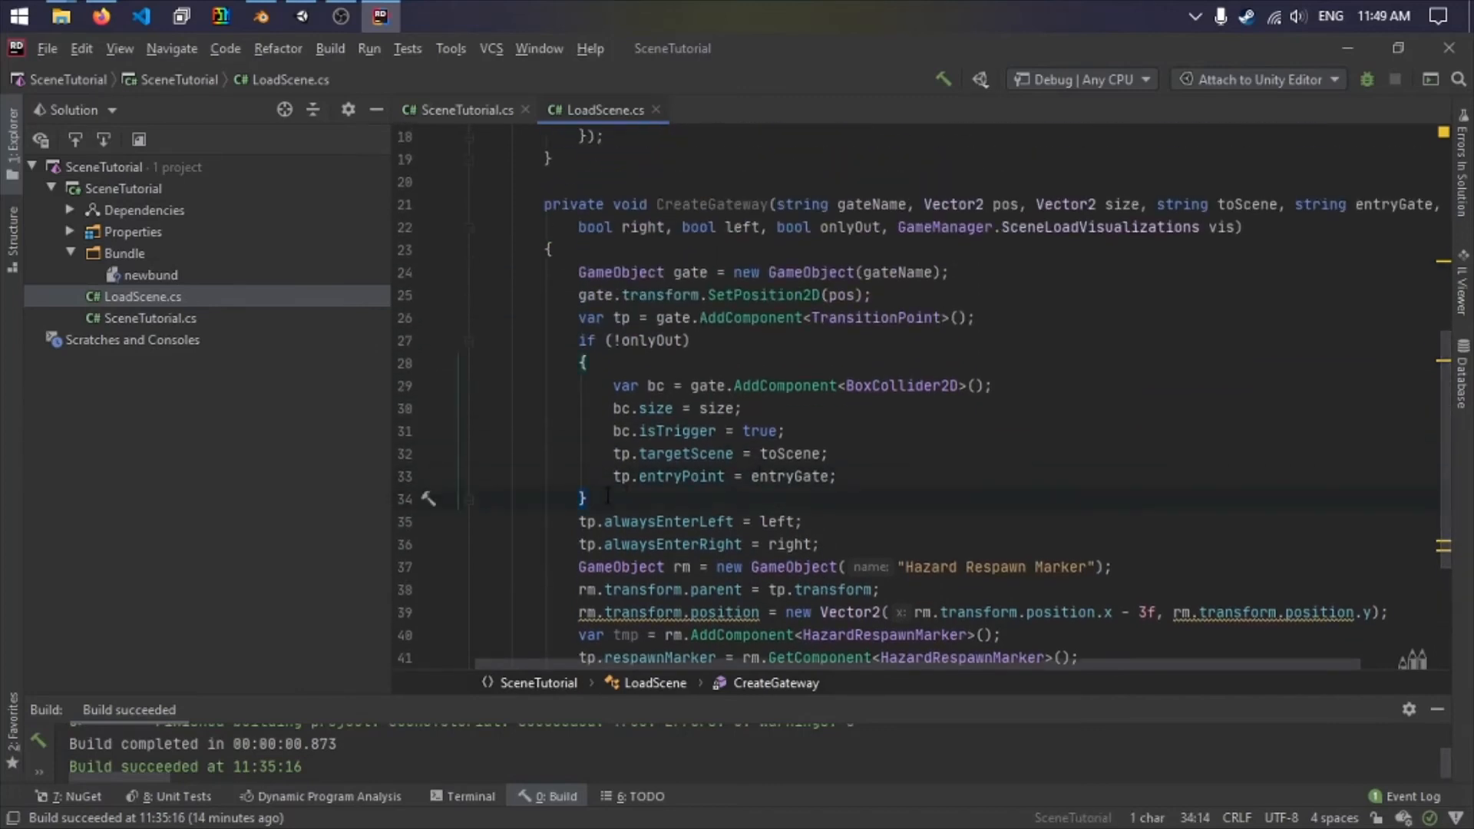
pyautogui.hotkey('ctrl', 'w')
pyautogui.hotkey('ctrl', 'w')
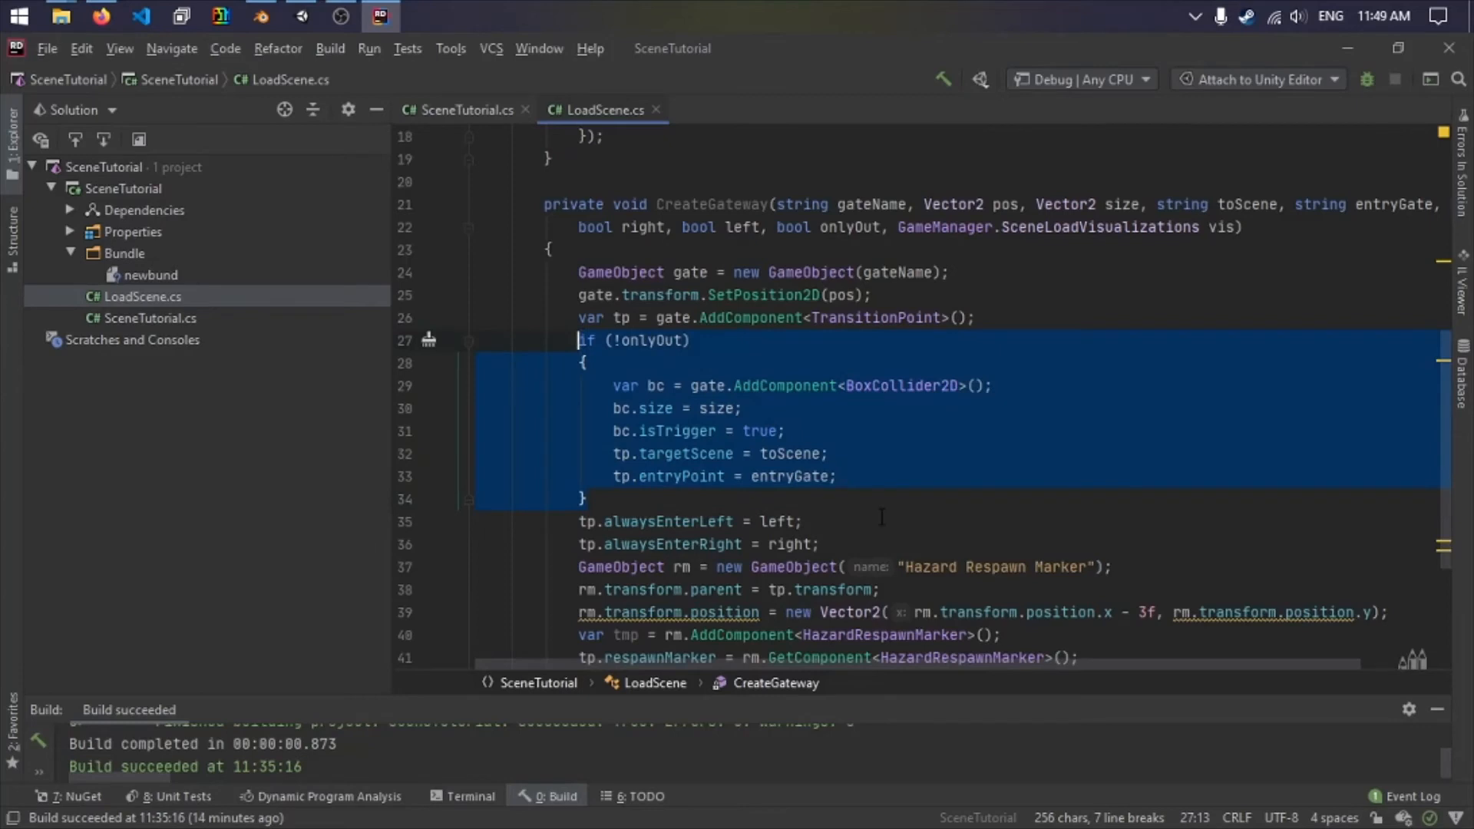
pyautogui.press('Right')
pyautogui.scroll(-3, 858, 507)
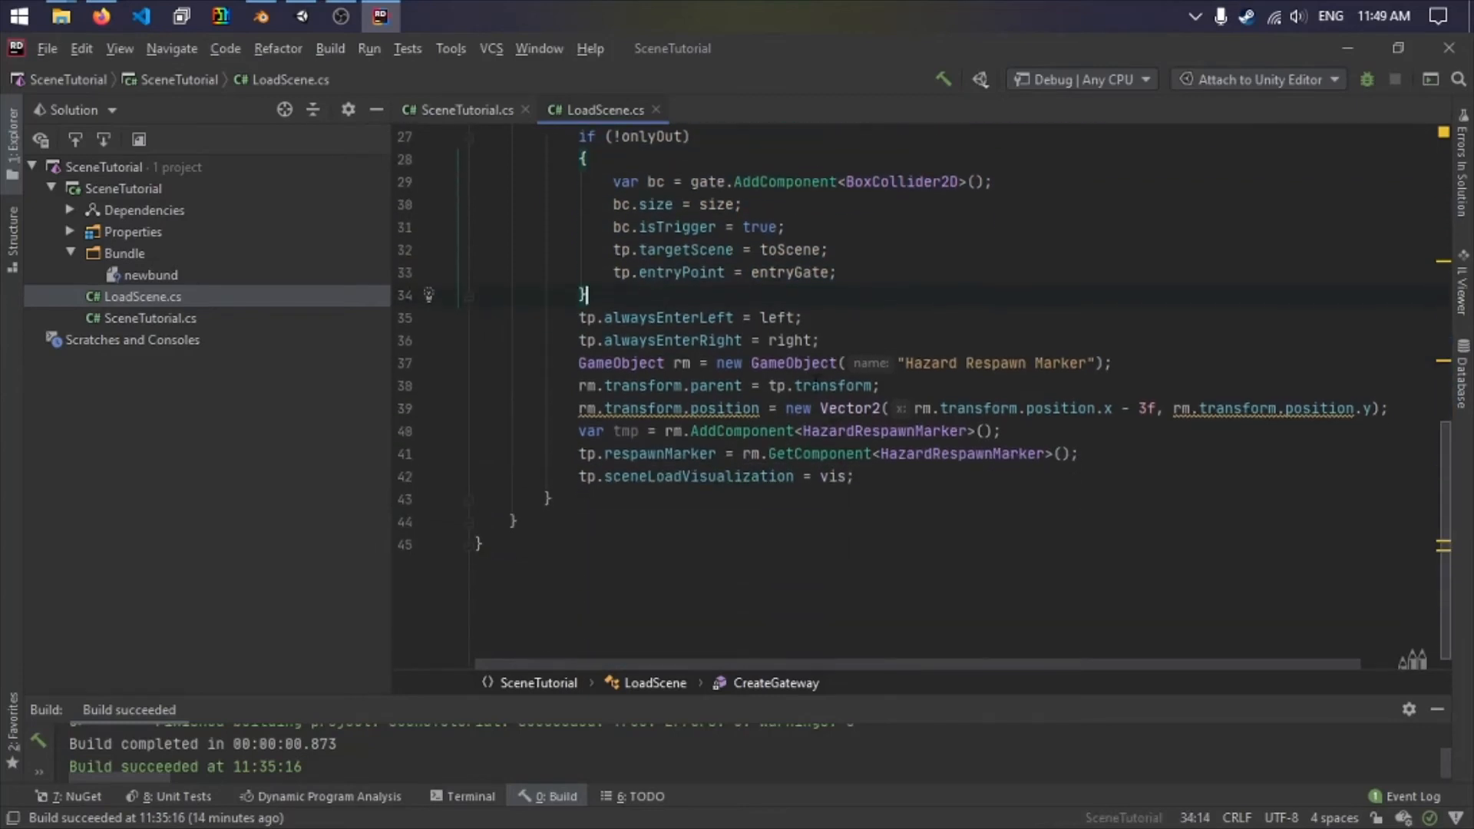
pyautogui.scroll(2, 643, 433)
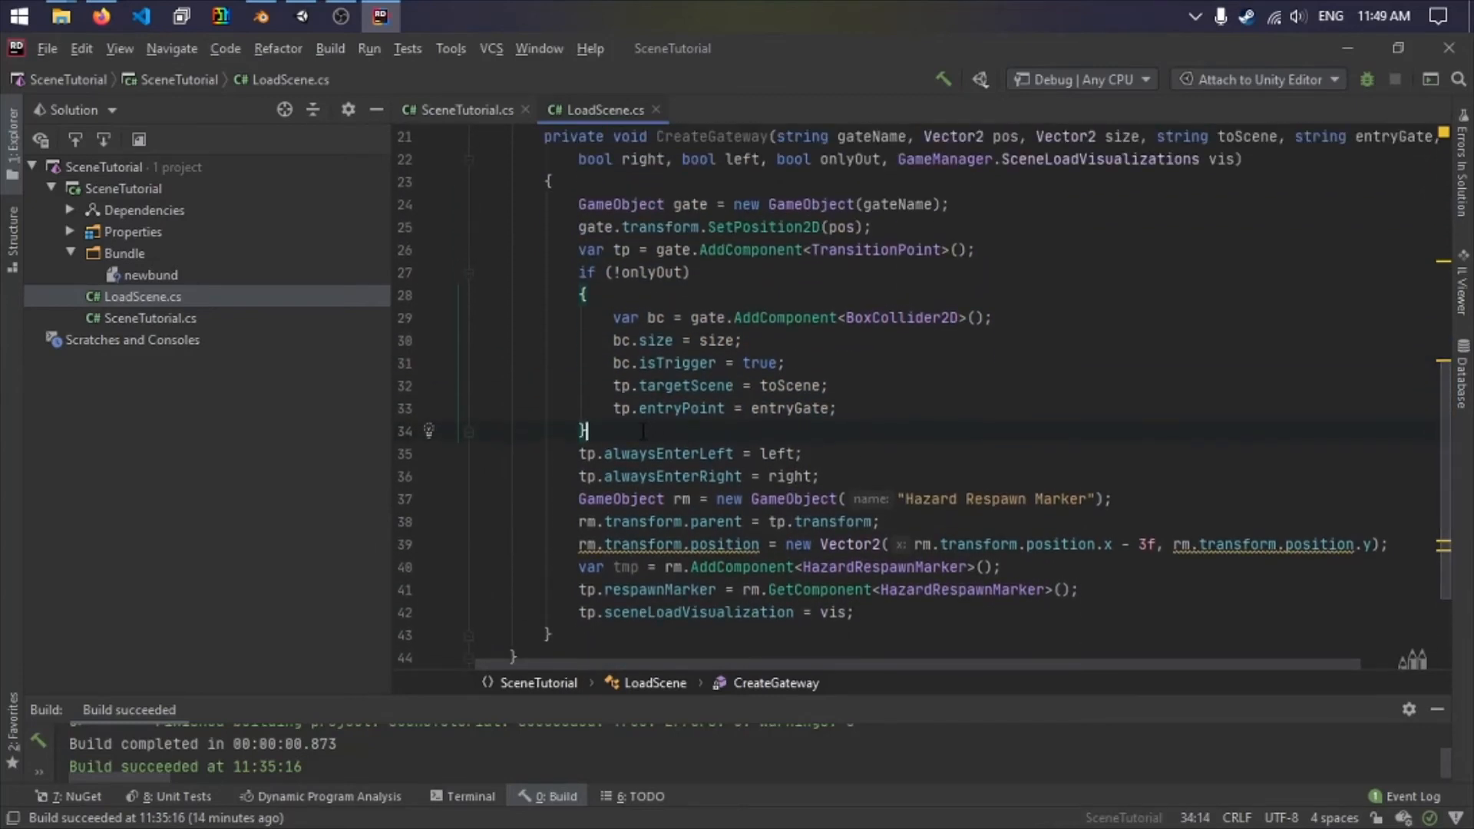
pyautogui.hotkey('ctrl', 'w')
pyautogui.hotkey('ctrl', 'w')
pyautogui.press('BackSpace')
pyautogui.press('BackSpace')
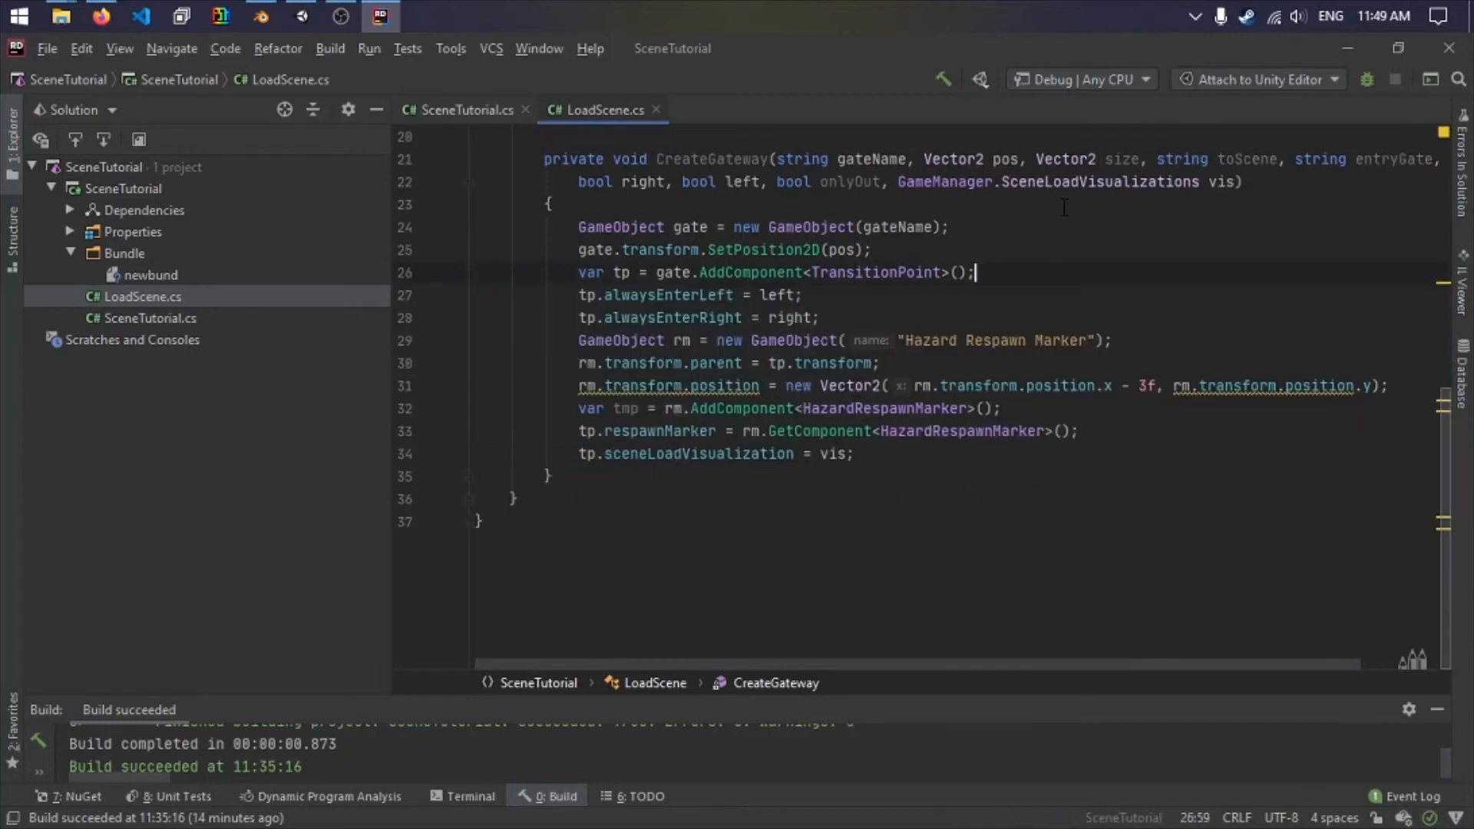
# Remove the bool onlyOut parameter from the CreateGateway signature.
pyautogui.scroll(2, 1064, 207)
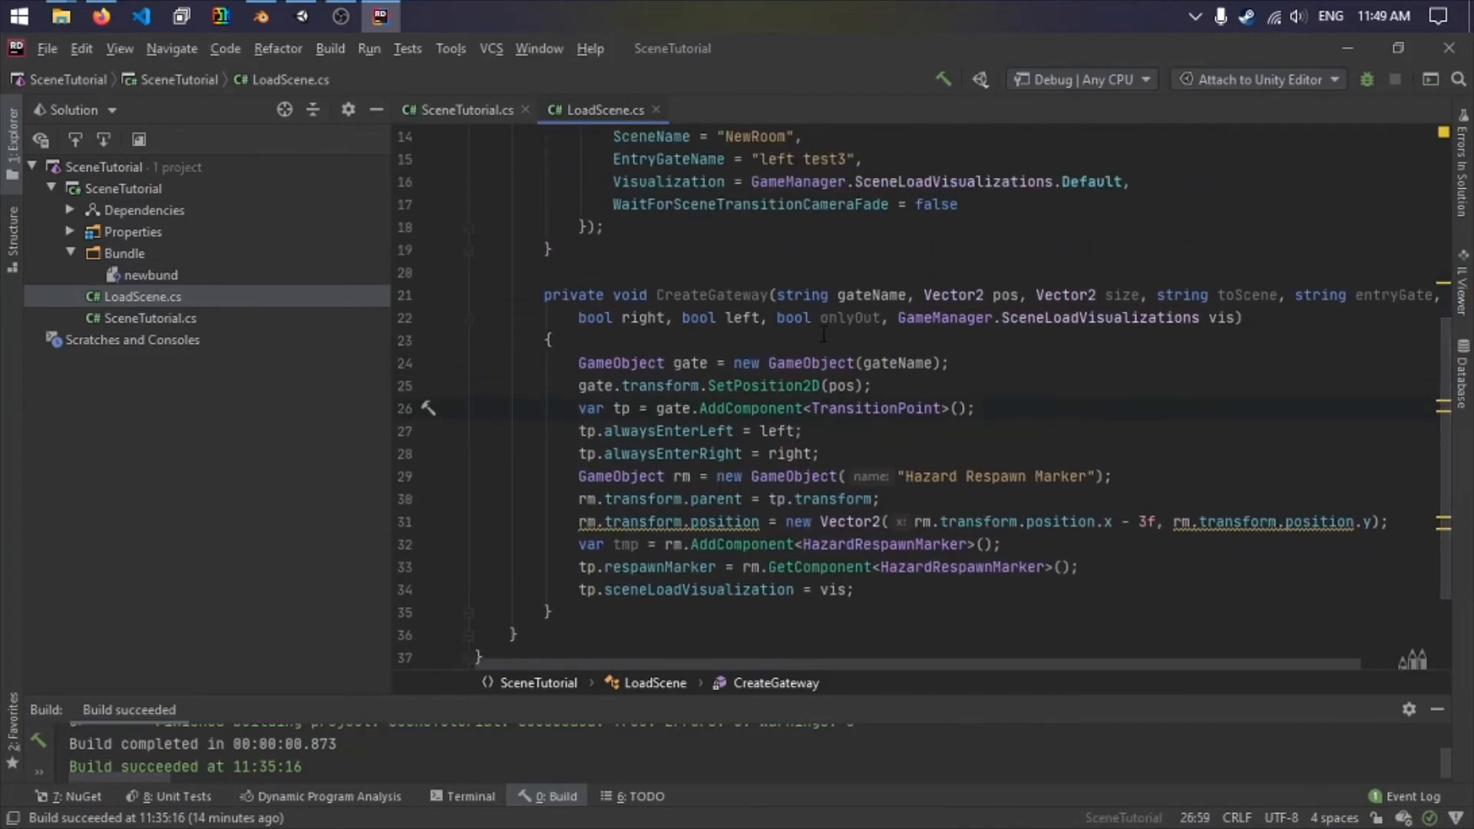
pyautogui.doubleClick(845, 319)
pyautogui.press('BackSpace')
pyautogui.press('BackSpace')
pyautogui.press('BackSpace')
pyautogui.press('BackSpace')
pyautogui.press('BackSpace')
pyautogui.press('BackSpace')
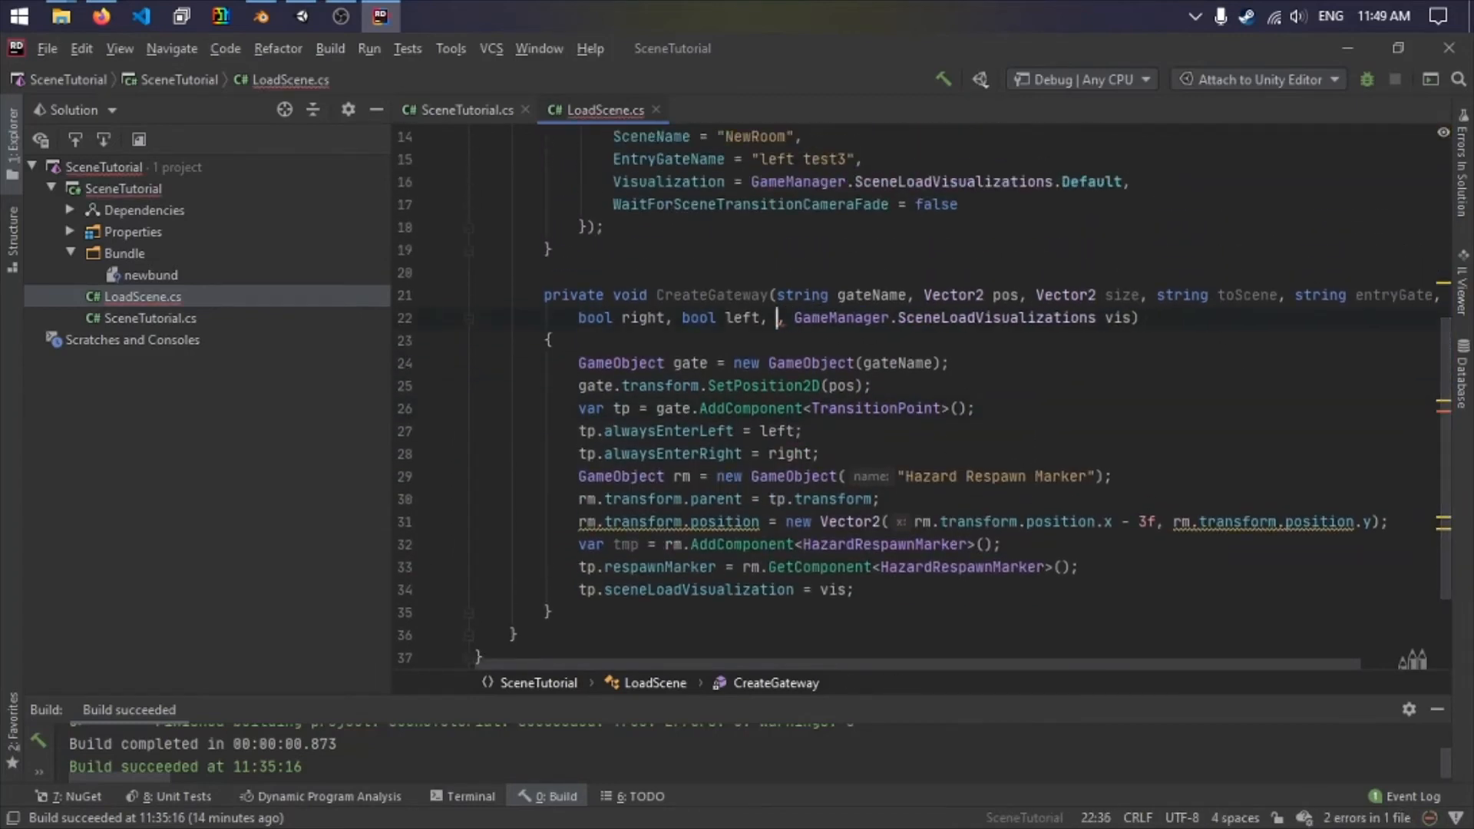
pyautogui.press('BackSpace')
pyautogui.press('BackSpace')
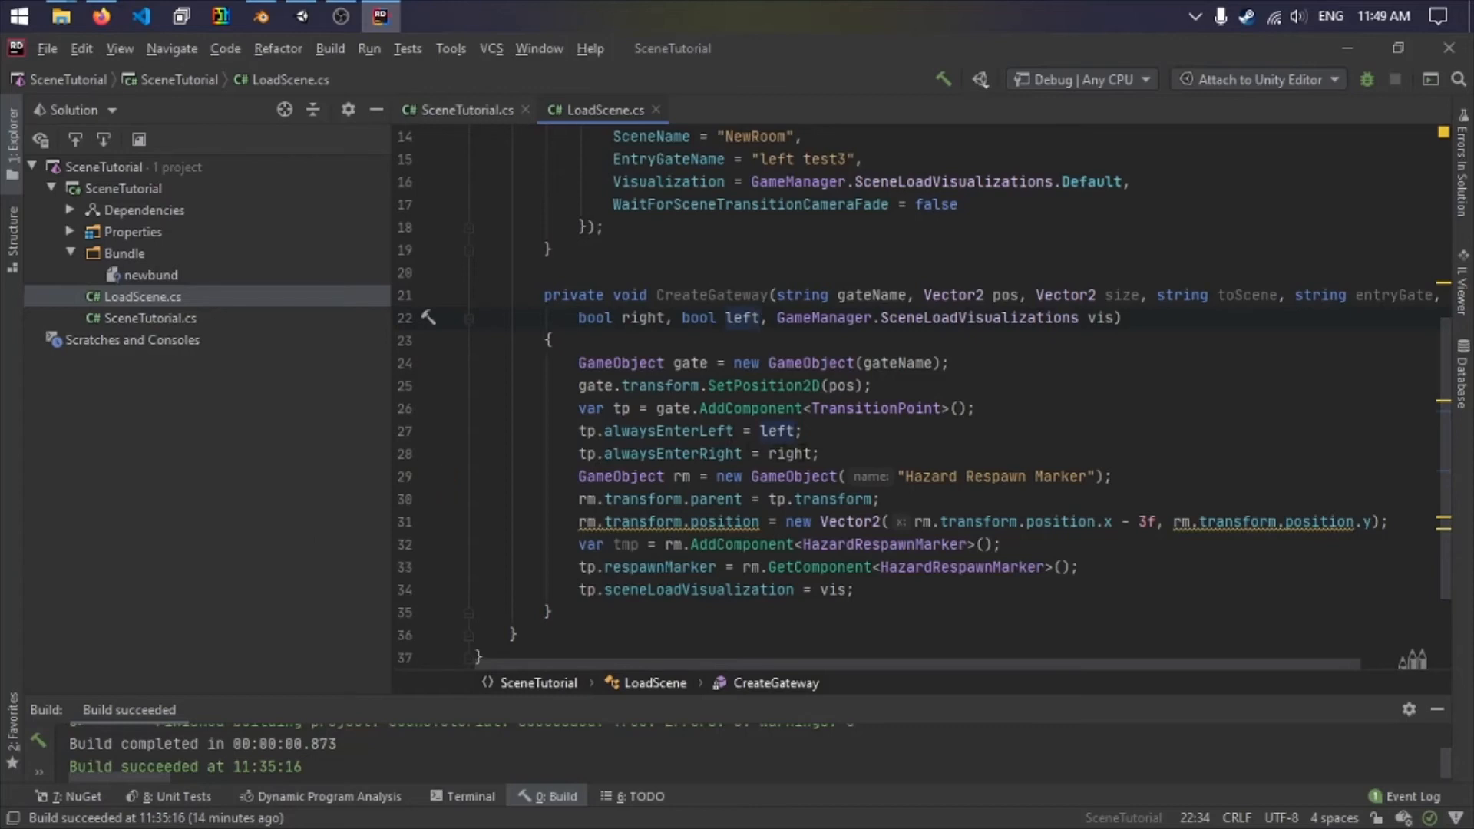
# Change the Hazard Respawn Marker's x position in CreateGateway to rm.transform.position.x + 3f.
pyautogui.scroll(-2, 922, 396)
pyautogui.click(732, 295)
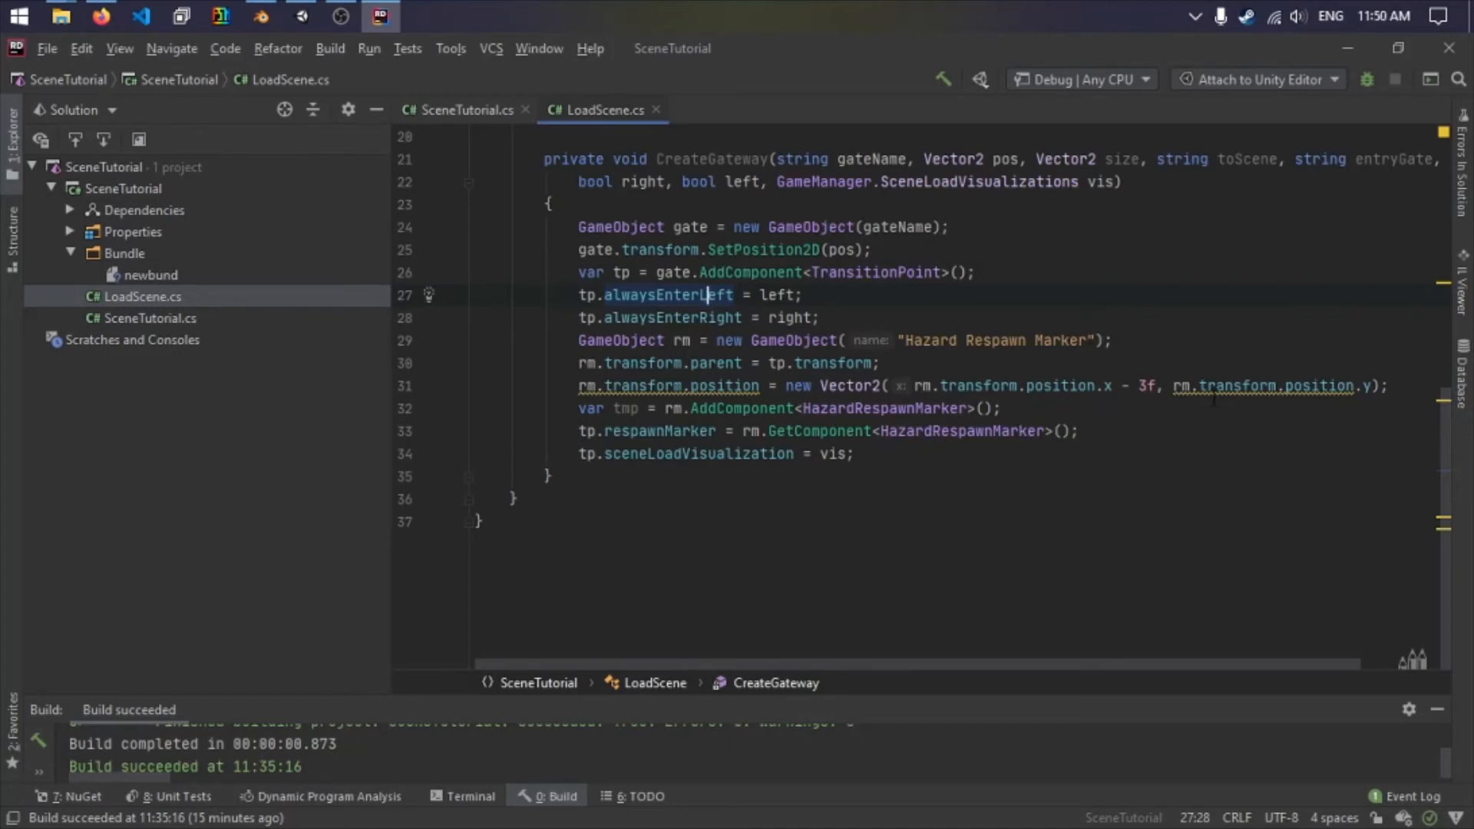
pyautogui.click(1127, 385)
pyautogui.press('BackSpace')
pyautogui.write('+')
pyautogui.moveTo(578, 408); pyautogui.dragTo(866, 455)
pyautogui.click(875, 456)
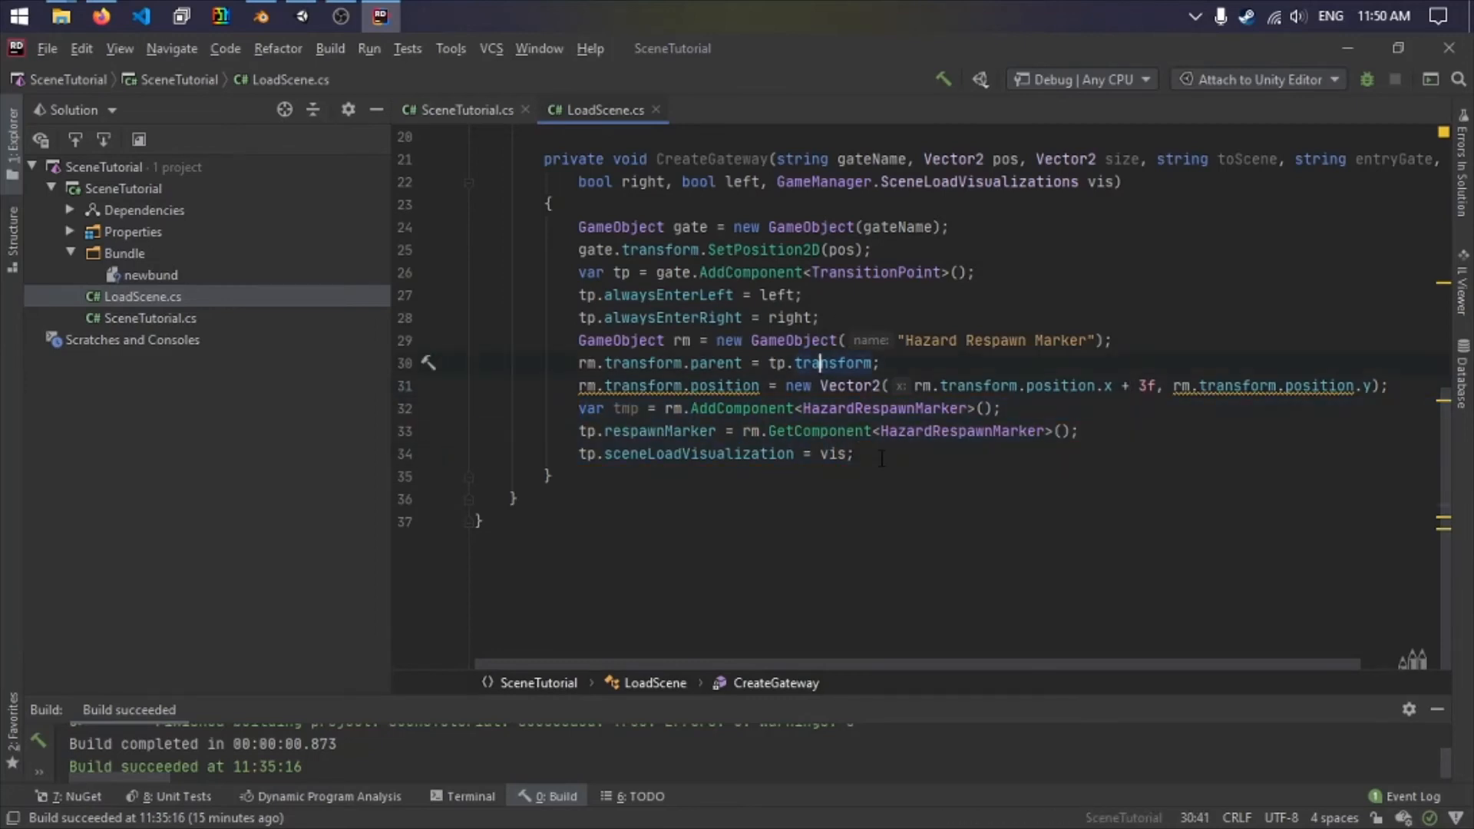
# Set EntryGateName to "right" in the BeginSceneTransition call of the Start method.
pyautogui.scroll(5, 875, 456)
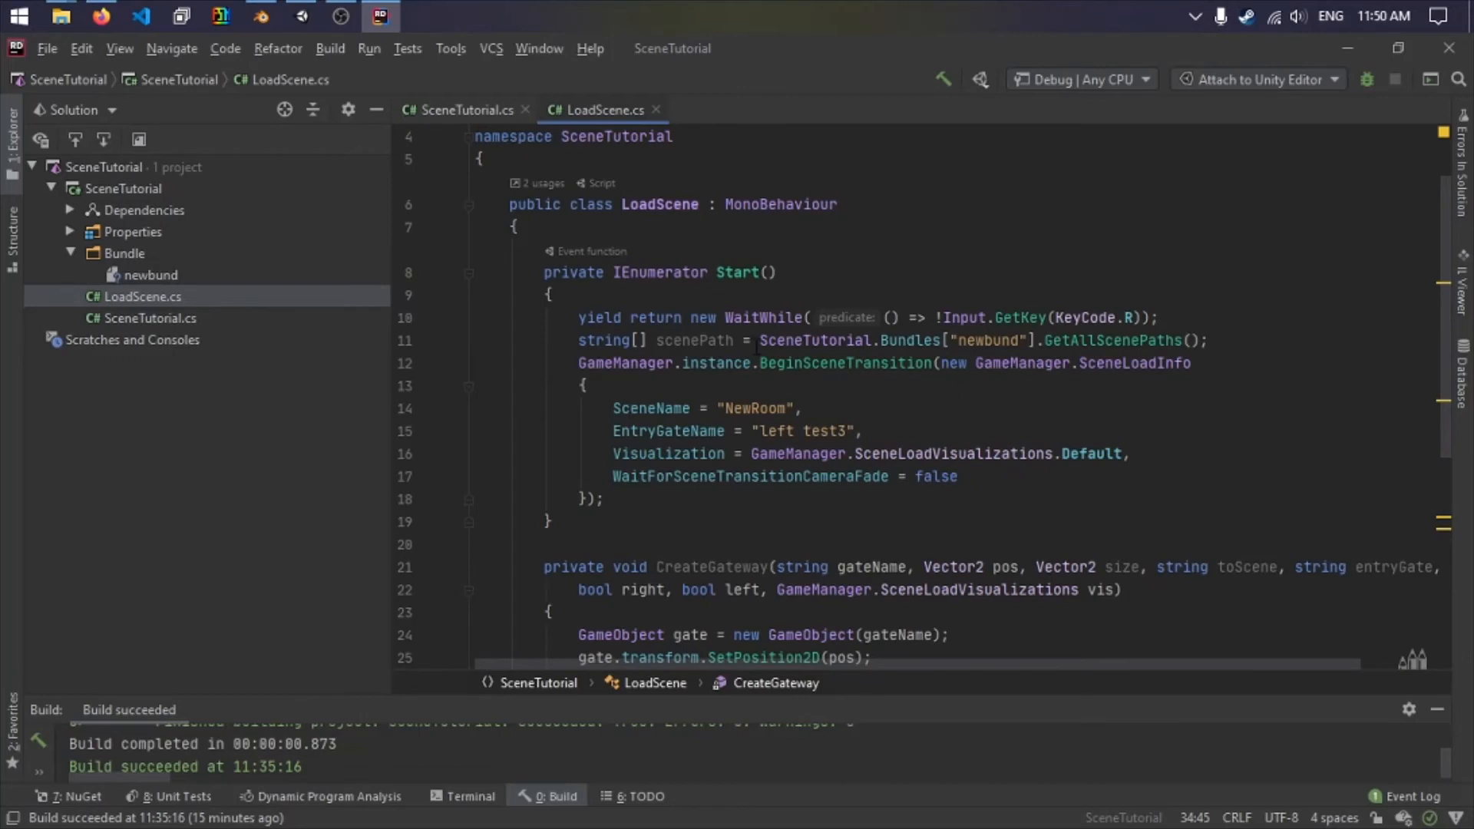
pyautogui.moveTo(735, 344)
pyautogui.click(861, 567)
pyautogui.moveTo(849, 431); pyautogui.dragTo(759, 431)
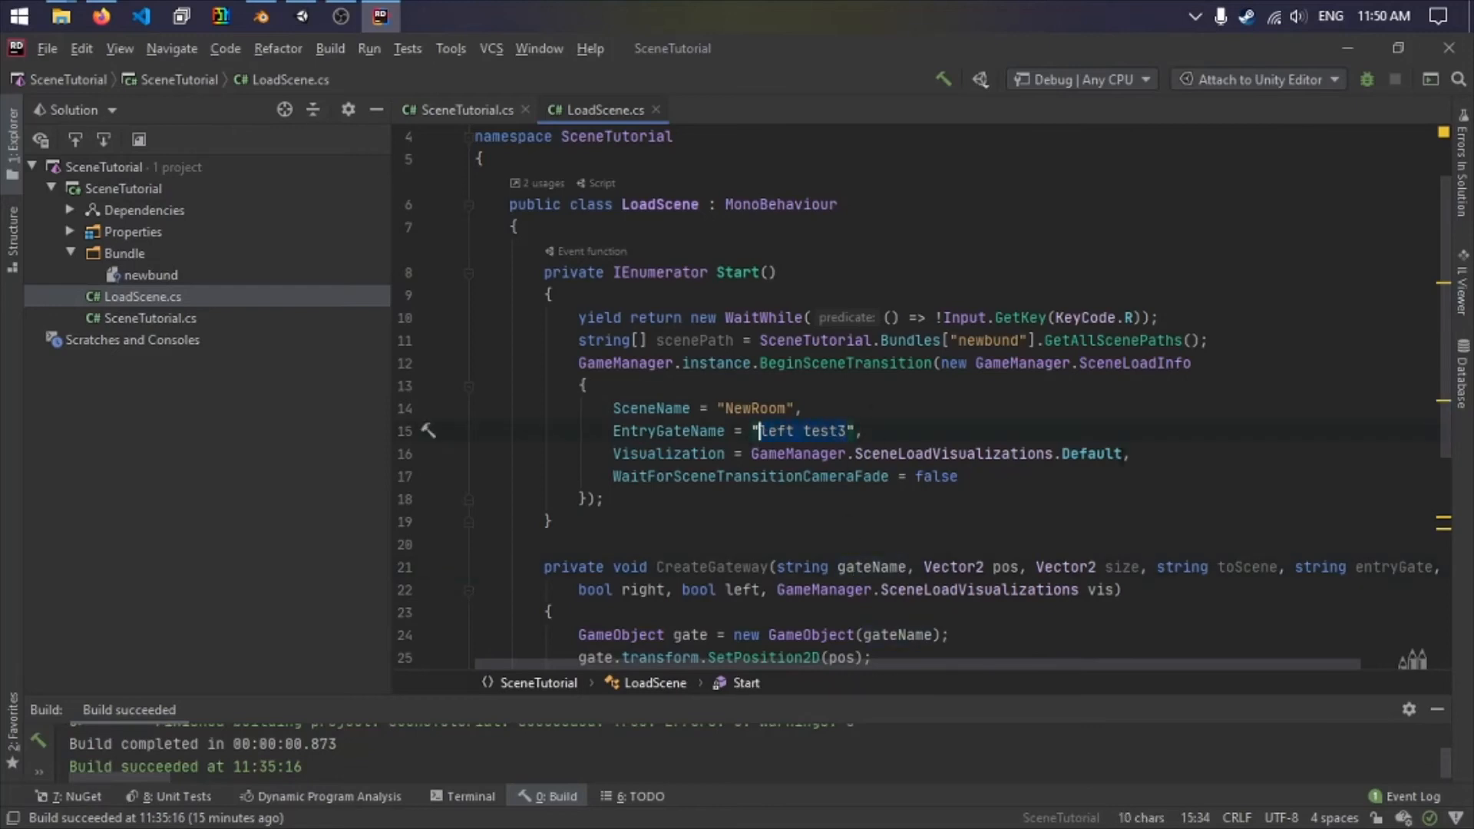
pyautogui.press('BackSpace')
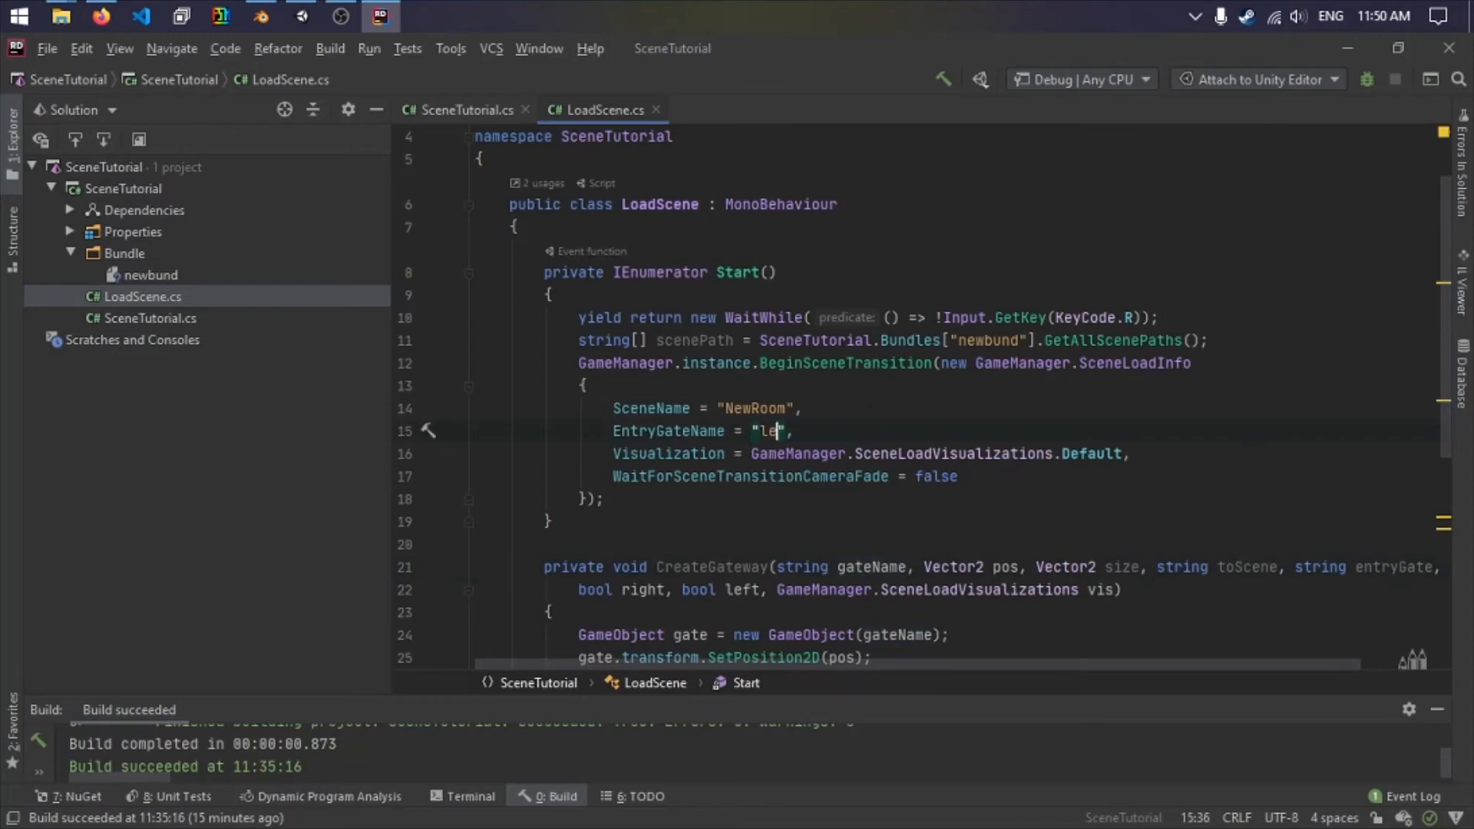
pyautogui.write('right')
# Examine the scenePath line and the "NewRoom" scene name, and compare them with the scene open in Unity.
pyautogui.scroll(-2, 884, 423)
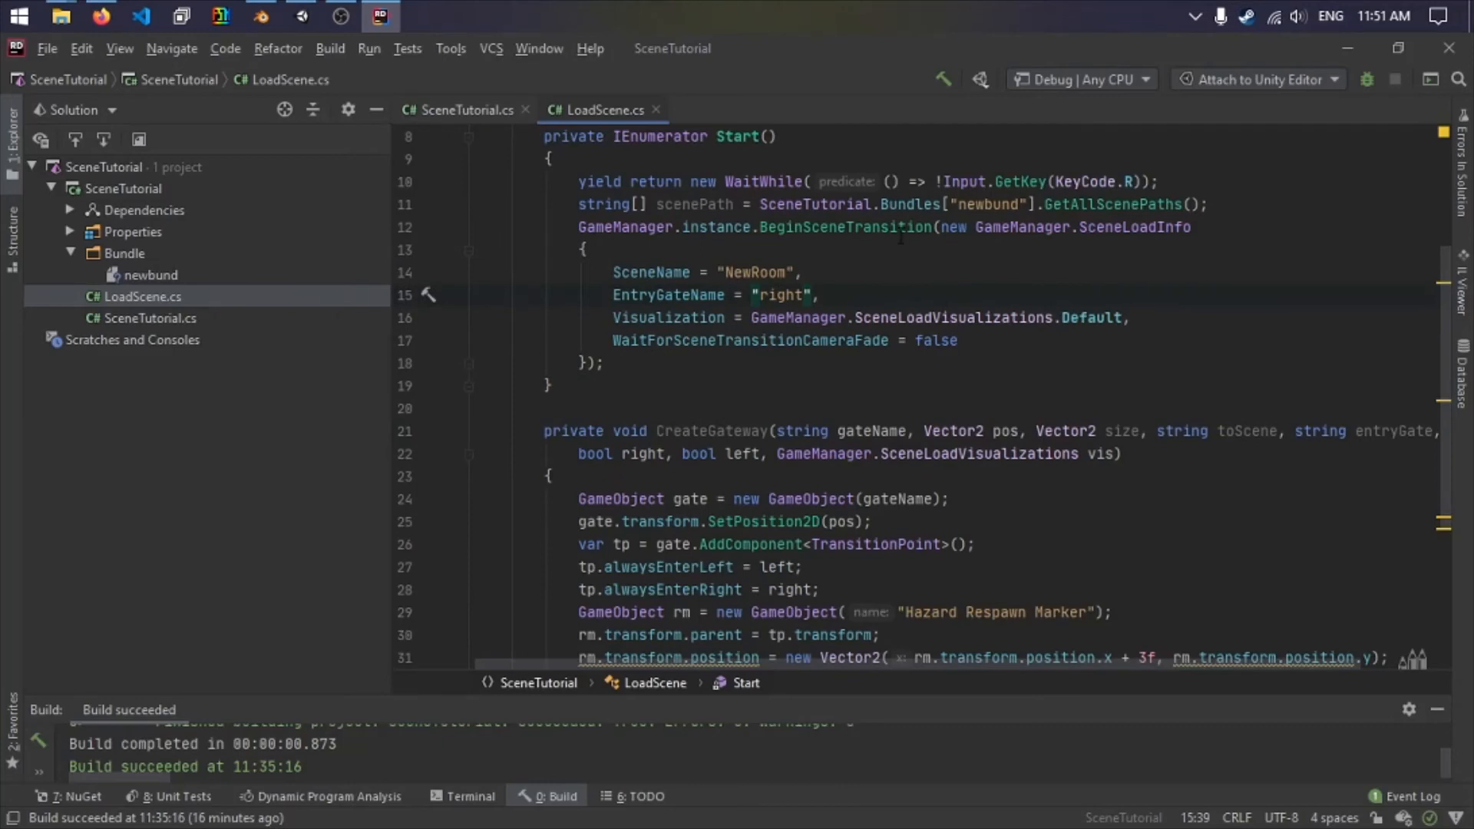
pyautogui.moveTo(657, 204); pyautogui.dragTo(1226, 202)
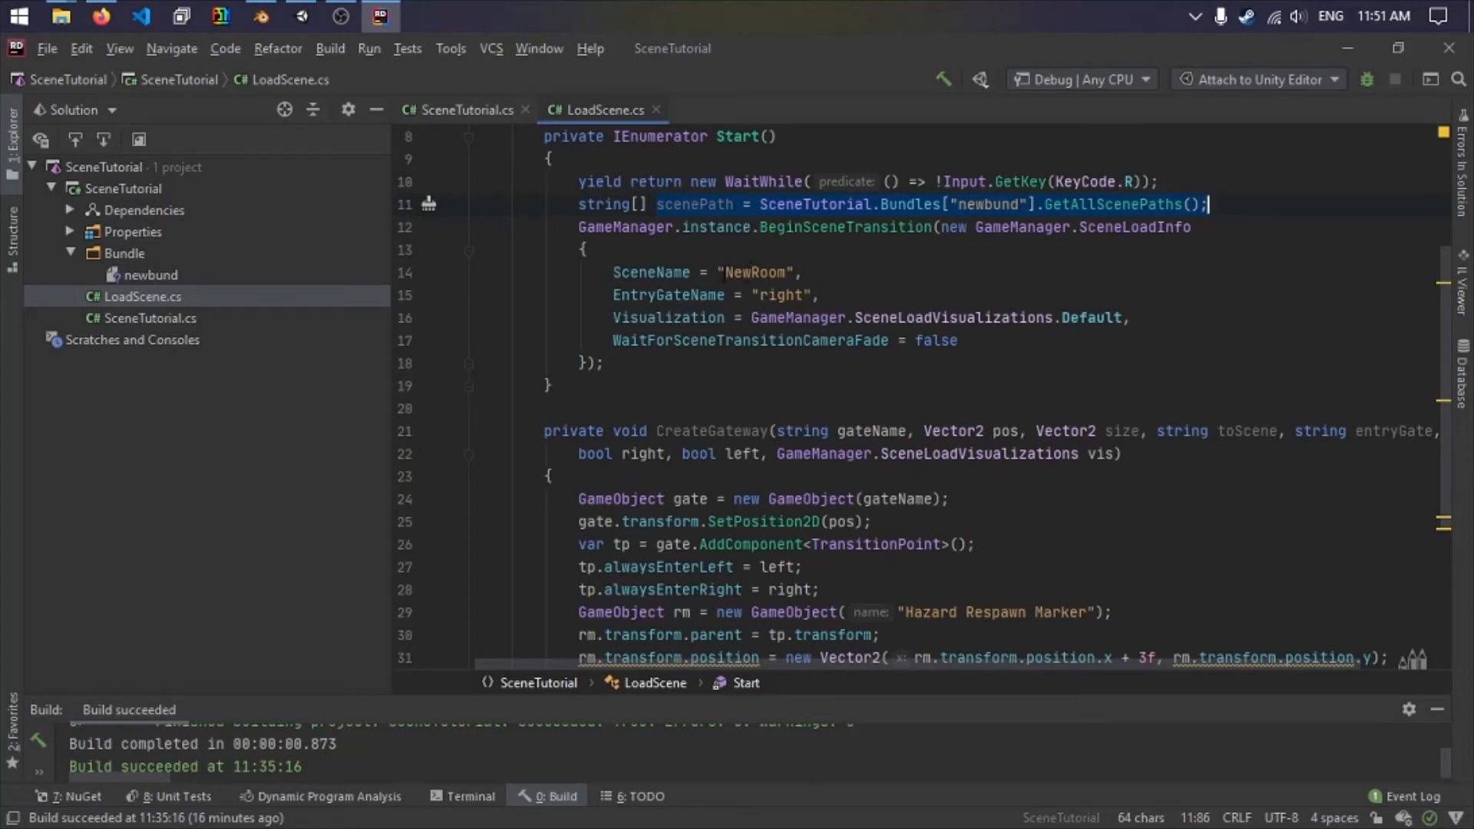
pyautogui.doubleClick(757, 273)
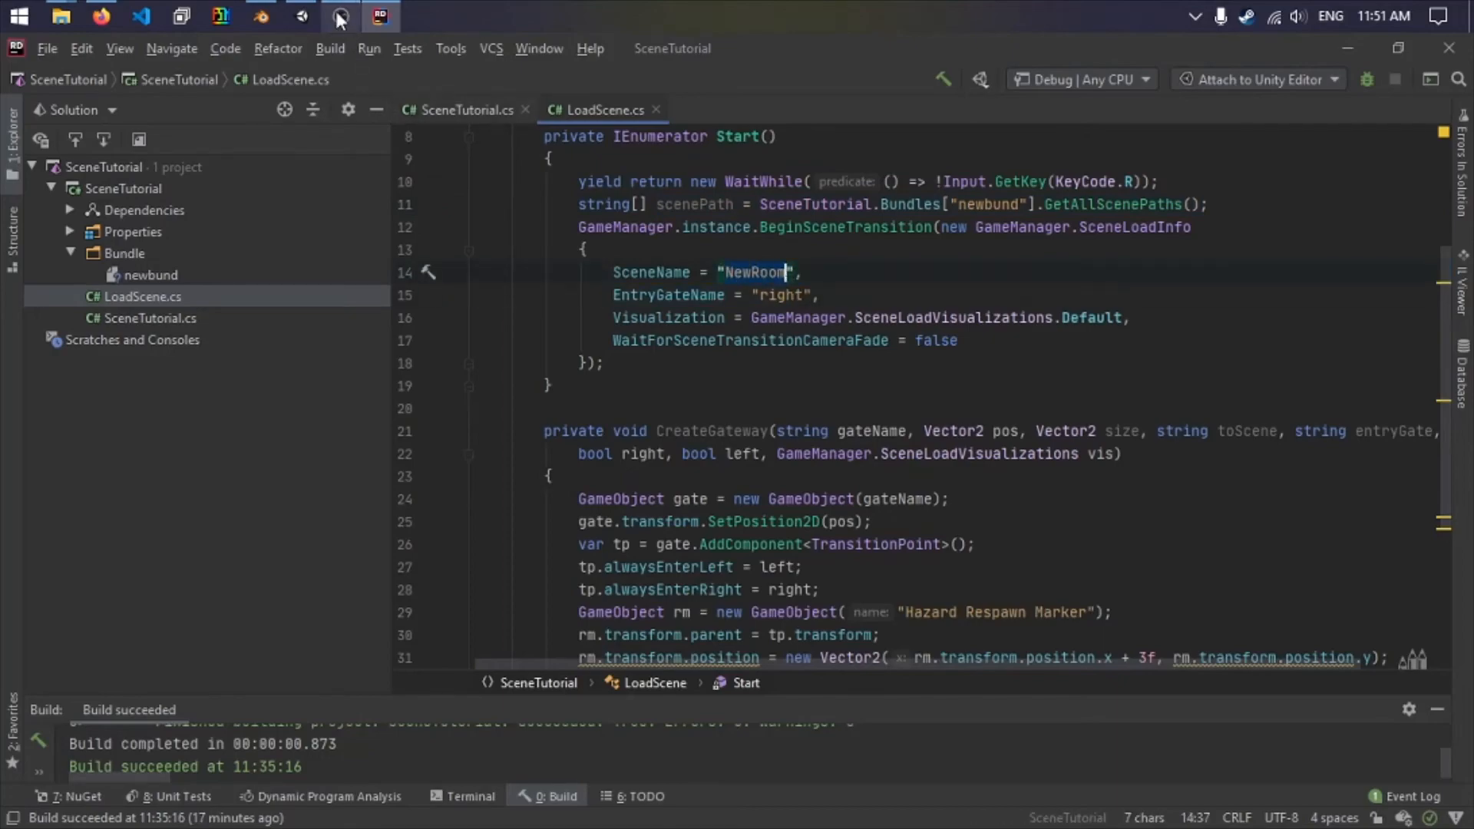
pyautogui.click(301, 16)
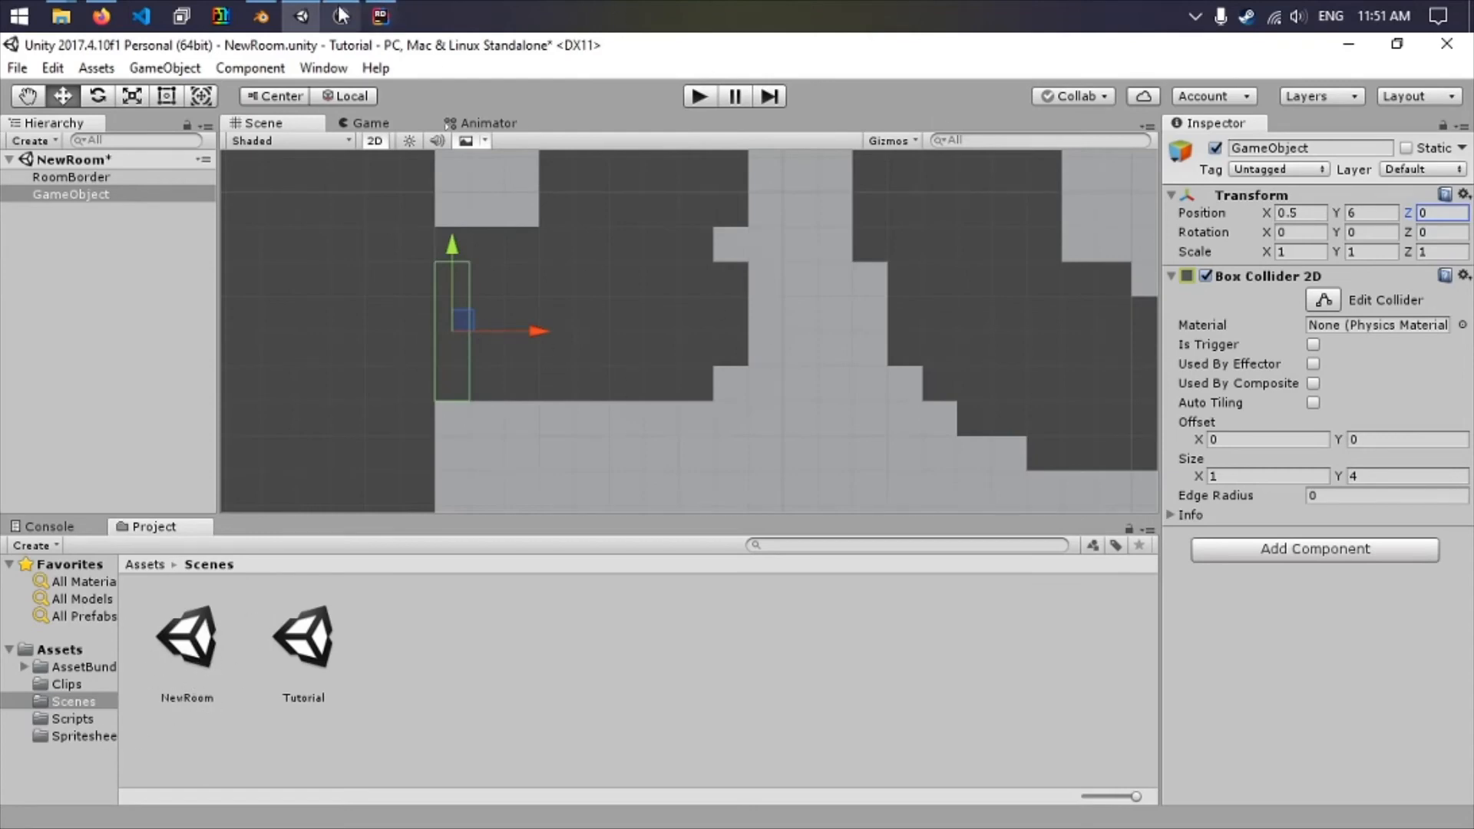
pyautogui.click(307, 10)
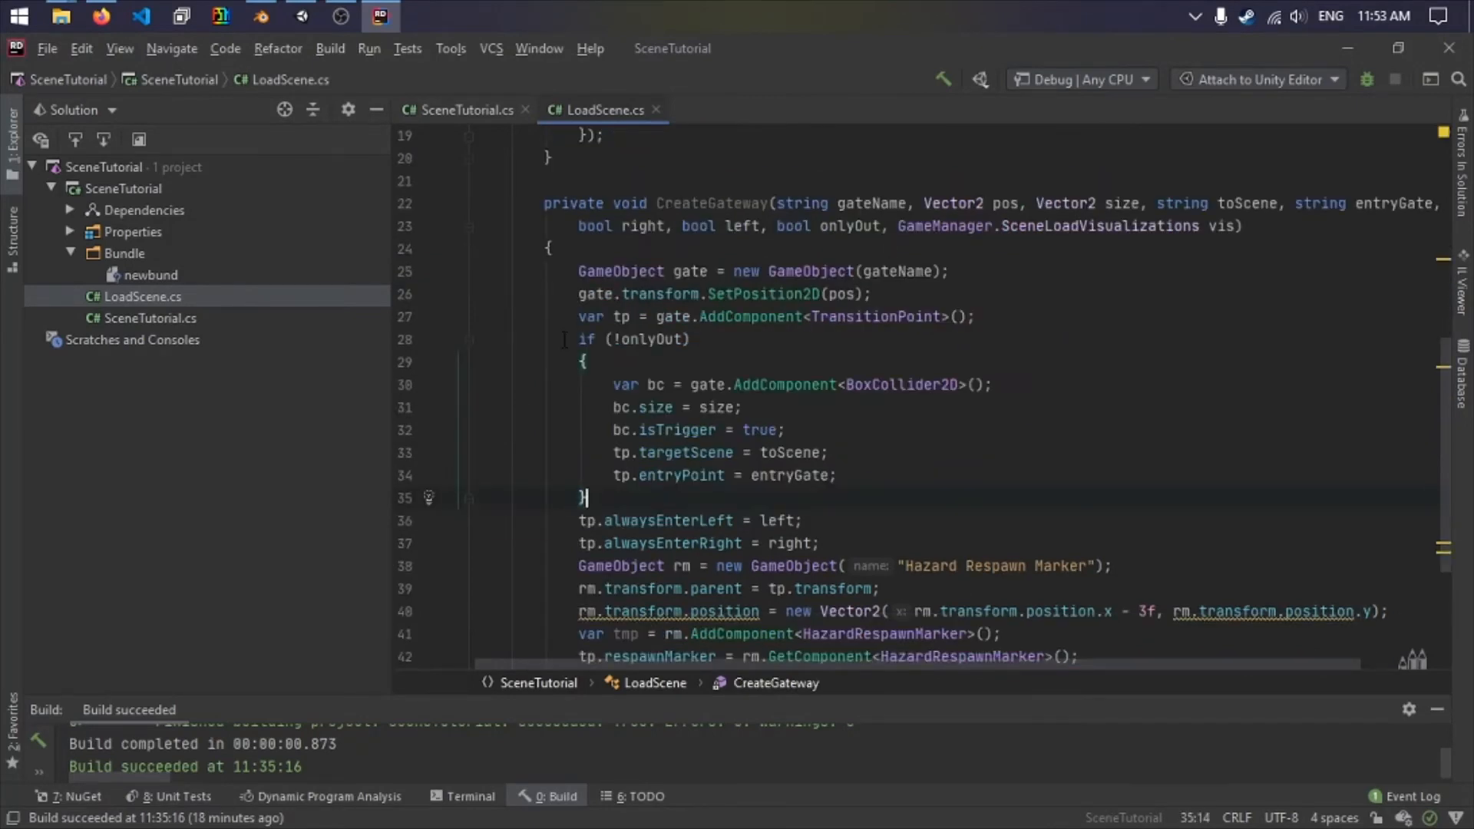
# Examine the if (!onlyOut) block in LoadScene.cs, including its targetScene and entryPoint assignments.
pyautogui.moveTo(577, 339); pyautogui.dragTo(637, 500)
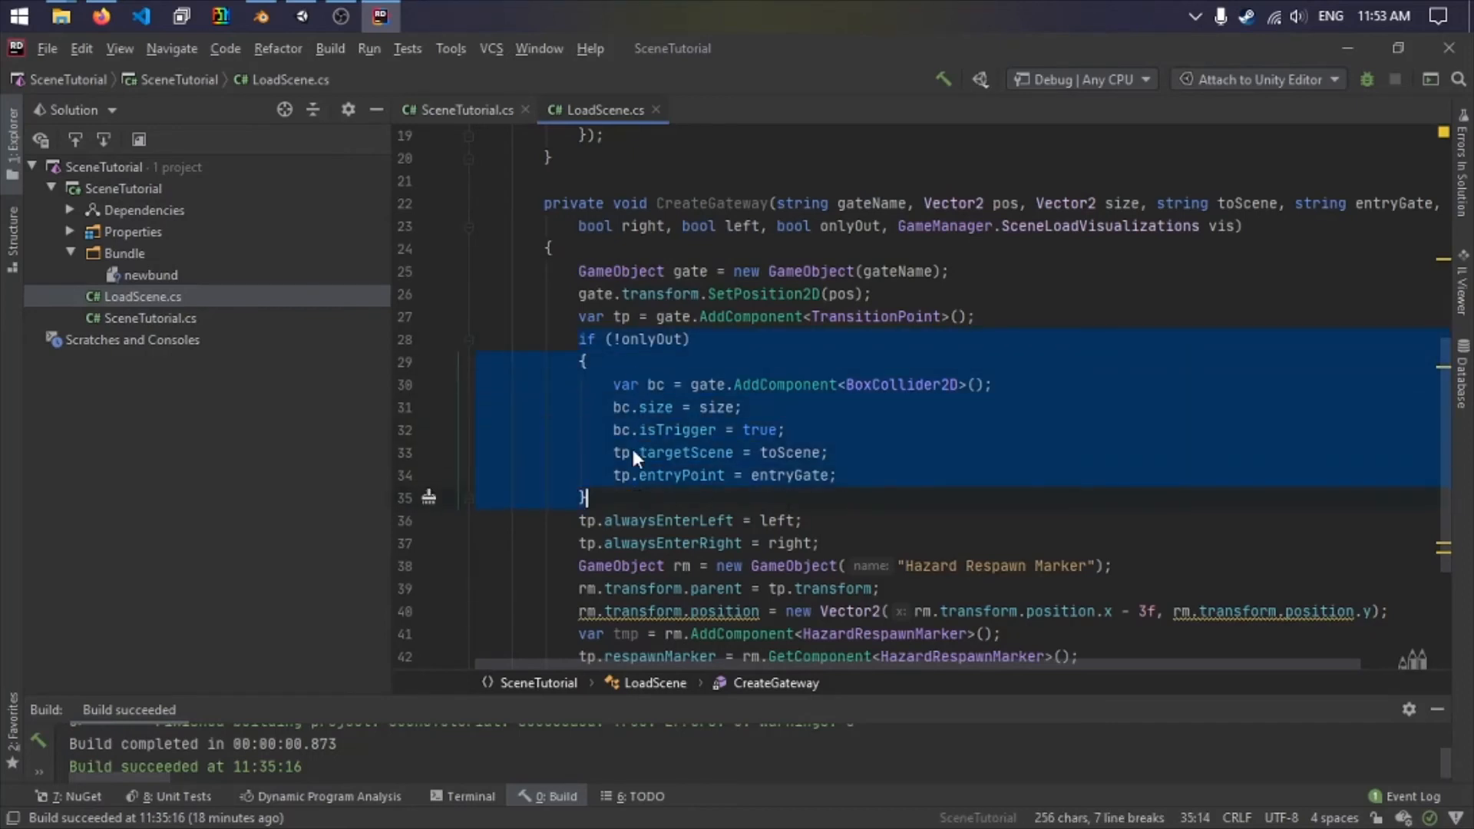
pyautogui.click(1044, 438)
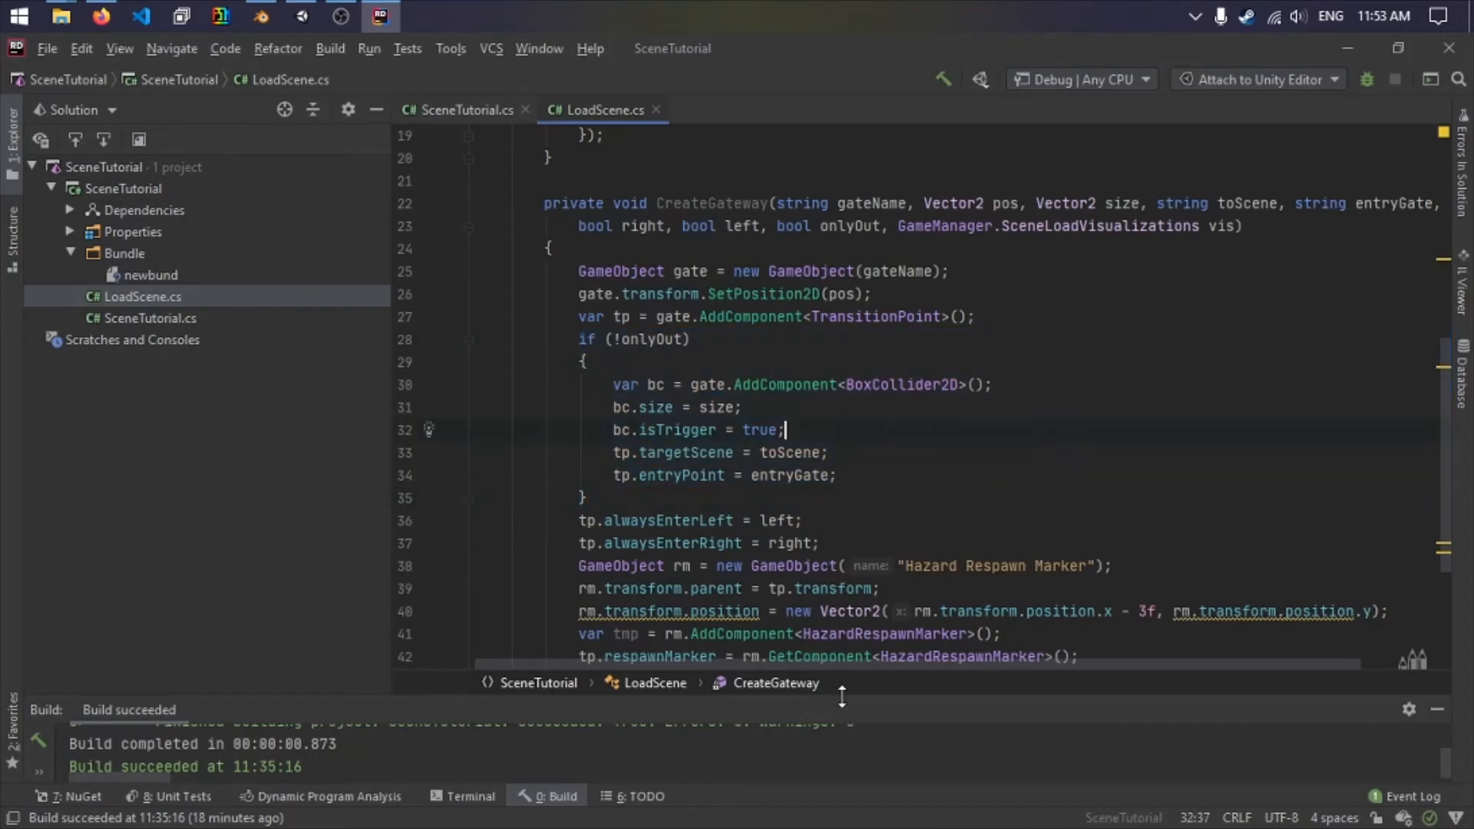
pyautogui.moveTo(845, 664); pyautogui.dragTo(882, 665)
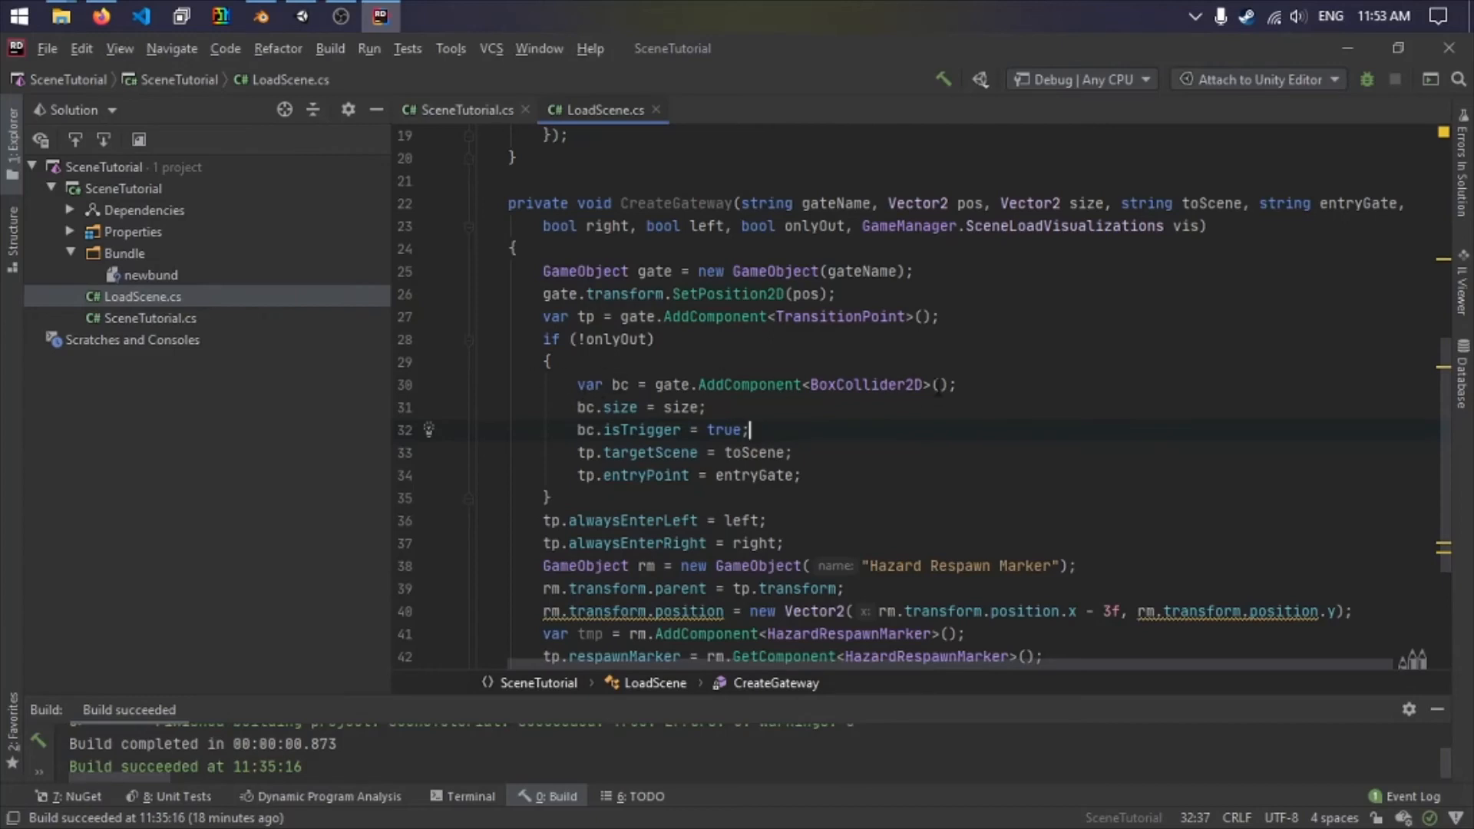
pyautogui.moveTo(870, 380)
pyautogui.moveTo(603, 453); pyautogui.dragTo(783, 453)
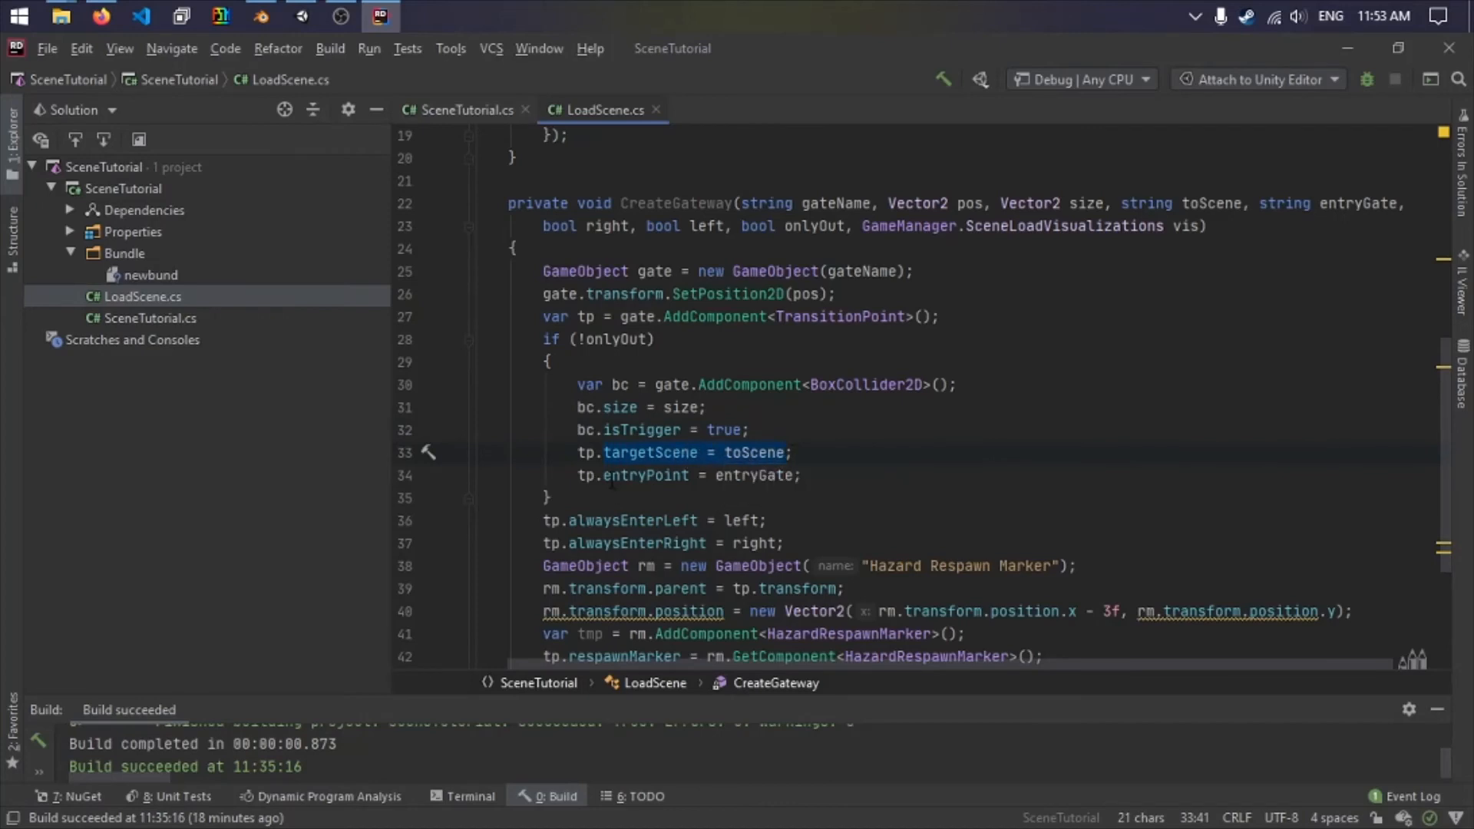
pyautogui.moveTo(629, 475); pyautogui.dragTo(751, 475)
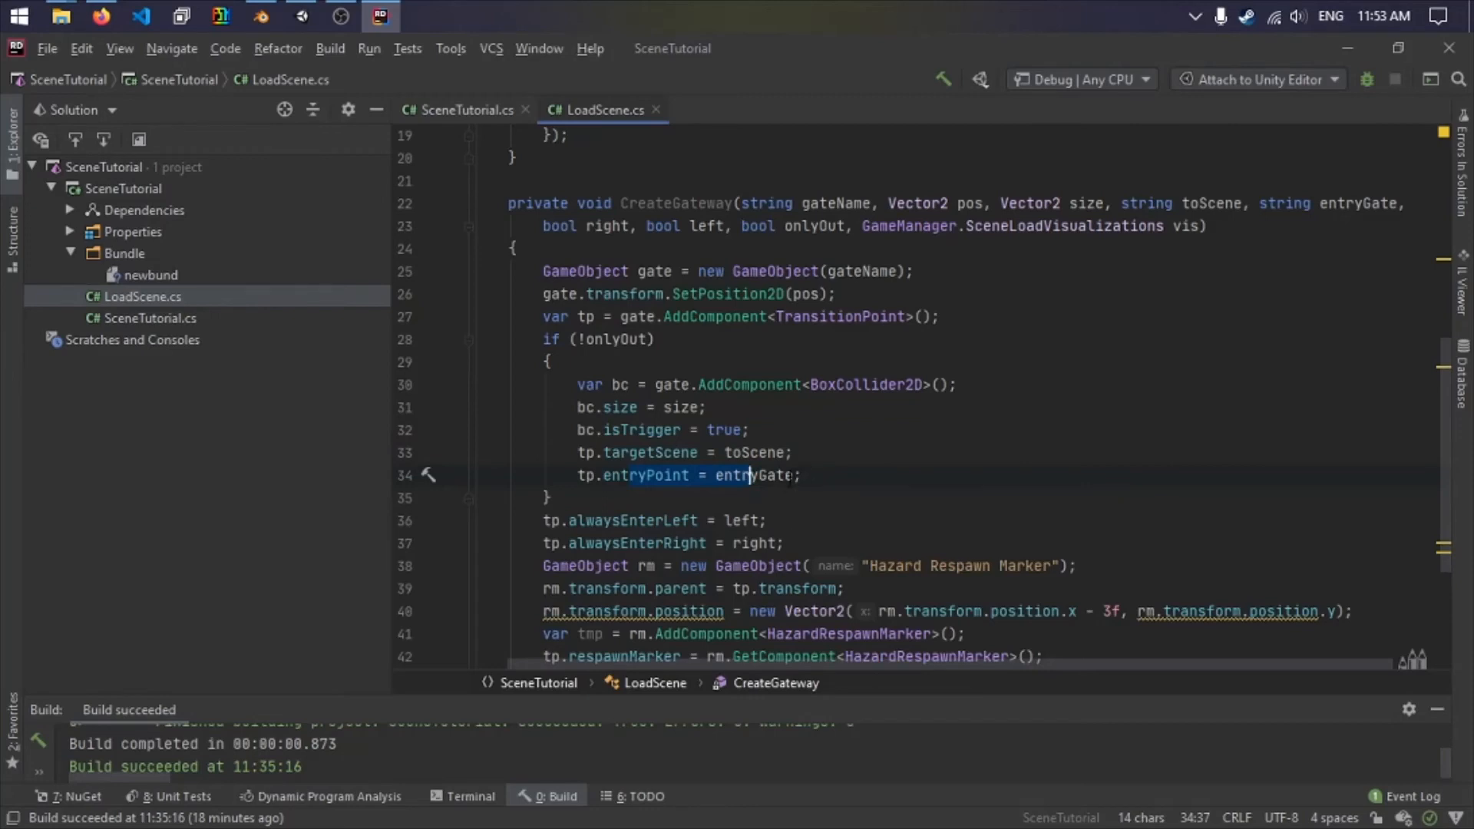
pyautogui.click(791, 478)
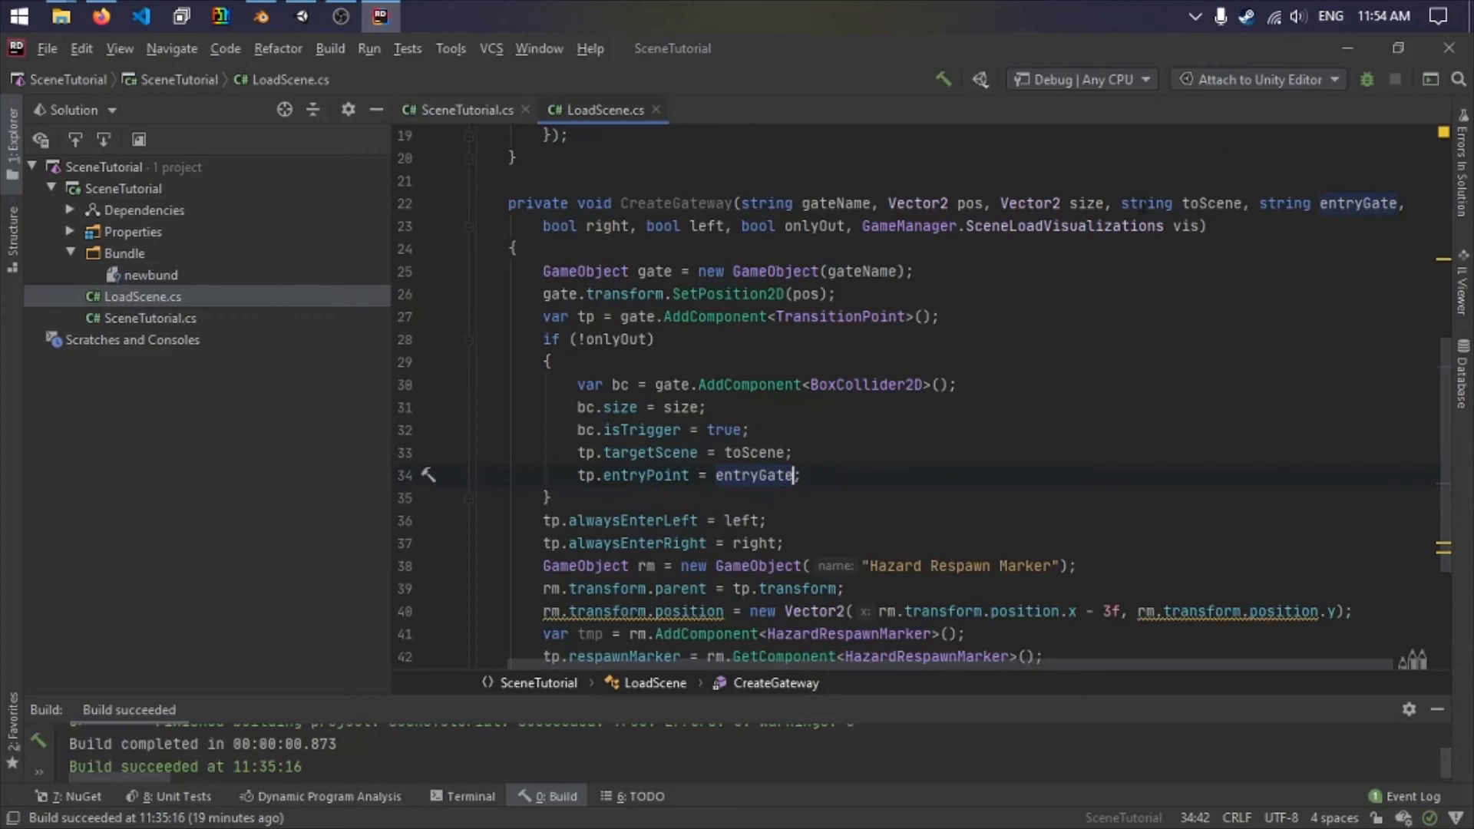
# Examine the toScene and entryGate parameters in the CreateGateway signature.
pyautogui.moveTo(1199, 204); pyautogui.dragTo(1408, 205)
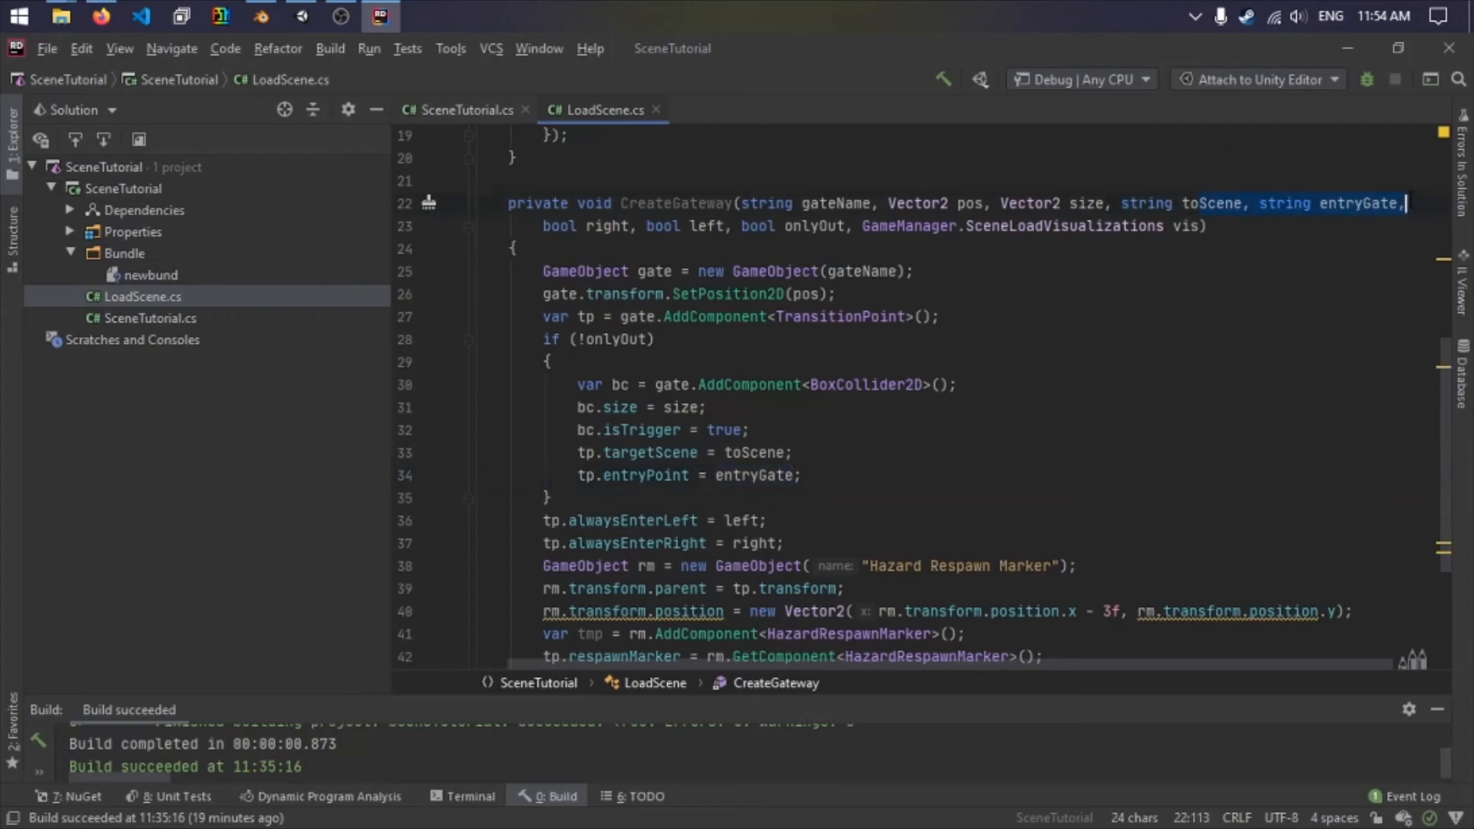
pyautogui.click(1383, 226)
pyautogui.click(1218, 205)
pyautogui.click(1355, 204)
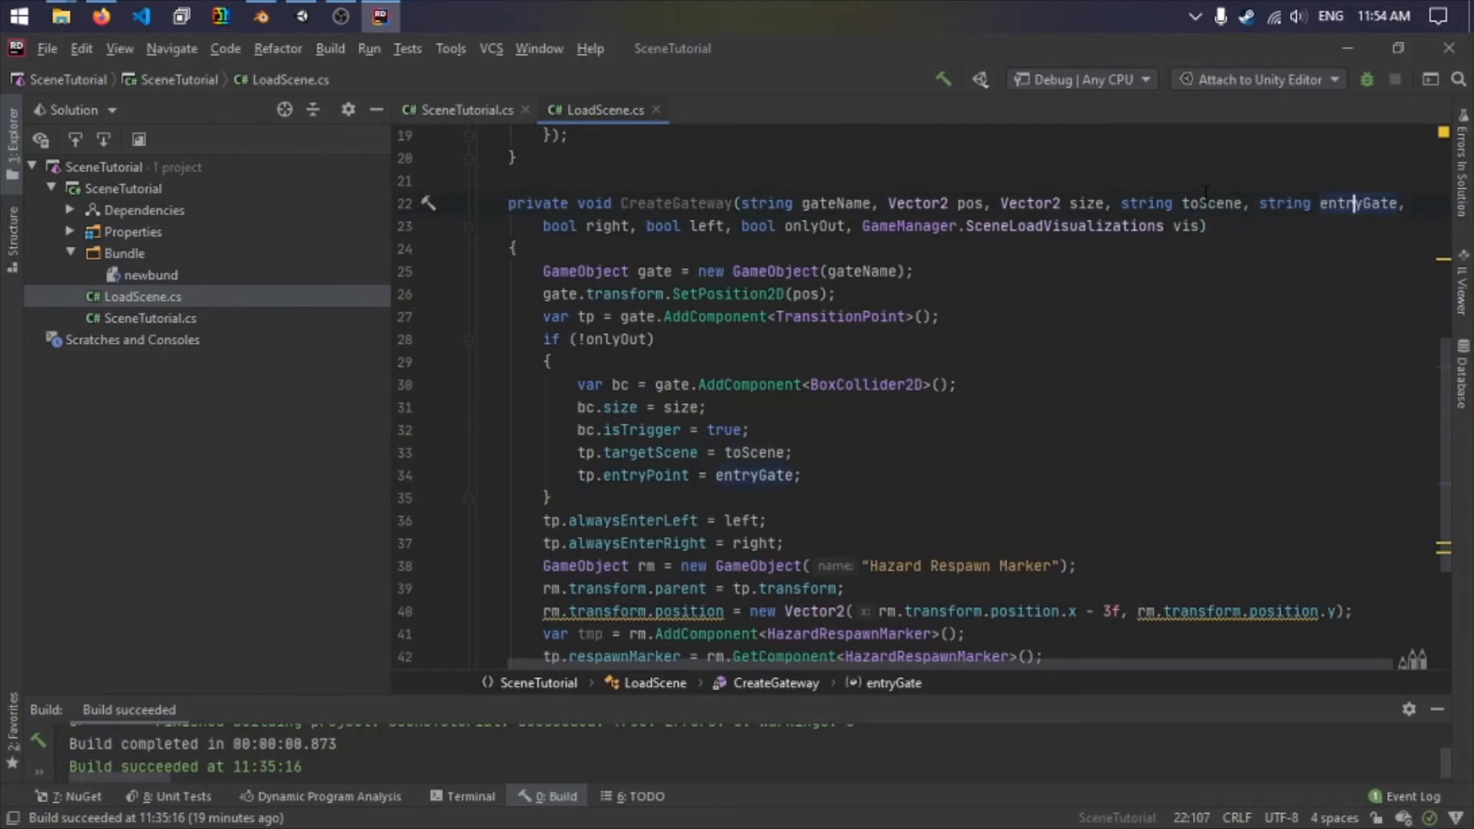
pyautogui.click(854, 473)
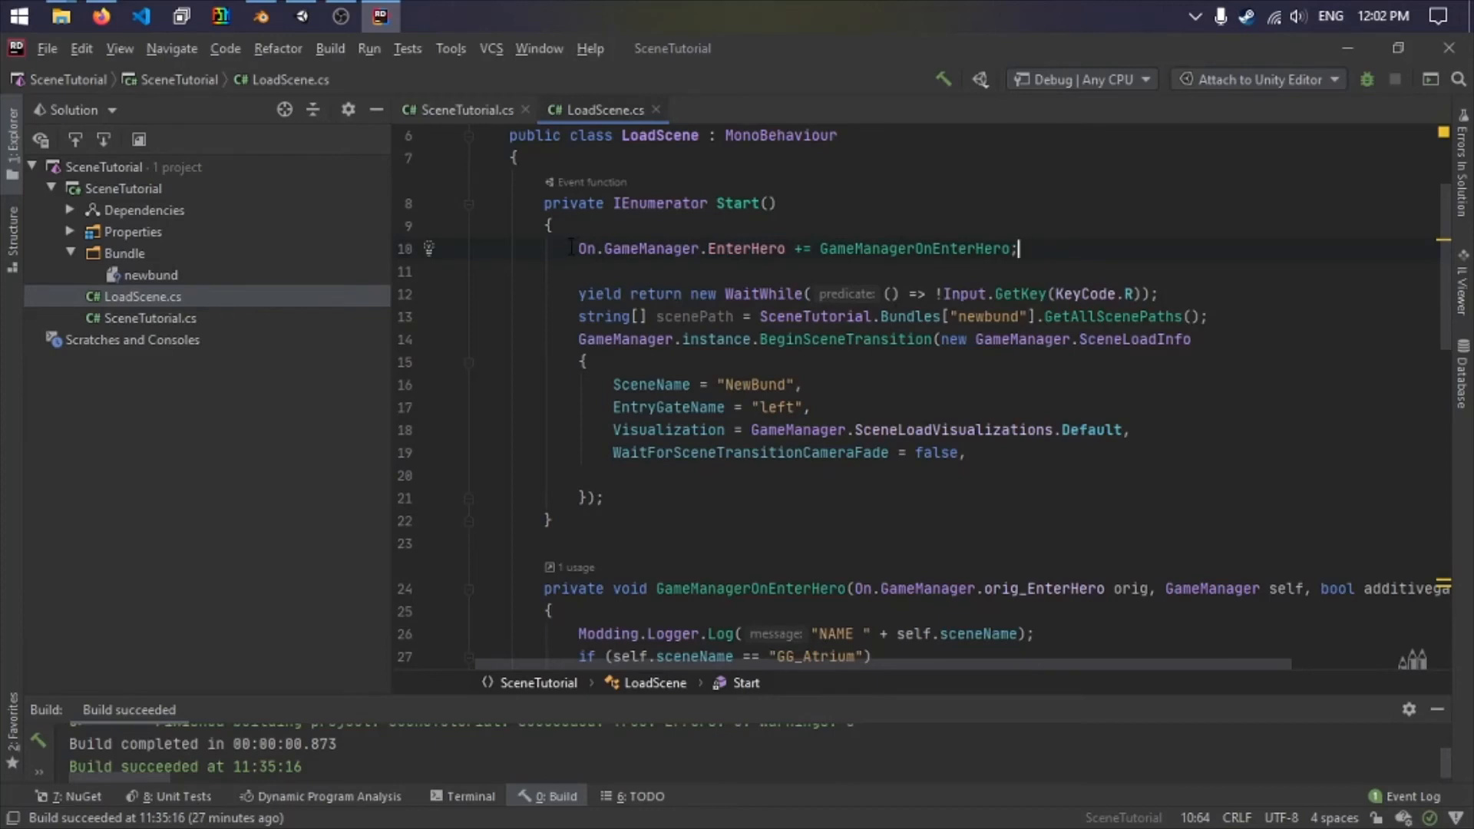
# Review the EnterHero hook in Start and the GameManagerOnEnterHero handler with its GG_Atrium and NewBundle branches.
pyautogui.click(638, 248)
pyautogui.scroll(-6, 873, 251)
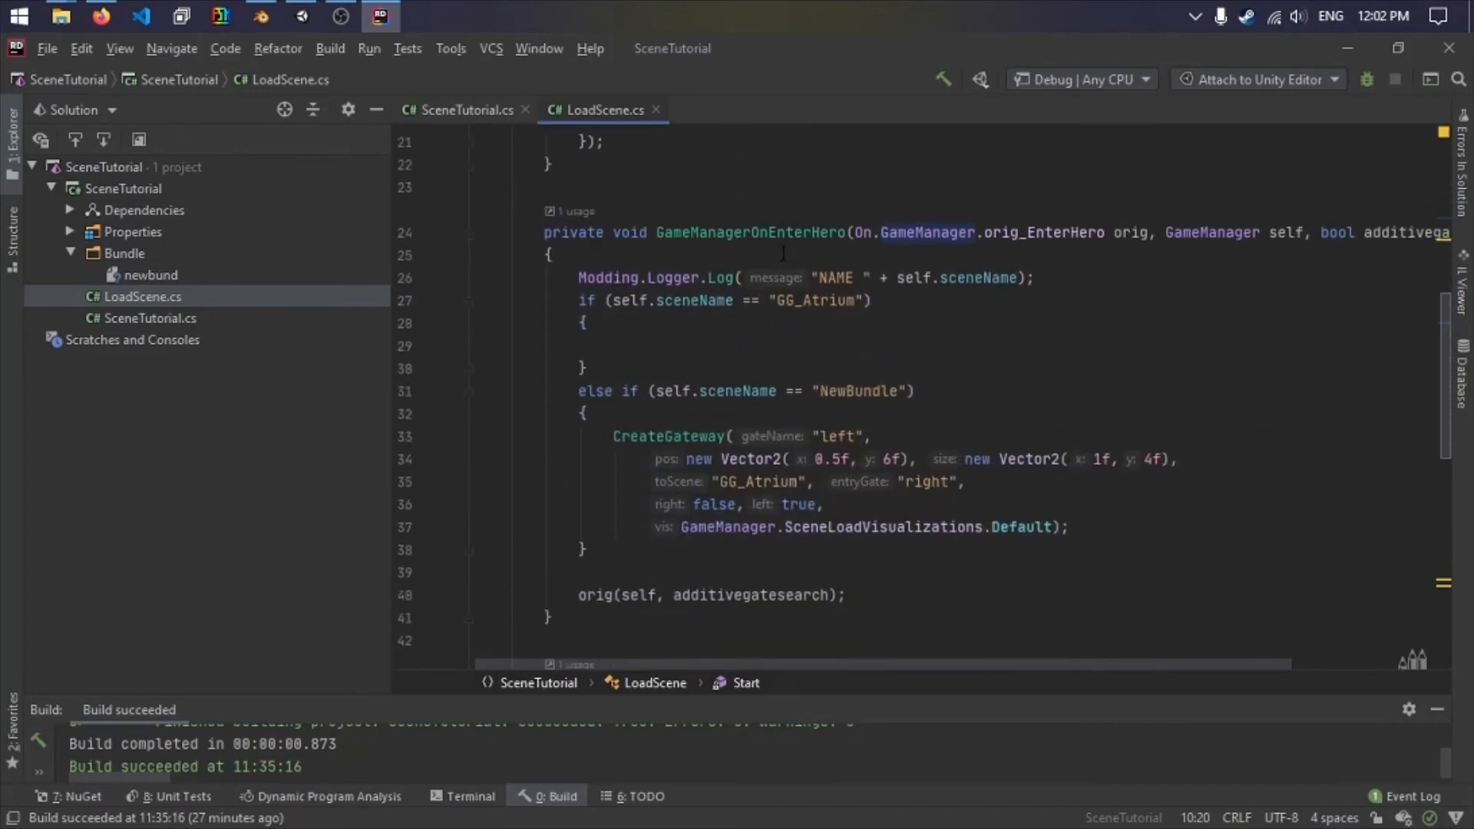
pyautogui.scroll(-1, 874, 251)
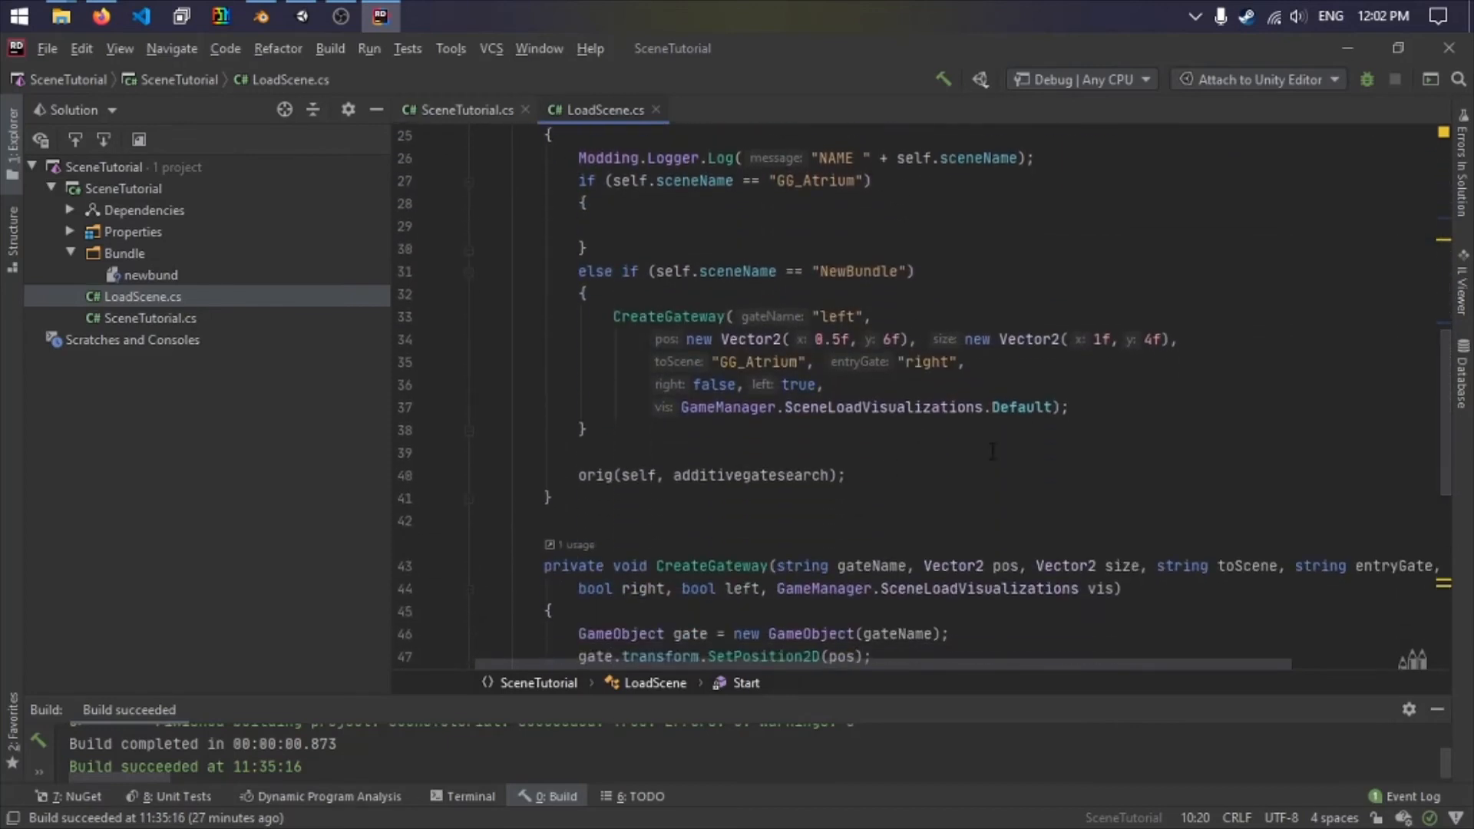
pyautogui.scroll(2, 959, 408)
pyautogui.scroll(2, 958, 408)
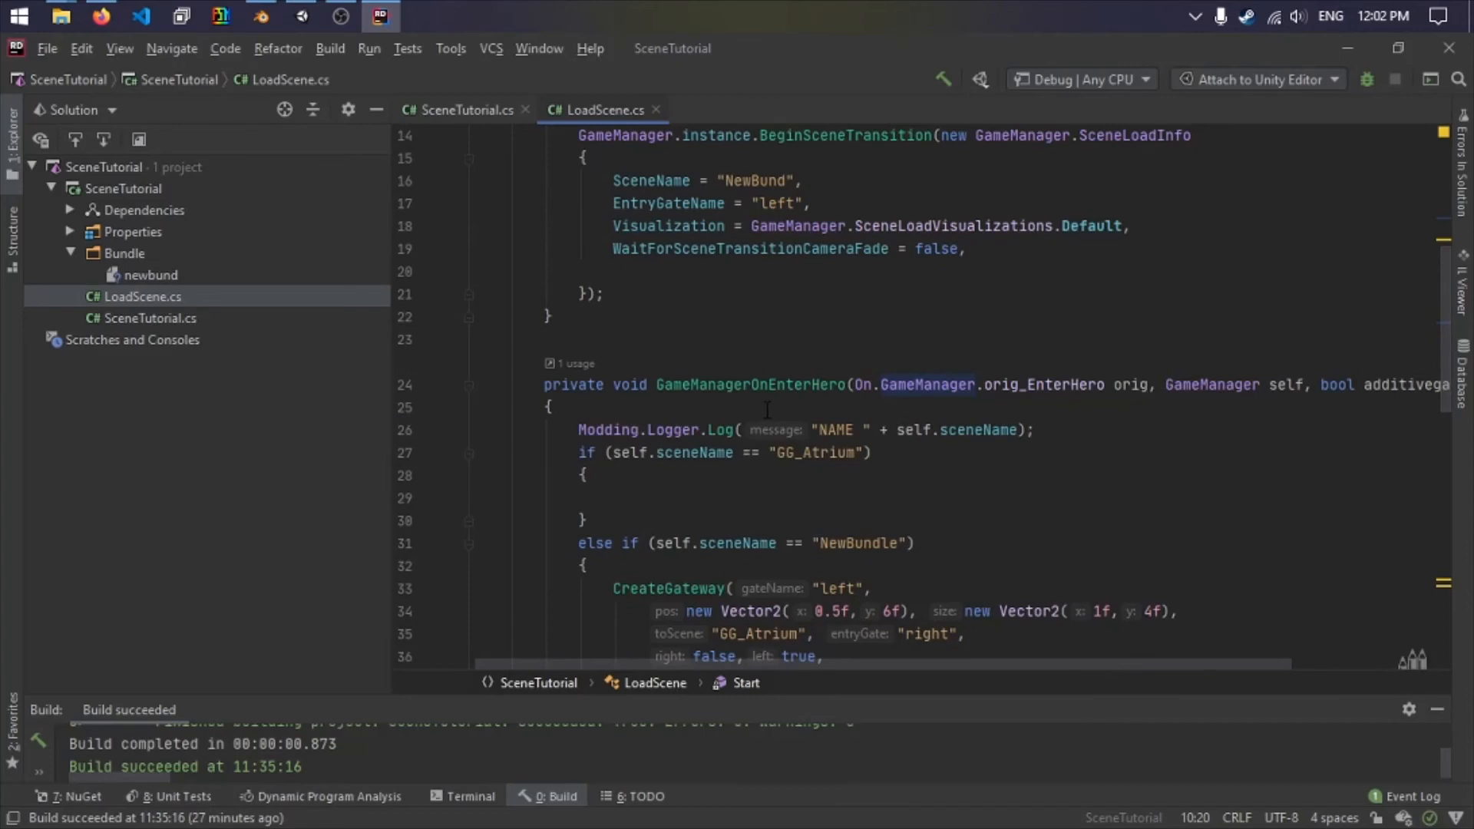
pyautogui.scroll(-2, 691, 267)
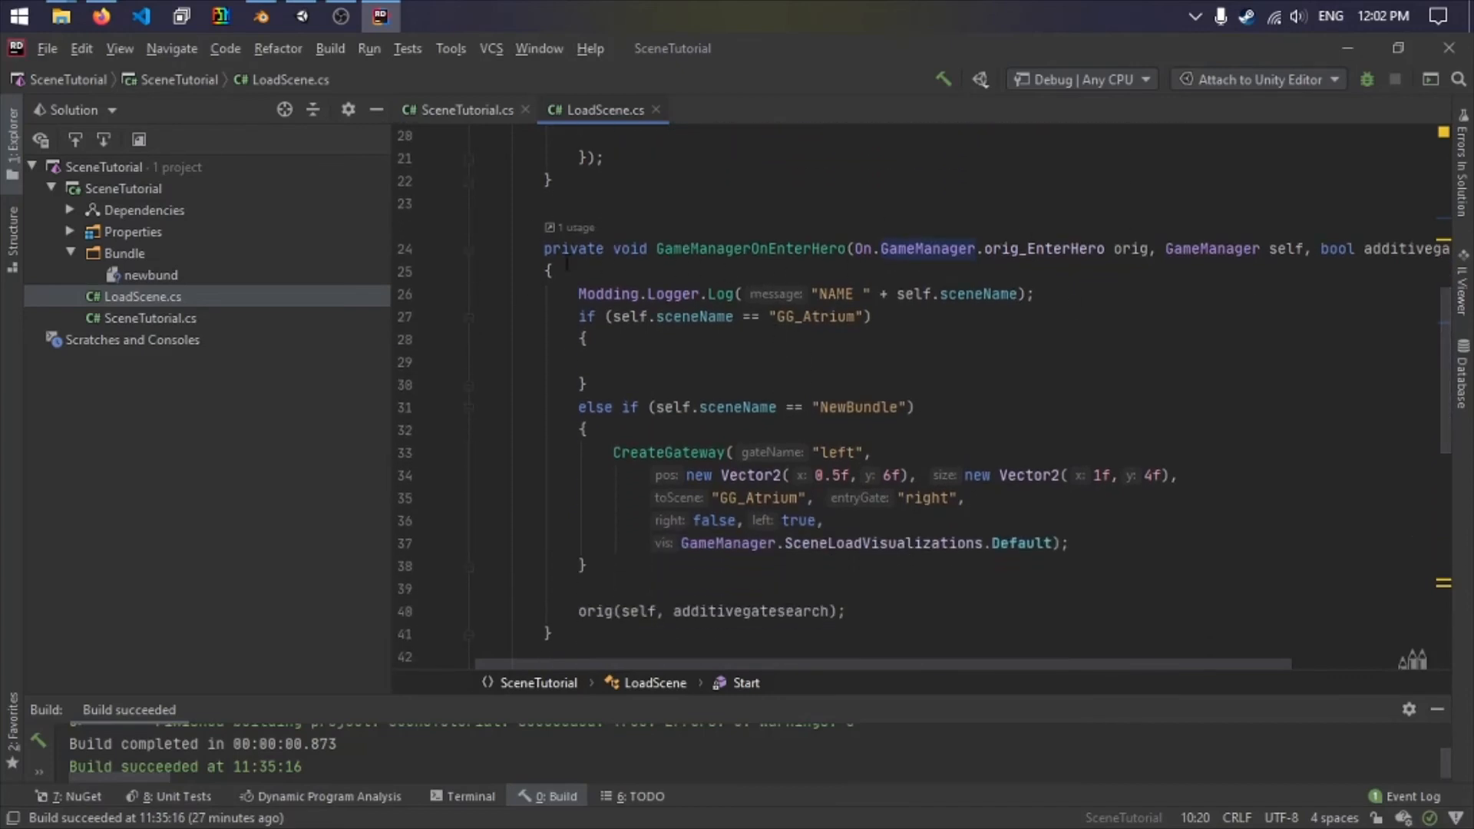
# Examine the "NewBundle" branch's CreateGateway call, including its gate name, position, size and right/left arguments.
pyautogui.click(890, 657)
pyautogui.moveTo(578, 317); pyautogui.dragTo(656, 558)
pyautogui.click(831, 407)
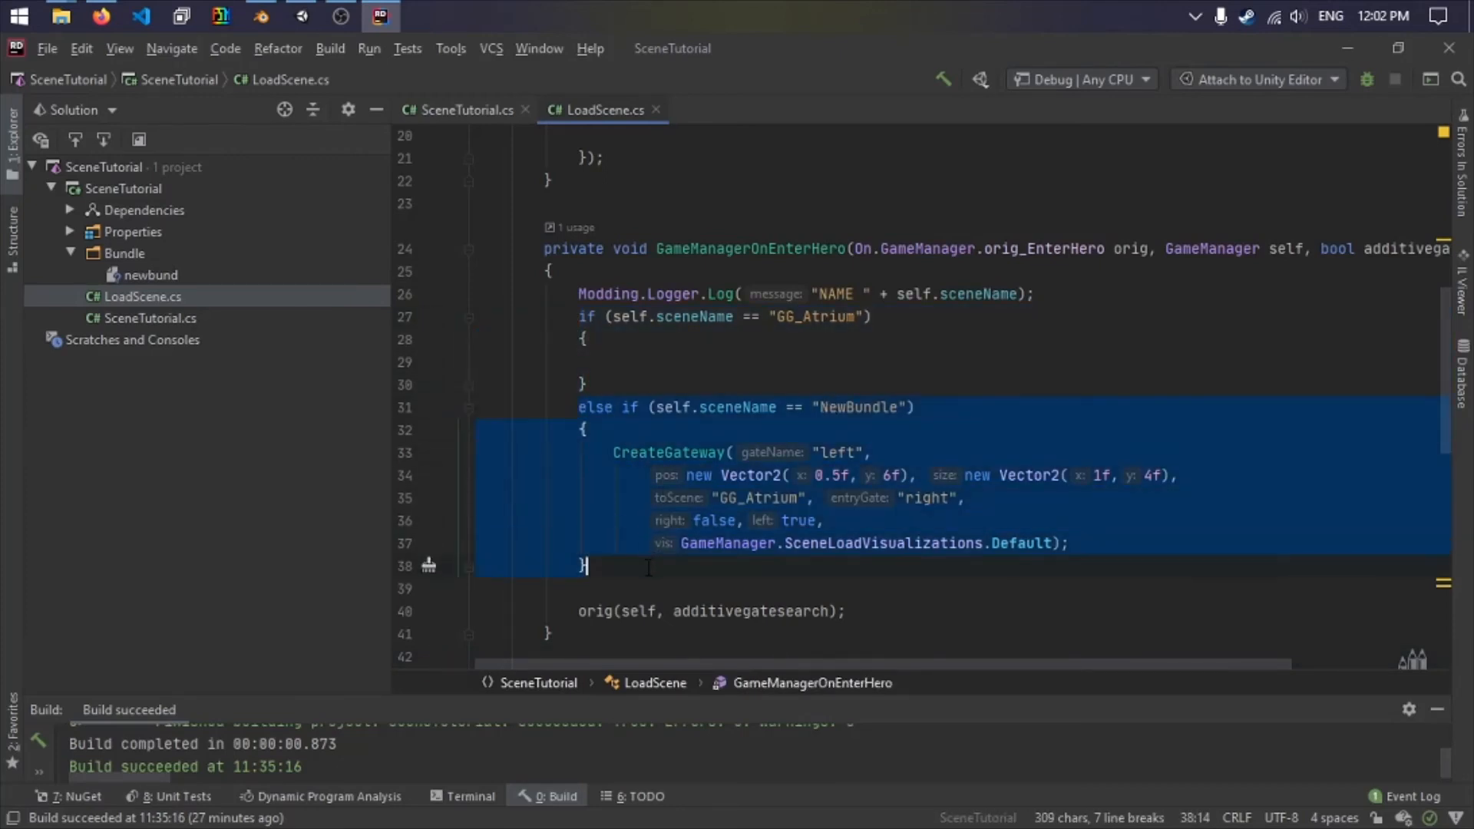
pyautogui.click(765, 434)
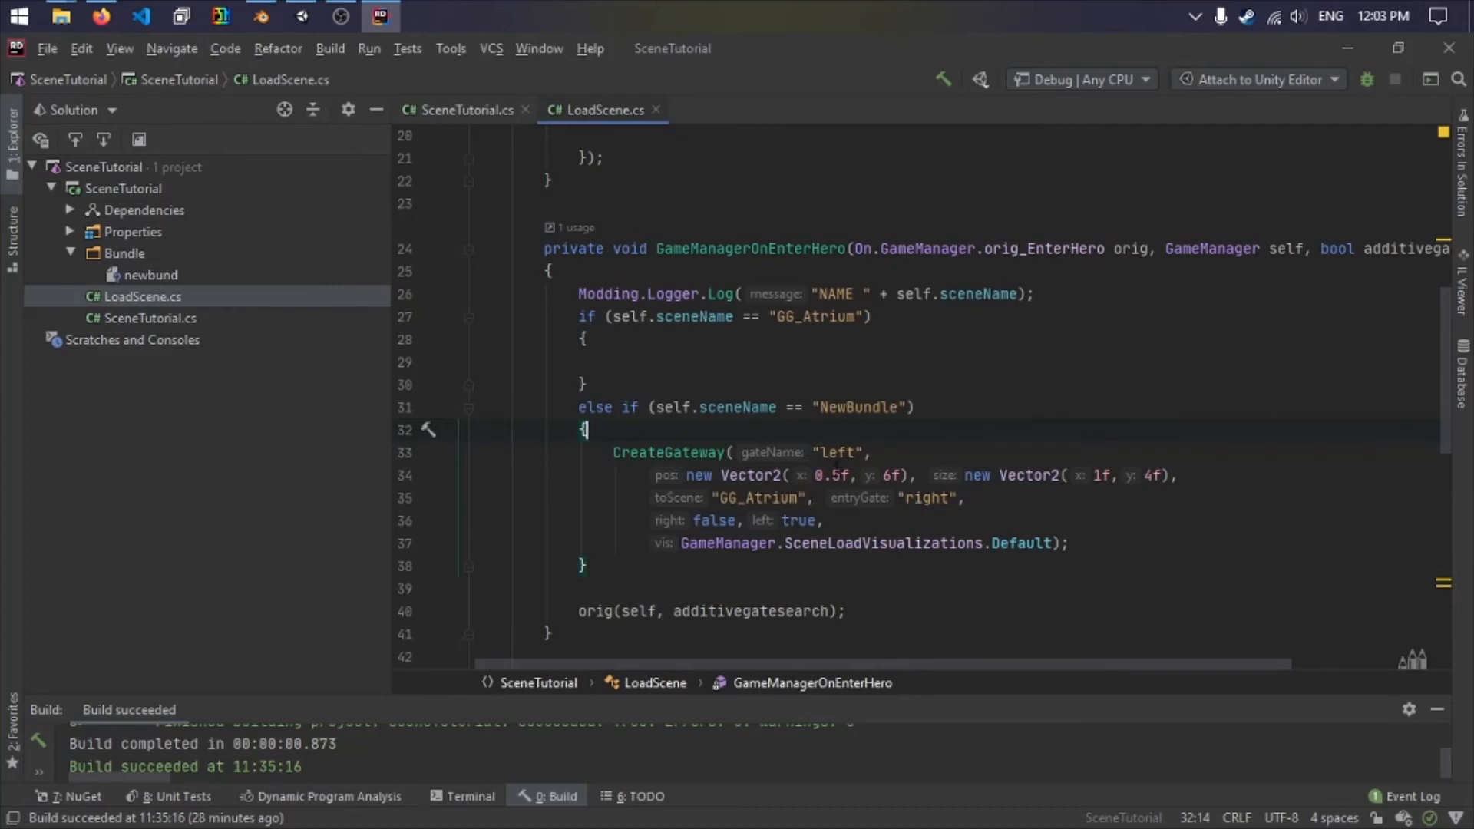
pyautogui.click(687, 476)
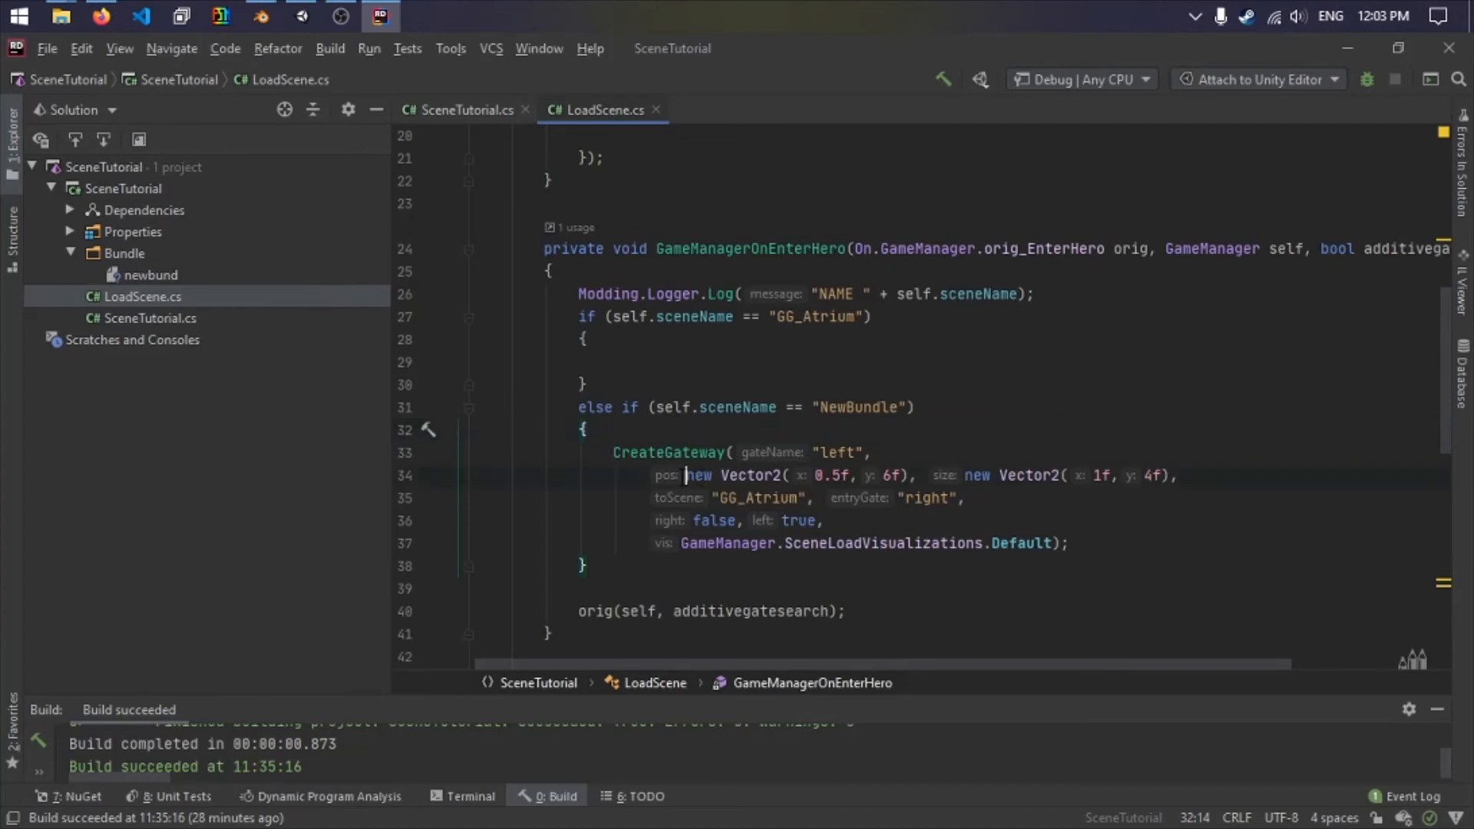
pyautogui.click(965, 475)
pyautogui.doubleClick(827, 452)
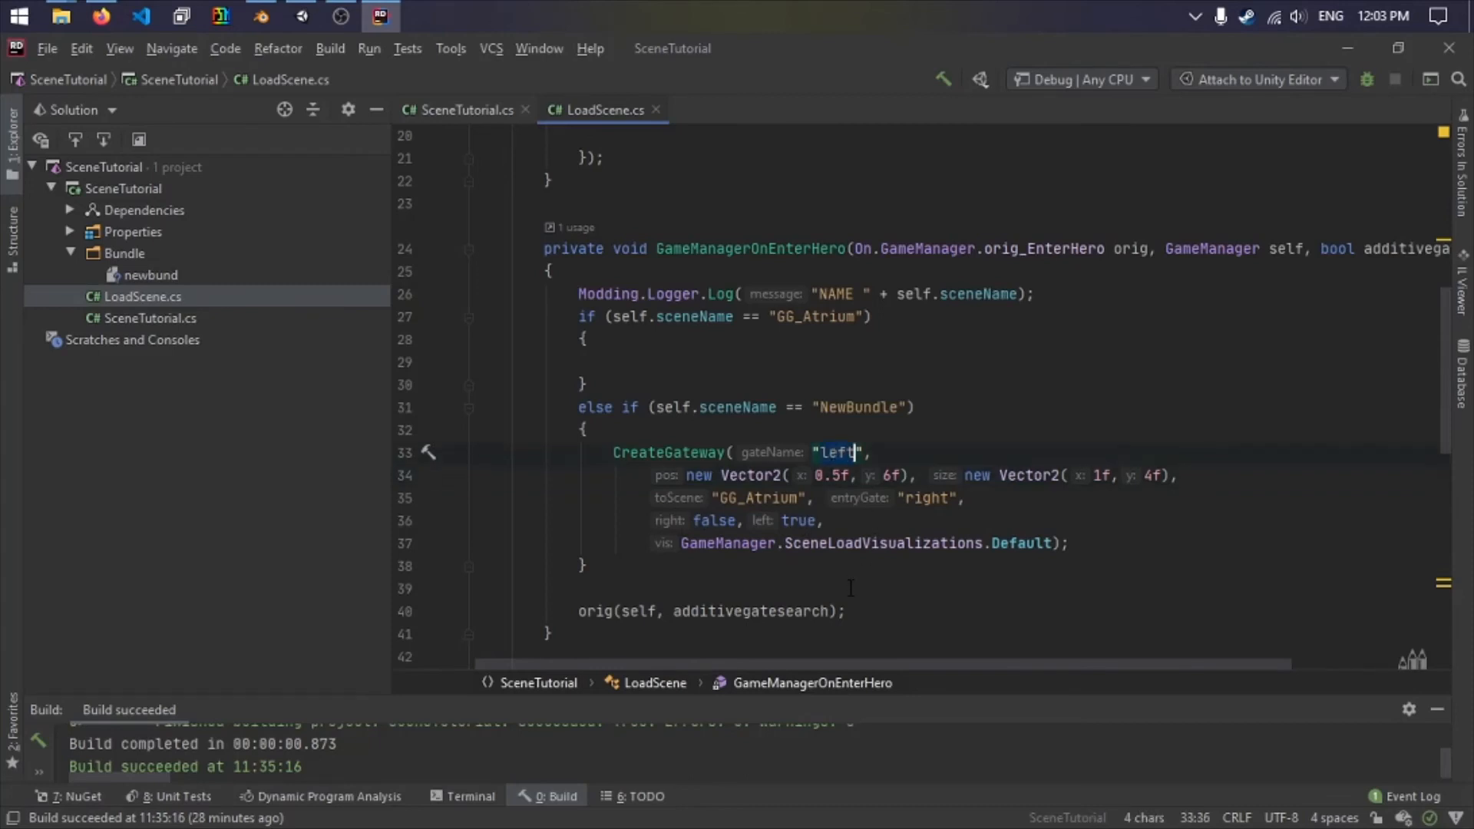
pyautogui.moveTo(762, 513); pyautogui.dragTo(700, 521)
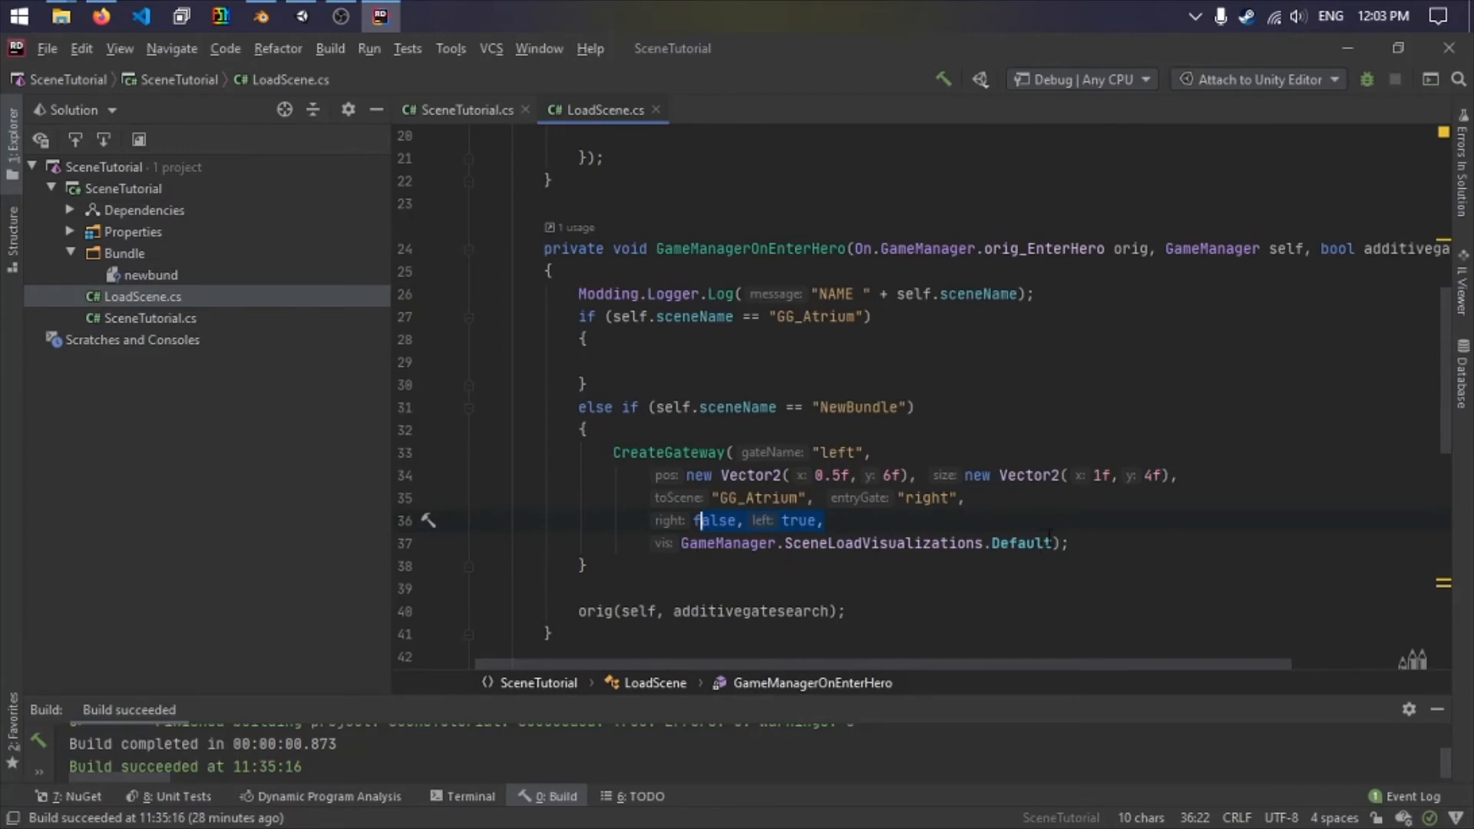
# List the available SceneLoadVisualizations options for the gateway and pick Default again.
pyautogui.doubleClick(1025, 542)
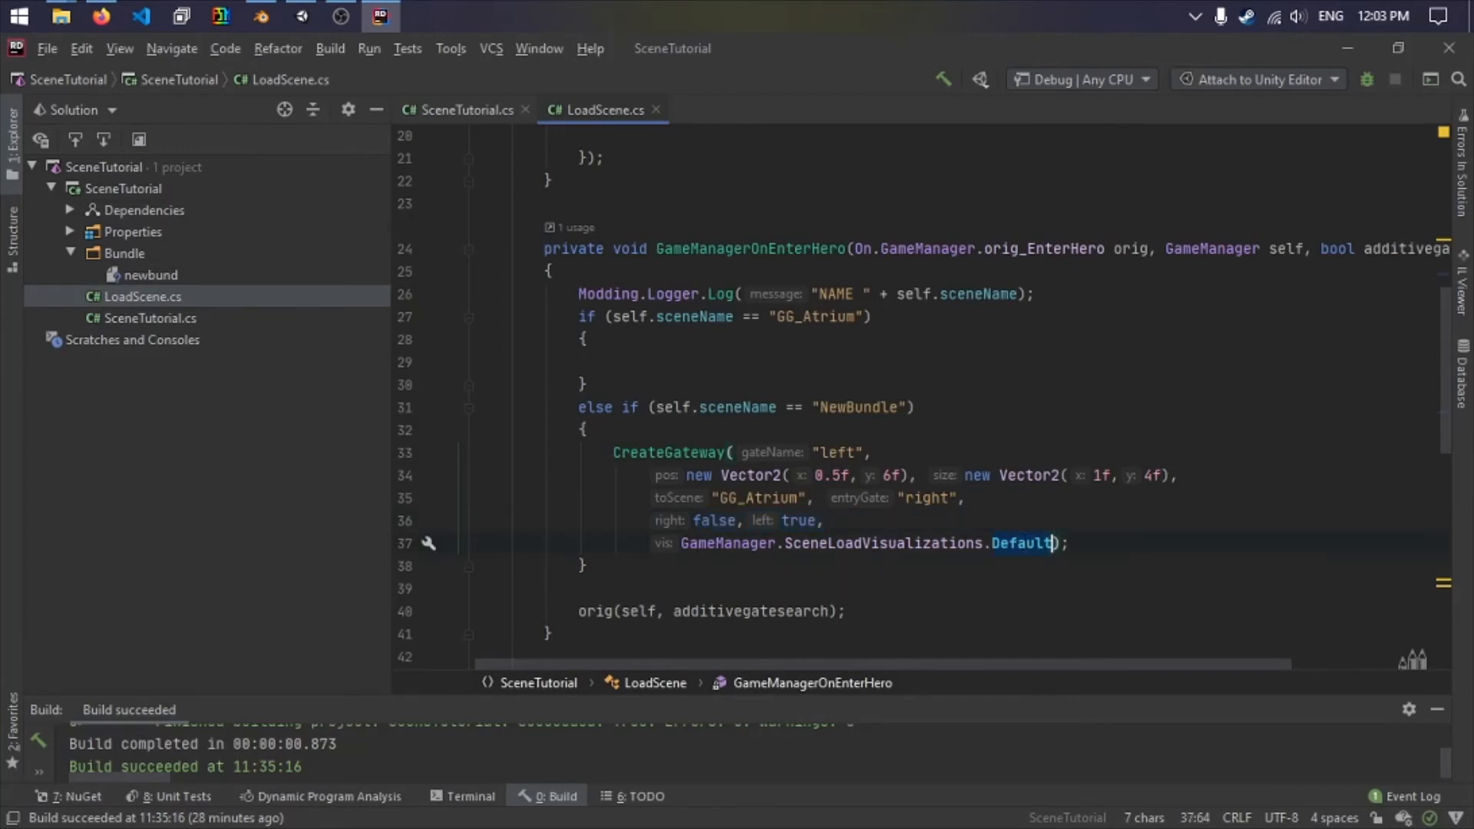
pyautogui.press('BackSpace')
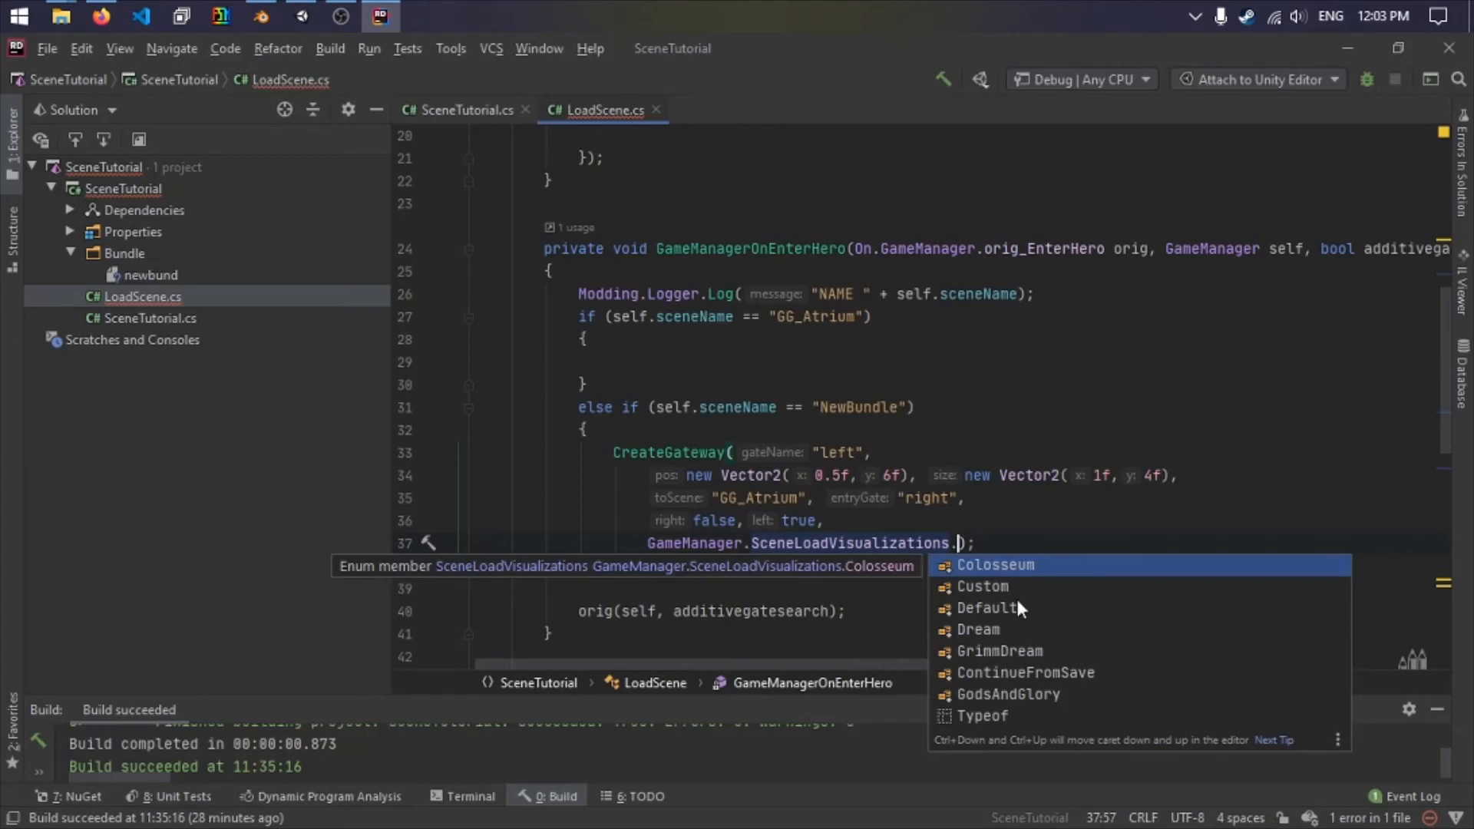
pyautogui.click(995, 615)
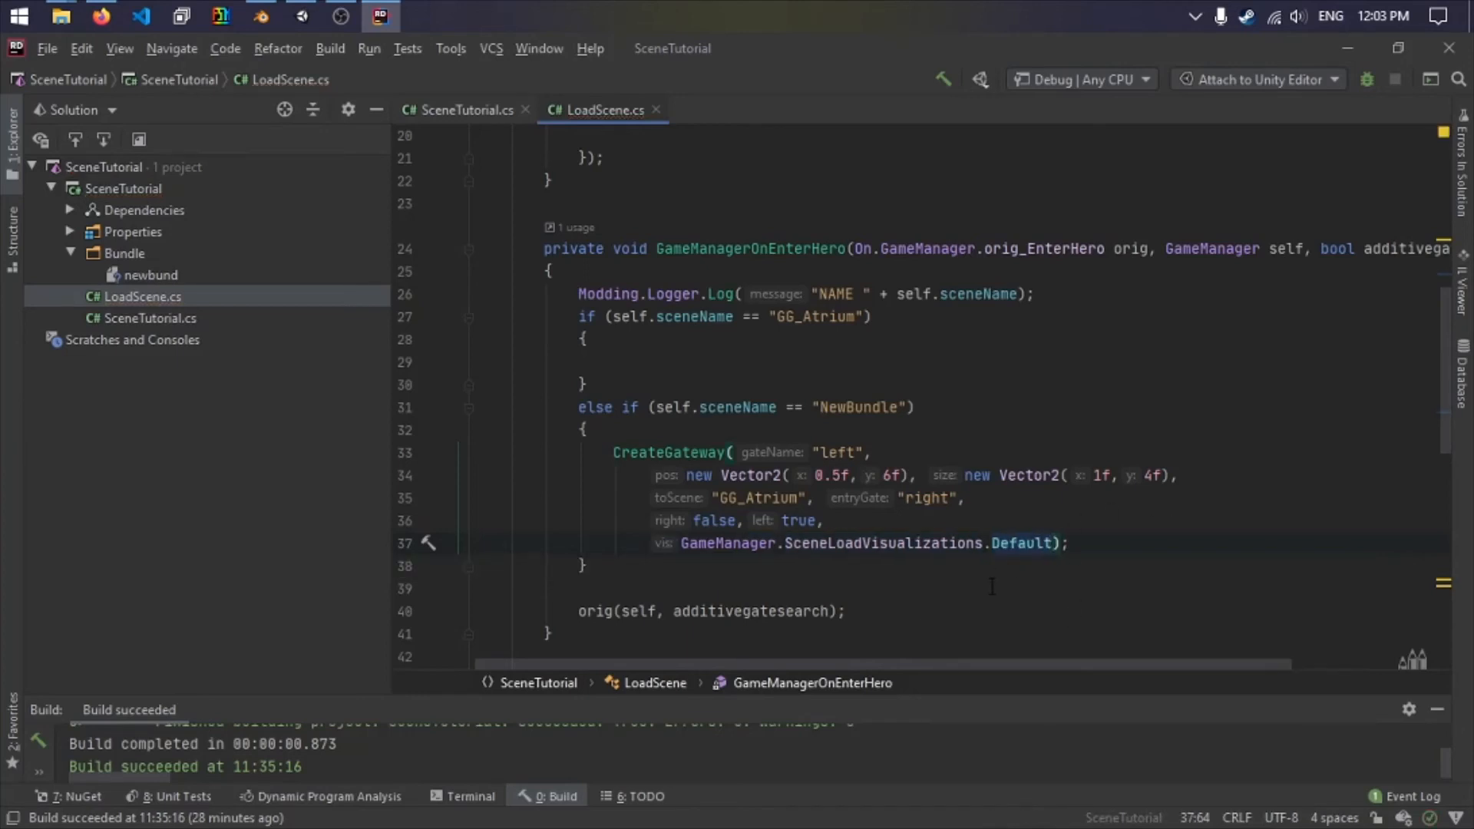
# Review the CreateGateway method and the Start code in LoadScene.cs, and build the SceneTutorial solution.
pyautogui.scroll(-2, 992, 587)
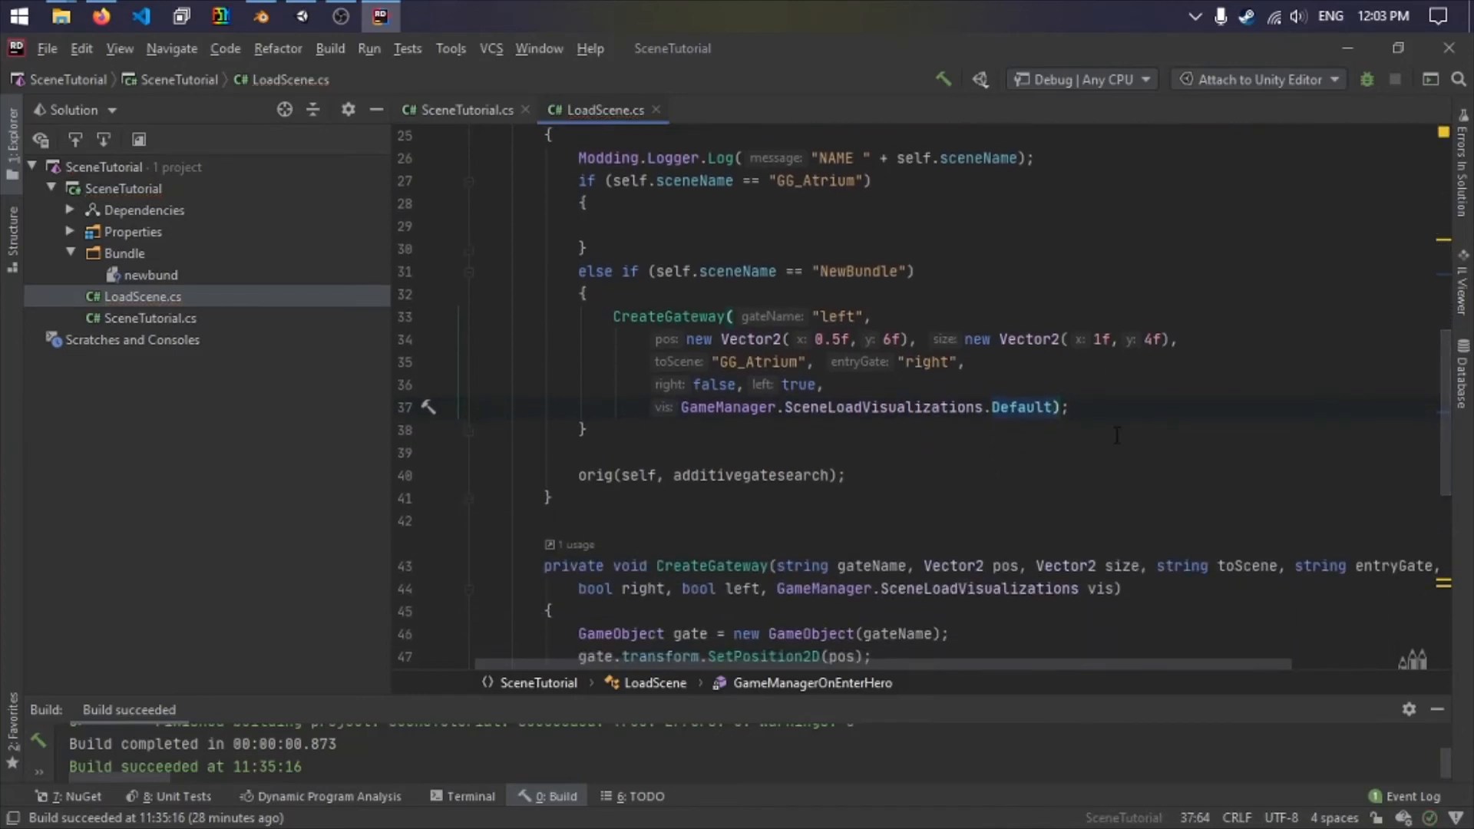
pyautogui.scroll(-7, 1117, 436)
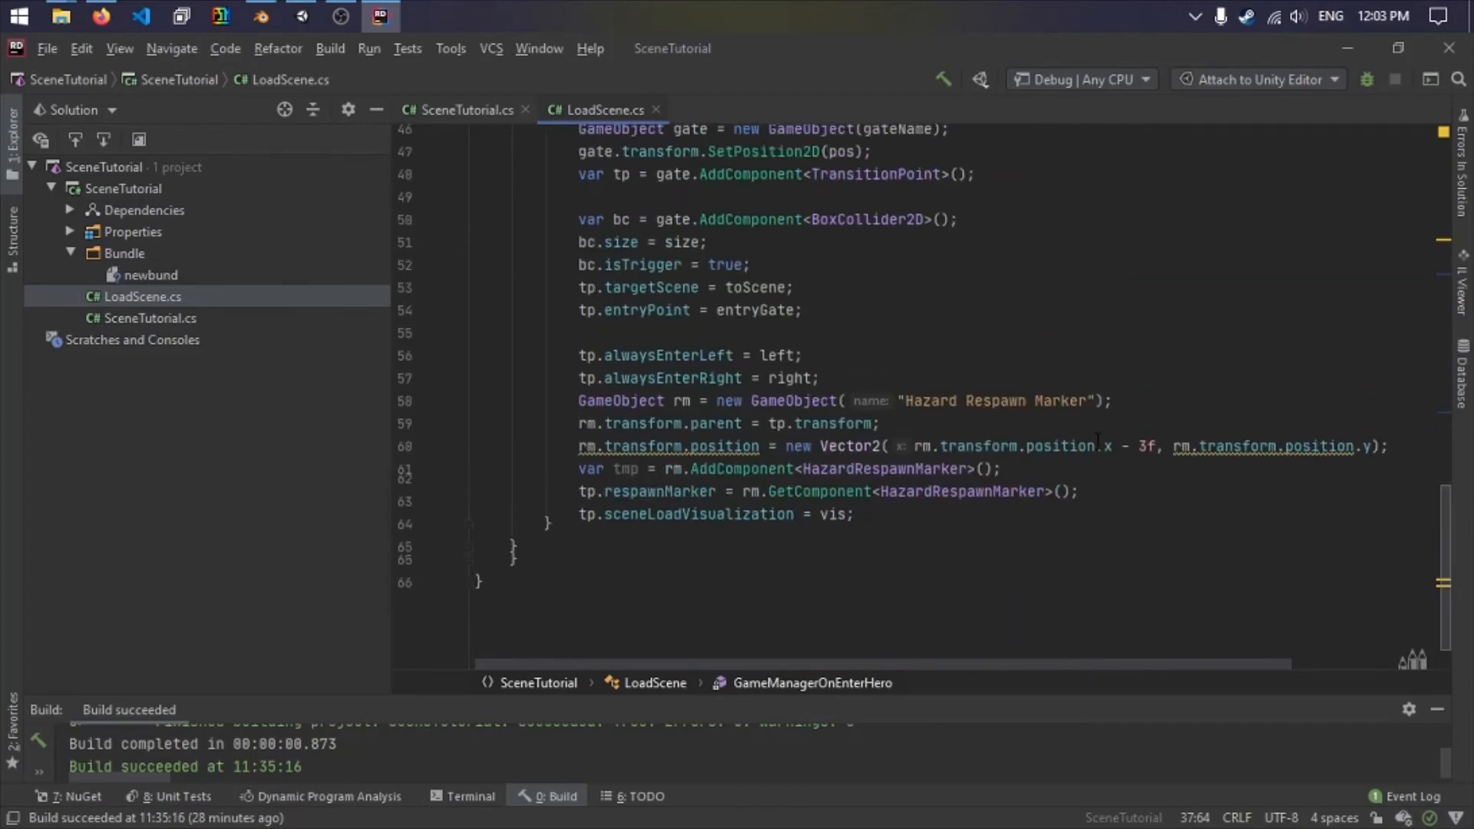
pyautogui.scroll(11, 1098, 440)
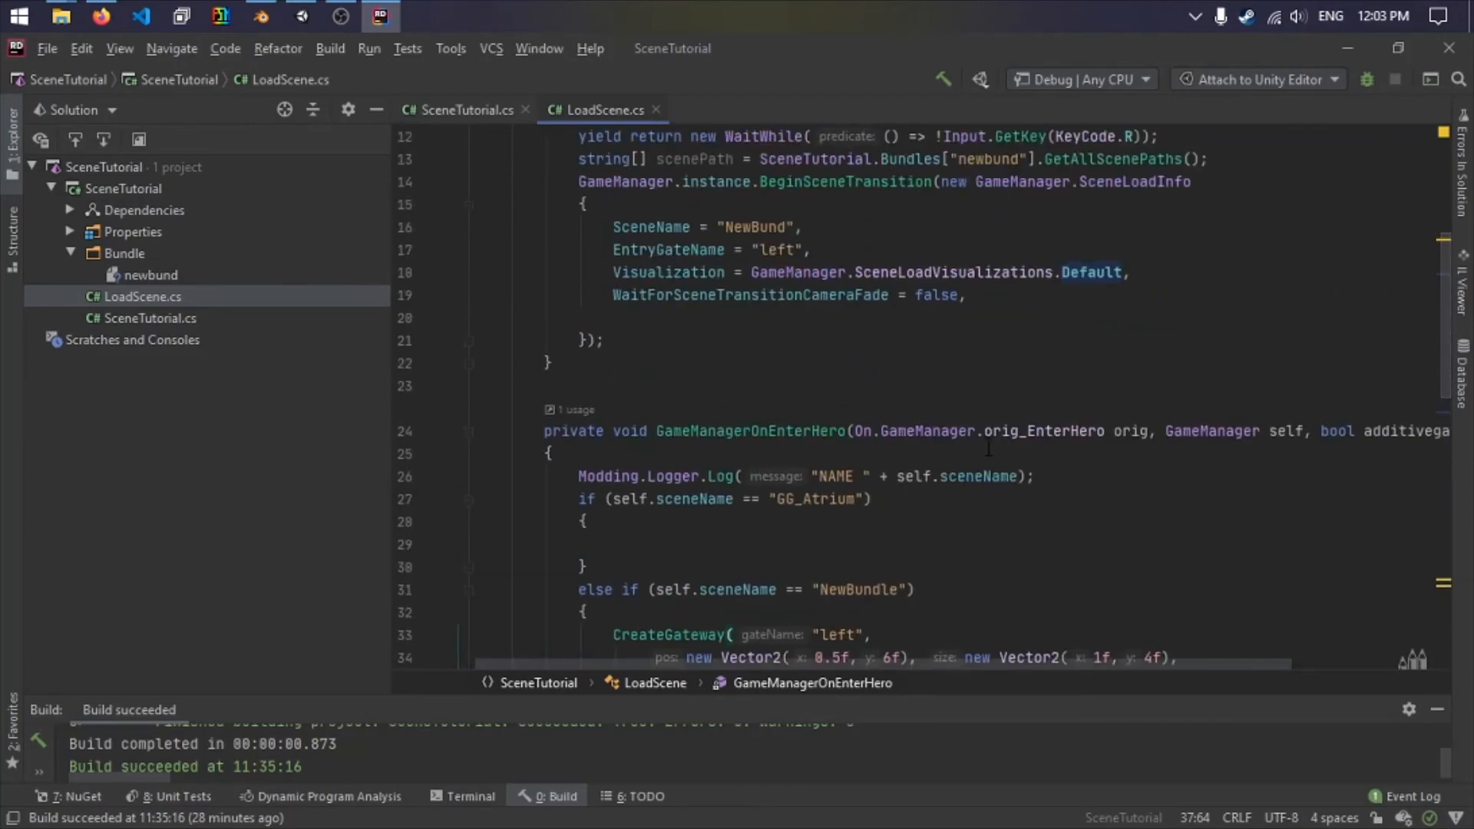
pyautogui.hotkey('ctrl', 'shift', 'b')
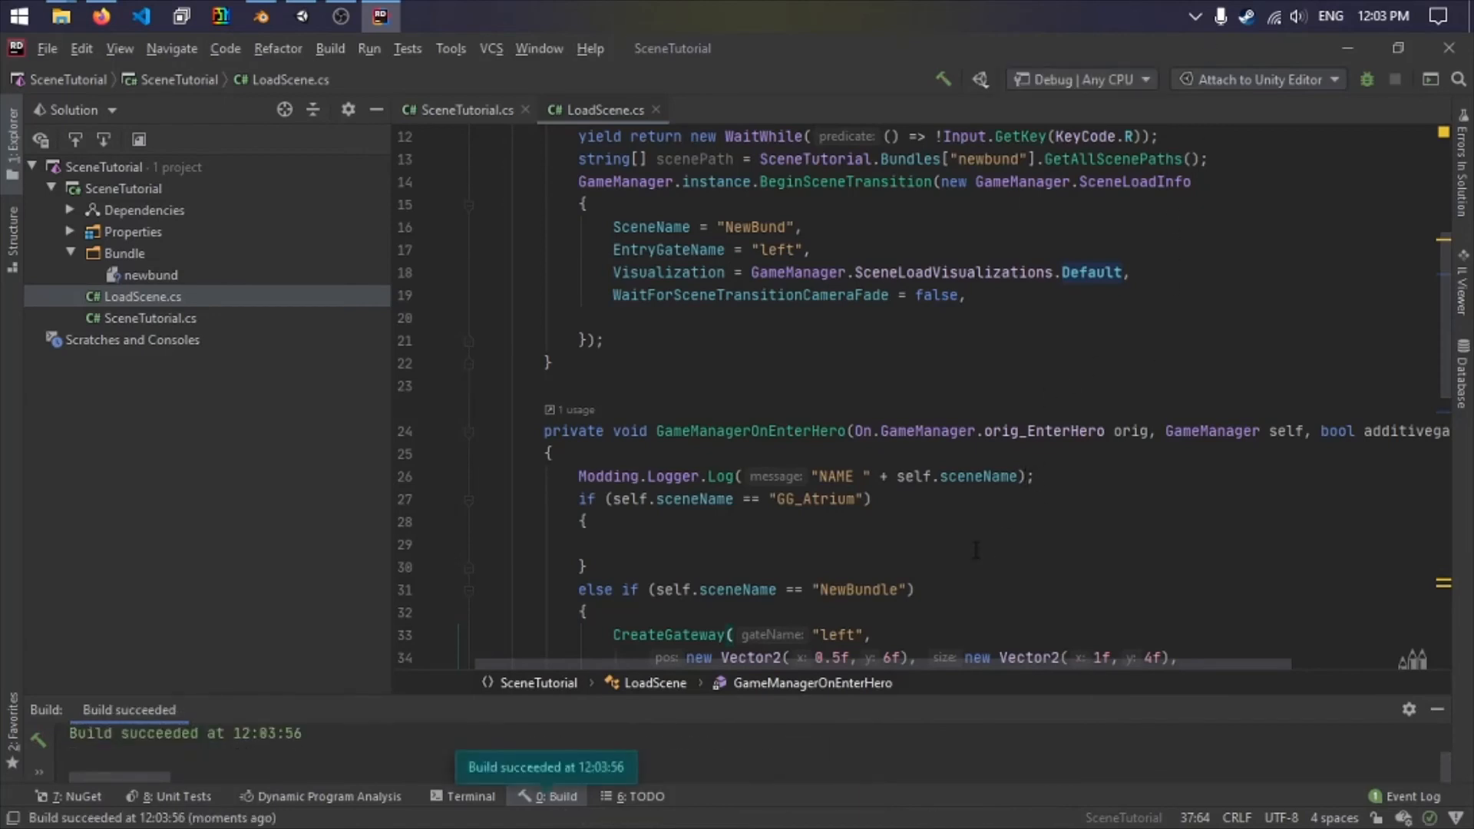
# Move the newly built SceneTutorial.dll from the project's bin\Debug folder into the Mods folder in File Explorer.
pyautogui.moveTo(62, 16)
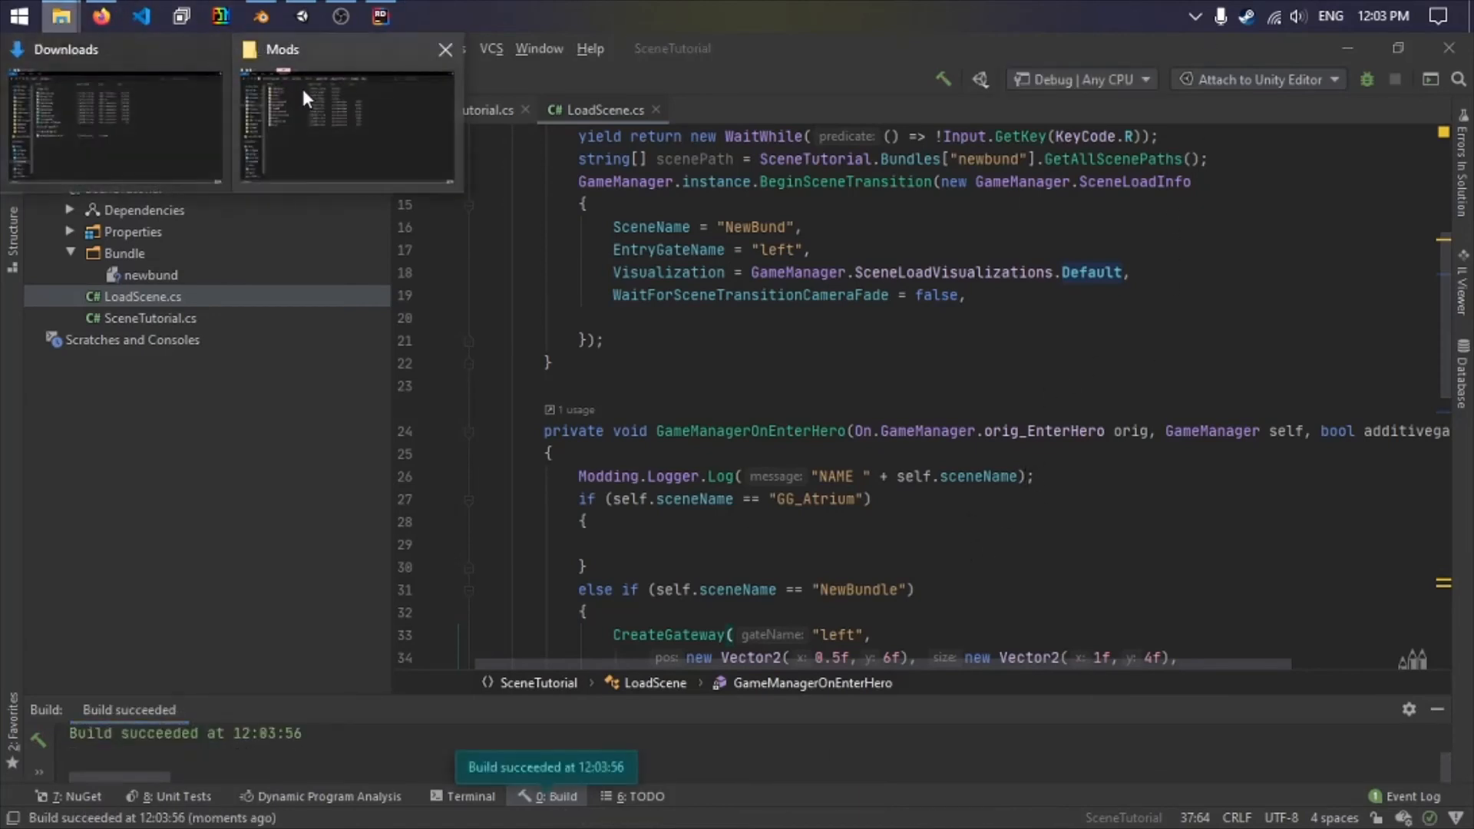
pyautogui.click(352, 141)
pyautogui.click(19, 106)
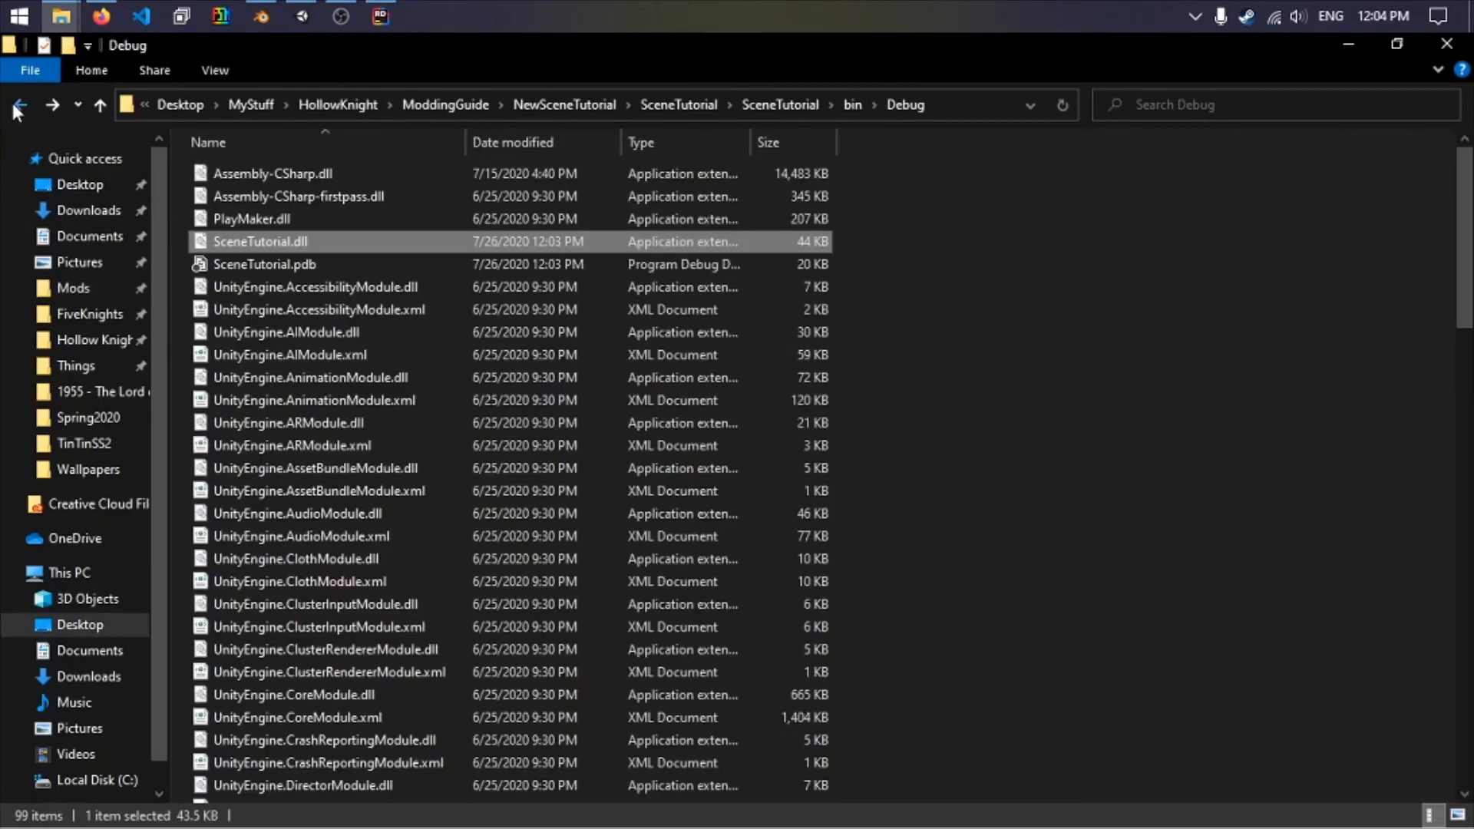
pyautogui.click(18, 106)
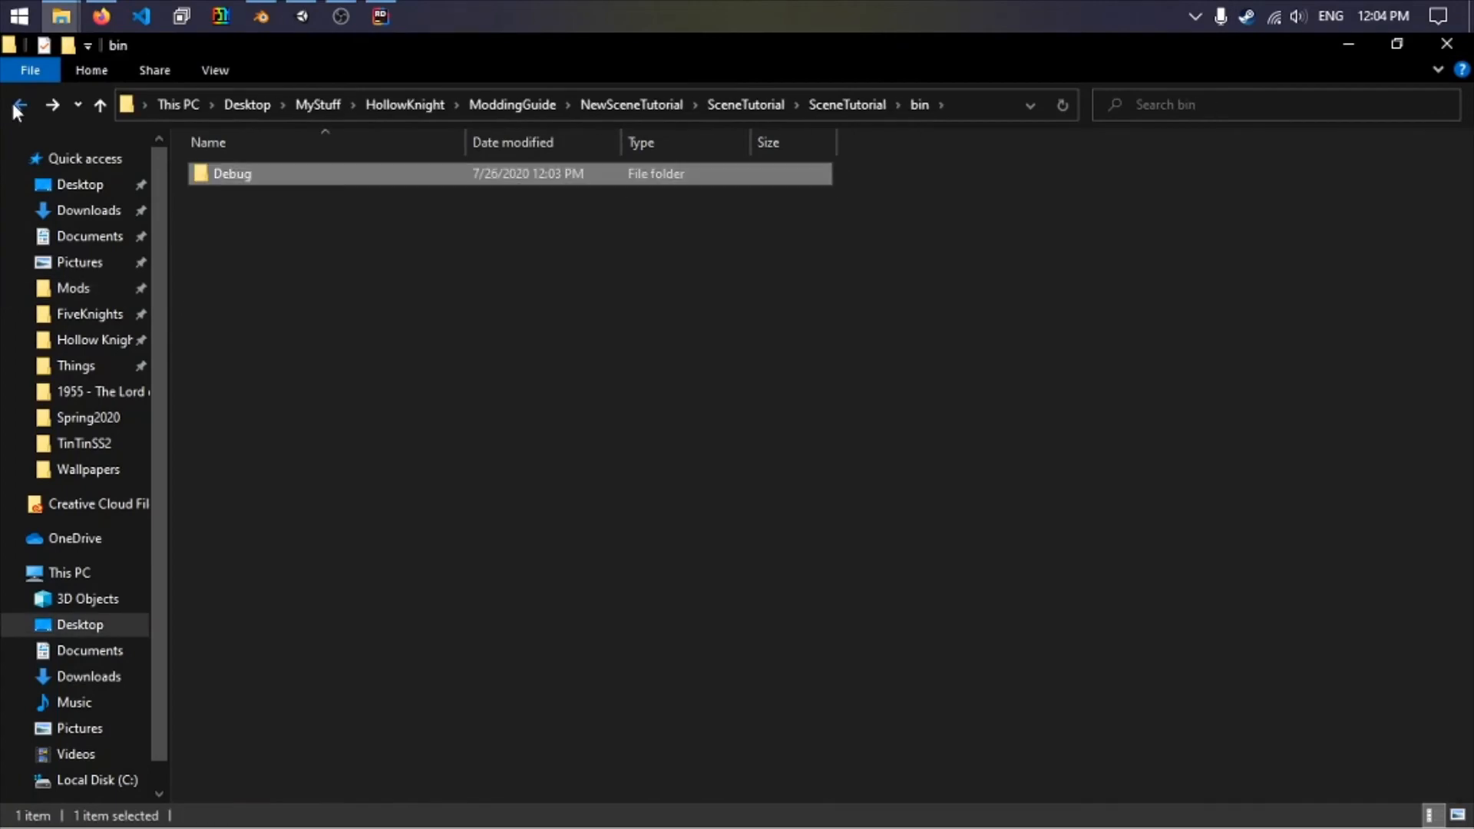
pyautogui.click(49, 107)
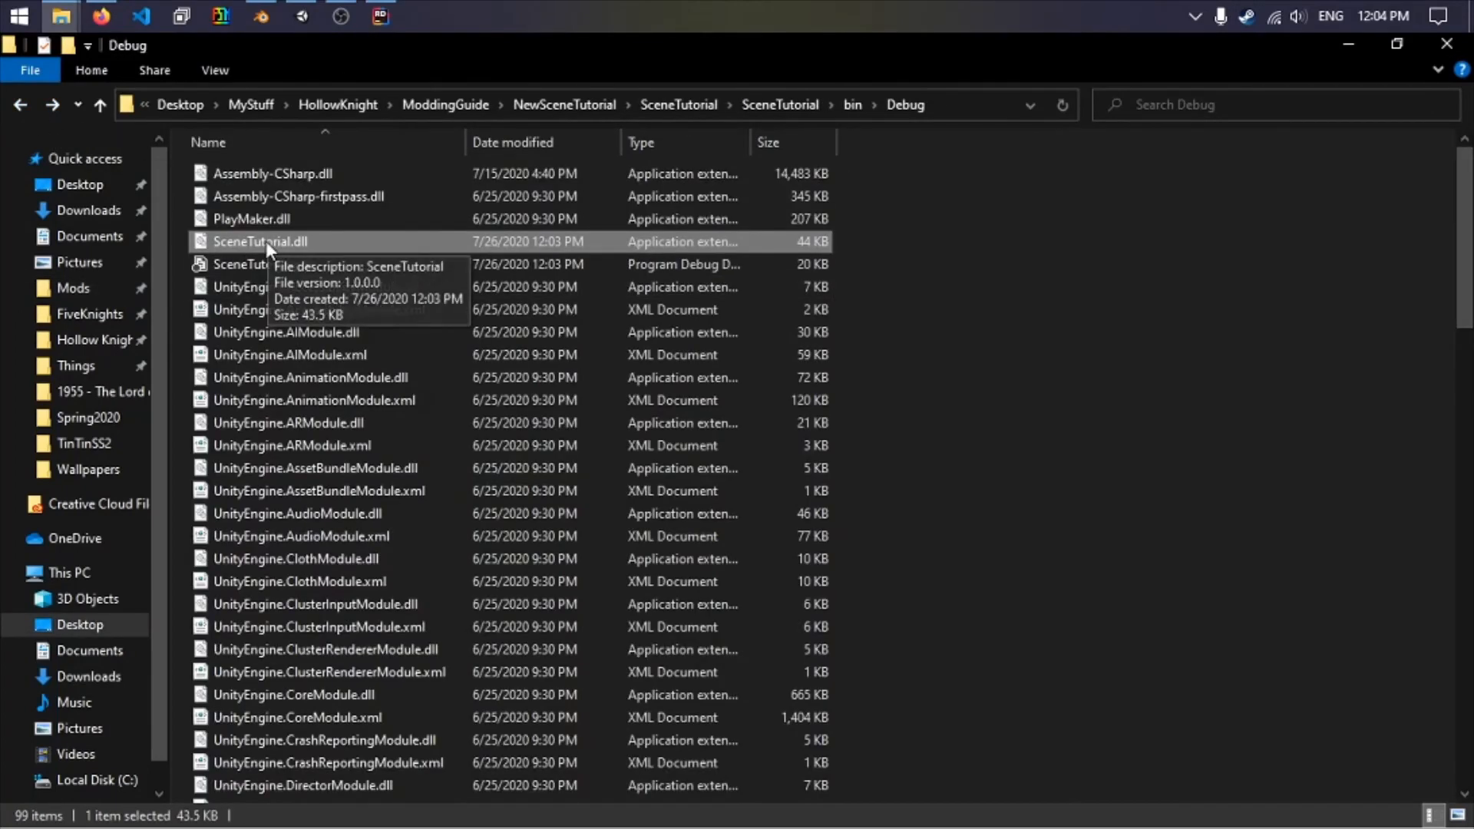
pyautogui.moveTo(265, 241); pyautogui.dragTo(76, 287)
pyautogui.click(766, 290)
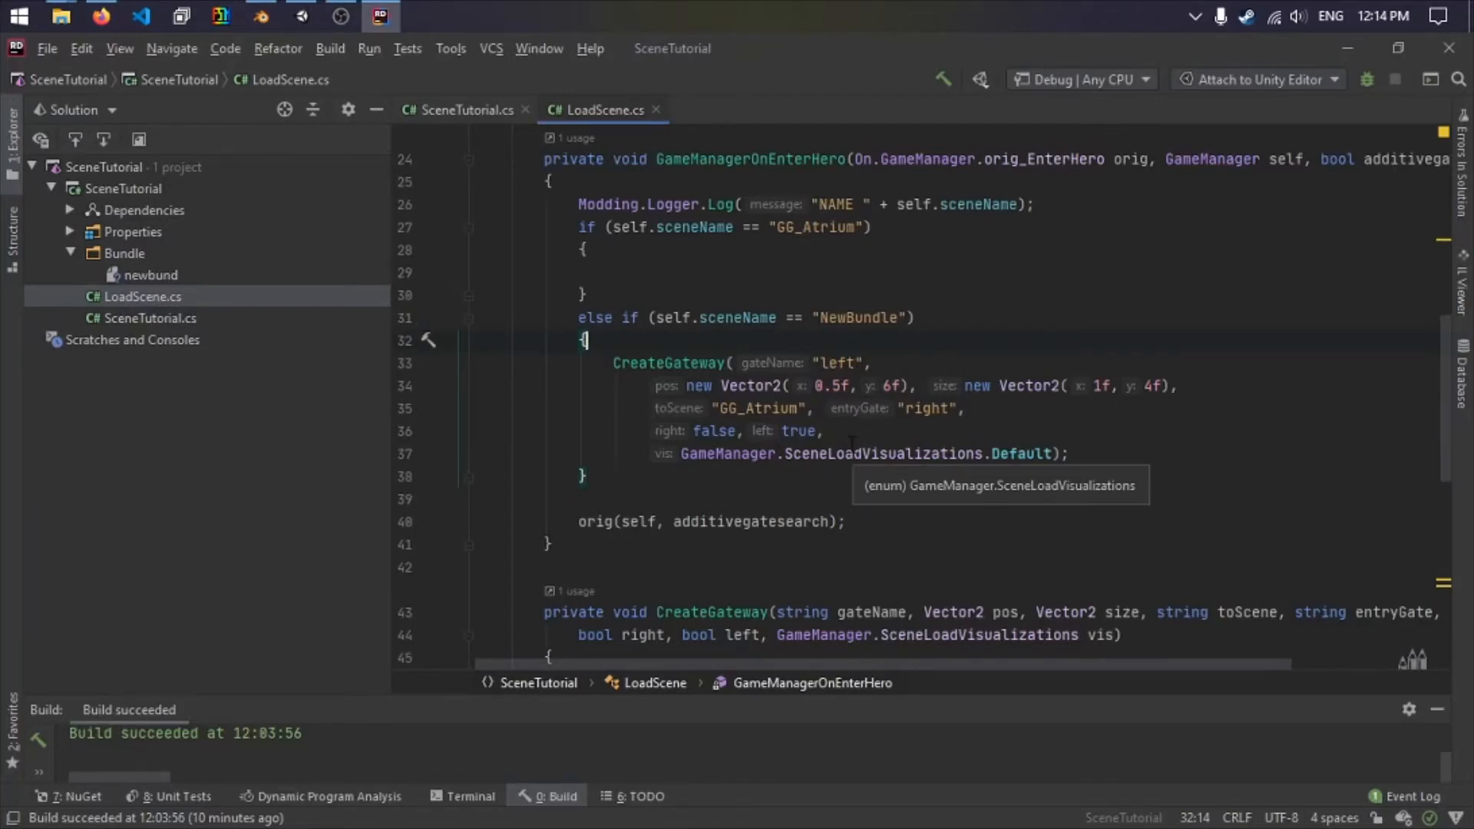
# Set SceneName in the SceneLoadInfo to "NewRoom" and check it against the scene asset's name in Unity.
pyautogui.scroll(-2, 851, 443)
pyautogui.scroll(9, 913, 246)
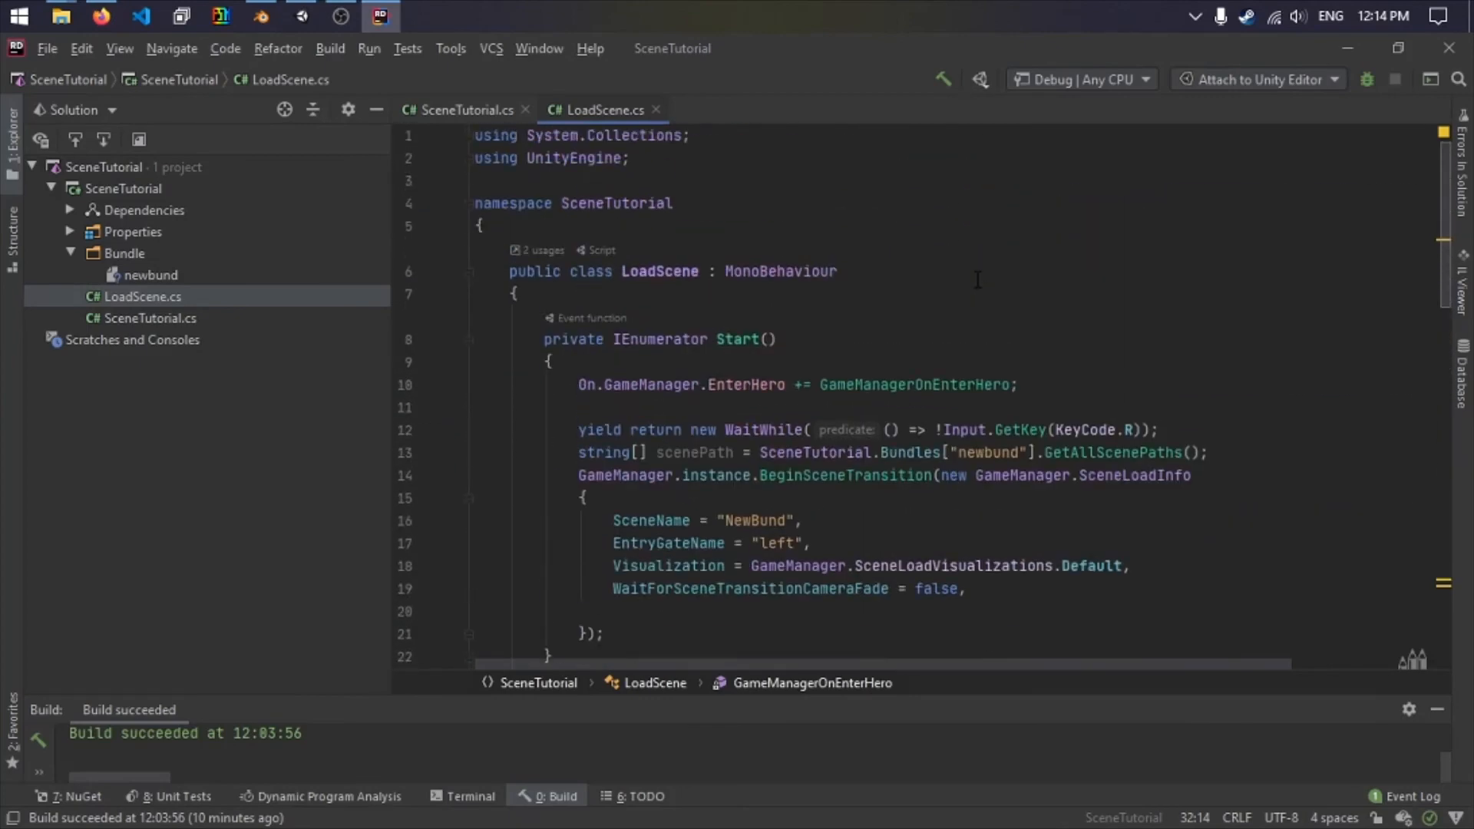
pyautogui.scroll(-3, 942, 397)
pyautogui.click(768, 318)
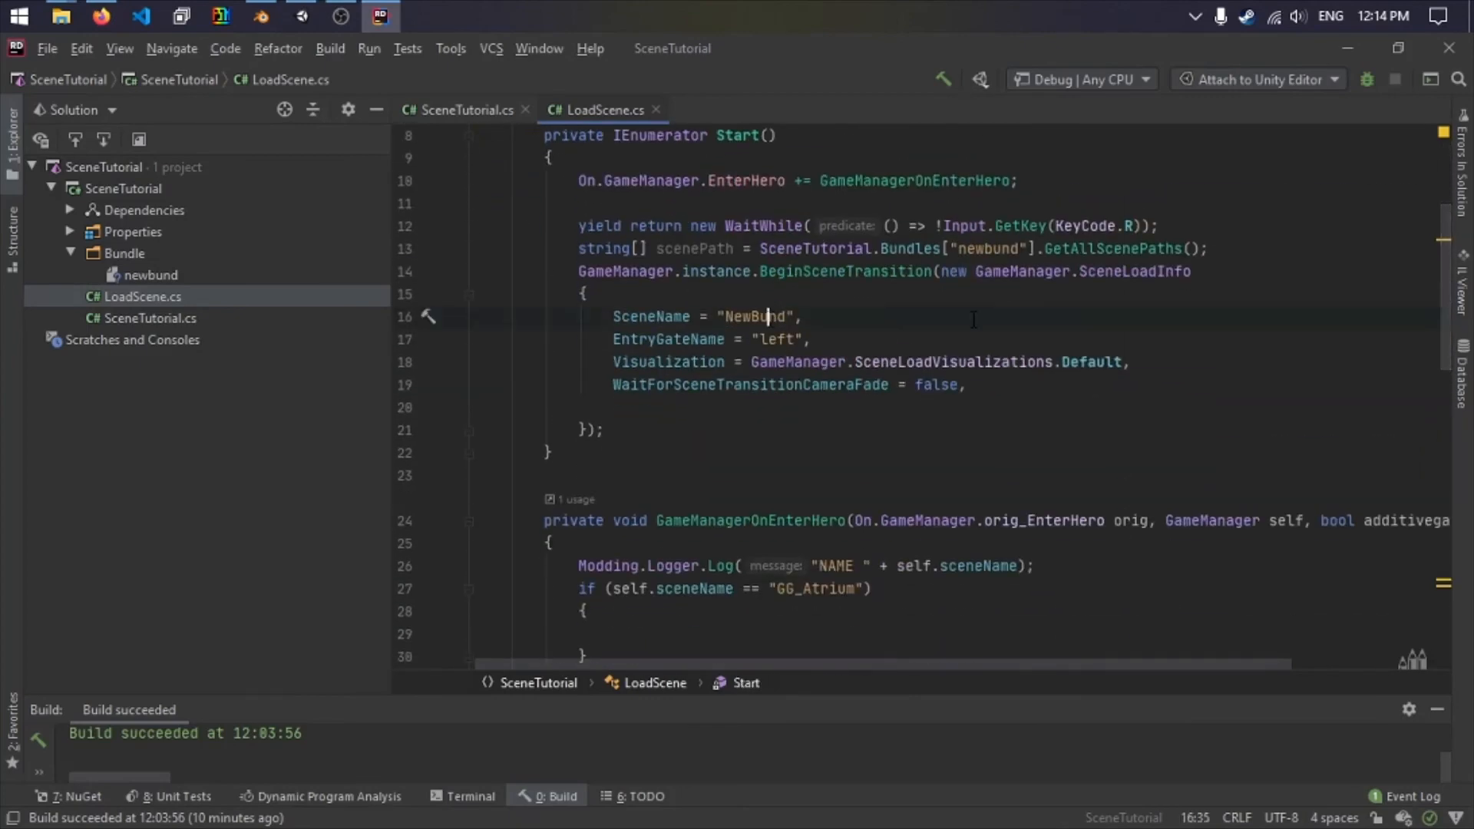
pyautogui.press('Right')
pyautogui.press('Right')
pyautogui.press('BackSpace')
pyautogui.press('BackSpace')
pyautogui.press('BackSpace')
pyautogui.press('BackSpace')
pyautogui.write('Room')
pyautogui.click(302, 16)
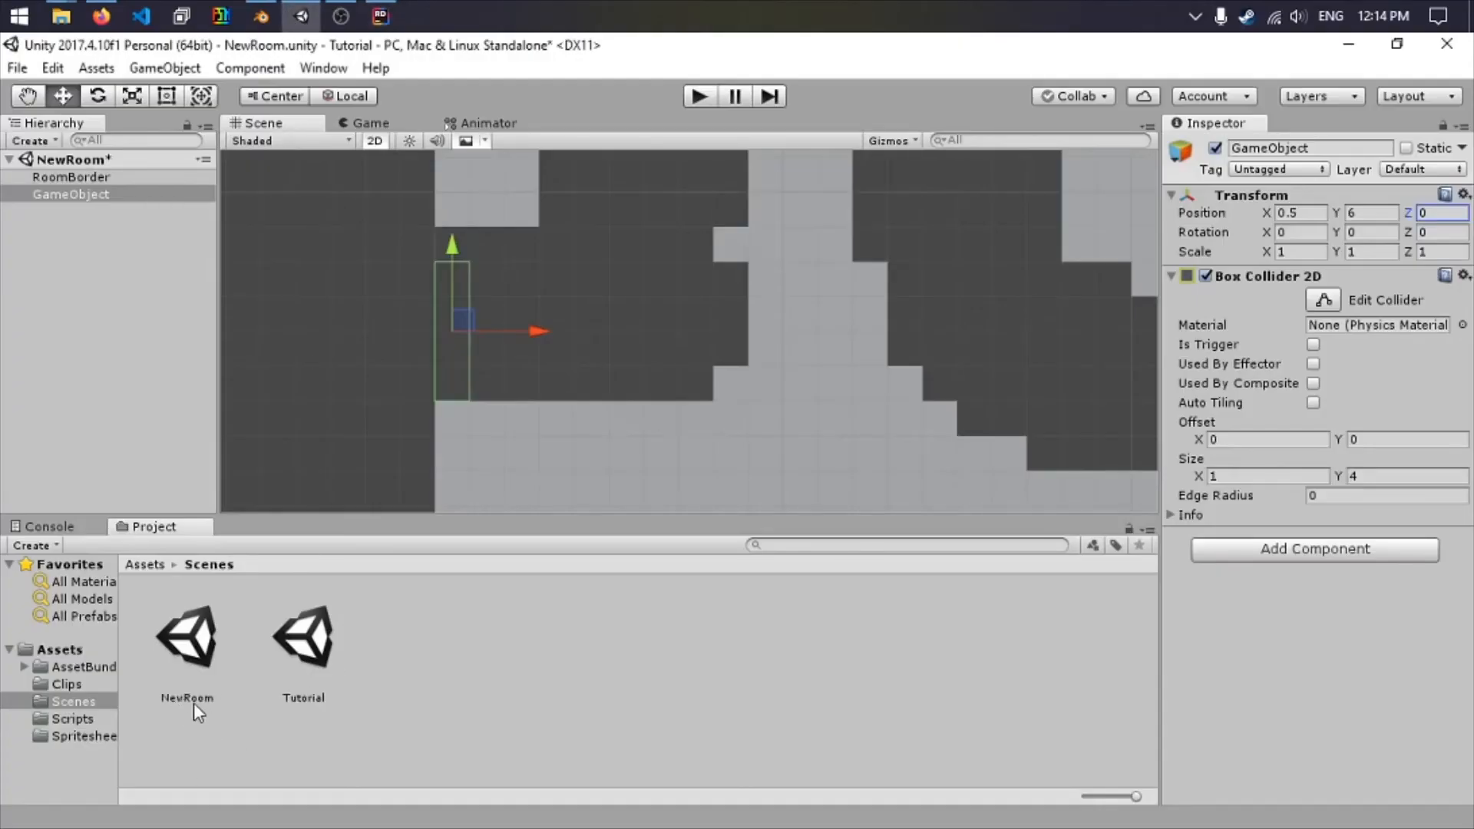
pyautogui.click(1348, 44)
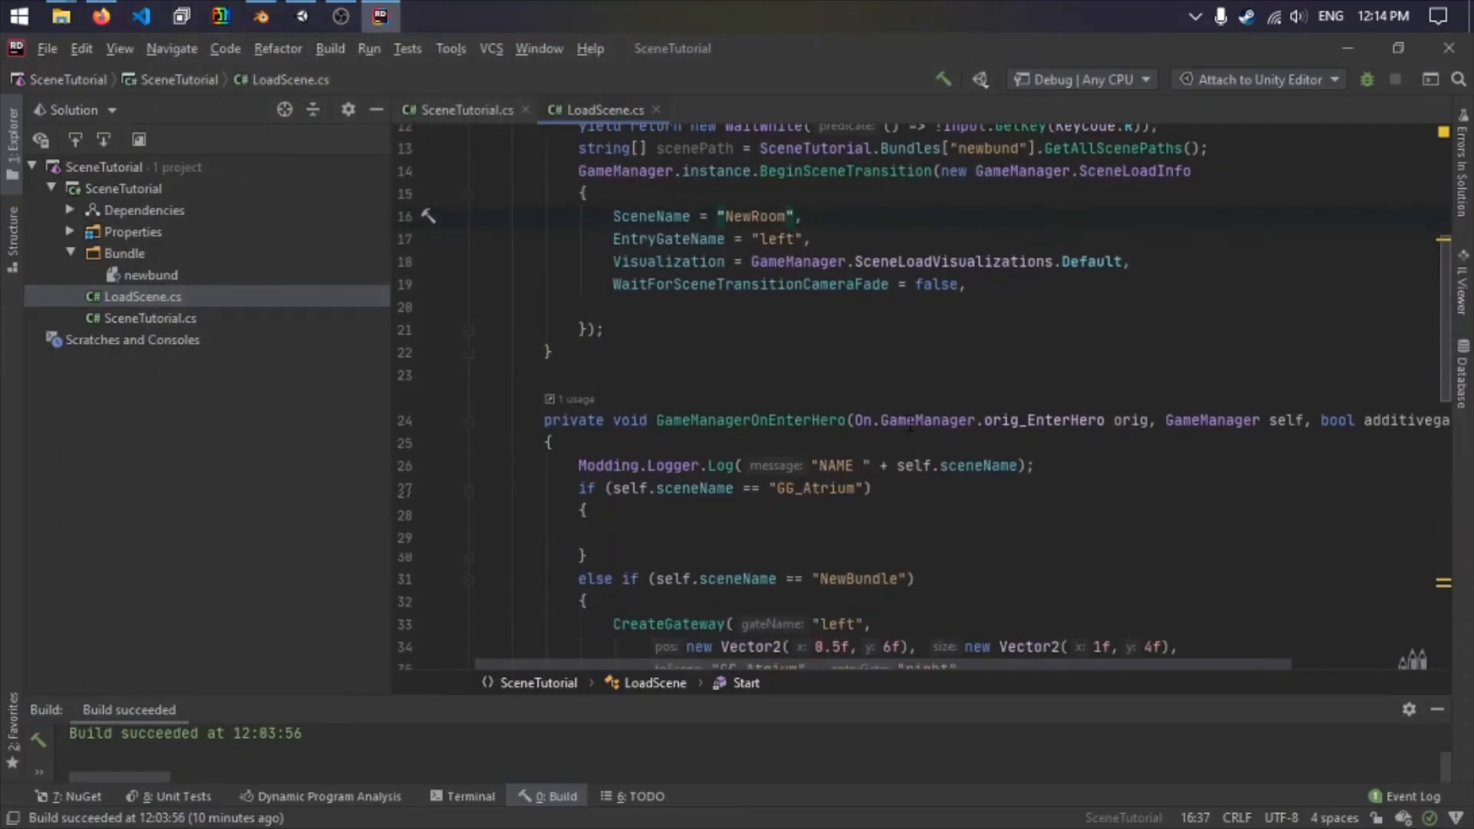
# Check the gateway code in GameManagerOnEnterHero and rebuild the solution with the changed scene name.
pyautogui.scroll(-10, 911, 424)
pyautogui.scroll(6, 914, 415)
pyautogui.click(922, 407)
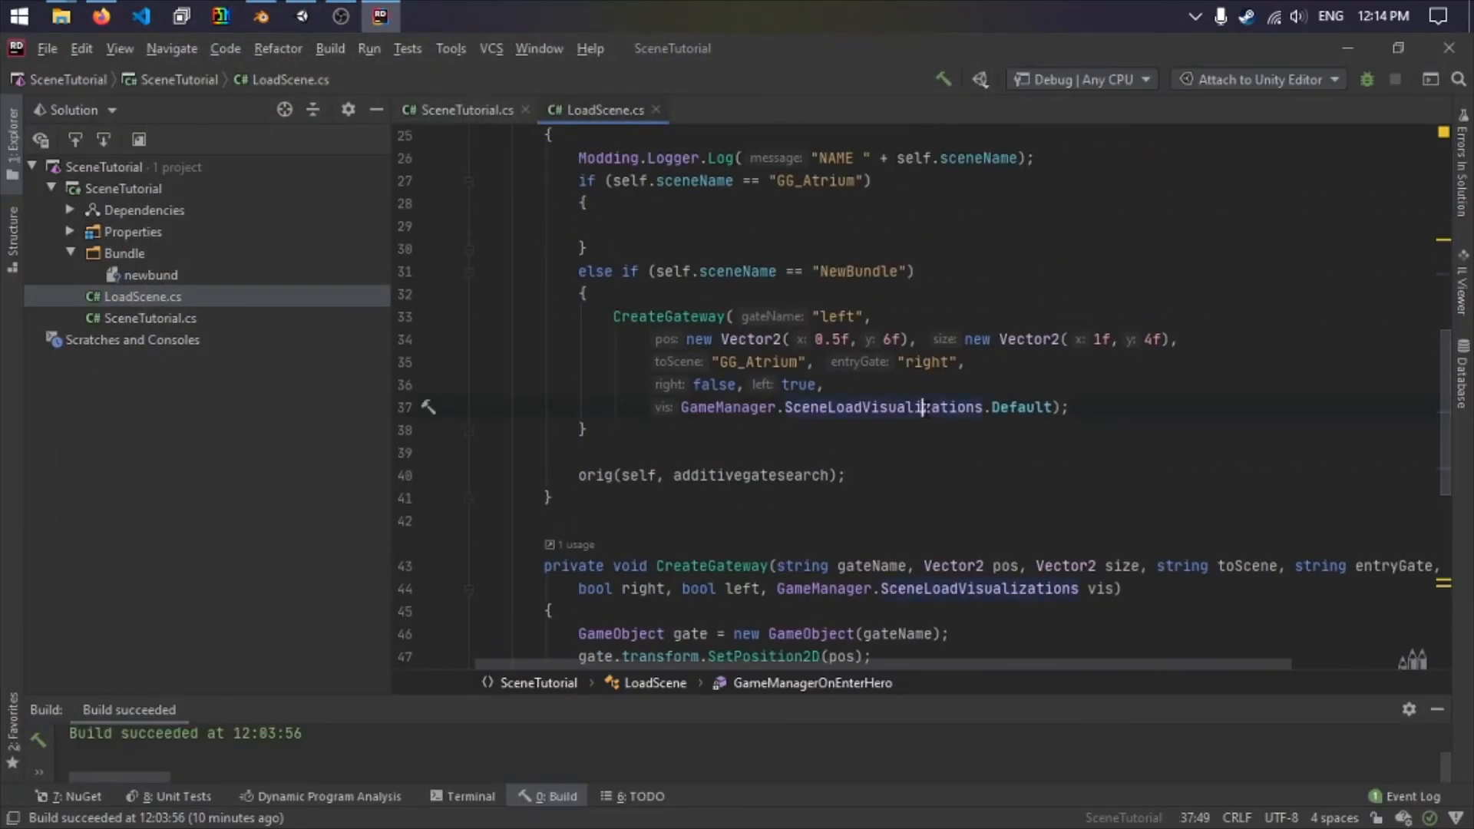
pyautogui.hotkey('ctrl', 'shift', 'b')
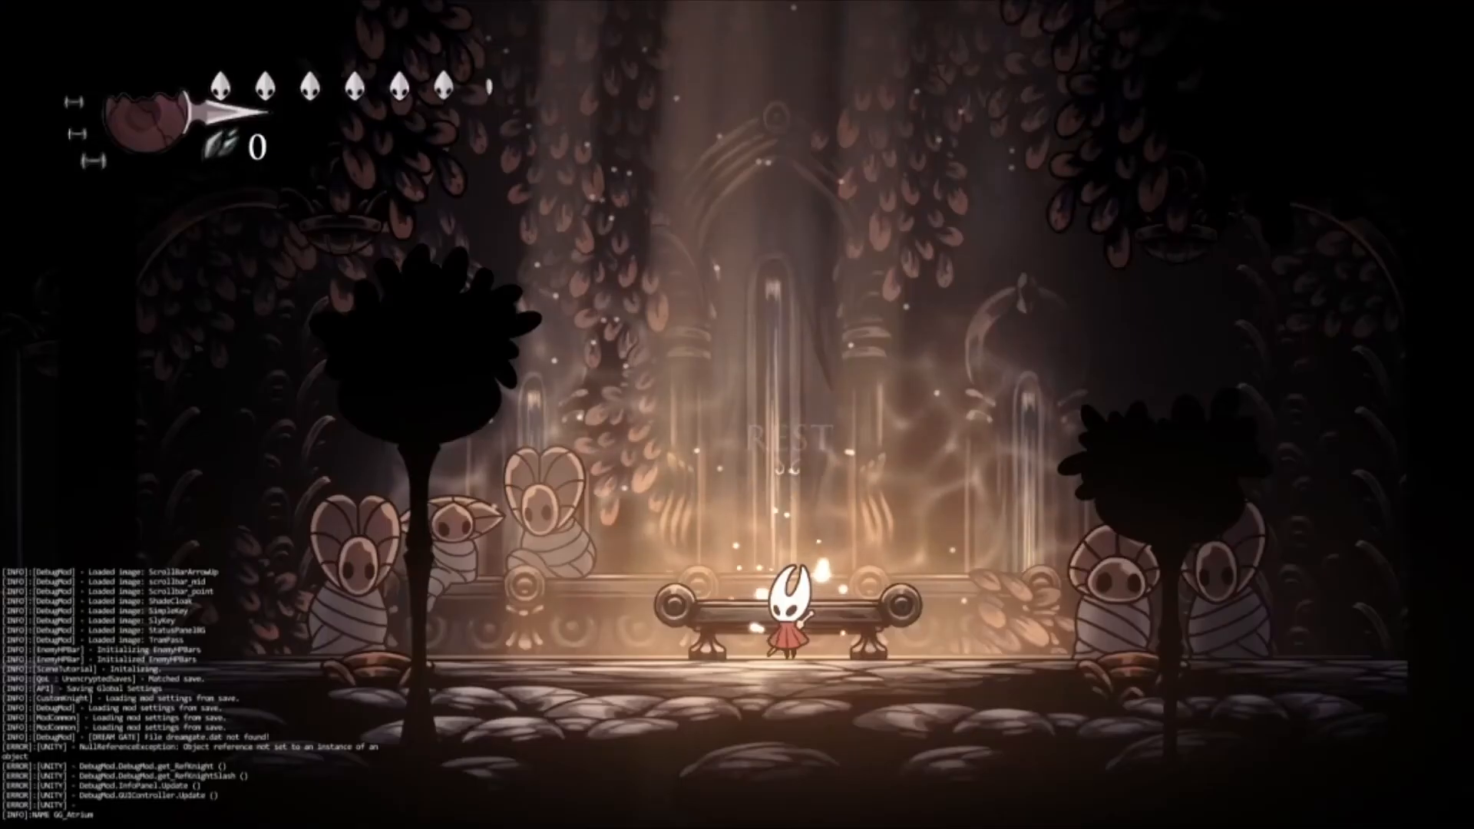
# Test the mod in Hollow Knight by entering the custom room and walking out through its left gateway.
pyautogui.press('Left')
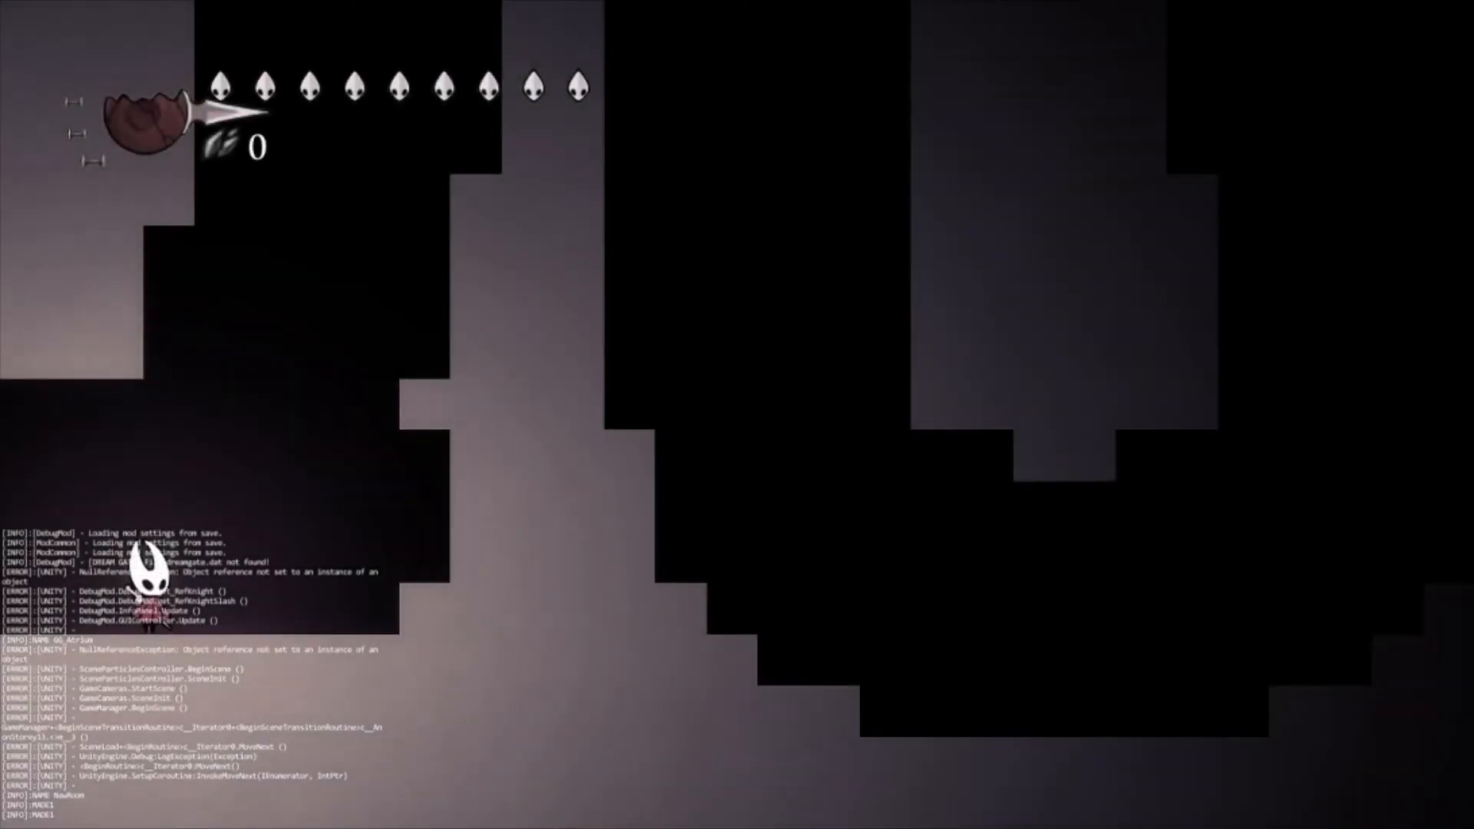
pyautogui.press('Right')
pyautogui.press('Left')
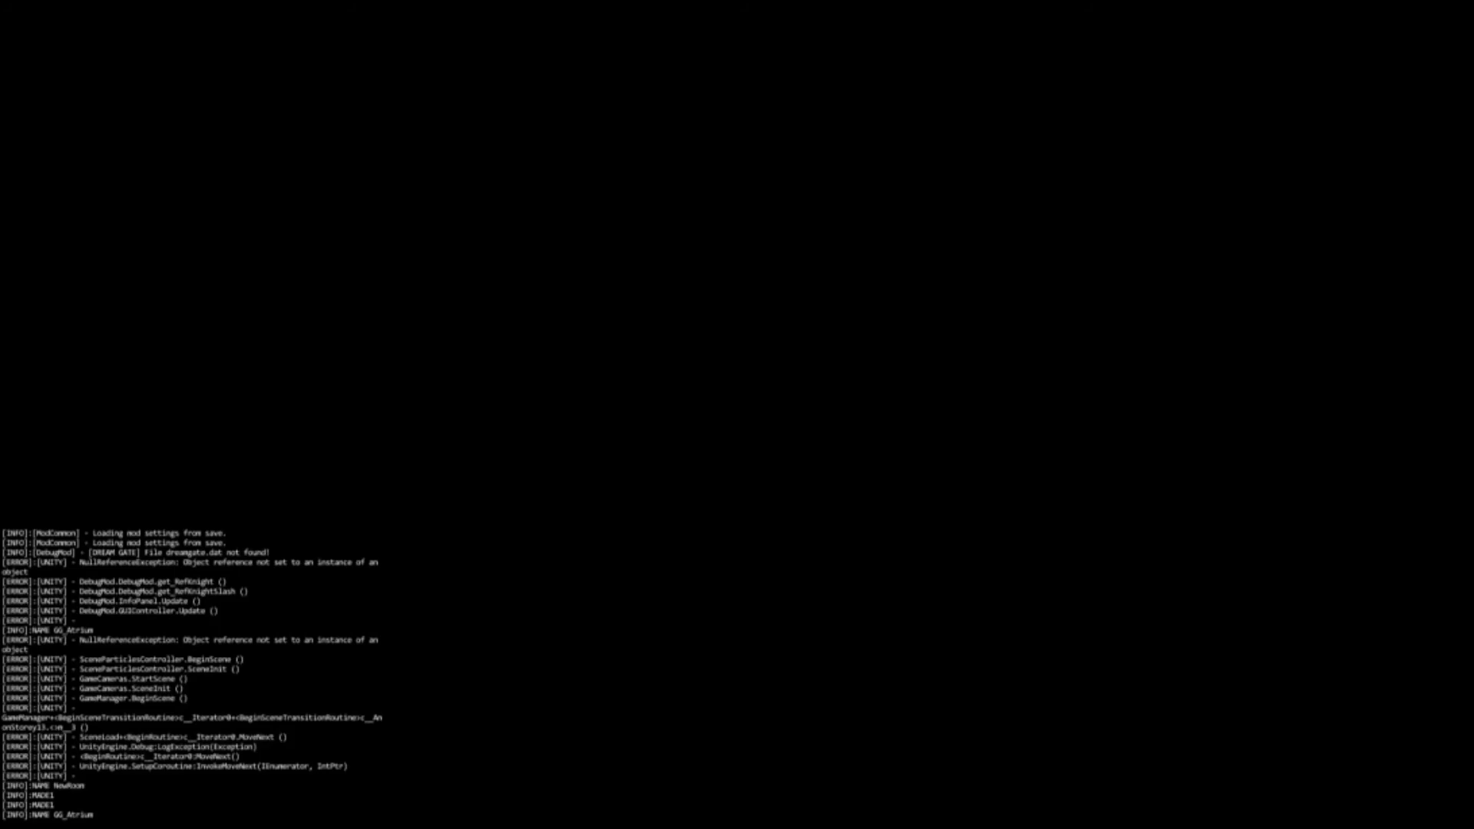
# Return to LoadScene.cs in Rider and copy the "left test" CreateGateway call into the empty GG_Atrium branch.
pyautogui.hotkey('alt', 'Tab')
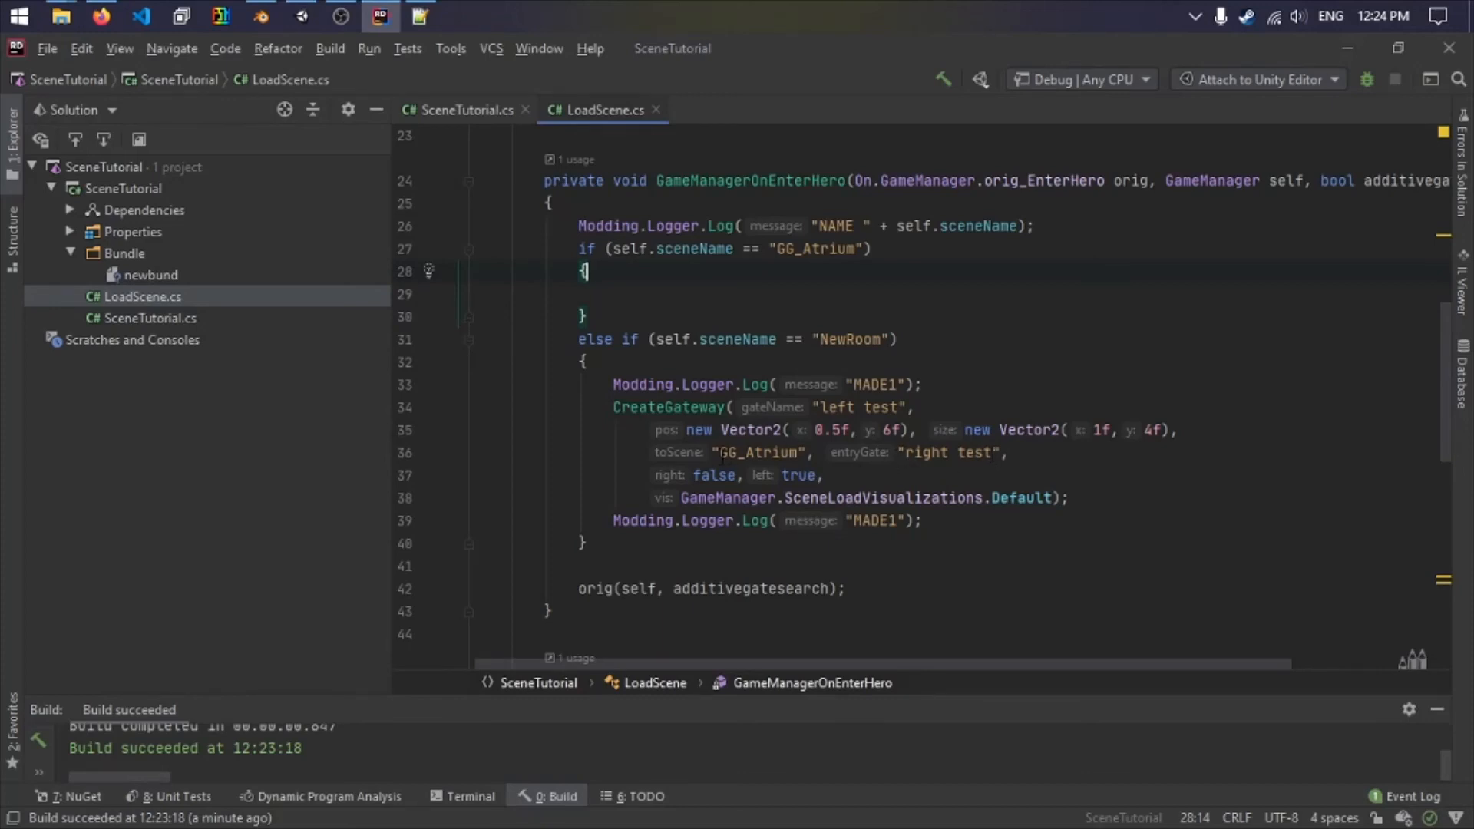
pyautogui.moveTo(718, 452); pyautogui.dragTo(799, 452)
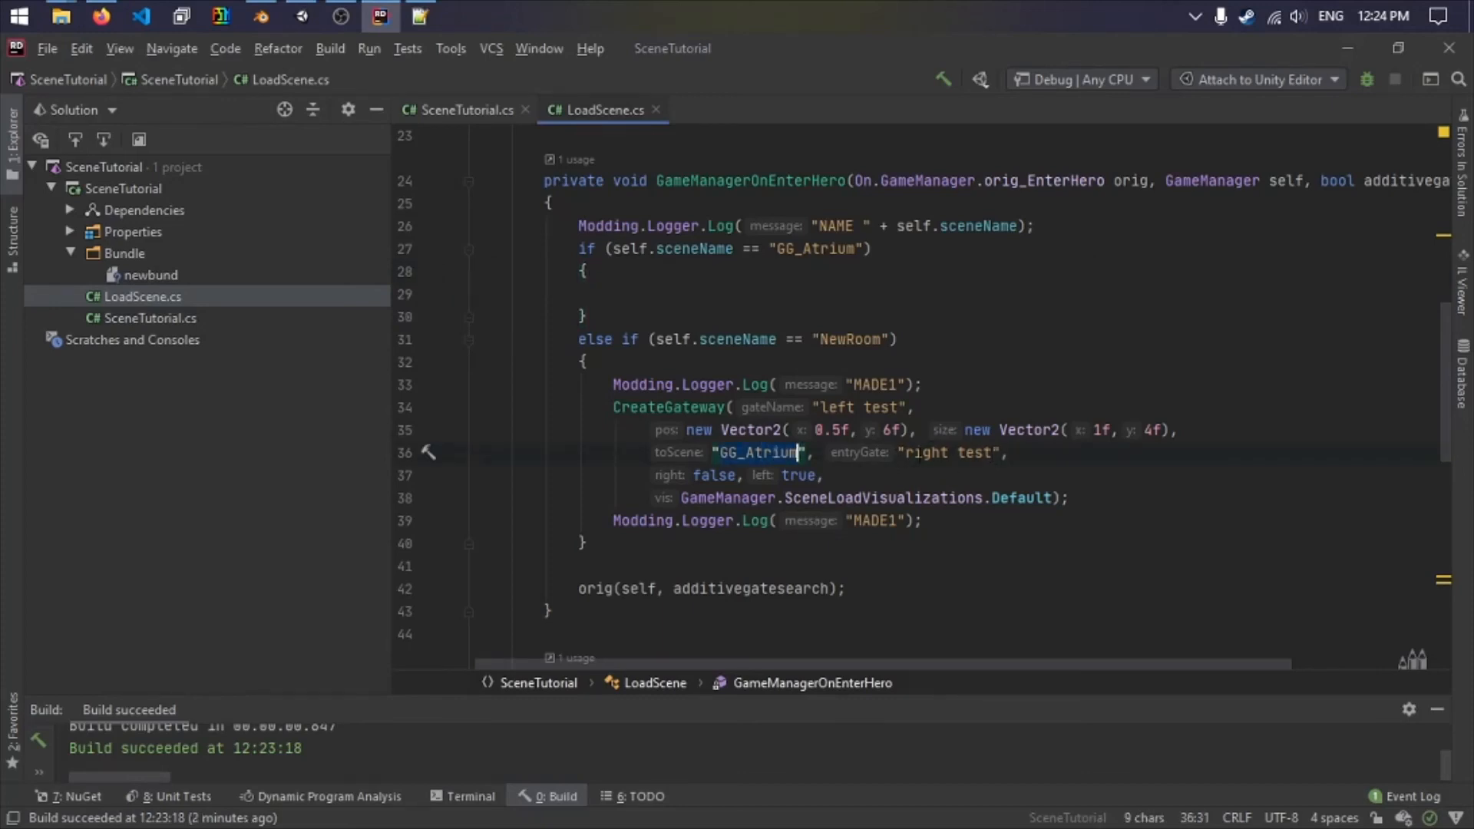
pyautogui.moveTo(913, 452); pyautogui.dragTo(992, 452)
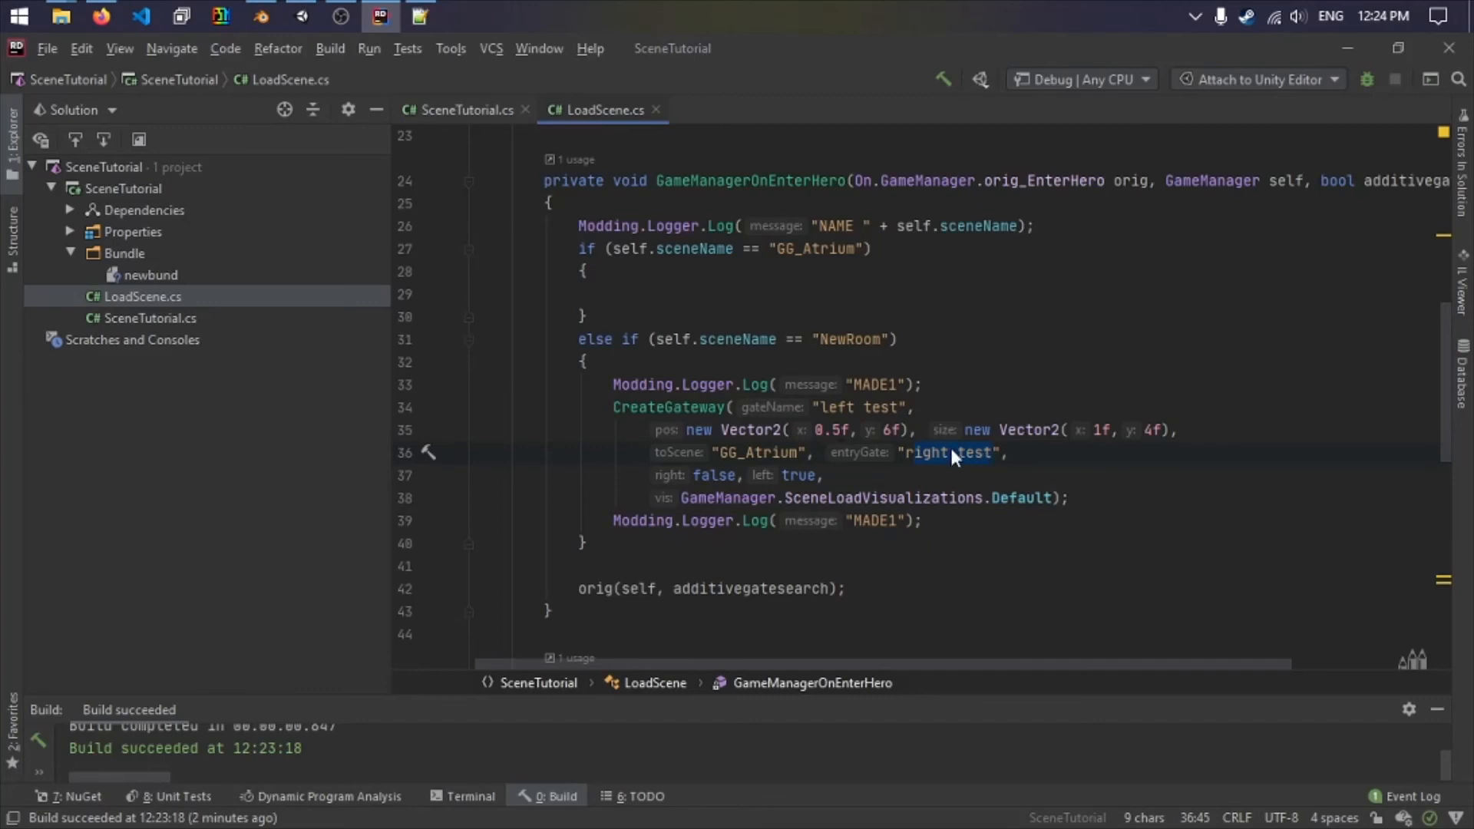
pyautogui.click(1096, 499)
pyautogui.keyDown('shift'); pyautogui.click(614, 408); pyautogui.keyUp('shift')
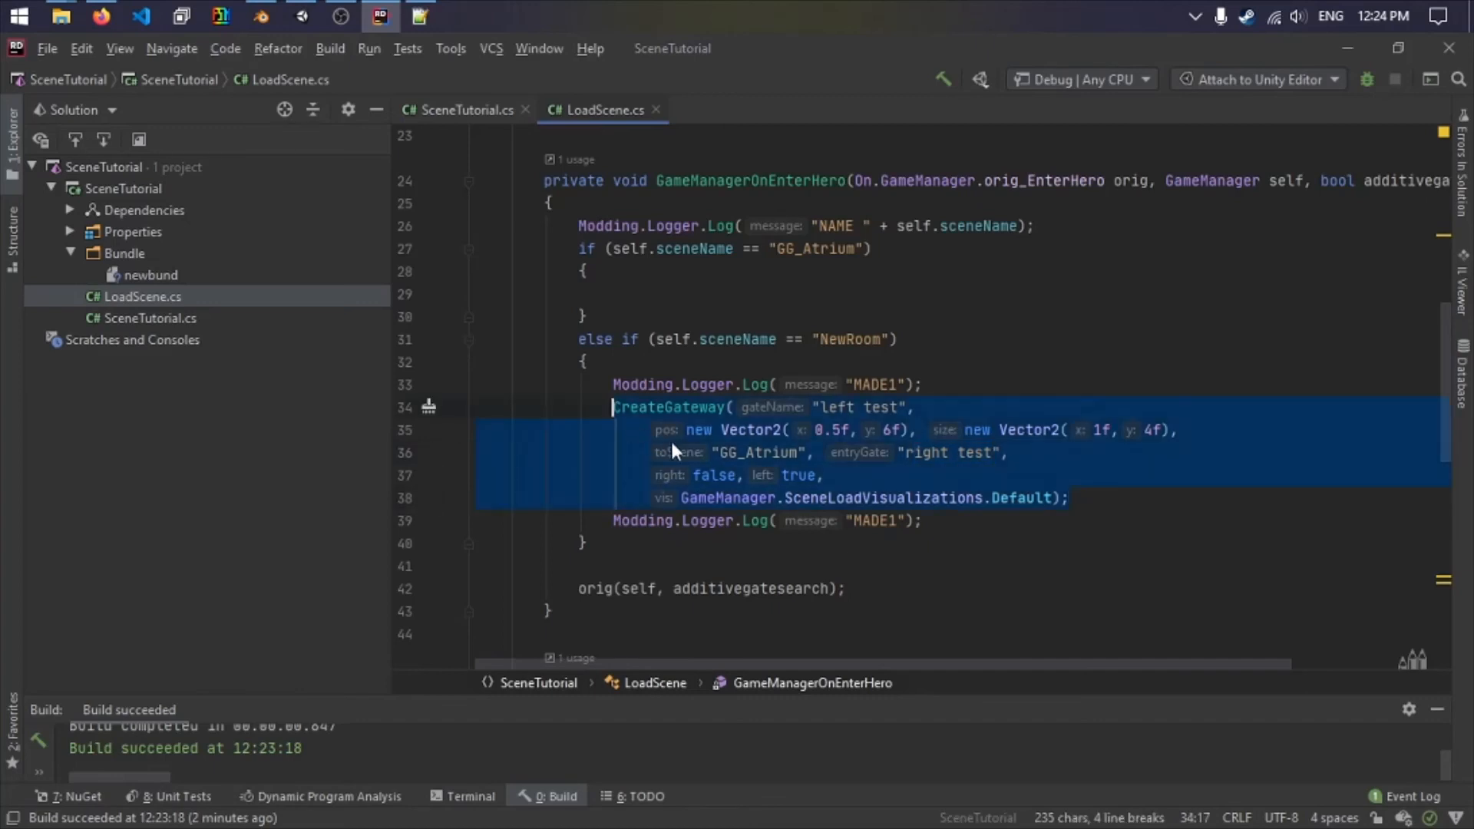
pyautogui.hotkey('ctrl', 'c')
pyautogui.click(636, 285)
pyautogui.hotkey('ctrl', 'v')
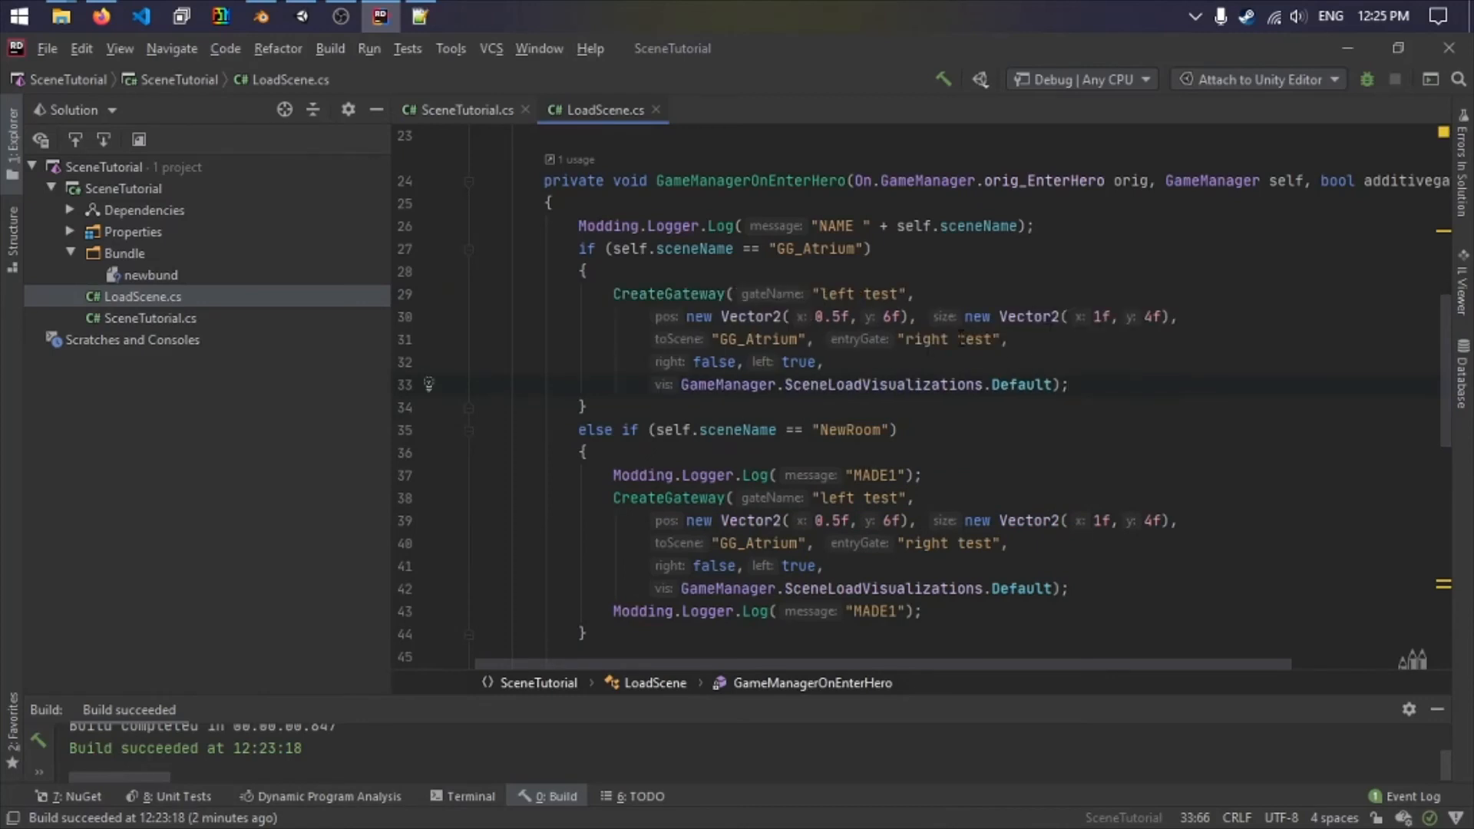
# Set the gate name of the GG_Atrium branch's CreateGateway call to "right test".
pyautogui.click(866, 294)
pyautogui.doubleClick(837, 294)
pyautogui.write('right')
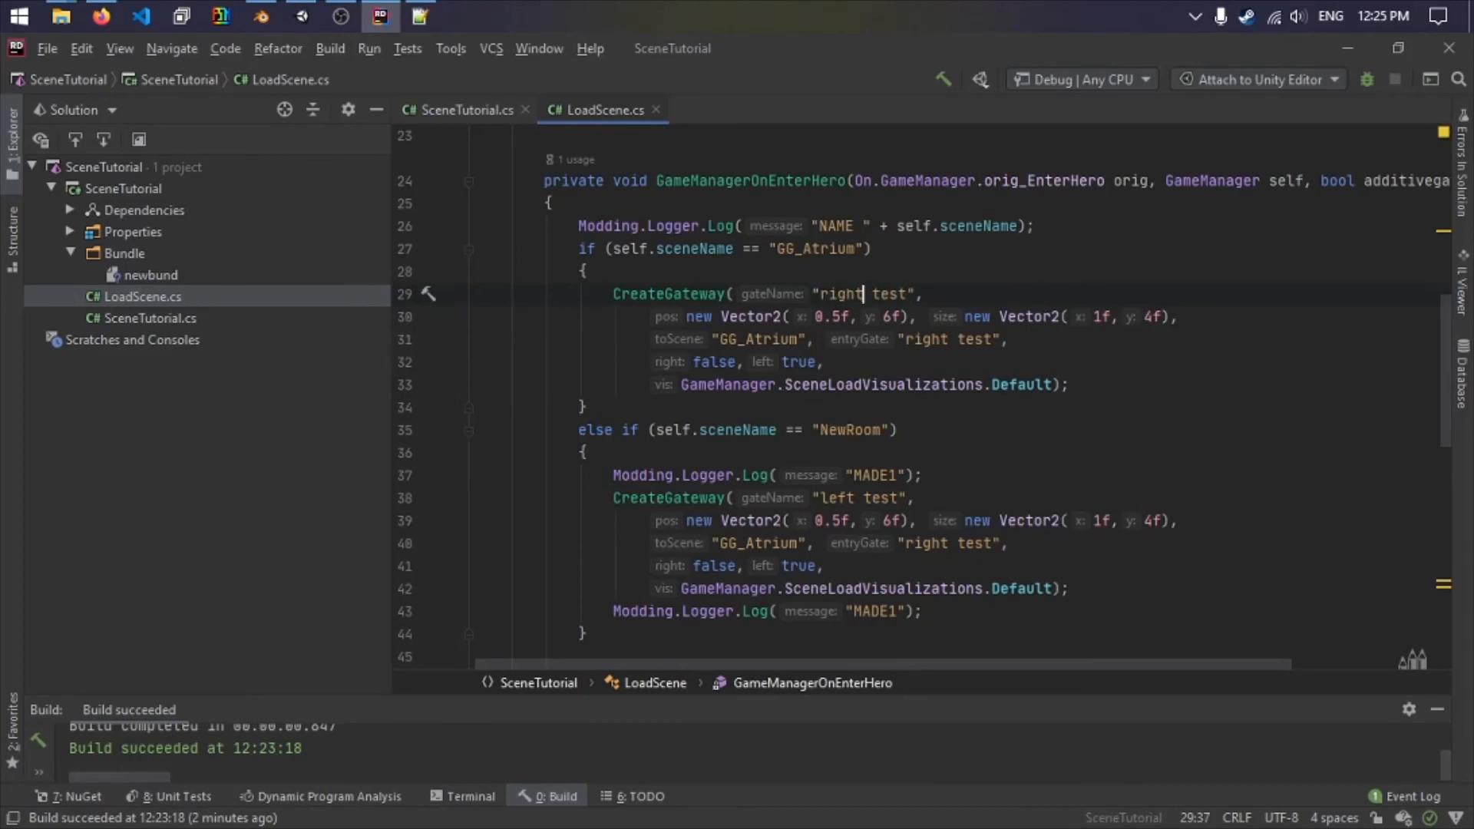
# Examine the BeginSceneTransition block in Start and compare it with the two CreateGateway calls.
pyautogui.moveTo(1448, 381); pyautogui.dragTo(1434, 210)
pyautogui.scroll(-1, 767, 473)
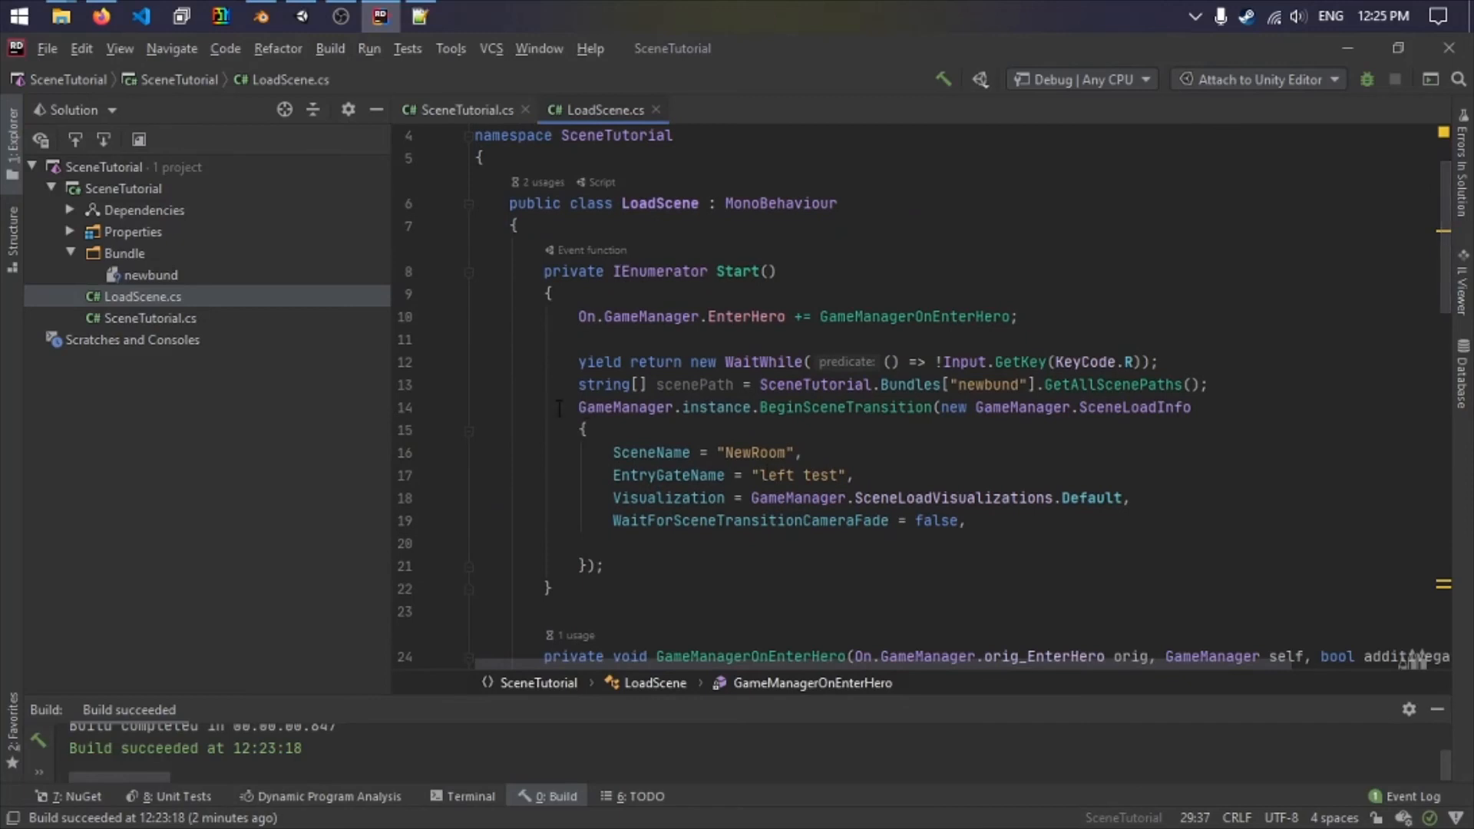
pyautogui.moveTo(579, 407); pyautogui.dragTo(675, 571)
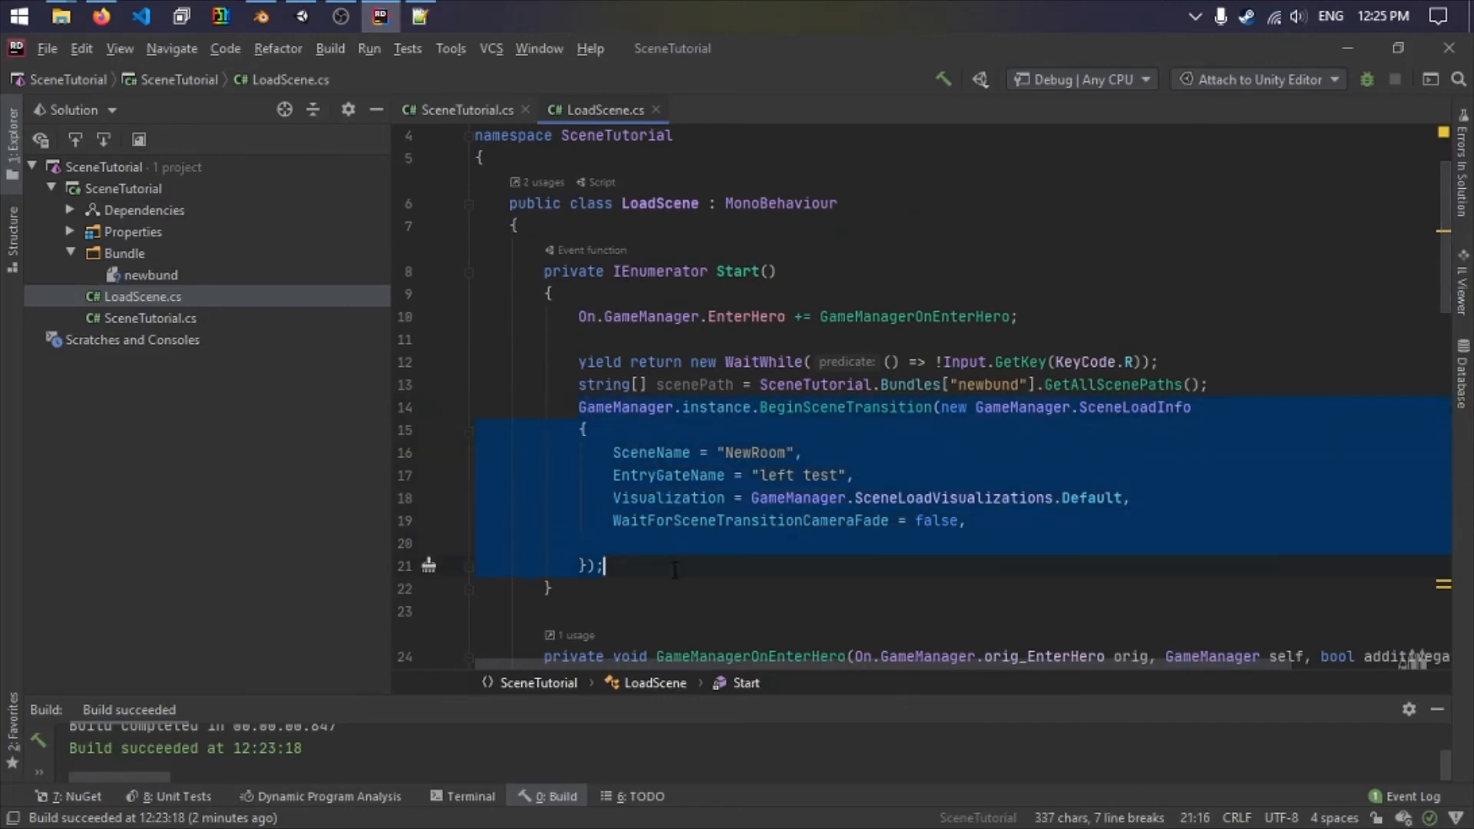
pyautogui.scroll(-6, 761, 564)
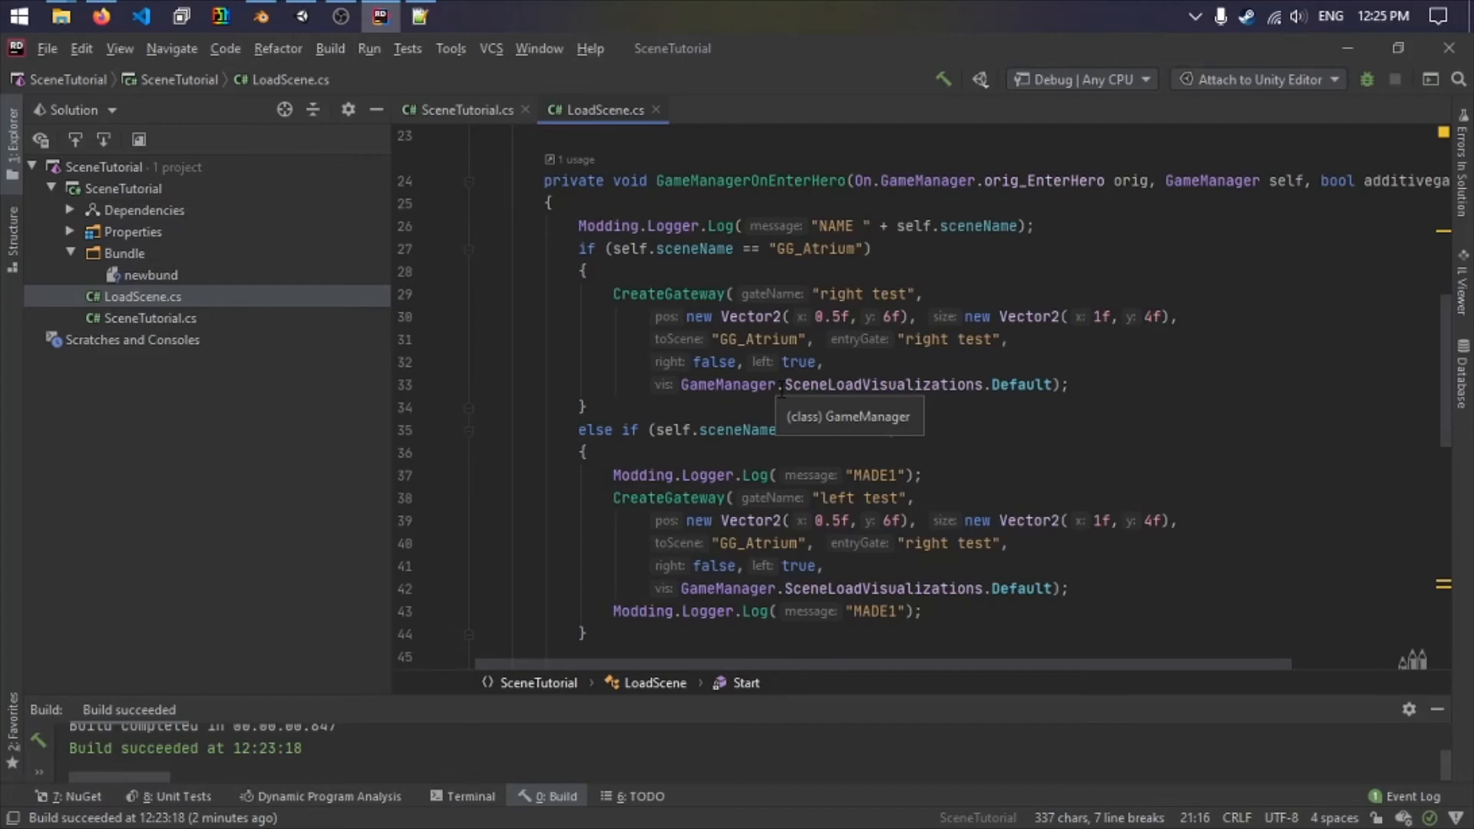
pyautogui.scroll(6, 781, 390)
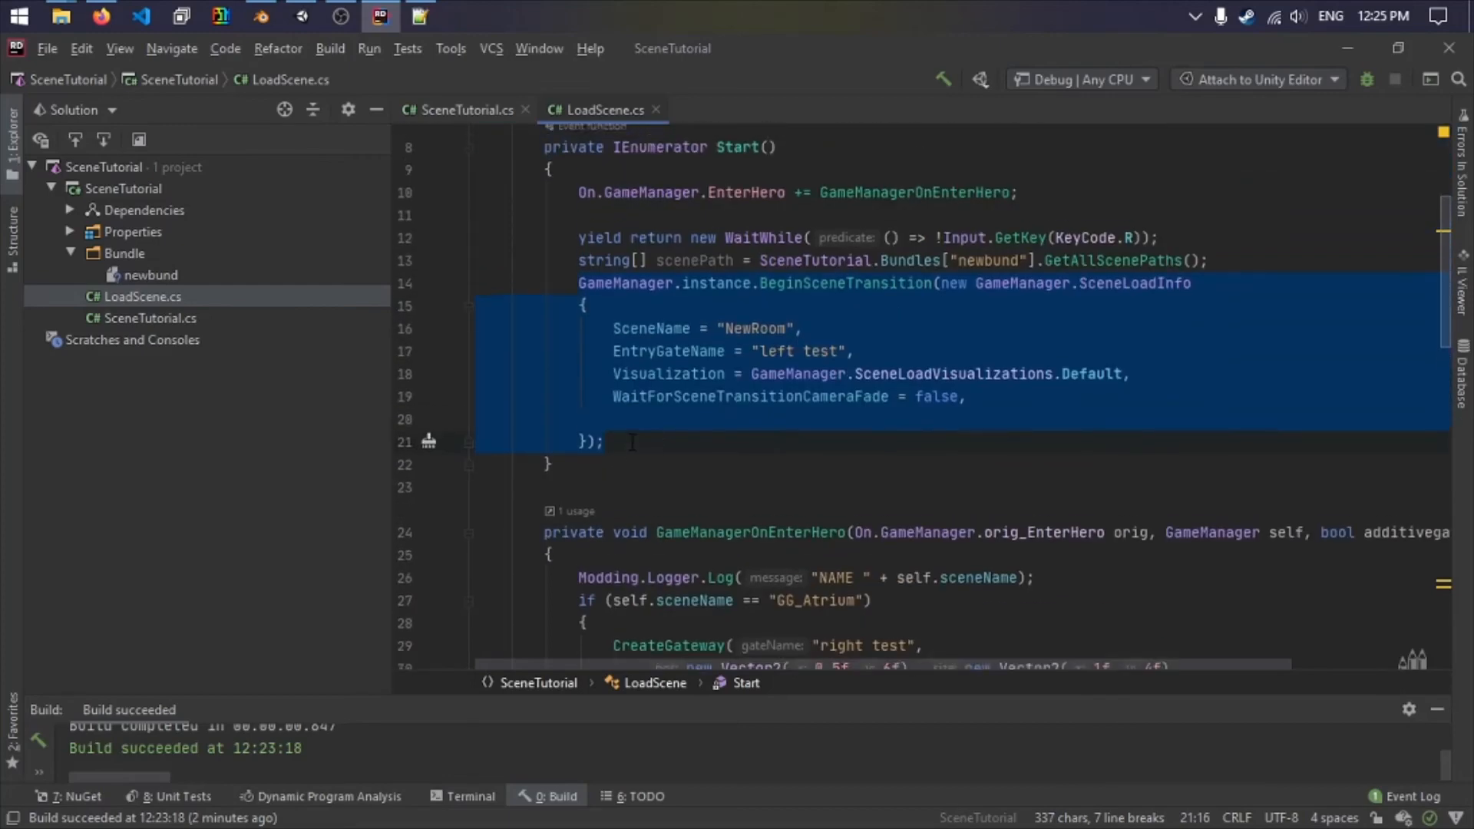
pyautogui.click(633, 476)
pyautogui.moveTo(607, 498); pyautogui.dragTo(621, 430)
pyautogui.click(621, 430)
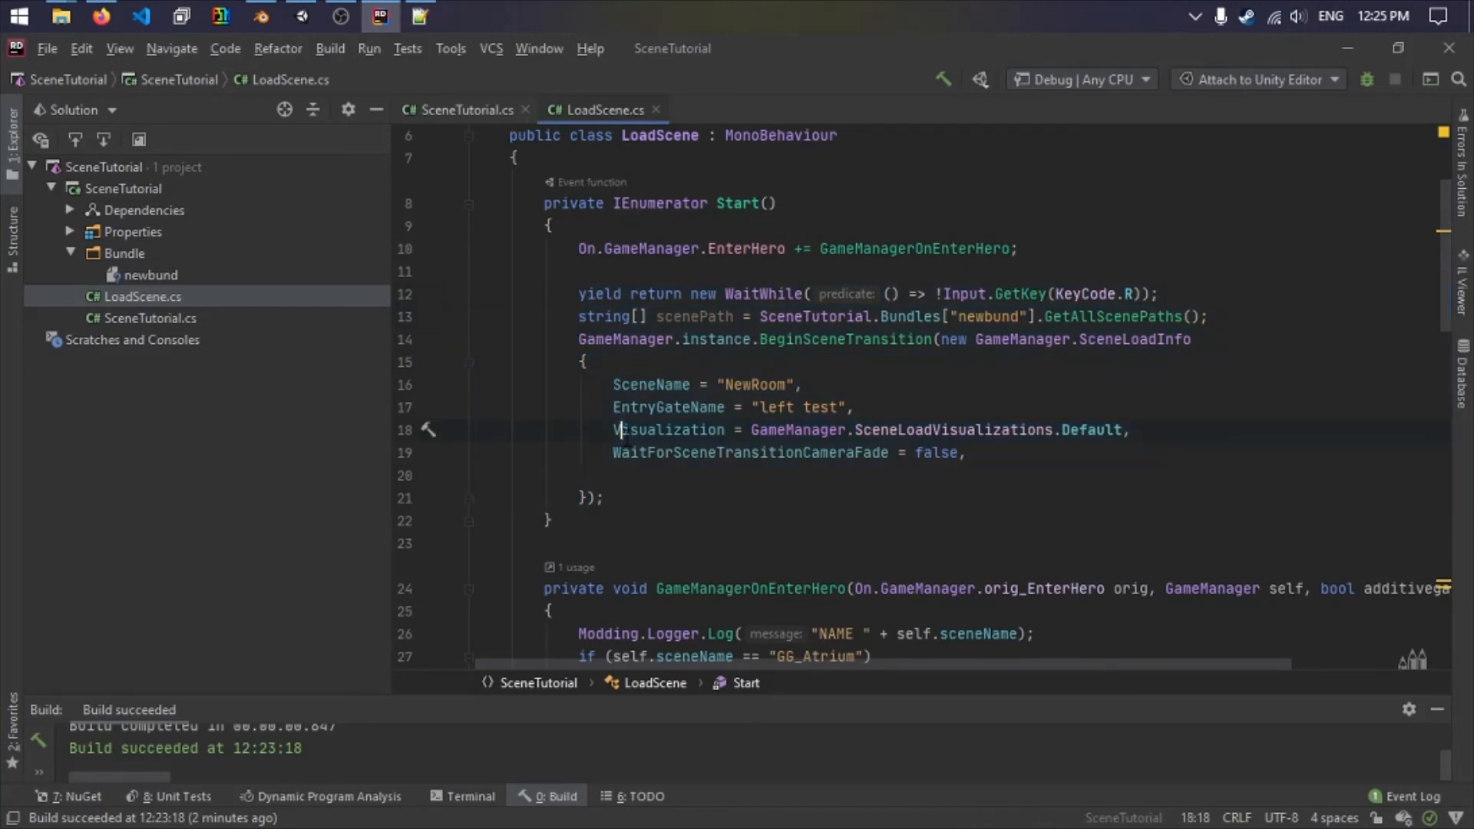
pyautogui.click(685, 500)
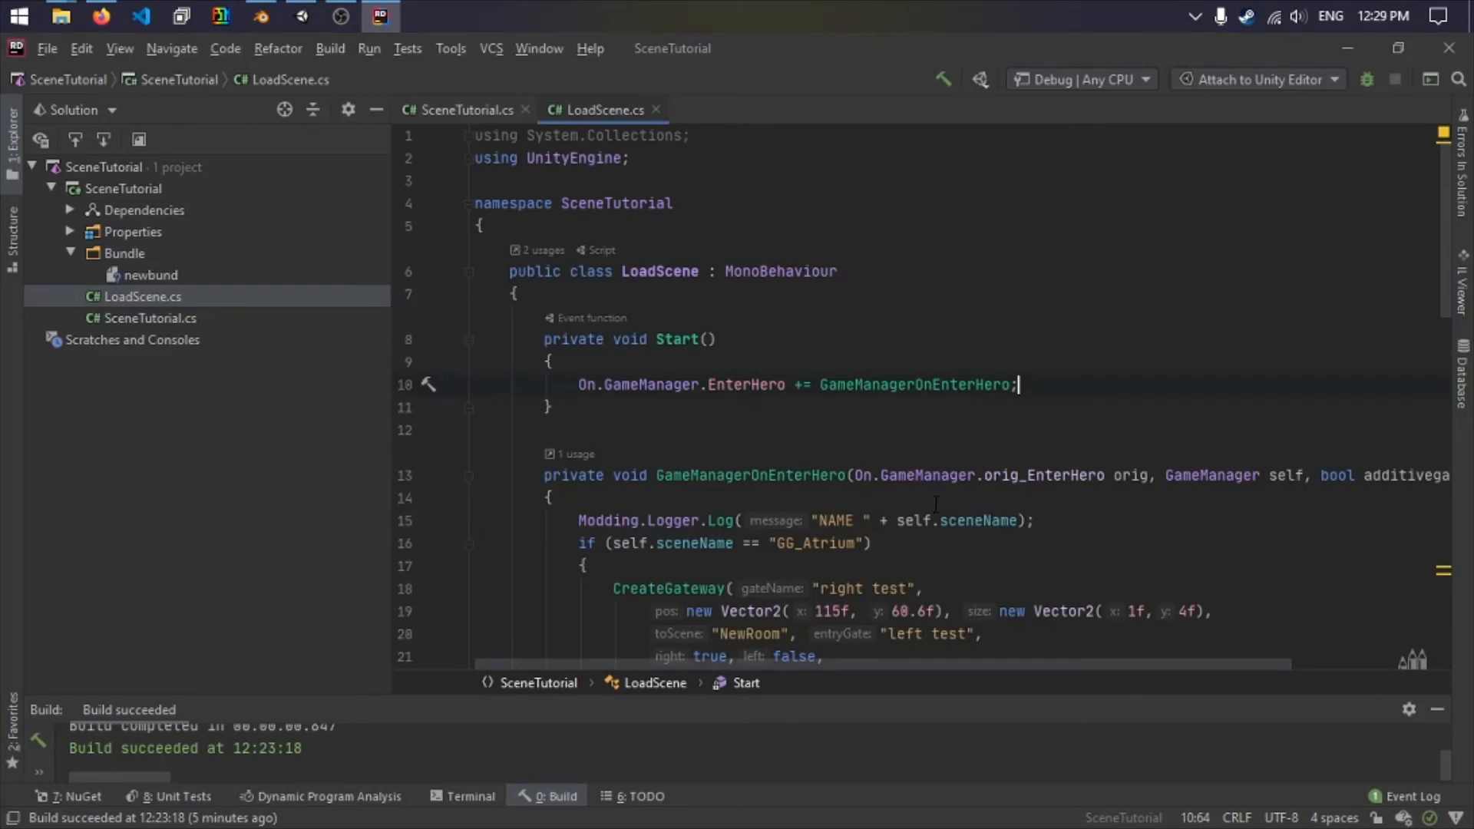
# Review the shortened Start method, the GG_Atrium gateway's name, position and direction flags, and the CreateGateway method.
pyautogui.scroll(-3, 874, 528)
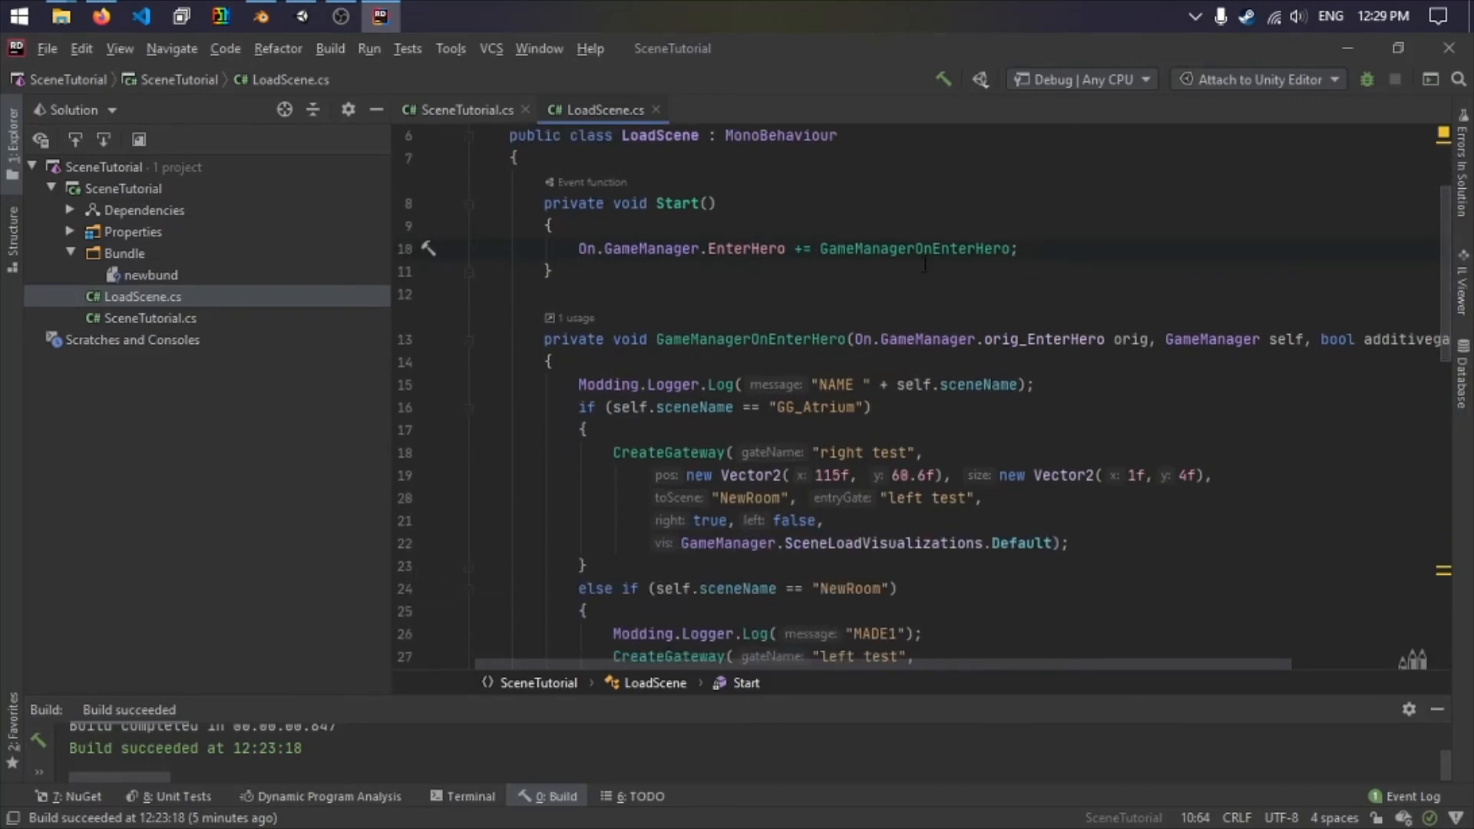
pyautogui.hotkey('shift', 'Home')
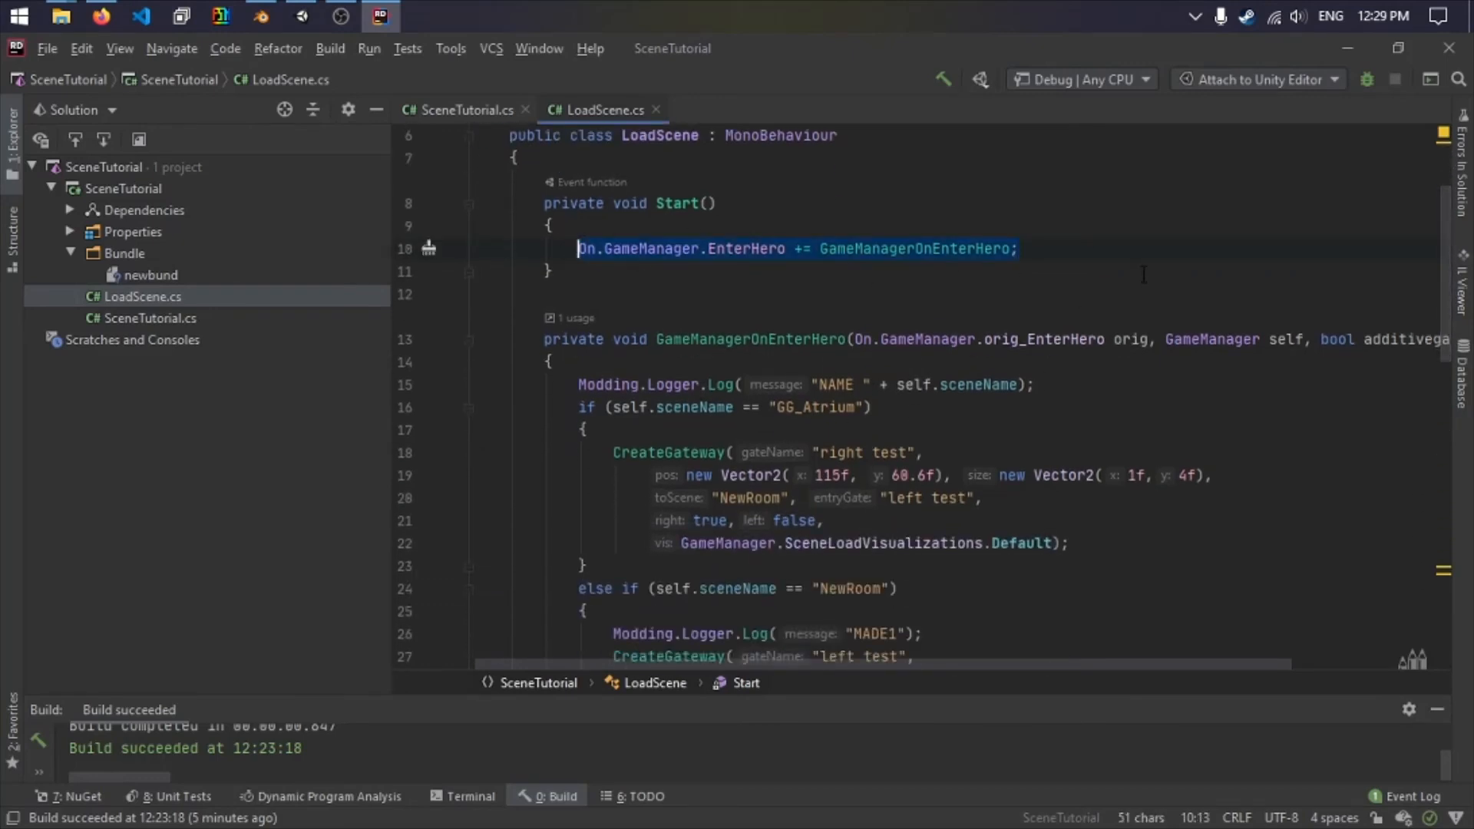
pyautogui.doubleClick(630, 203)
pyautogui.scroll(-3, 637, 254)
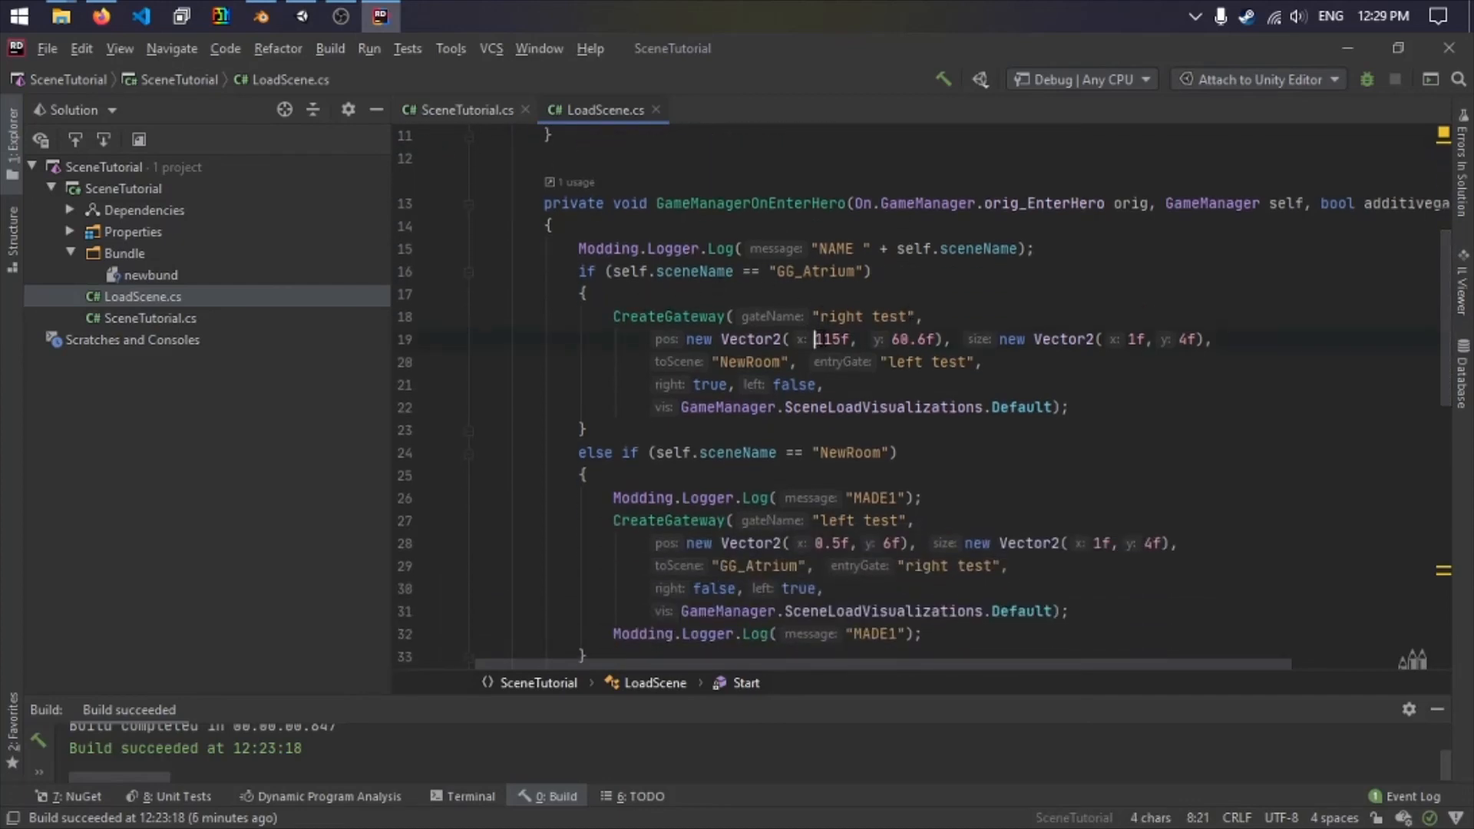
pyautogui.moveTo(815, 339); pyautogui.dragTo(935, 338)
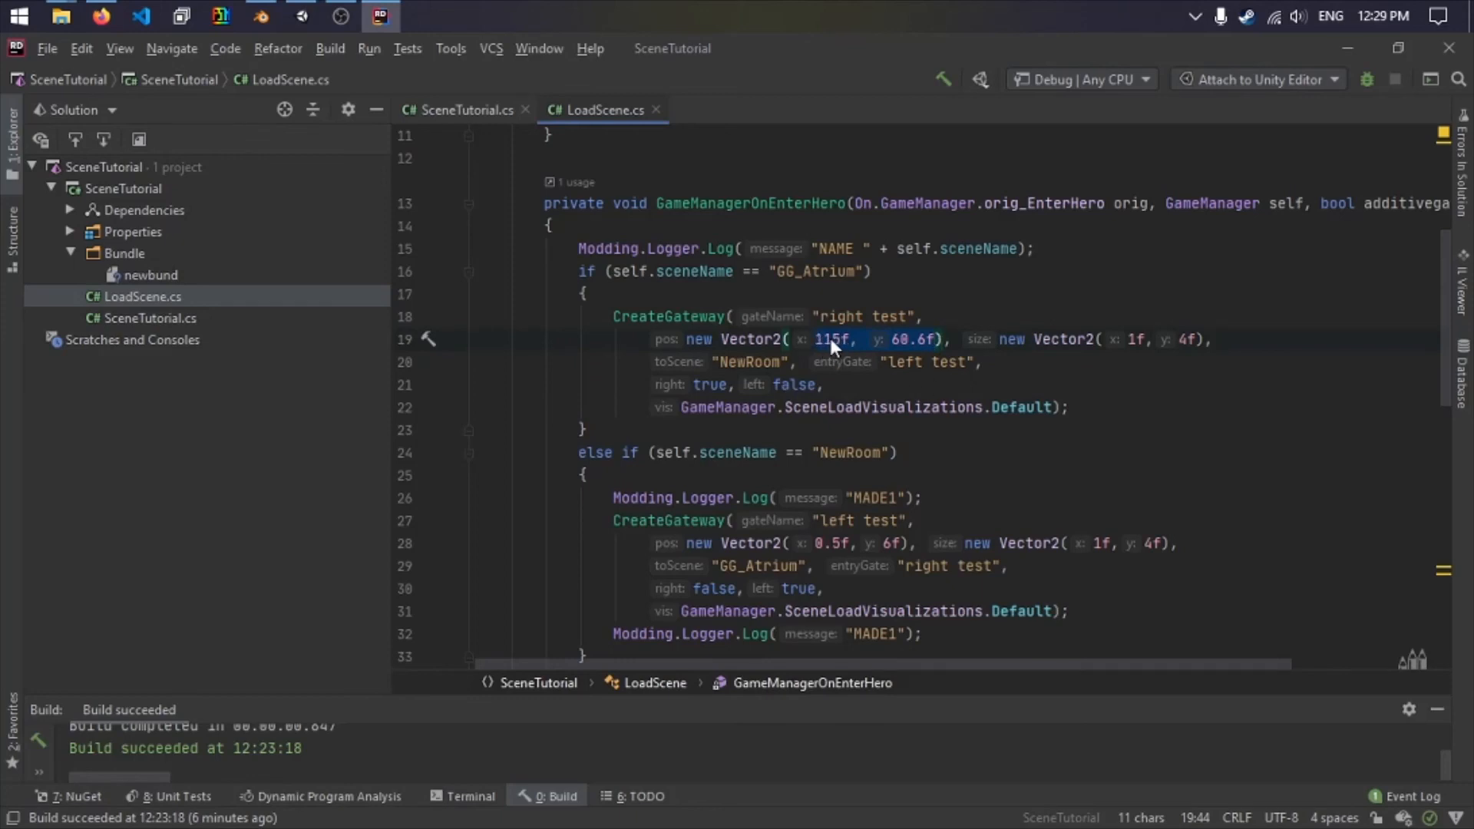
pyautogui.moveTo(694, 384); pyautogui.dragTo(823, 384)
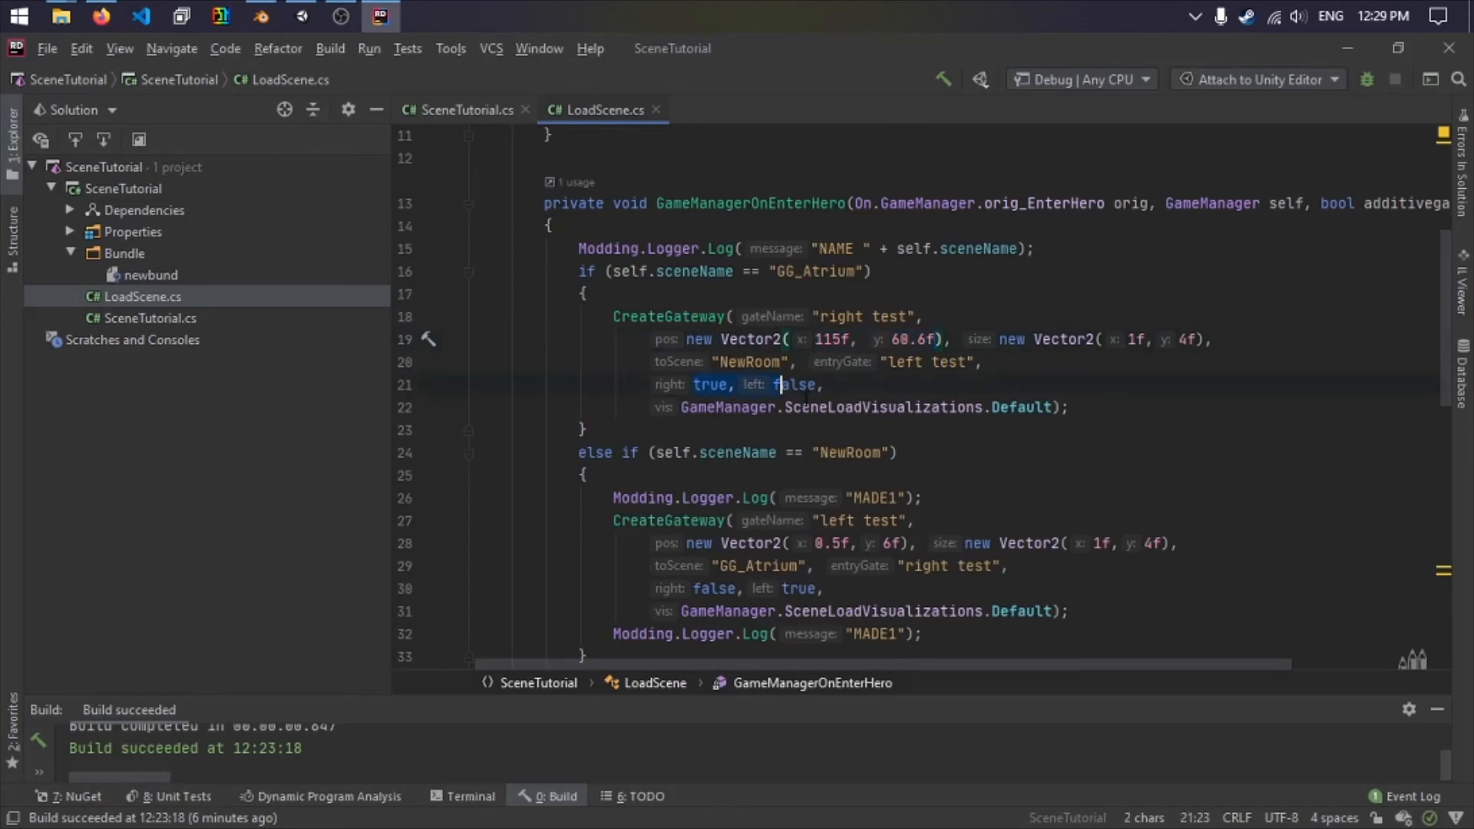
pyautogui.moveTo(815, 317); pyautogui.dragTo(916, 316)
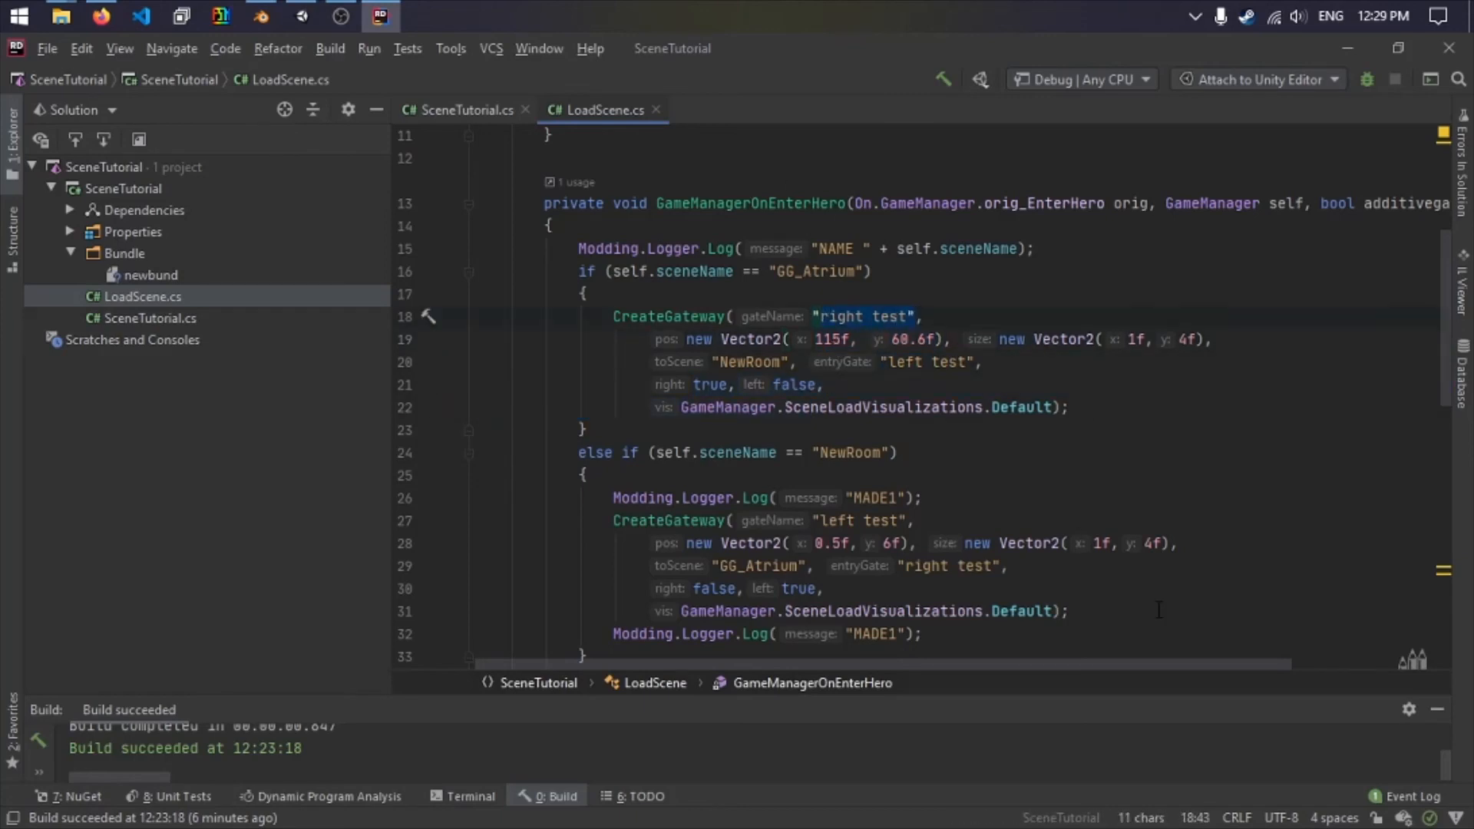
pyautogui.scroll(-3, 1014, 405)
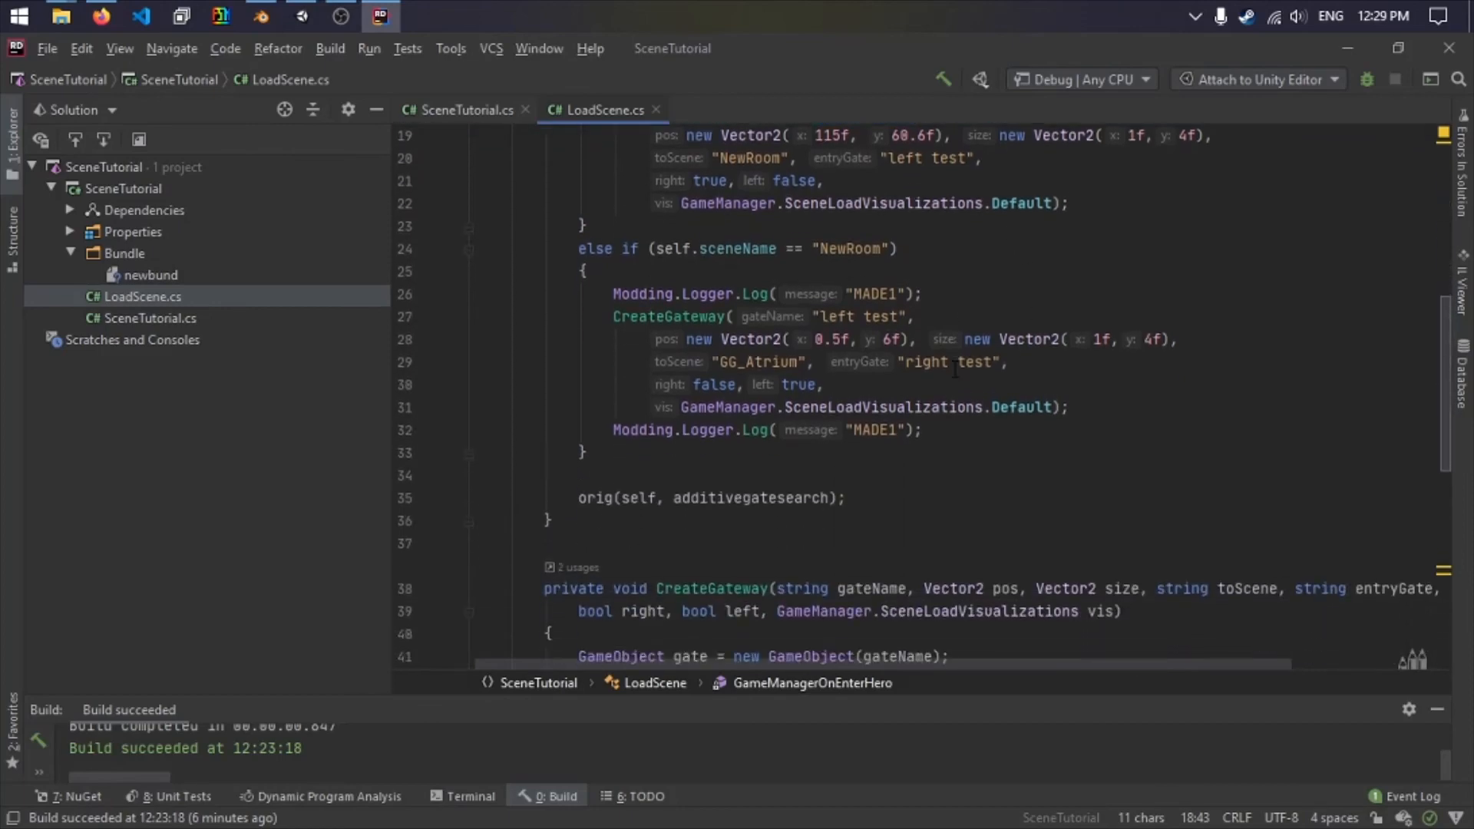
pyautogui.scroll(-6, 972, 407)
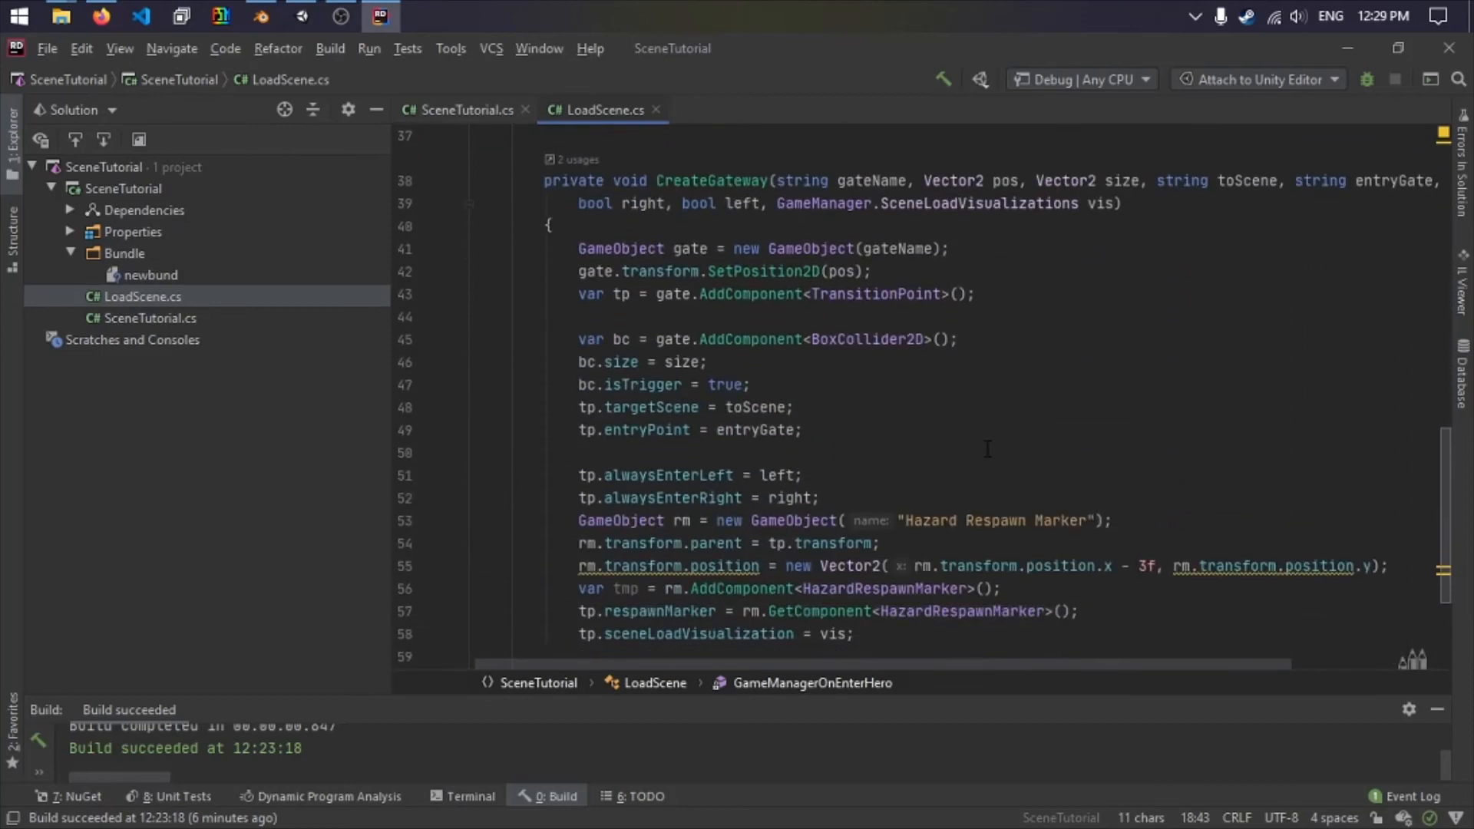
pyautogui.scroll(-3, 988, 449)
pyautogui.scroll(13, 983, 430)
pyautogui.click(977, 412)
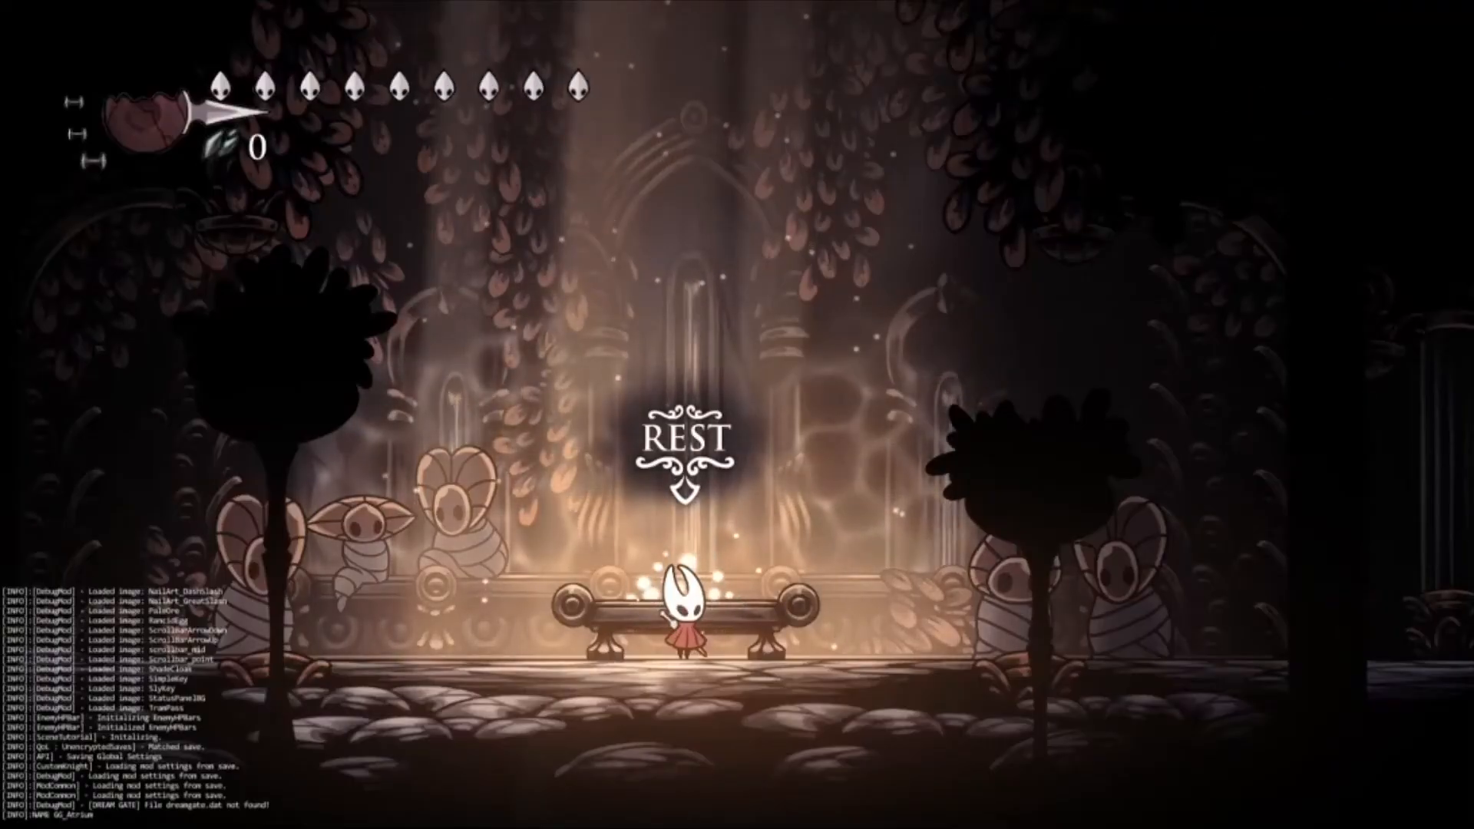
# Test the gateways in Hollow Knight by walking right from the GG_Atrium bench into the custom room, back out, and in again.
pyautogui.press('Right')
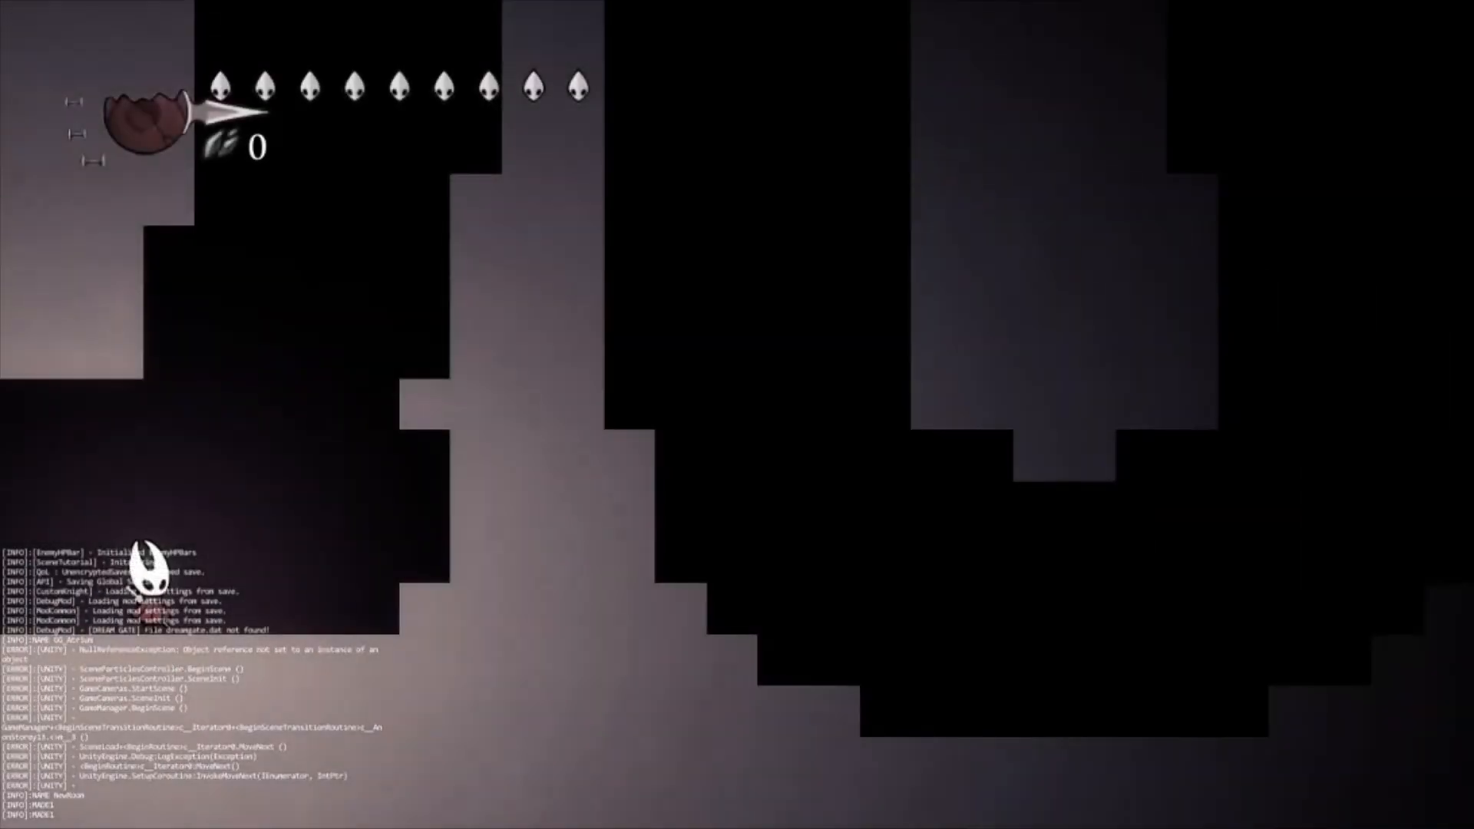
pyautogui.press('Right')
pyautogui.press('z')
pyautogui.press('Left')
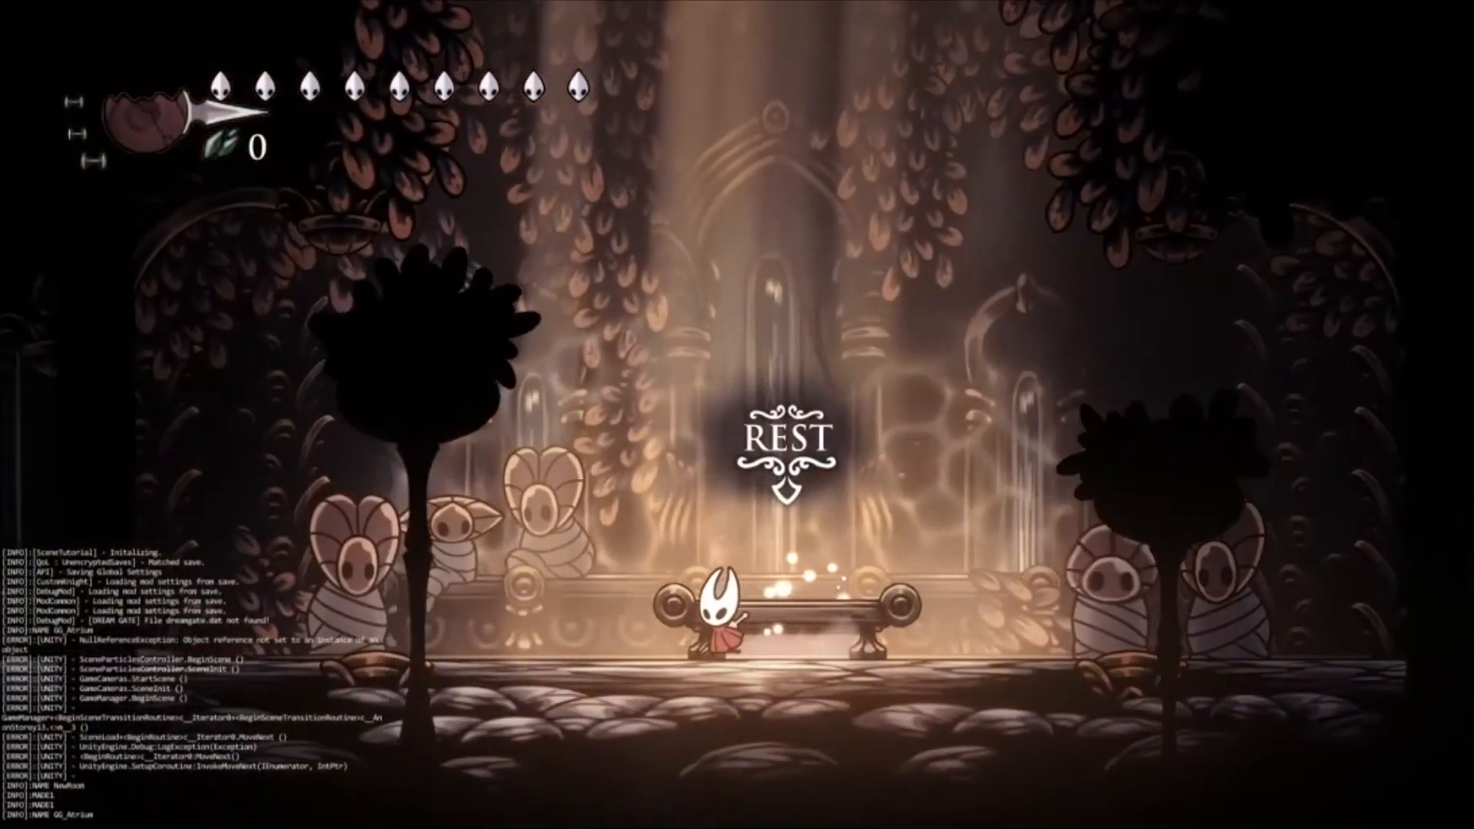
pyautogui.press('Left')
pyautogui.press('Right')
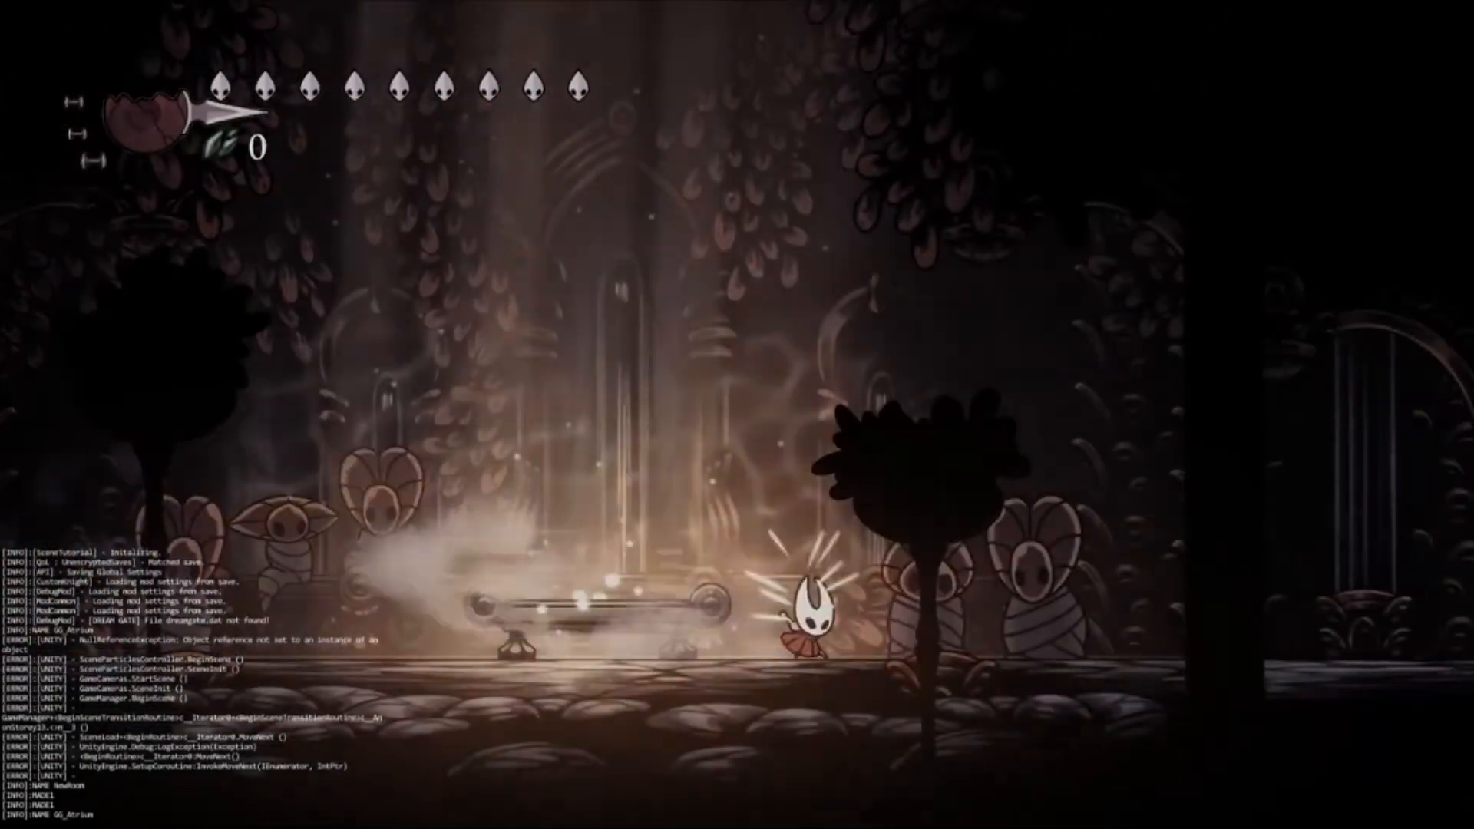
pyautogui.press('Right')
pyautogui.press('z')
pyautogui.press('z')
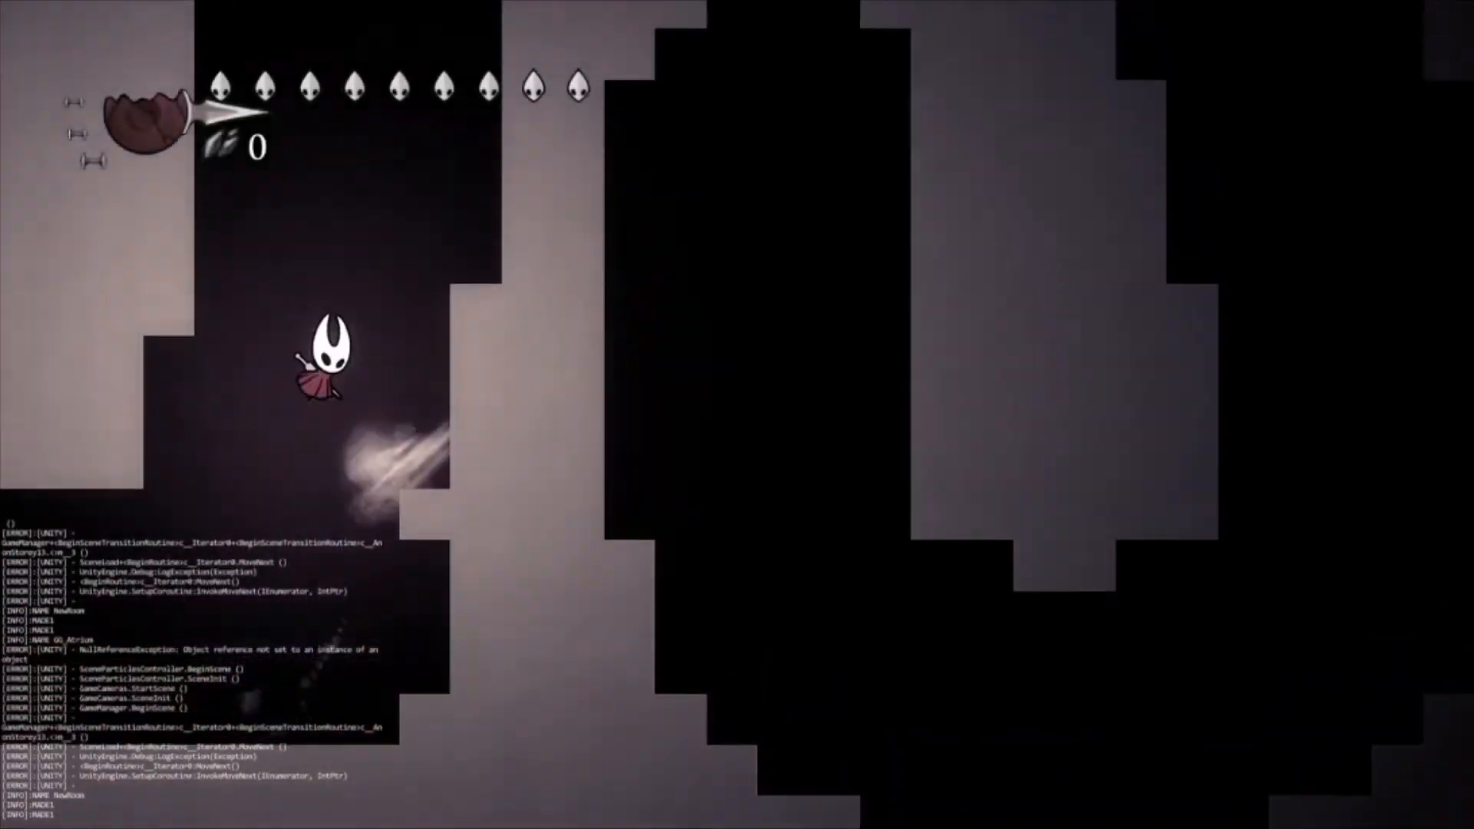
# Explore the custom room in game, moving the character through its arched passages and back to the left entrance.
pyautogui.press('Right')
pyautogui.press('z')
pyautogui.press('z')
pyautogui.press('z')
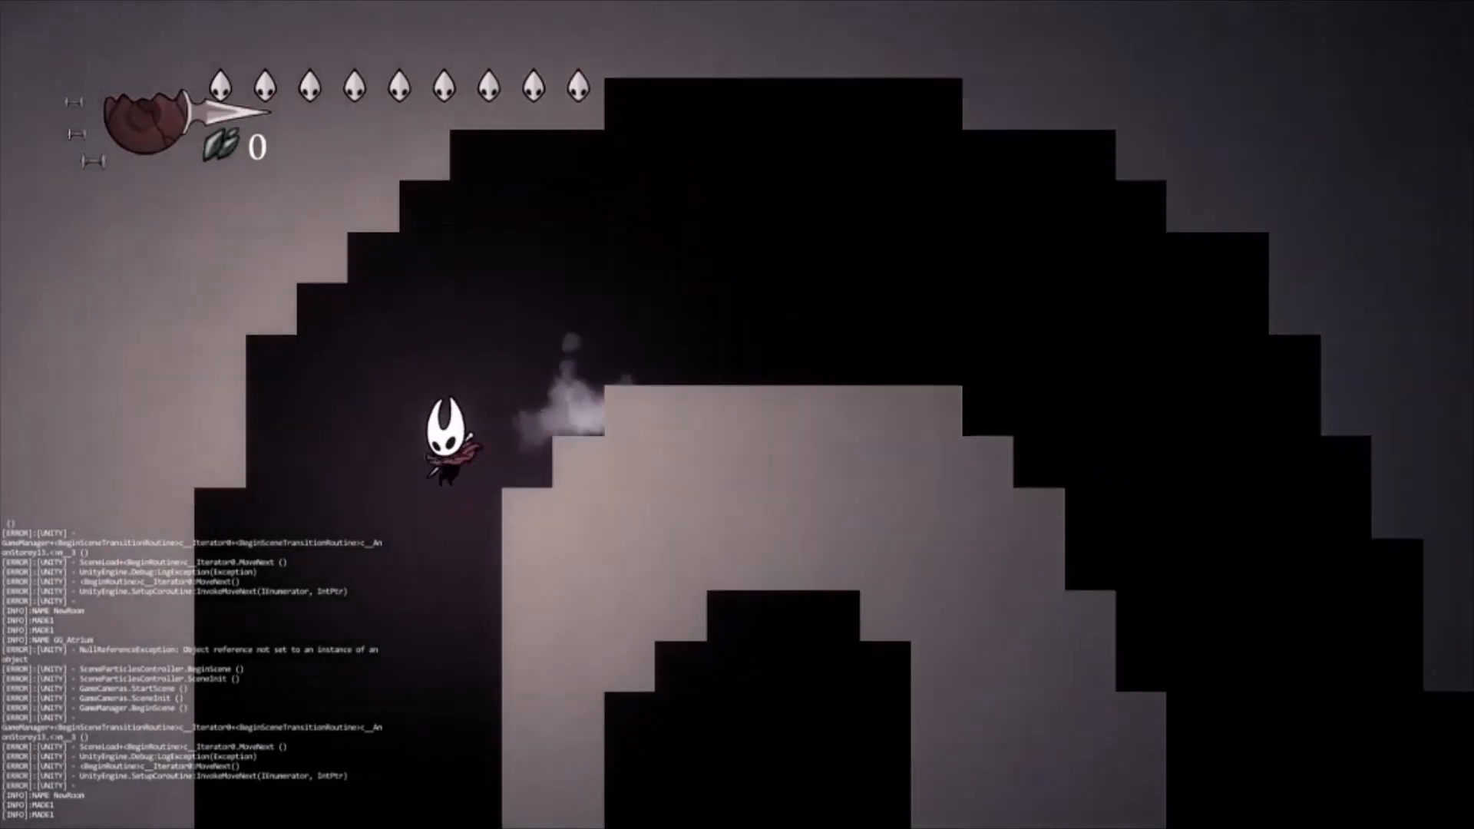
pyautogui.press('Left')
pyautogui.press('Right')
pyautogui.press('z')
pyautogui.press('z')
pyautogui.press('Left')
pyautogui.press('z')
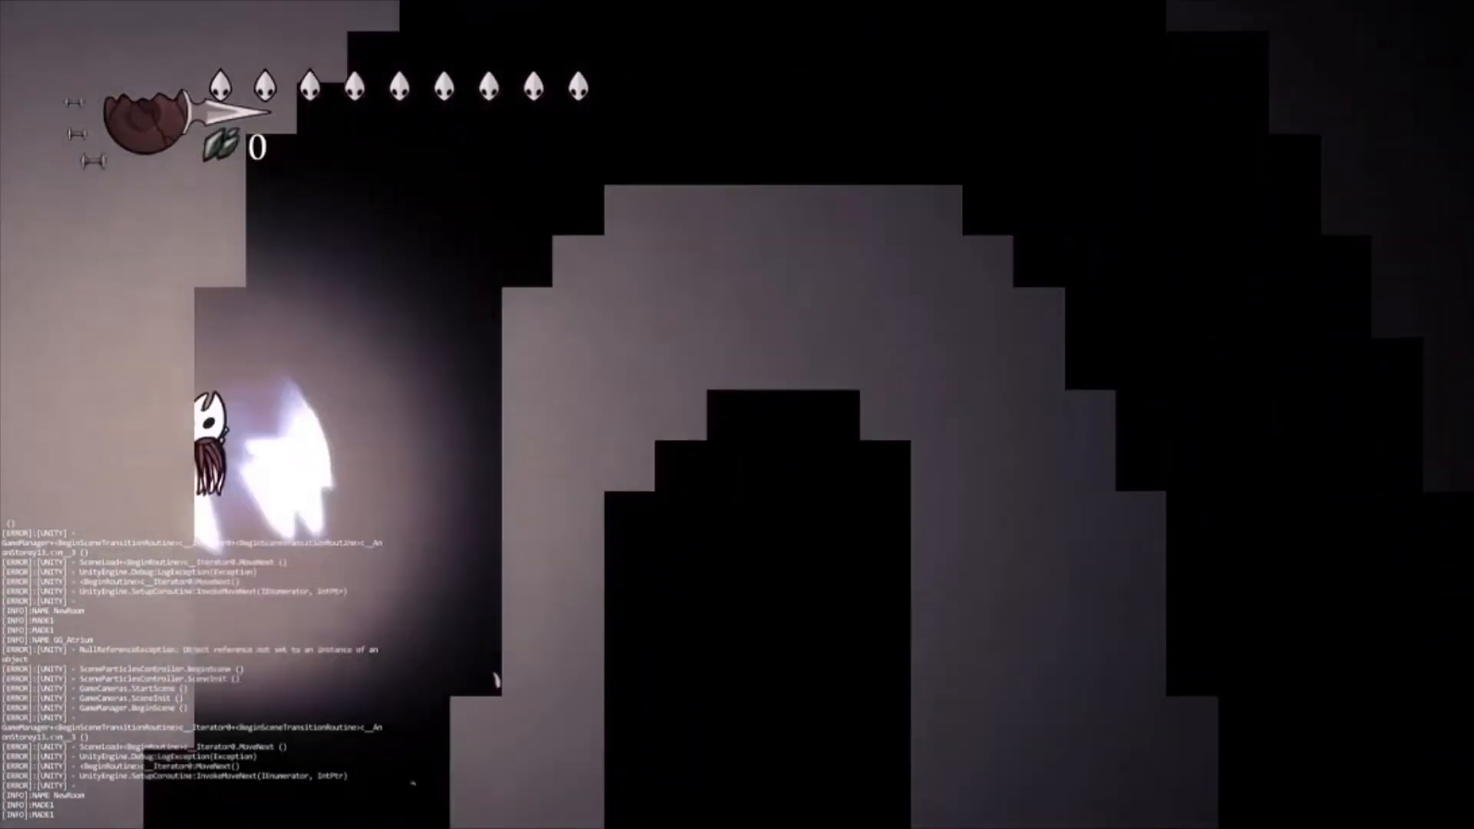
pyautogui.press('Right')
pyautogui.press('c')
pyautogui.press('z')
pyautogui.press('c')
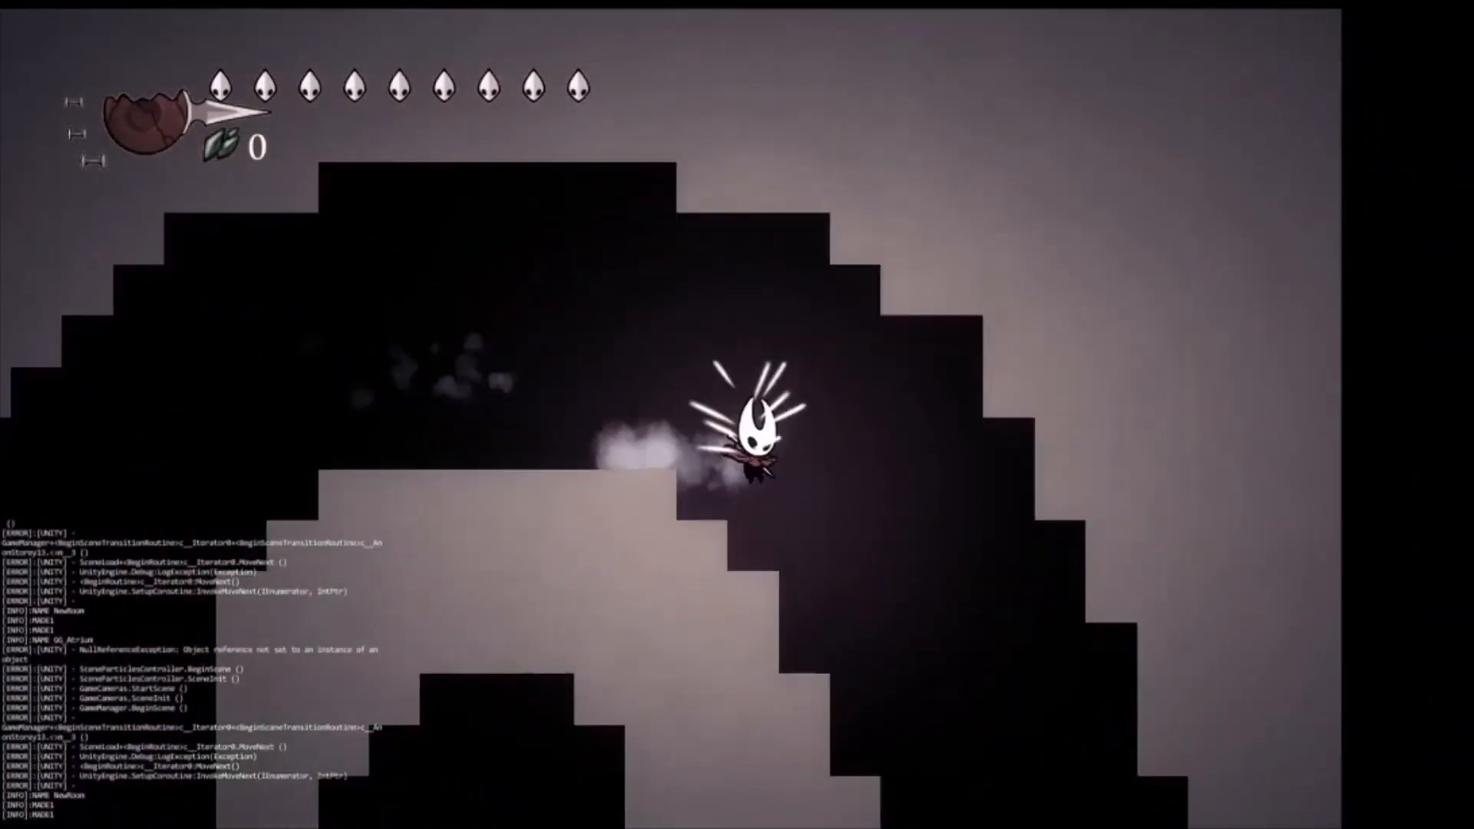
pyautogui.press('Left')
pyautogui.press('z')
pyautogui.press('c')
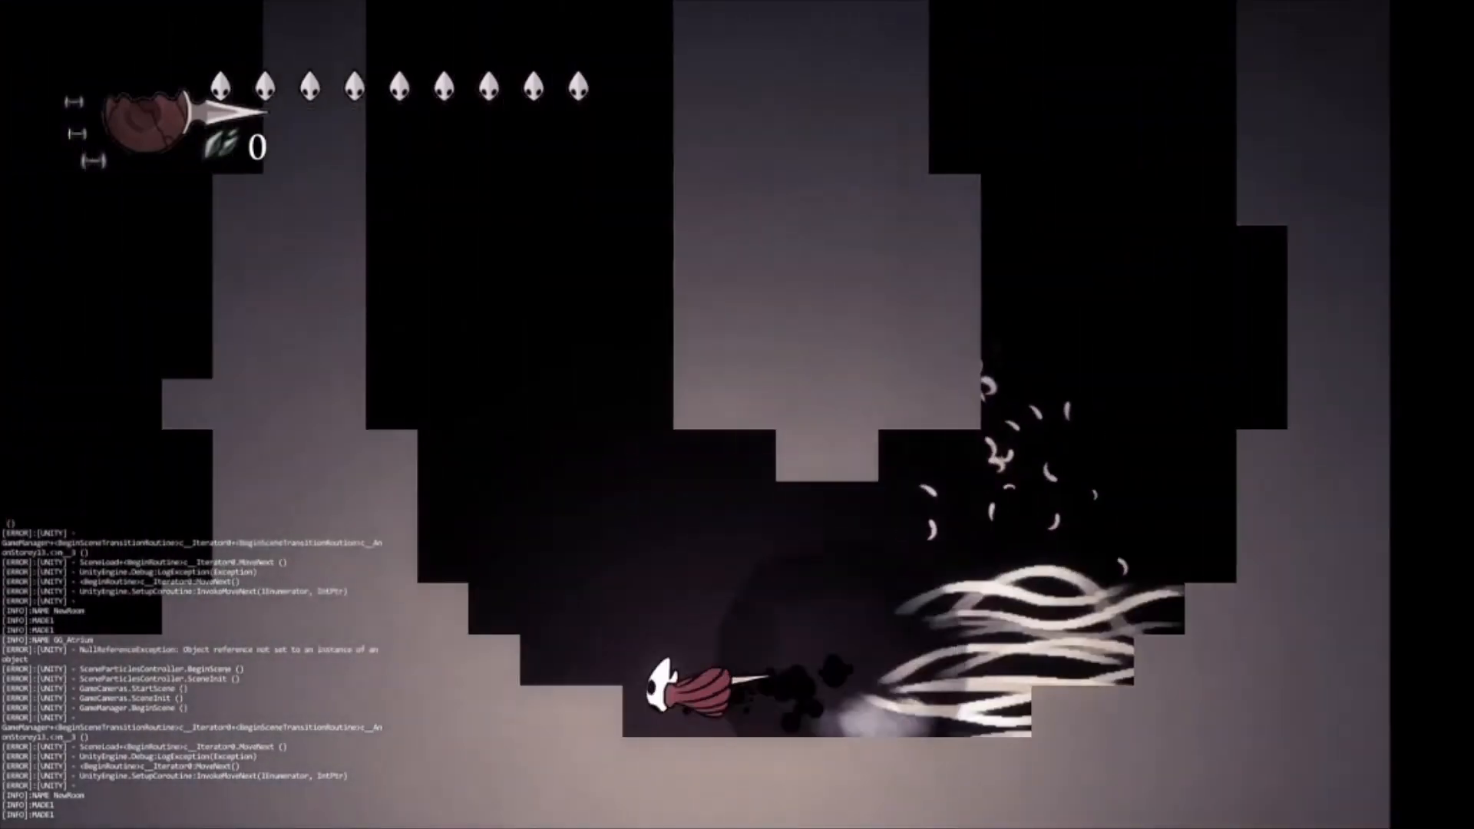
pyautogui.press('Left')
pyautogui.press('z')
pyautogui.press('z')
pyautogui.press('z')
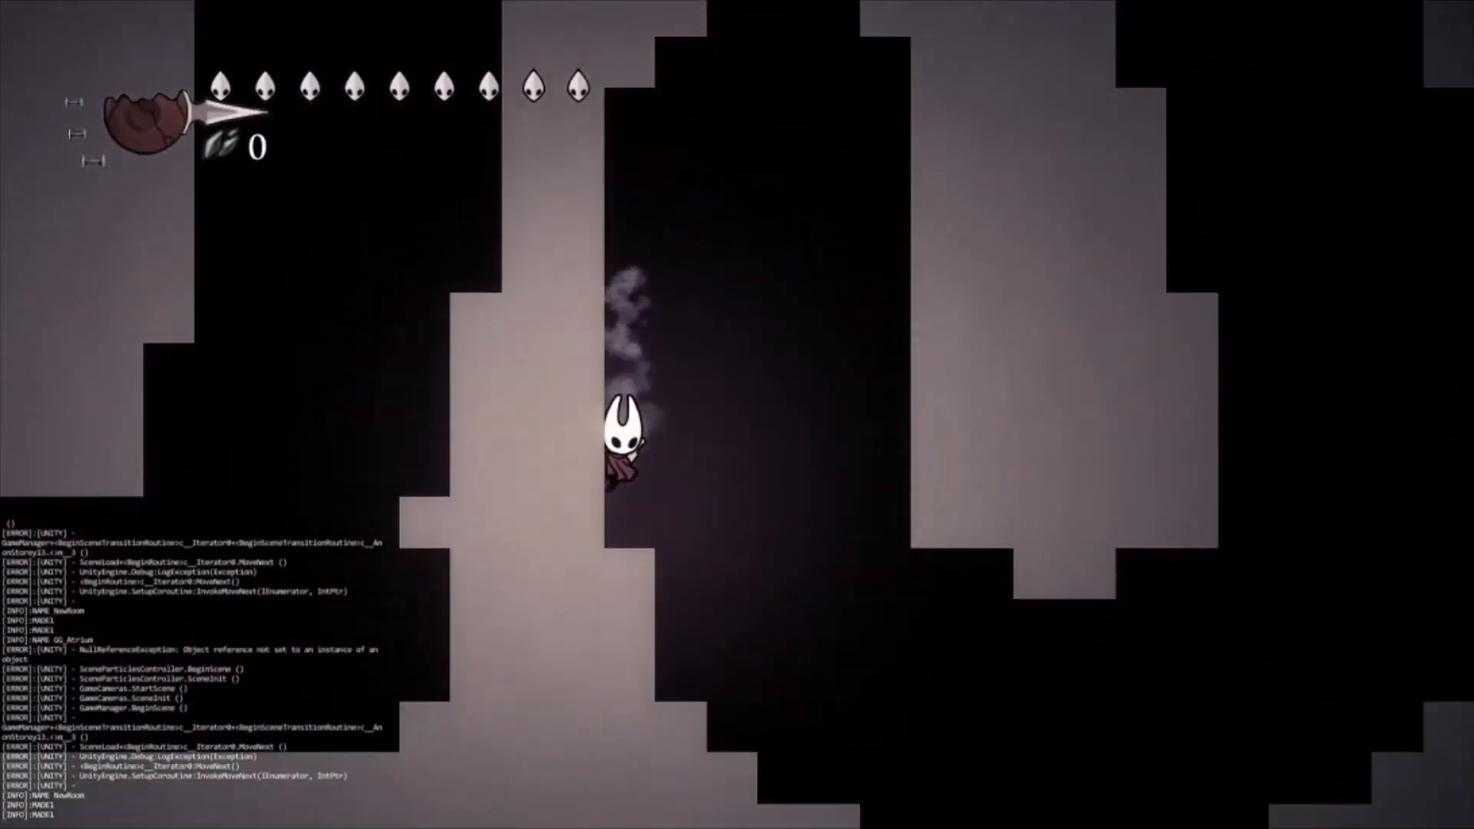
pyautogui.press('Right')
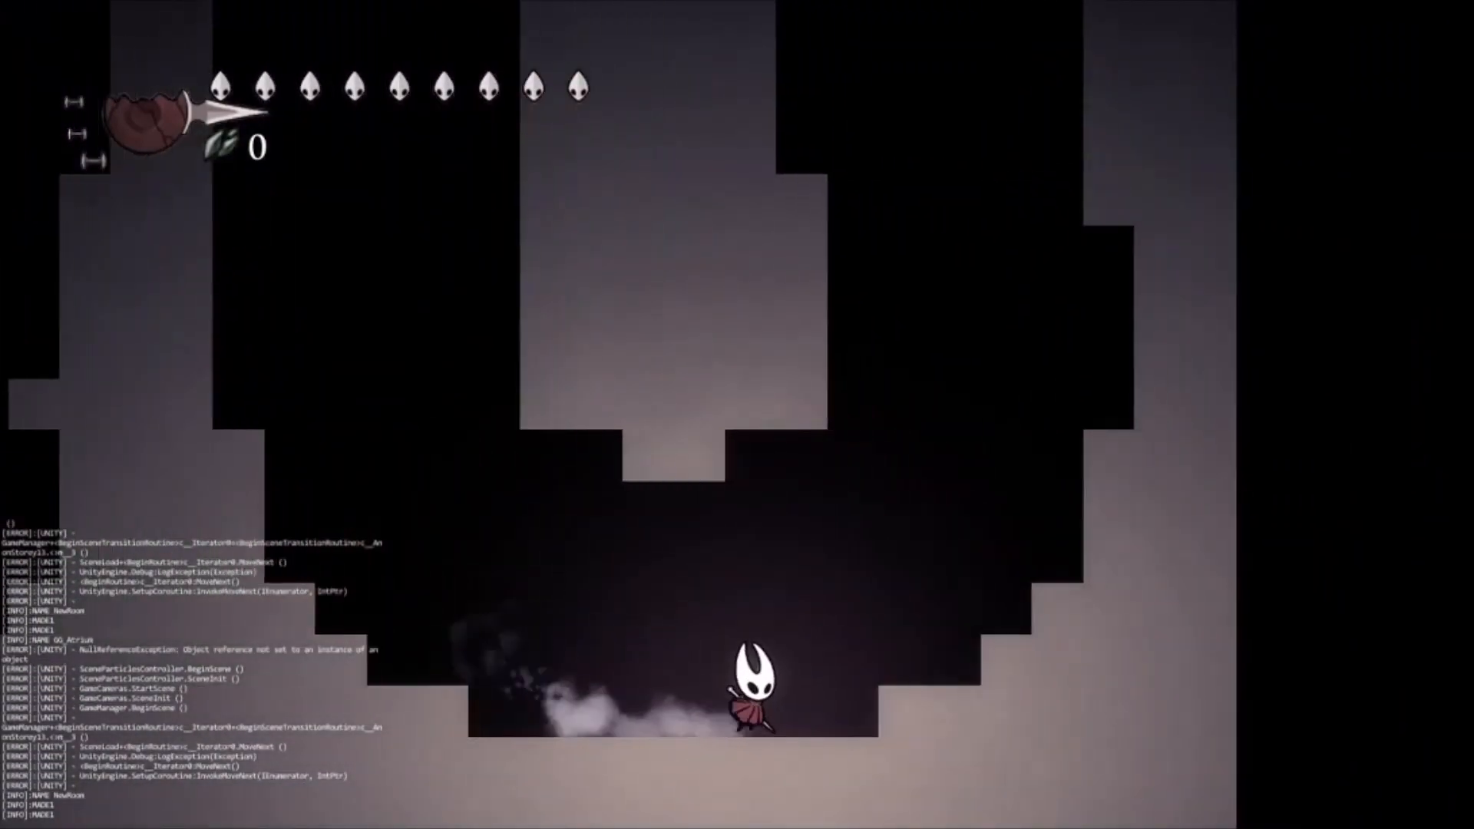
pyautogui.press('F1')
pyautogui.press('F1')
pyautogui.press('F1')
pyautogui.press('F1')
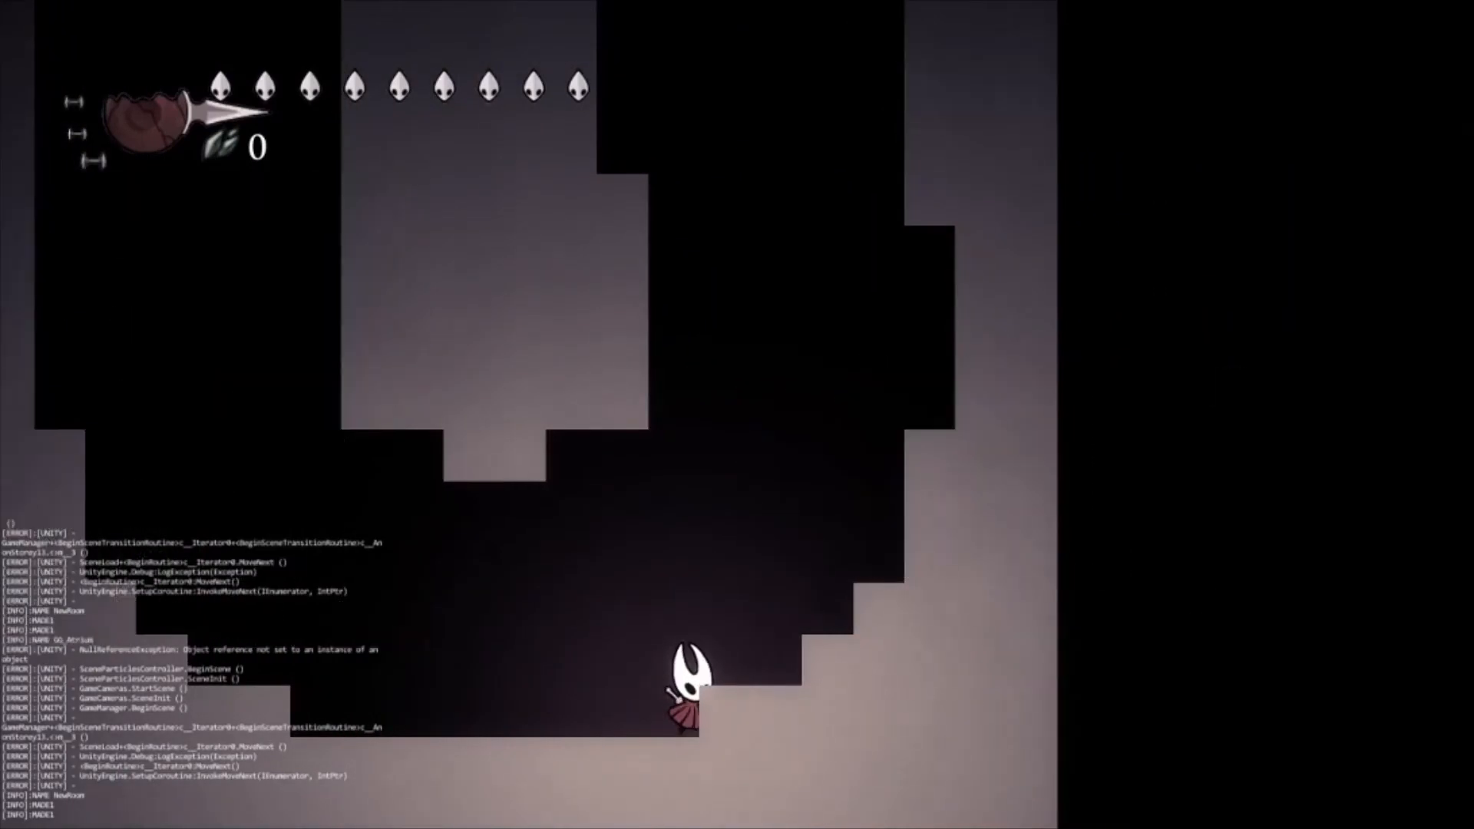
pyautogui.press('Left')
pyautogui.press('z')
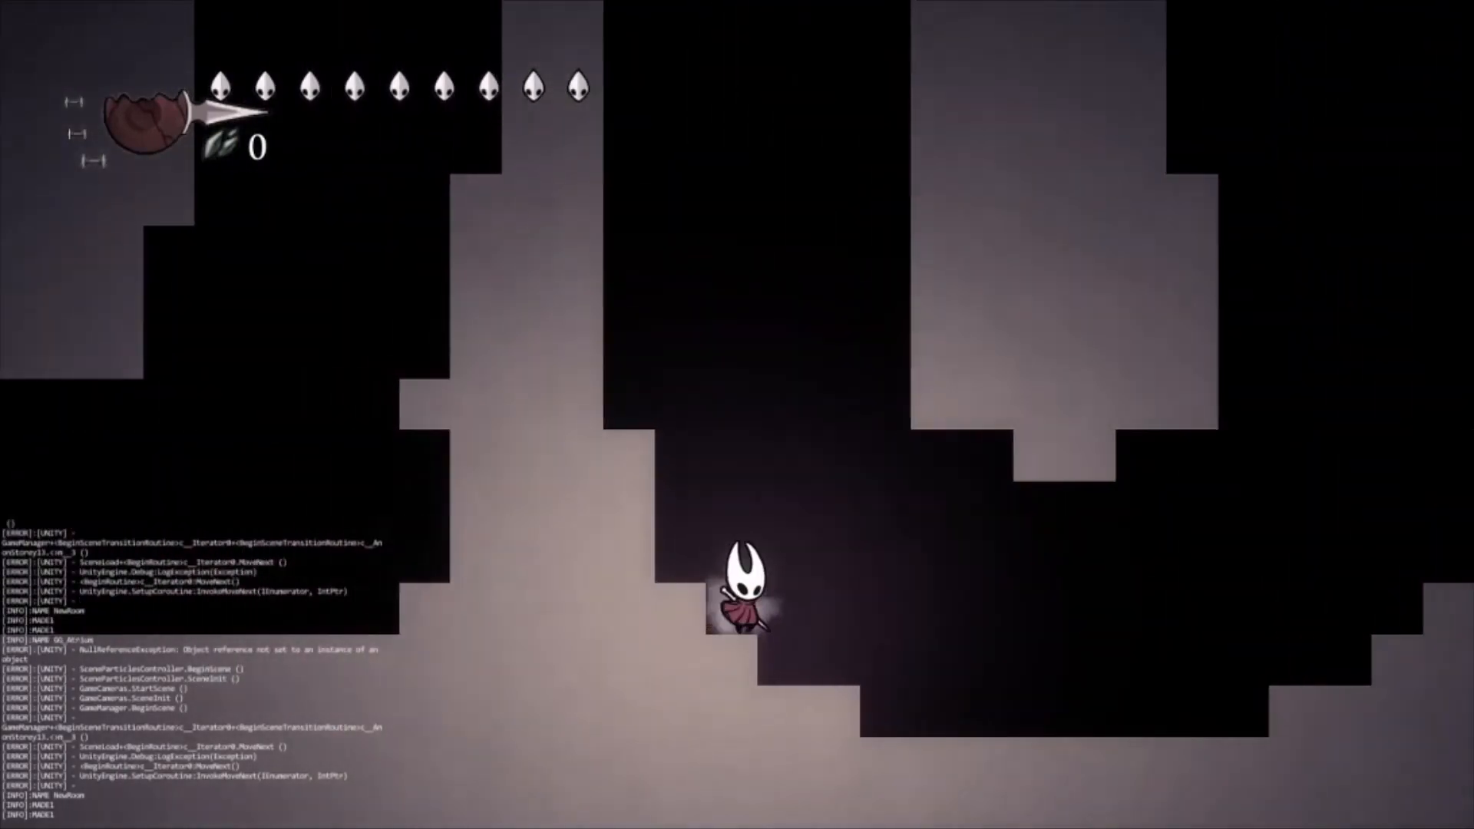
pyautogui.press('Right')
pyautogui.press('c')
pyautogui.press('z')
pyautogui.press('z')
pyautogui.press('Left')
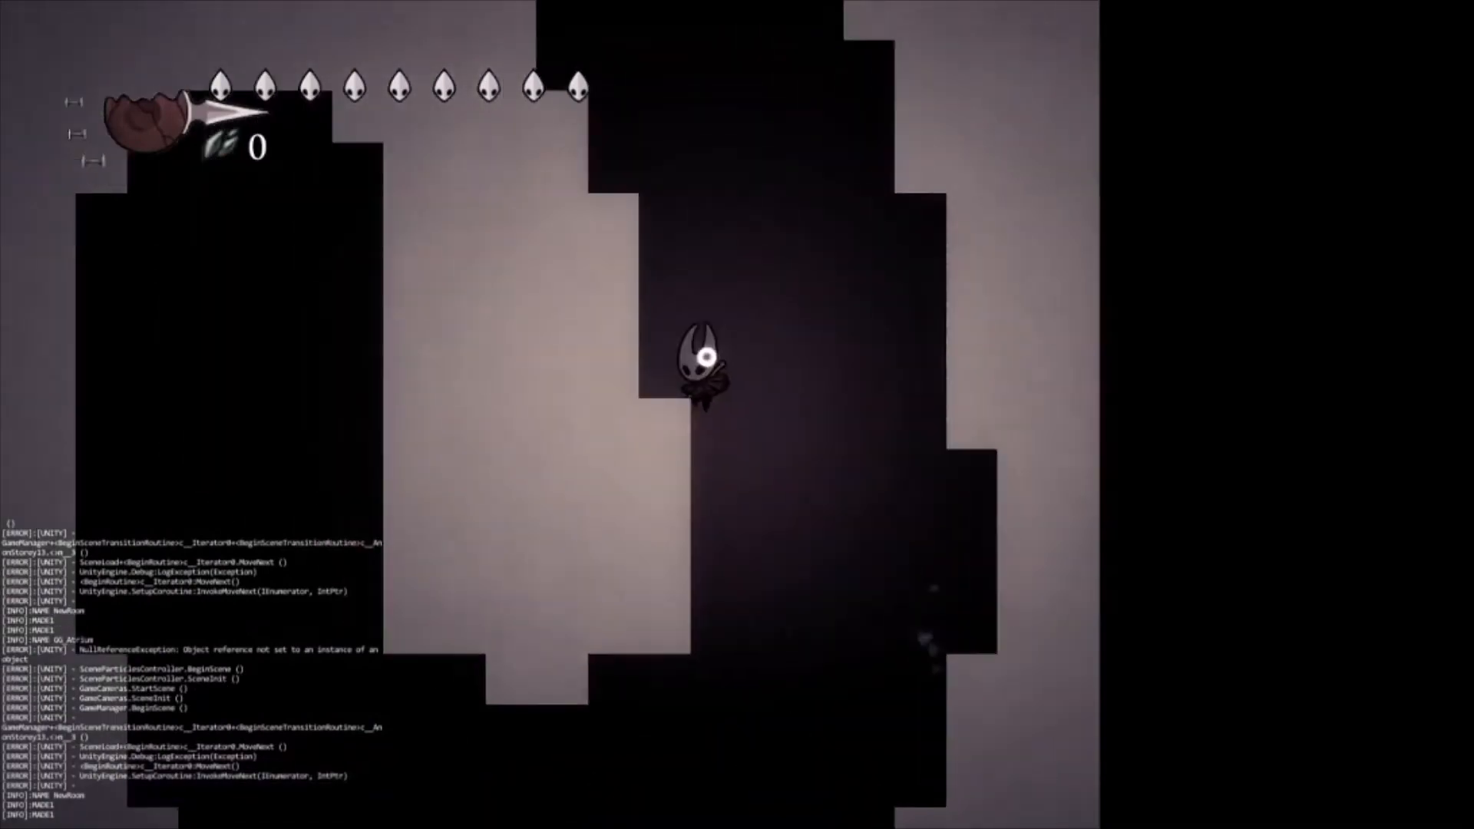
pyautogui.press('z')
pyautogui.press('Left')
pyautogui.press('z')
pyautogui.press('z')
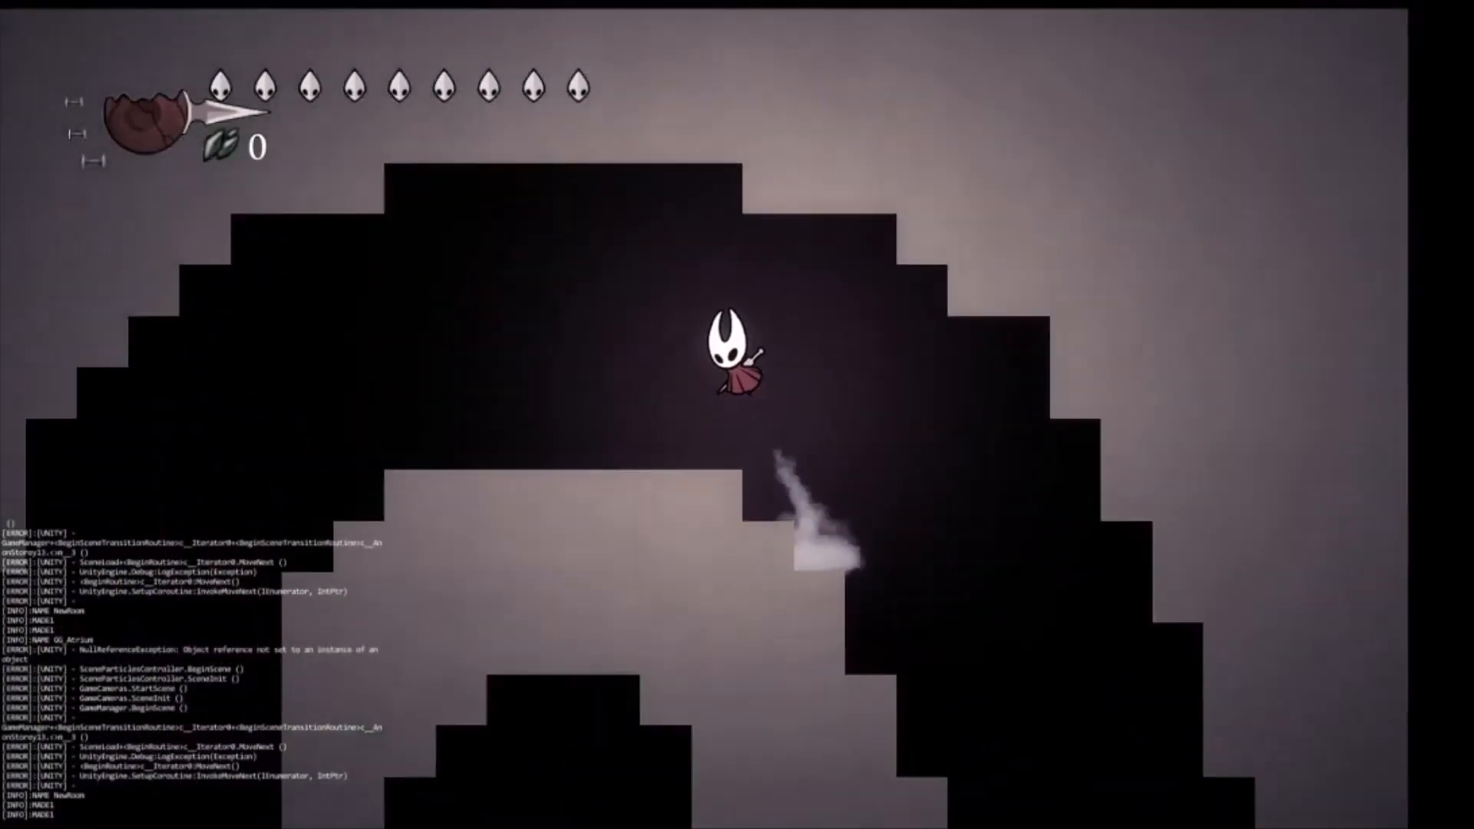
pyautogui.press('Left')
pyautogui.press('c')
pyautogui.press('z')
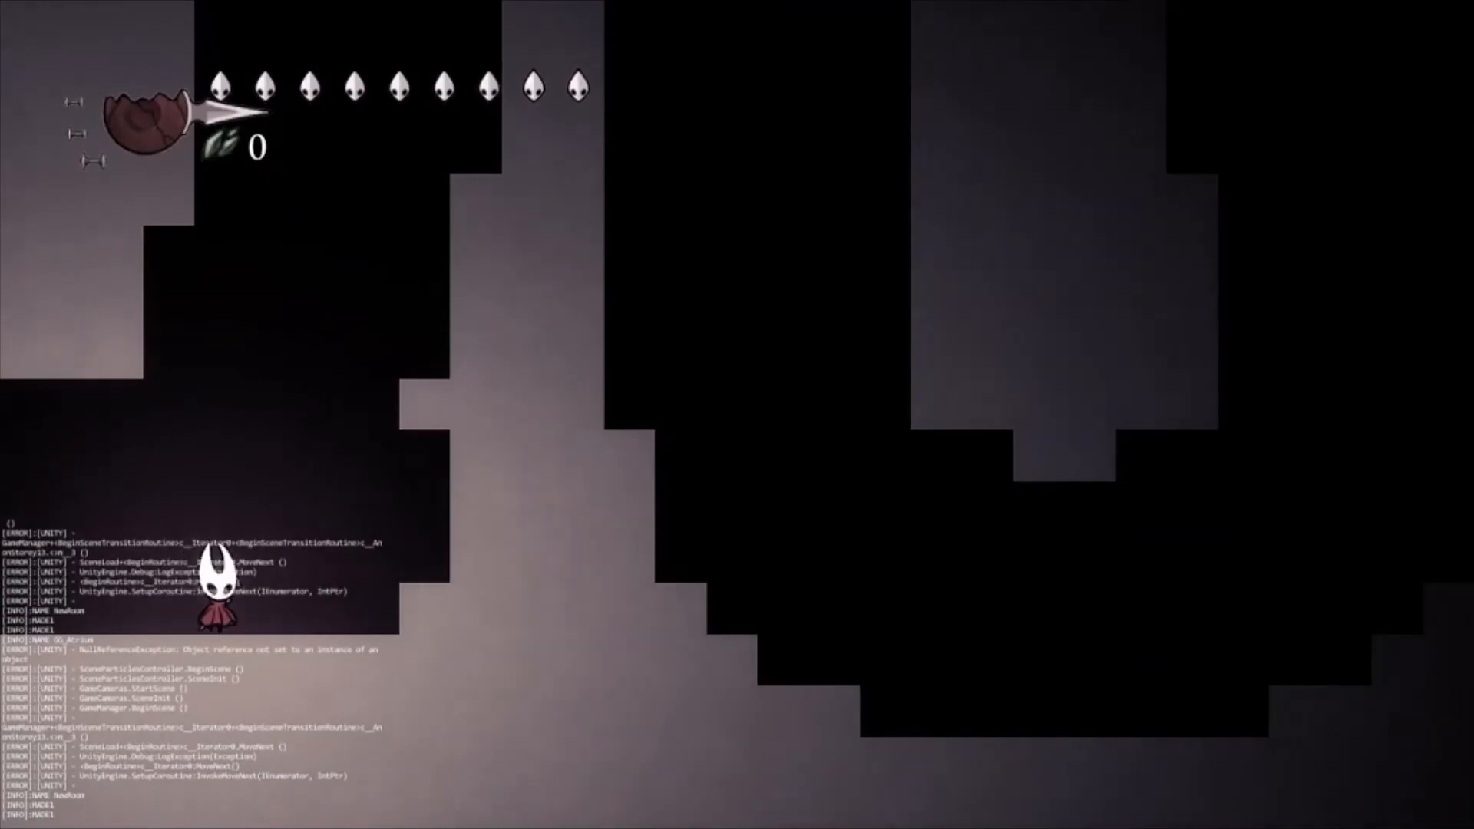
pyautogui.press('Right')
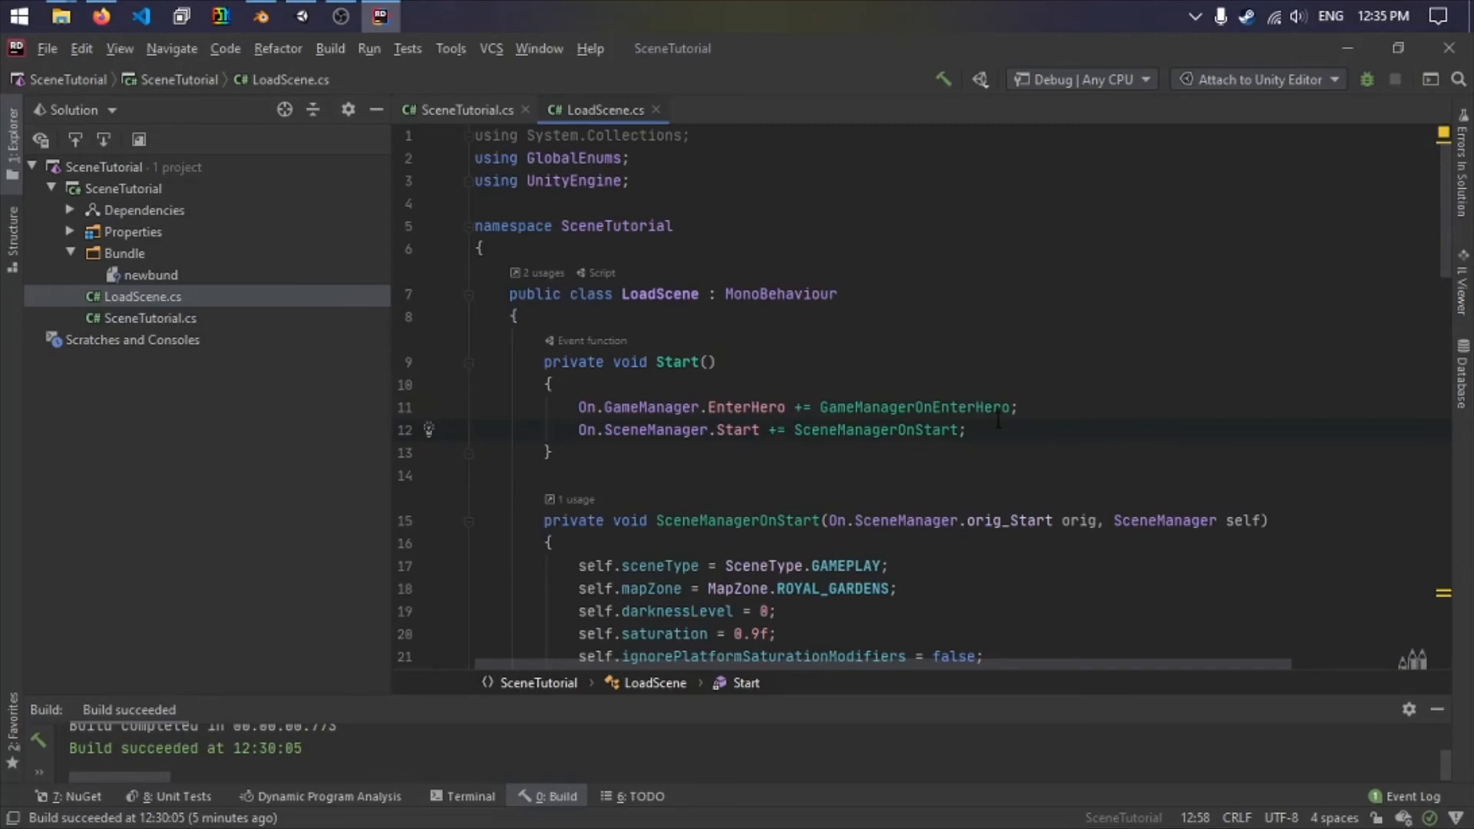
# Back in LoadScene.cs in Rider, examine the SceneManager.Start hook and the scene, particle and color settings in SceneManagerOnStart.
pyautogui.scroll(-1, 999, 421)
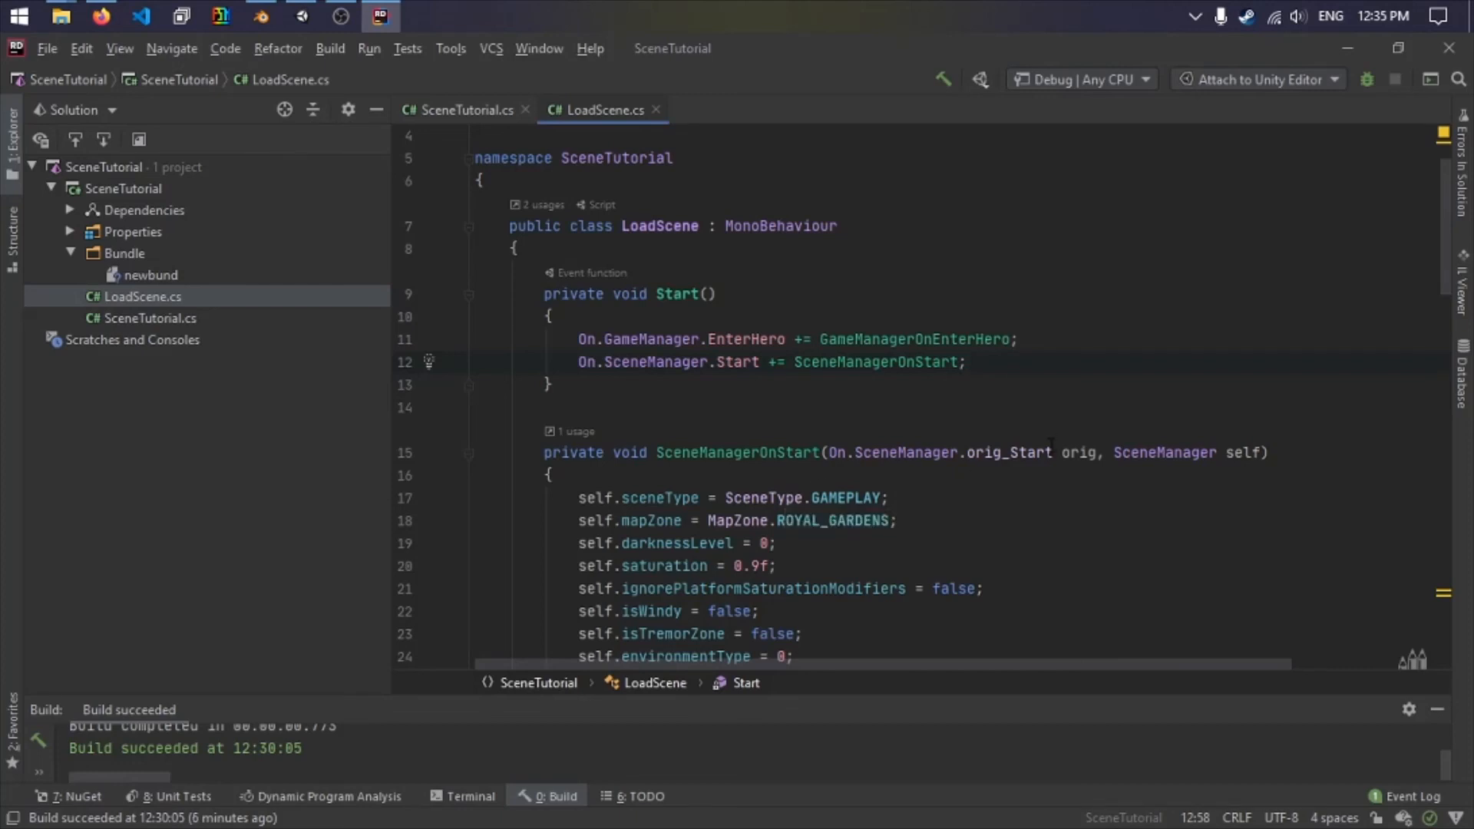
pyautogui.scroll(-2, 961, 473)
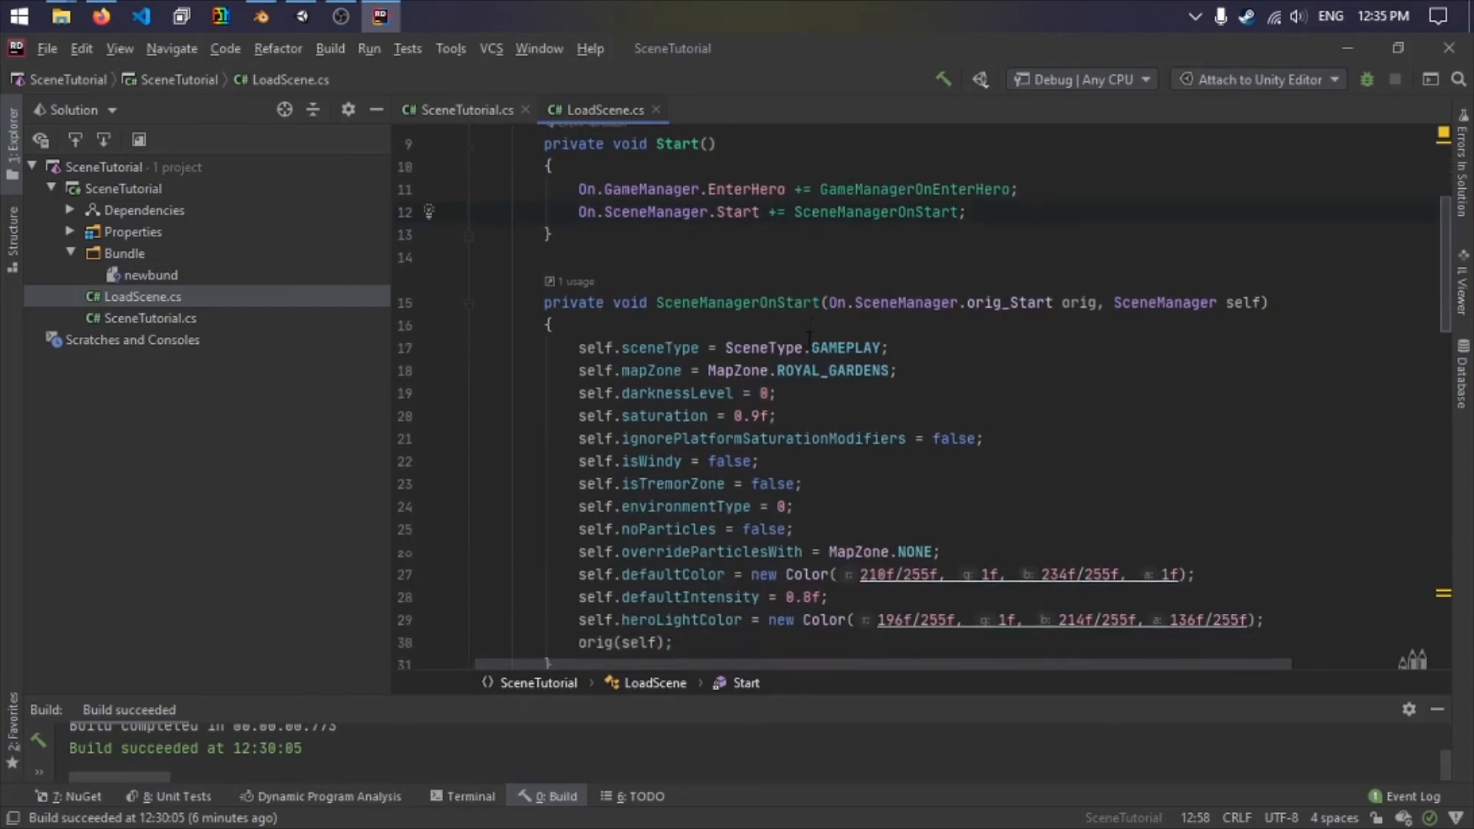
pyautogui.scroll(-2, 798, 353)
pyautogui.scroll(3, 777, 255)
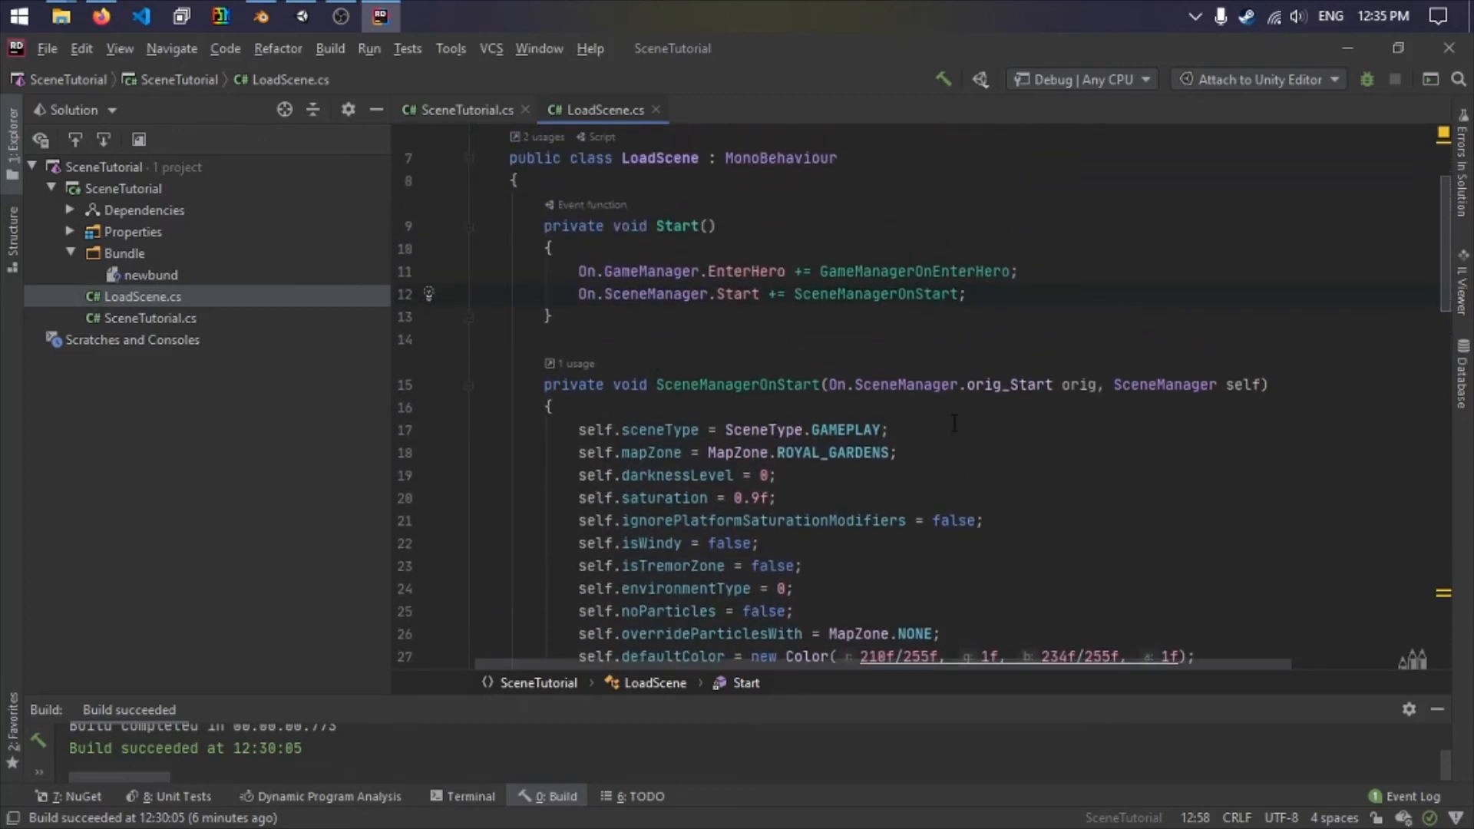
pyautogui.scroll(-1, 817, 438)
pyautogui.scroll(-1, 817, 439)
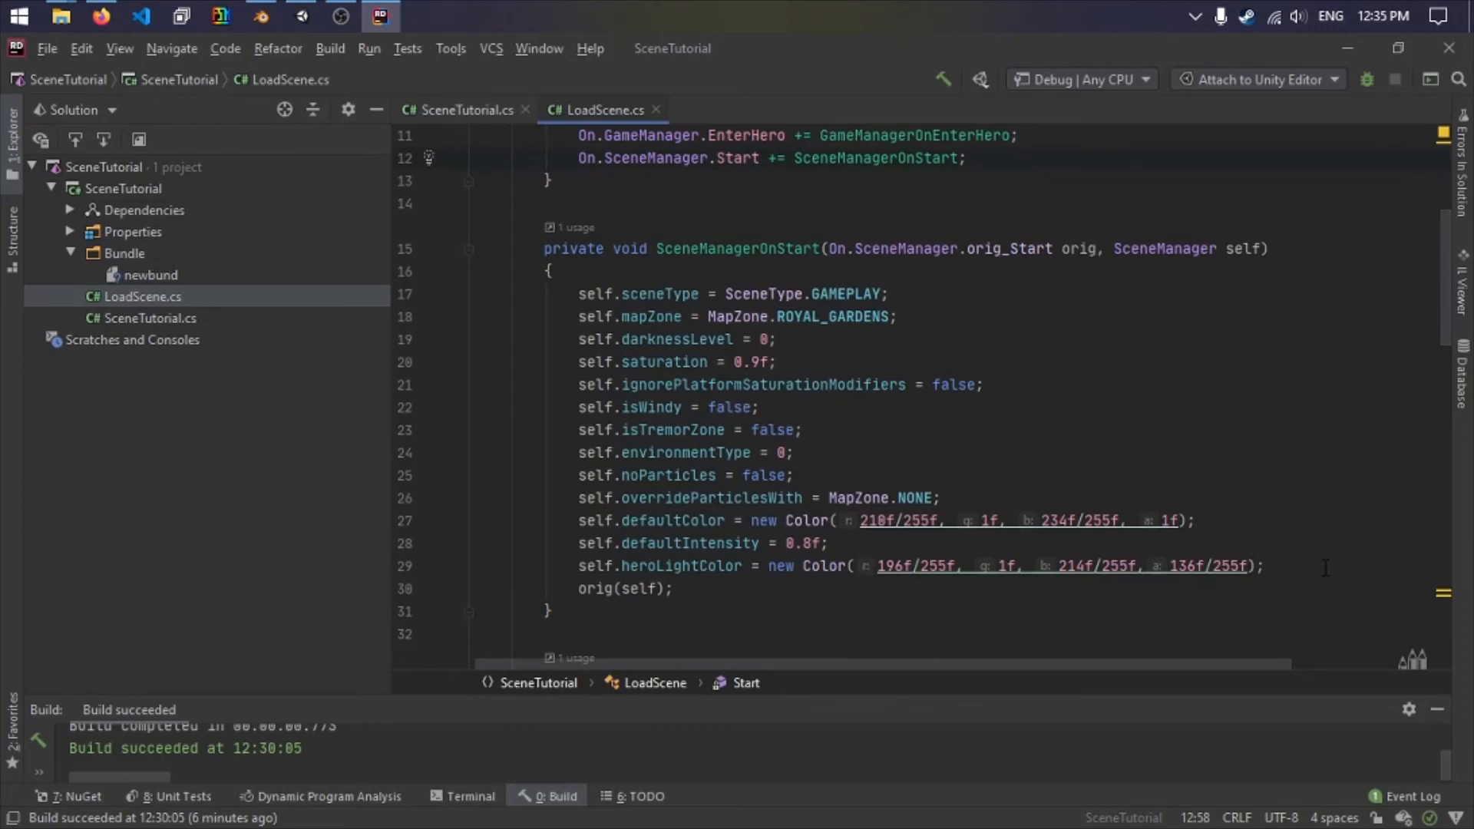
pyautogui.scroll(2, 1326, 568)
pyautogui.moveTo(969, 294); pyautogui.dragTo(578, 294)
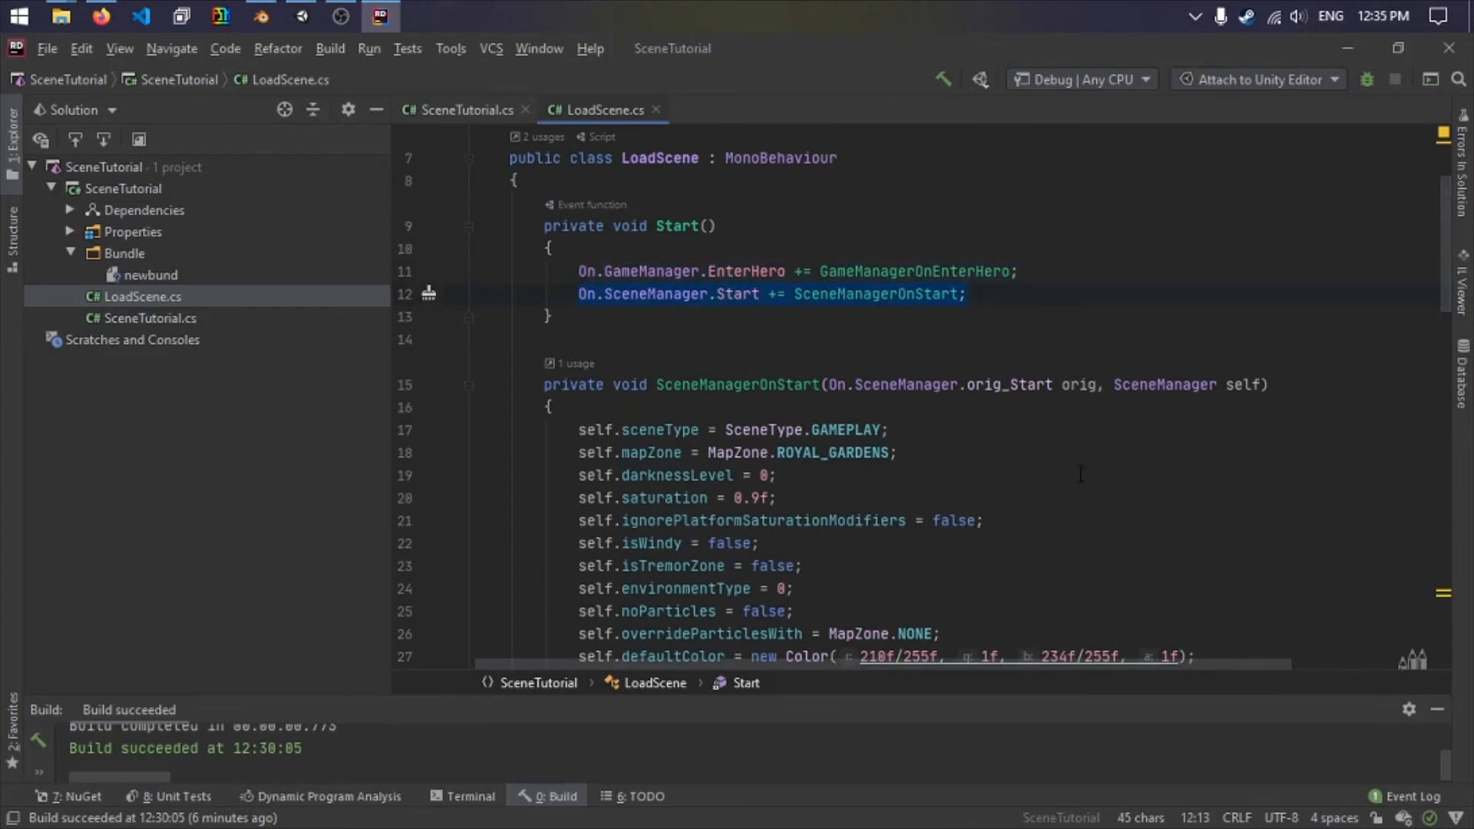
pyautogui.scroll(-1, 1080, 473)
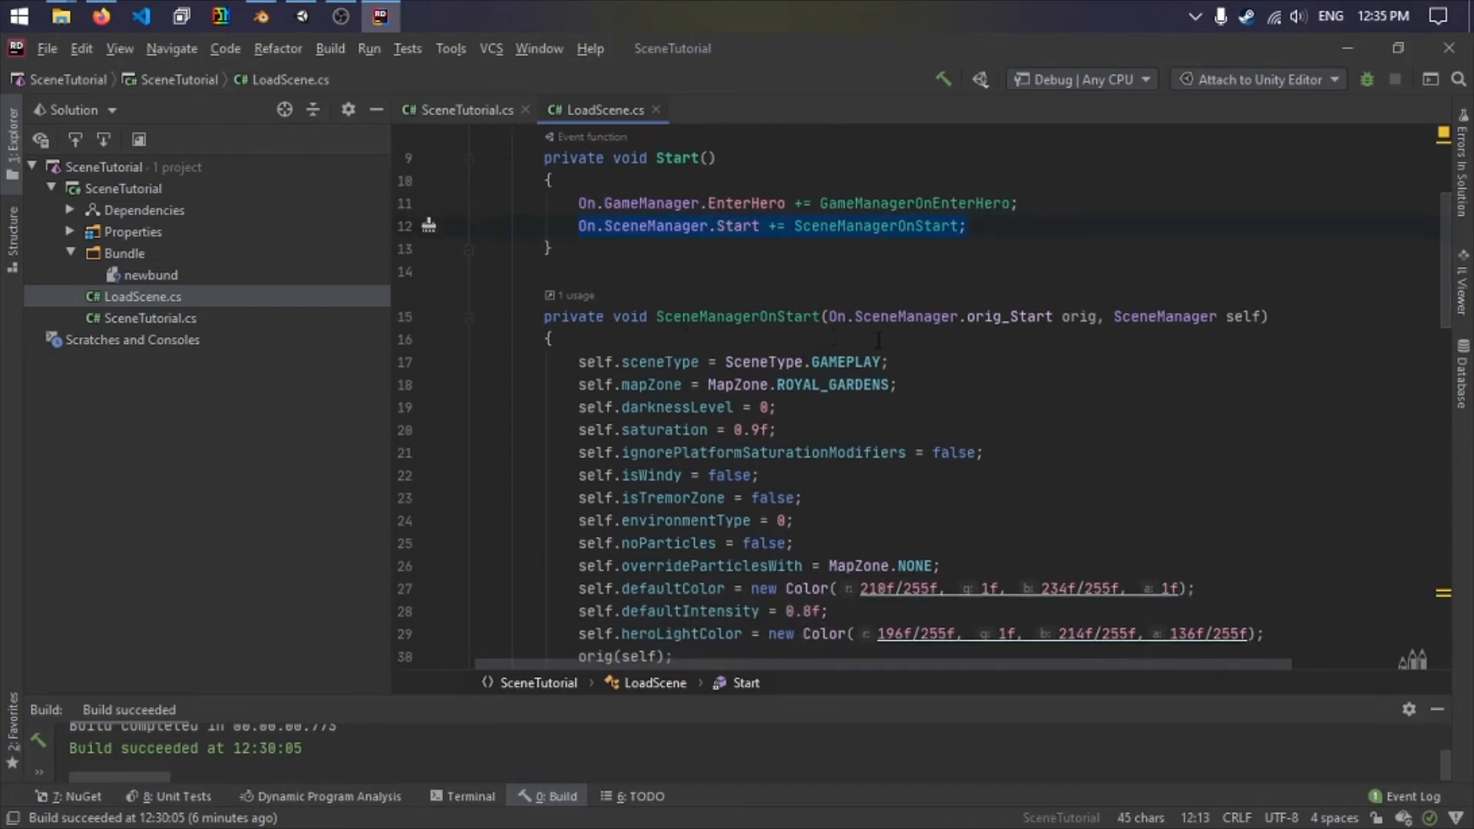
pyautogui.scroll(-1, 879, 340)
pyautogui.scroll(1, 839, 331)
pyautogui.scroll(-3, 883, 361)
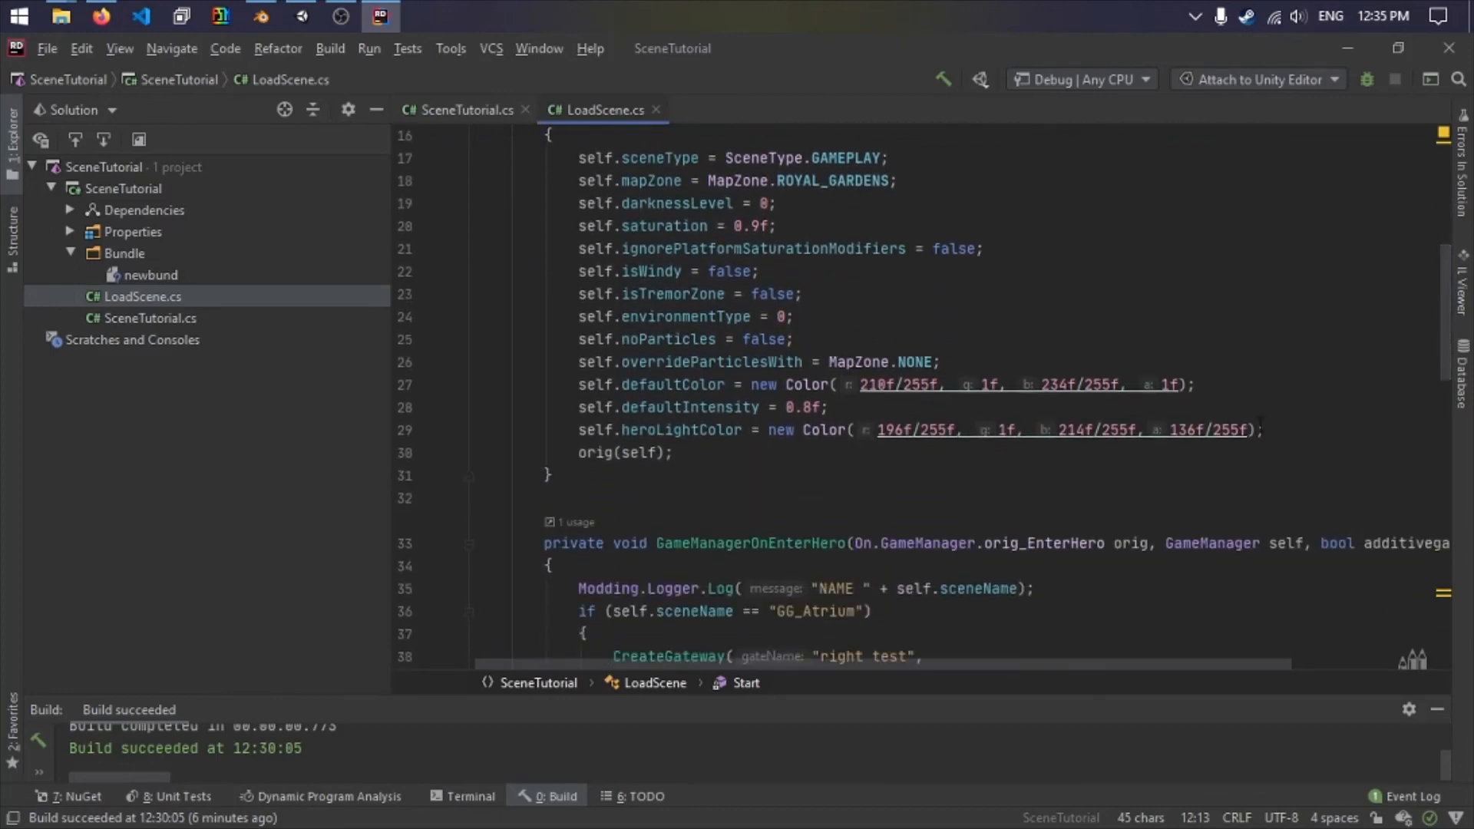
pyautogui.scroll(1, 784, 284)
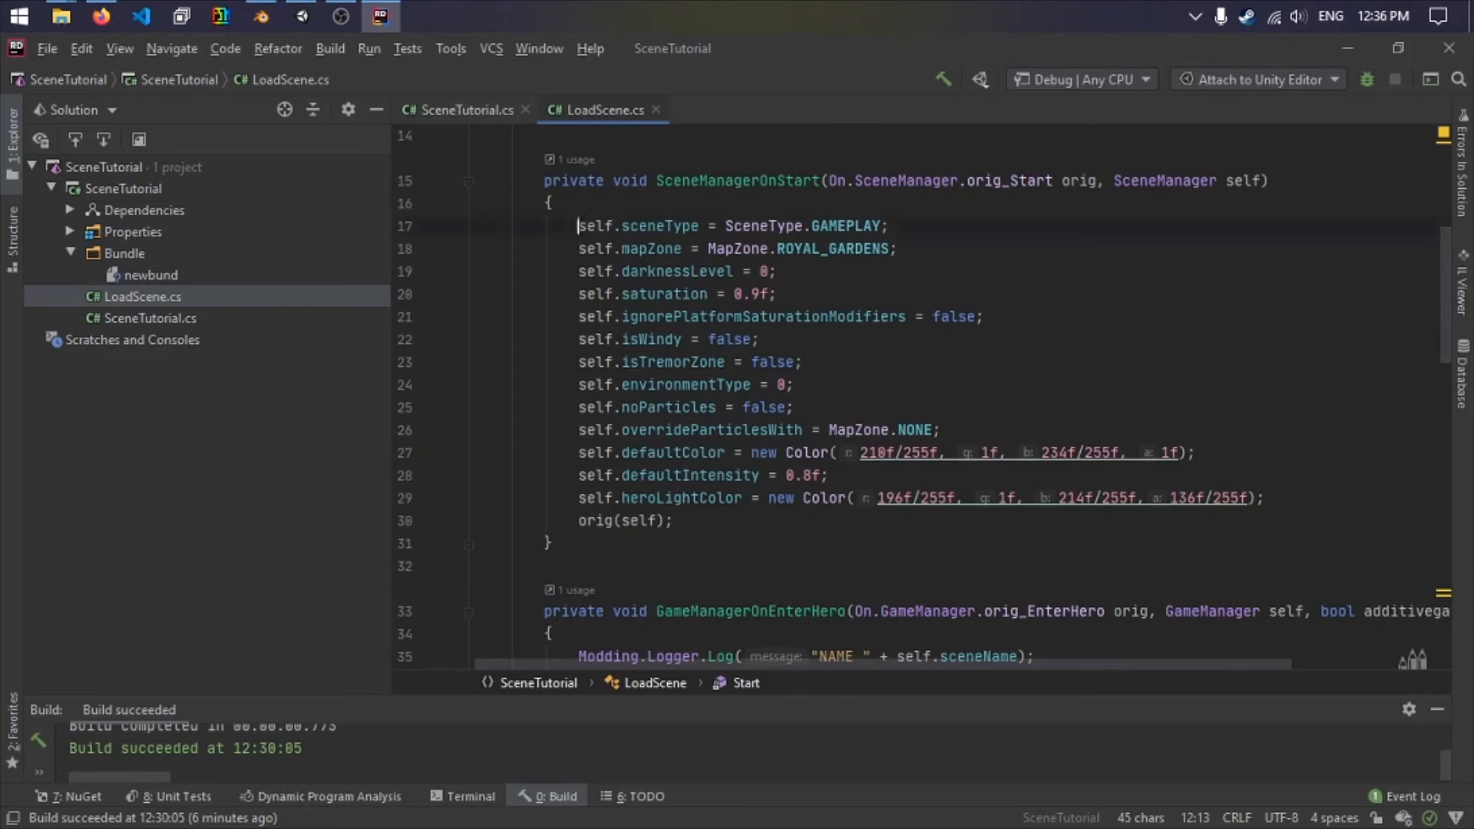
# Review the SceneManagerOnStart assignments from sceneType through heroLightColor, picking out mapZone and saturation.
pyautogui.moveTo(578, 225); pyautogui.dragTo(1296, 492)
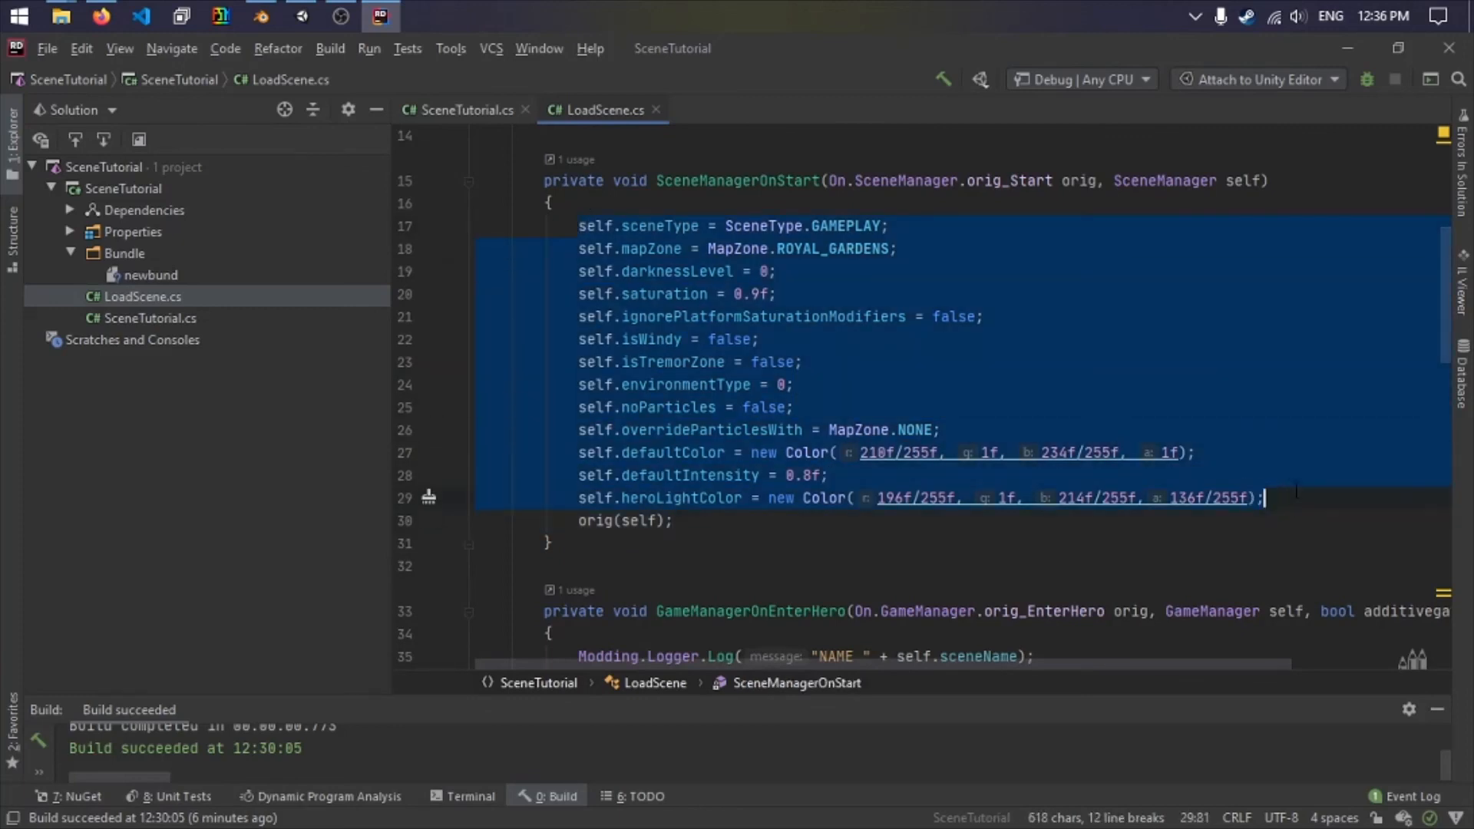
pyautogui.click(828, 247)
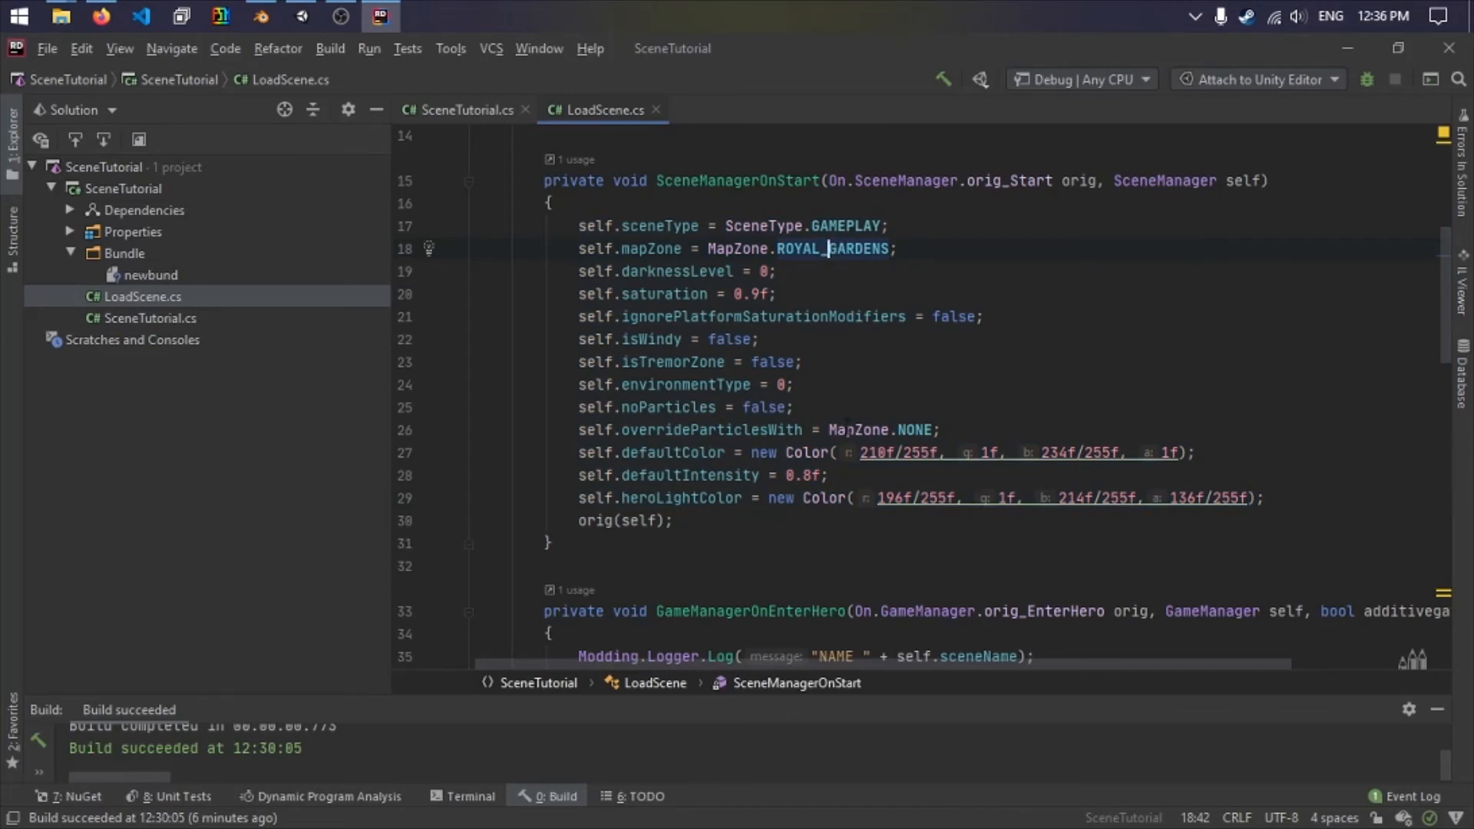
pyautogui.click(1347, 512)
pyautogui.click(1304, 495)
pyautogui.moveTo(651, 294); pyautogui.dragTo(690, 295)
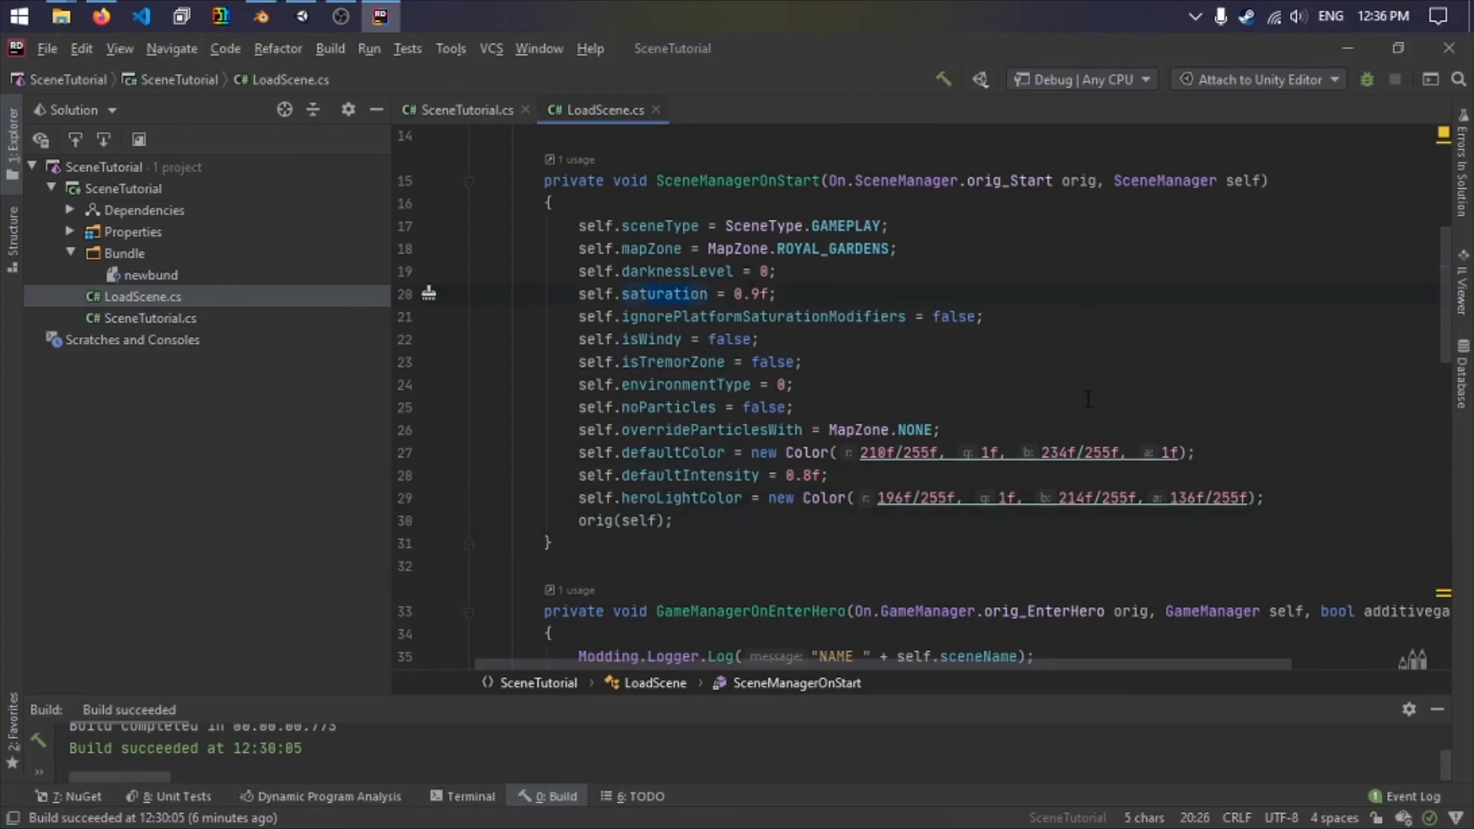
# Start a new self. statement after heroLightColor and browse the suggested SceneManager members for a sound-related field.
pyautogui.click(1290, 493)
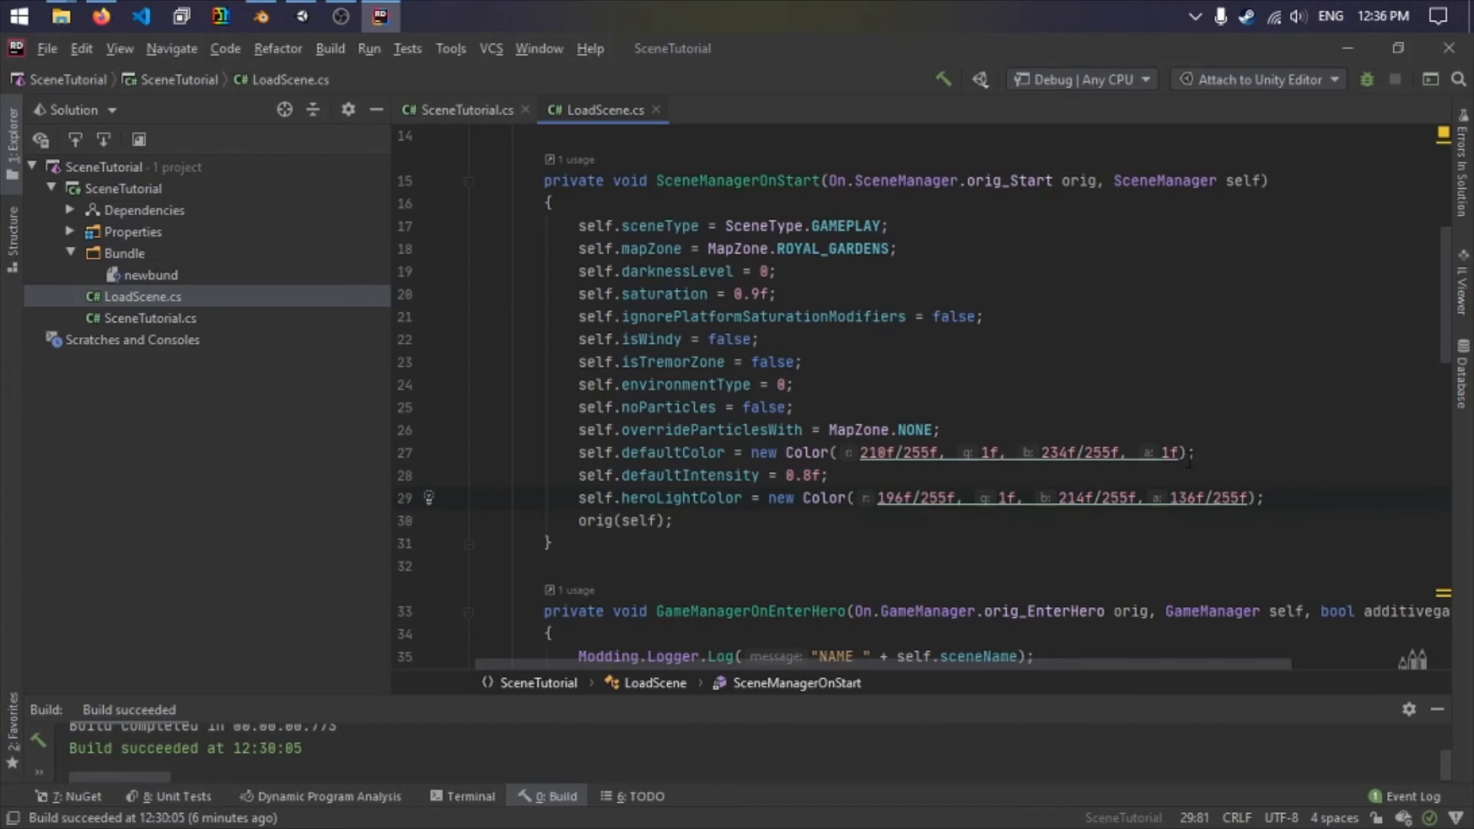
pyautogui.press('Return')
pyautogui.write('self.m')
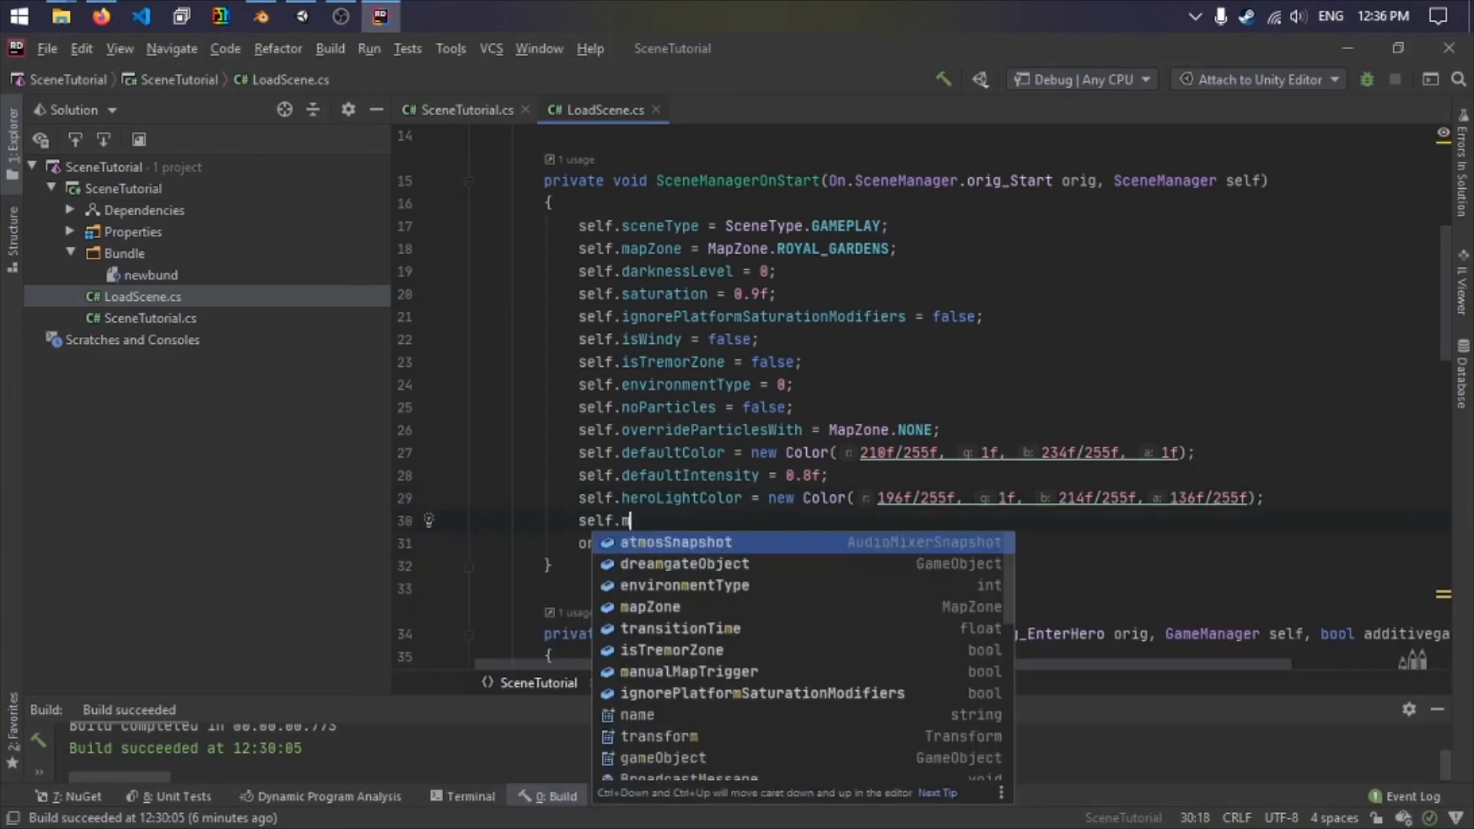
pyautogui.write('us')
pyautogui.press('BackSpace')
pyautogui.press('BackSpace')
pyautogui.press('BackSpace')
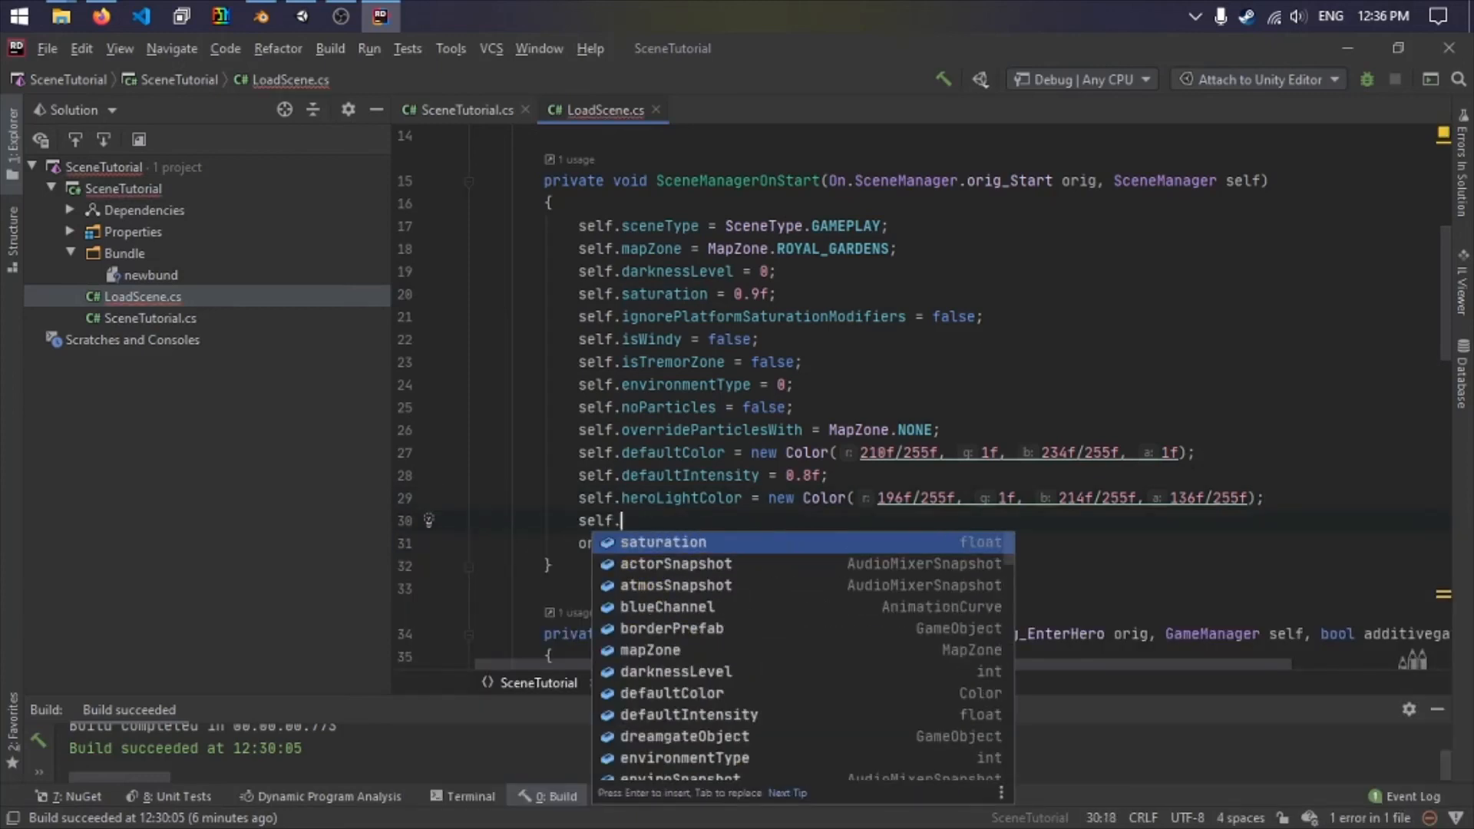
pyautogui.write('sd')
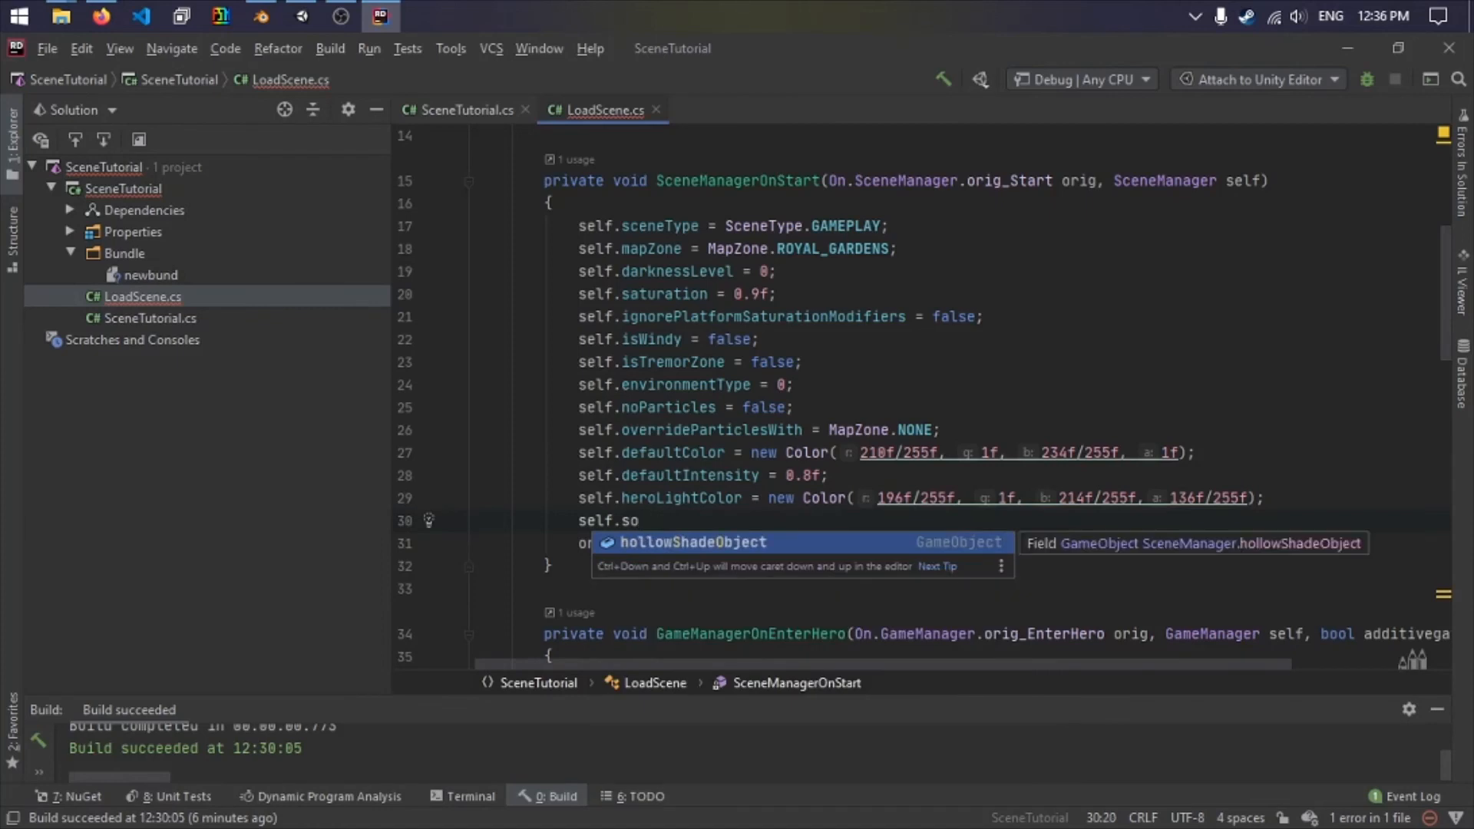
pyautogui.press('BackSpace')
pyautogui.press('BackSpace')
pyautogui.hotkey('ctrl', 'space')
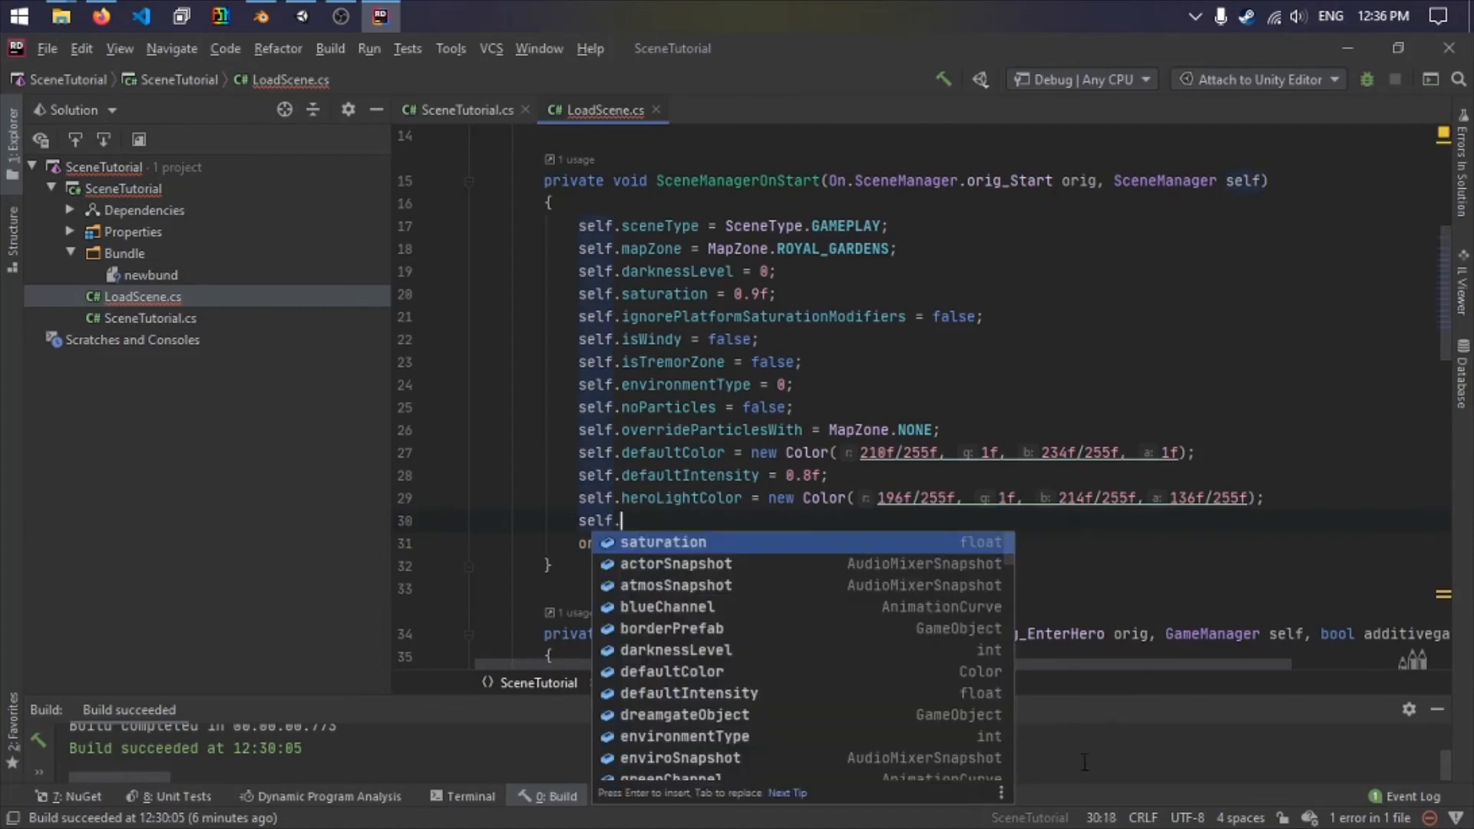
pyautogui.scroll(-5, 903, 696)
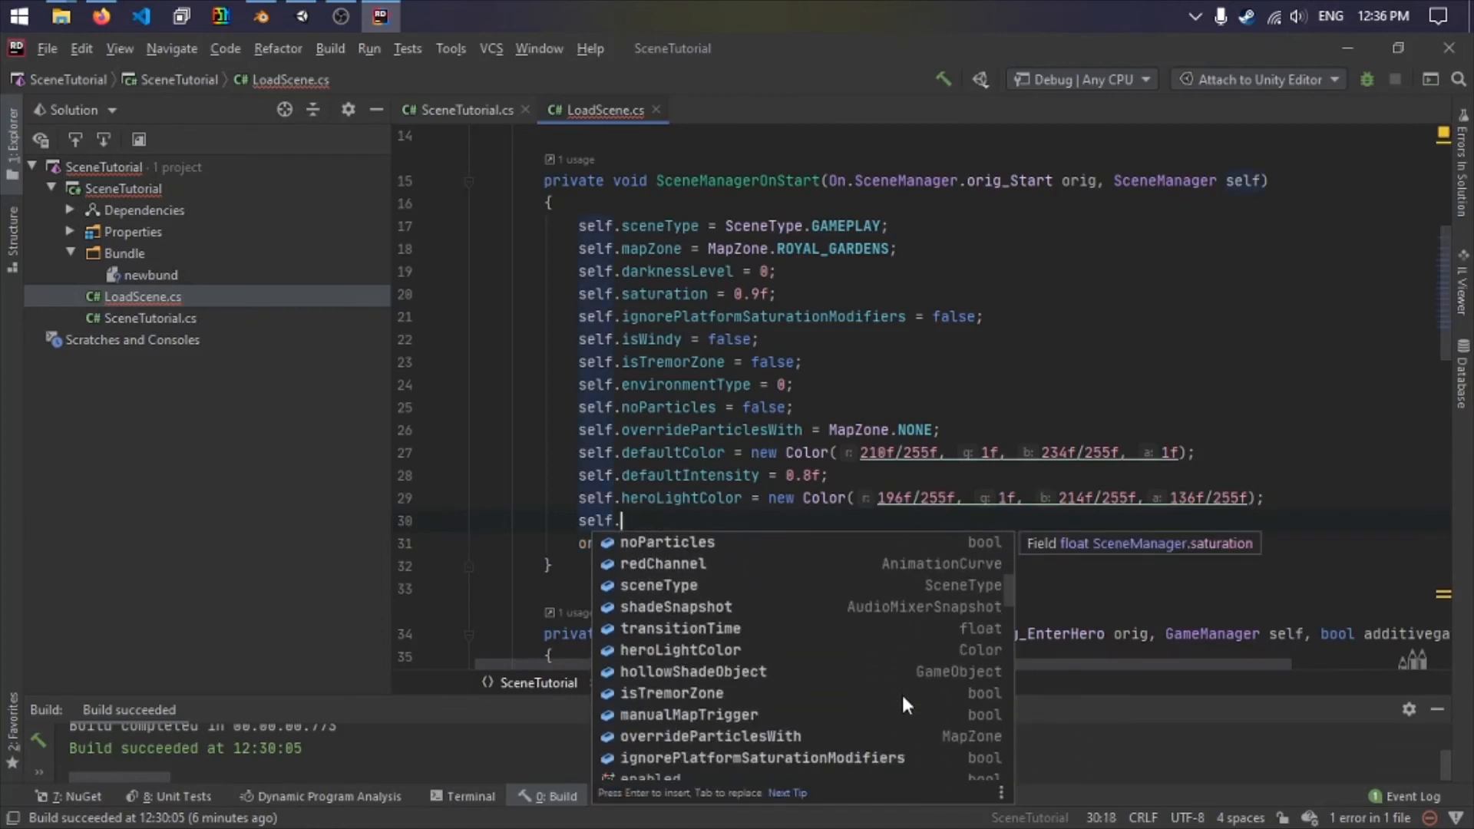
pyautogui.scroll(-3, 902, 693)
pyautogui.scroll(2, 901, 693)
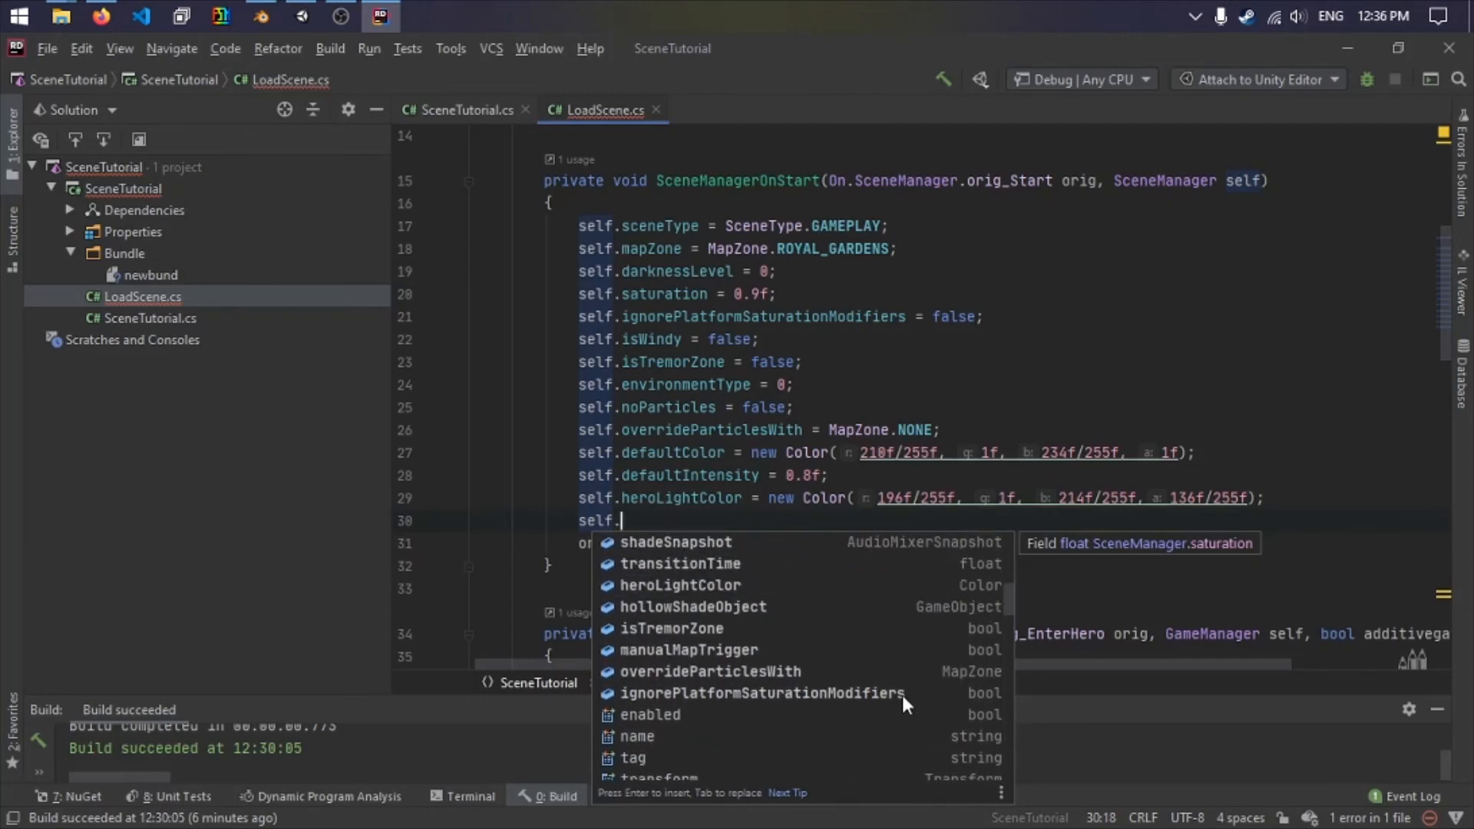
pyautogui.scroll(2, 901, 693)
# Look up the snapshot fields of the SceneManager with self.snap, and remove the temporary line again.
pyautogui.write('snap')
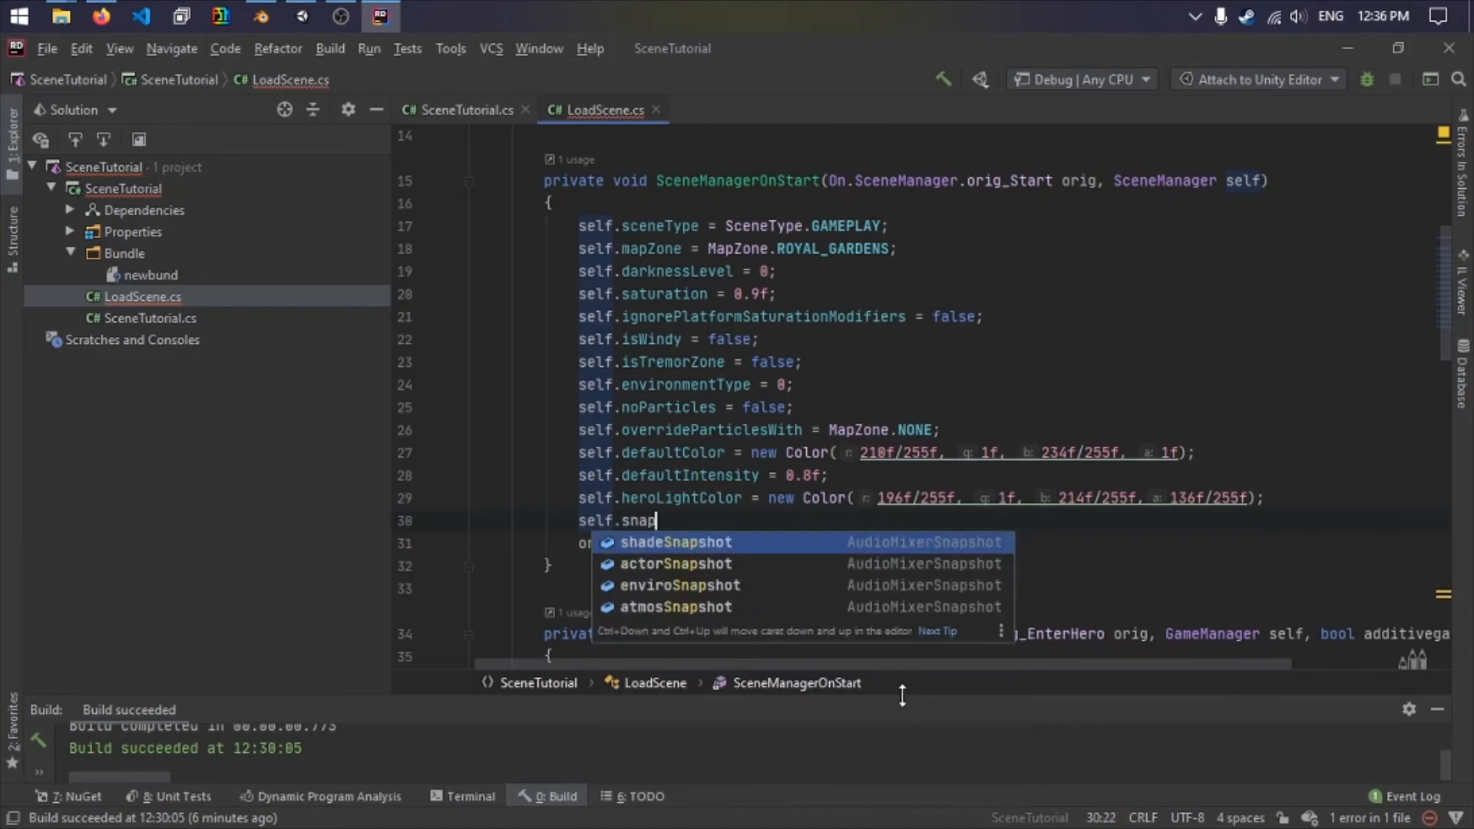
pyautogui.press('Down')
pyautogui.press('Down')
pyautogui.press('Up')
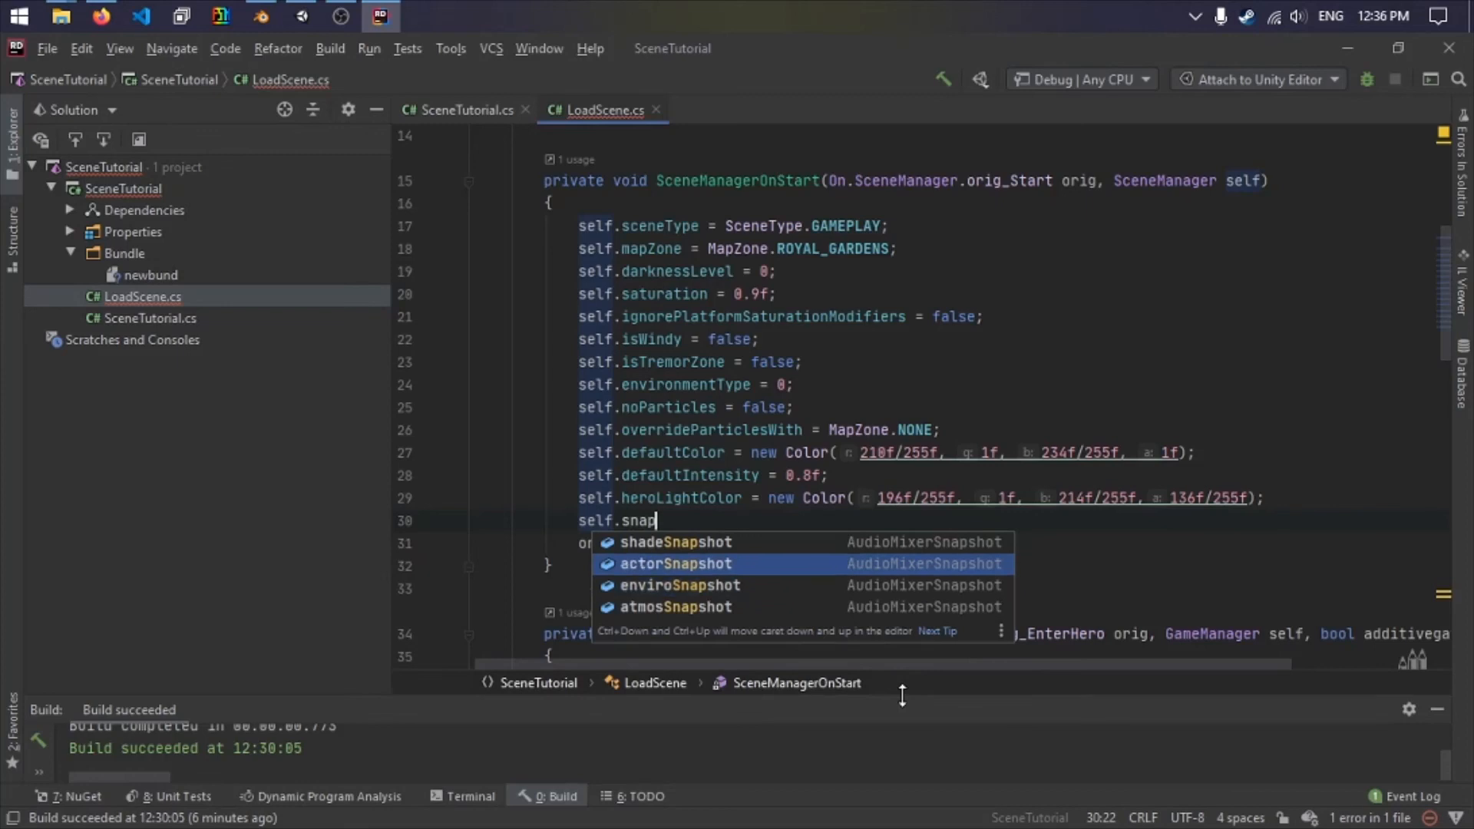
pyautogui.press('Down')
pyautogui.press('Up')
pyautogui.press('Down')
pyautogui.hotkey('ctrl', 'BackSpace')
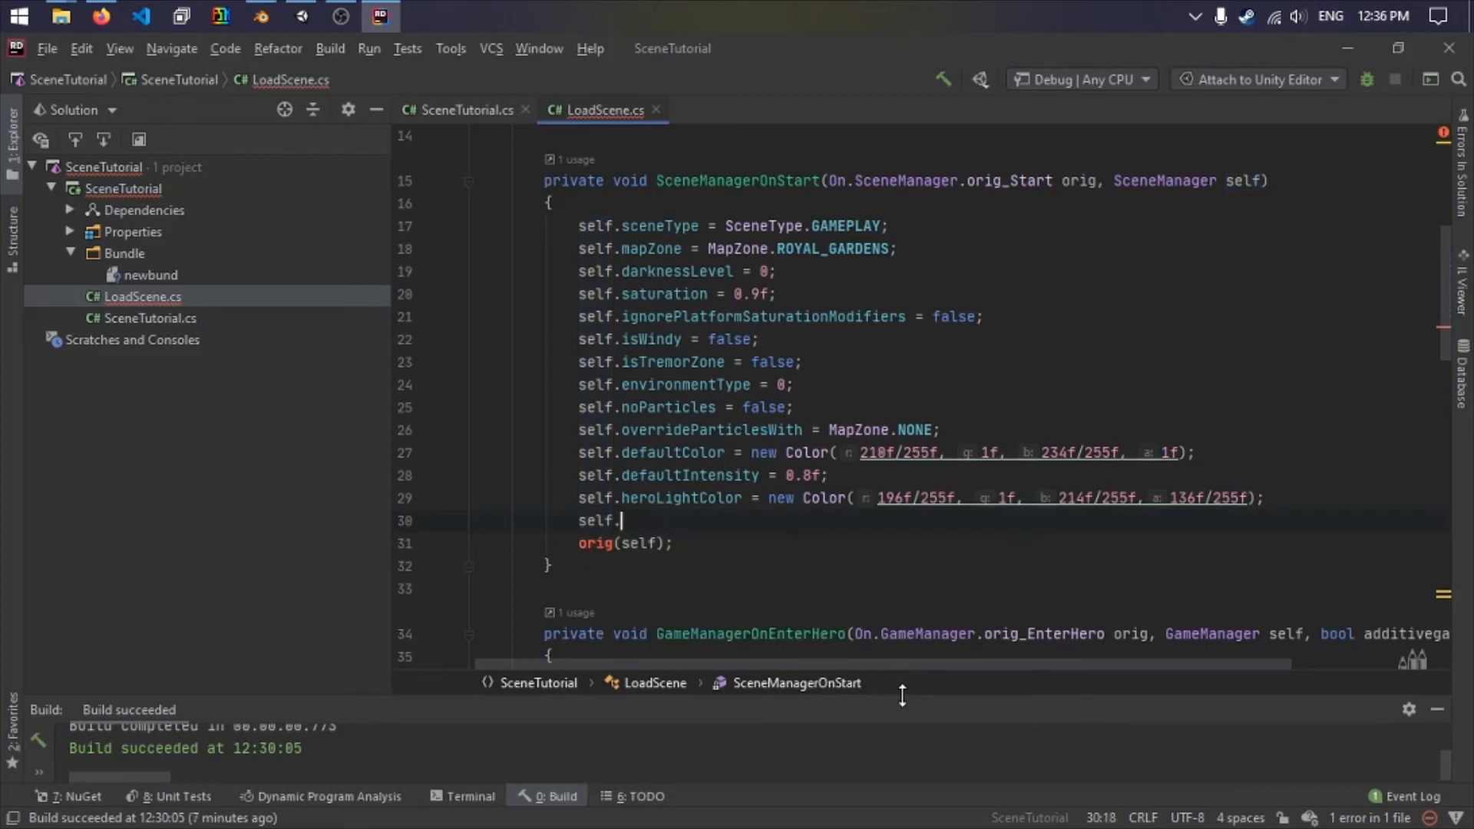
pyautogui.hotkey('ctrl', 'BackSpace')
pyautogui.hotkey('ctrl', 'BackSpace')
pyautogui.hotkey('ctrl', 'BackSpace')
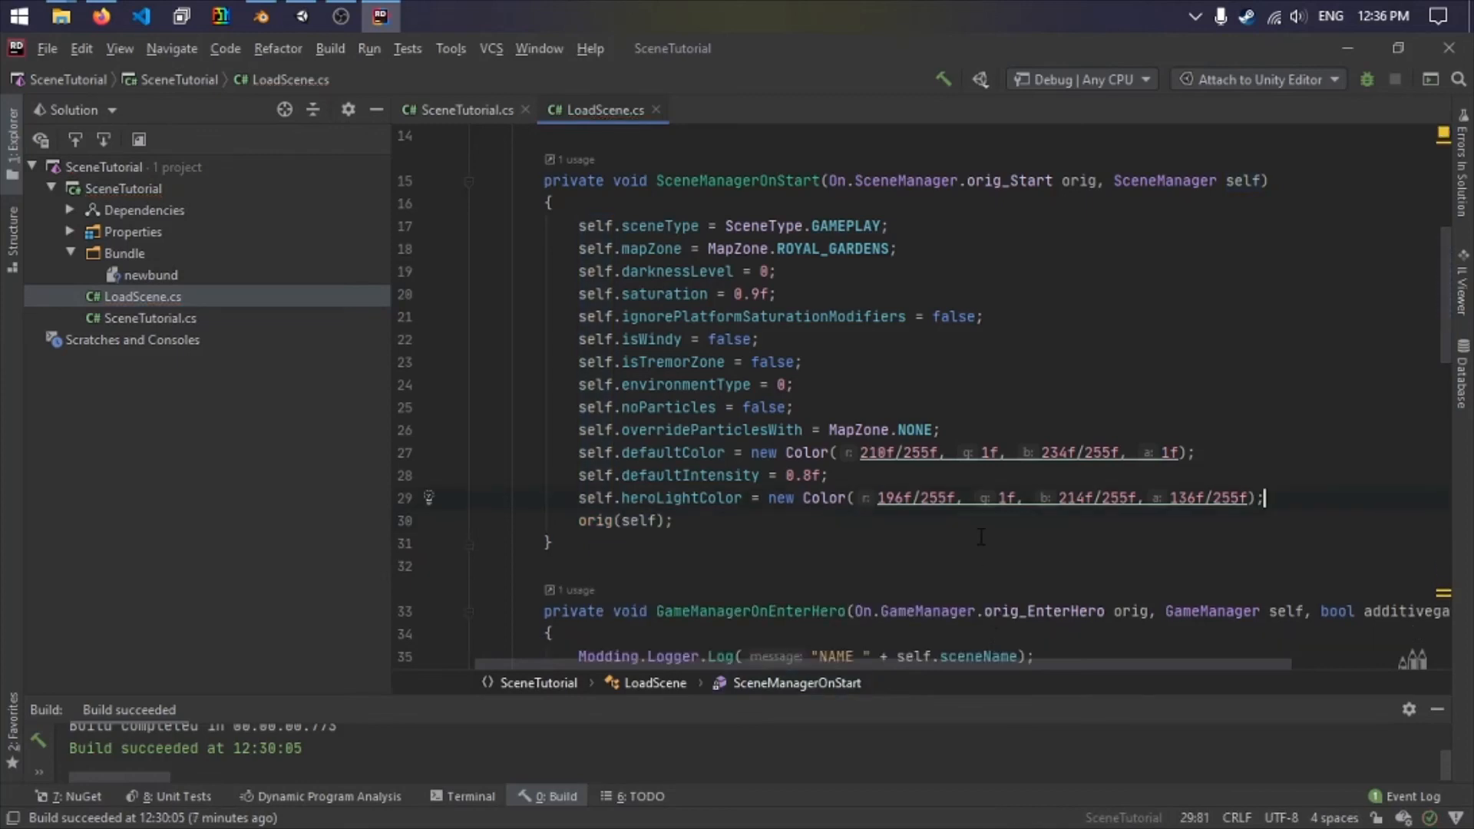
# Review how LoadScene.cs declares the scene string, assigns self.sceneName to it, and checks it for "NewRoom" before applying the settings.
pyautogui.scroll(-2, 1159, 657)
pyautogui.scroll(3, 1159, 656)
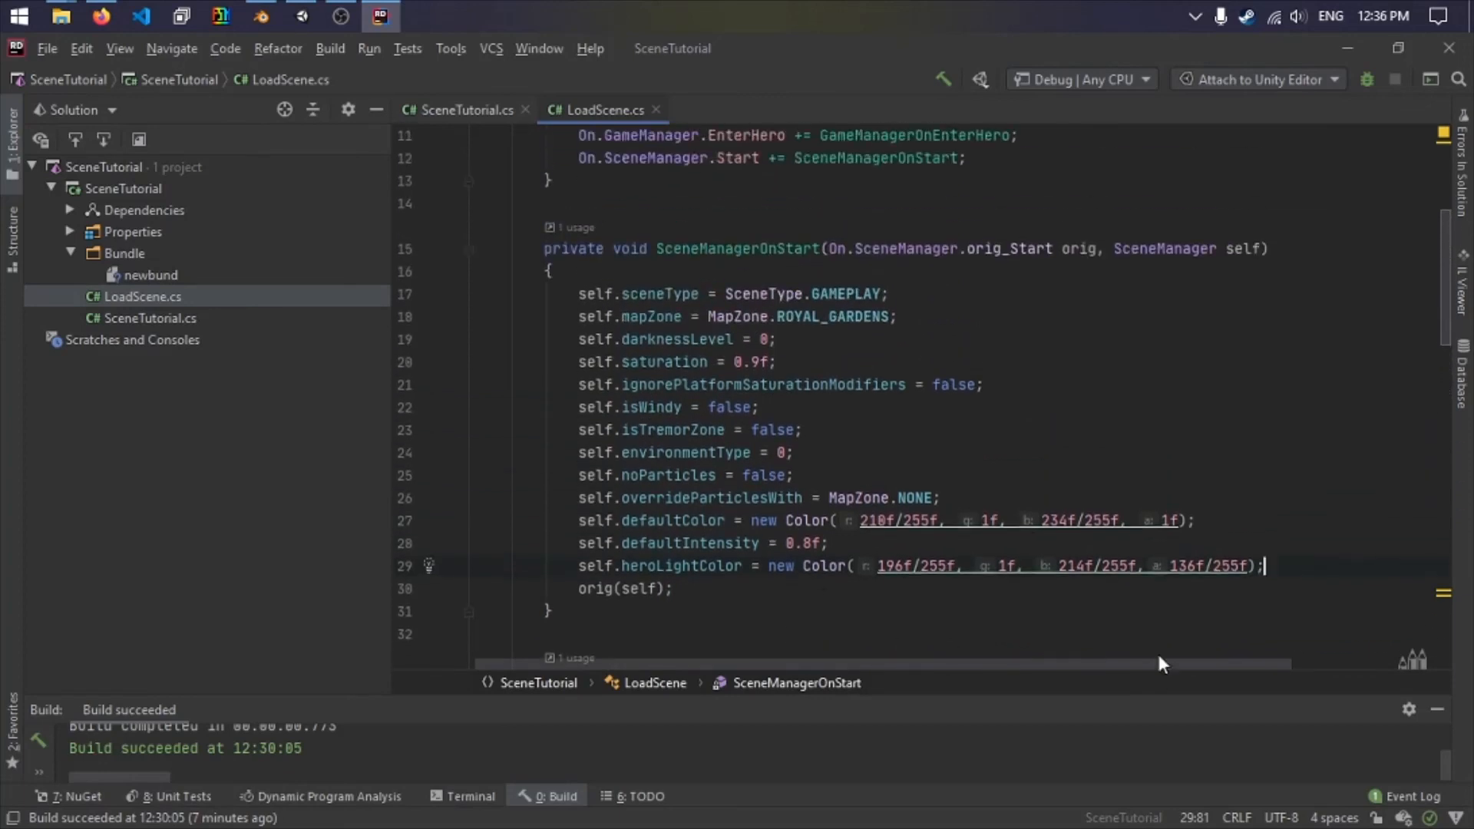
pyautogui.scroll(-5, 890, 528)
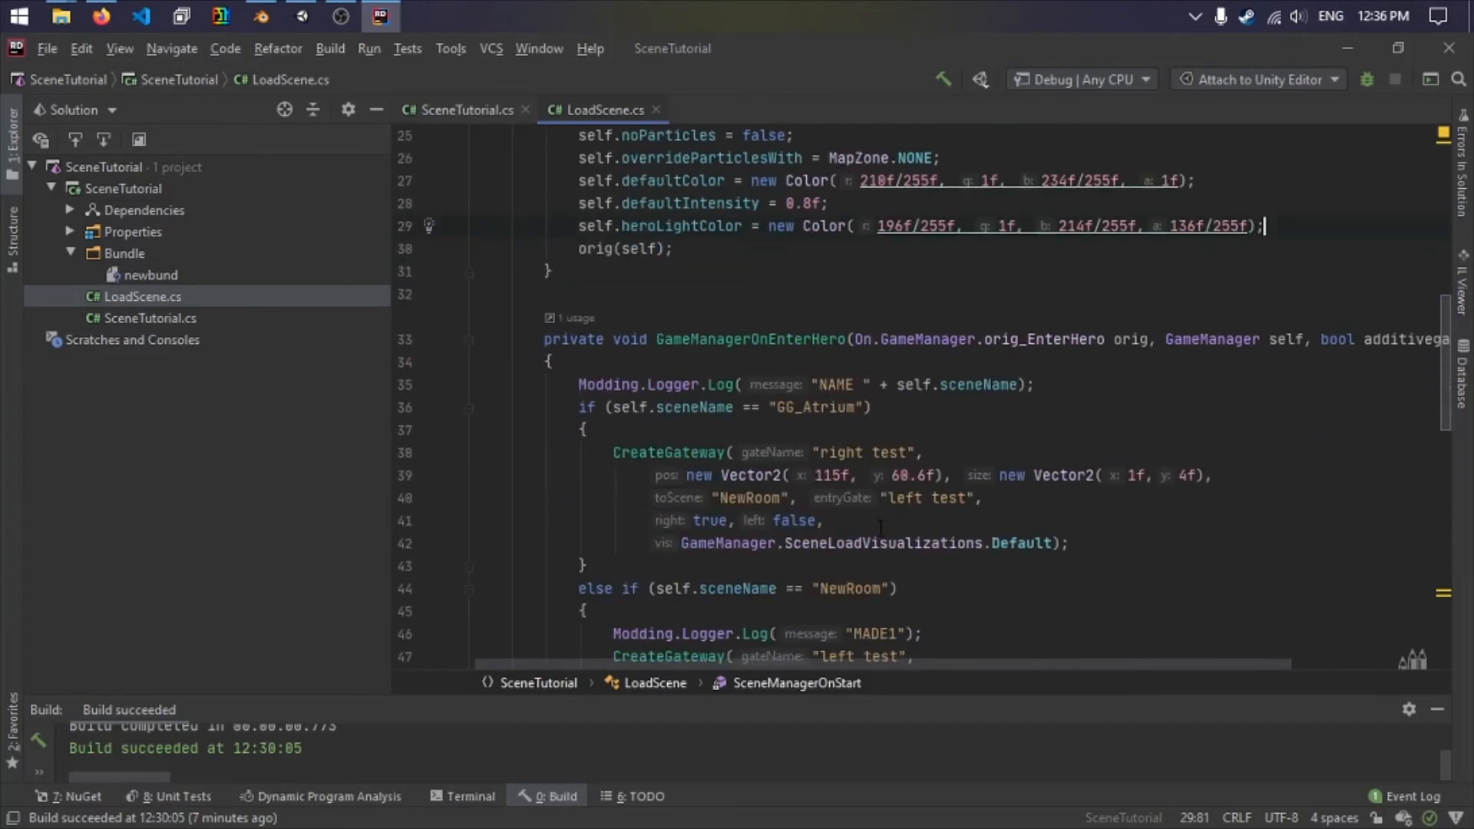
pyautogui.scroll(4, 962, 445)
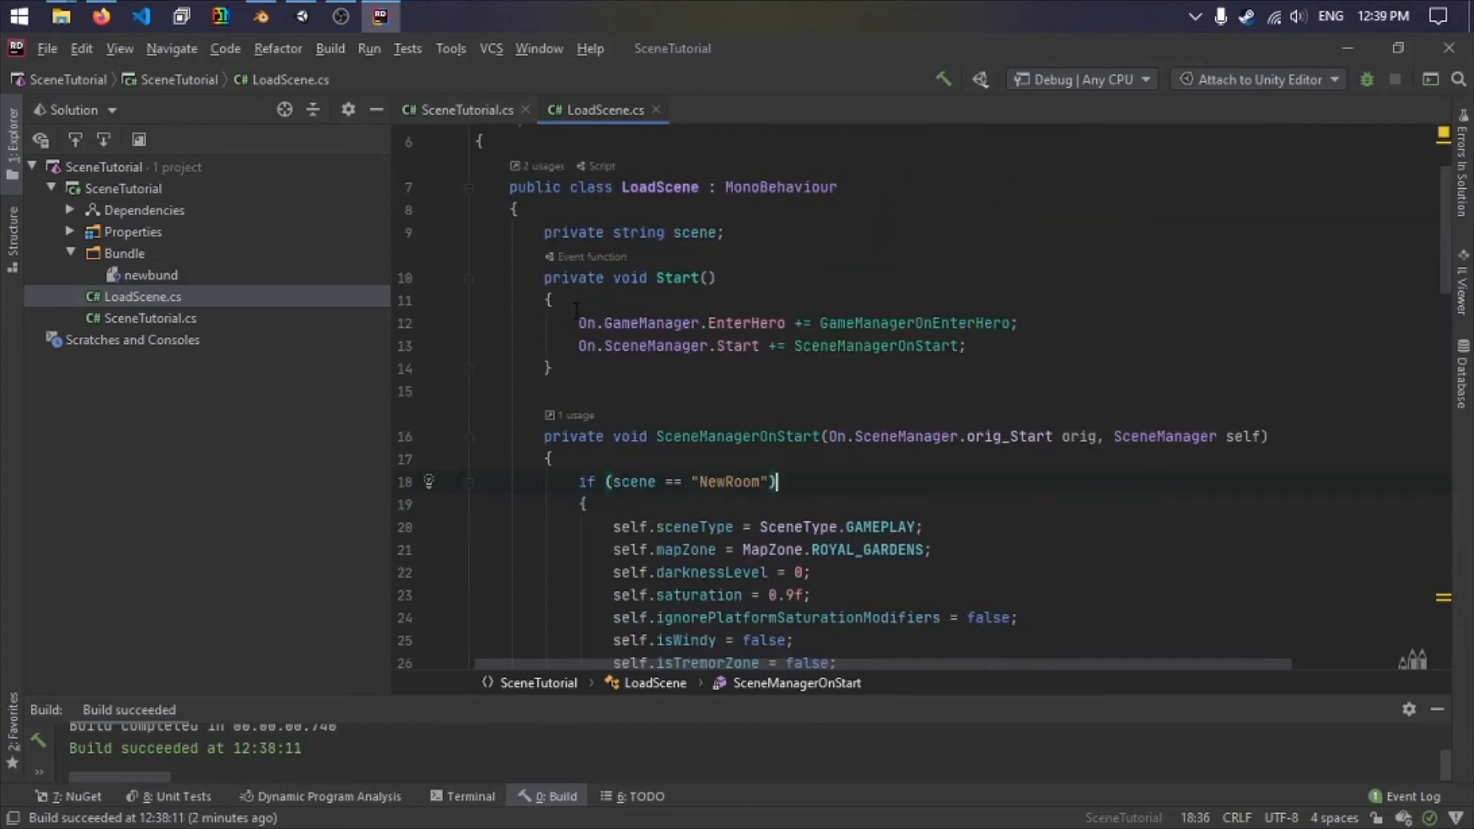
pyautogui.moveTo(726, 232); pyautogui.dragTo(551, 231)
pyautogui.scroll(-1, 774, 400)
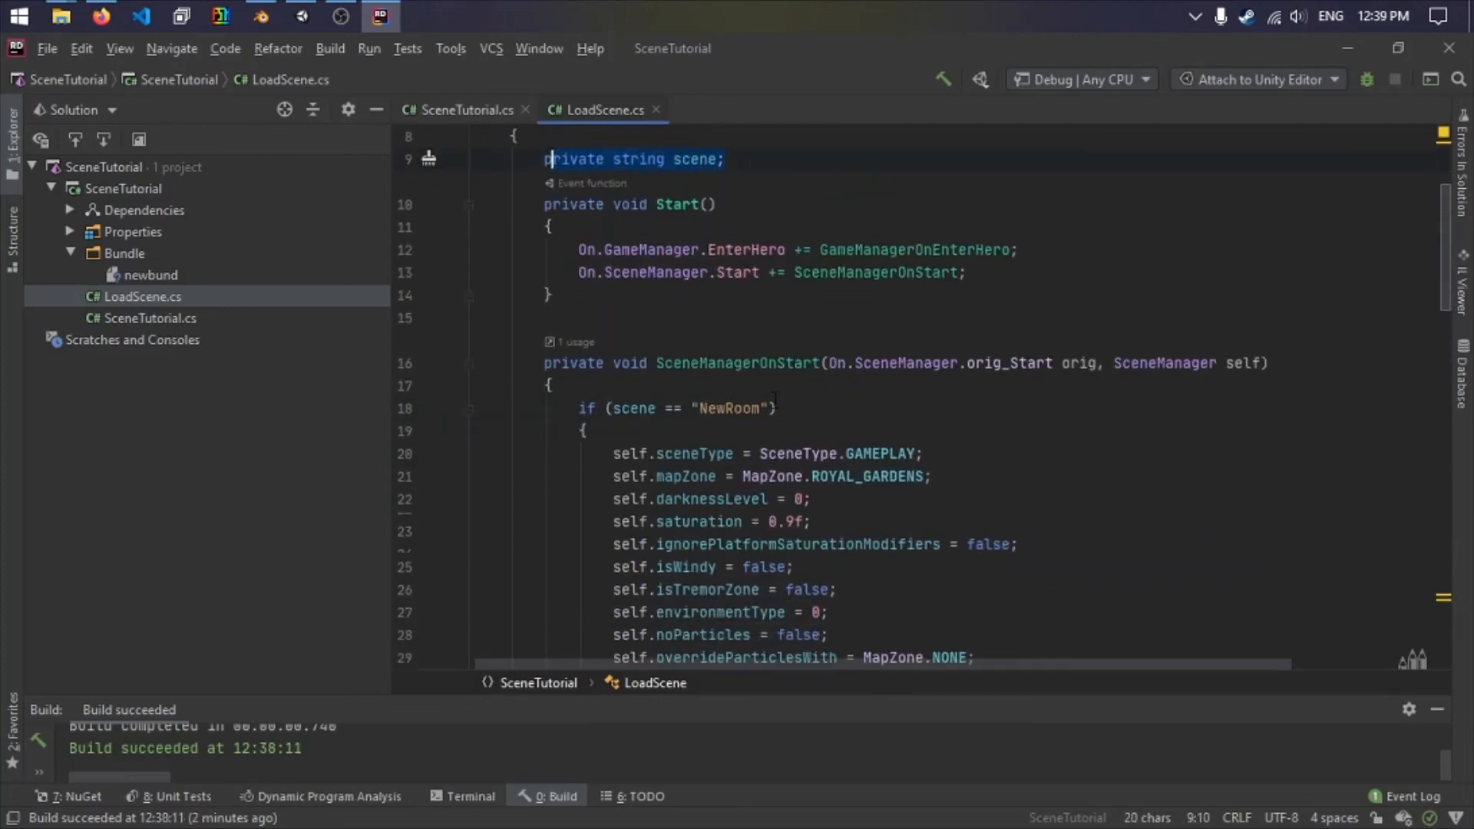
pyautogui.scroll(-10, 774, 400)
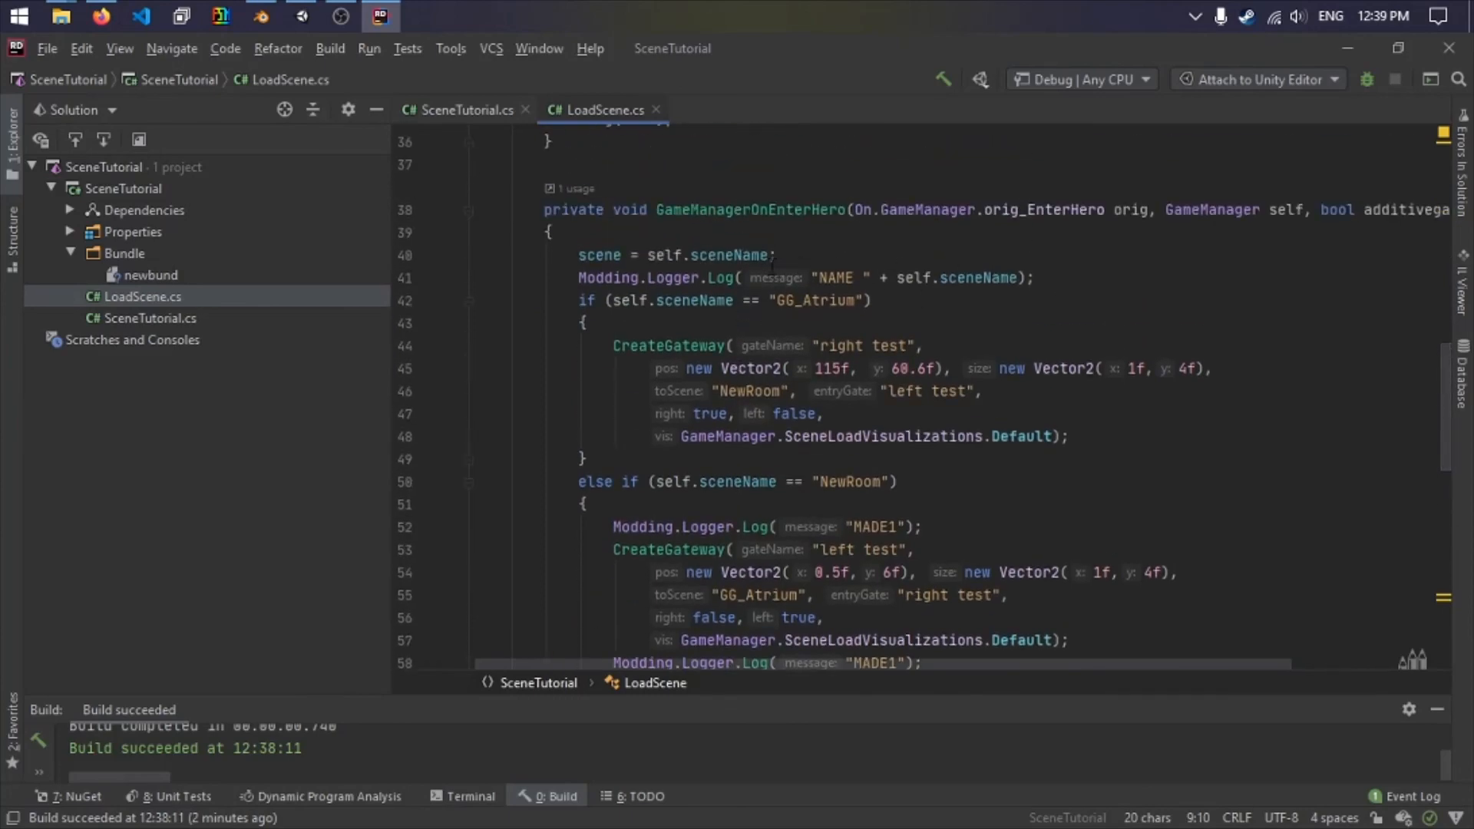
pyautogui.moveTo(716, 255); pyautogui.dragTo(579, 255)
pyautogui.scroll(9, 771, 357)
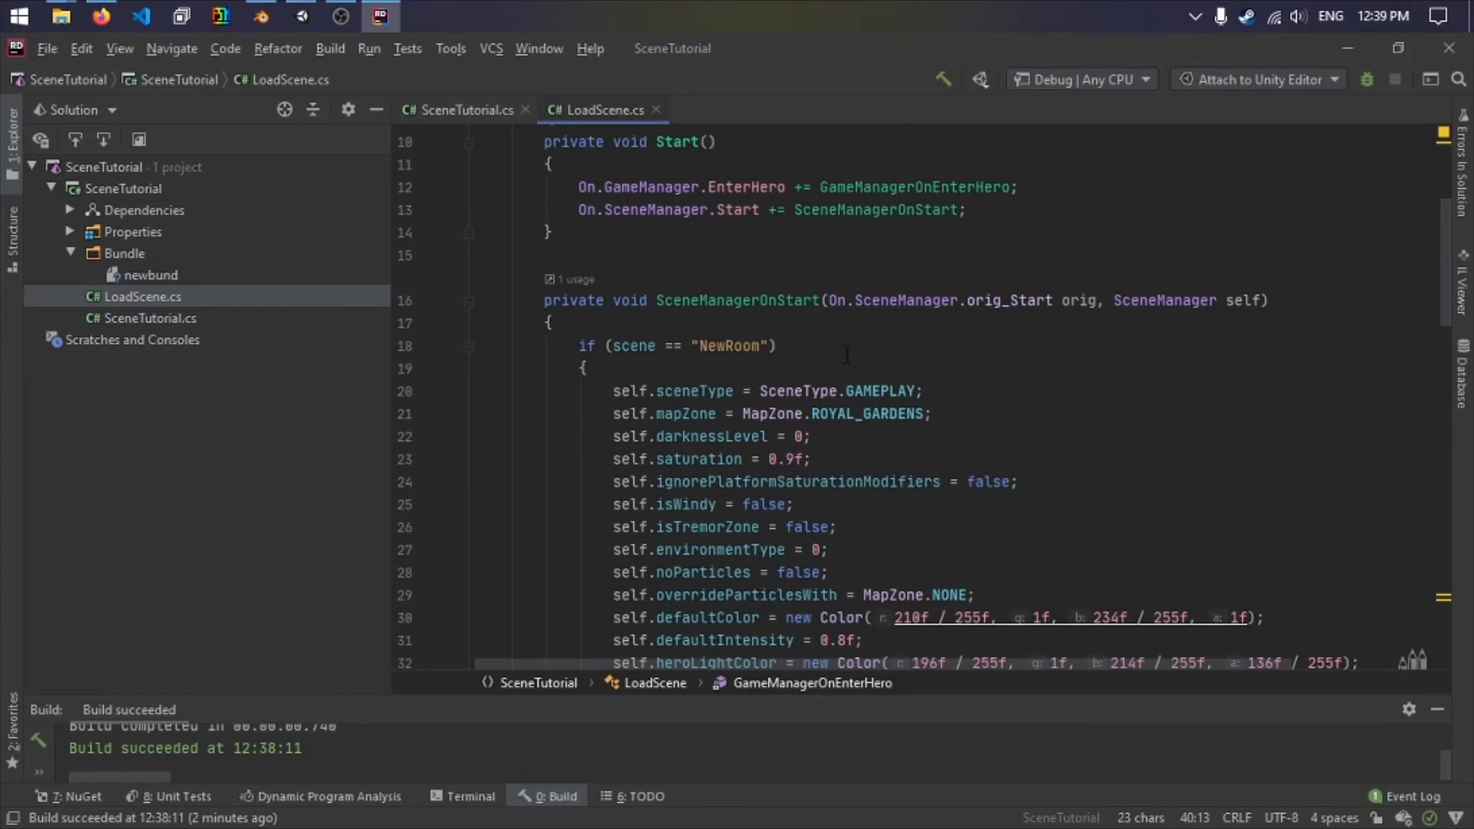
pyautogui.scroll(-3, 793, 353)
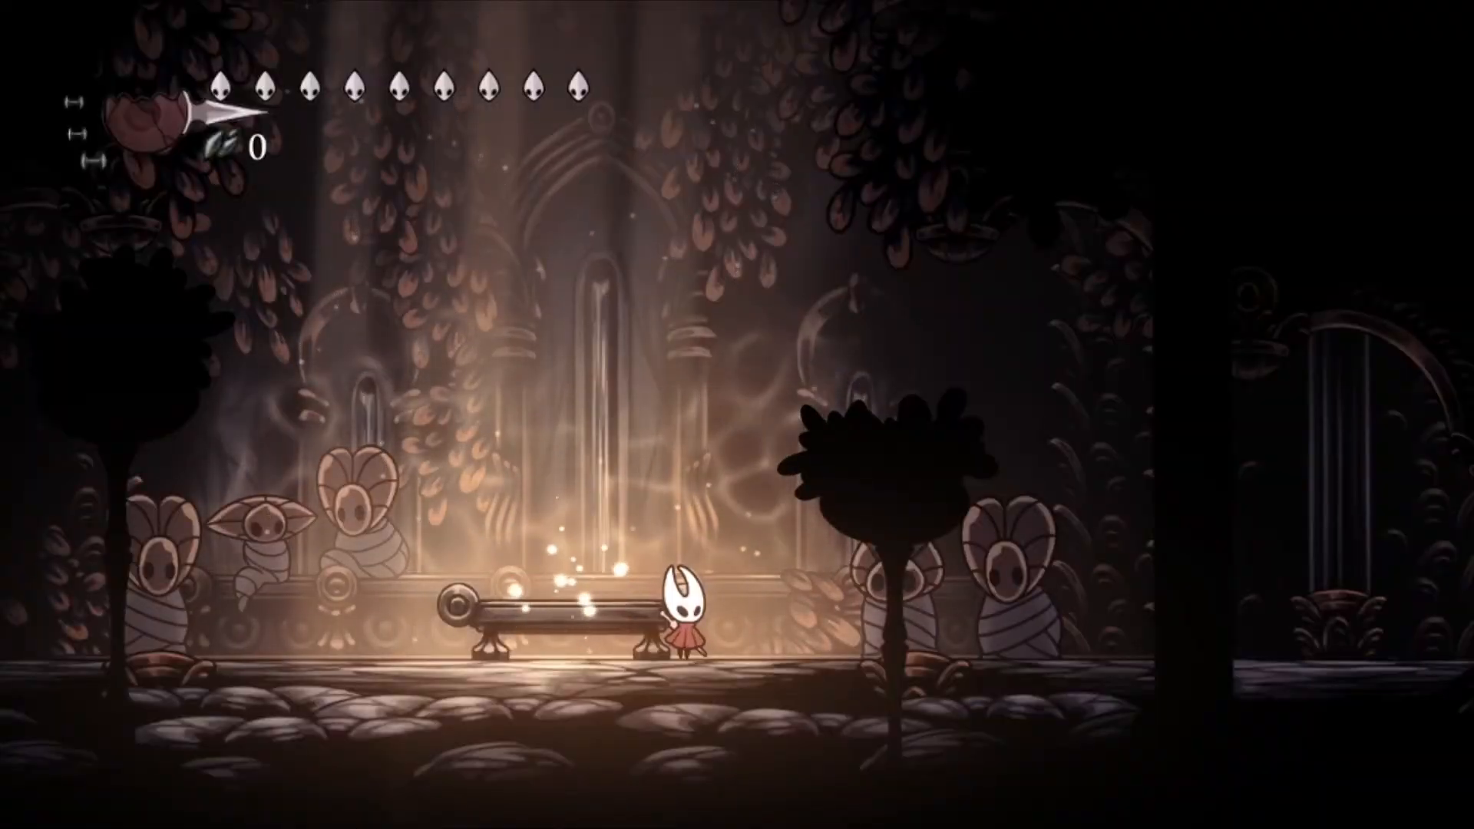
# In Hollow Knight, walk right from the GG_Atrium bench into the custom room and climb over its central arch to test the lighting.
pyautogui.press('Right')
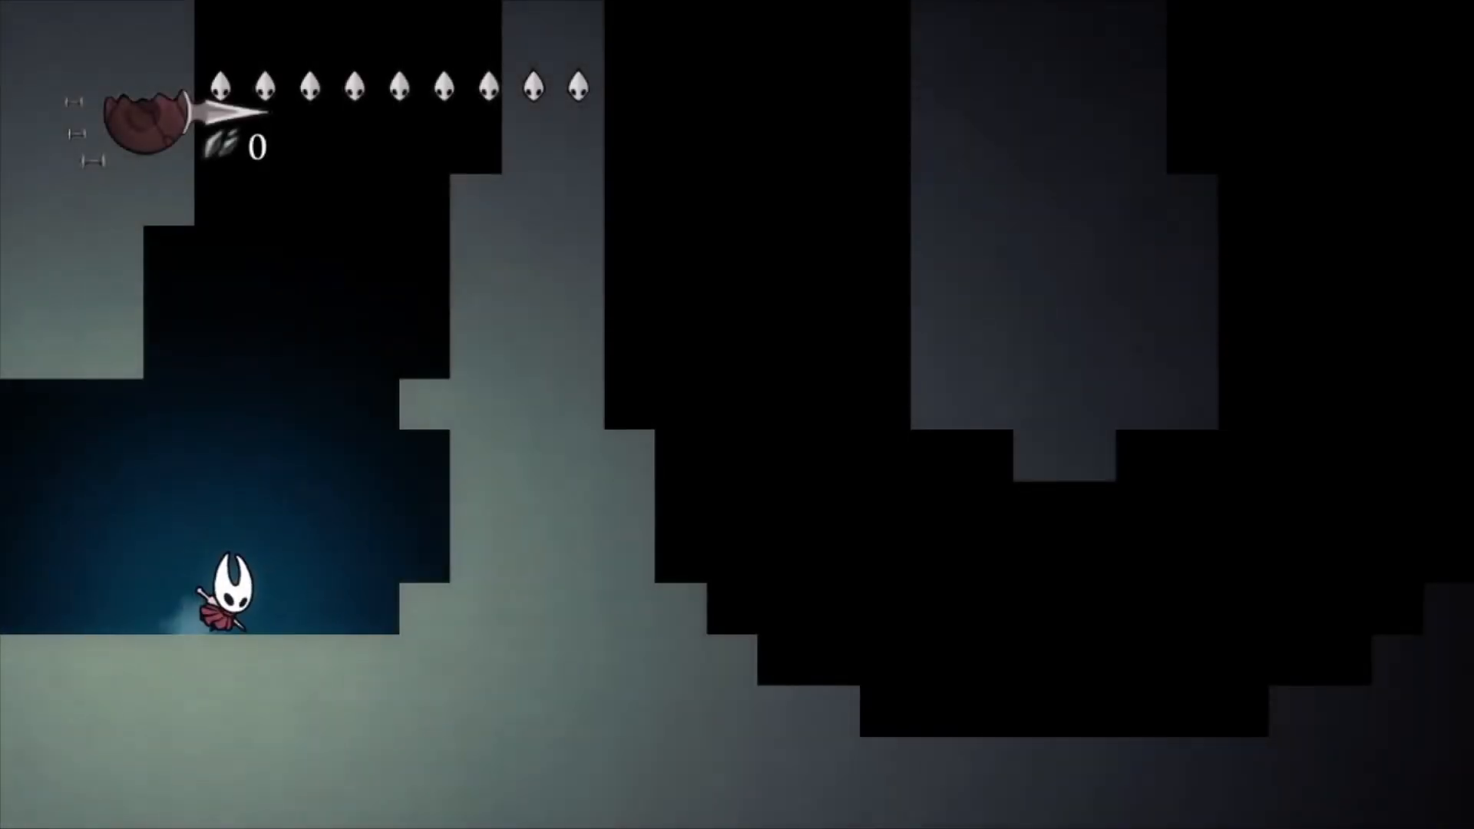
pyautogui.press('z')
pyautogui.press('Right')
pyautogui.press('z')
pyautogui.press('z')
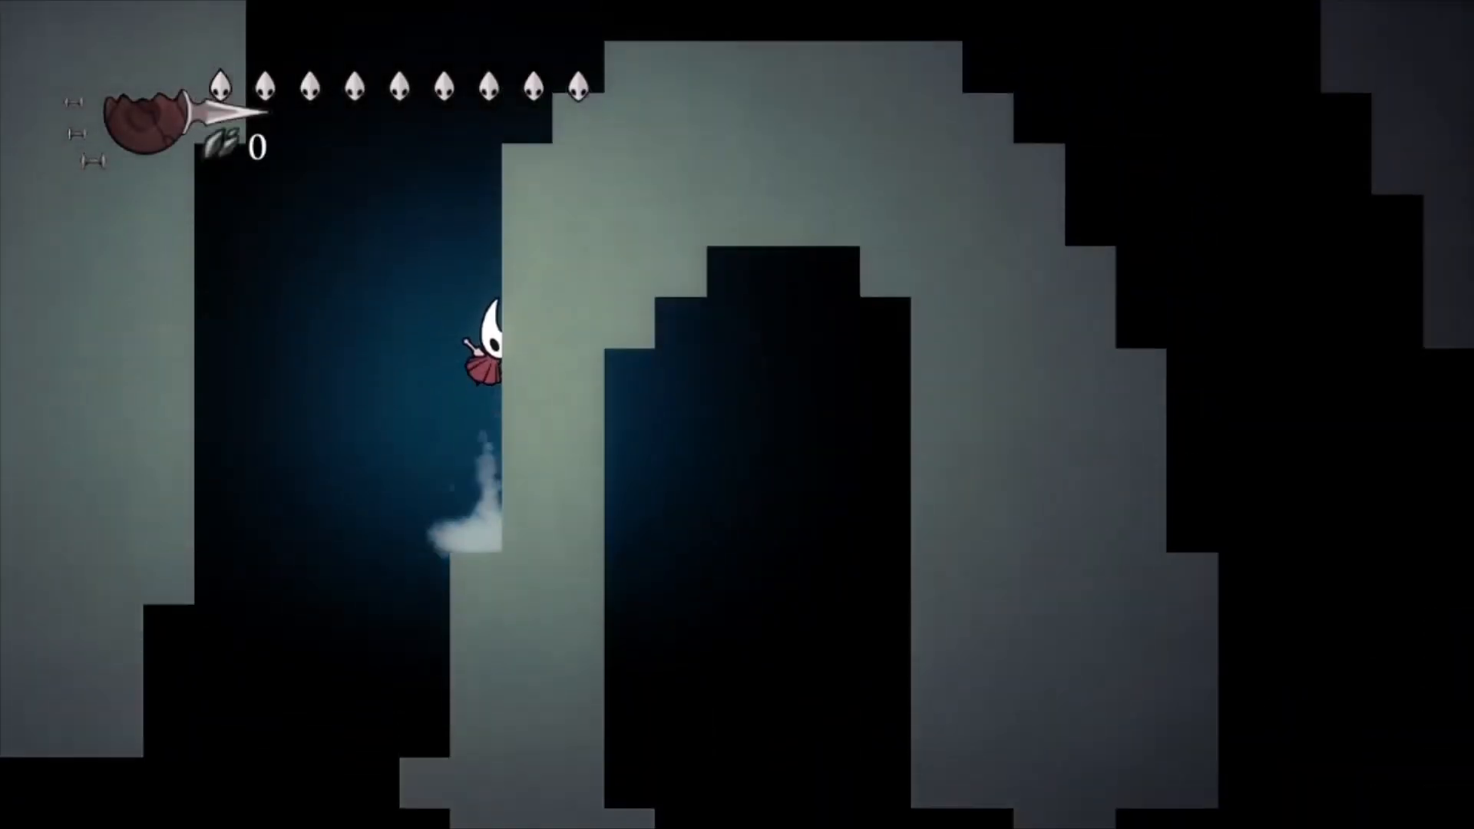
pyautogui.press('z')
pyautogui.press('z')
pyautogui.press('Right')
pyautogui.press('c')
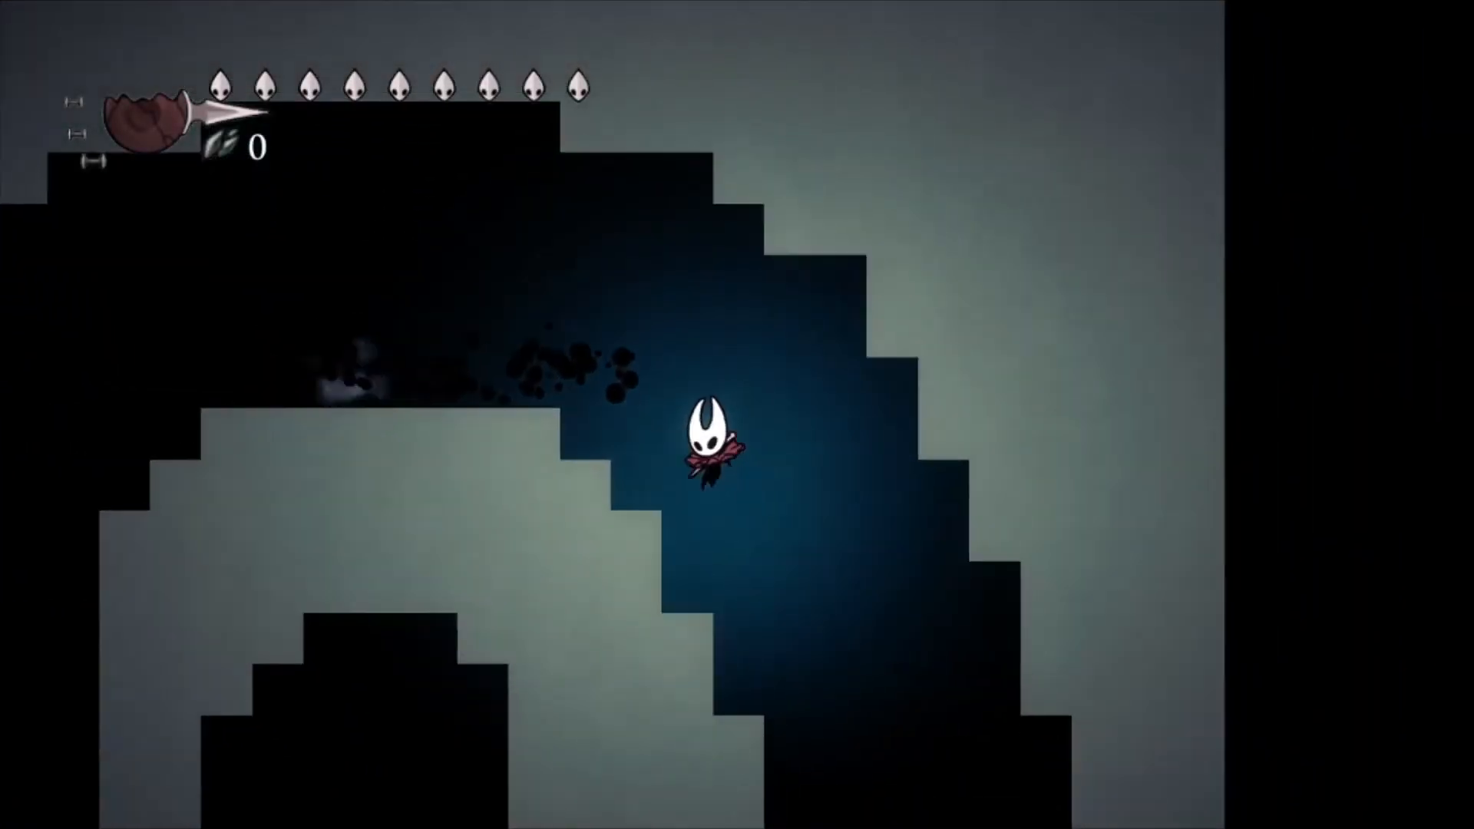
# Climb back onto the central arch and move the character both ways along its top to inspect the room's colors.
pyautogui.press('Left')
pyautogui.press('a')
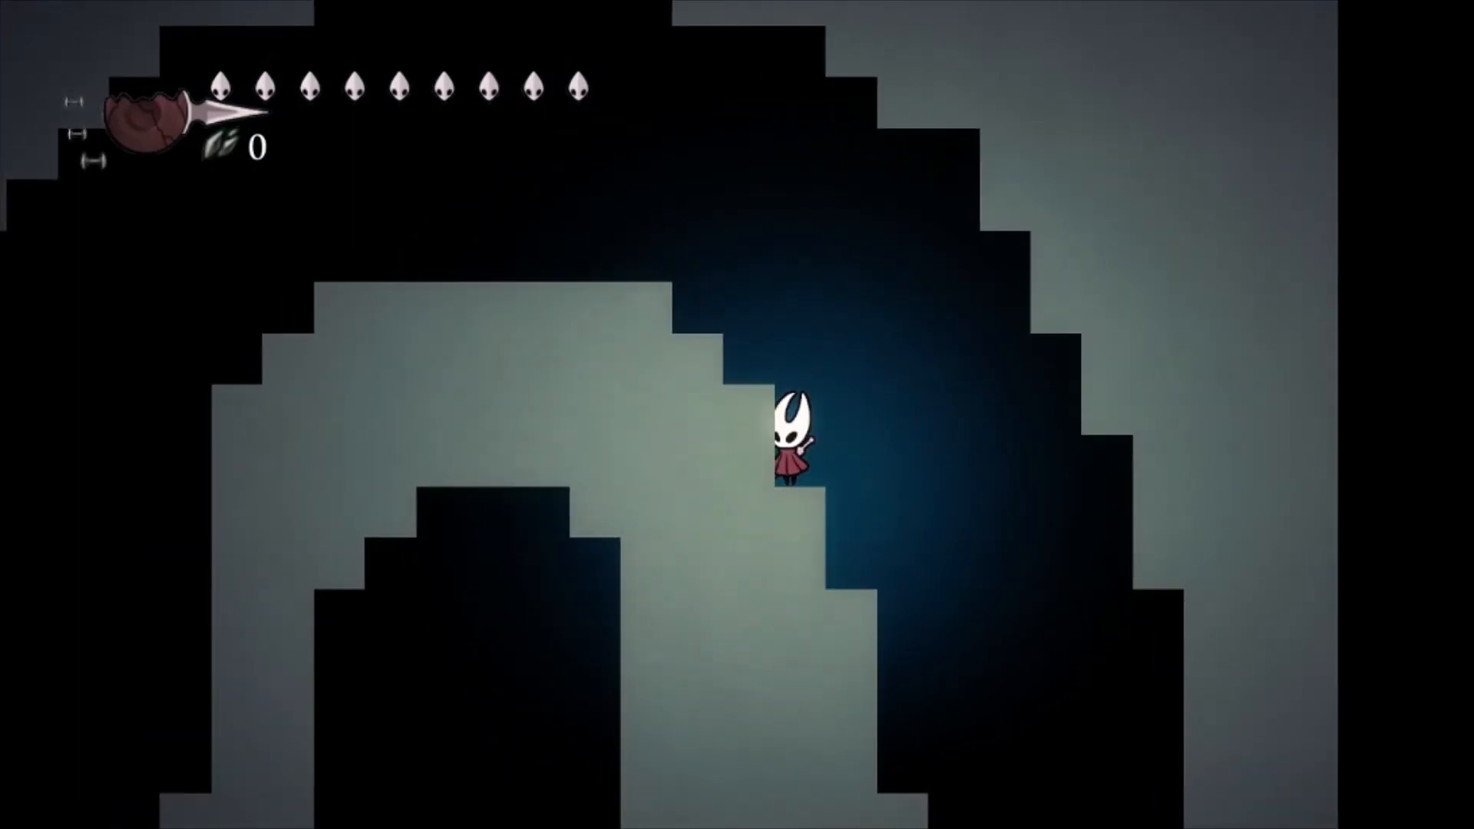
pyautogui.press('z')
pyautogui.press('Left')
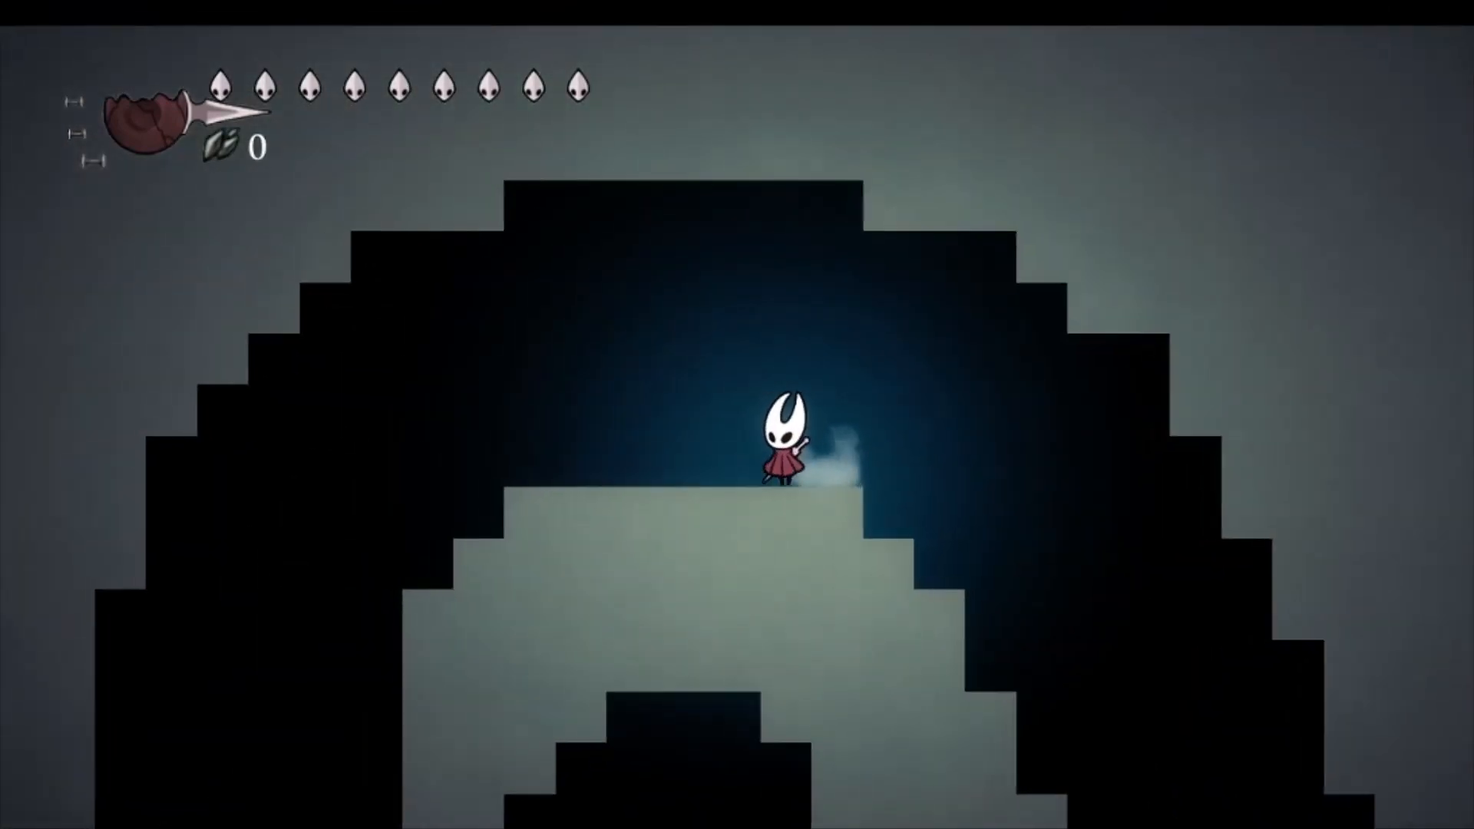
pyautogui.press('Left')
pyautogui.press('Right')
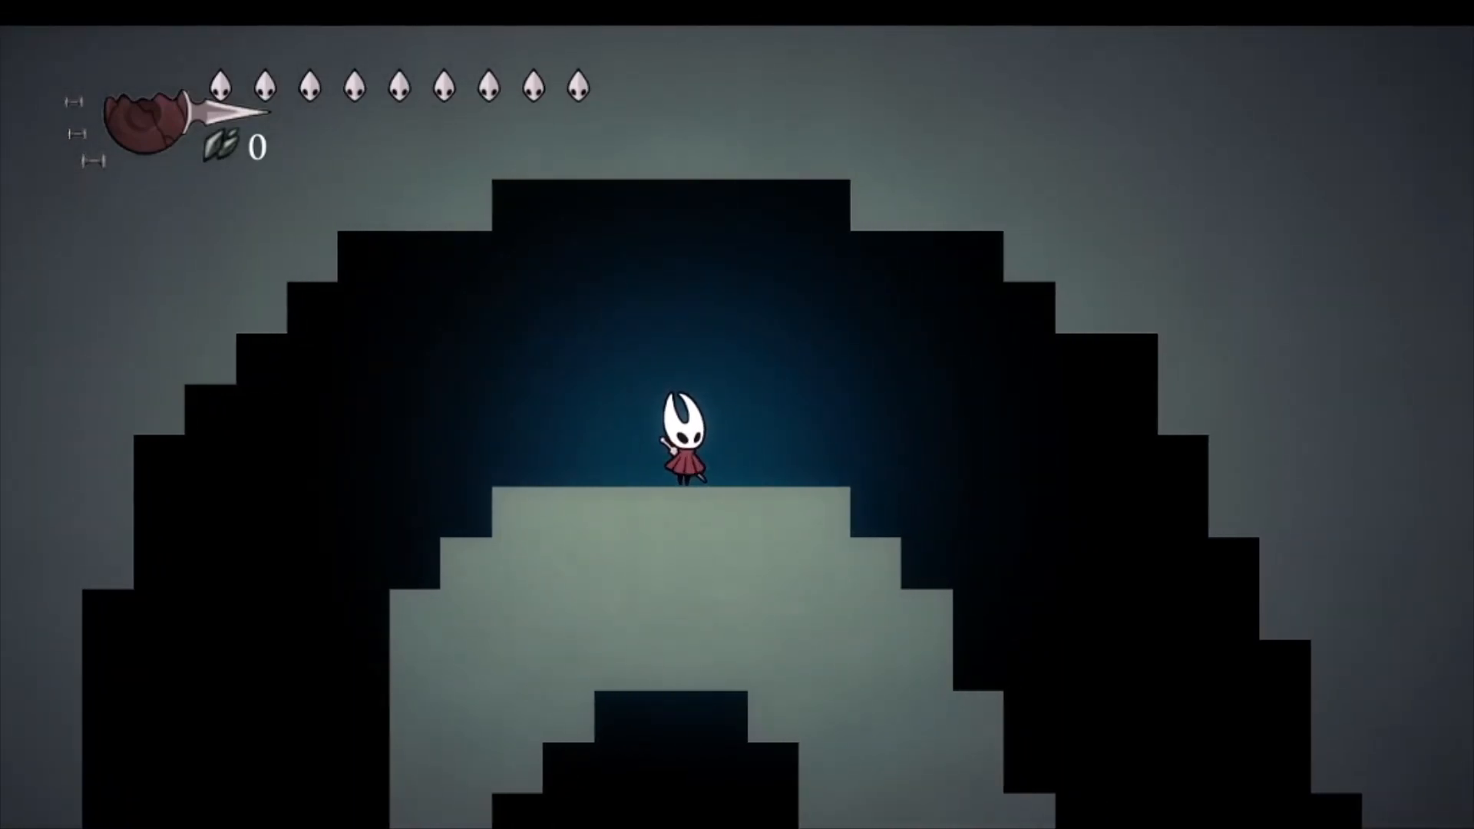
pyautogui.press('Left')
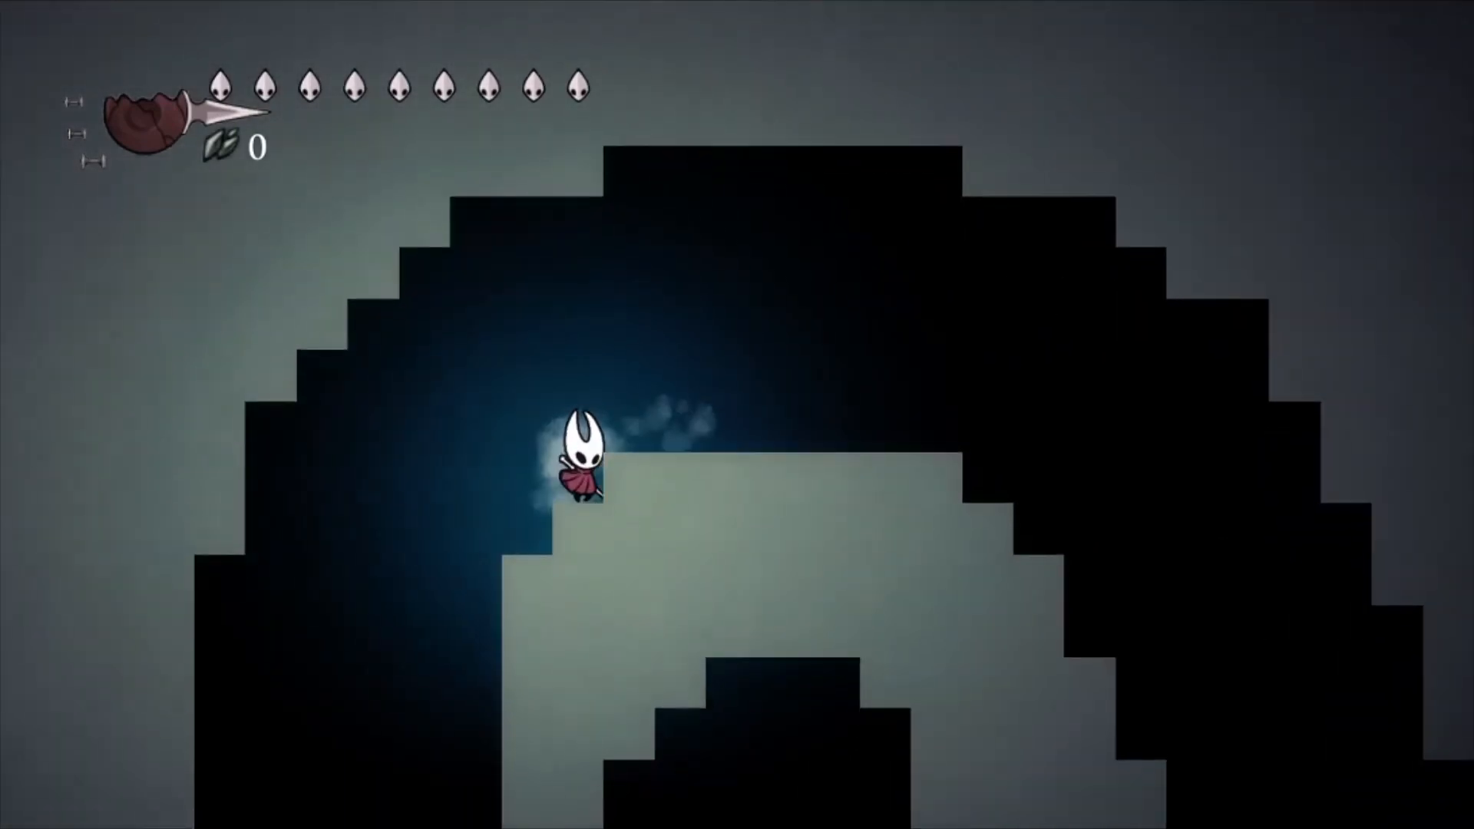
# Take the character down the arch's right side and across the lower passage to its left steps.
pyautogui.press('Right')
pyautogui.press('z')
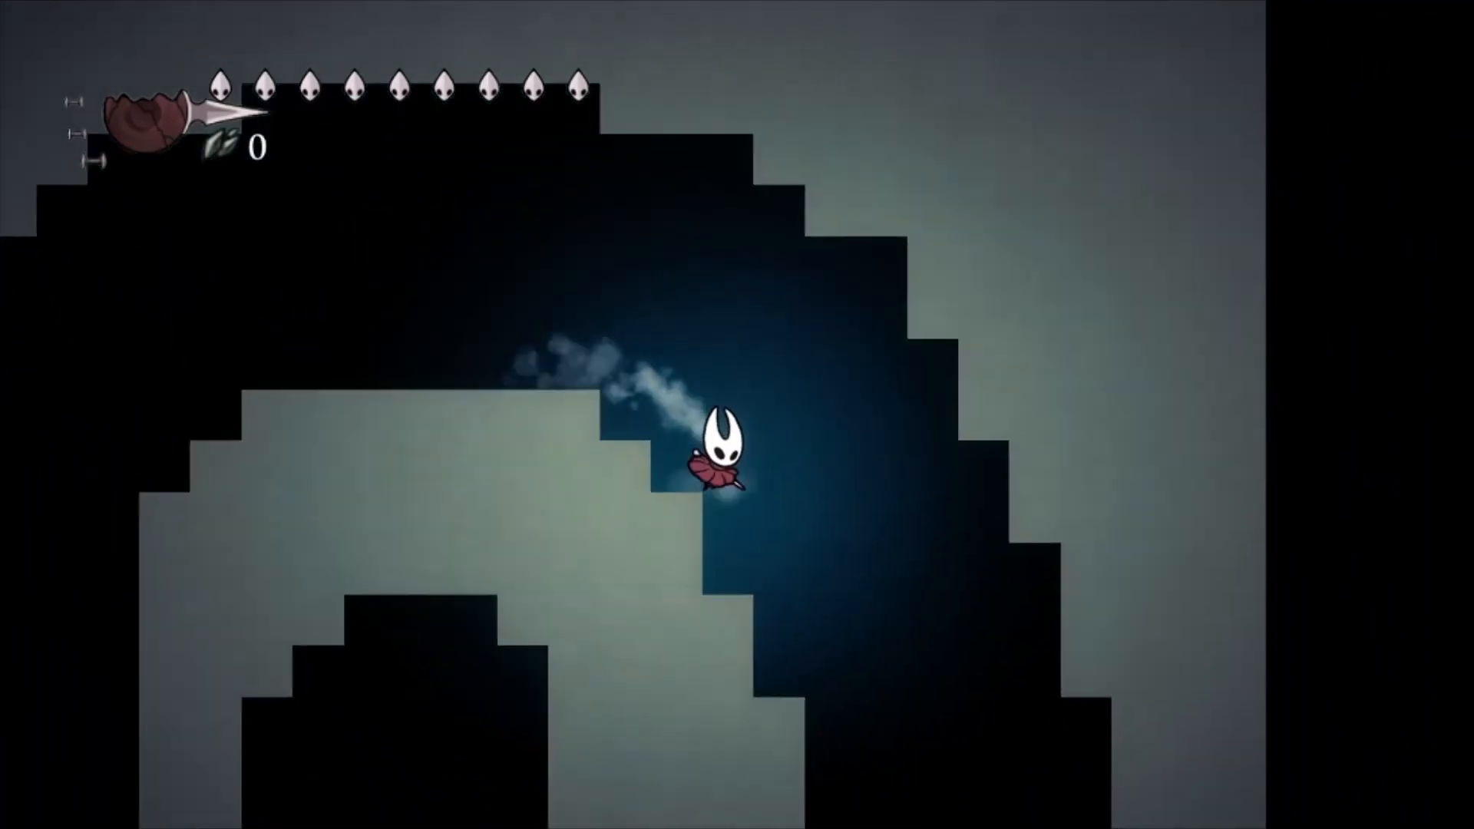
pyautogui.press('Left')
pyautogui.press('Right')
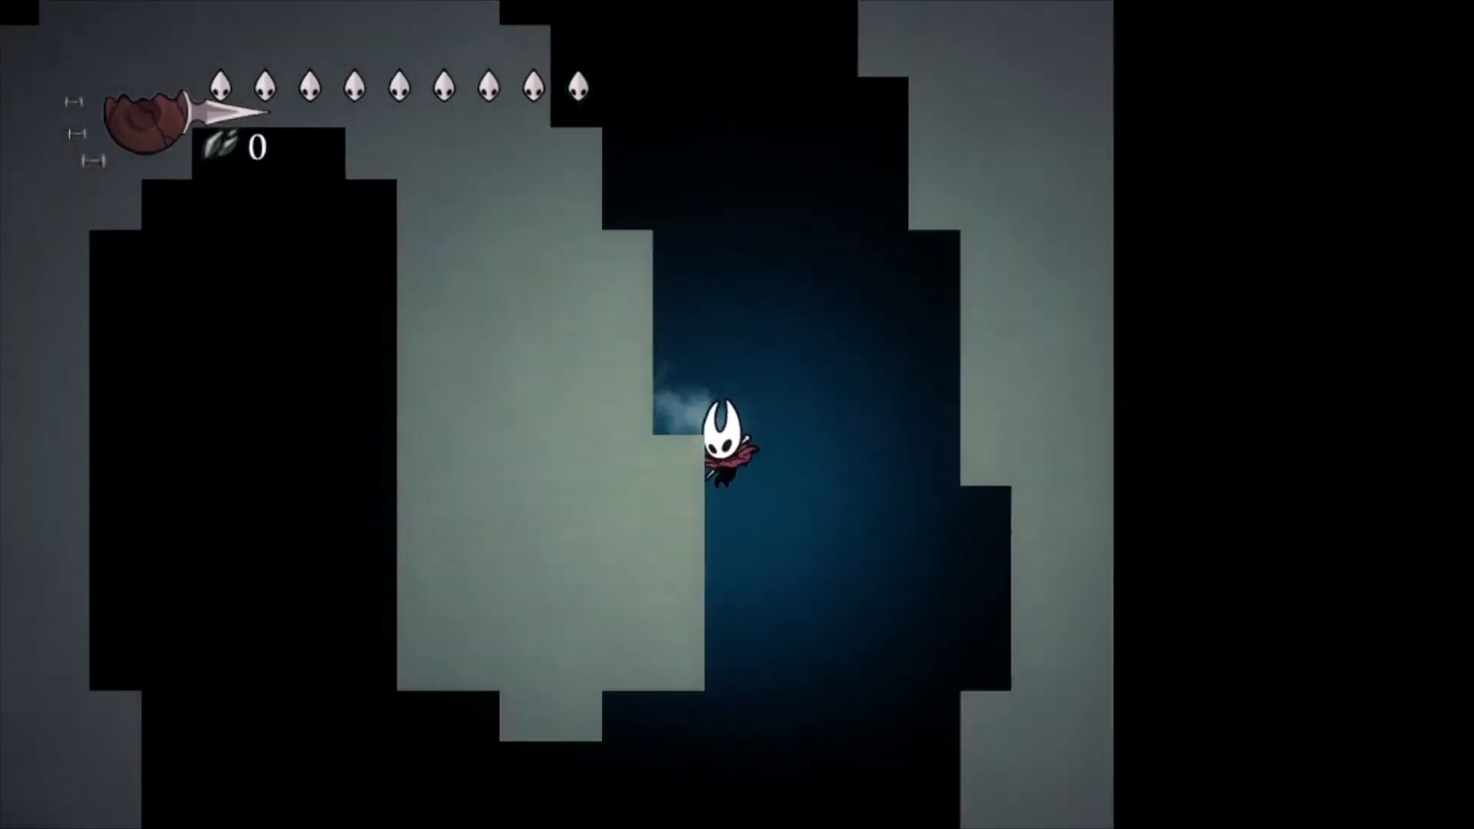
pyautogui.press('Left')
pyautogui.press('Left')
pyautogui.press('z')
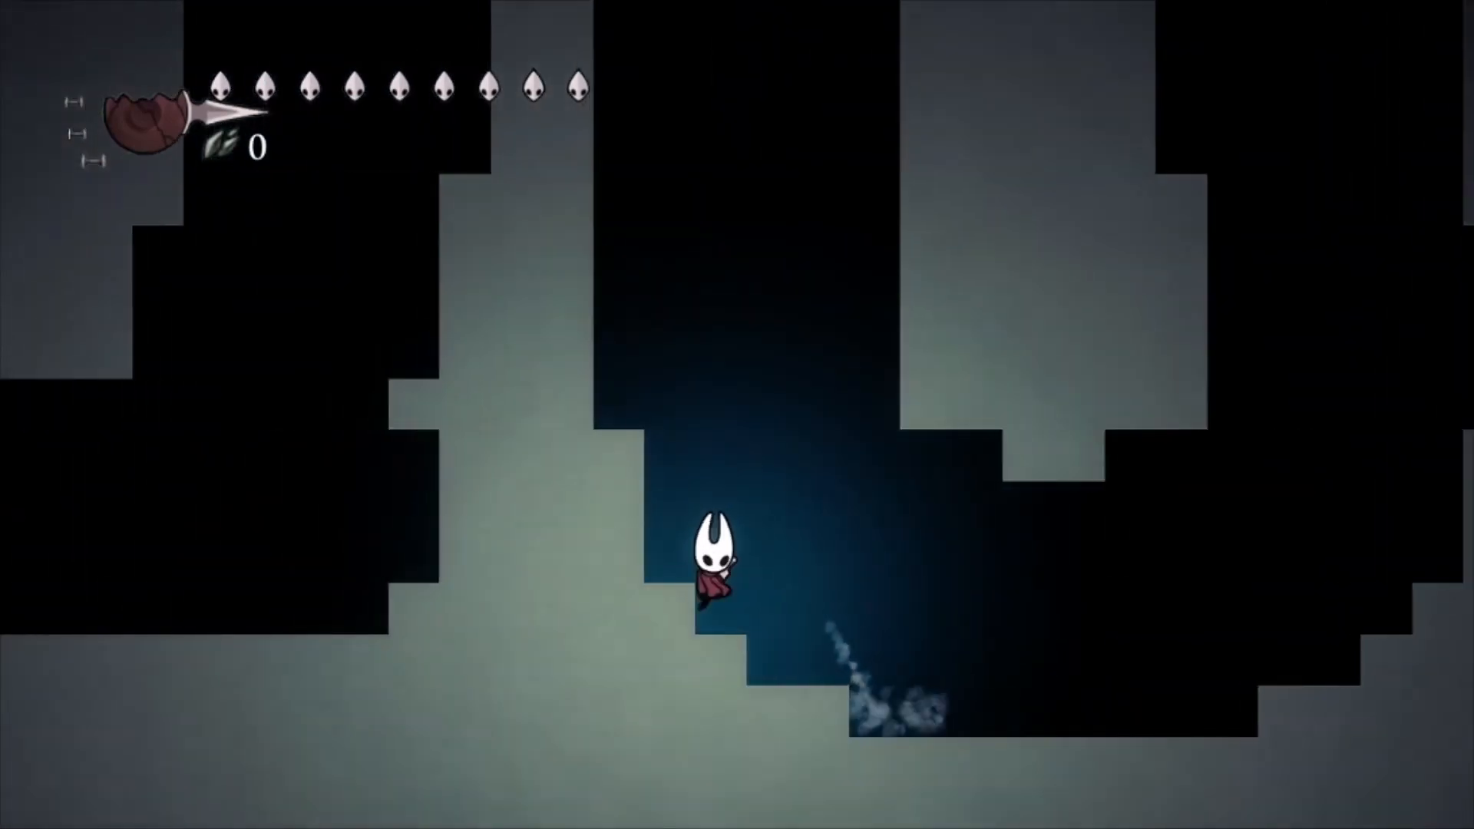
pyautogui.press('z')
pyautogui.press('Right')
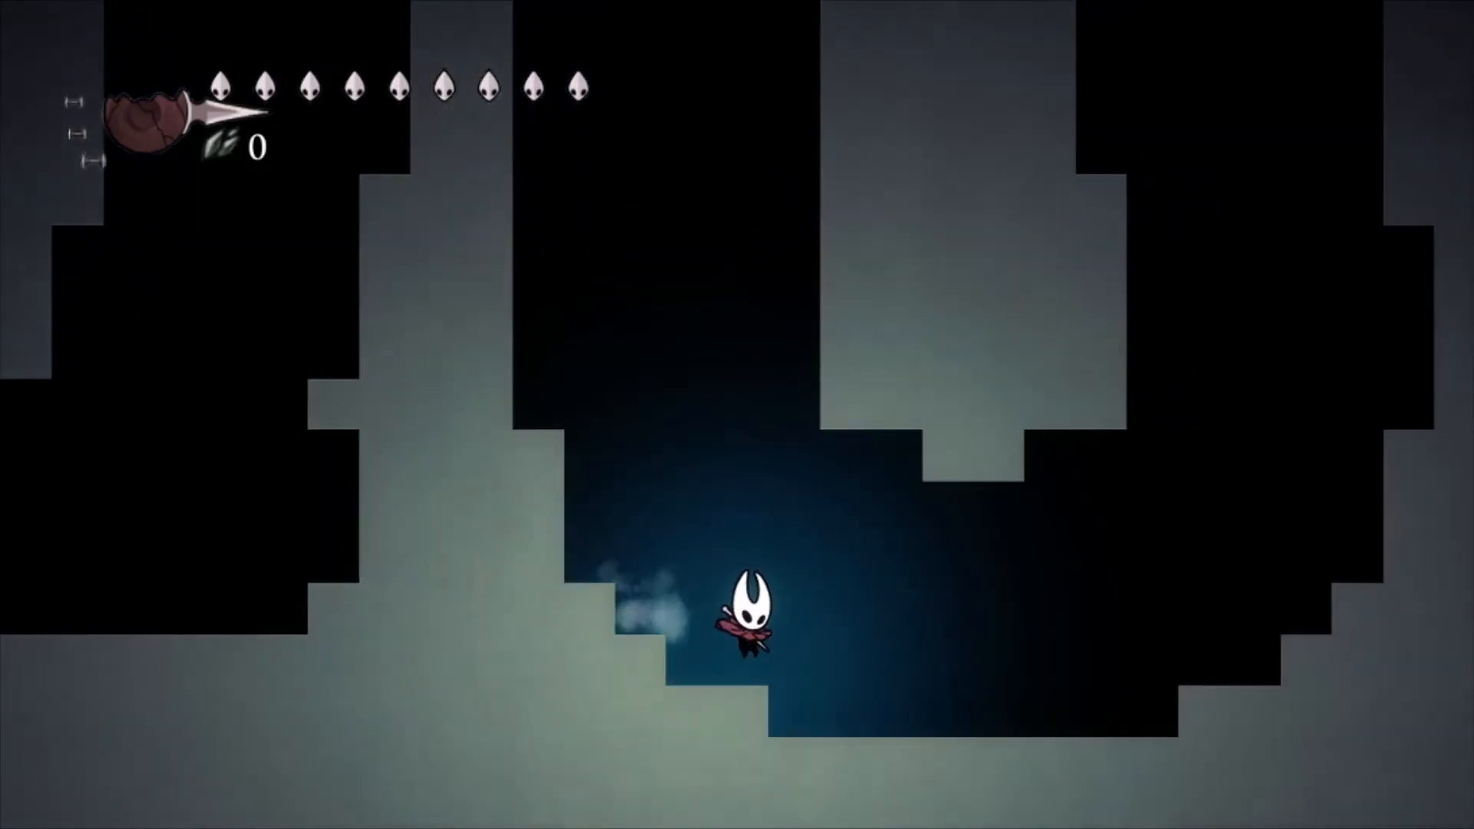
# Cross the lower passage to its right wall and jump back up the shaft to the top of the central arch.
pyautogui.press('Right')
pyautogui.press('z')
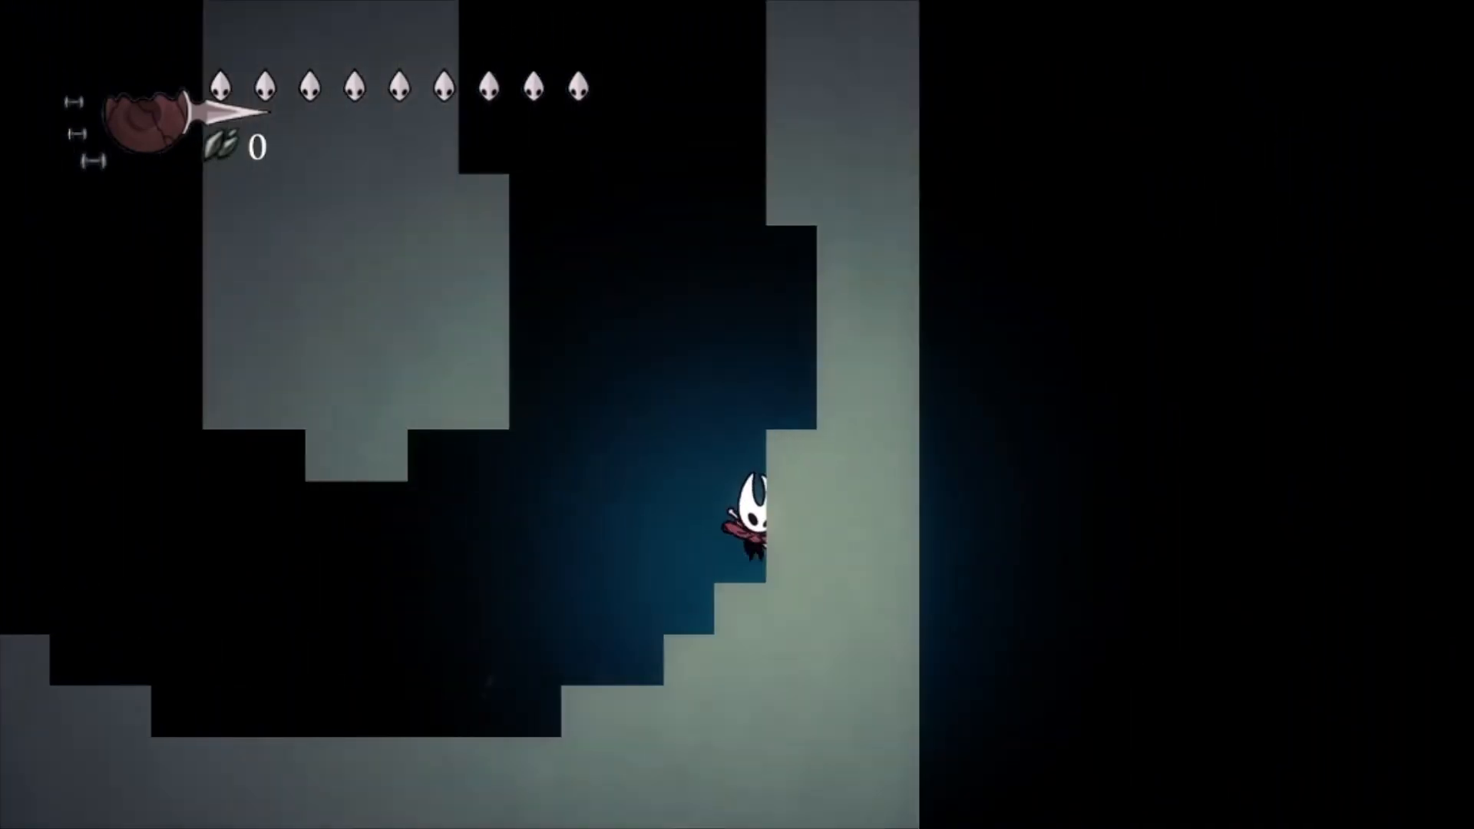
pyautogui.press('z')
pyautogui.press('Left')
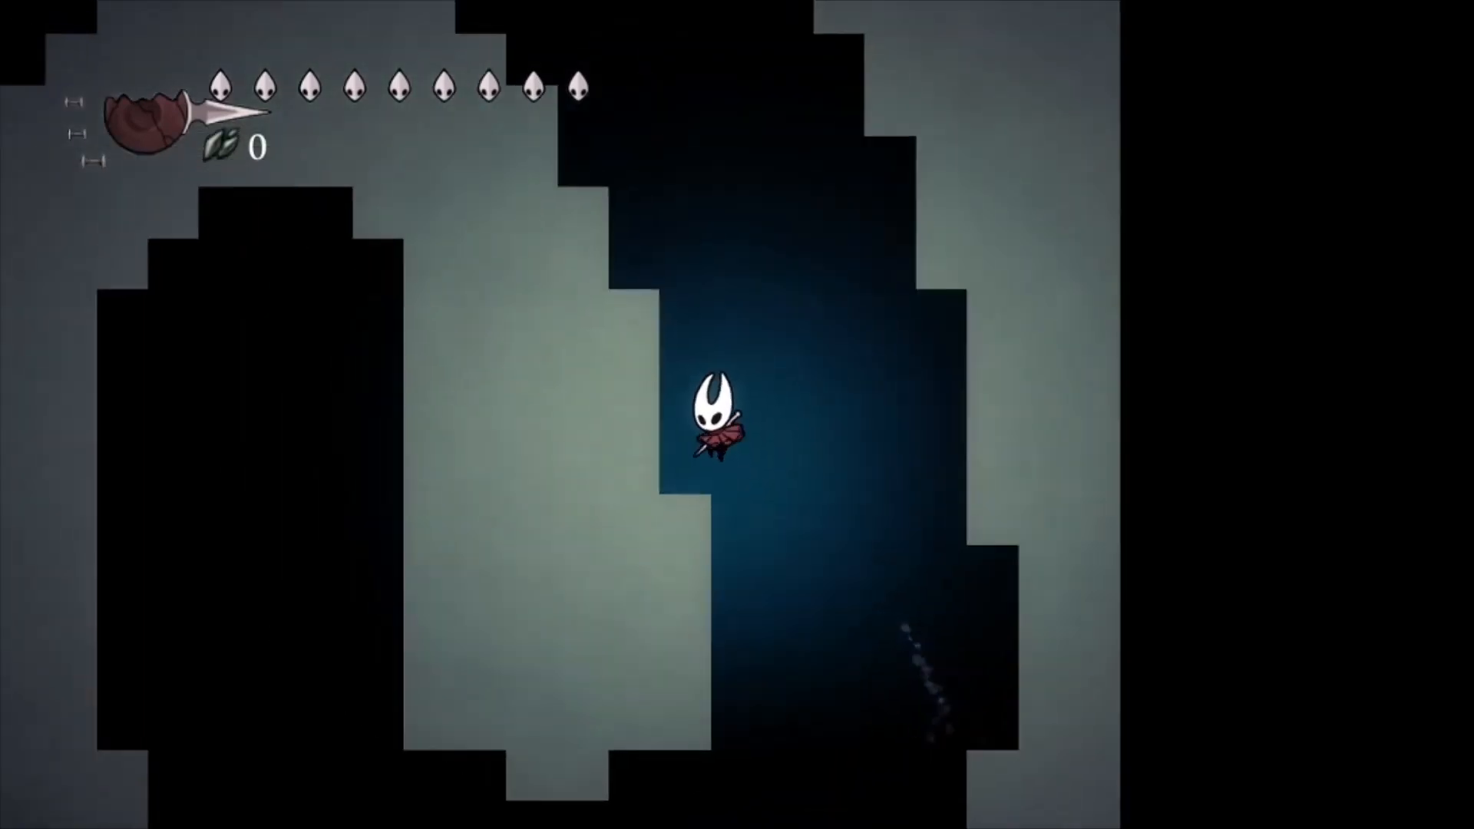
pyautogui.press('z')
pyautogui.press('z')
pyautogui.press('Left')
pyautogui.press('z')
pyautogui.press('z')
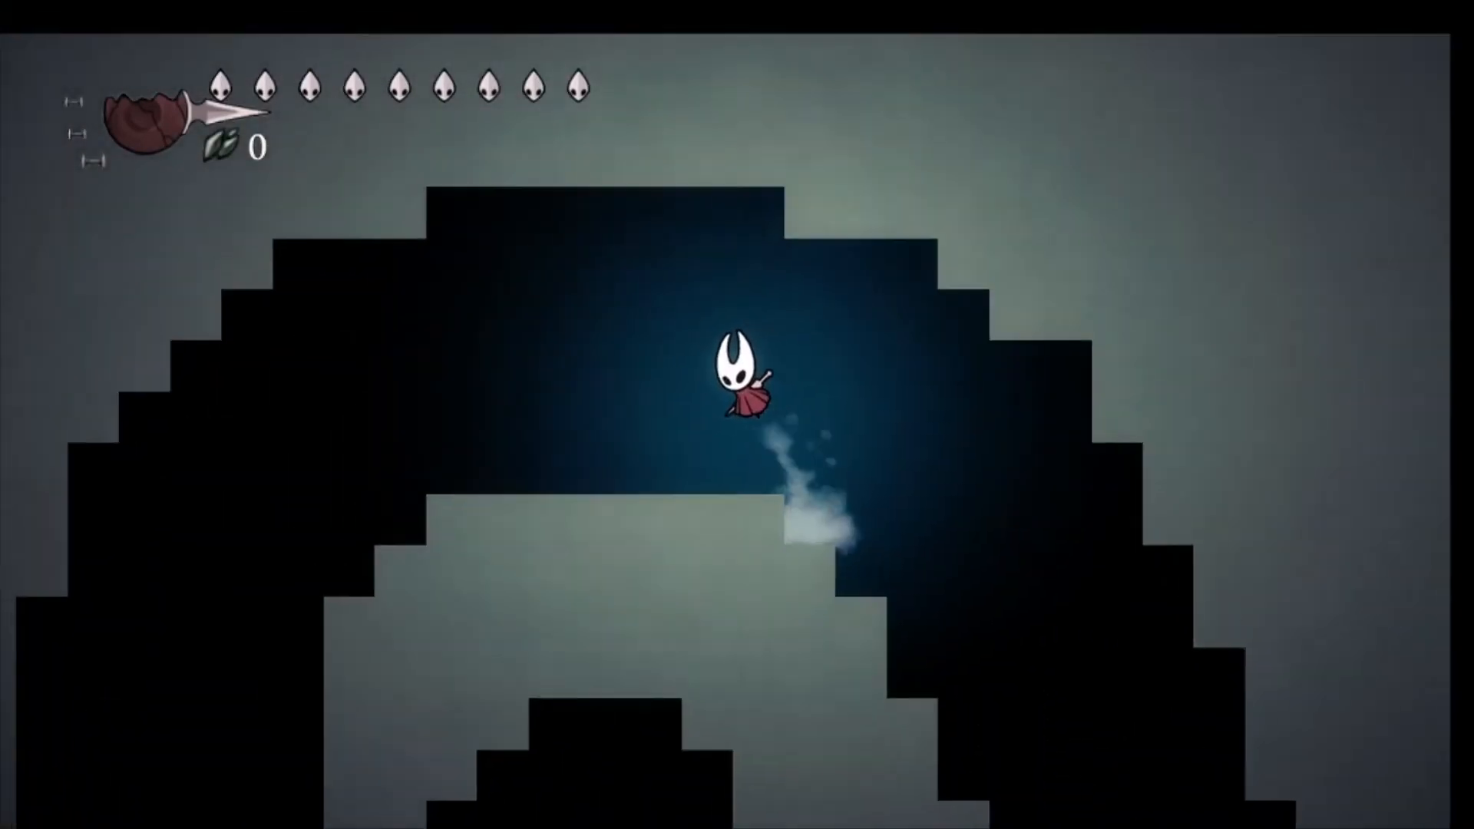
# Land the character on top of the central arch and walk right toward the middle of its flat surface.
pyautogui.press('Right')
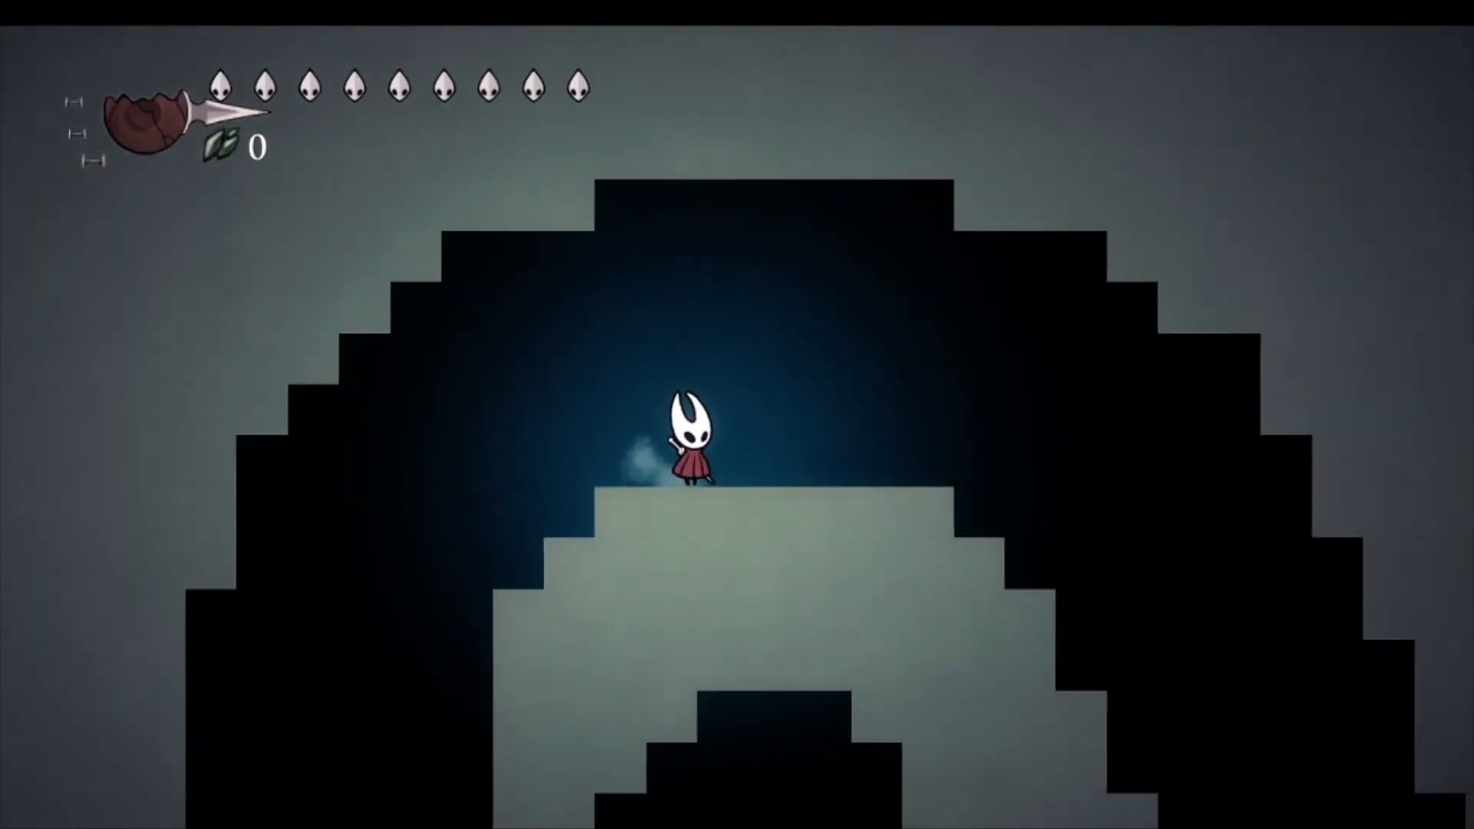
pyautogui.press('Right')
pyautogui.press('Right')
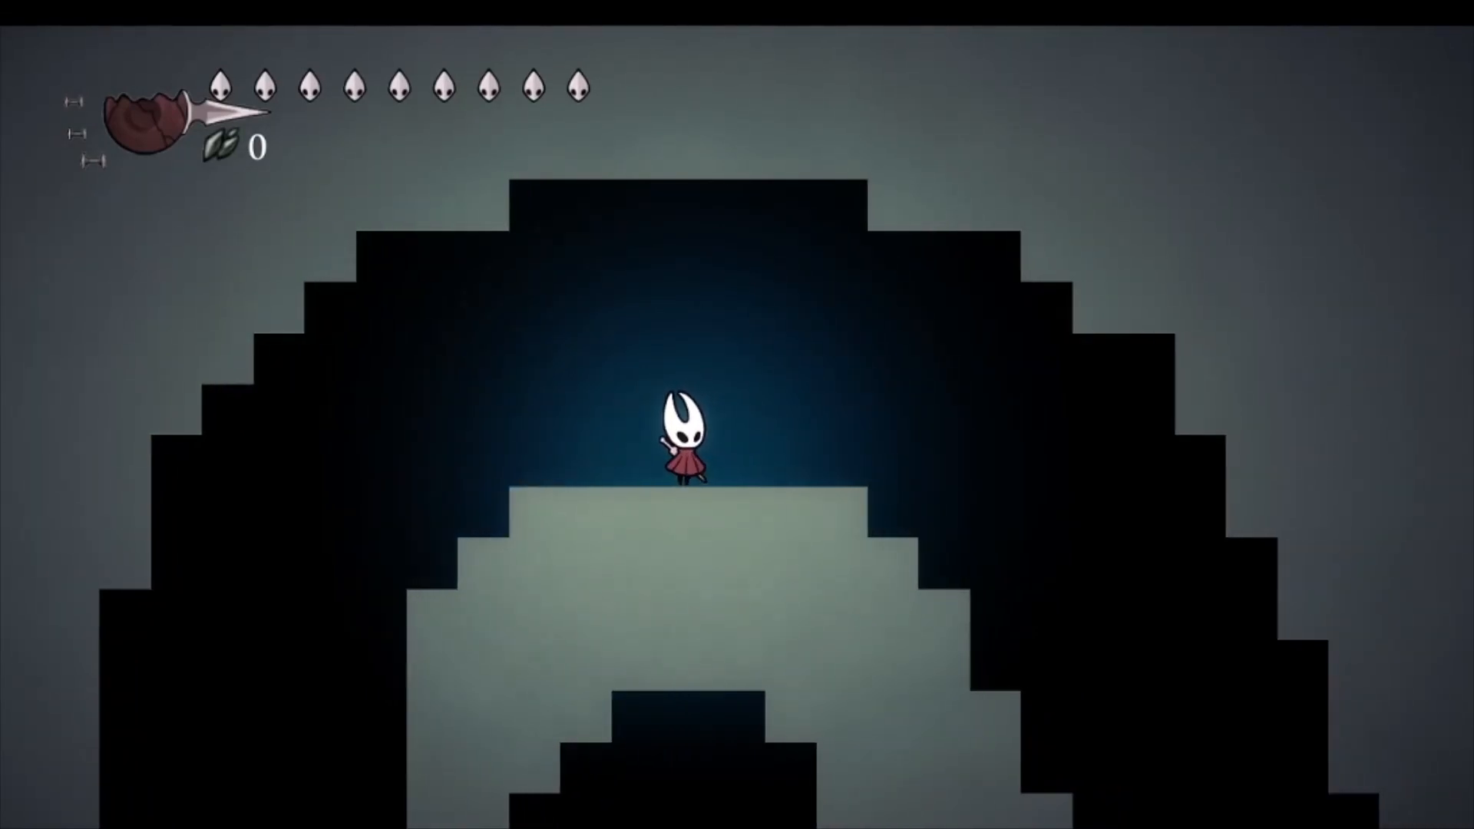
# Dash the character off the arch's left side and descend the left shaft to the floor of the entrance passage.
pyautogui.press('Left')
pyautogui.press('Left')
pyautogui.press('c')
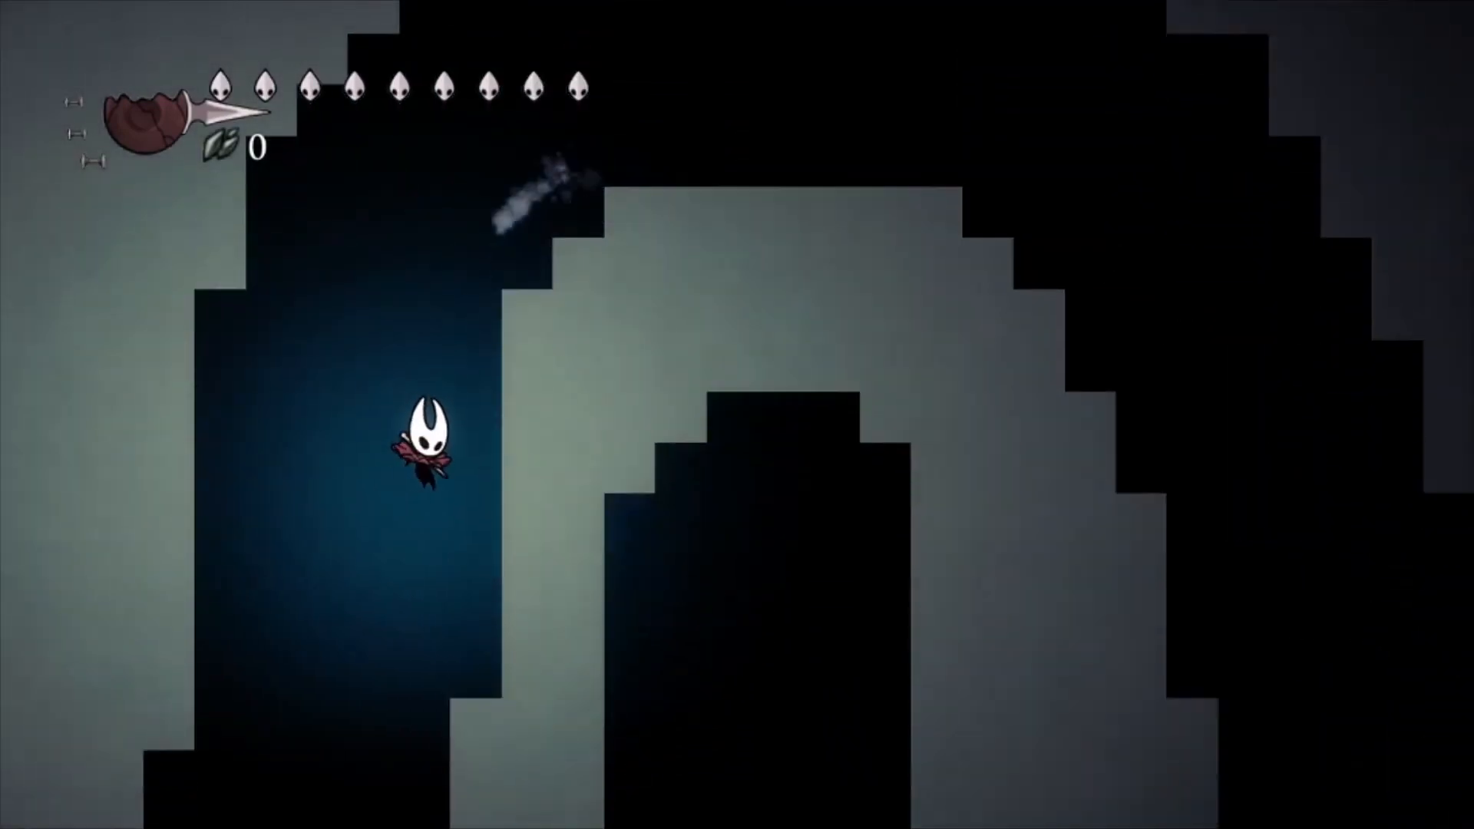
pyautogui.press('Right')
pyautogui.press('Left')
pyautogui.press('z')
pyautogui.press('z')
pyautogui.press('Right')
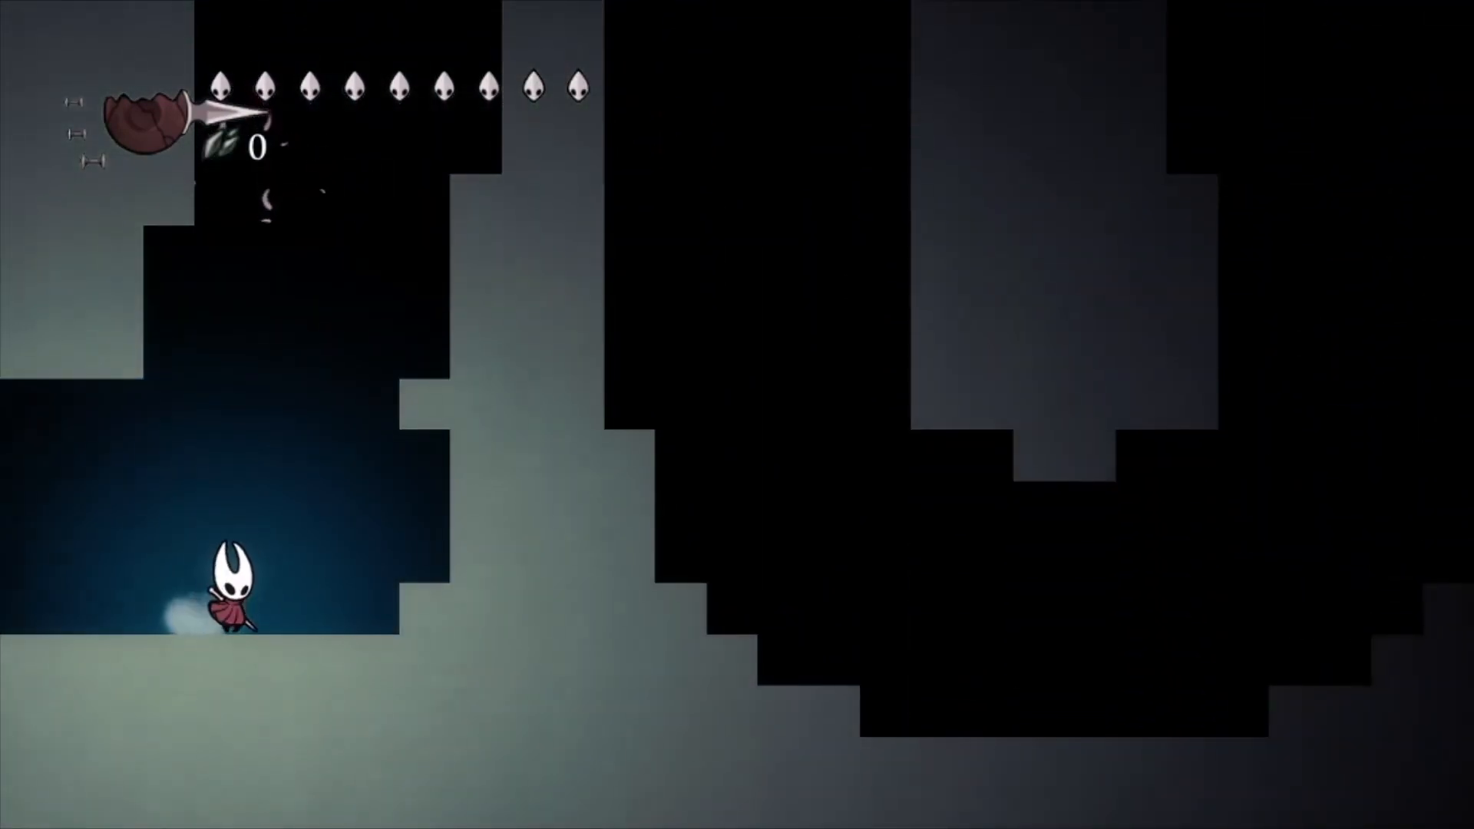
# Wall-jump the character partway up the left shaft and drop back to the entrance passage floor.
pyautogui.press('z')
pyautogui.press('Right')
pyautogui.press('z')
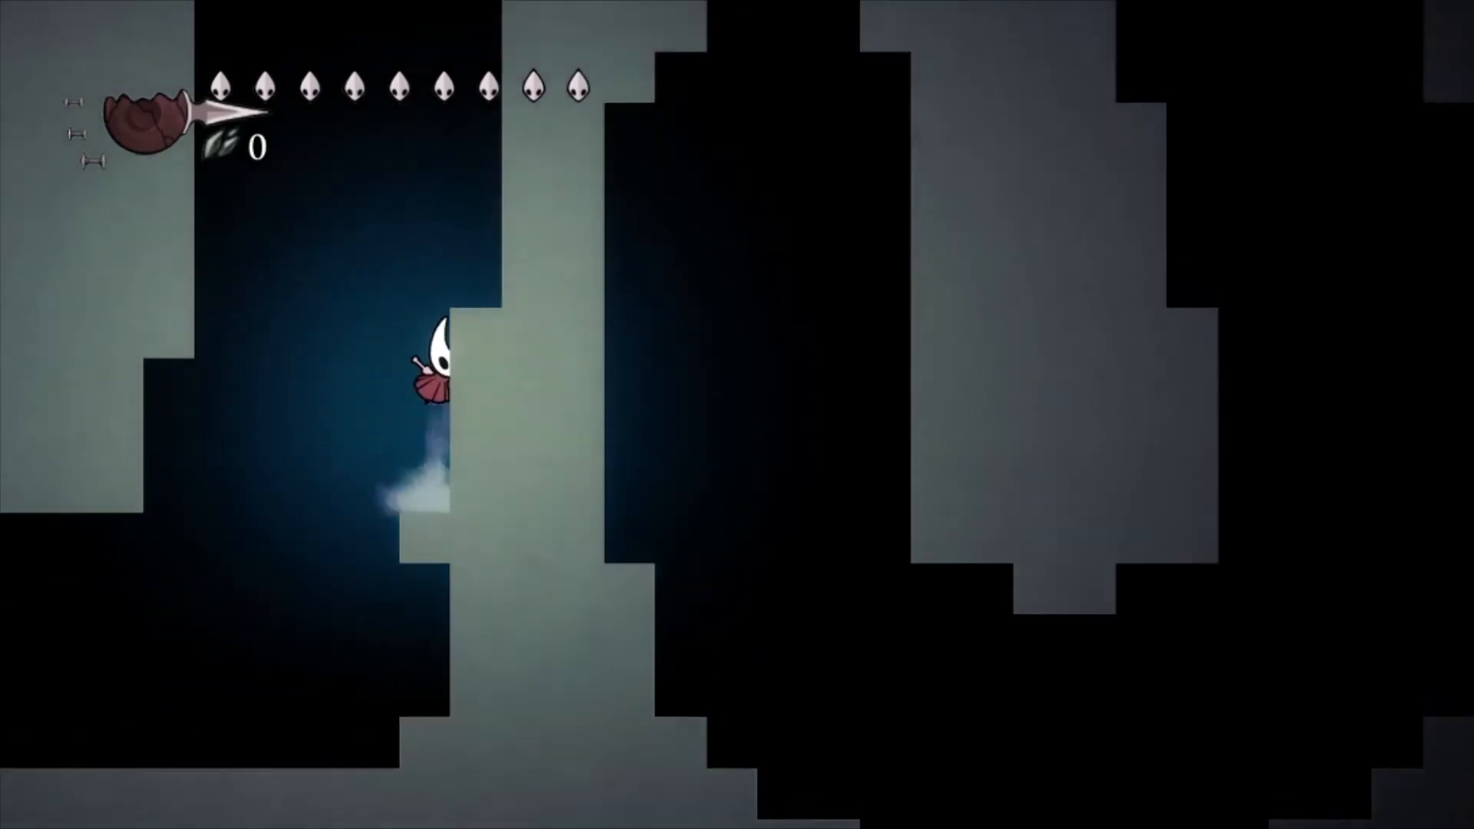
pyautogui.press('Left')
pyautogui.press('z')
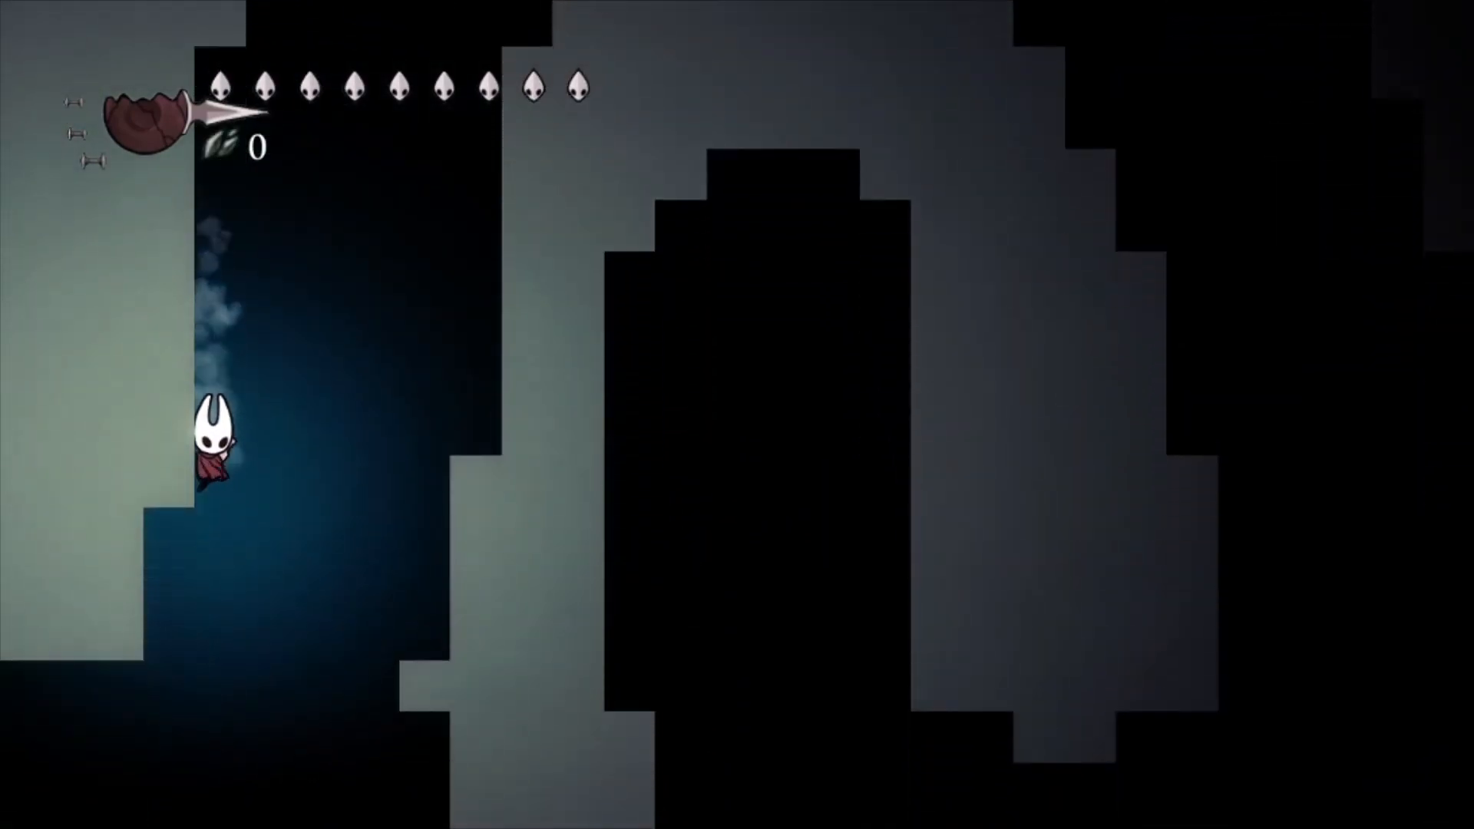
pyautogui.press('Right')
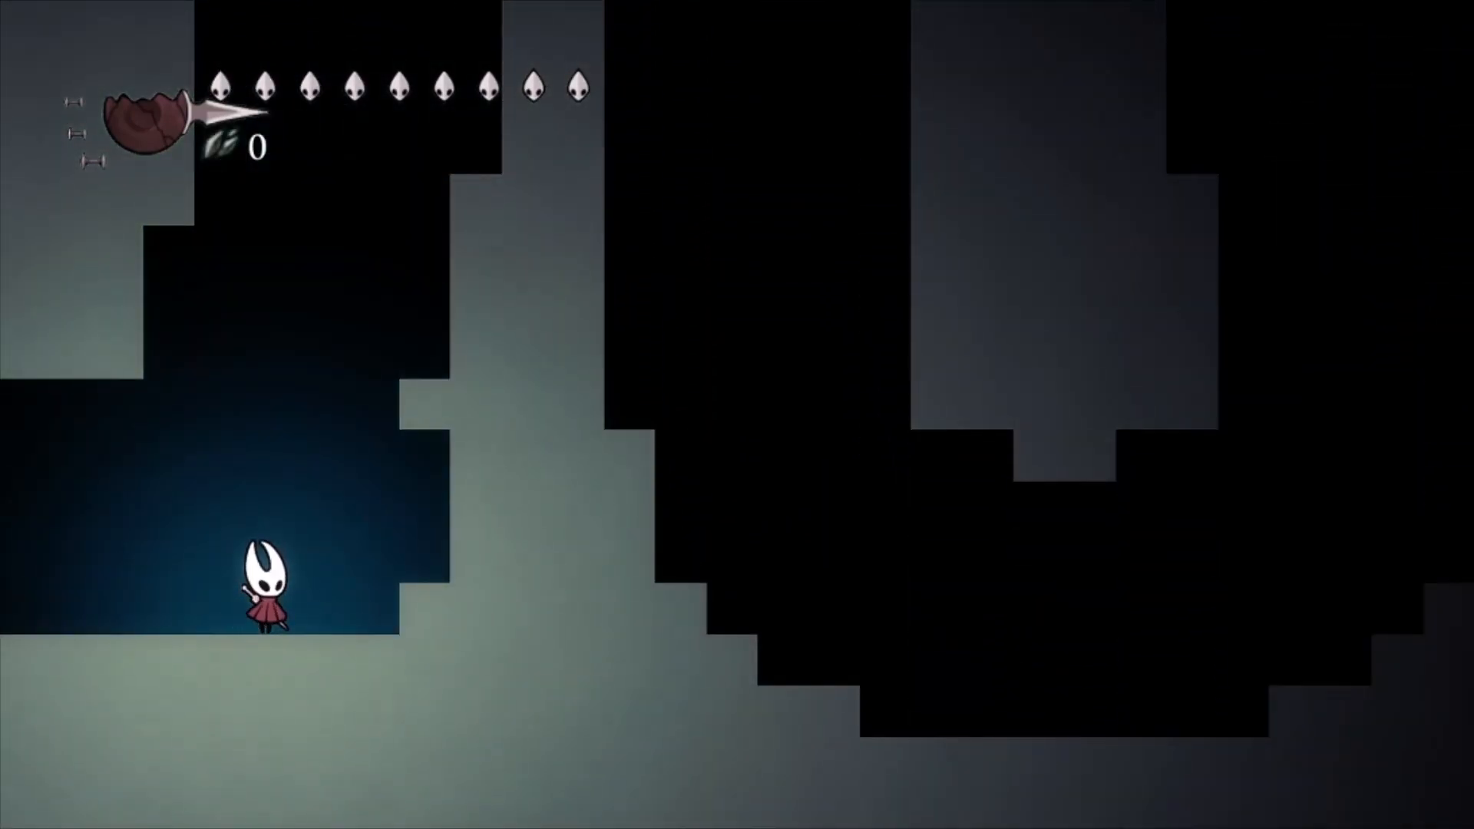